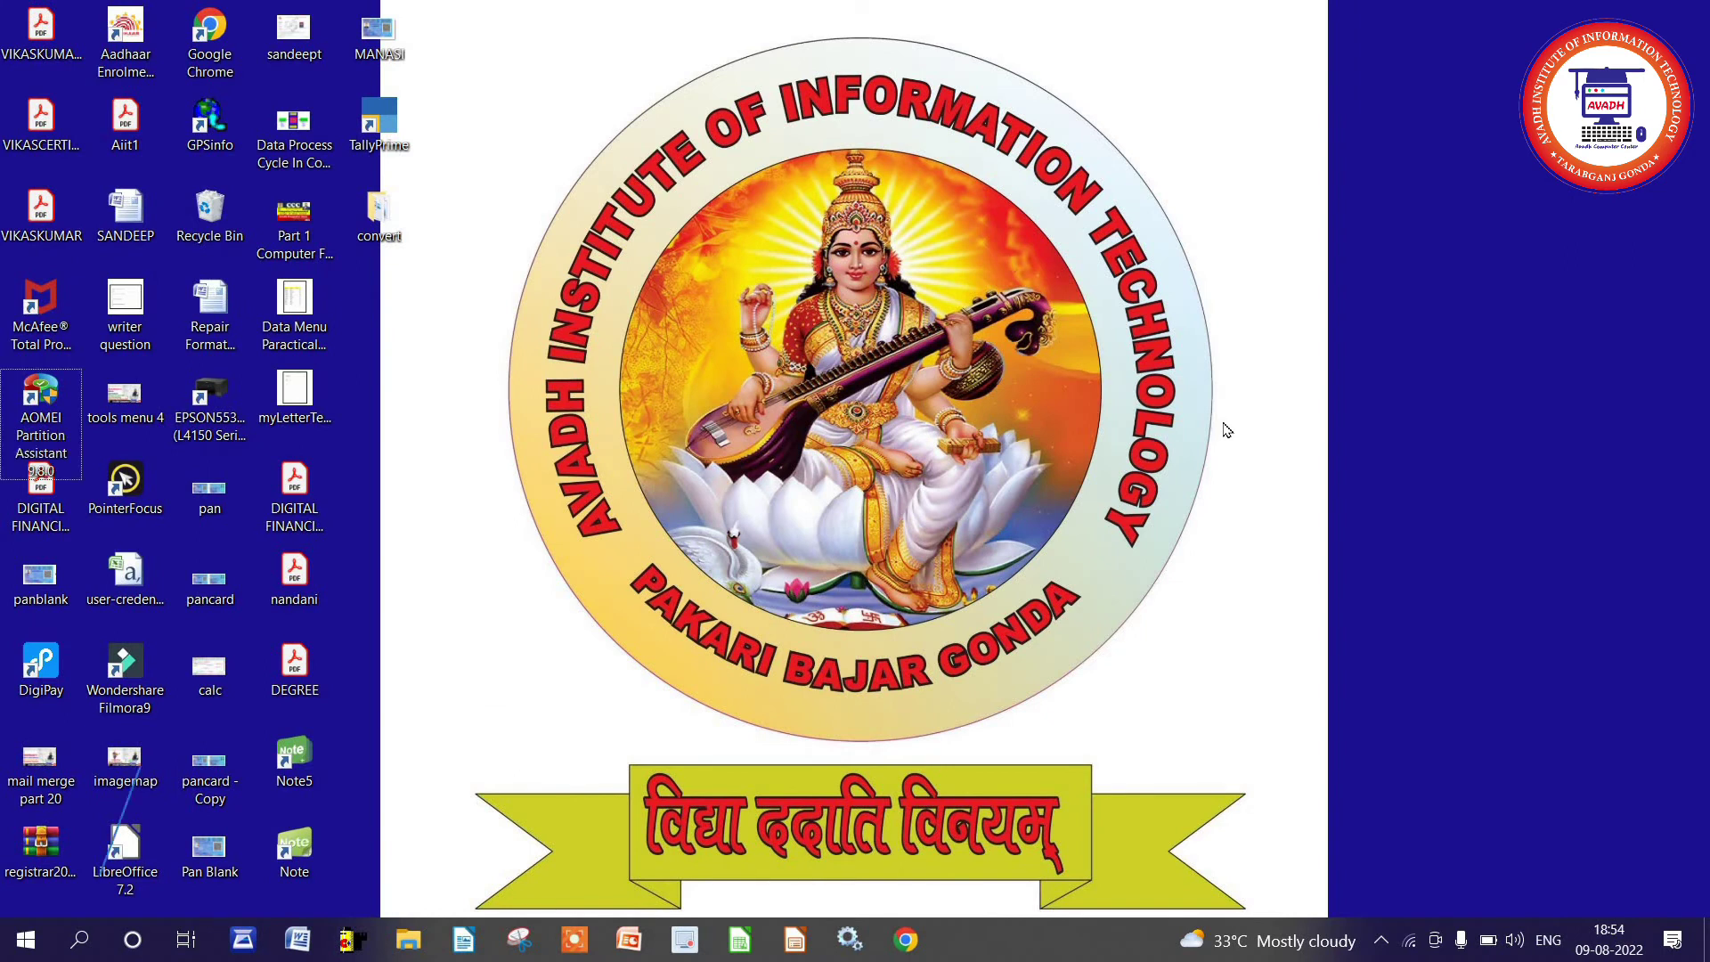
- Refresh the Windows desktop and launch LibreOffice Calc from the taskbar
right_click(1221, 420)
left_click(1255, 486)
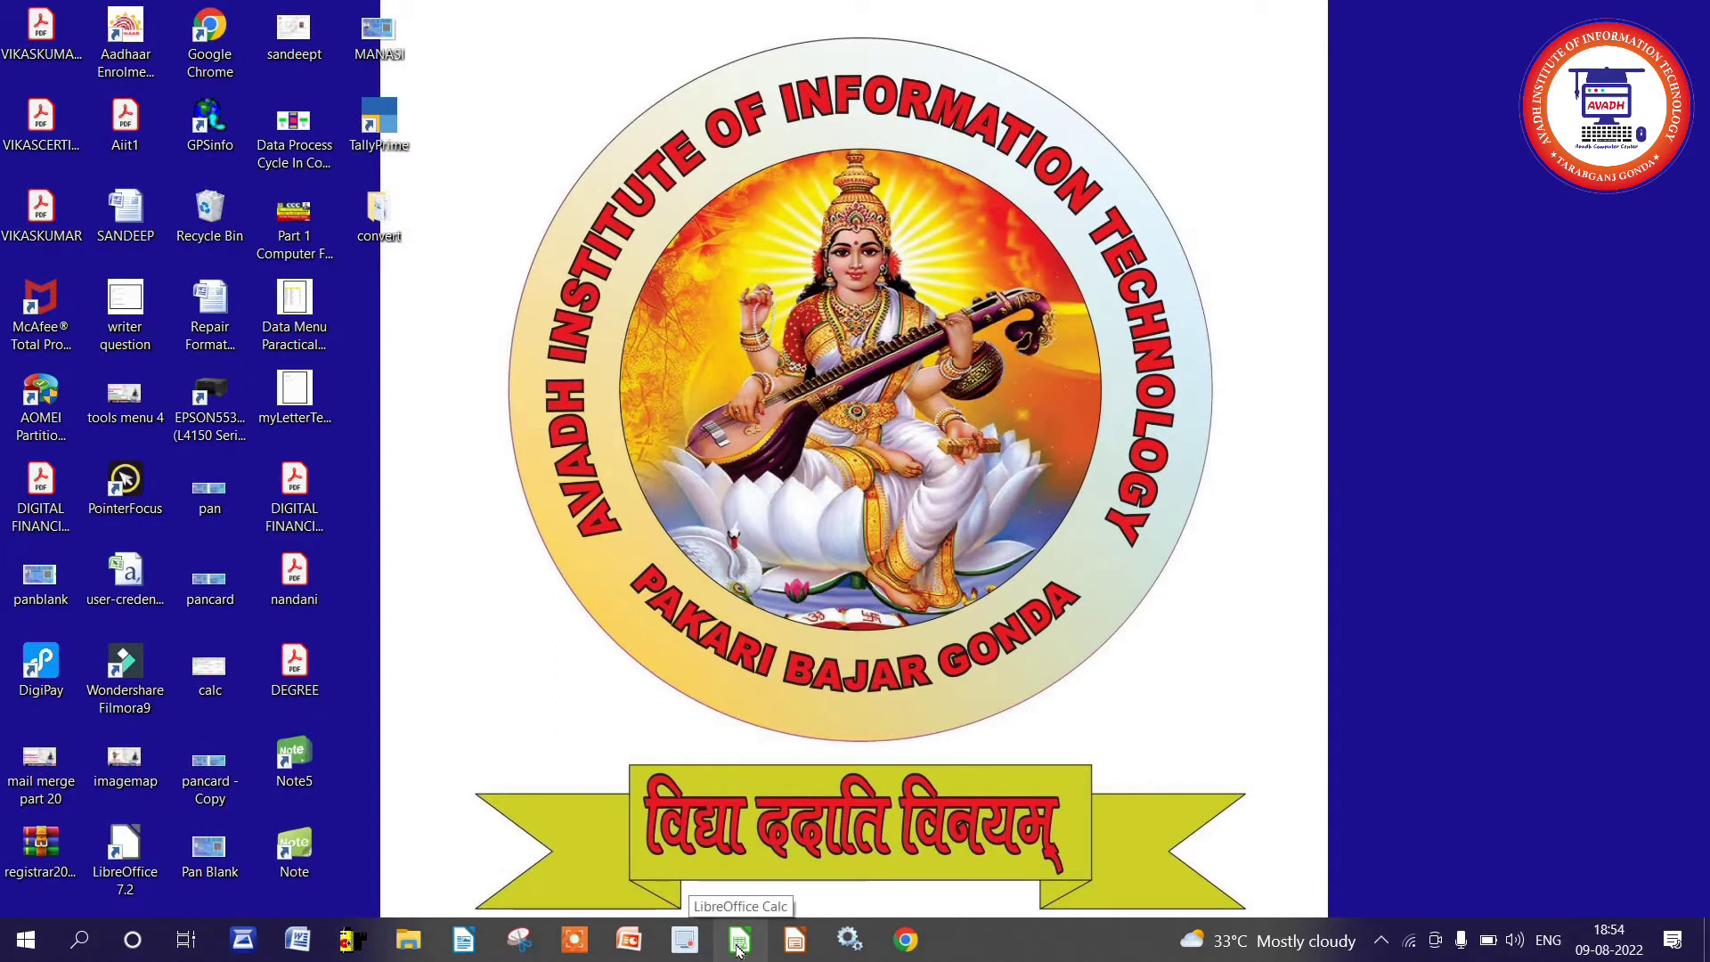
left_click(738, 940)
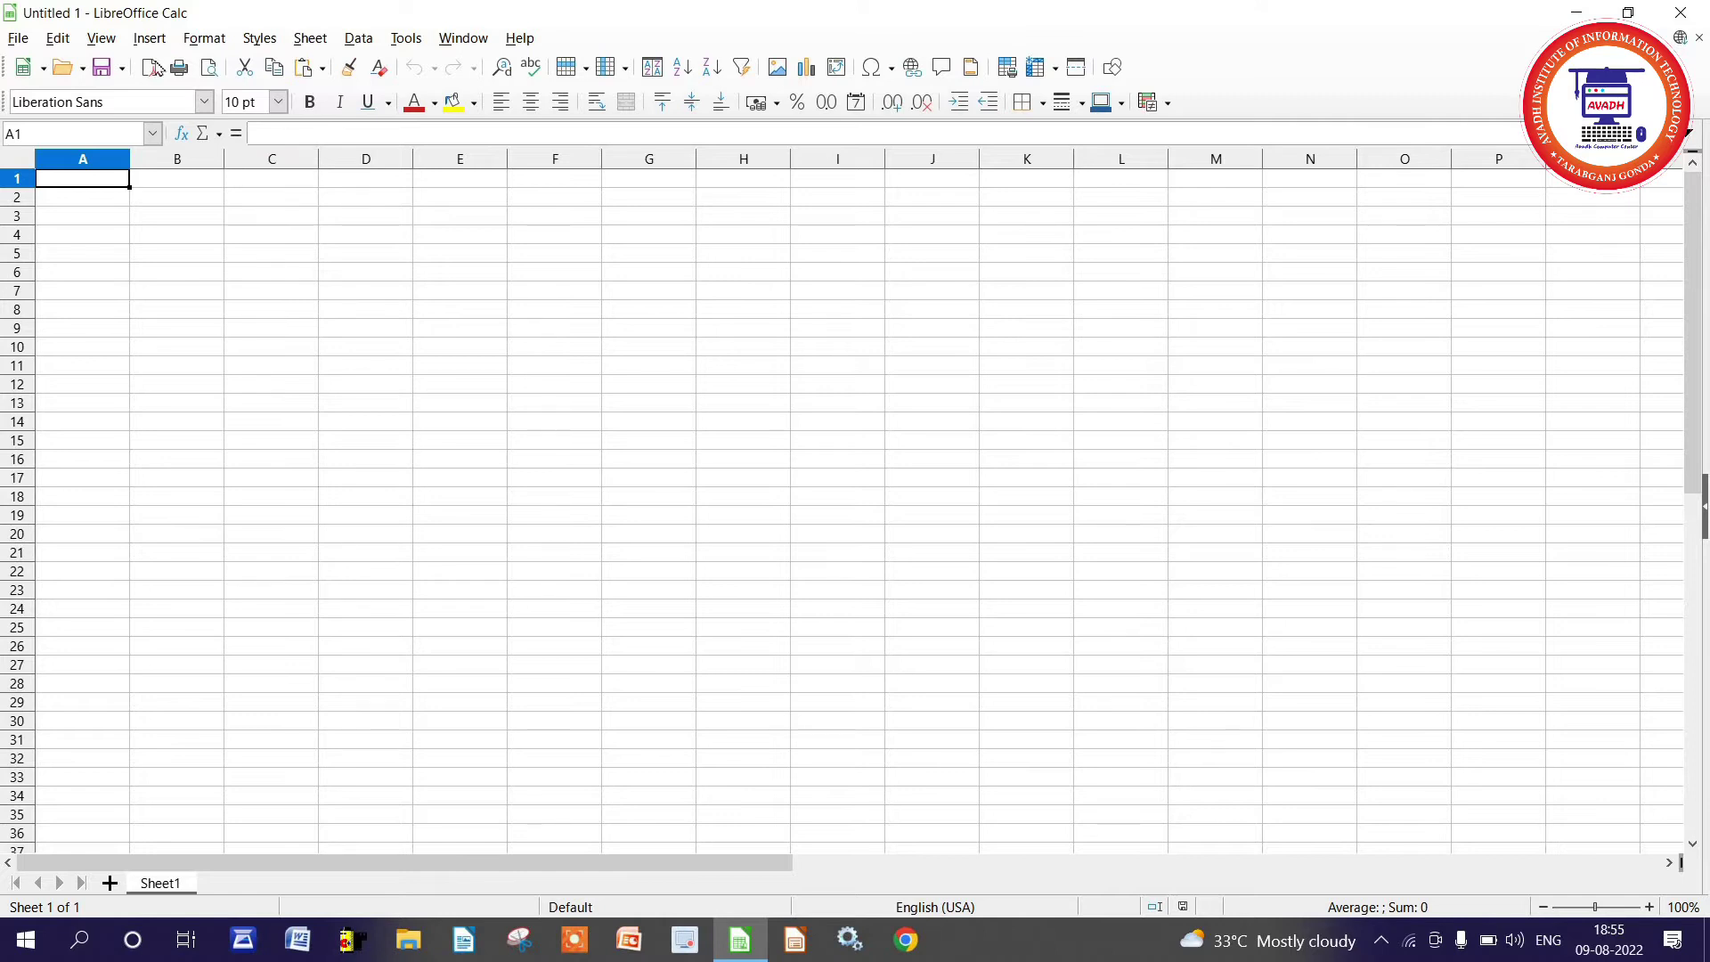
- Add Sheet2, Sheet3 and Sheet4 to the workbook and switch to Sheet3
left_click_drag(1691, 475, 1685, 630)
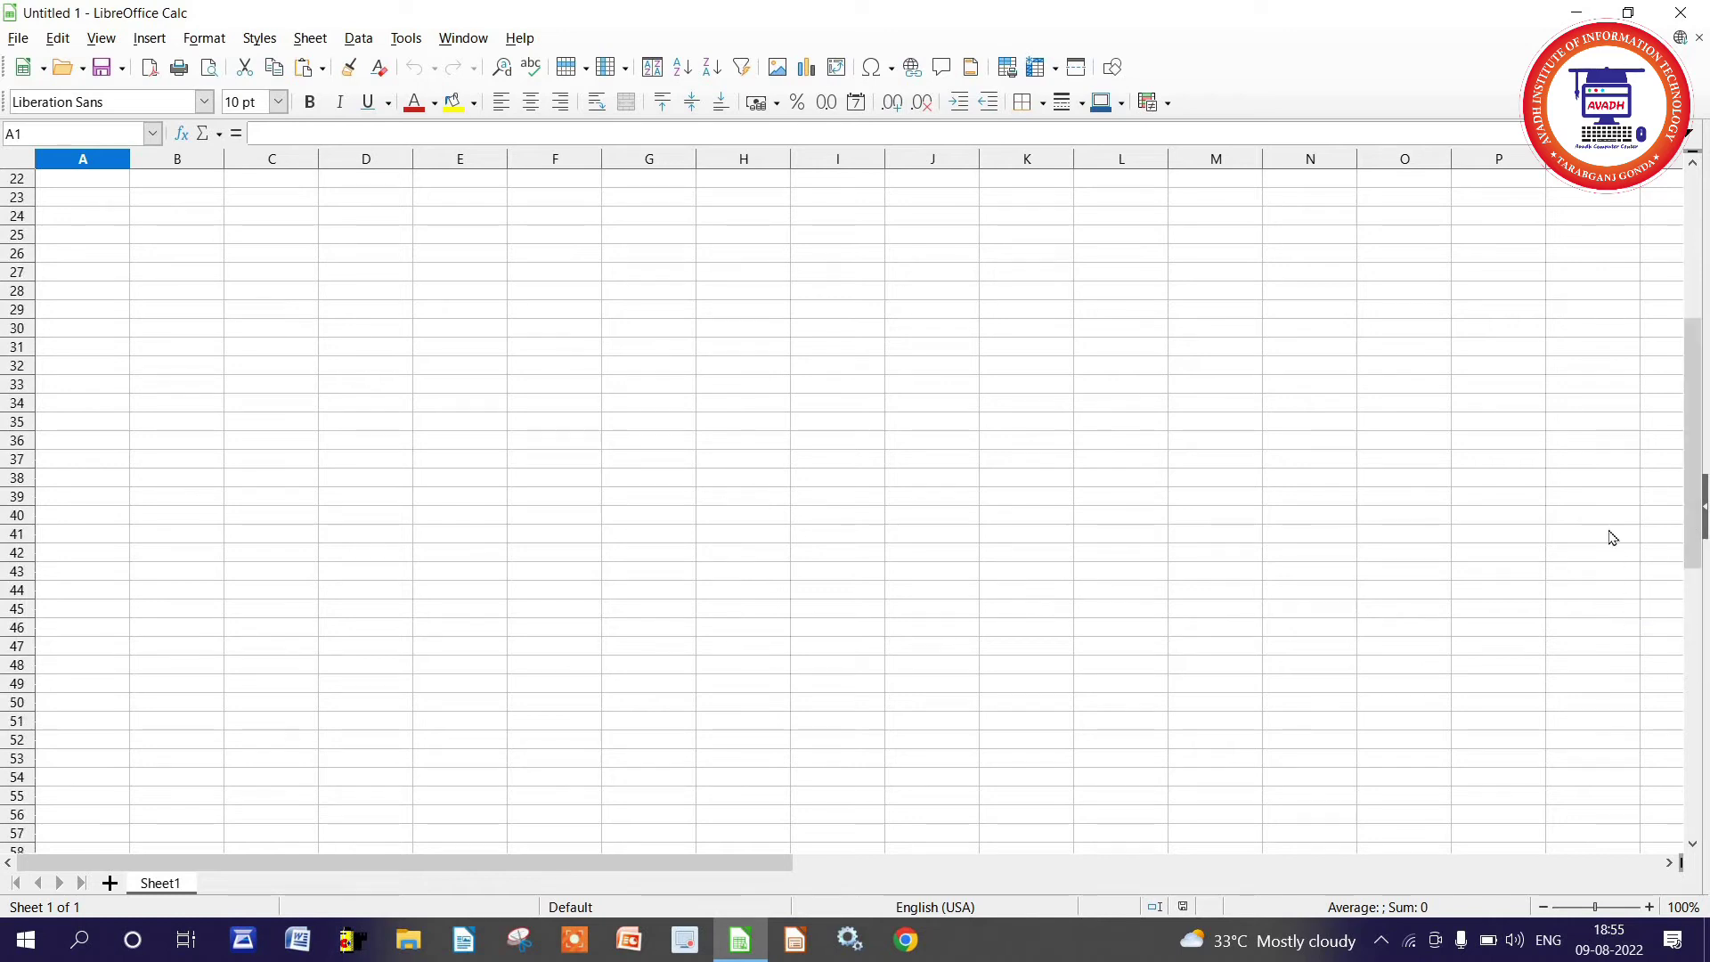
left_click_drag(694, 851, 553, 888)
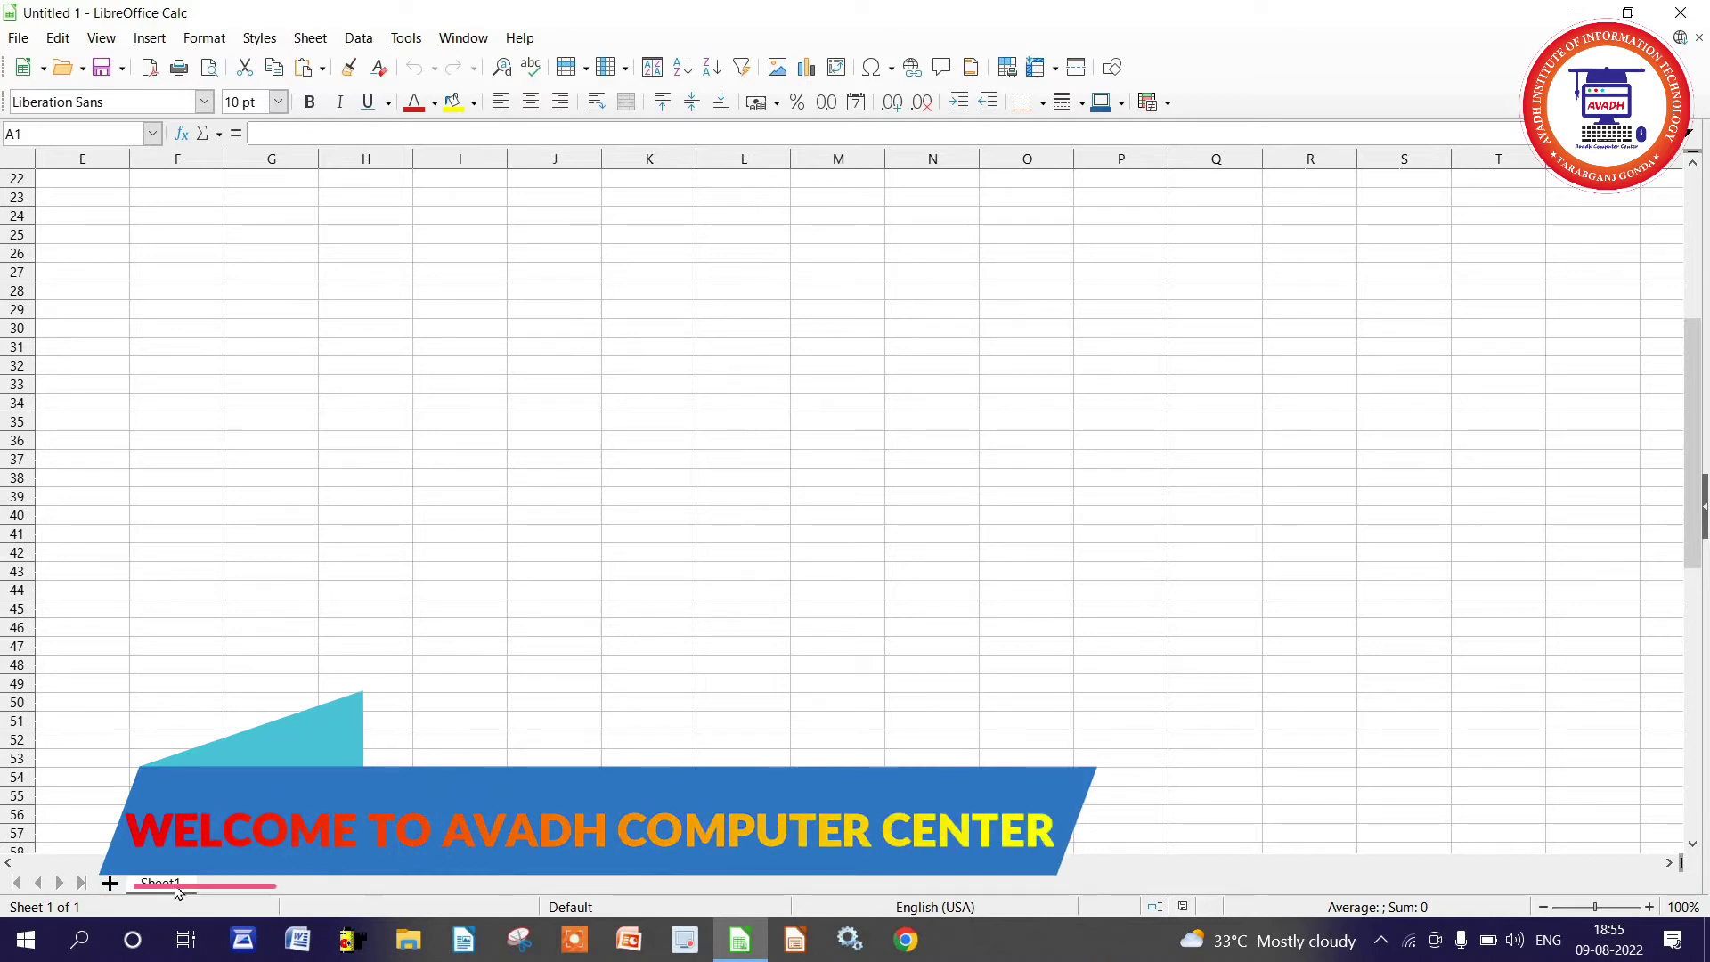
left_click(110, 883)
left_click(110, 883)
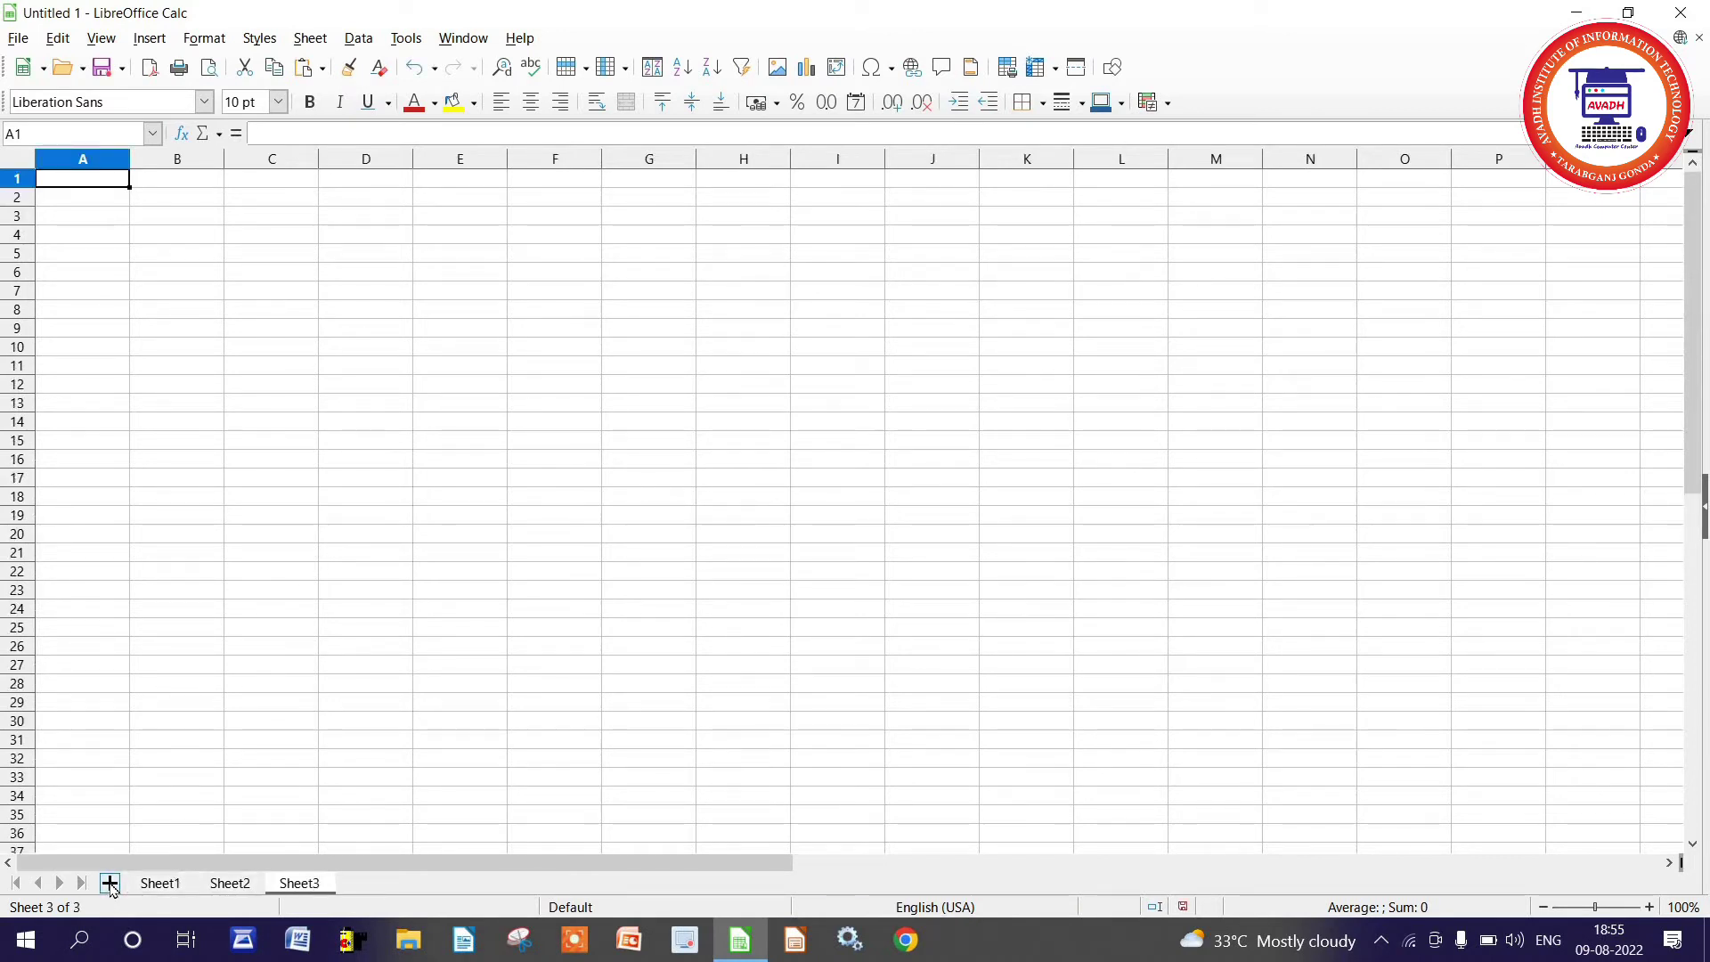
left_click(110, 883)
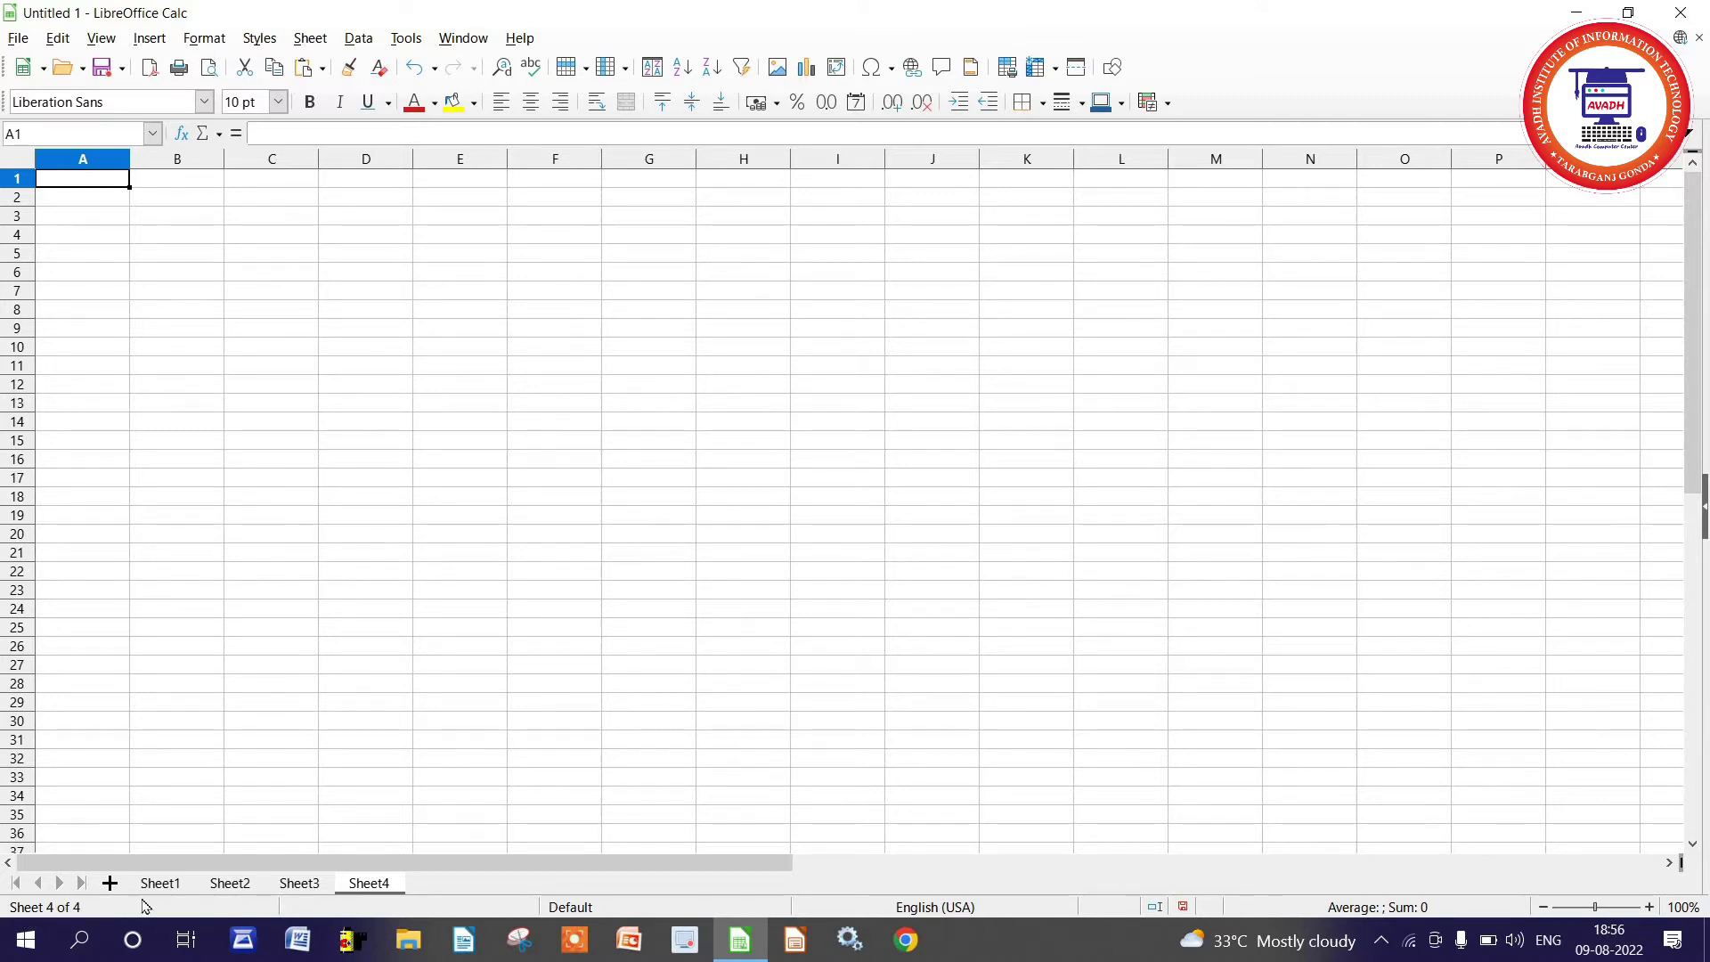
left_click(302, 884)
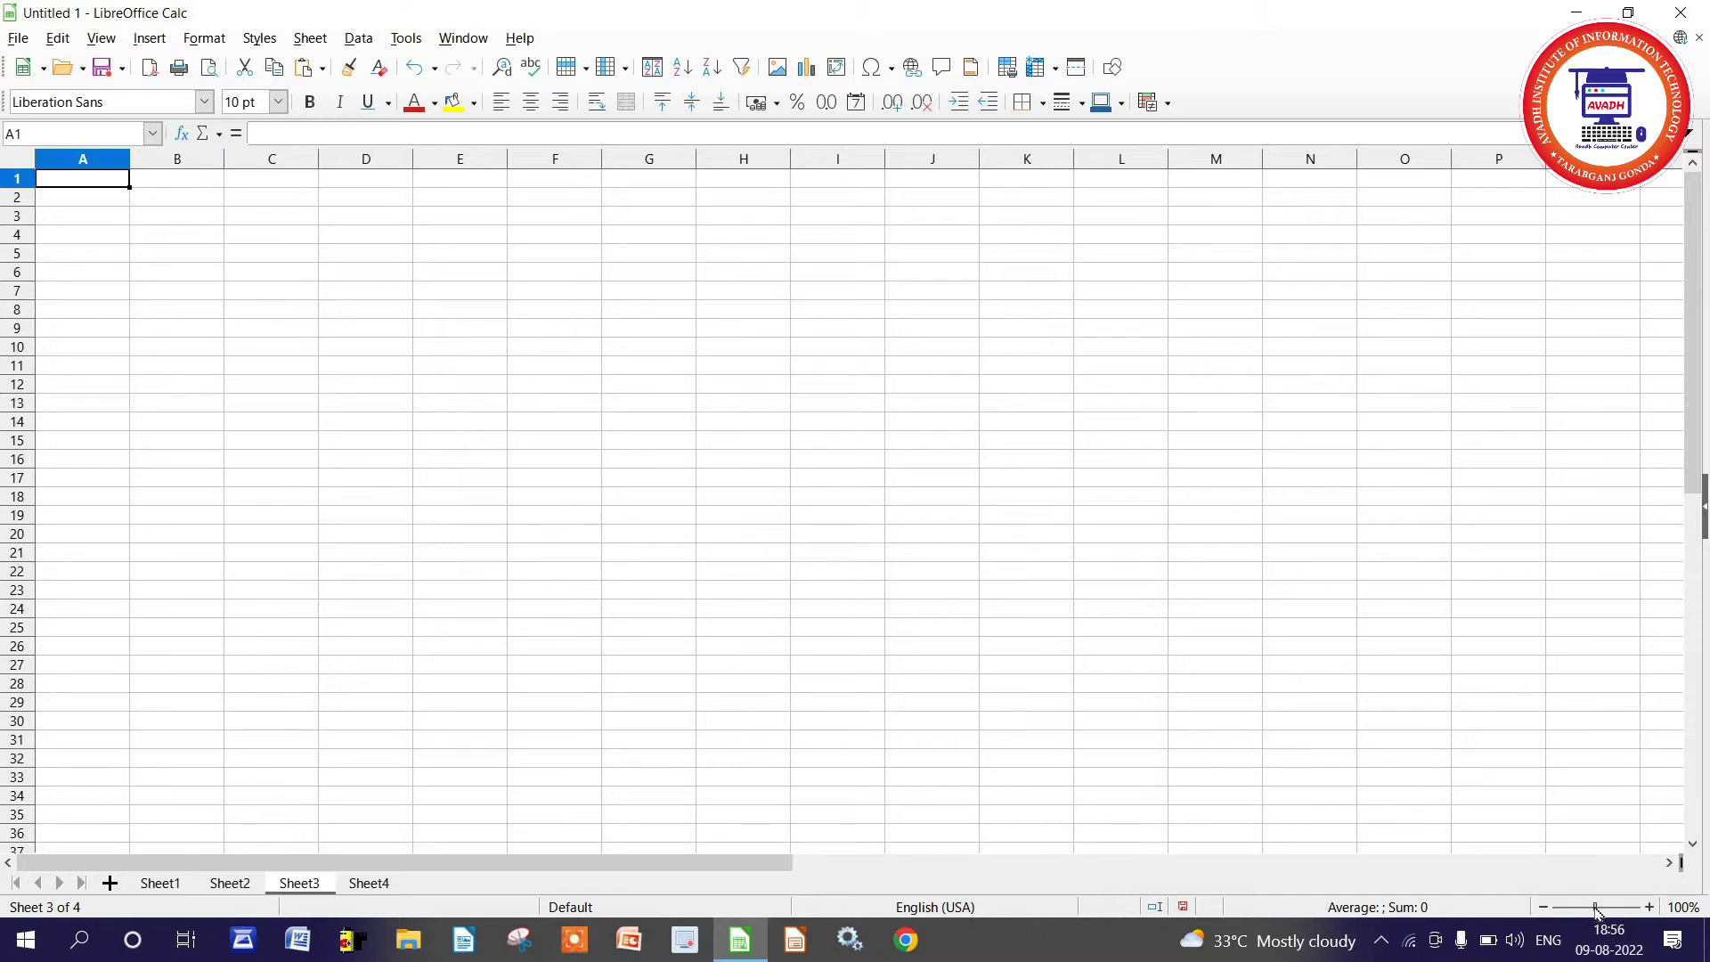
- Zoom Sheet3 out to 20%, in to 400%, then back to 100%
left_click_drag(1594, 906, 1541, 908)
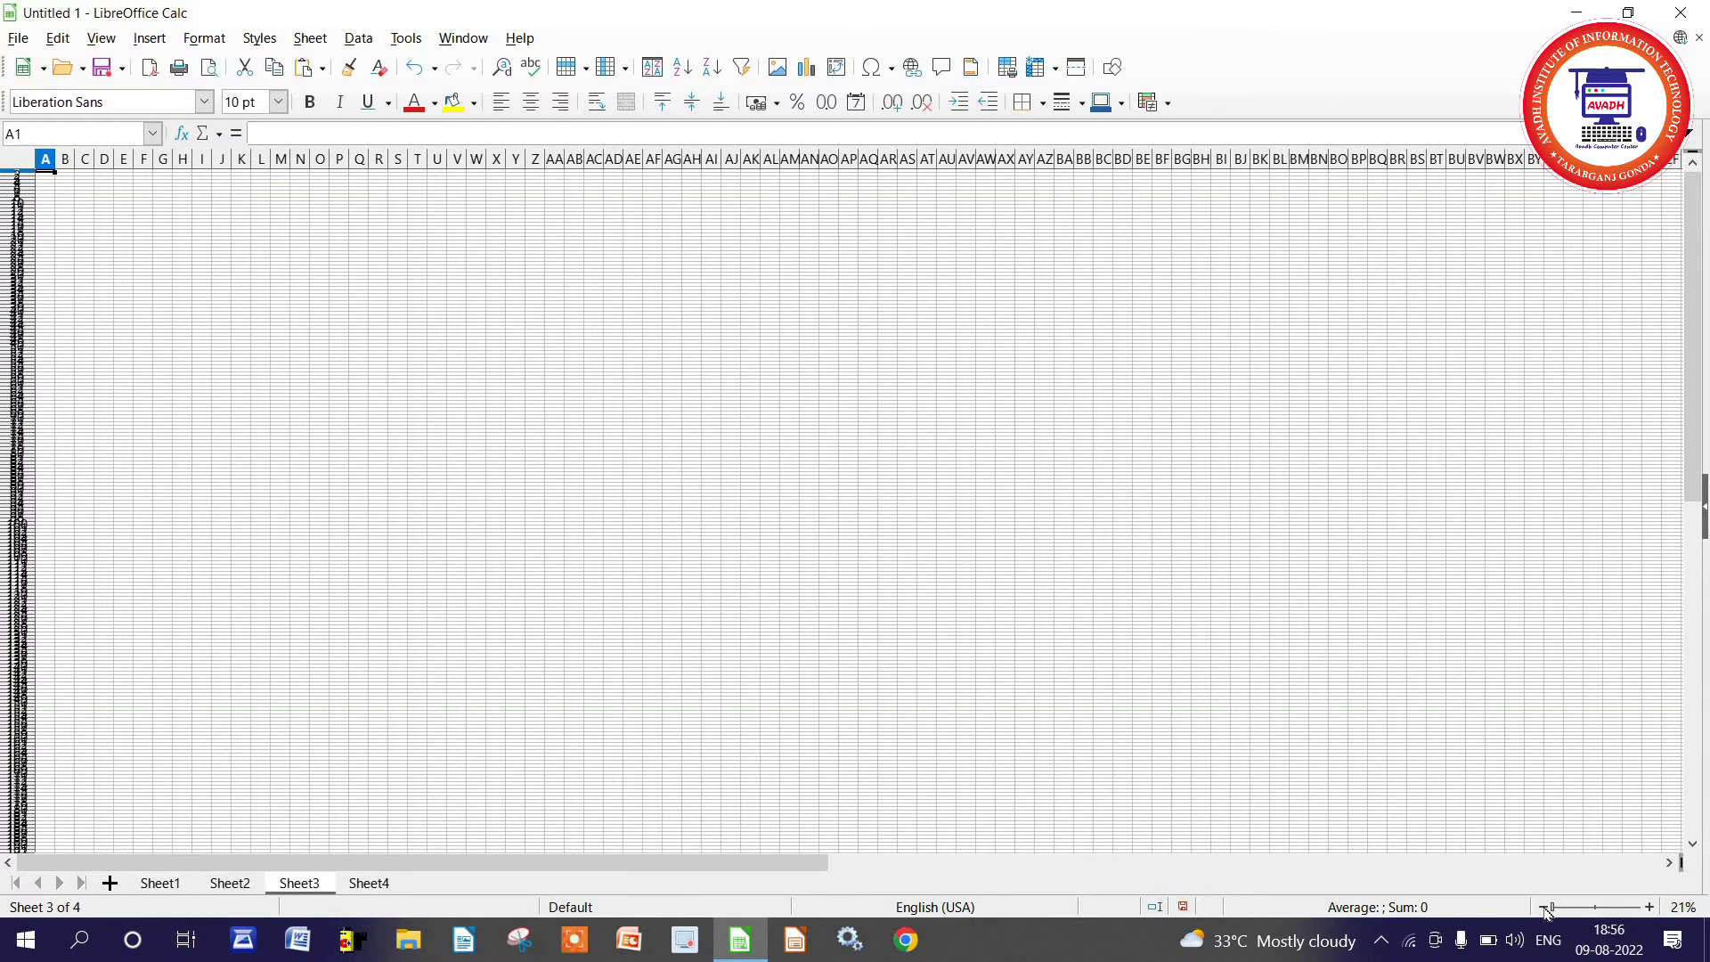
left_click(1546, 907)
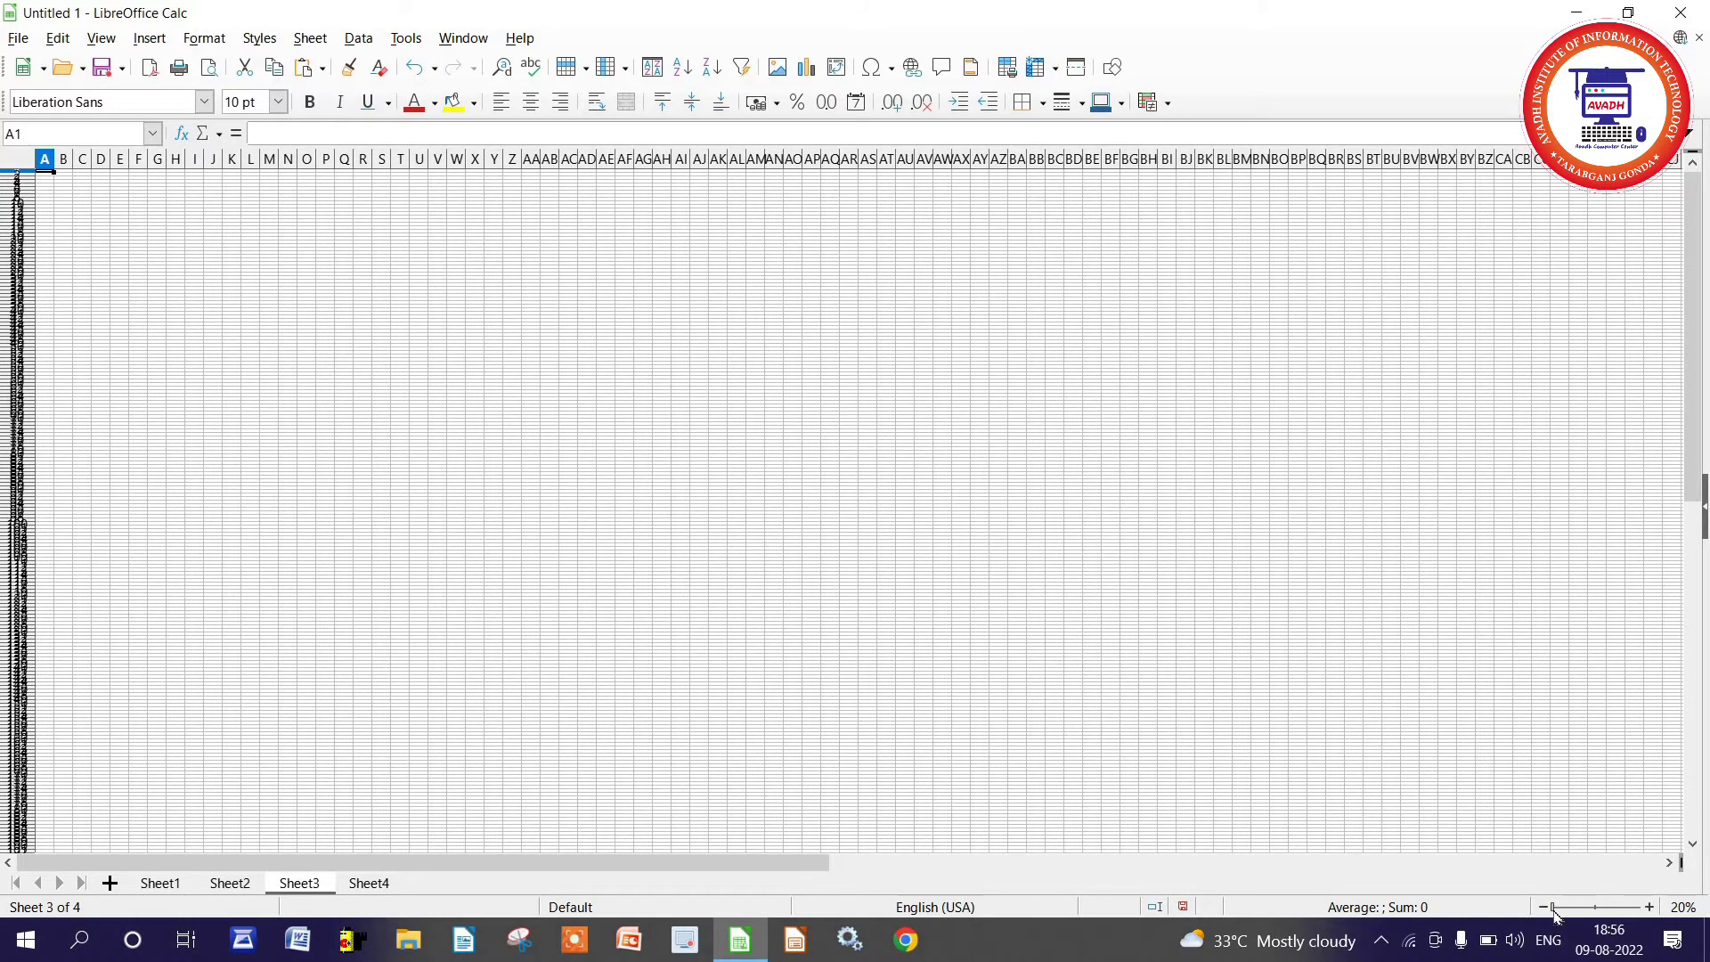
left_click_drag(1552, 908, 1653, 907)
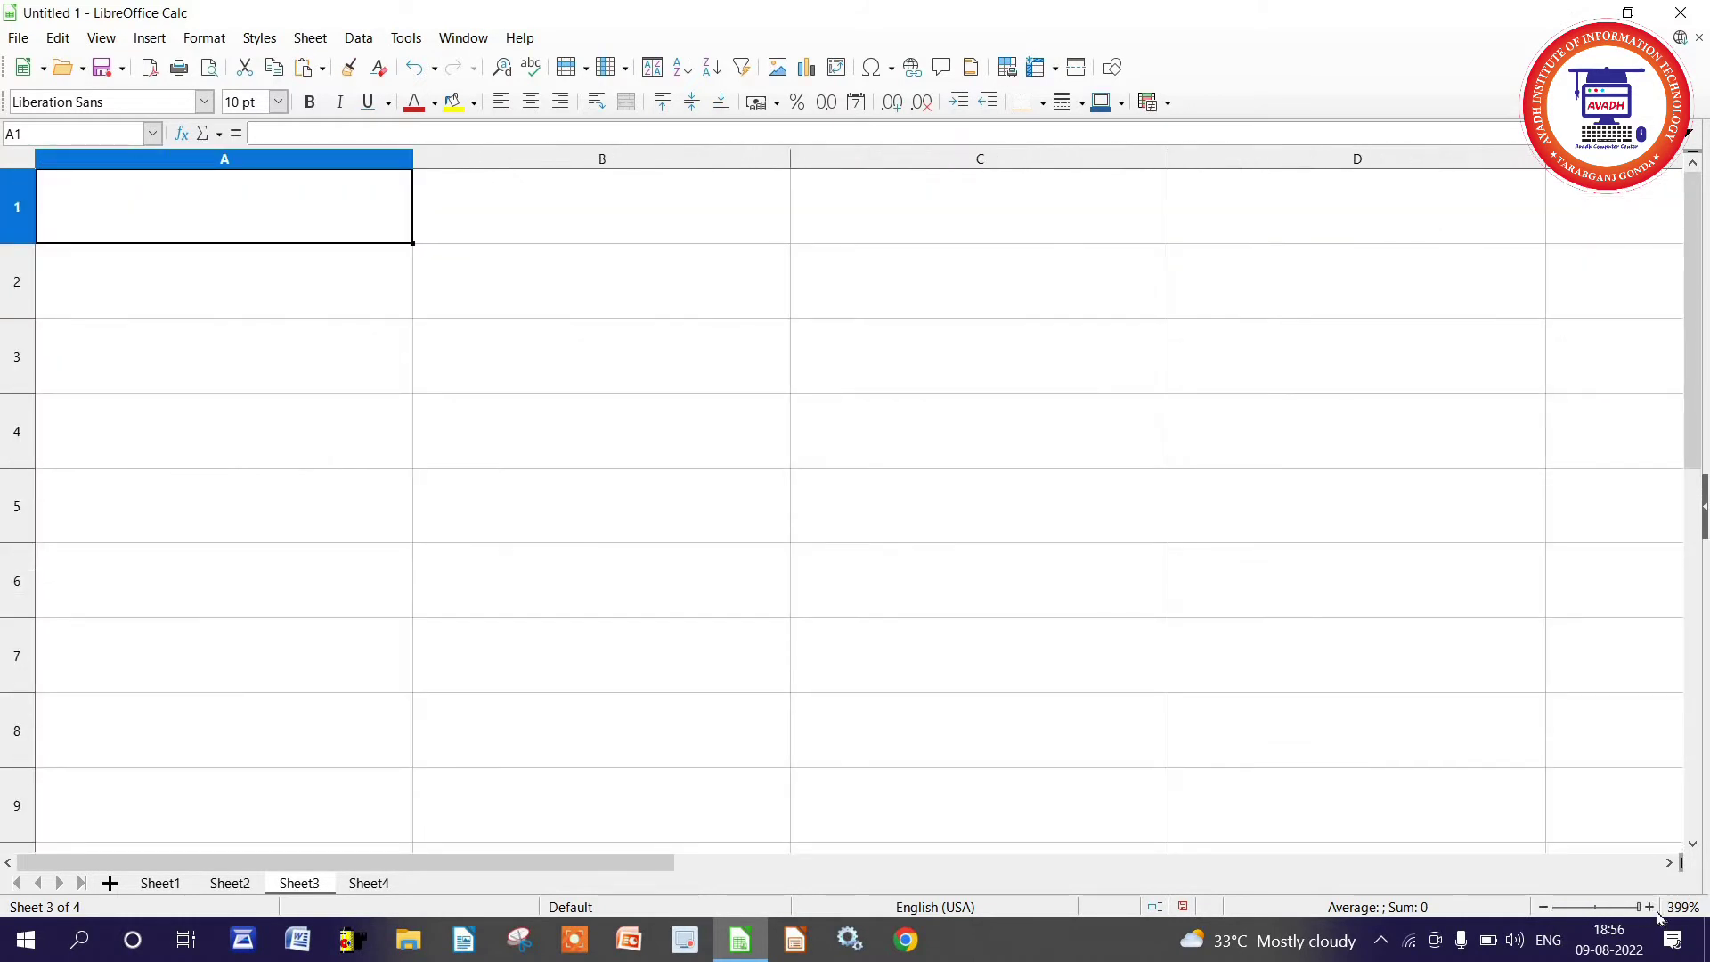
left_click(1650, 907)
left_click(1650, 907)
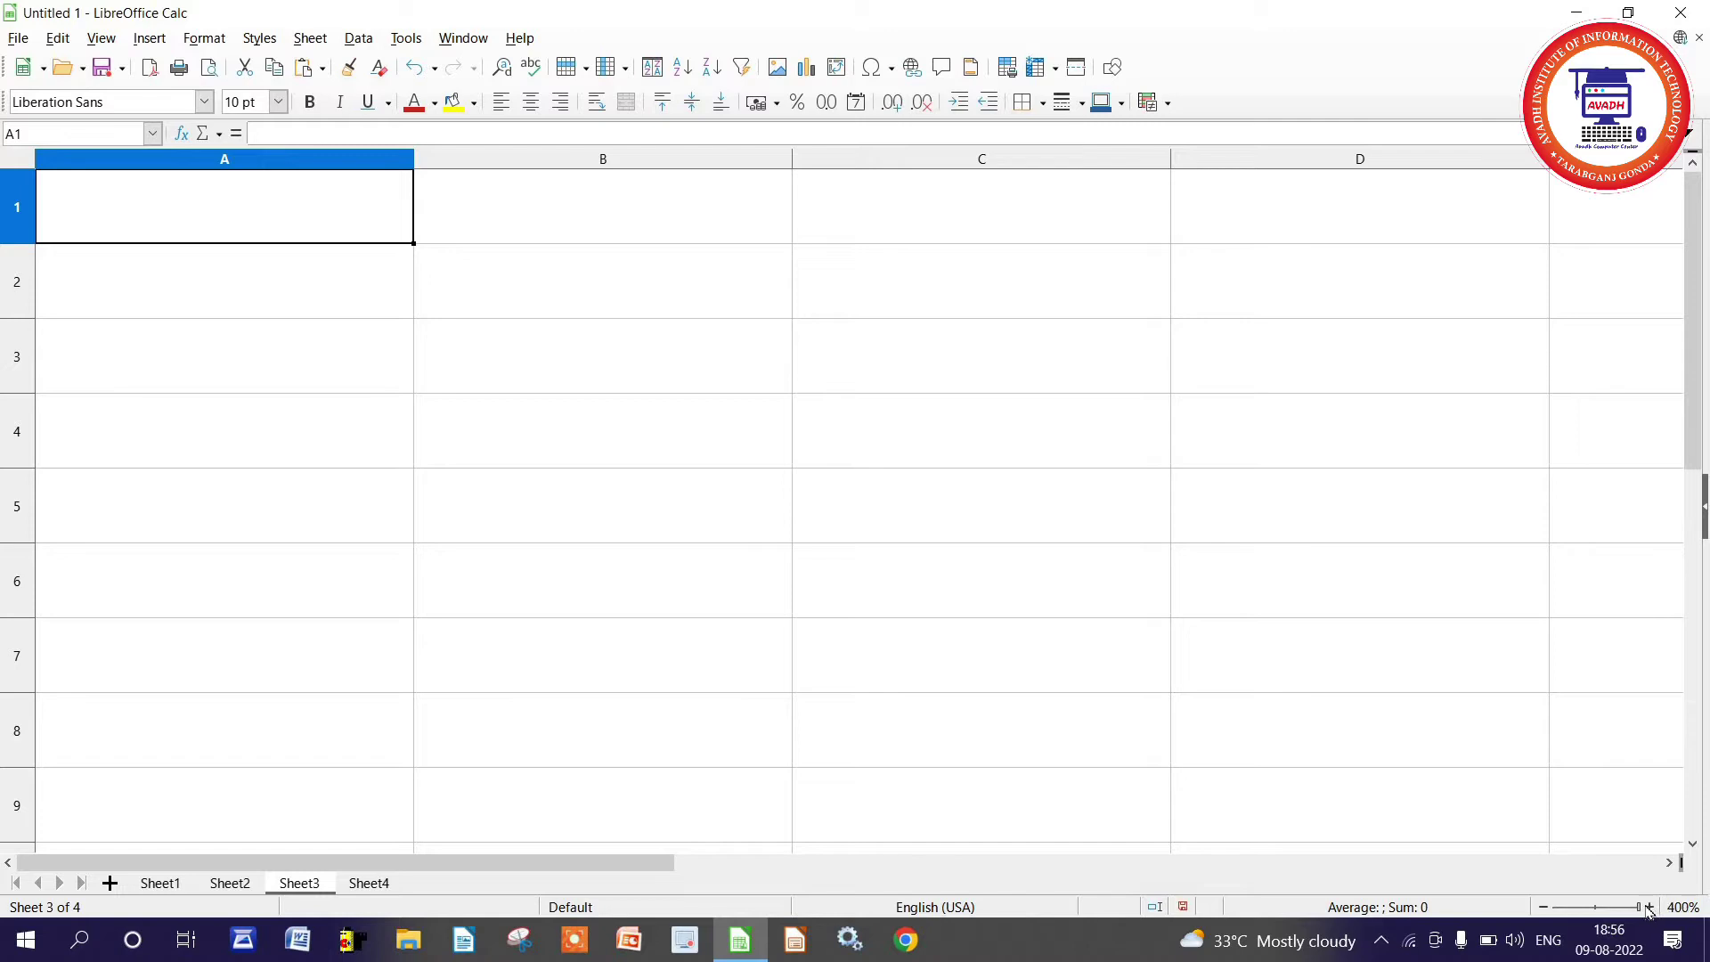
left_click(1598, 908)
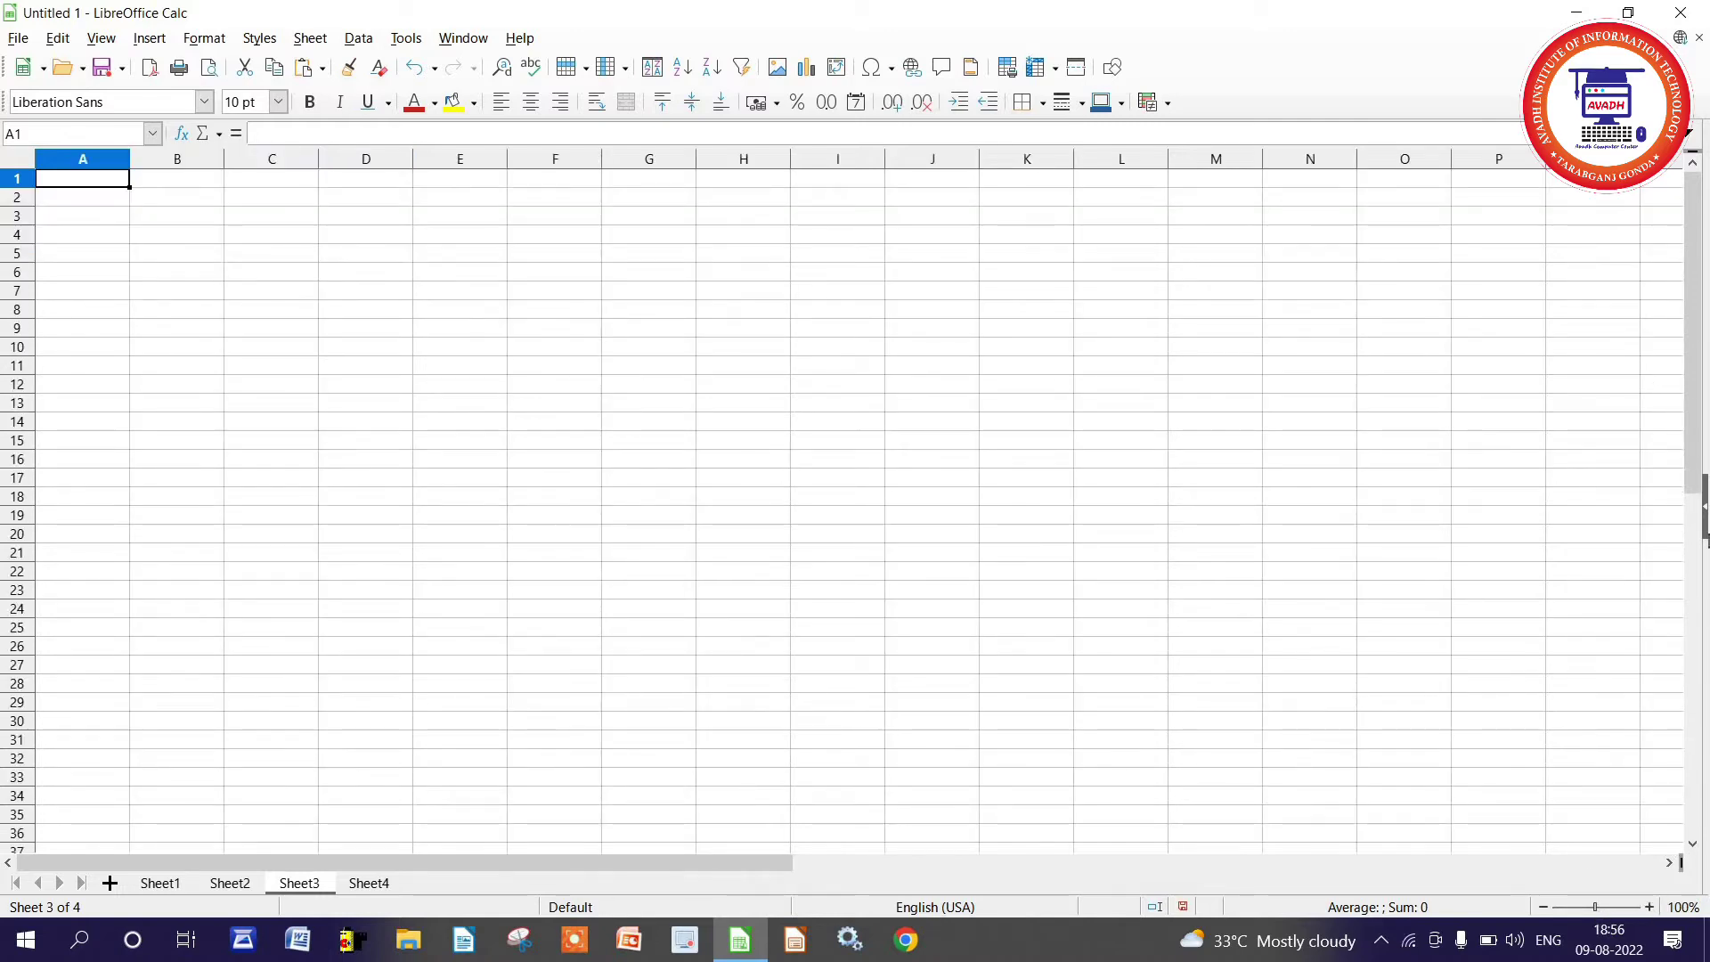
- Show the sidebar and select cells E12, A1, B7 and D22 in turn
left_click(1704, 506)
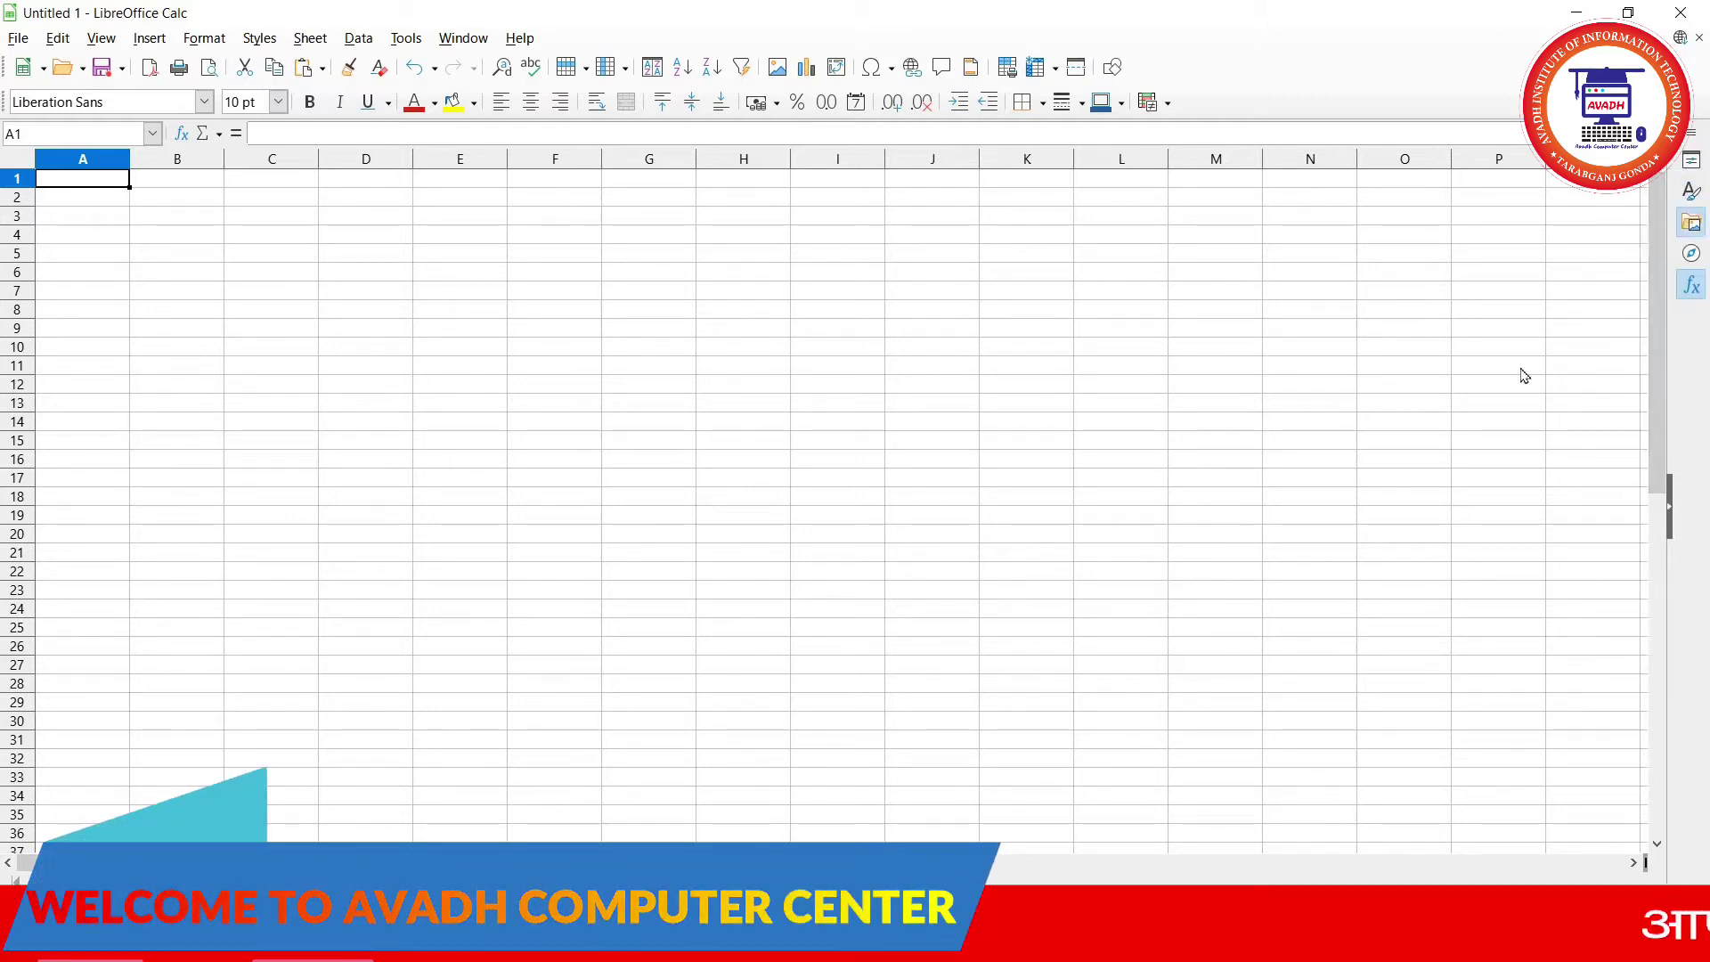
left_click(463, 385)
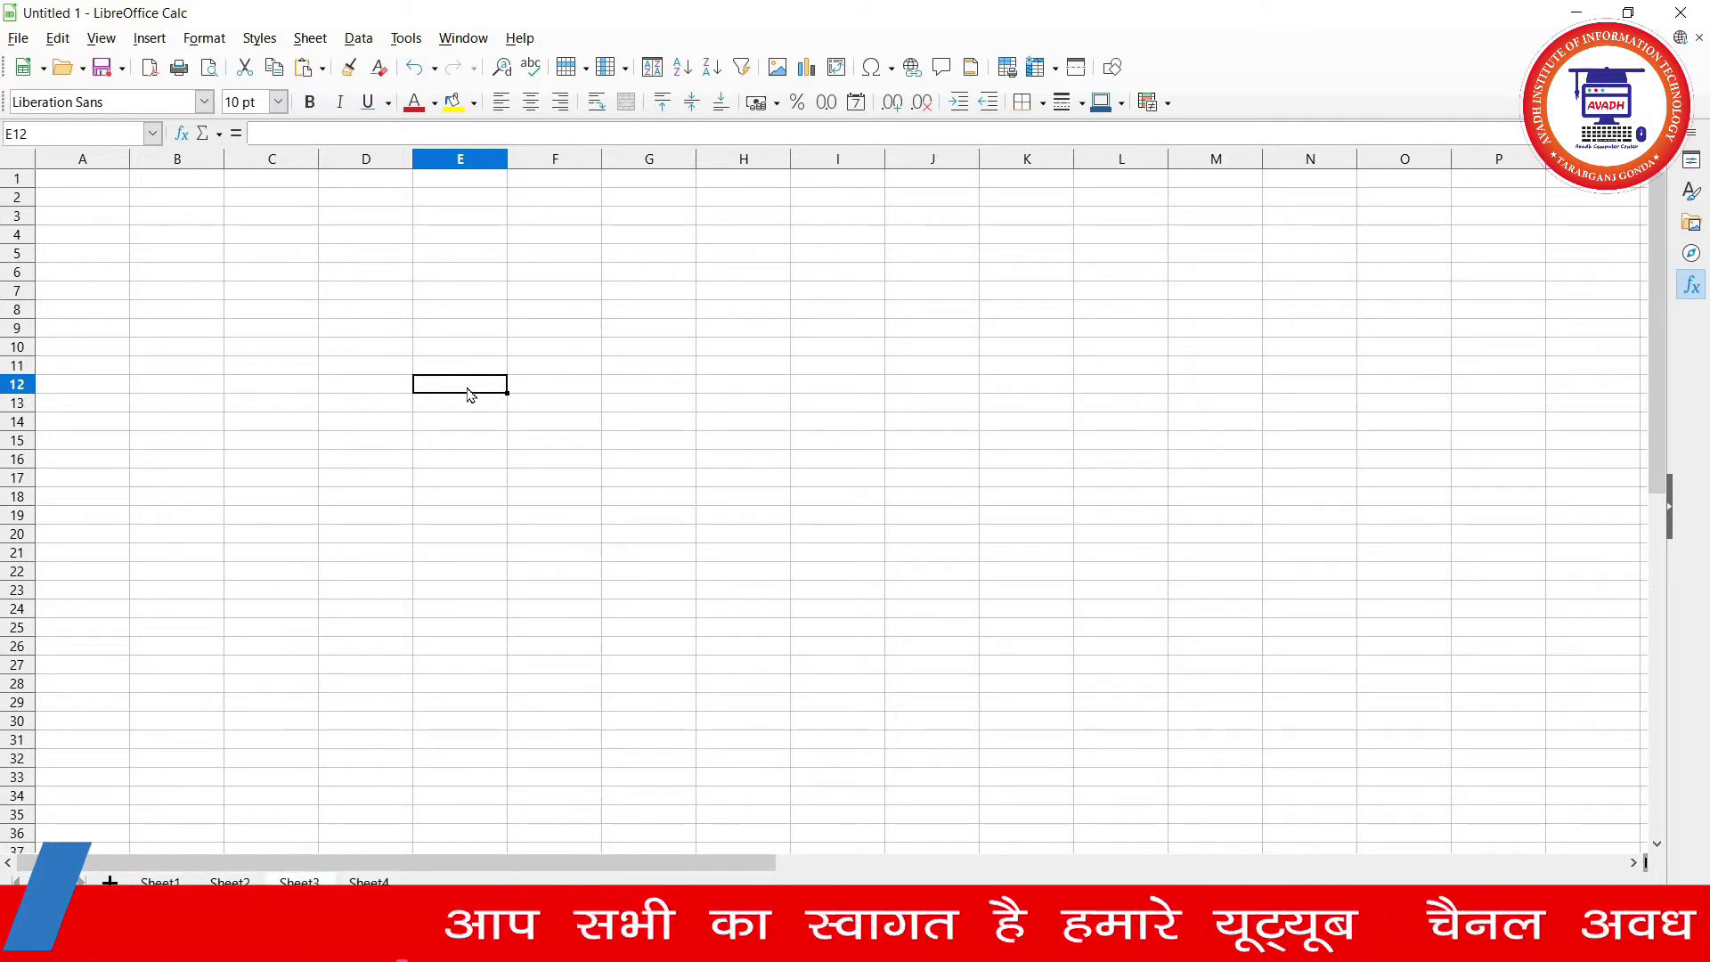
left_click(98, 183)
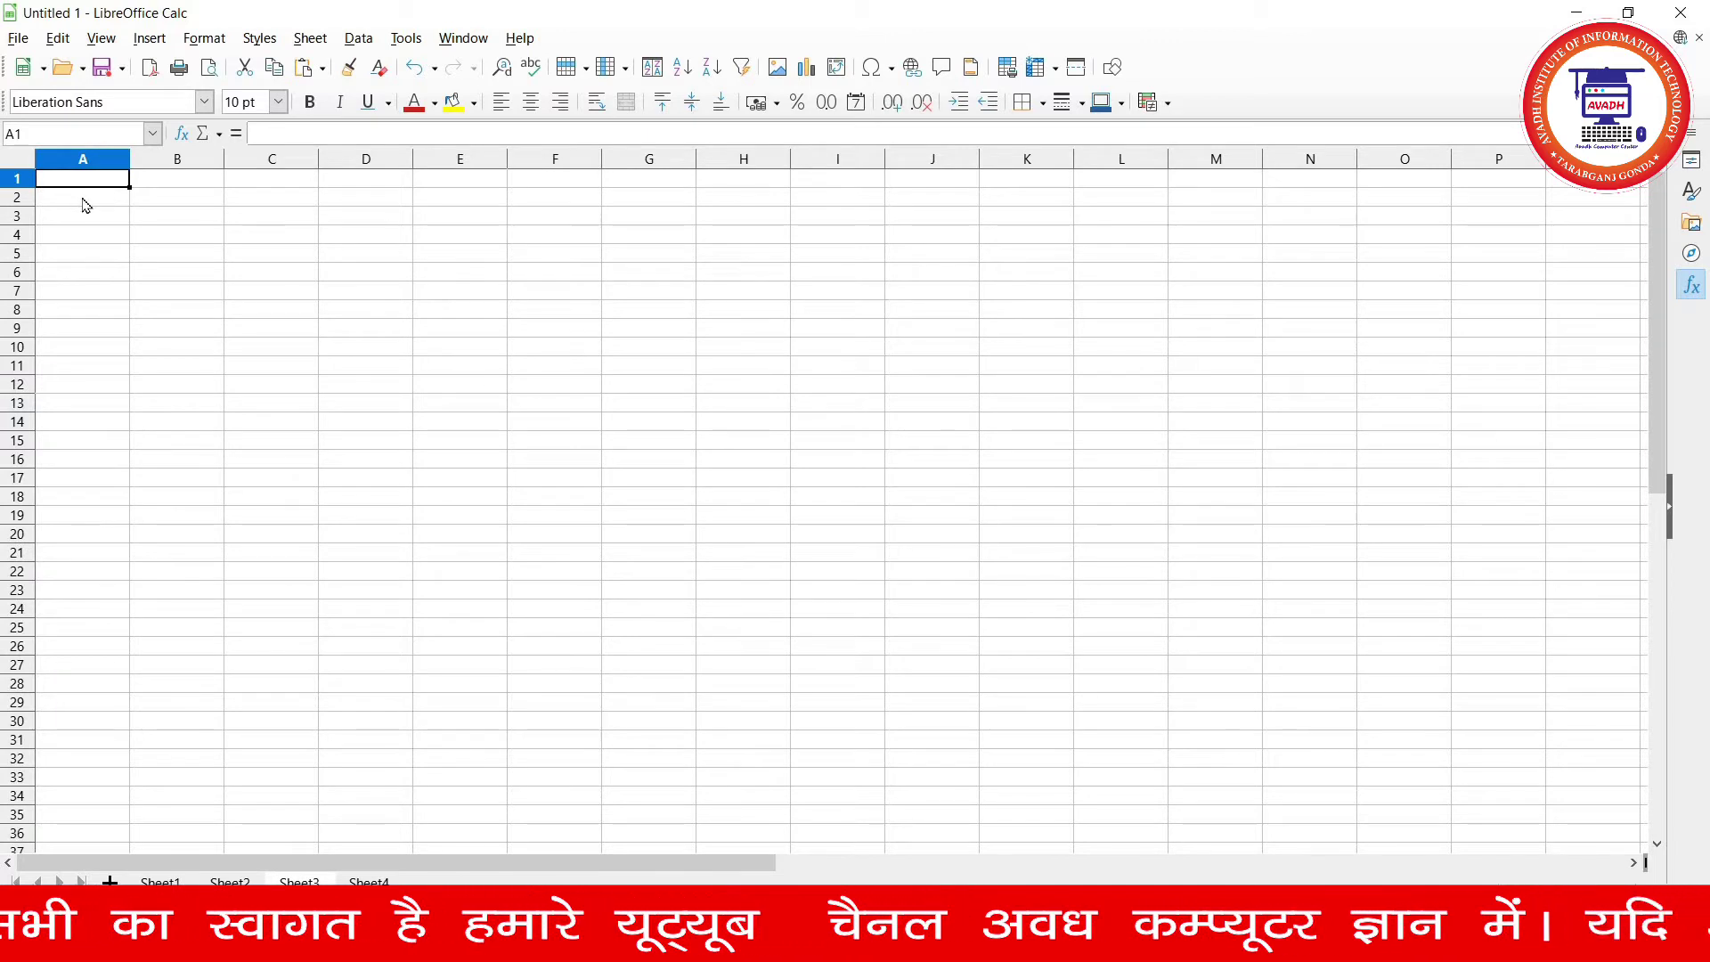
left_click(177, 291)
left_click(365, 571)
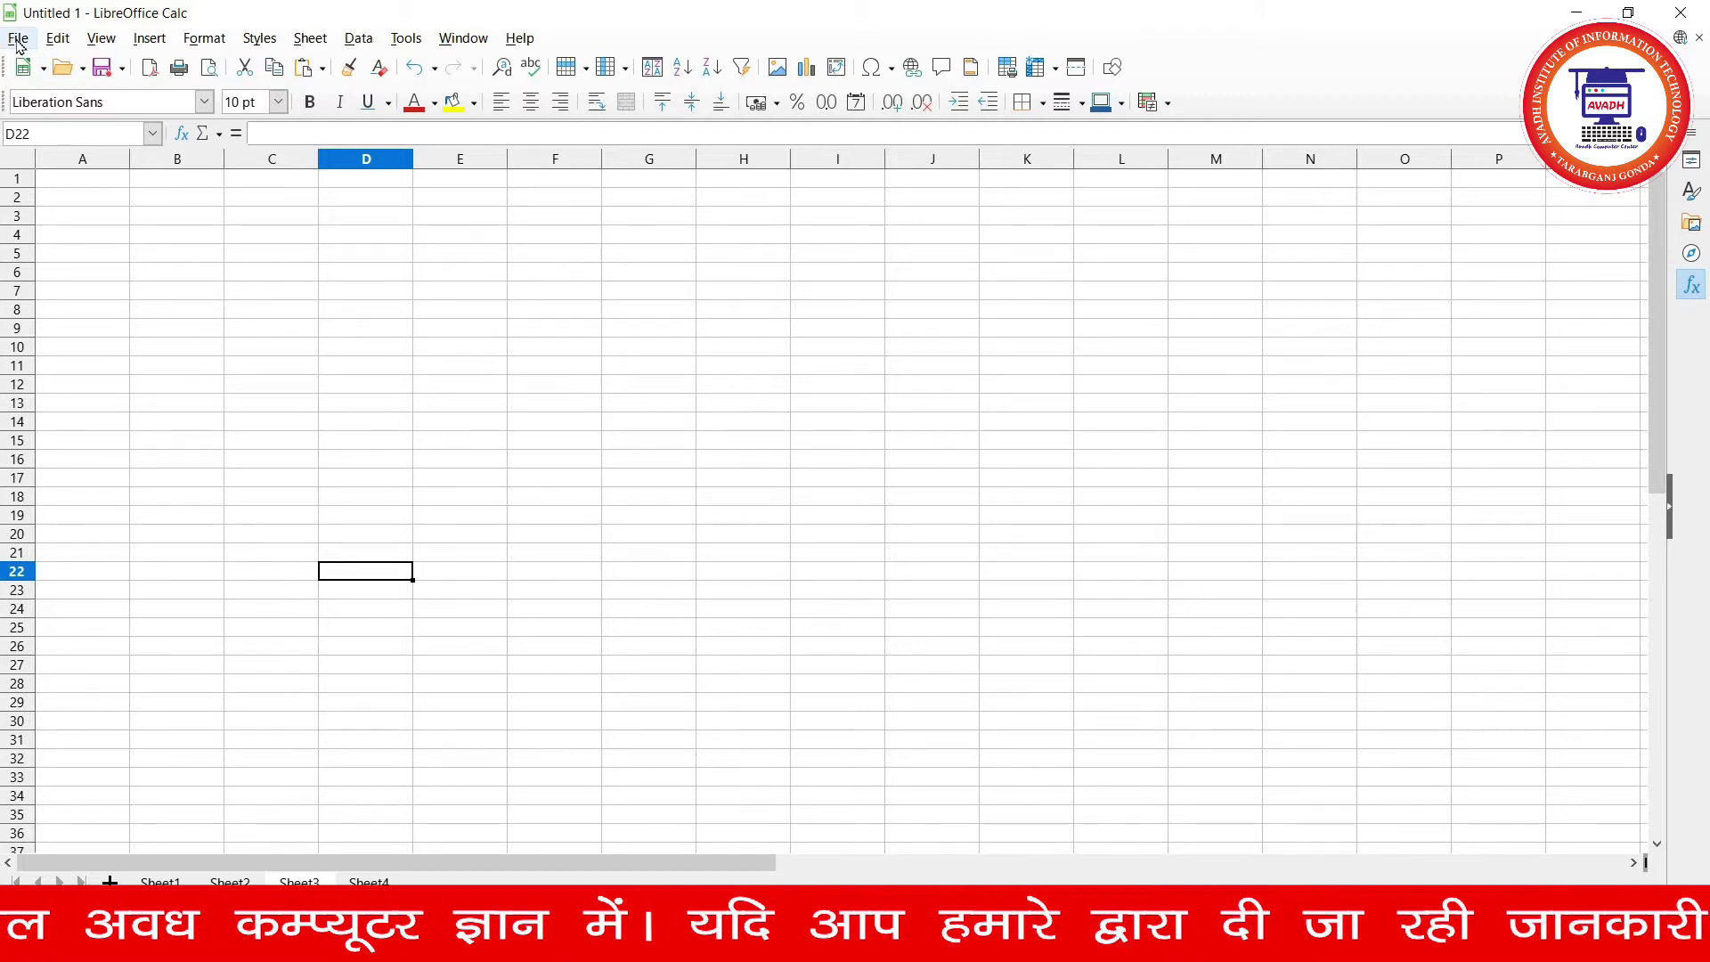
- Open the File menu, dismiss it, and reopen it with Alt+F
left_click(18, 39)
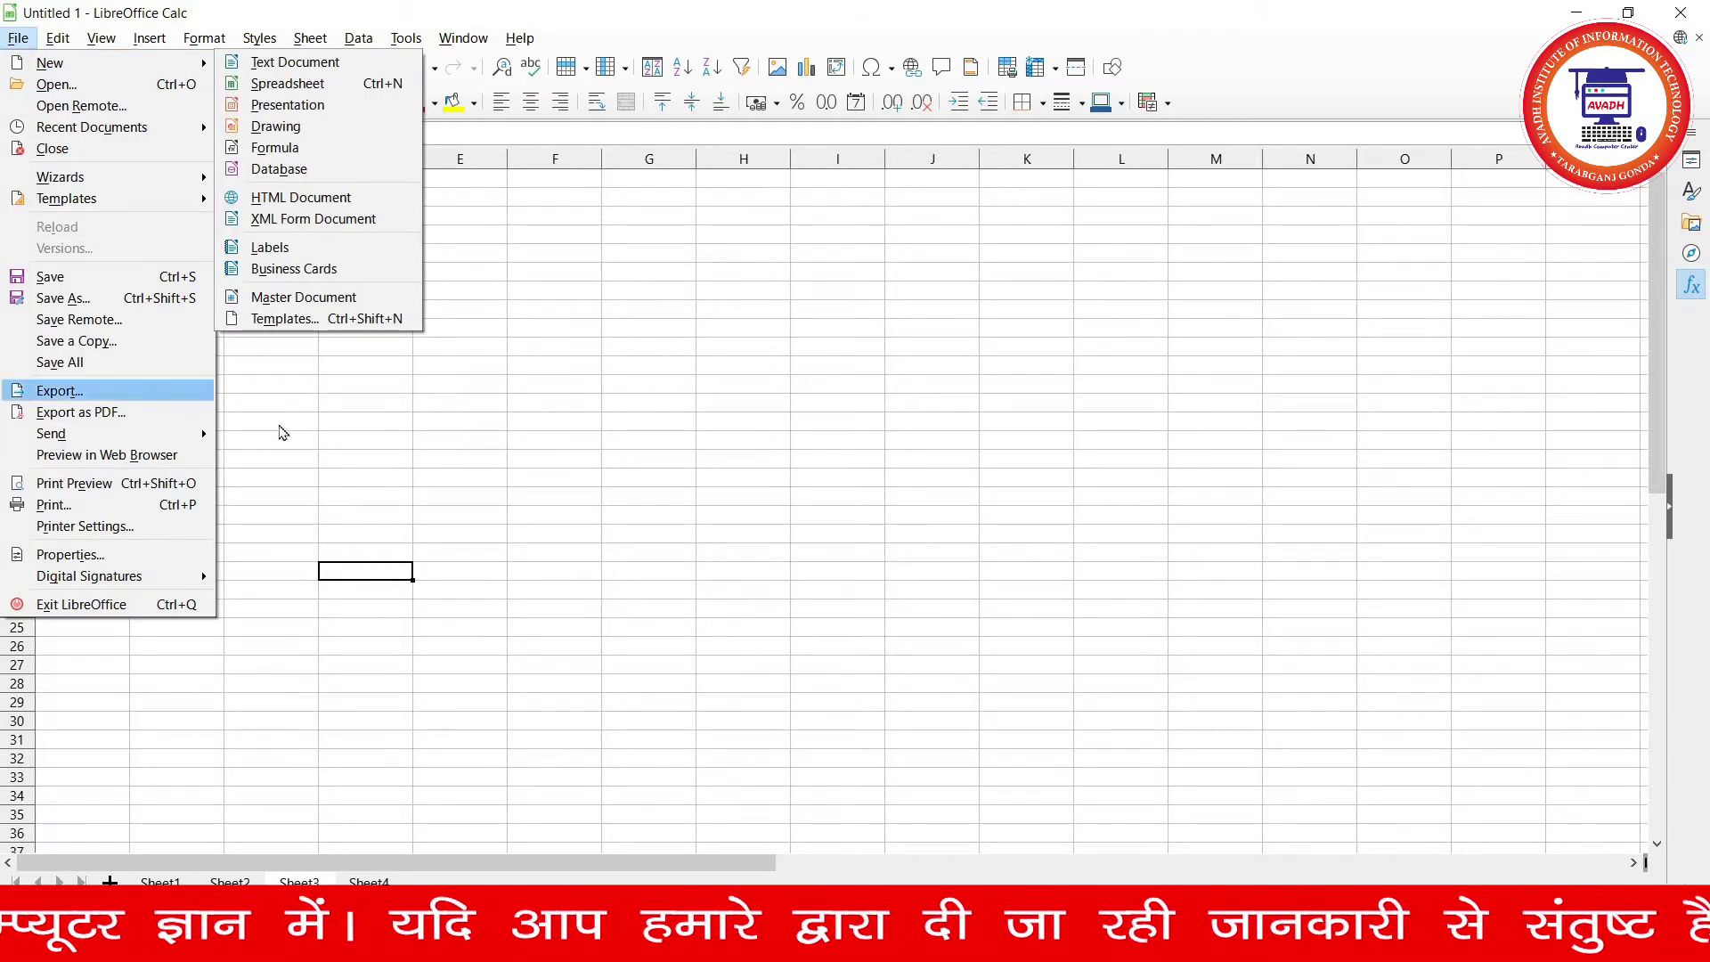
key("Escape")
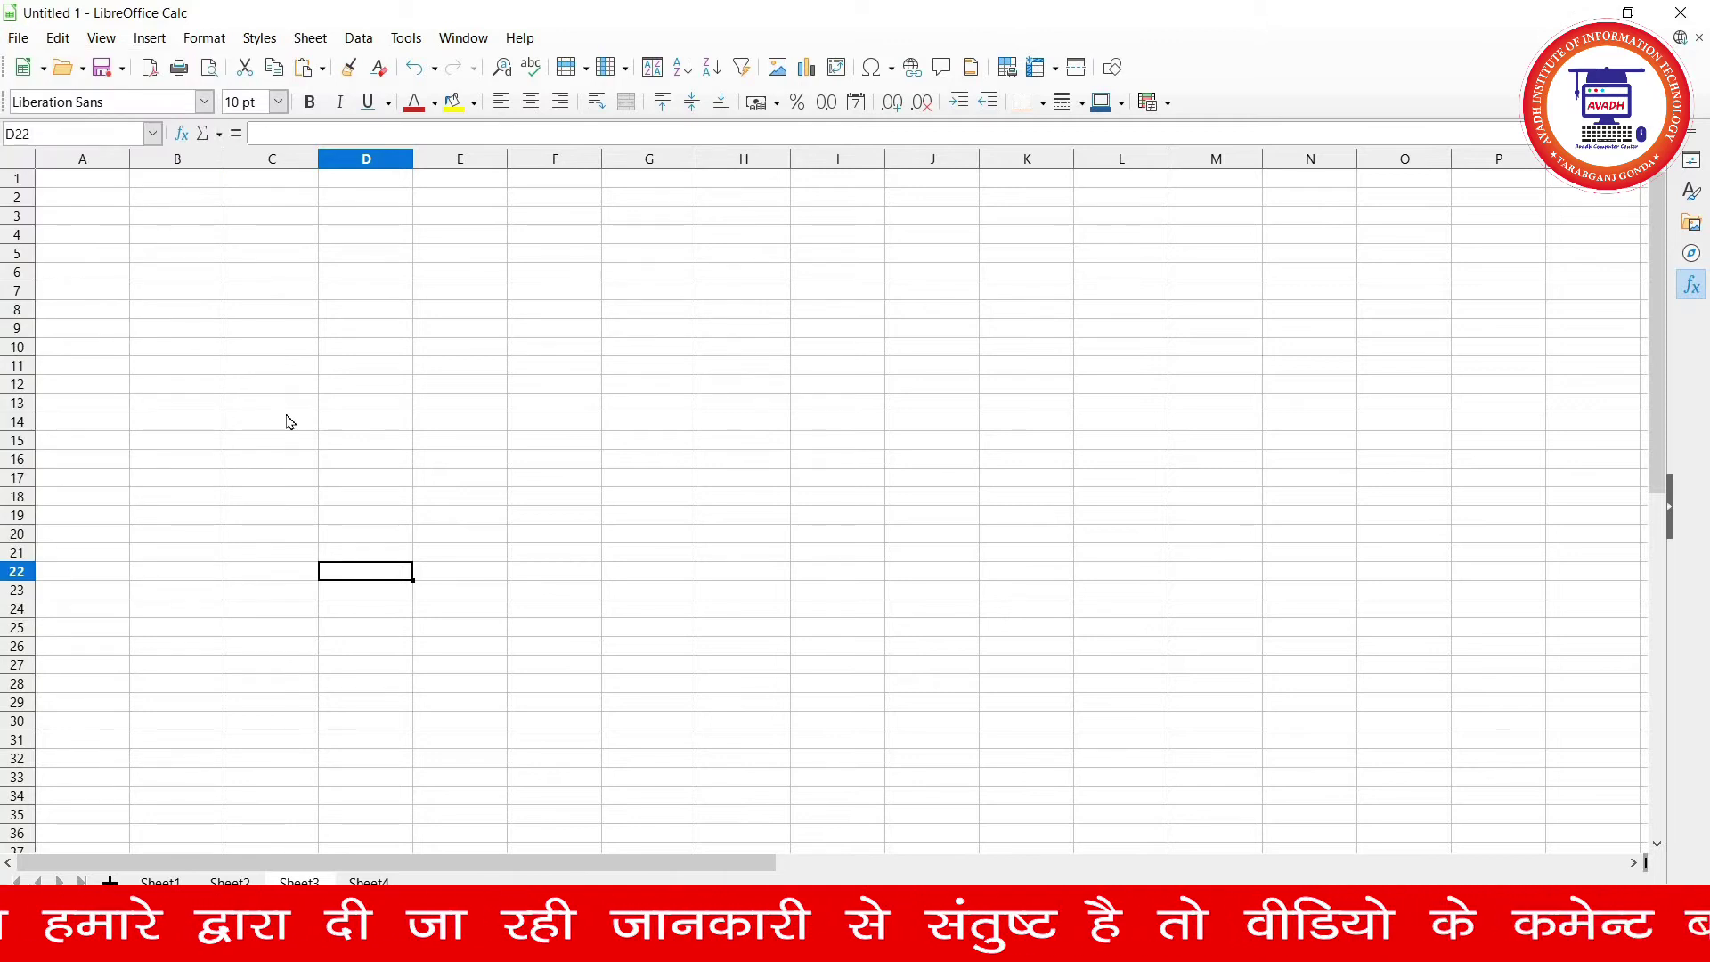
key("alt+f")
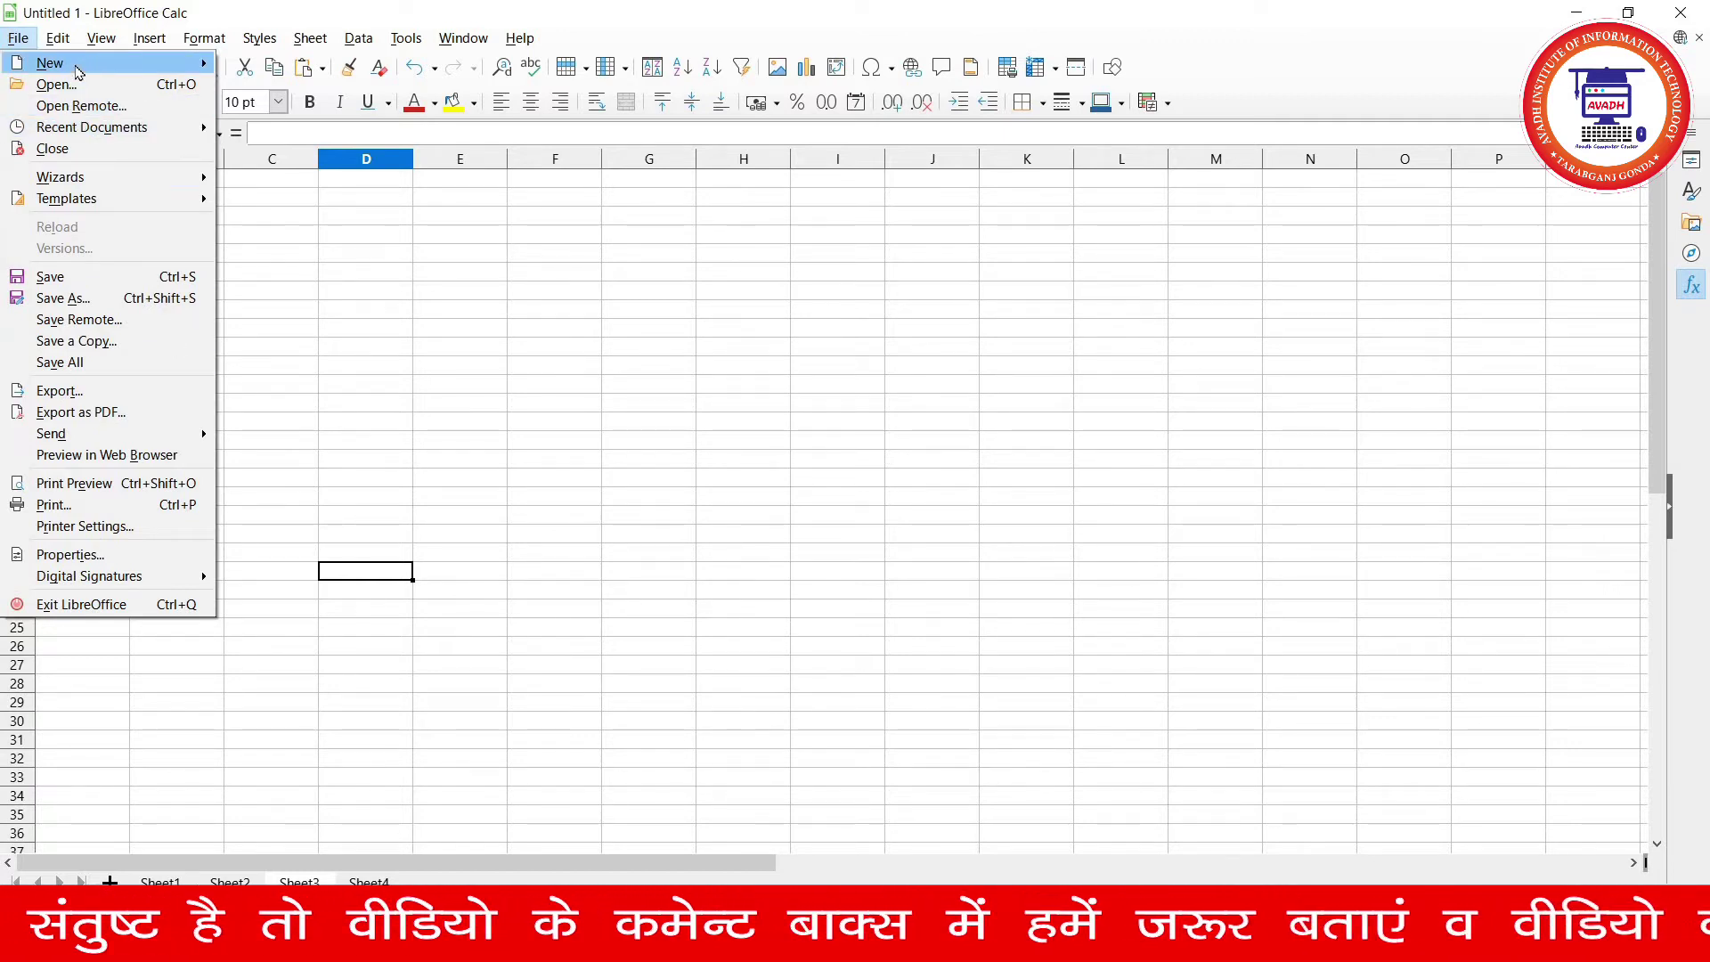
mouse_move(50, 62)
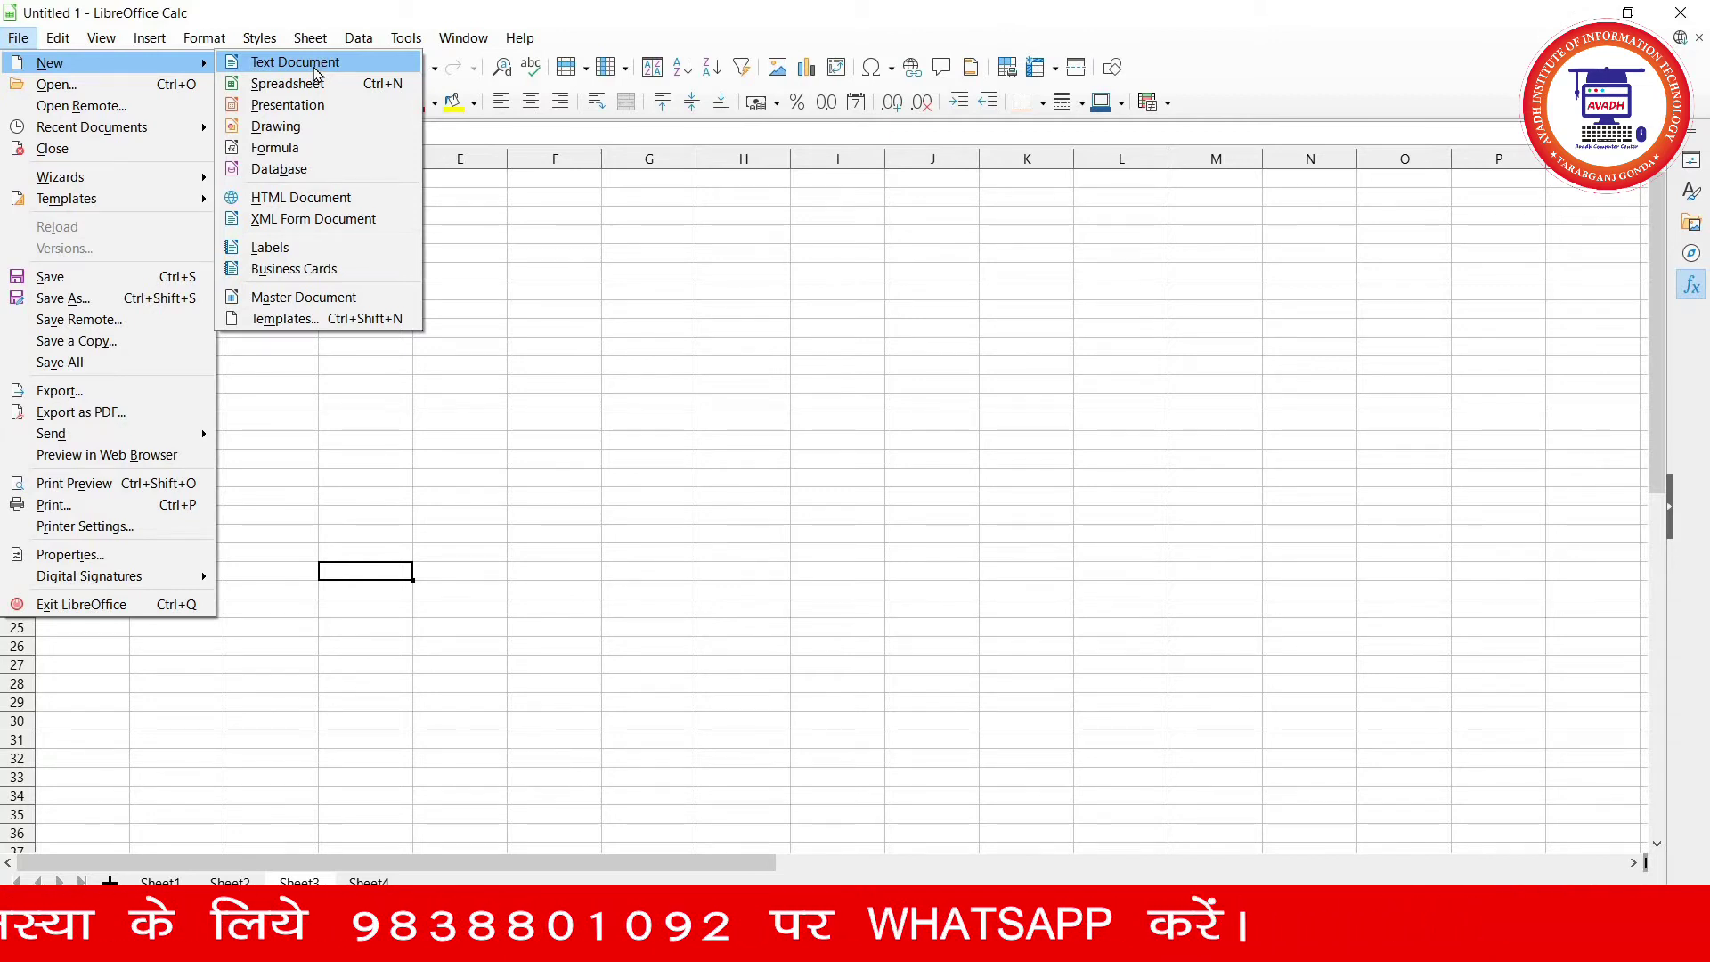
- Create and close a new Writer document, then a new Untitled 2 spreadsheet; select B6
left_click(313, 64)
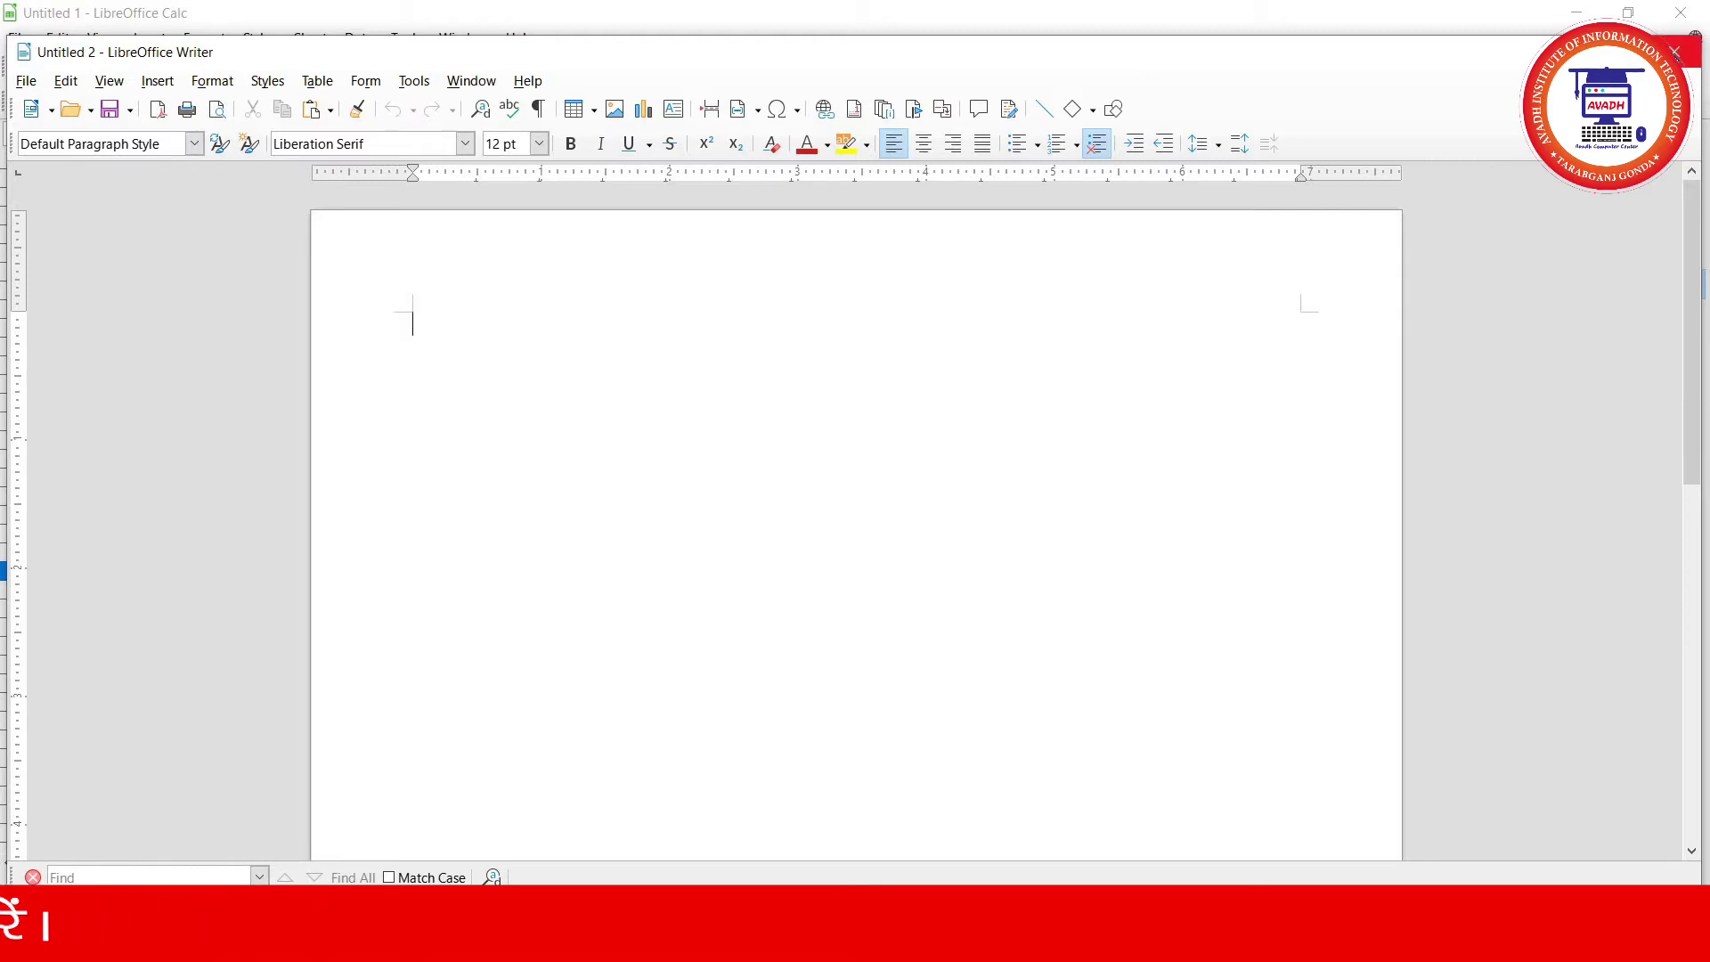
left_click(1678, 54)
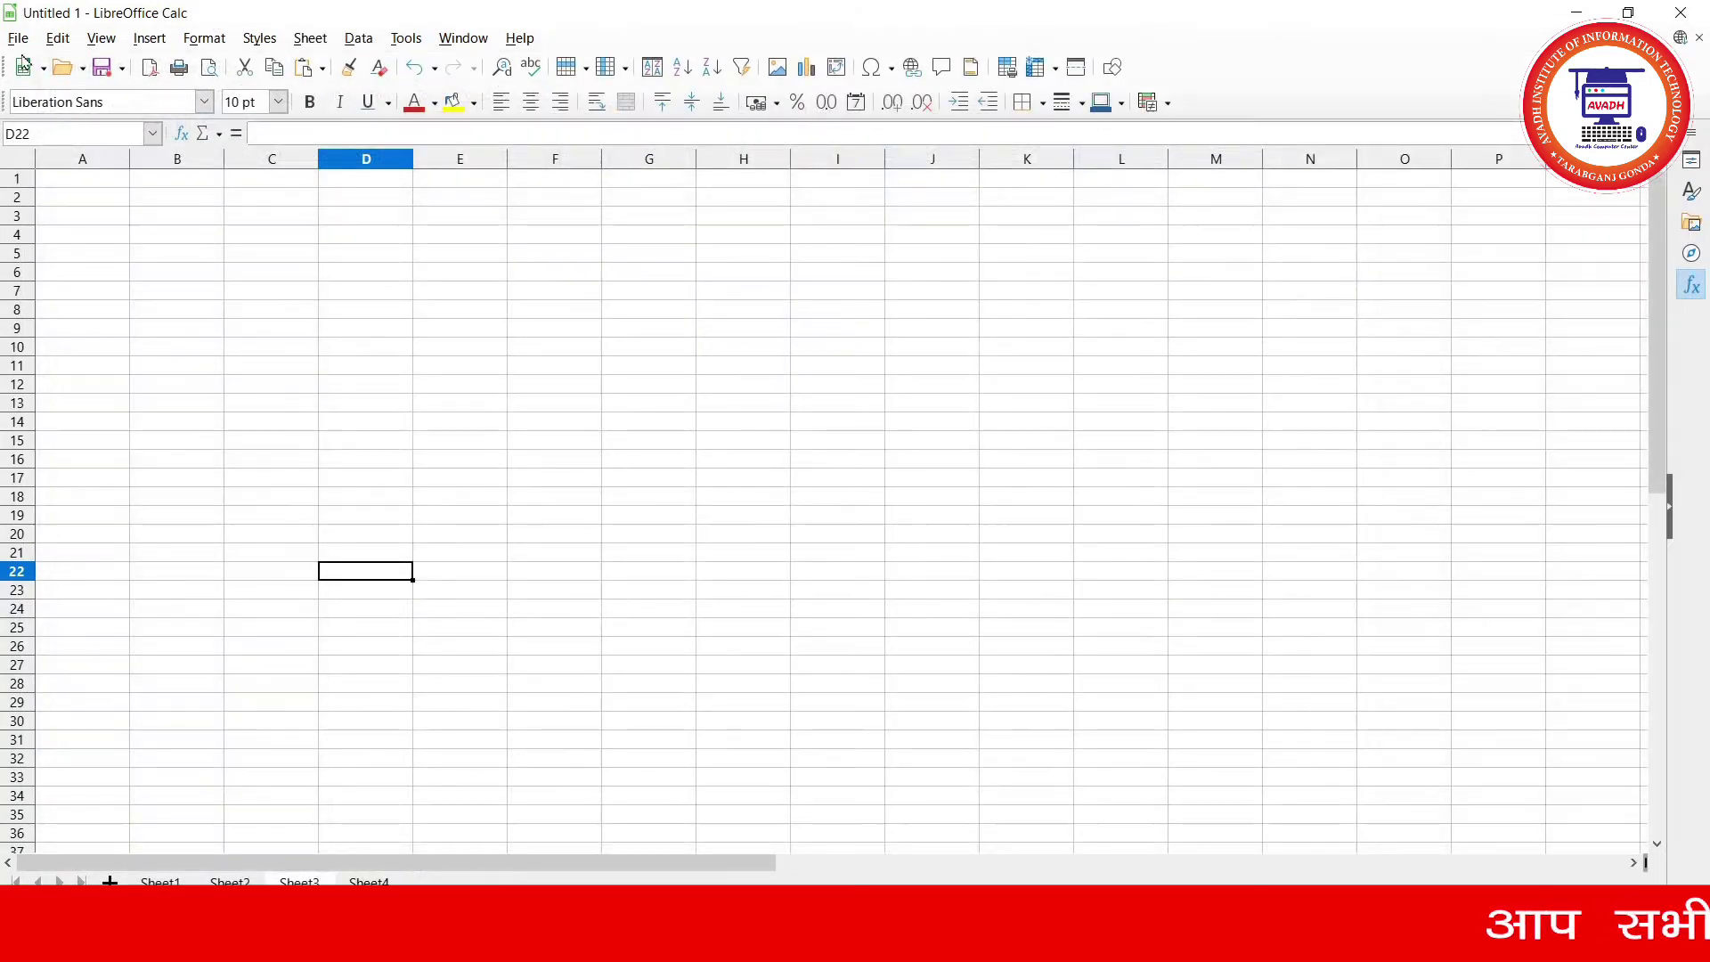
left_click(18, 37)
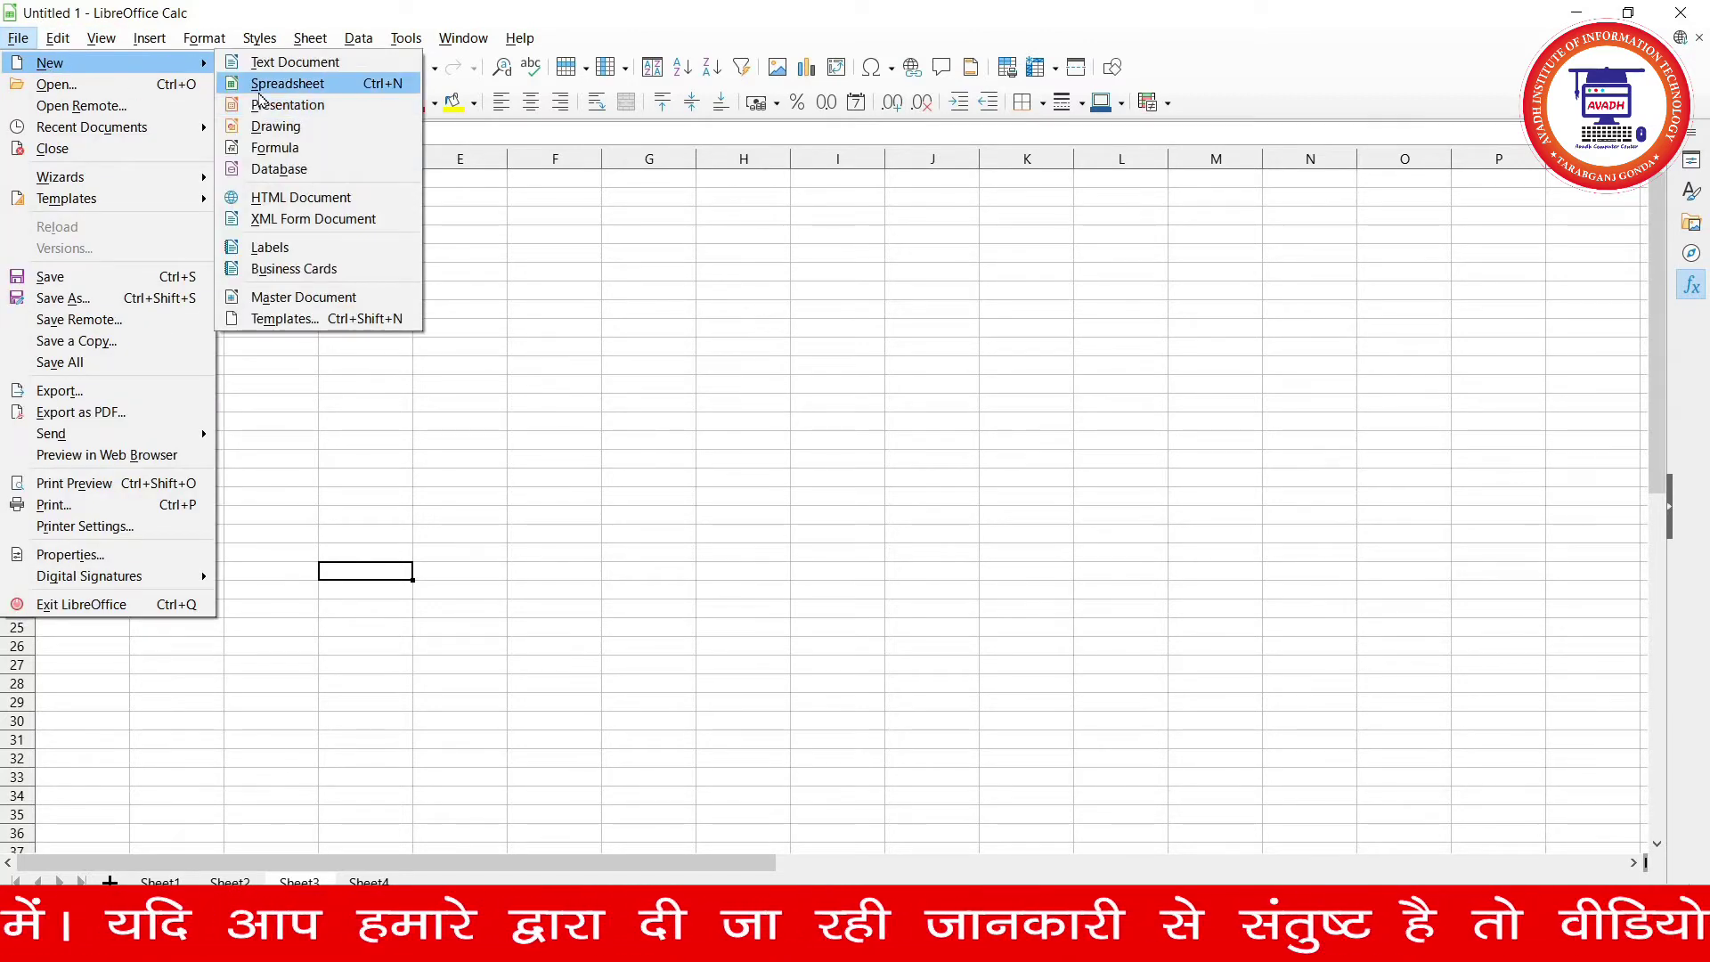
left_click(260, 89)
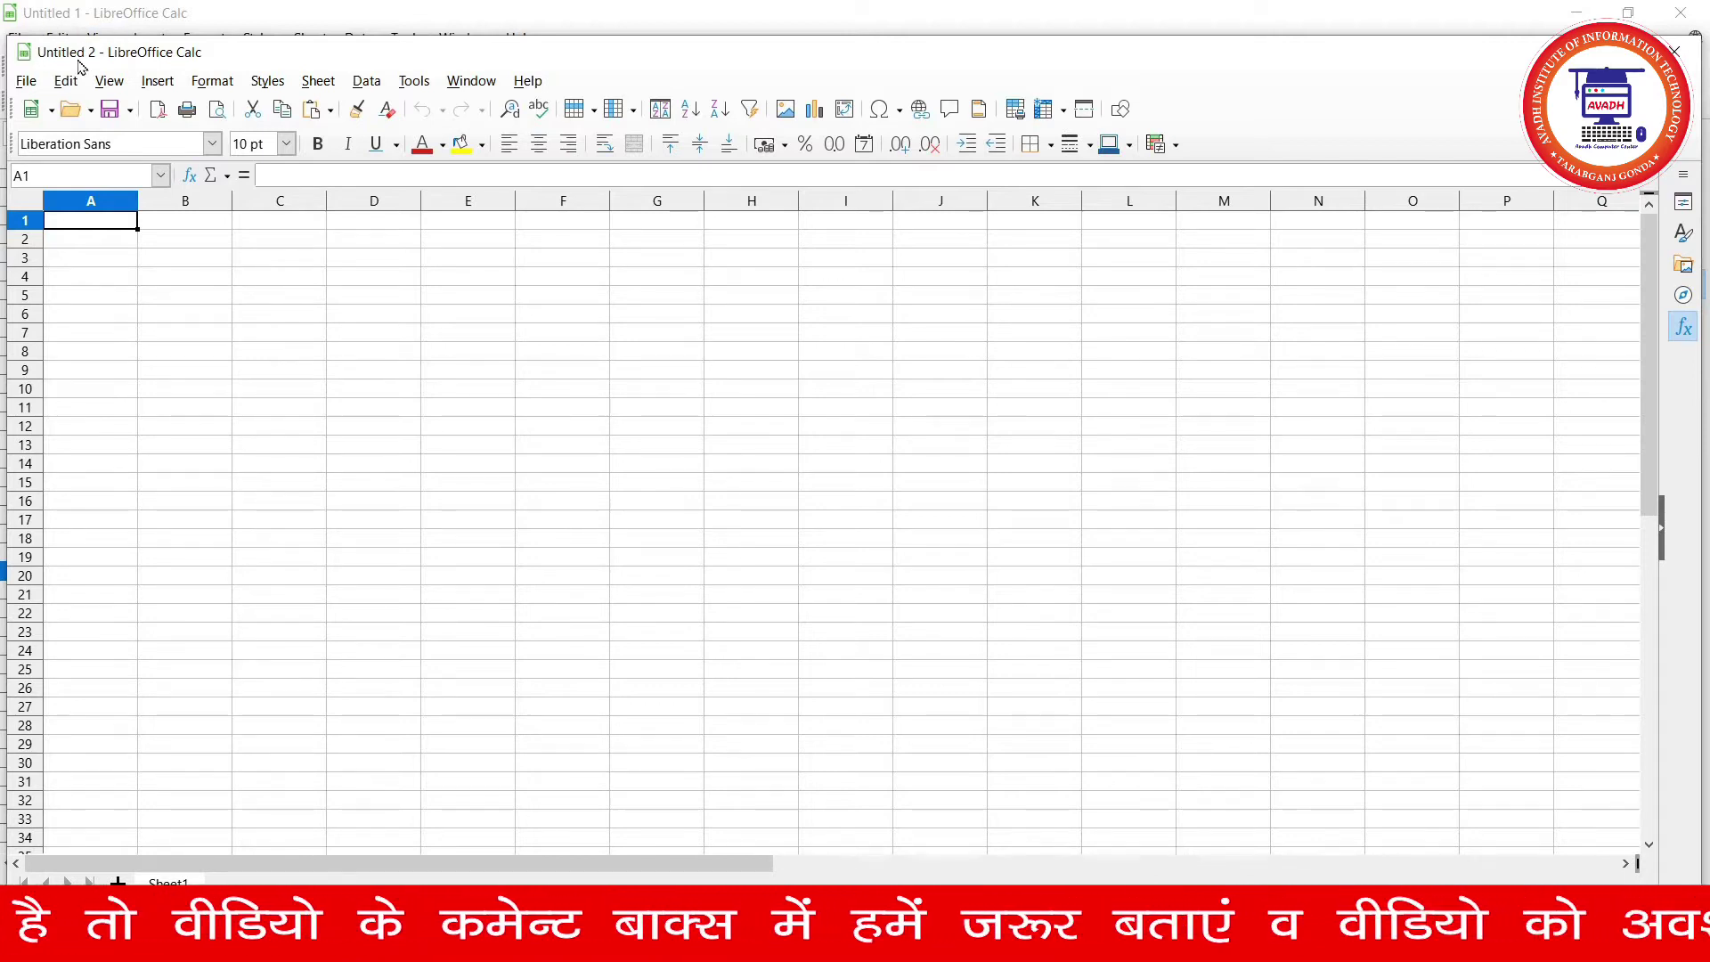
left_click(1674, 51)
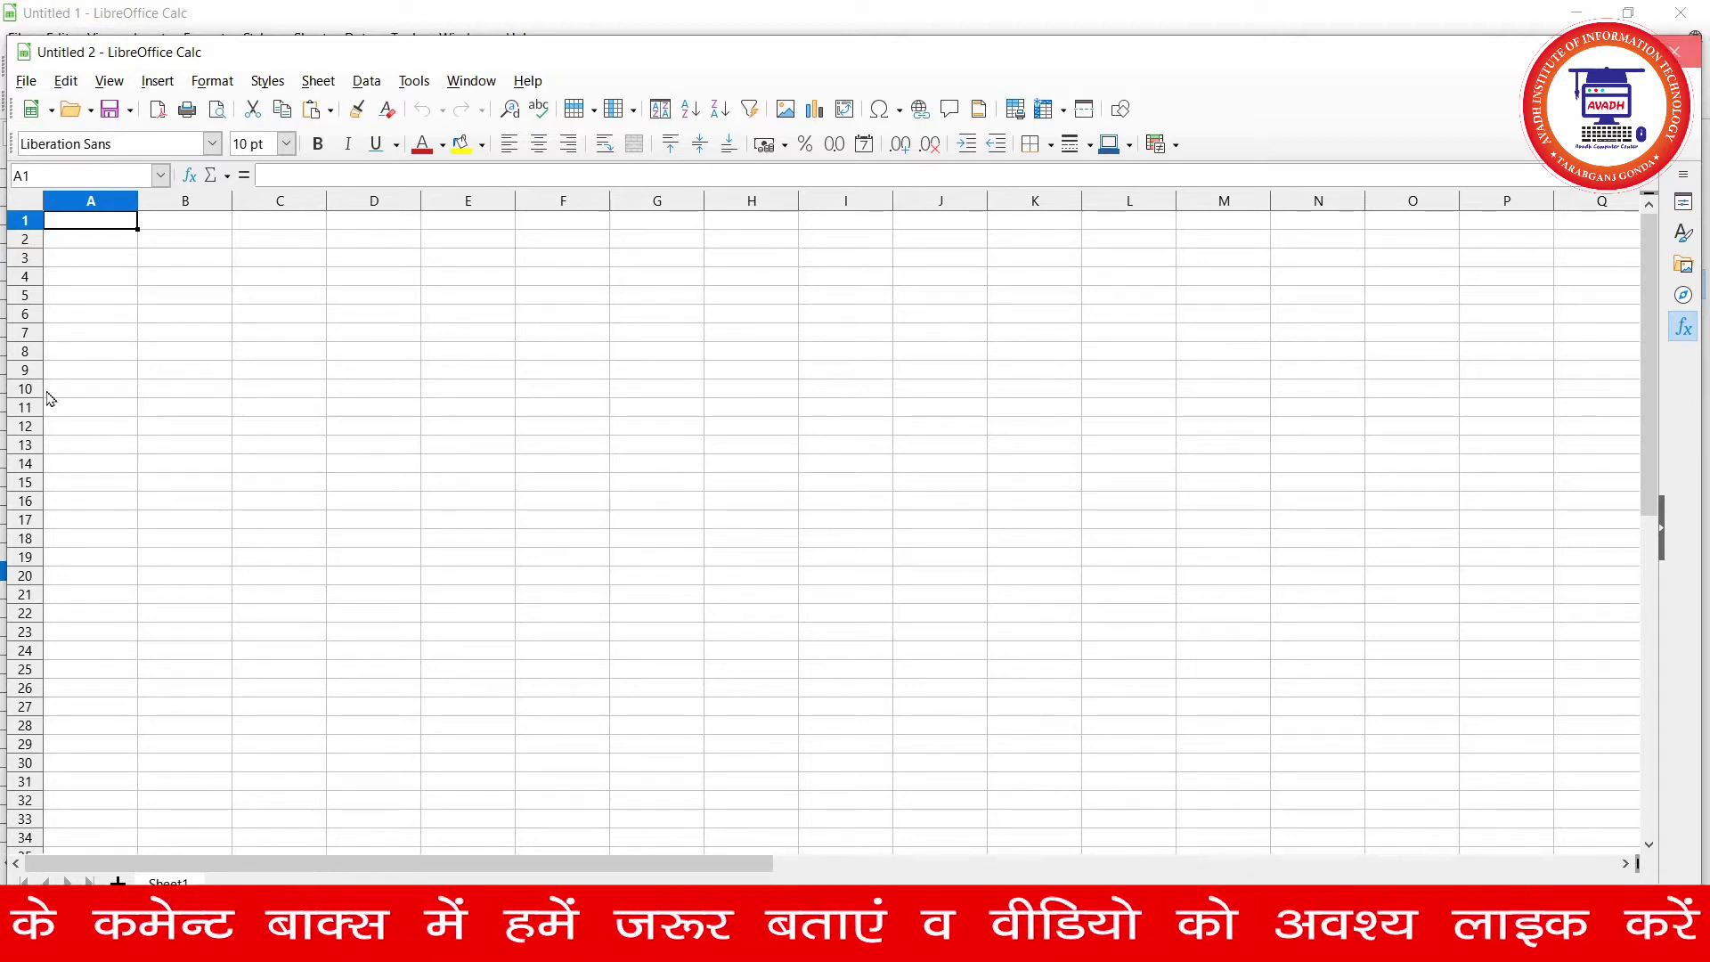
left_click(203, 278)
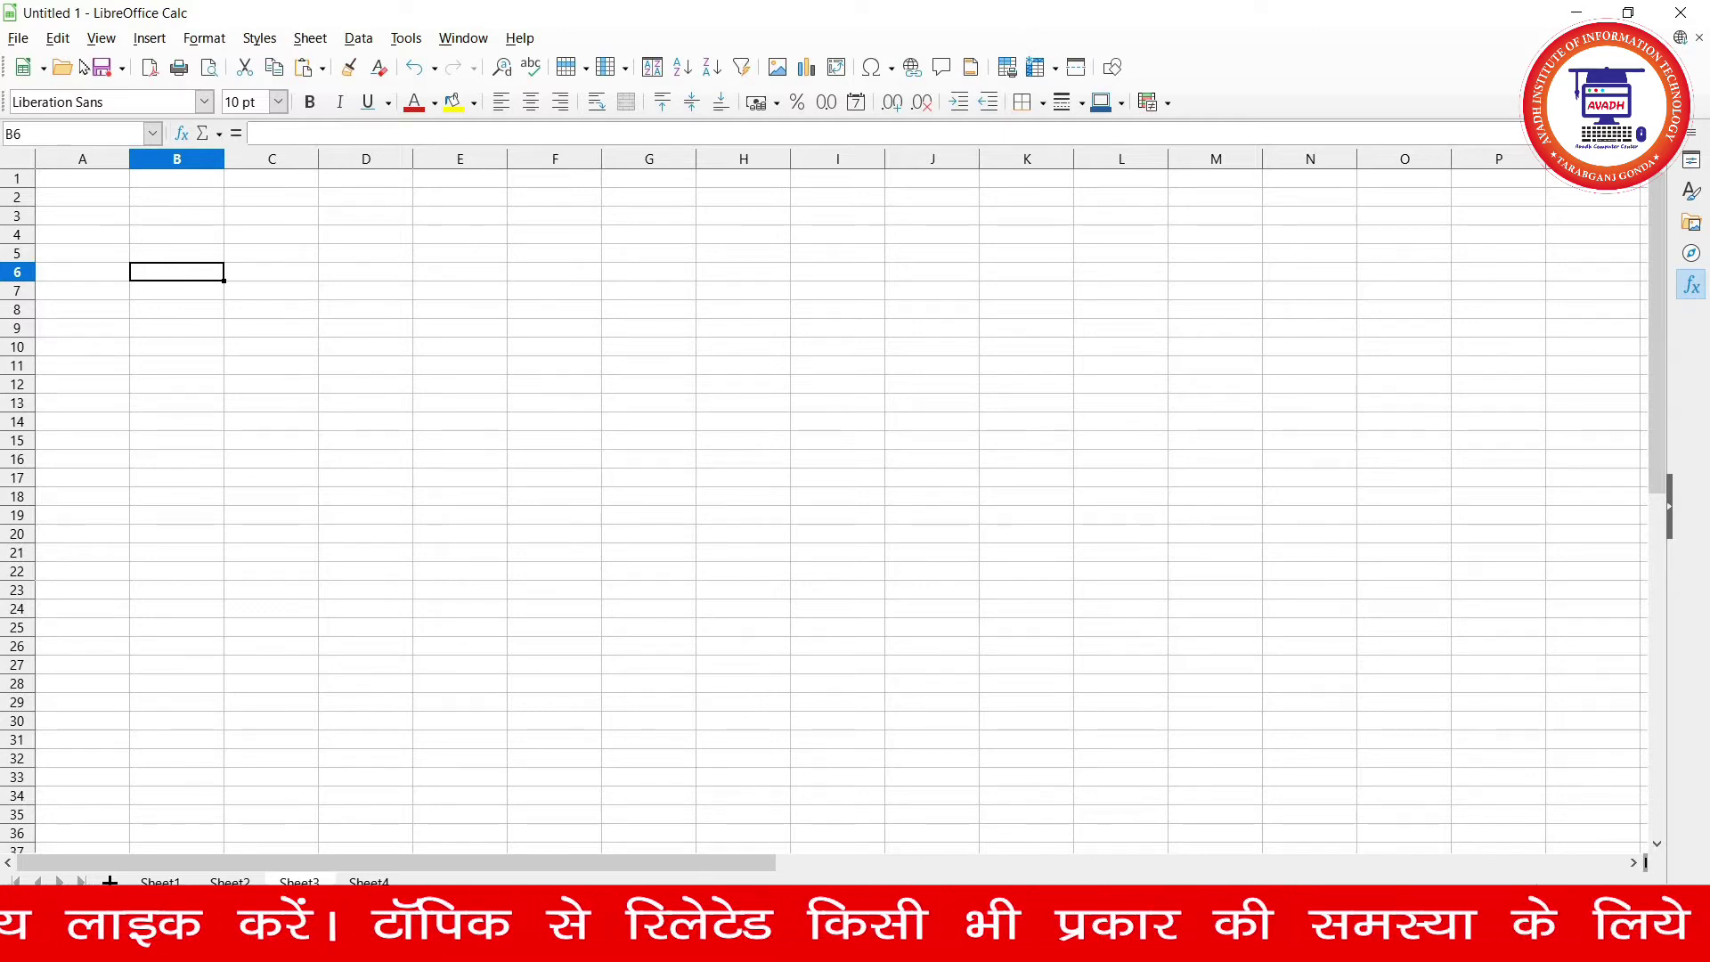
left_click(26, 41)
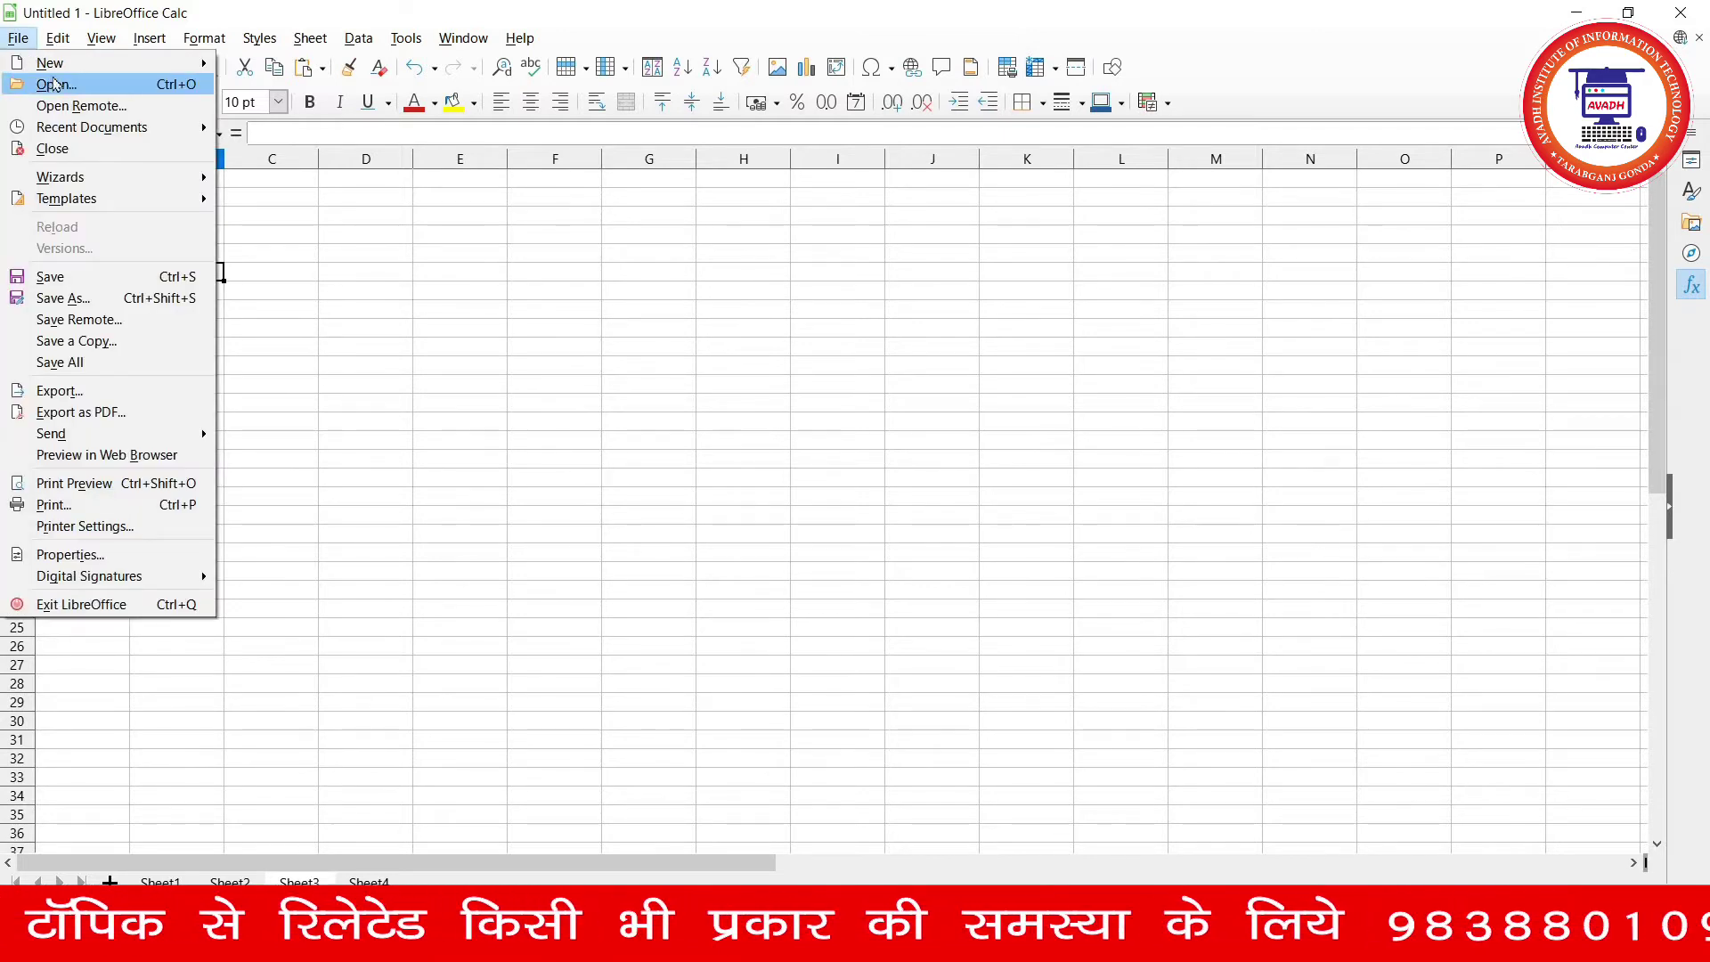
mouse_move(49, 63)
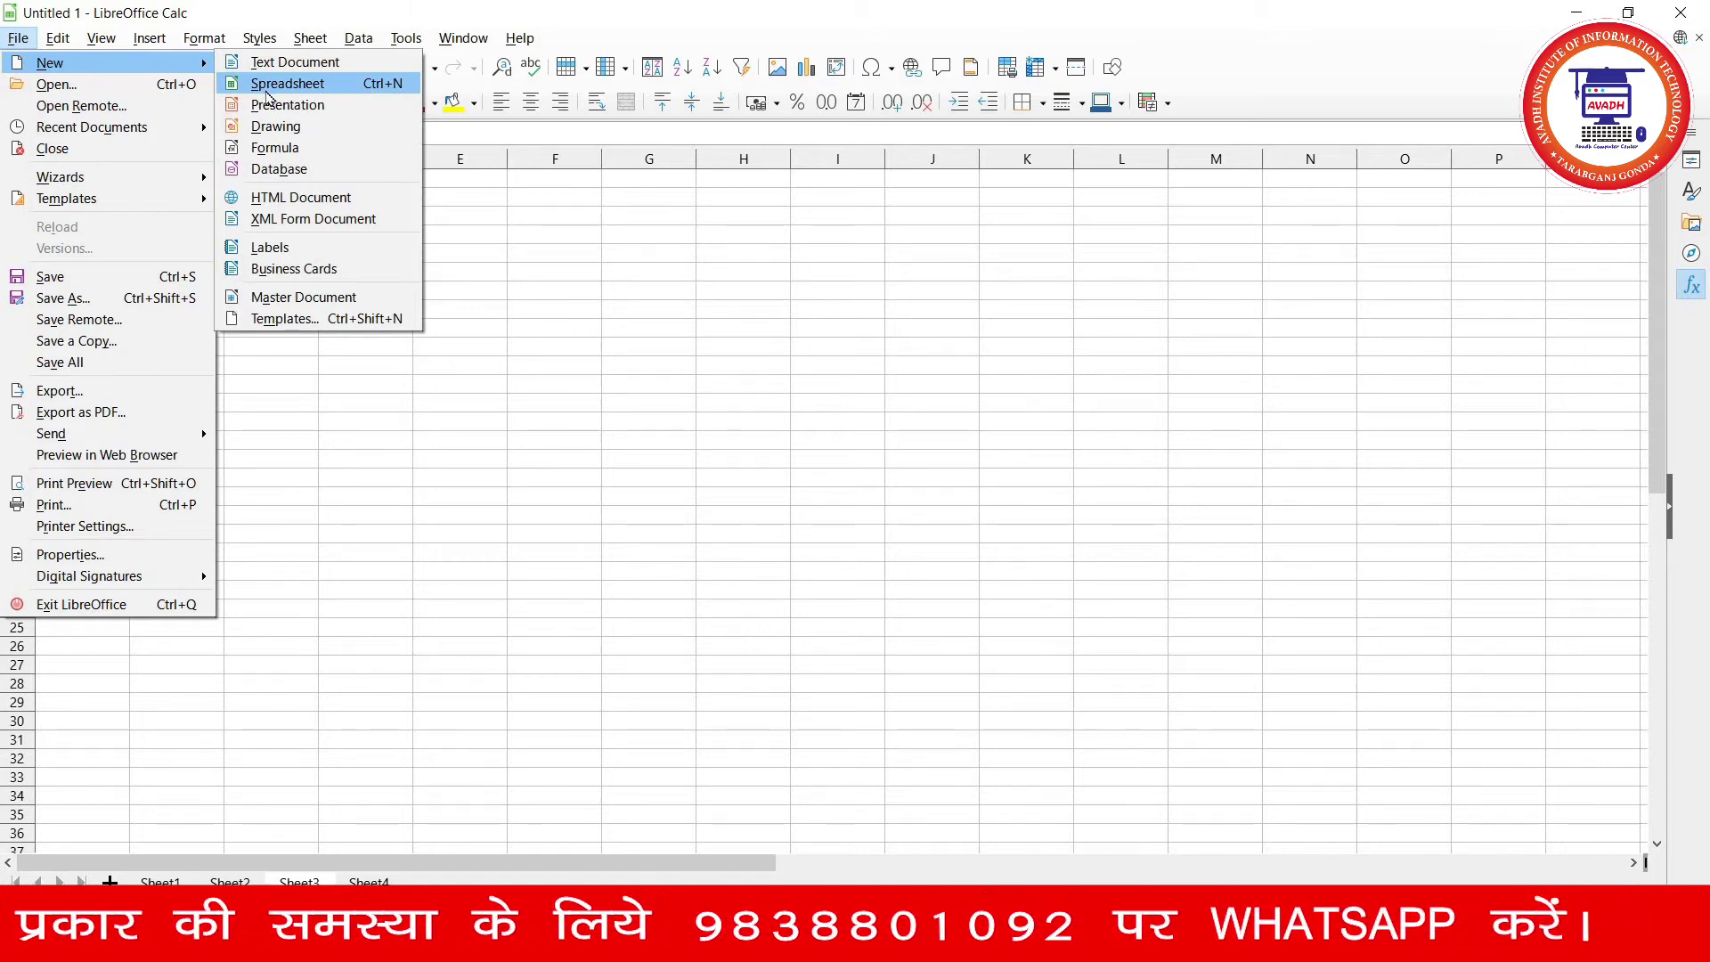
key("Escape")
key("Escape")
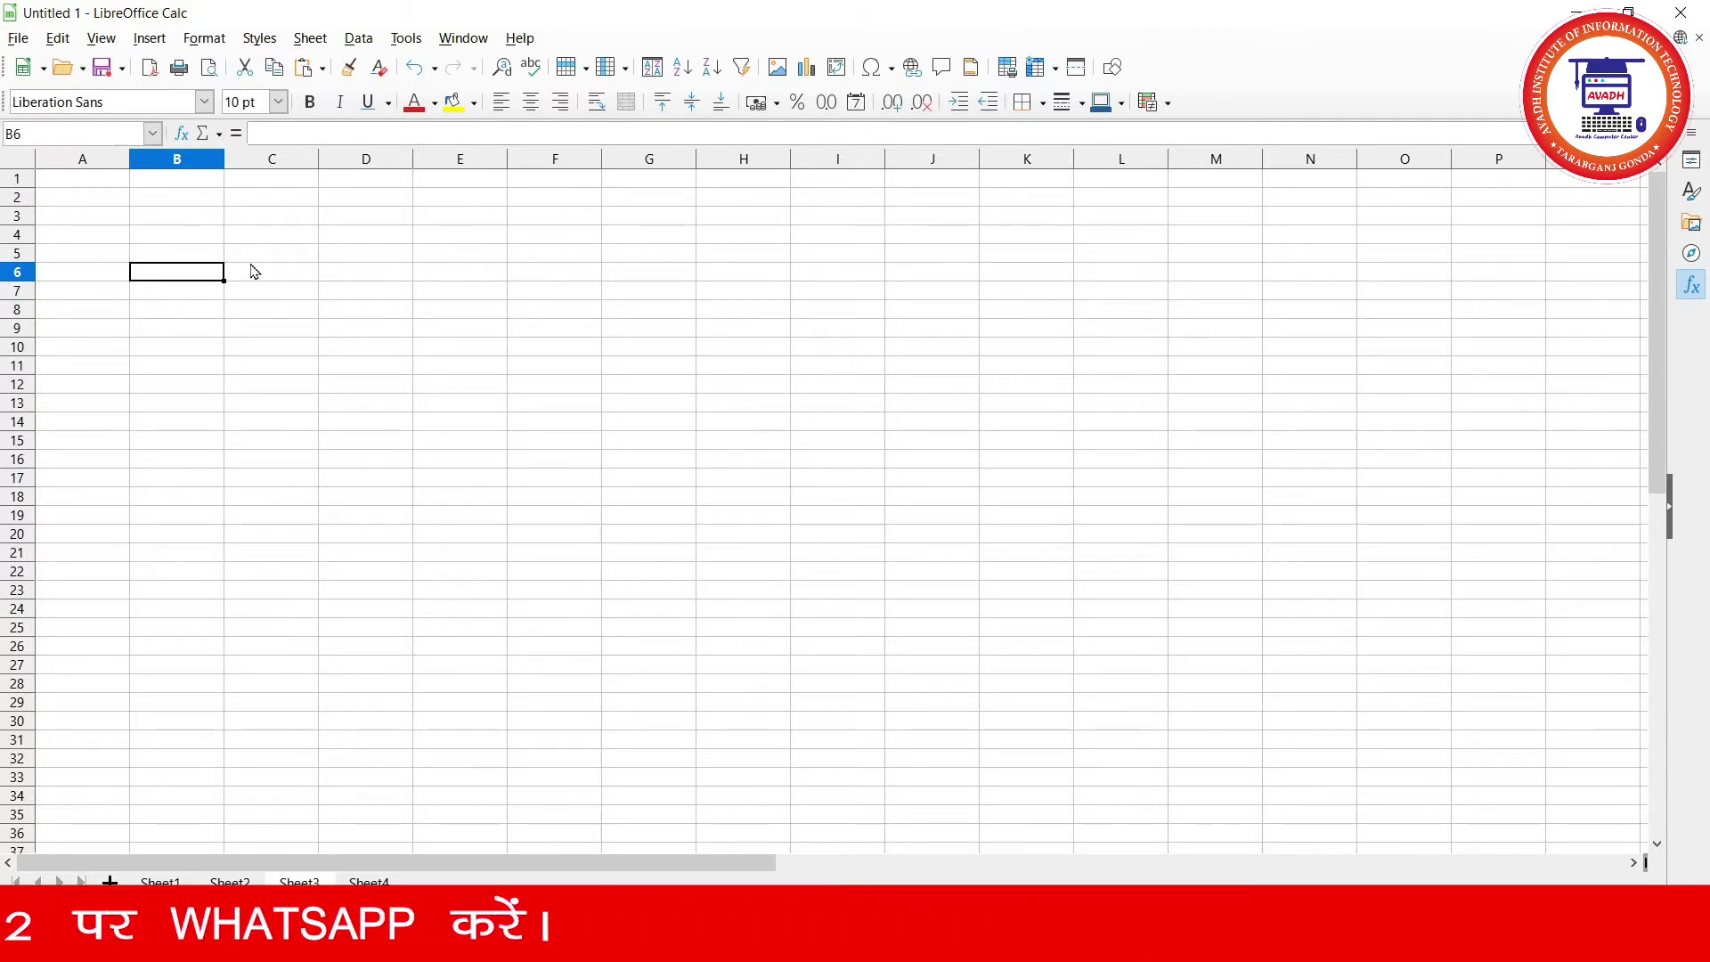
key("ctrl+n")
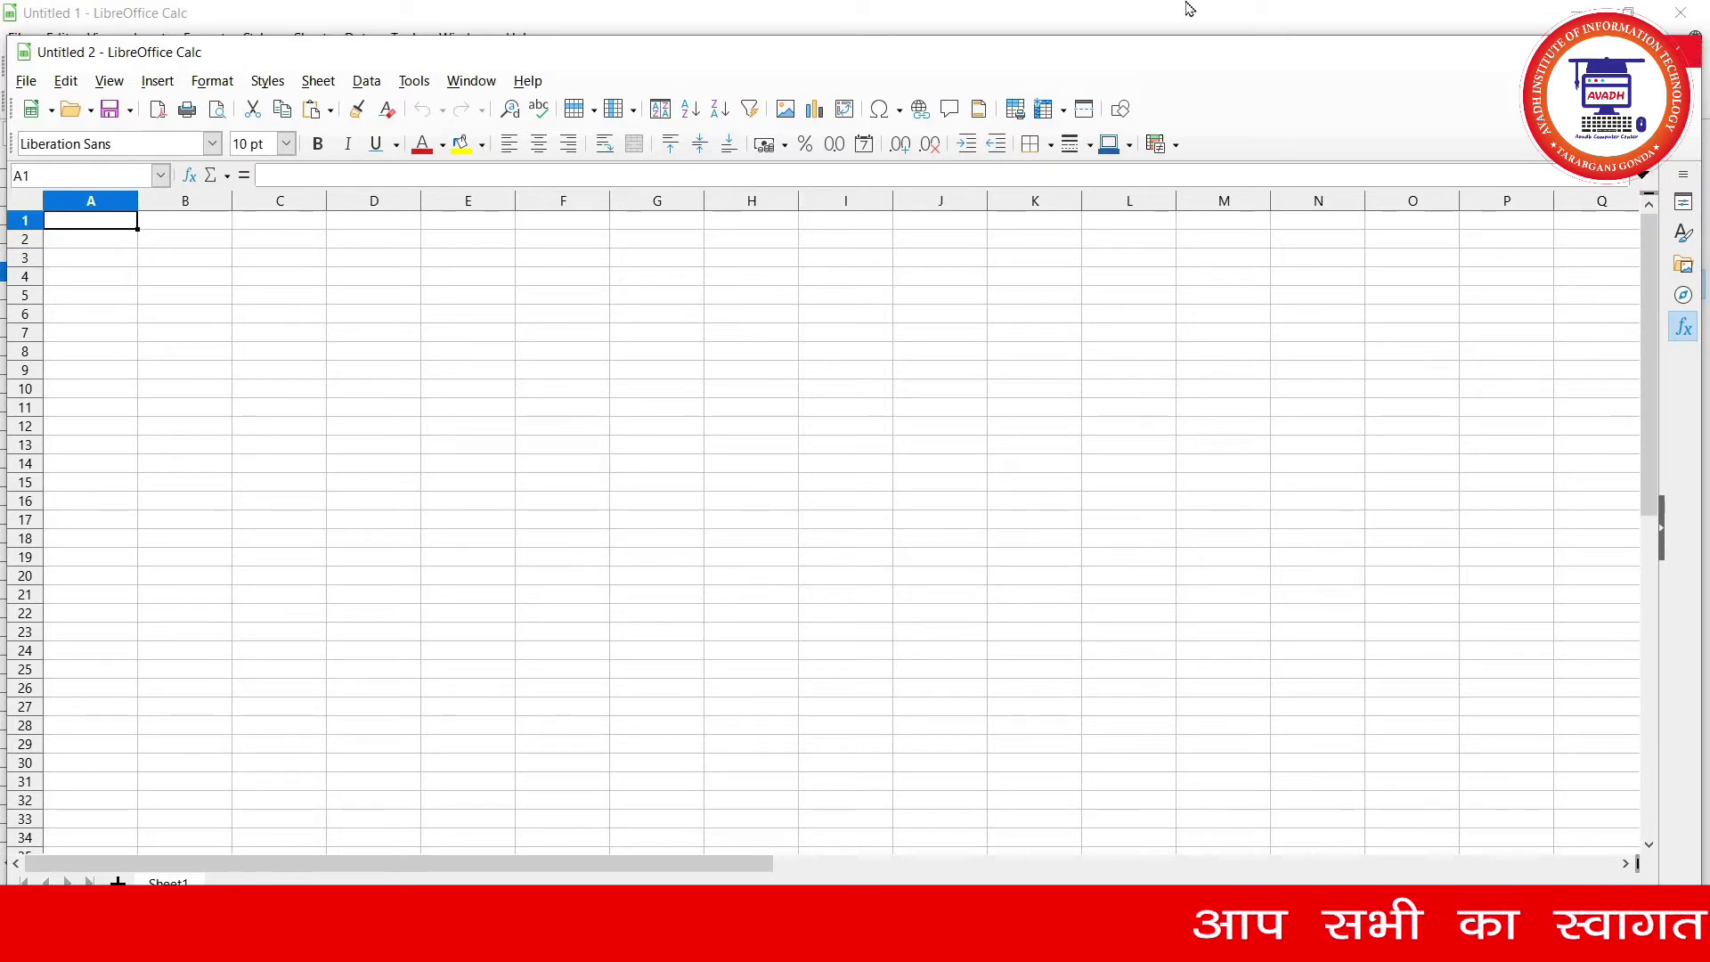
left_click(1683, 51)
left_click(20, 38)
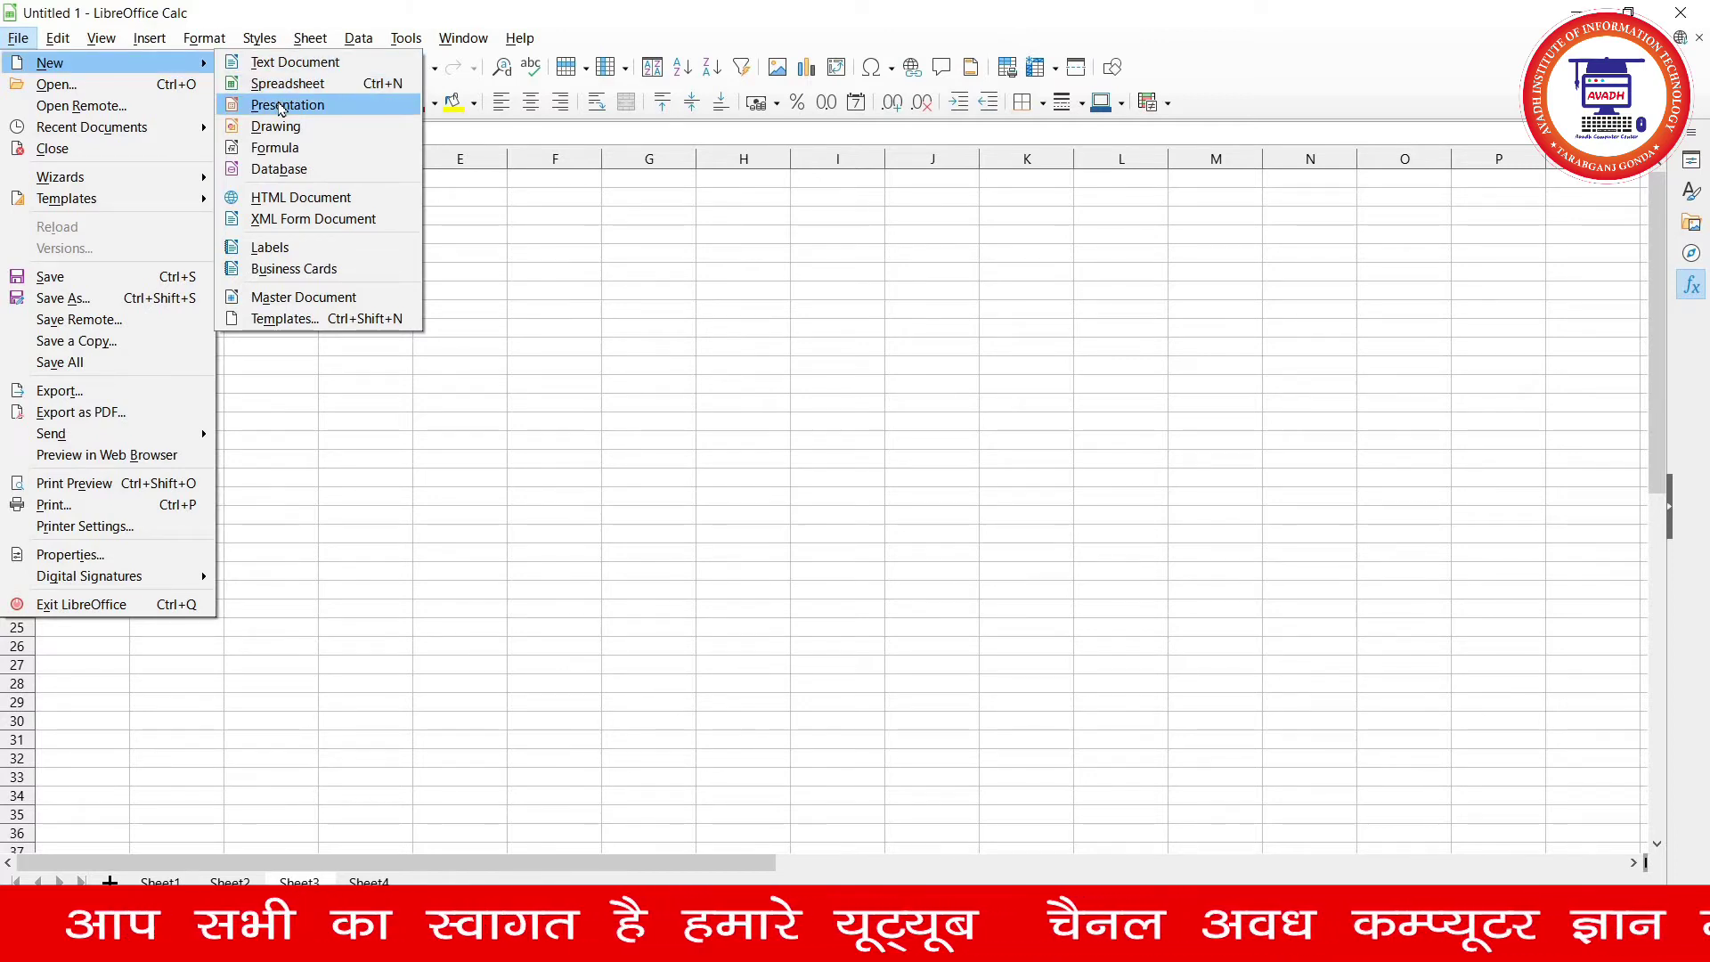
left_click(281, 108)
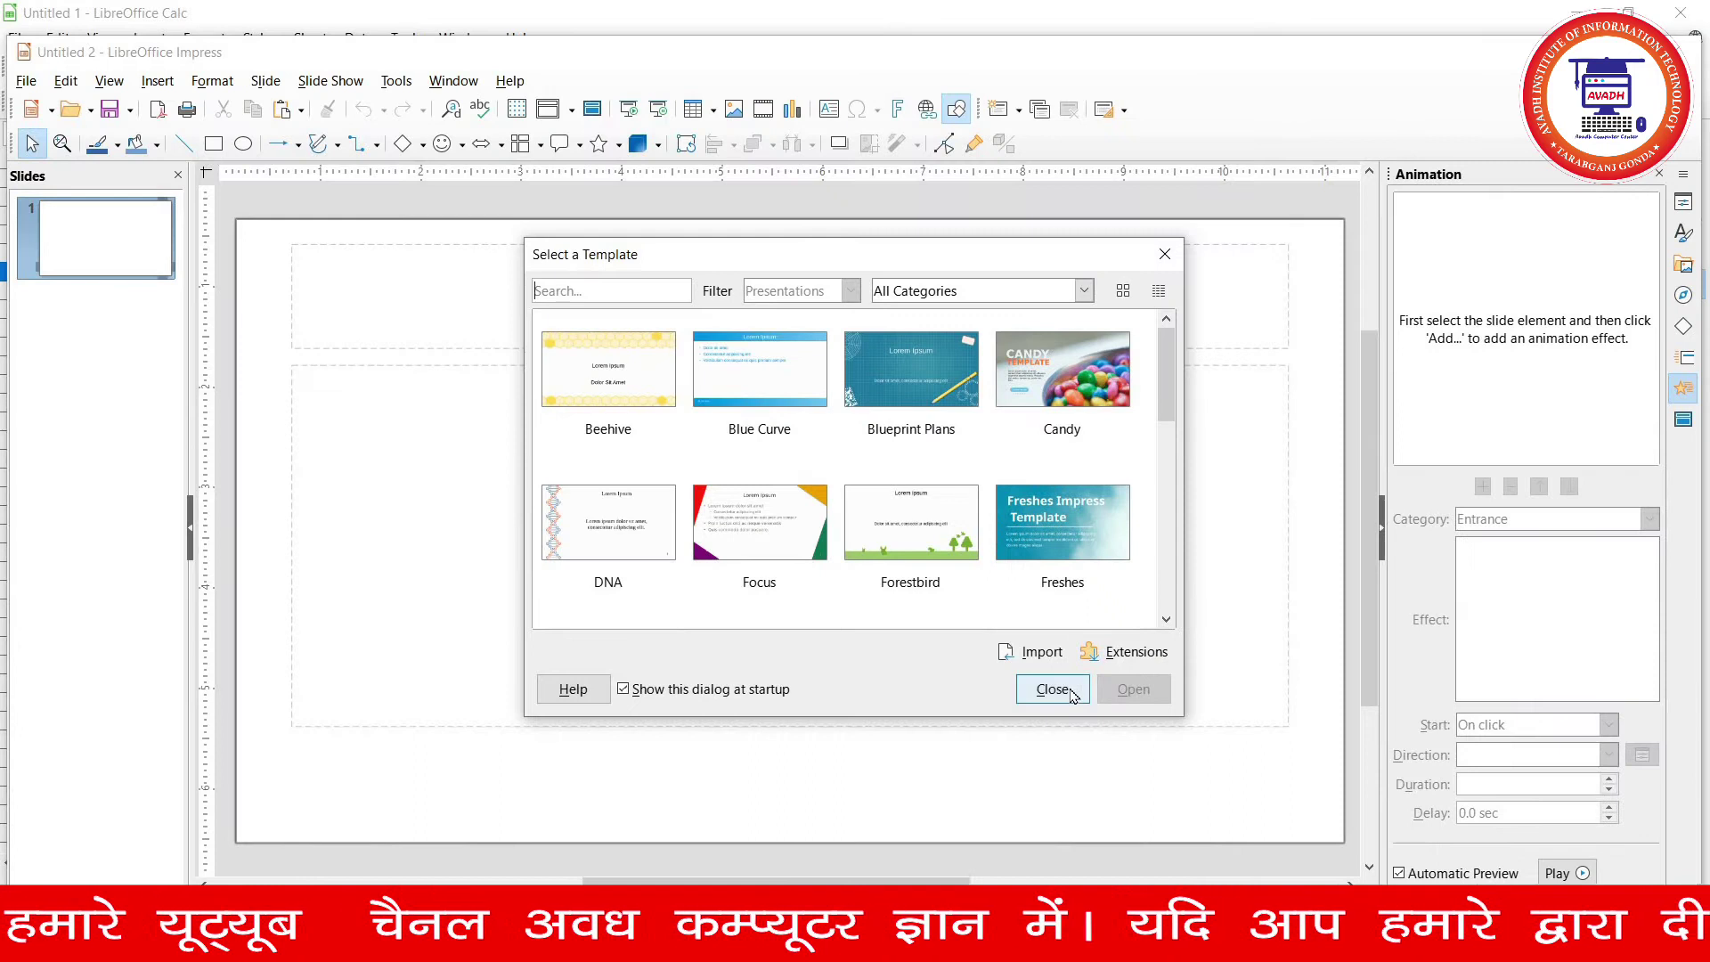
left_click(1053, 689)
left_click(1683, 52)
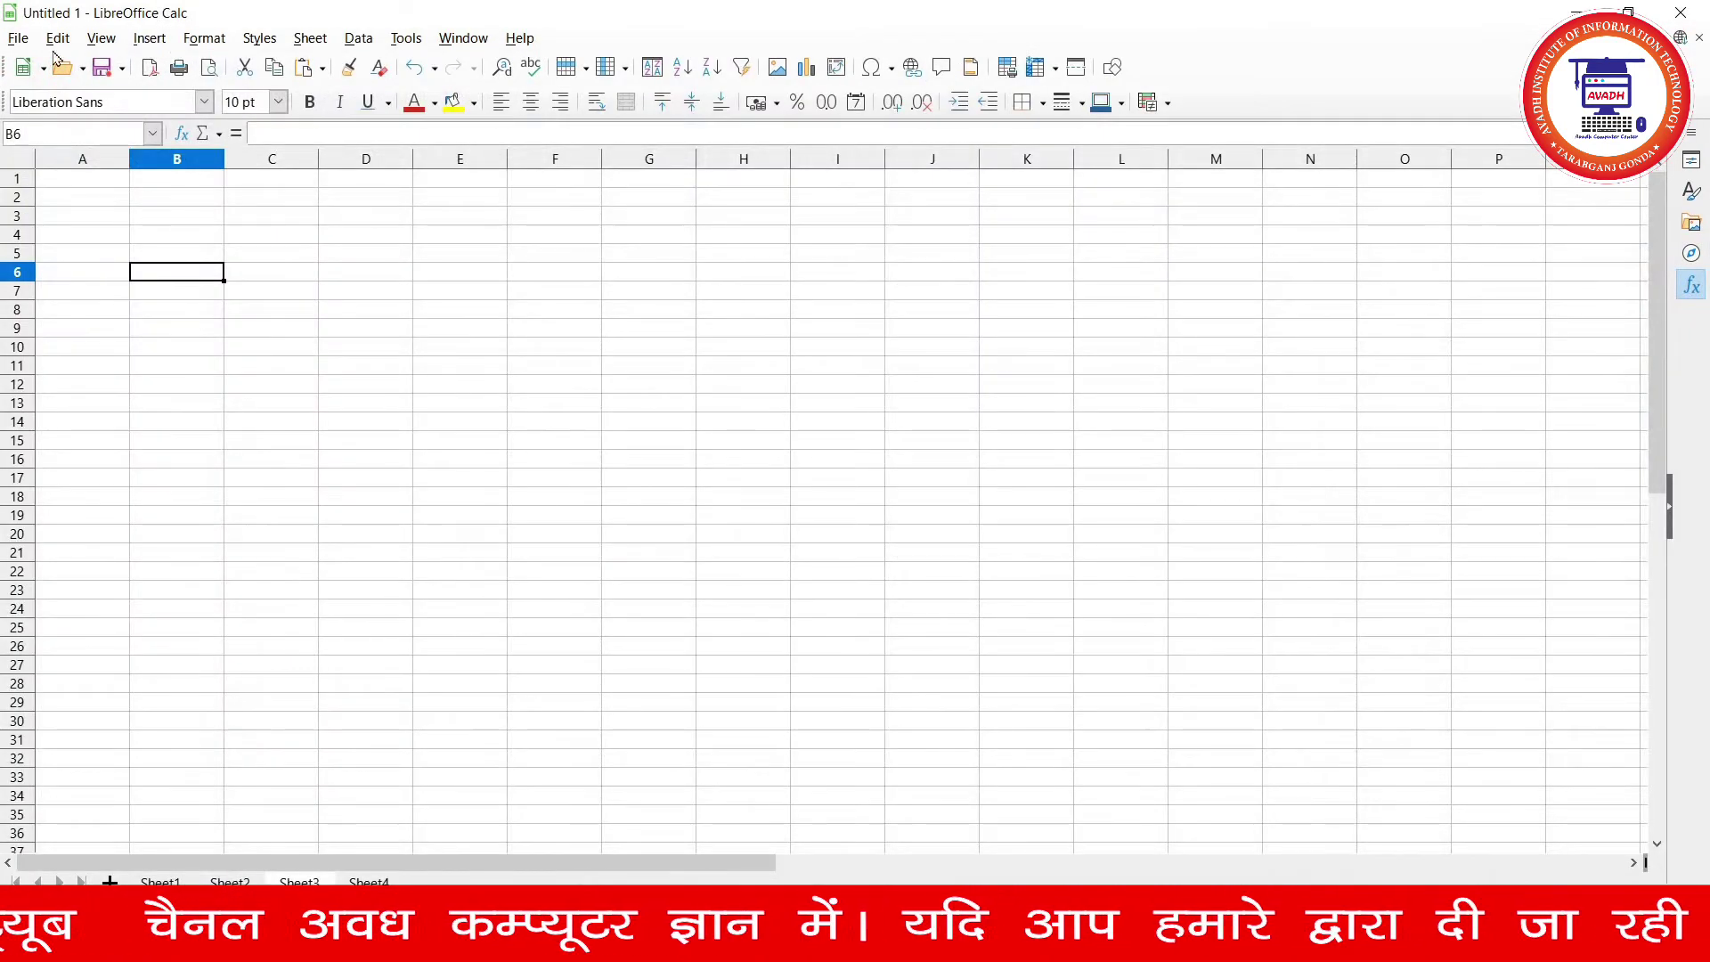
left_click(20, 39)
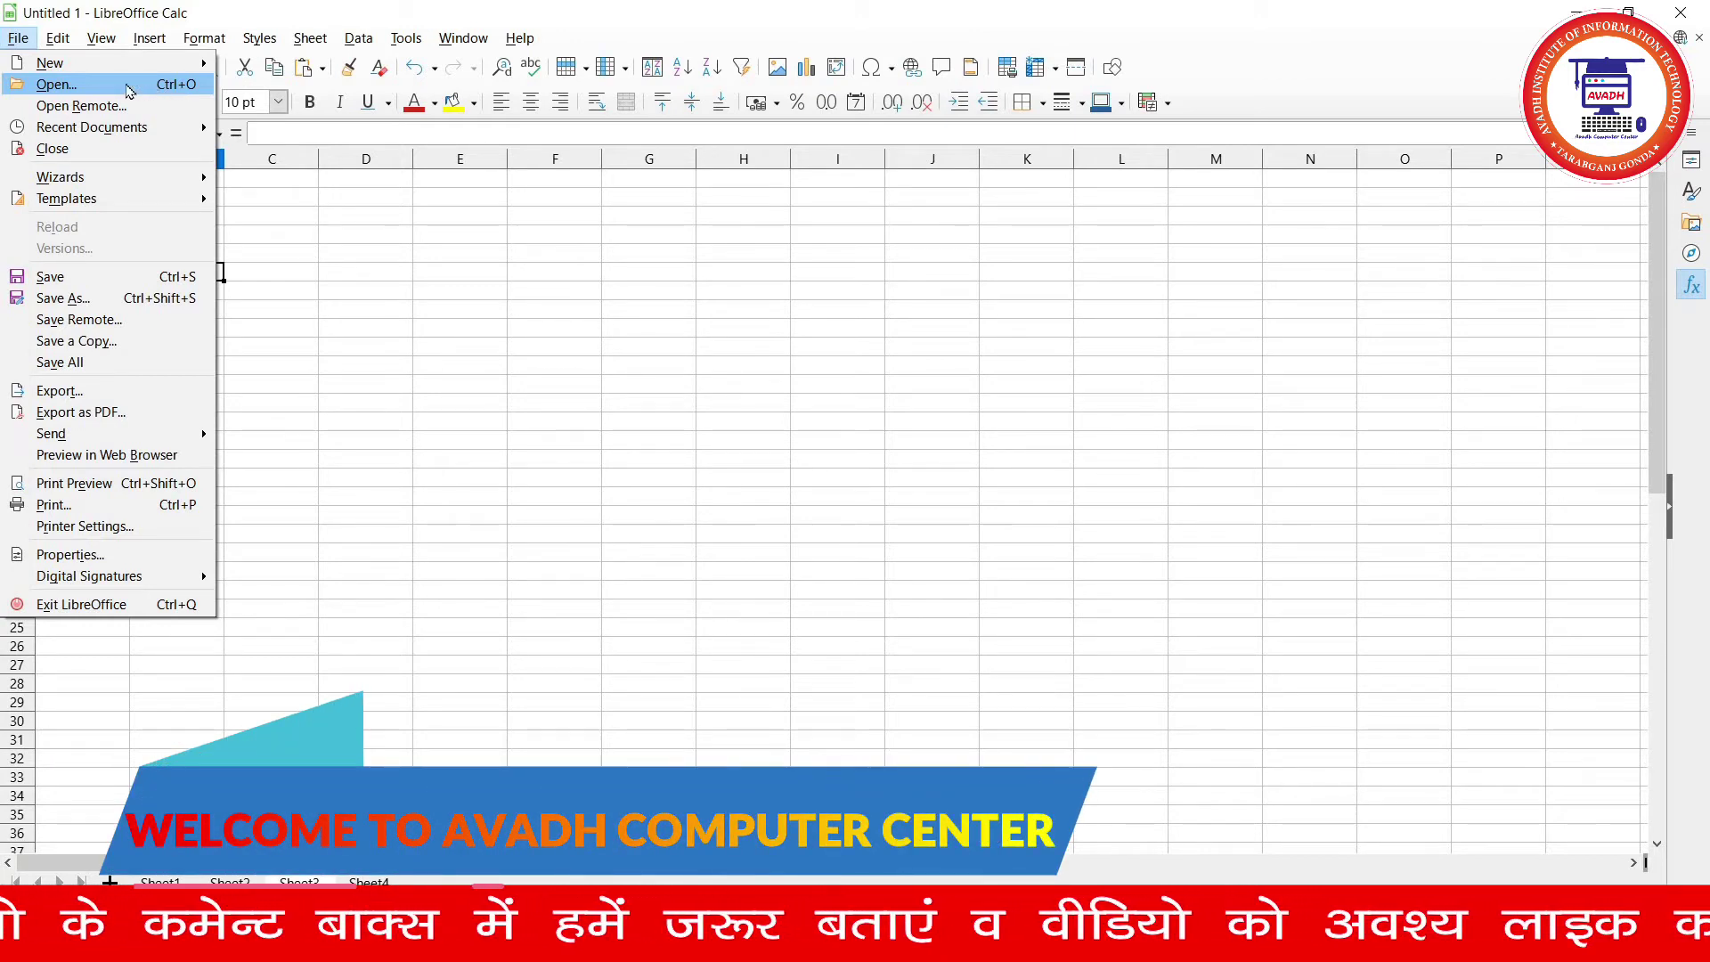
left_click(55, 85)
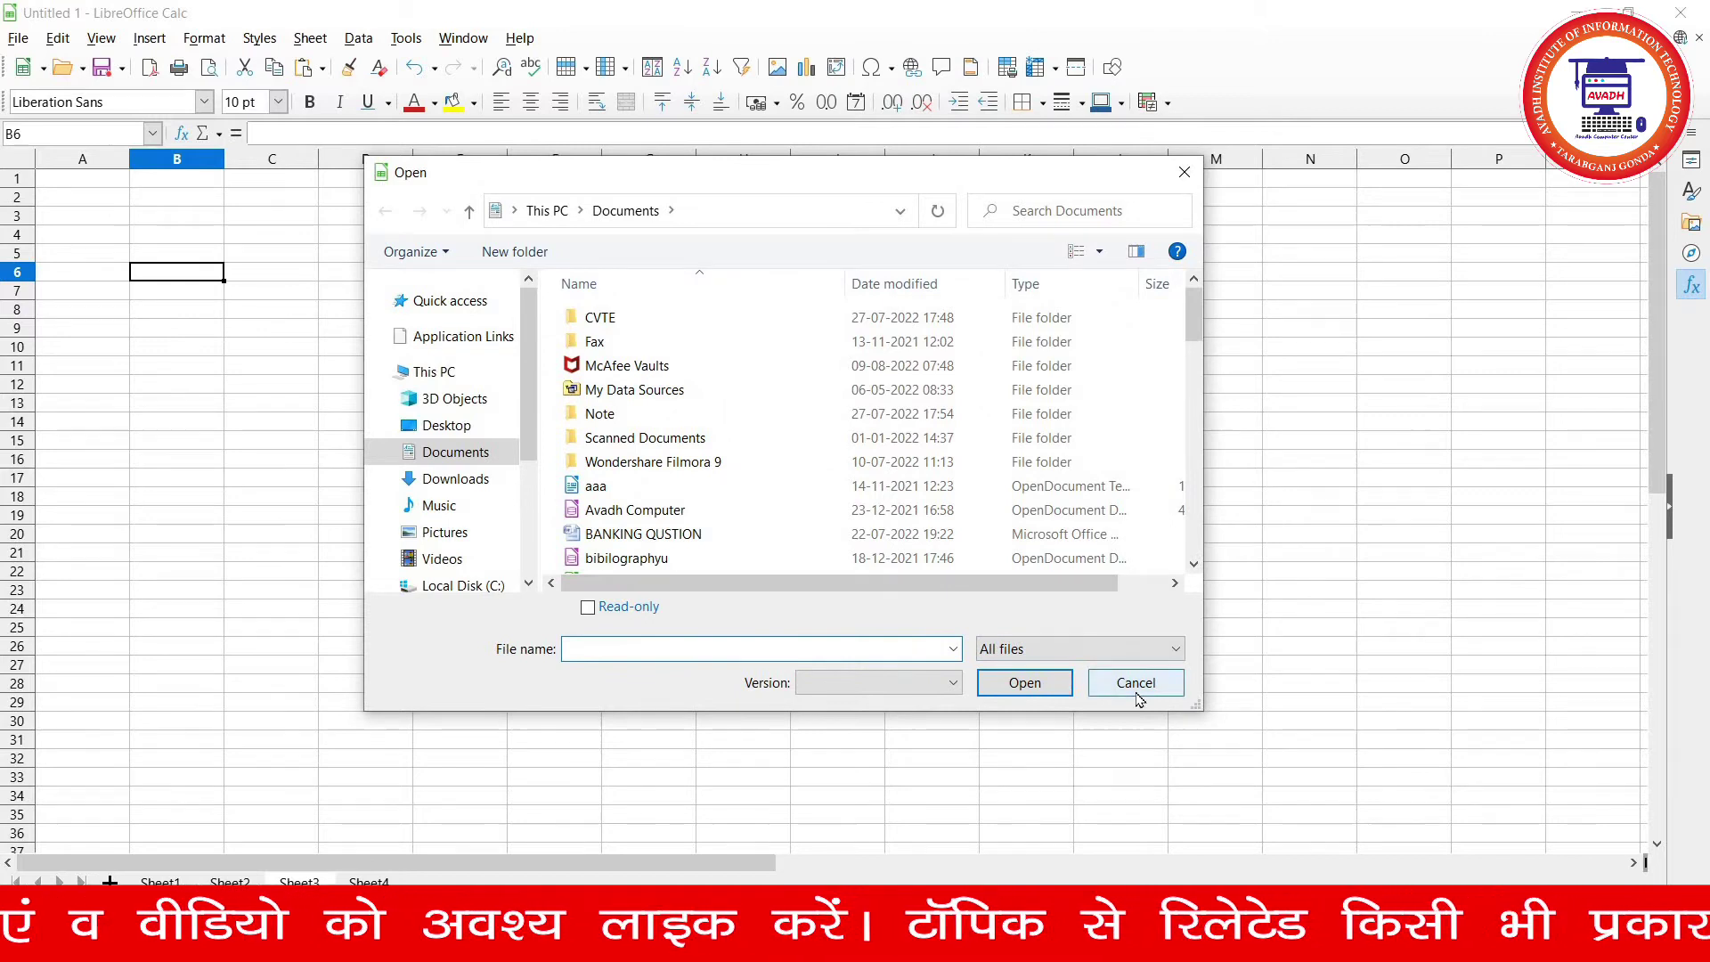
left_click(1136, 683)
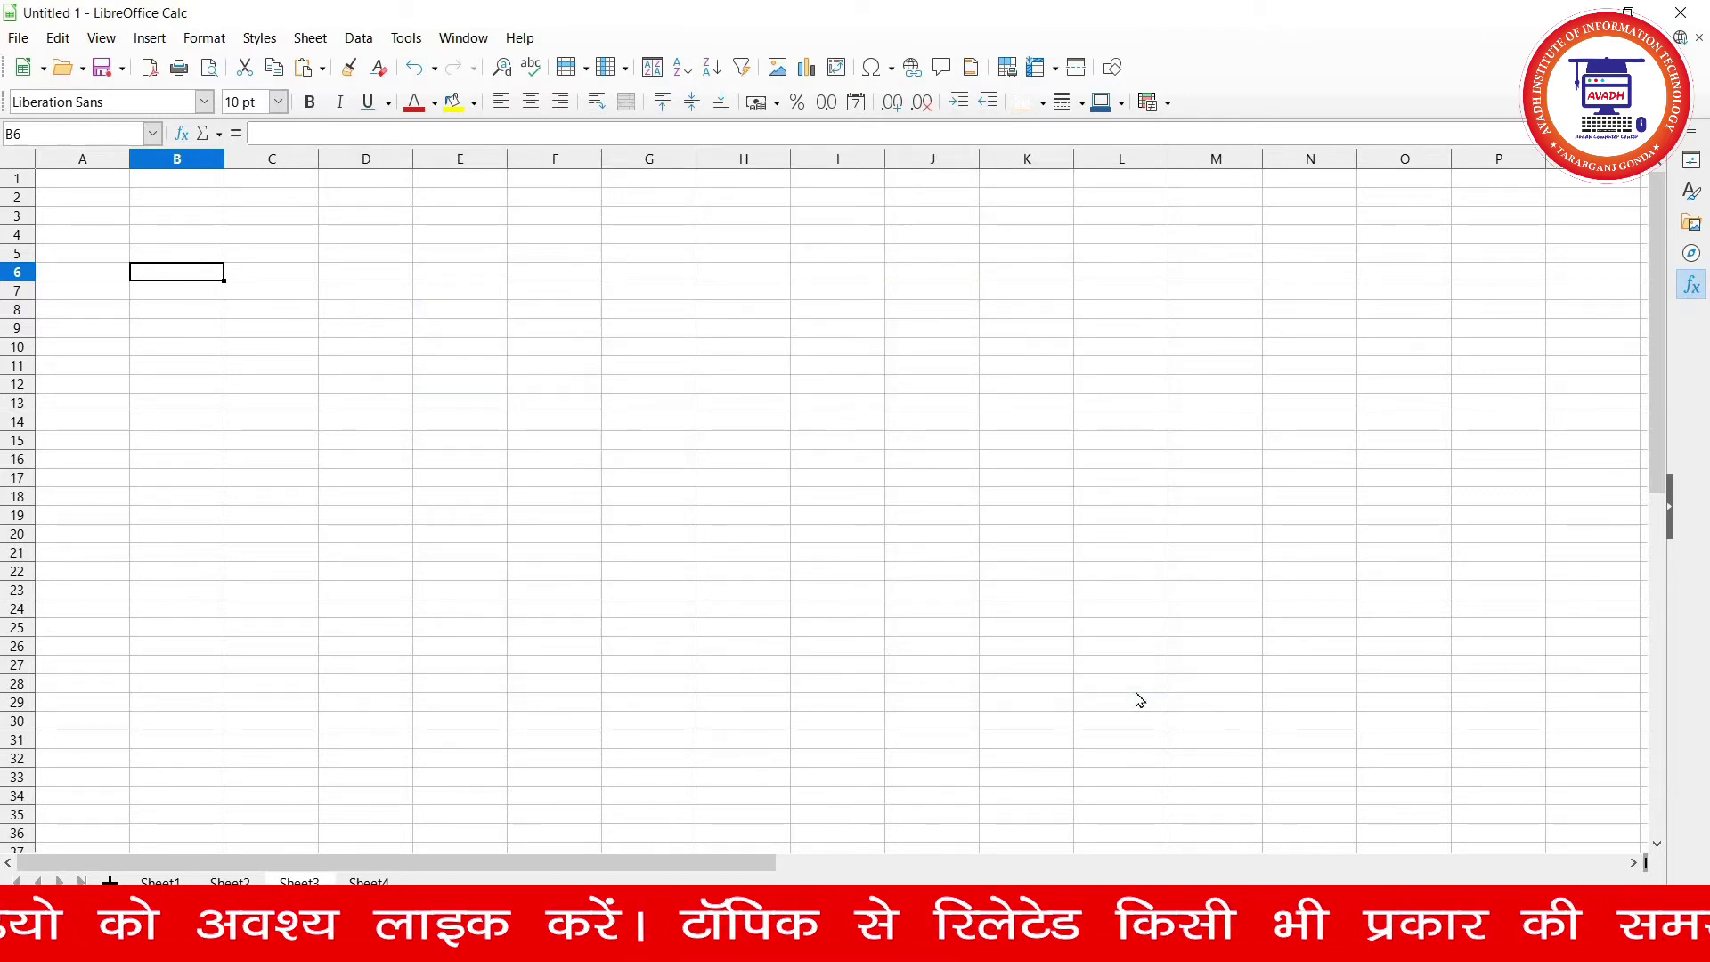
key("ctrl+o")
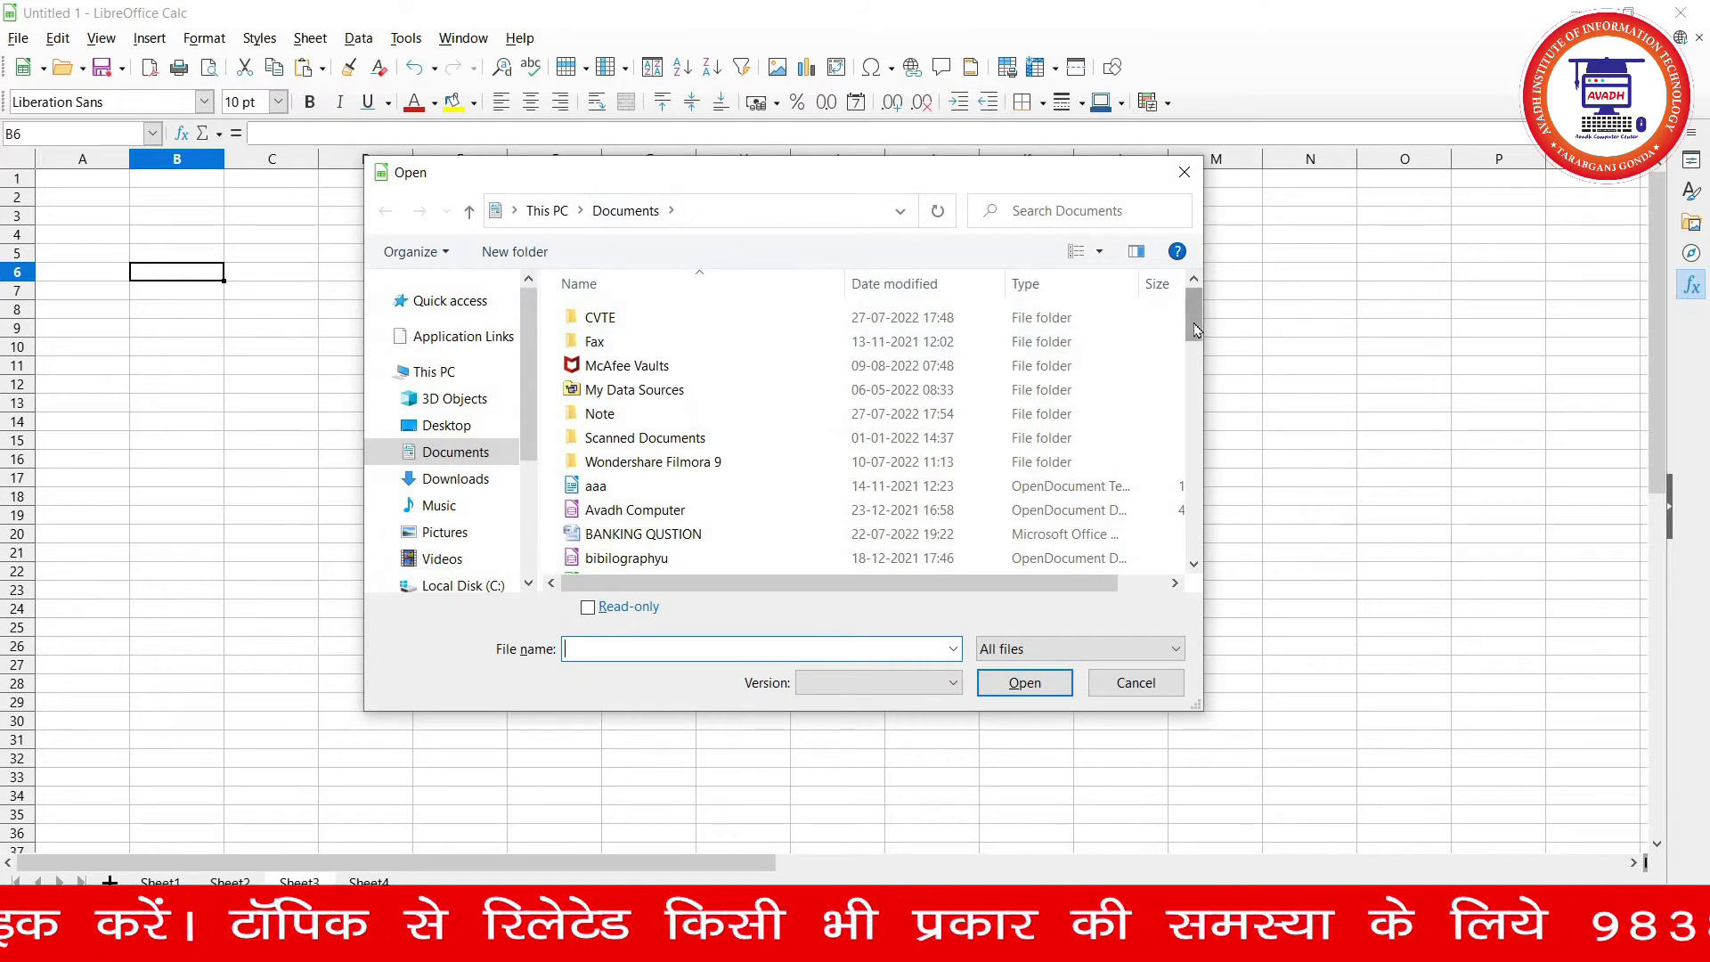
left_click_drag(1195, 328, 1195, 363)
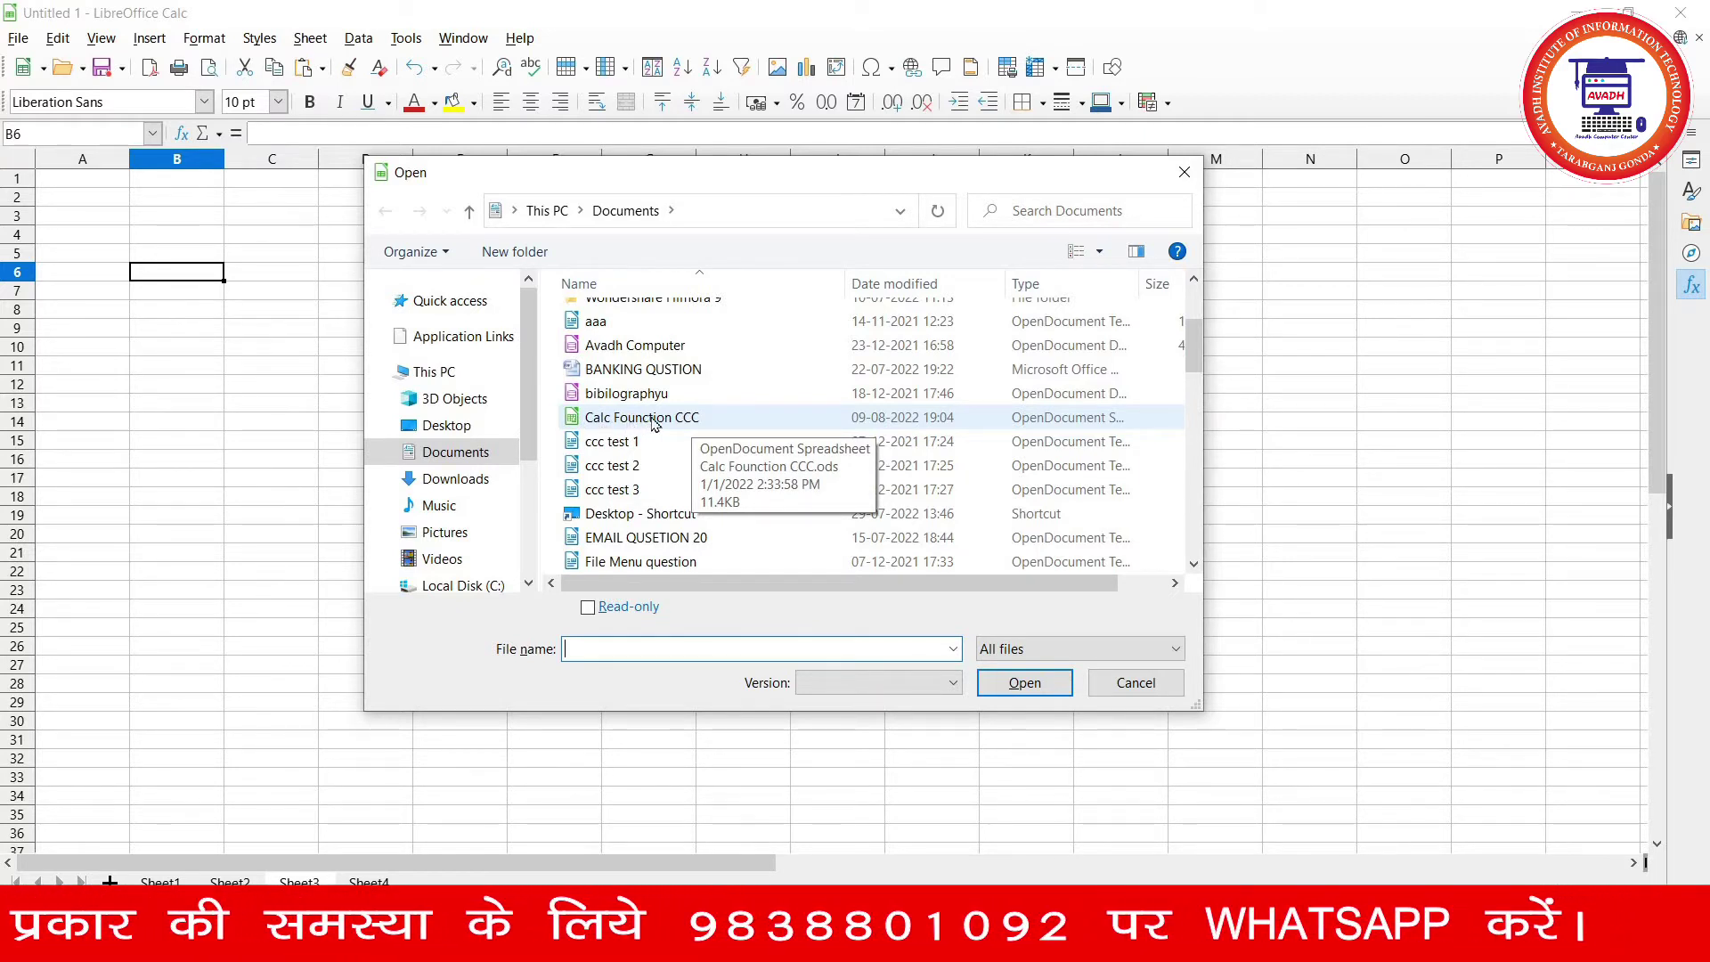
left_click(715, 426)
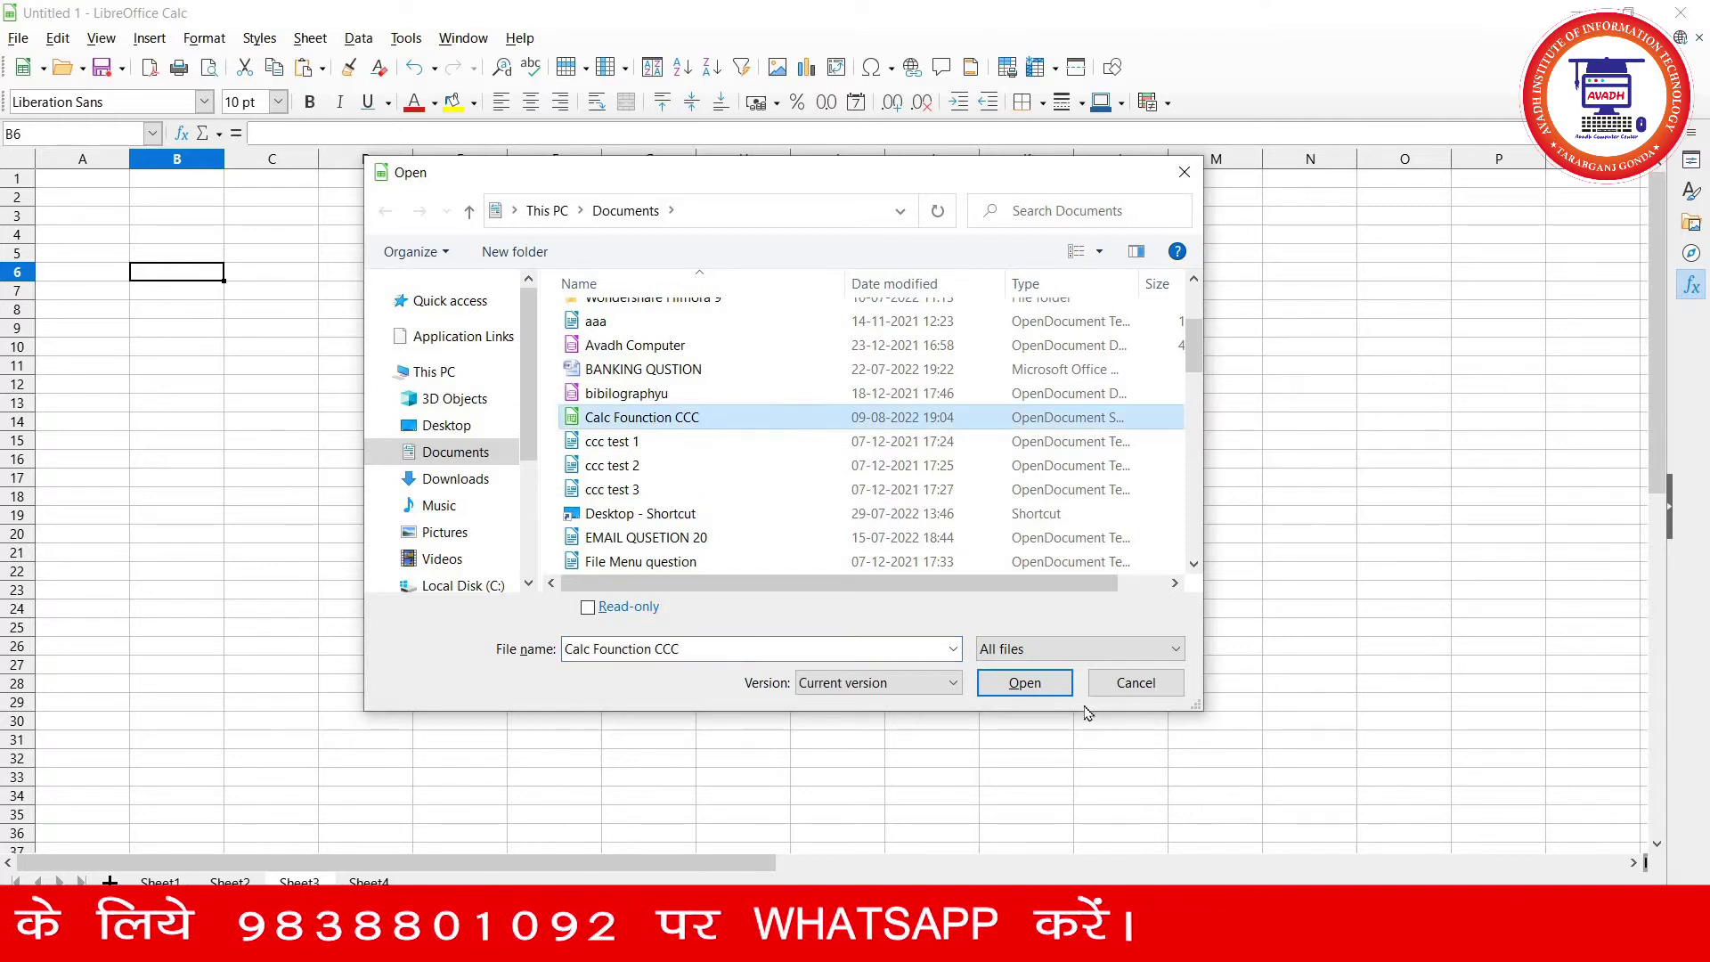
left_click(1044, 692)
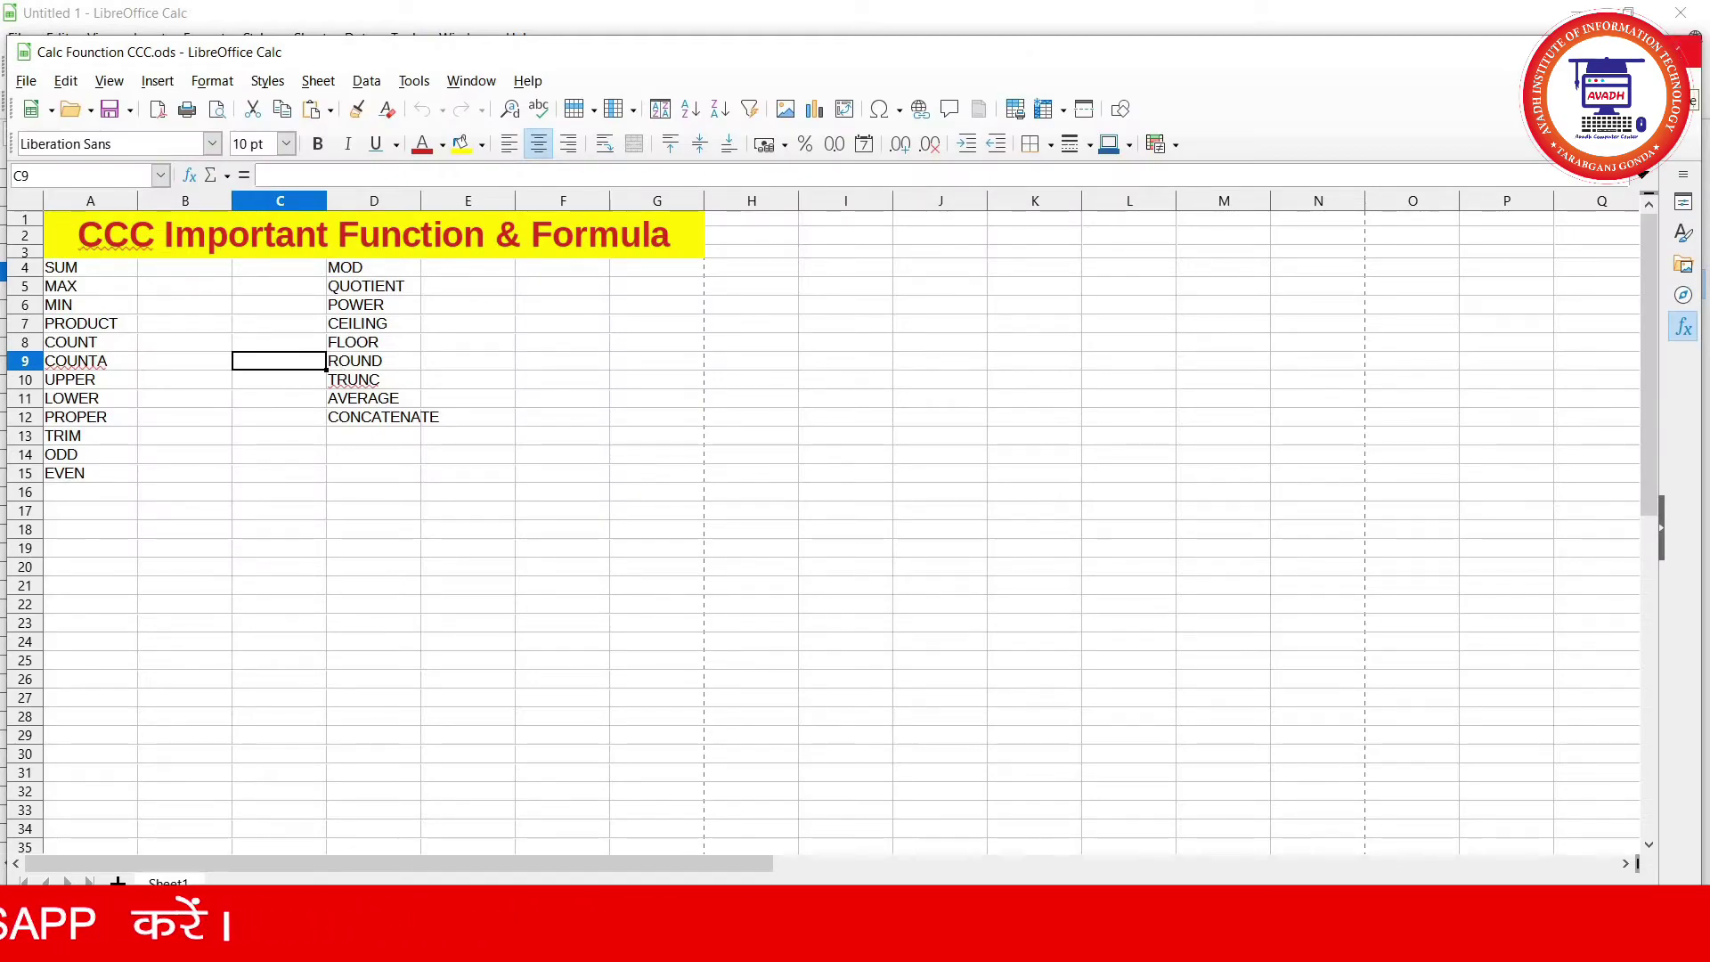
- Close the Calc Founction CCC spreadsheet and choose Save Remote for Untitled 1
left_click(1683, 52)
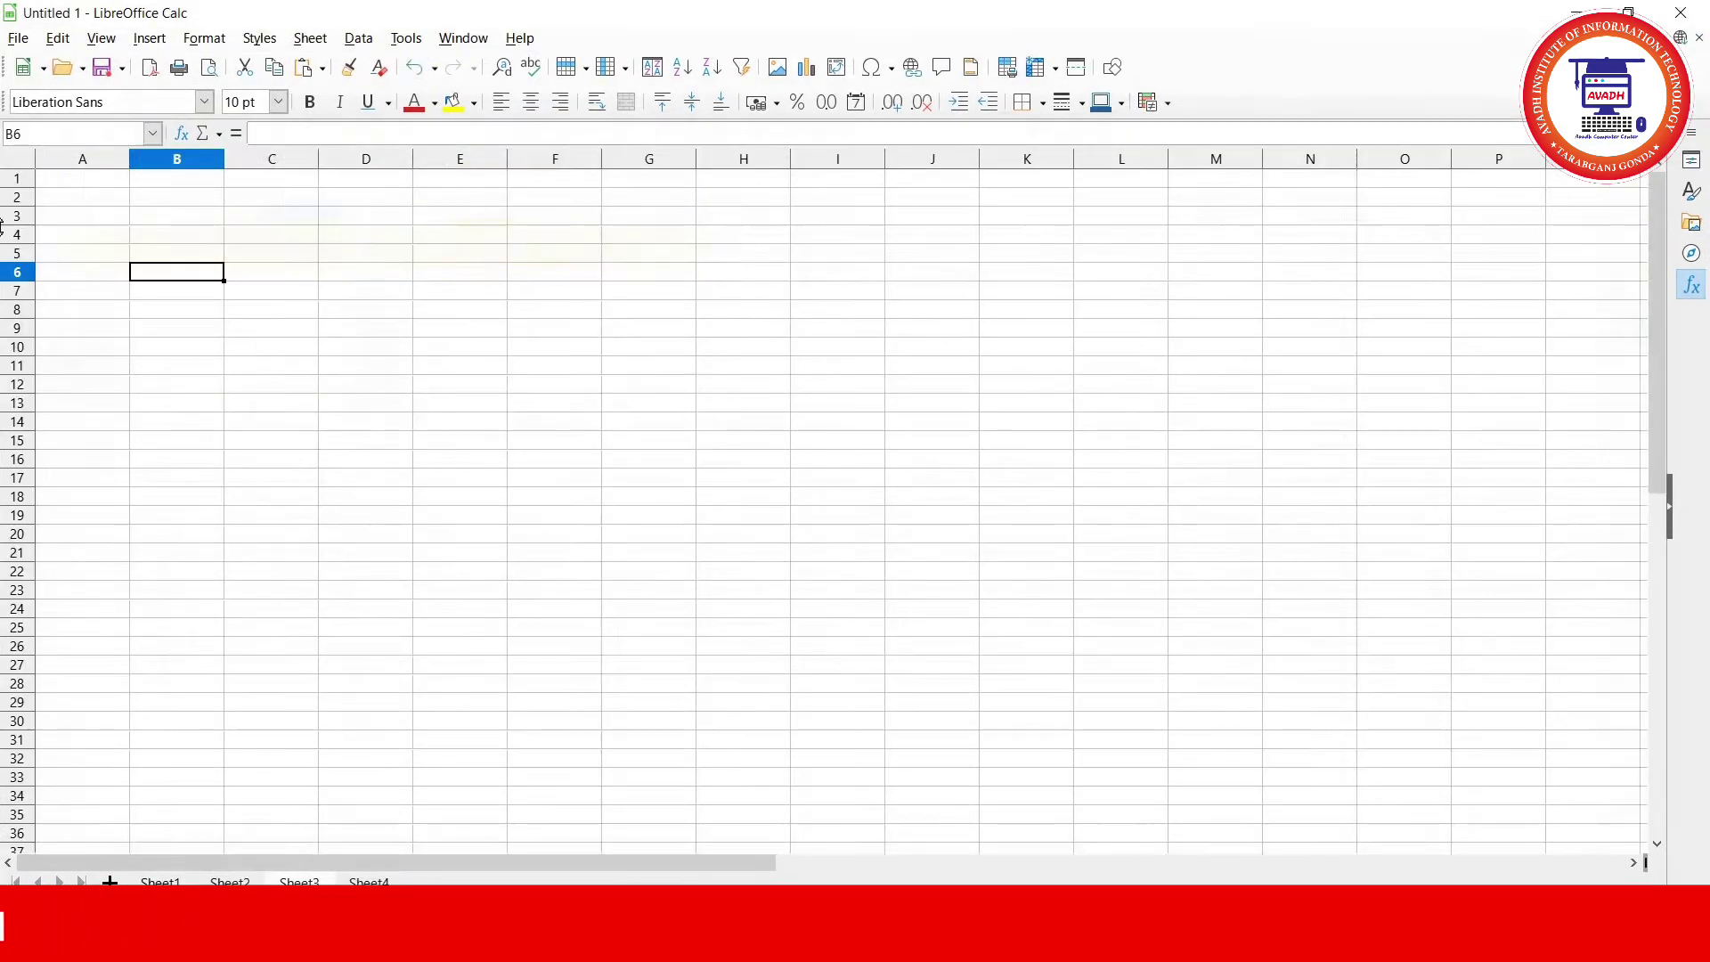
left_click(18, 38)
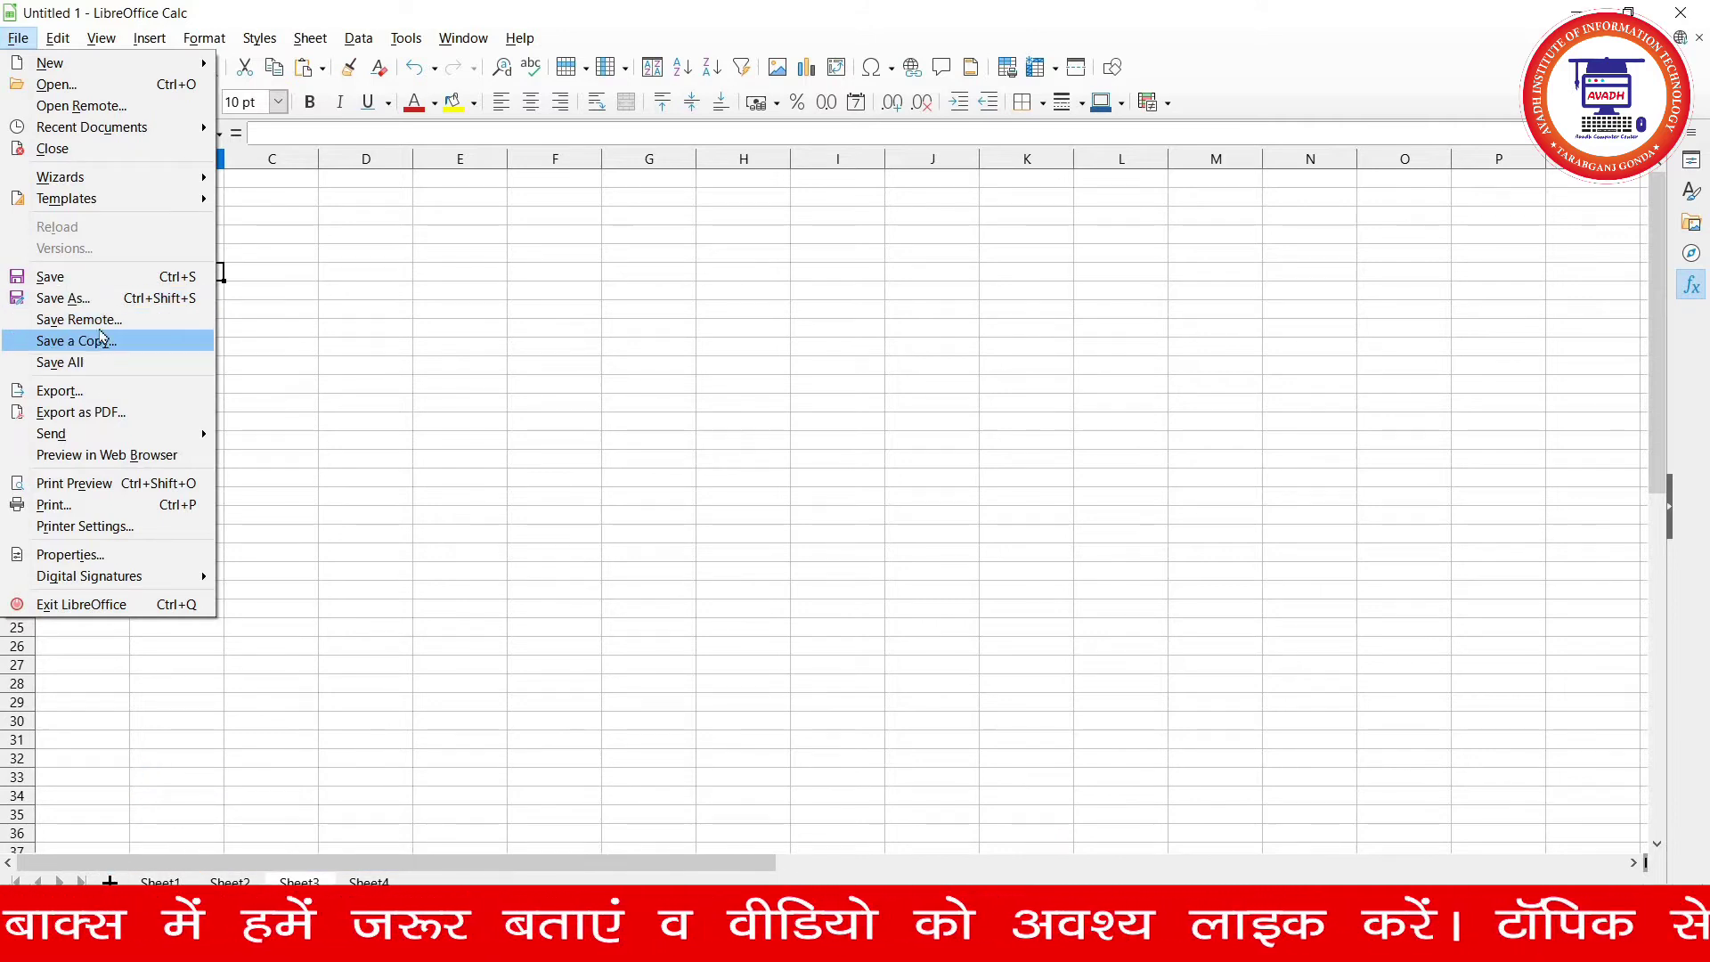
left_click(101, 325)
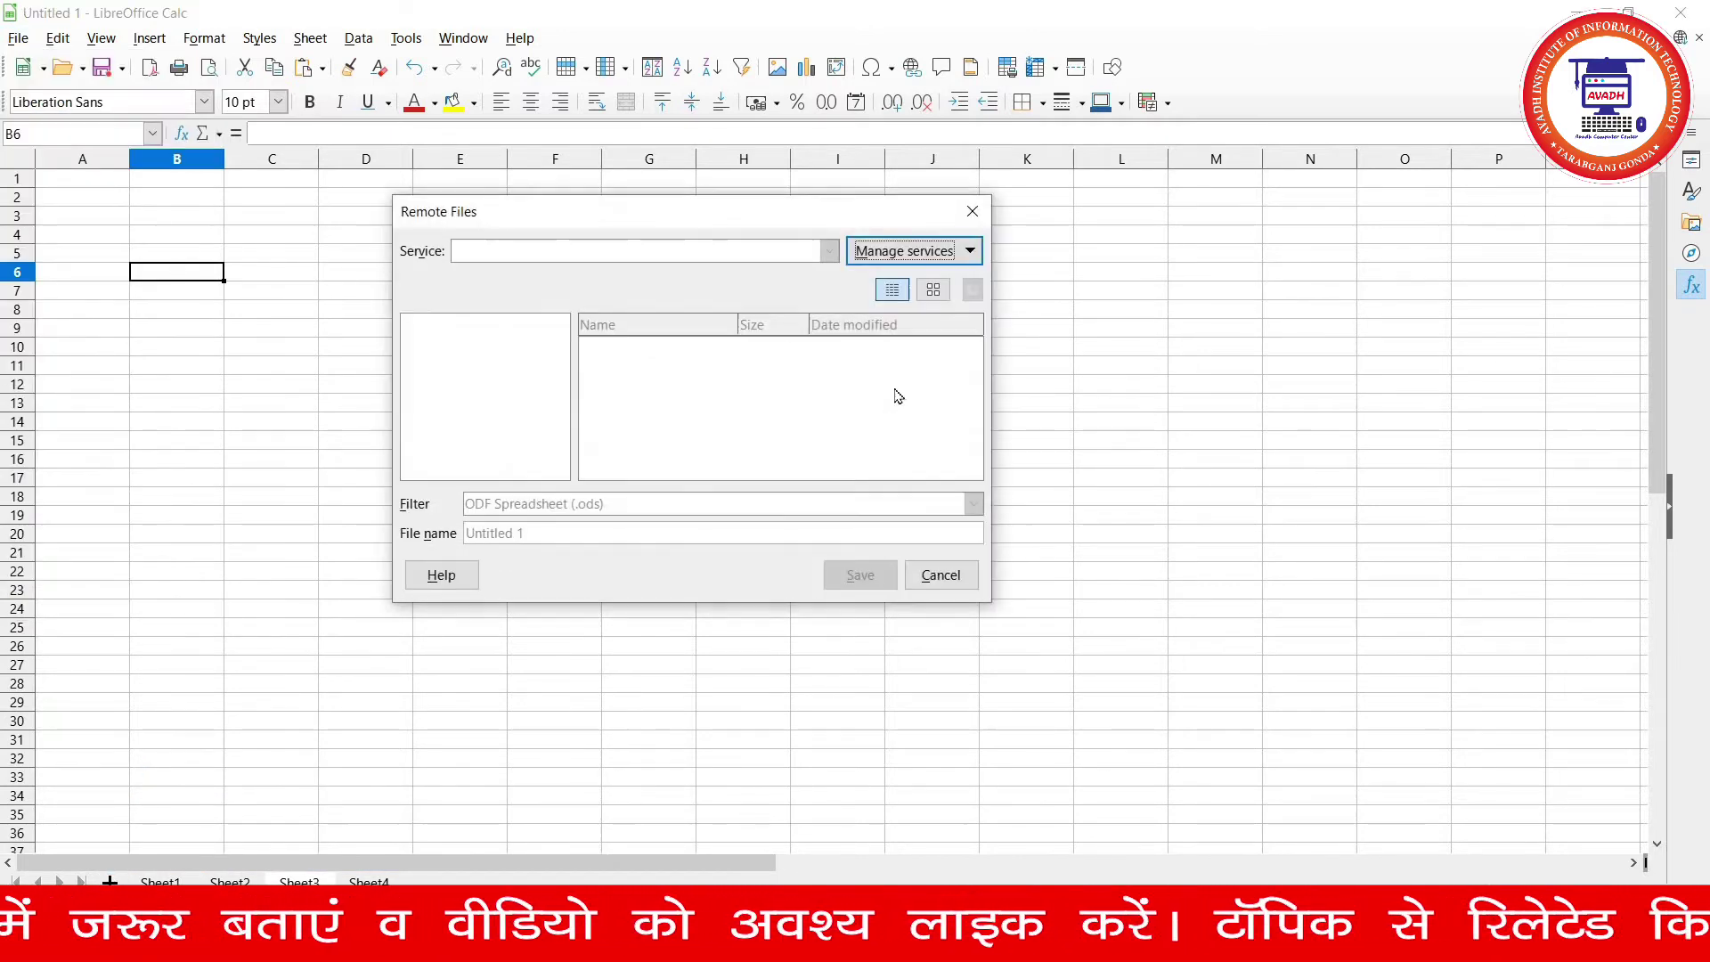
- Begin adding a Google Drive file service, then cancel it and the Remote Files dialog
left_click(904, 254)
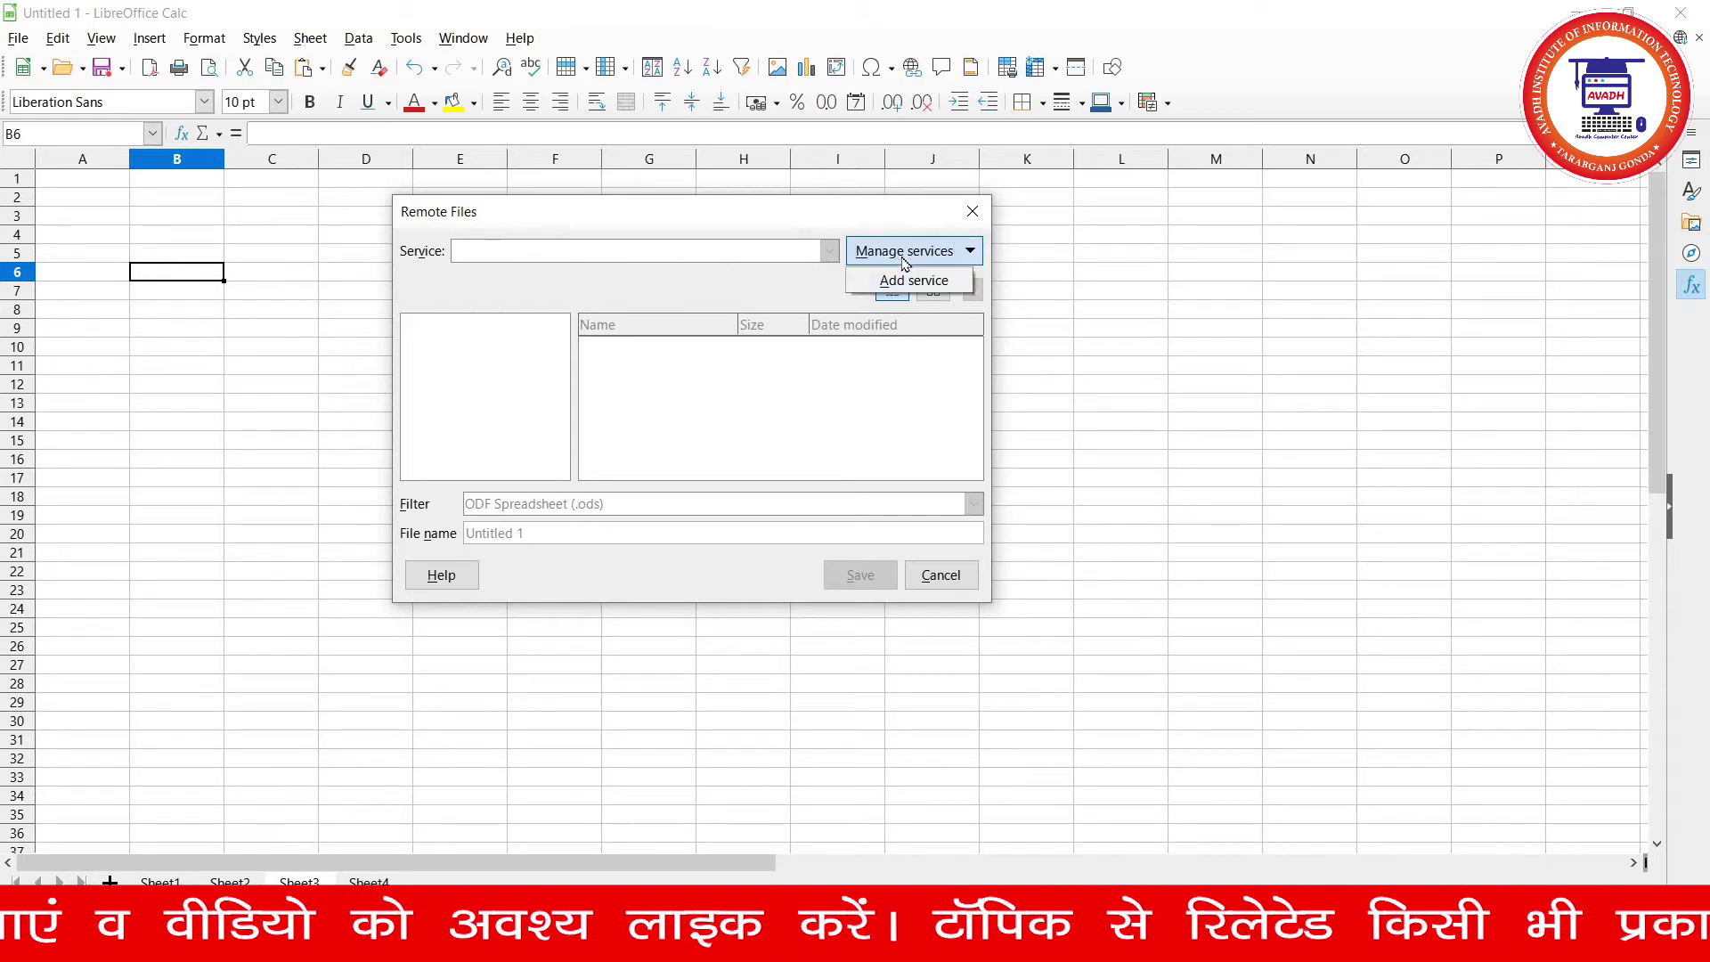
left_click(906, 283)
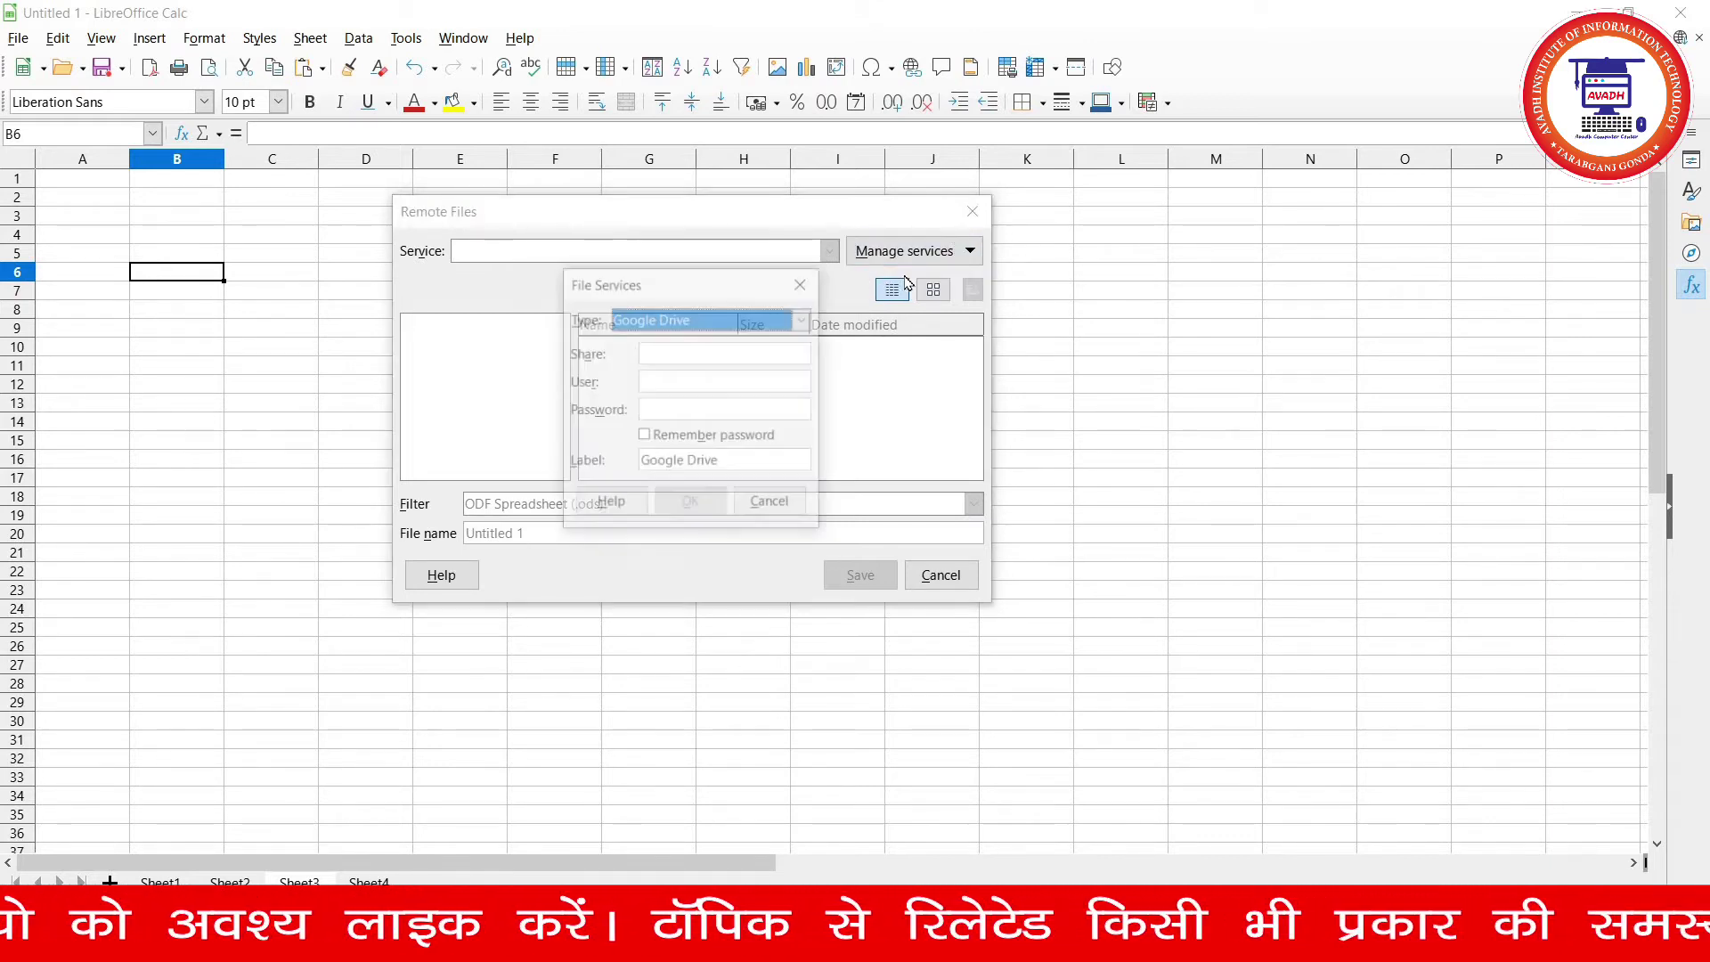
left_click(804, 319)
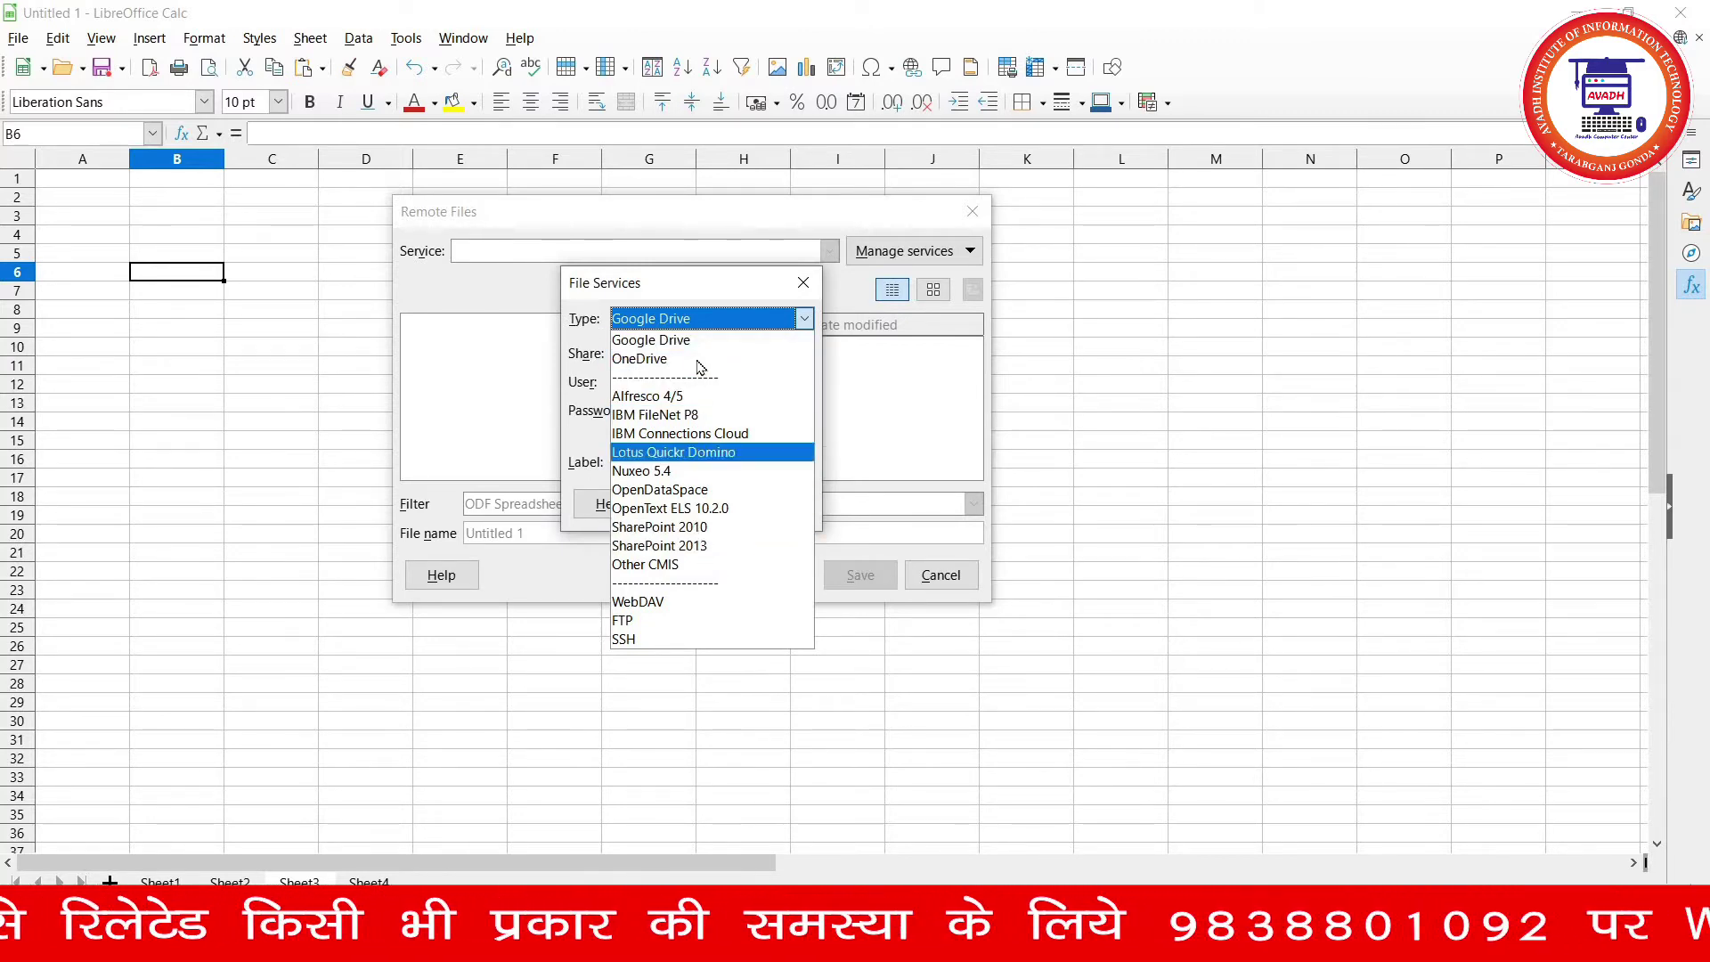
left_click(687, 324)
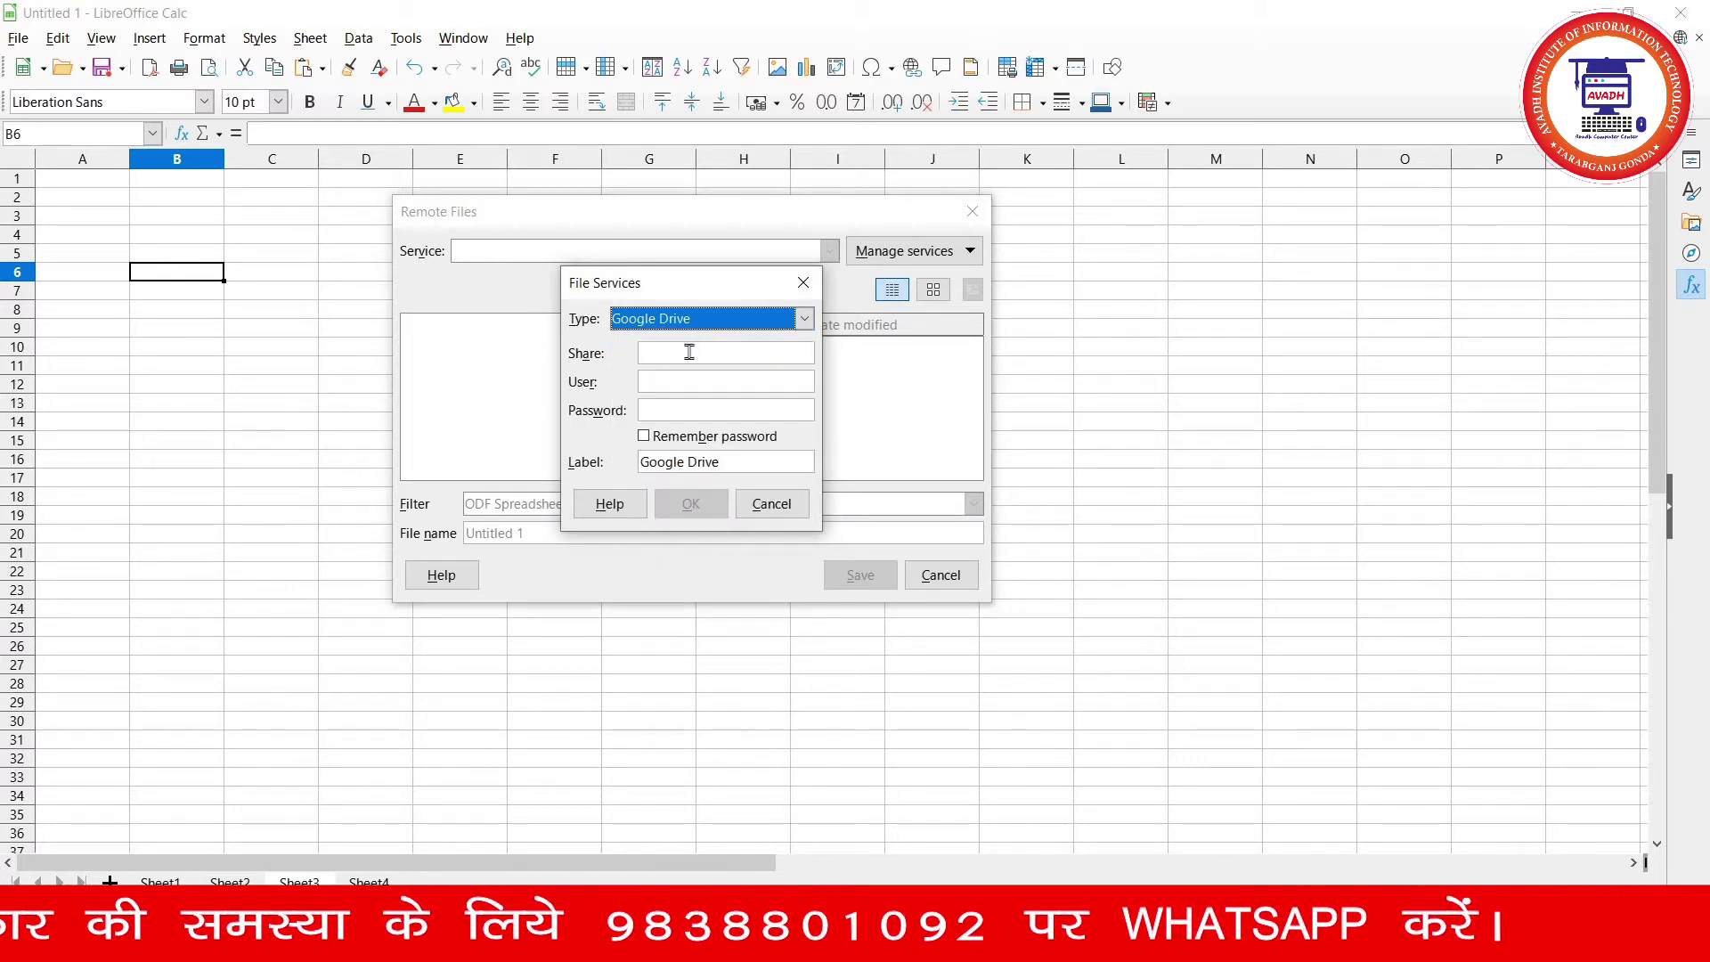
left_click(681, 356)
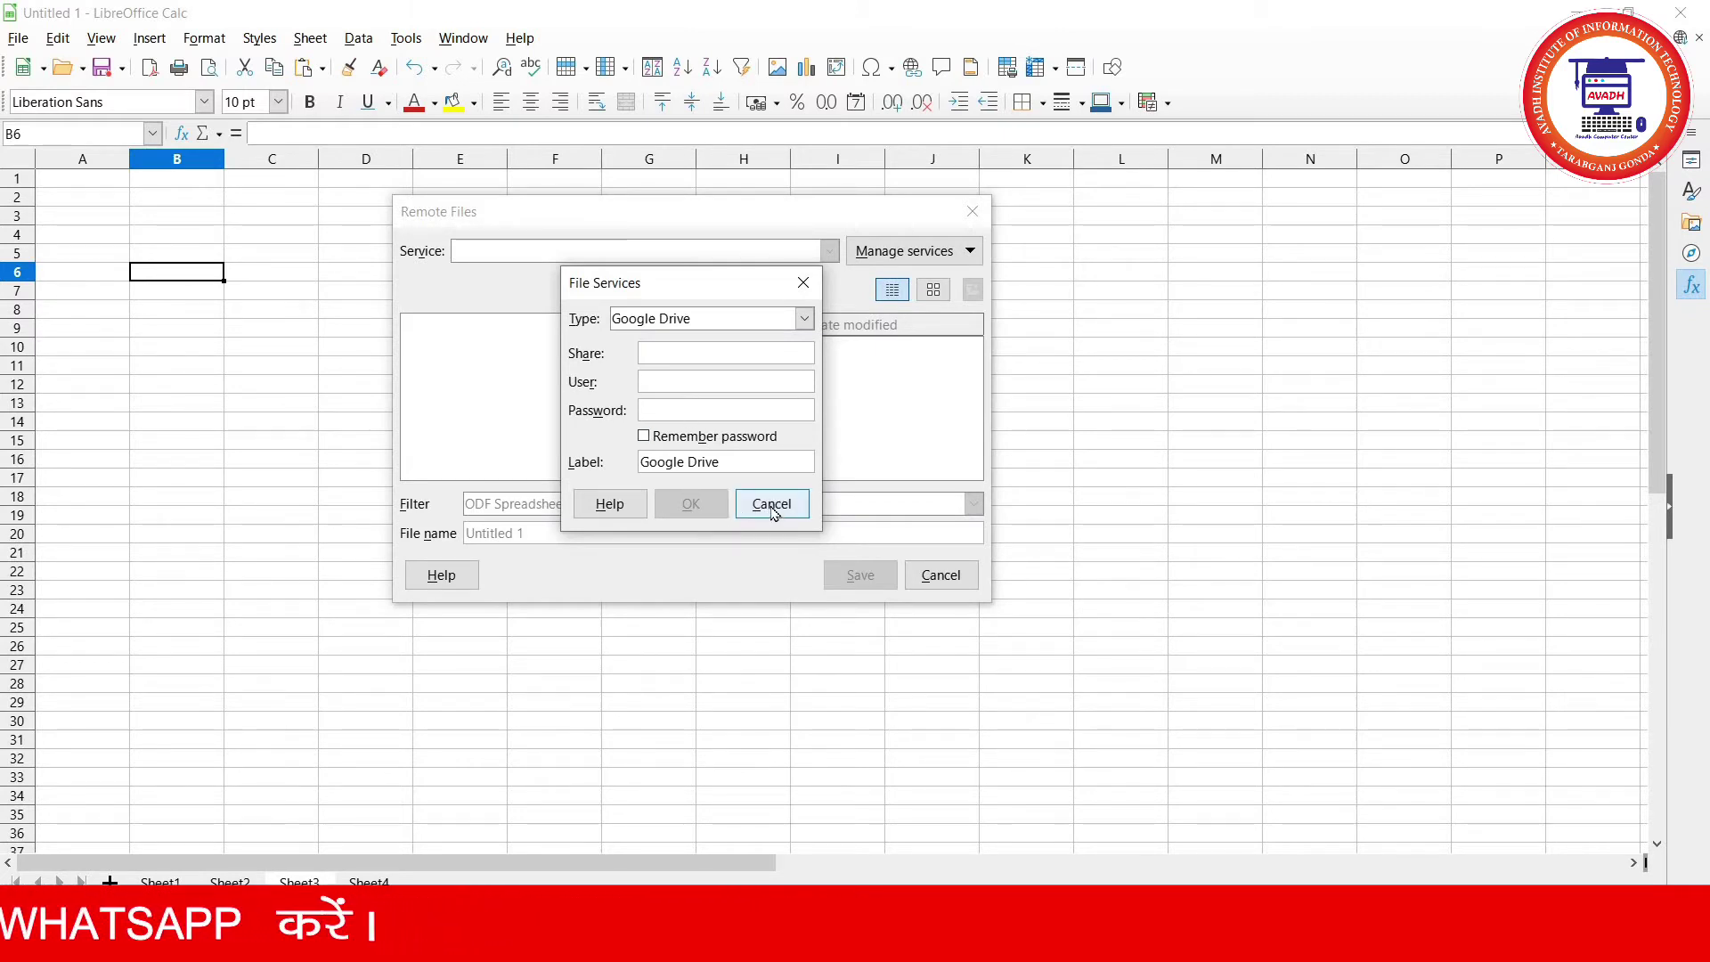
left_click(771, 504)
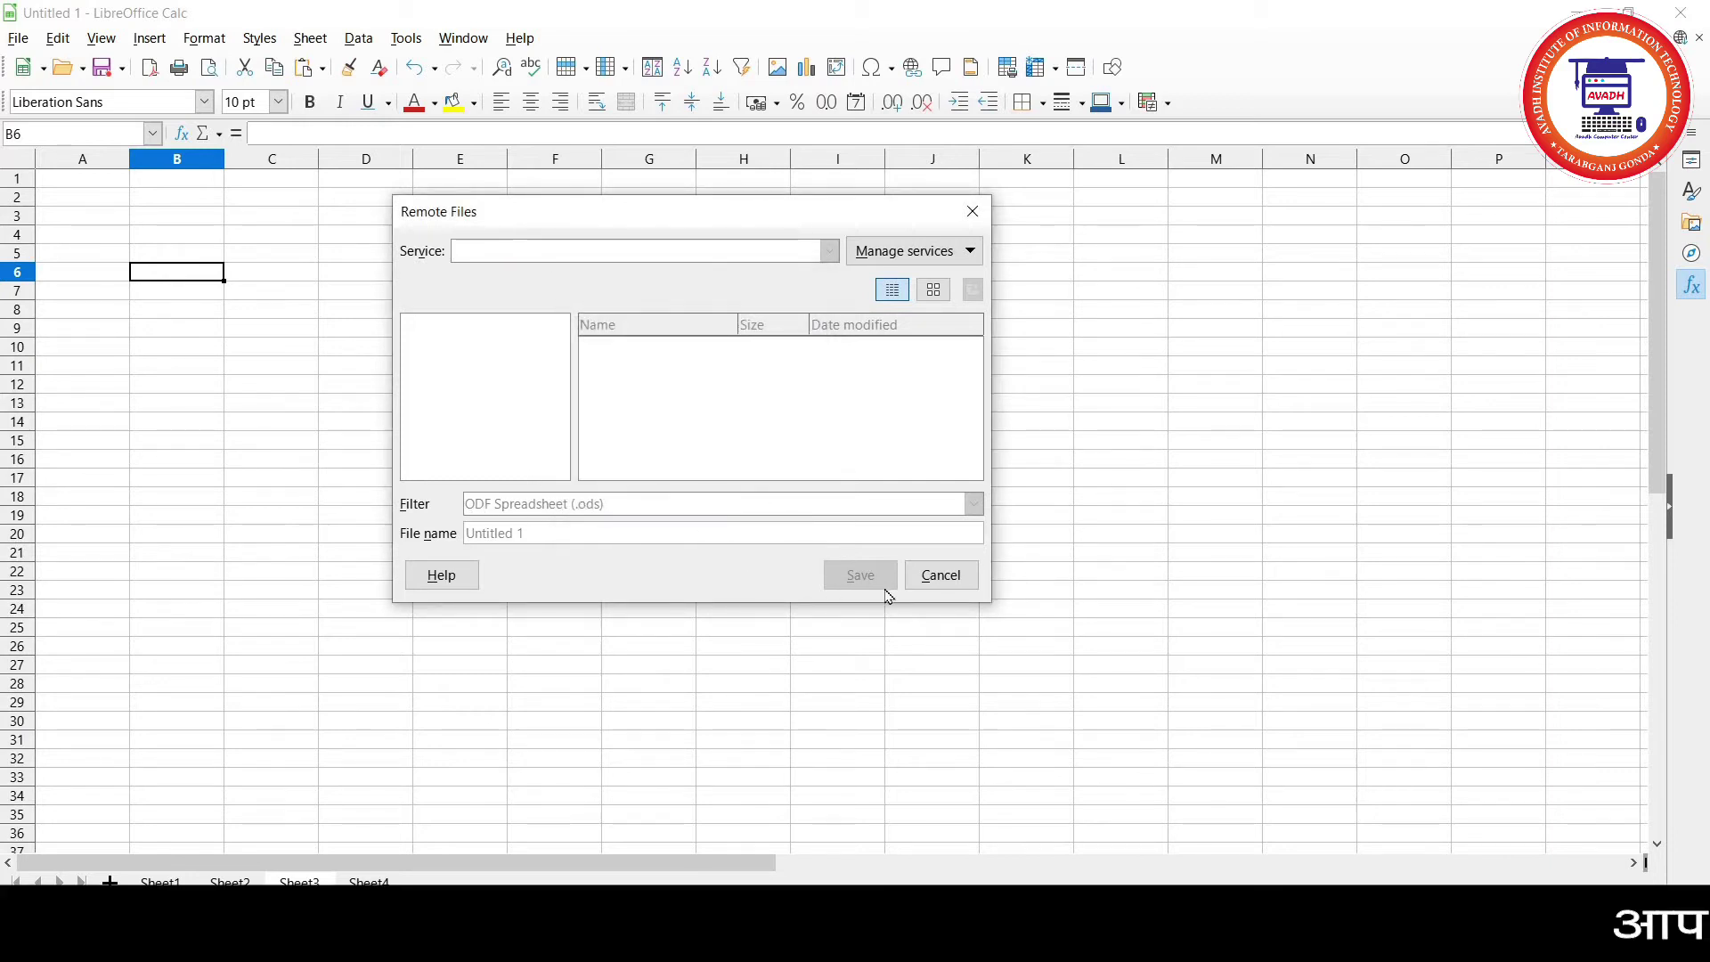
left_click(929, 574)
left_click(18, 38)
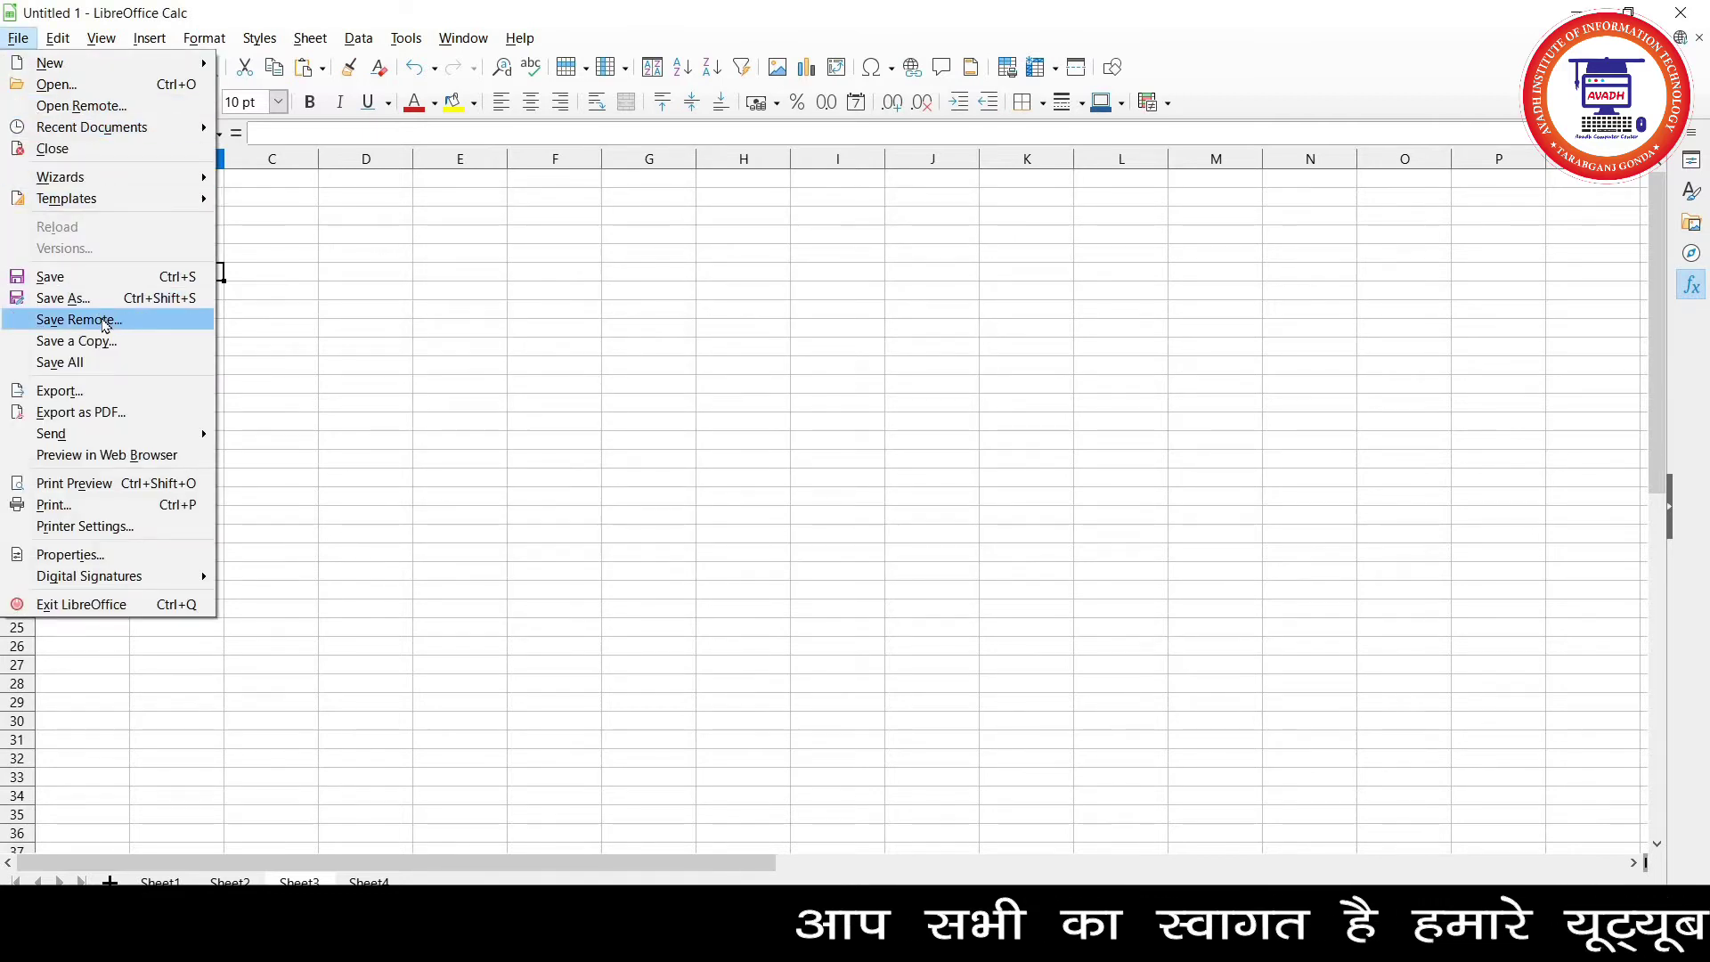
left_click(72, 106)
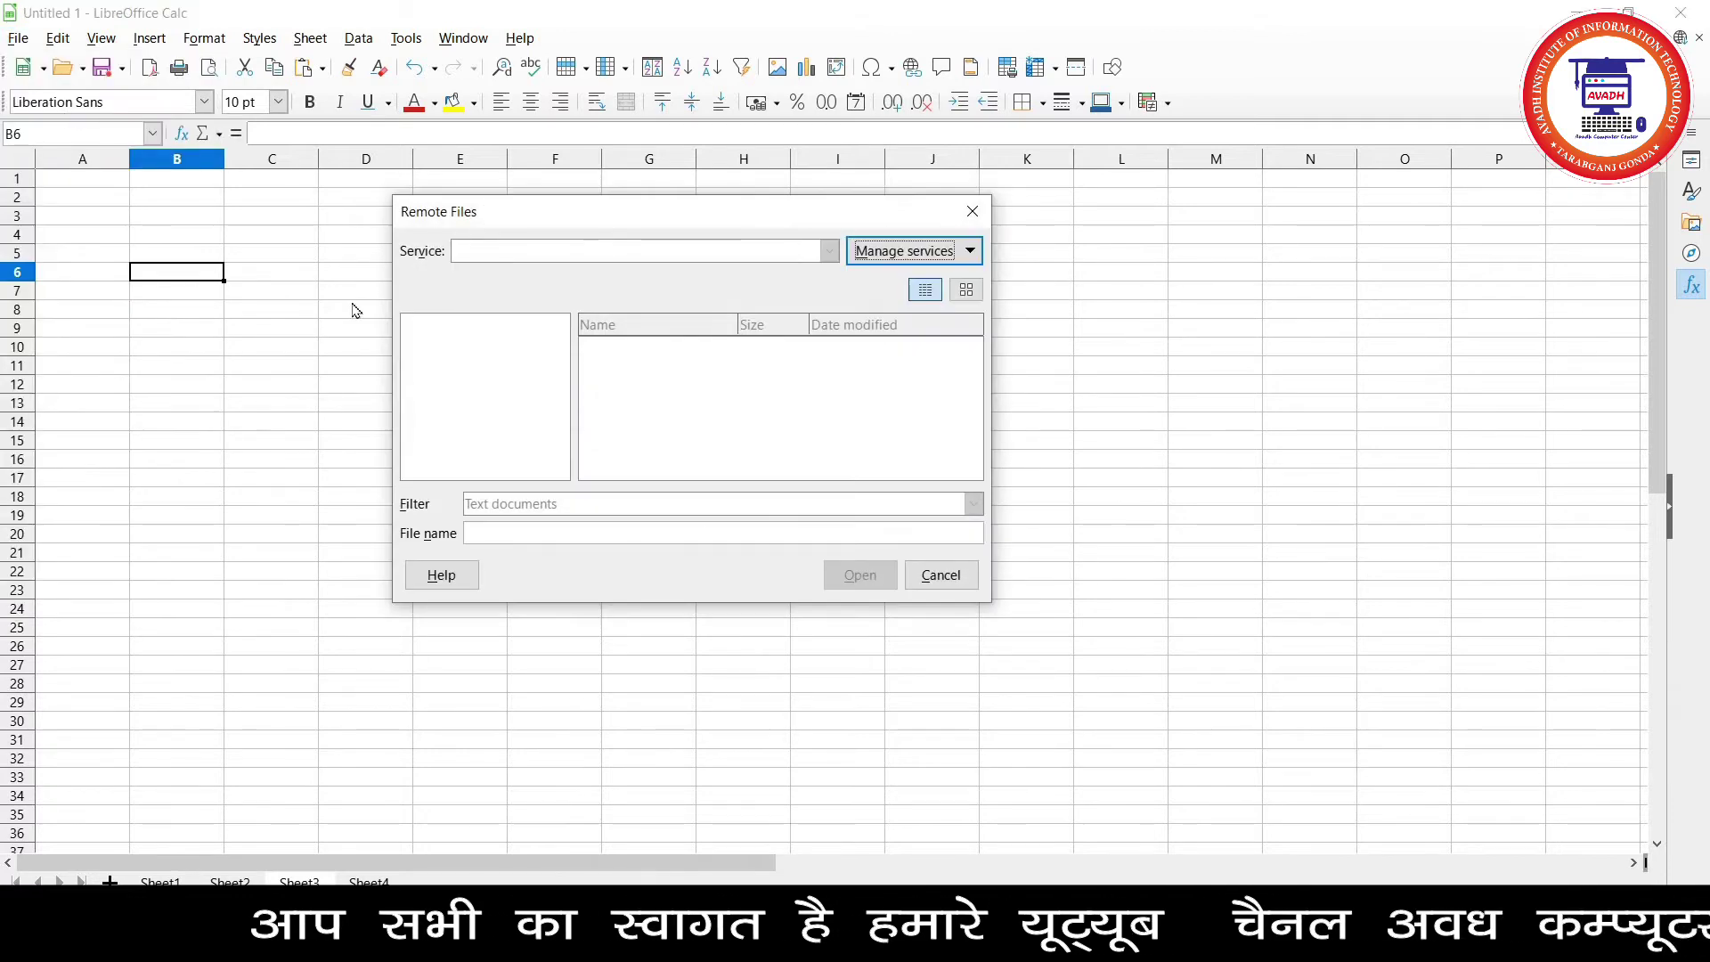
left_click(925, 258)
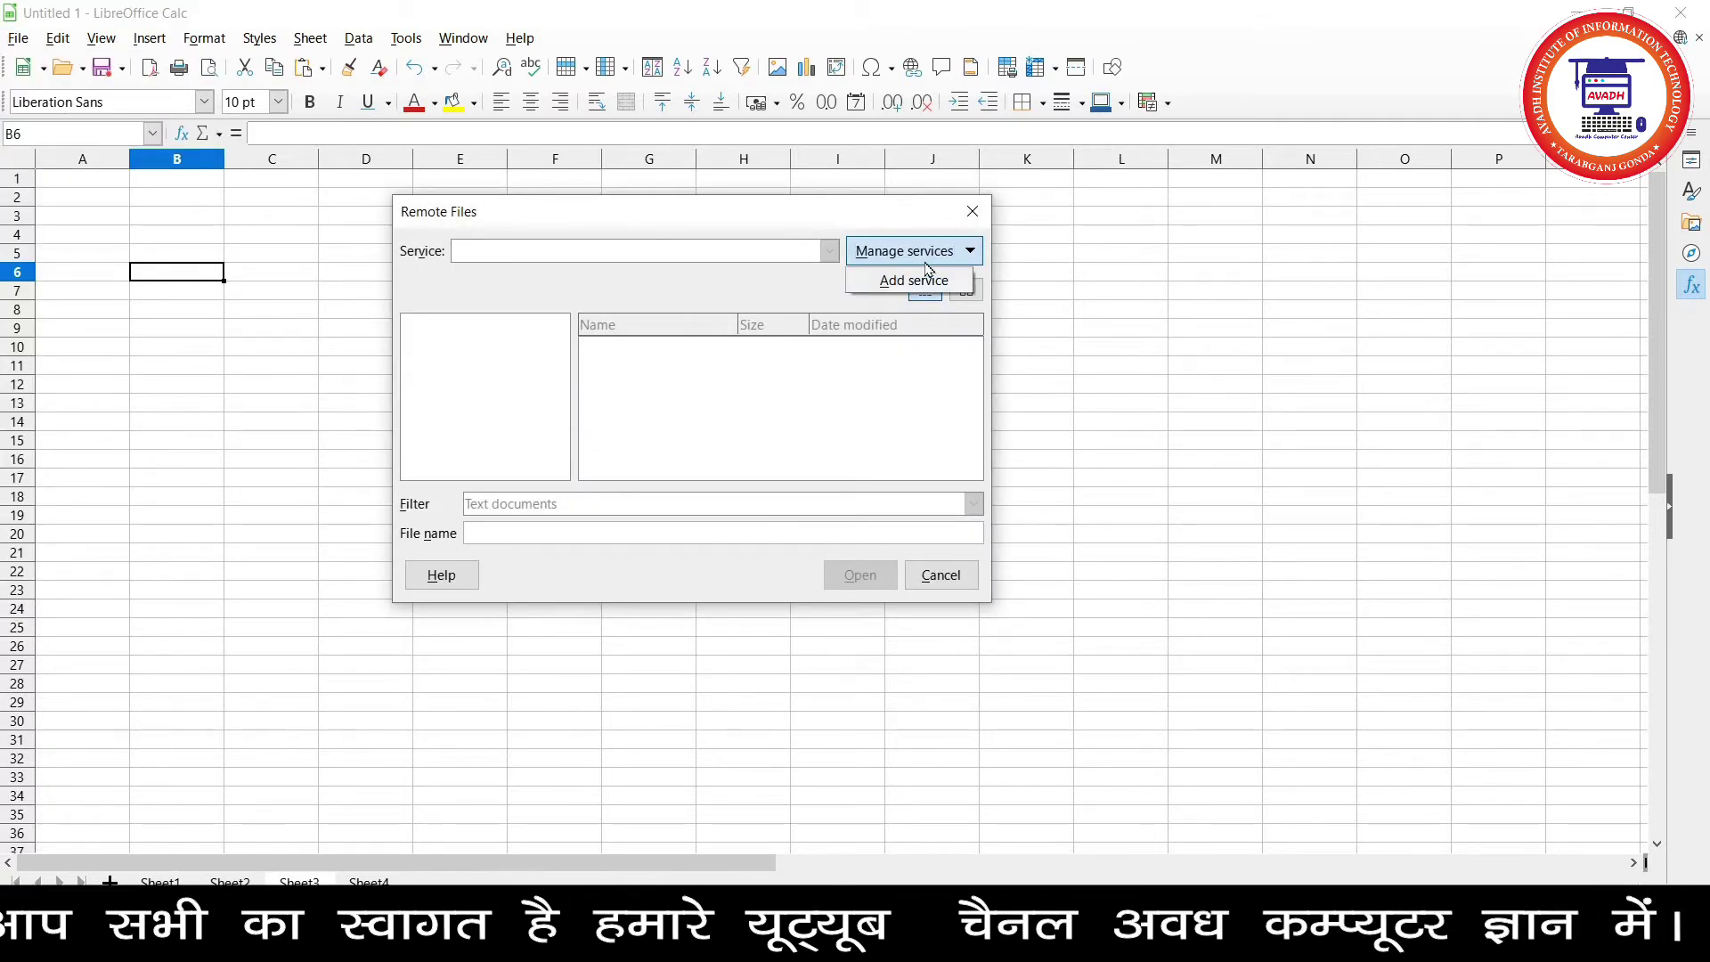
left_click(914, 280)
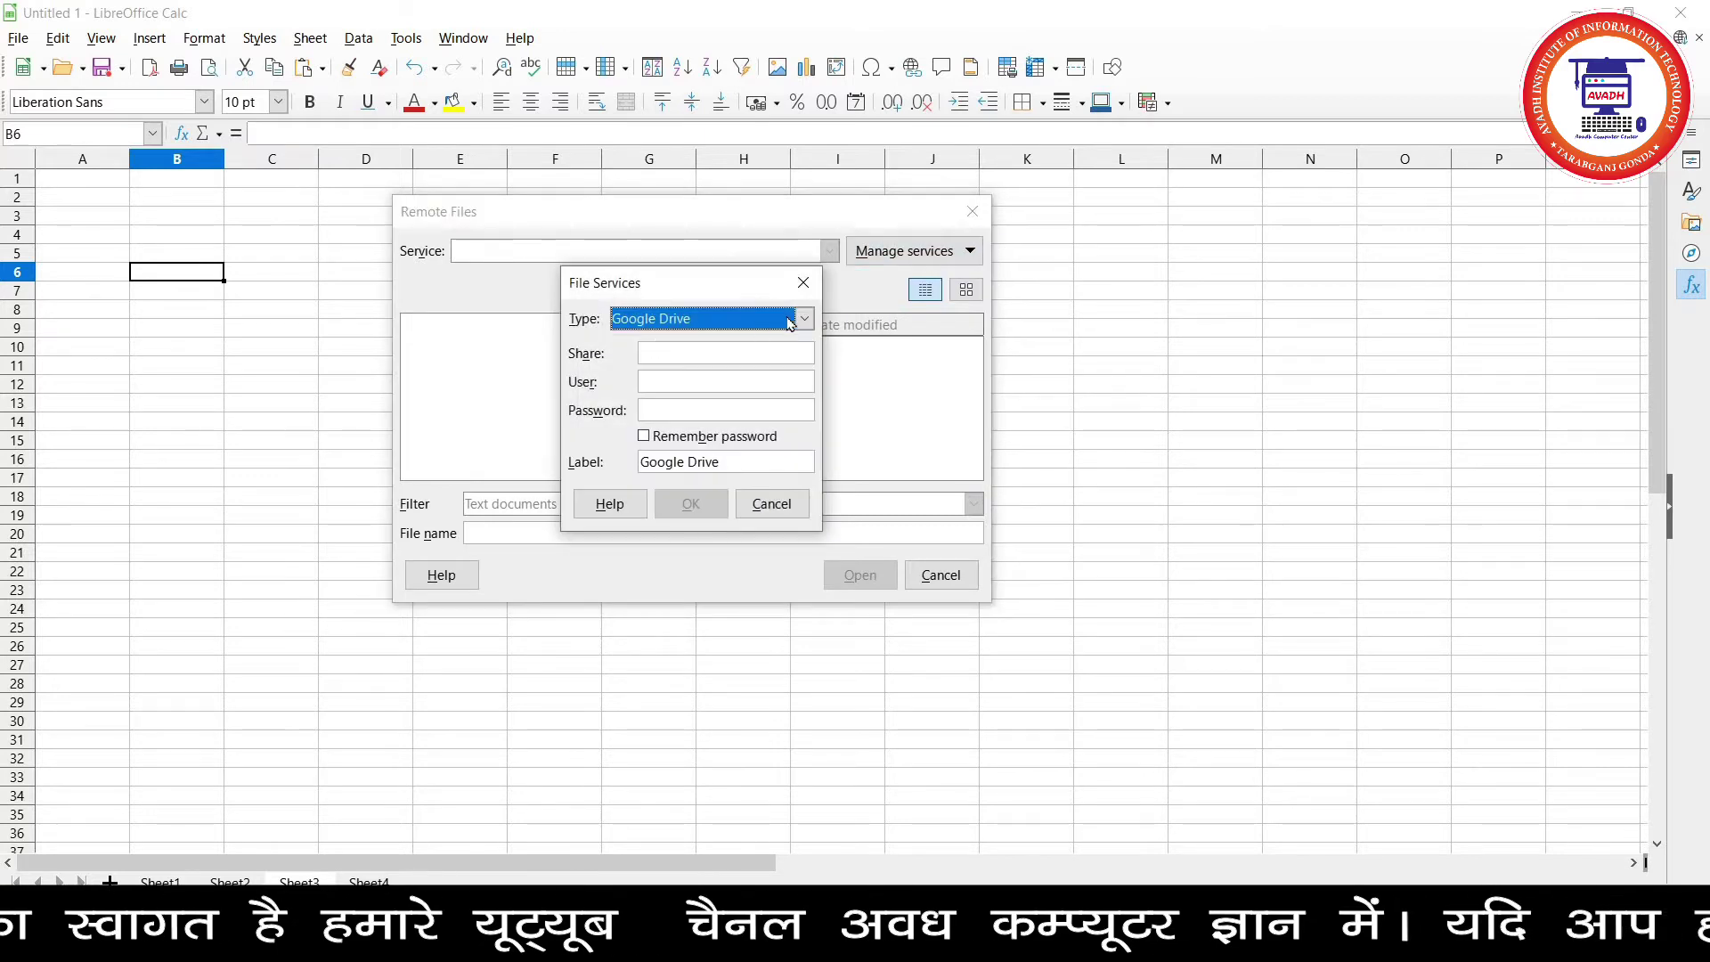
left_click(751, 320)
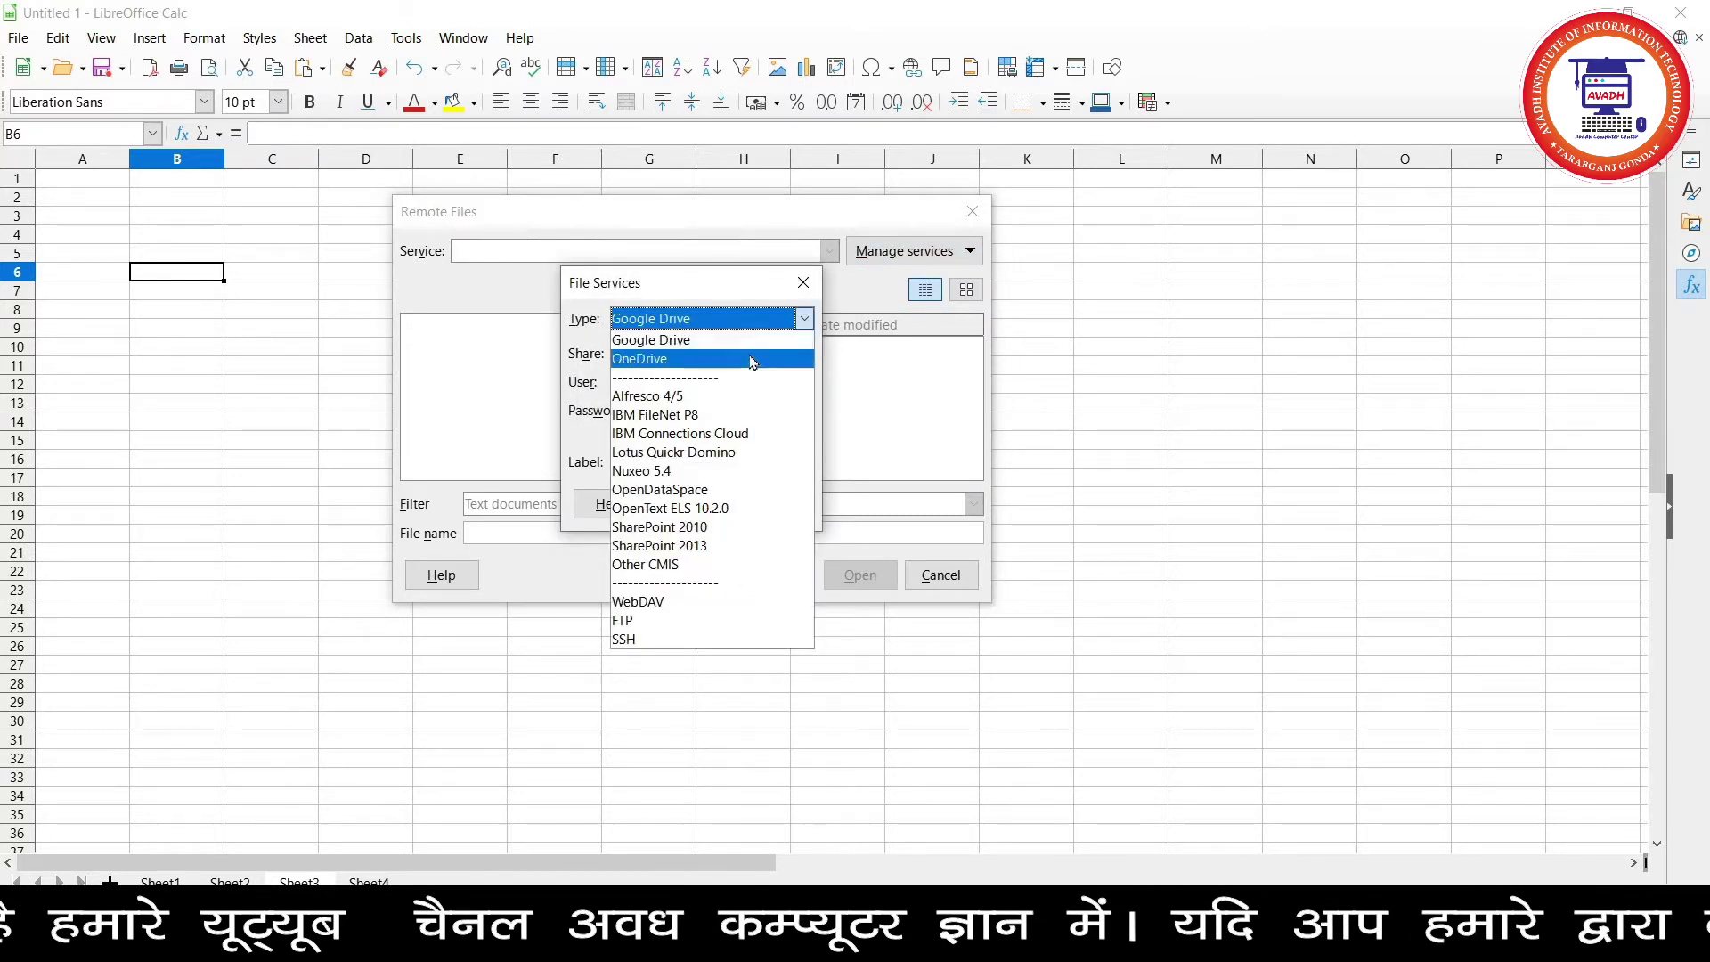
left_click(740, 339)
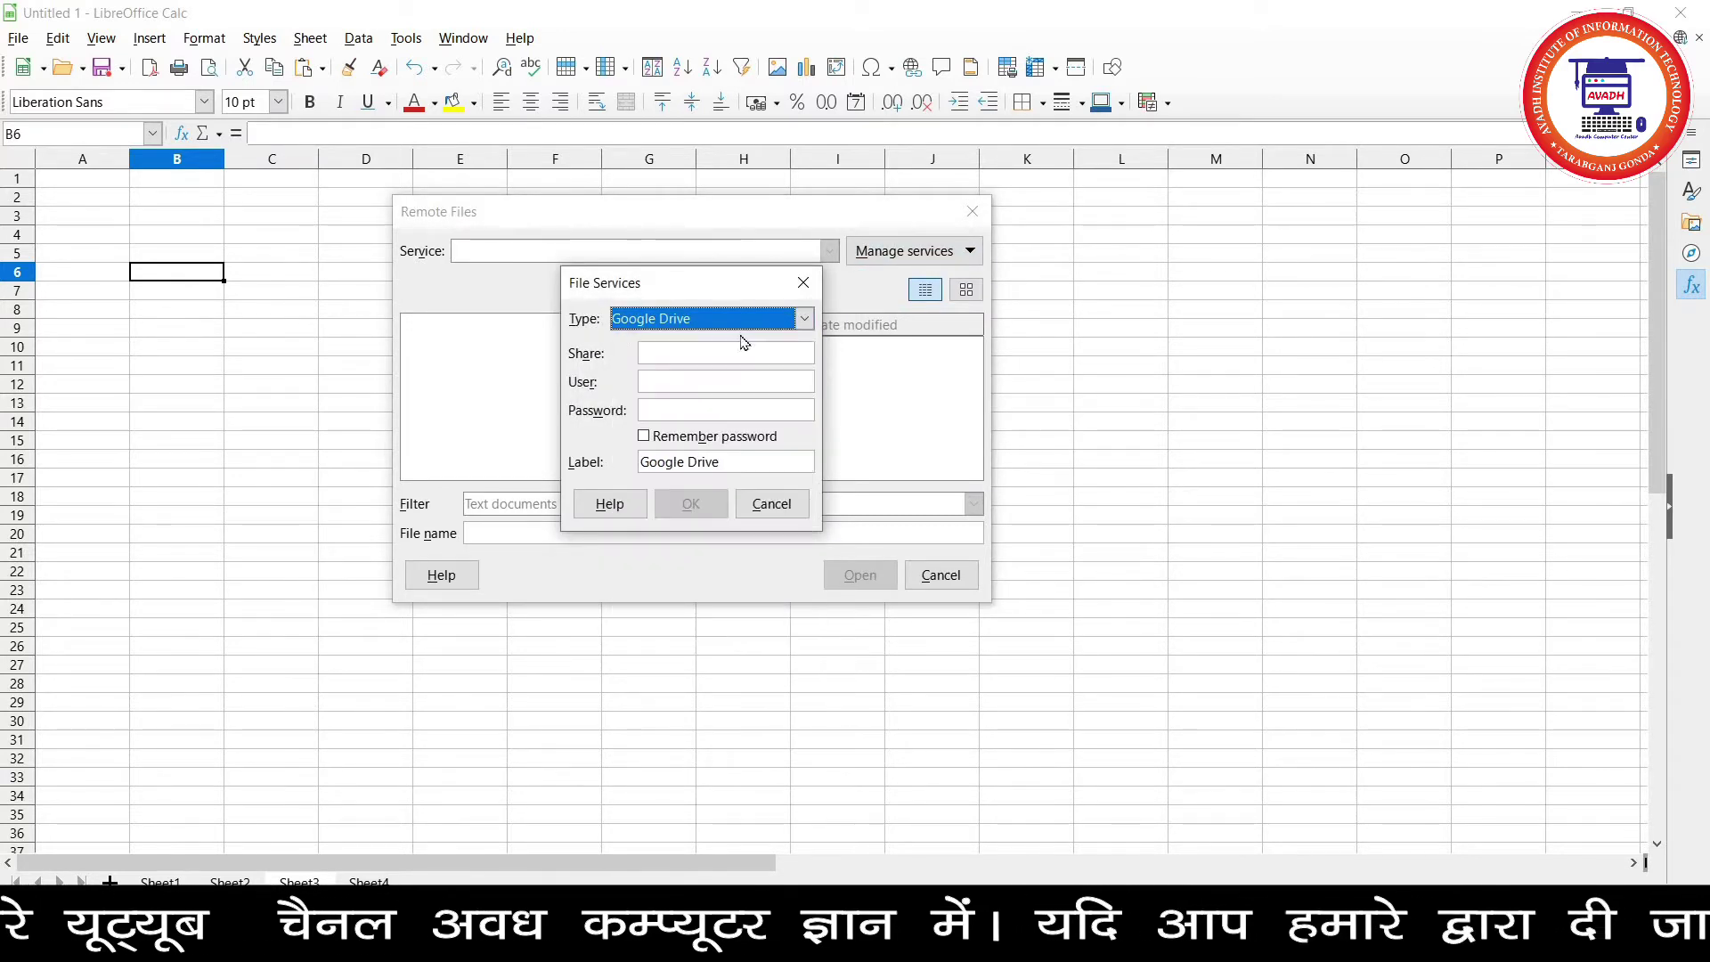
left_click(670, 359)
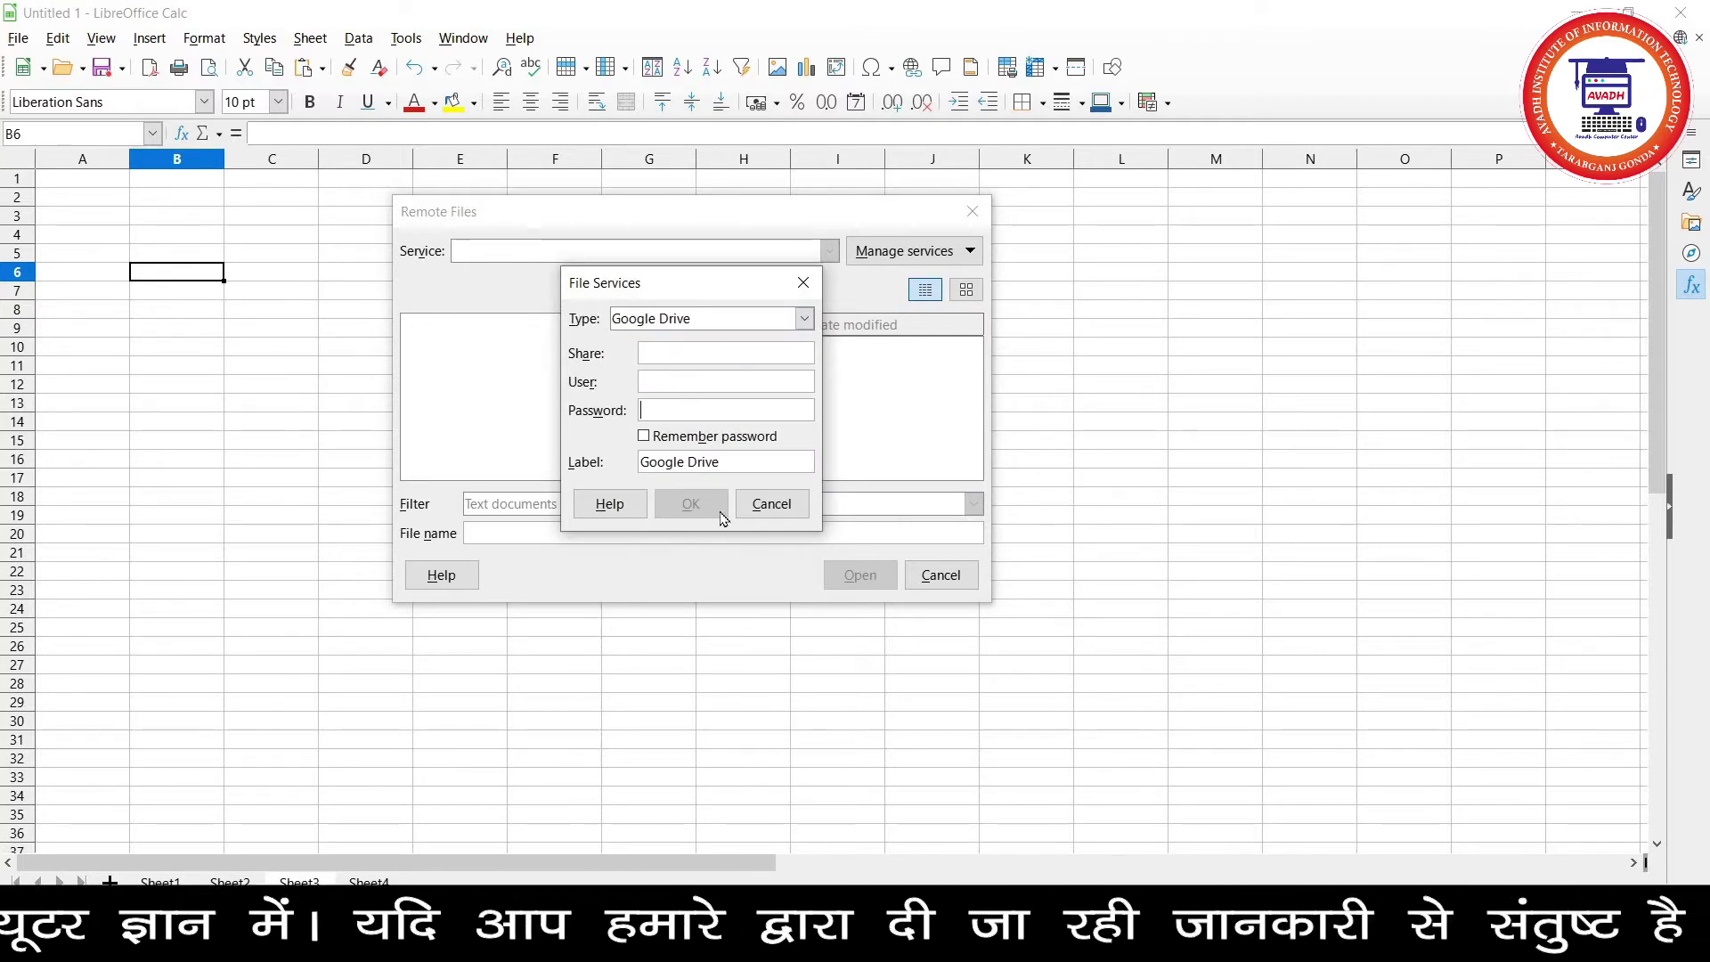
left_click(771, 504)
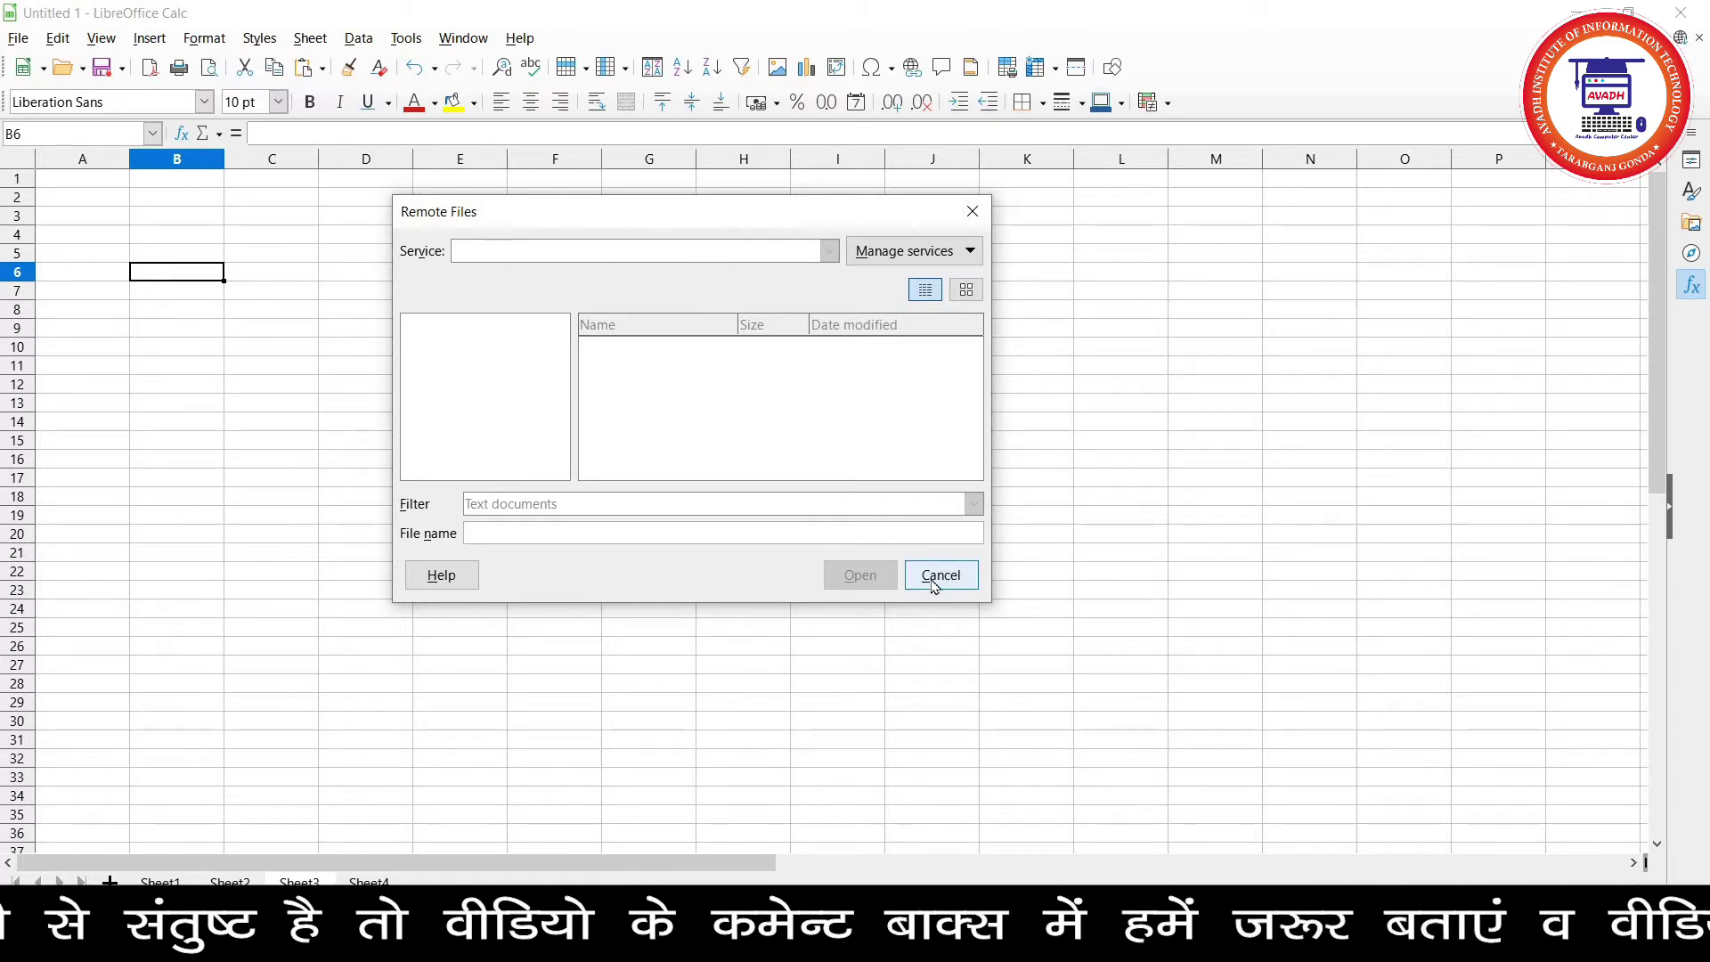
left_click(942, 575)
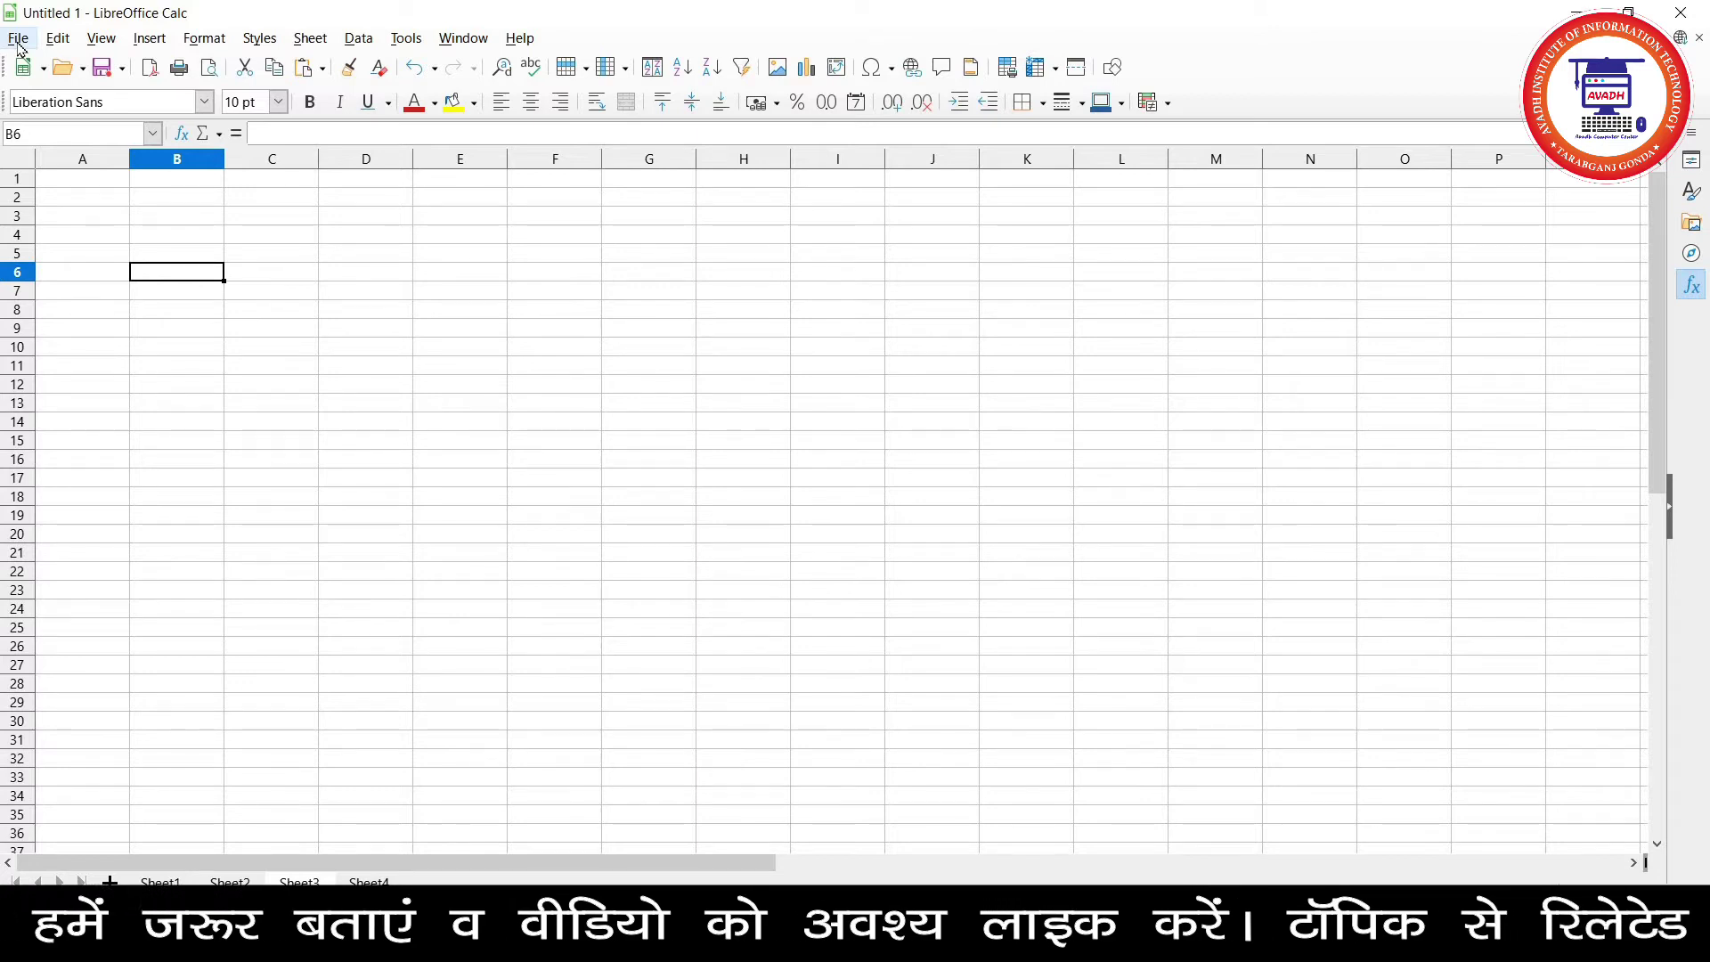
- Close Untitled 1 from the File menu, discarding its unsaved changes
left_click(18, 40)
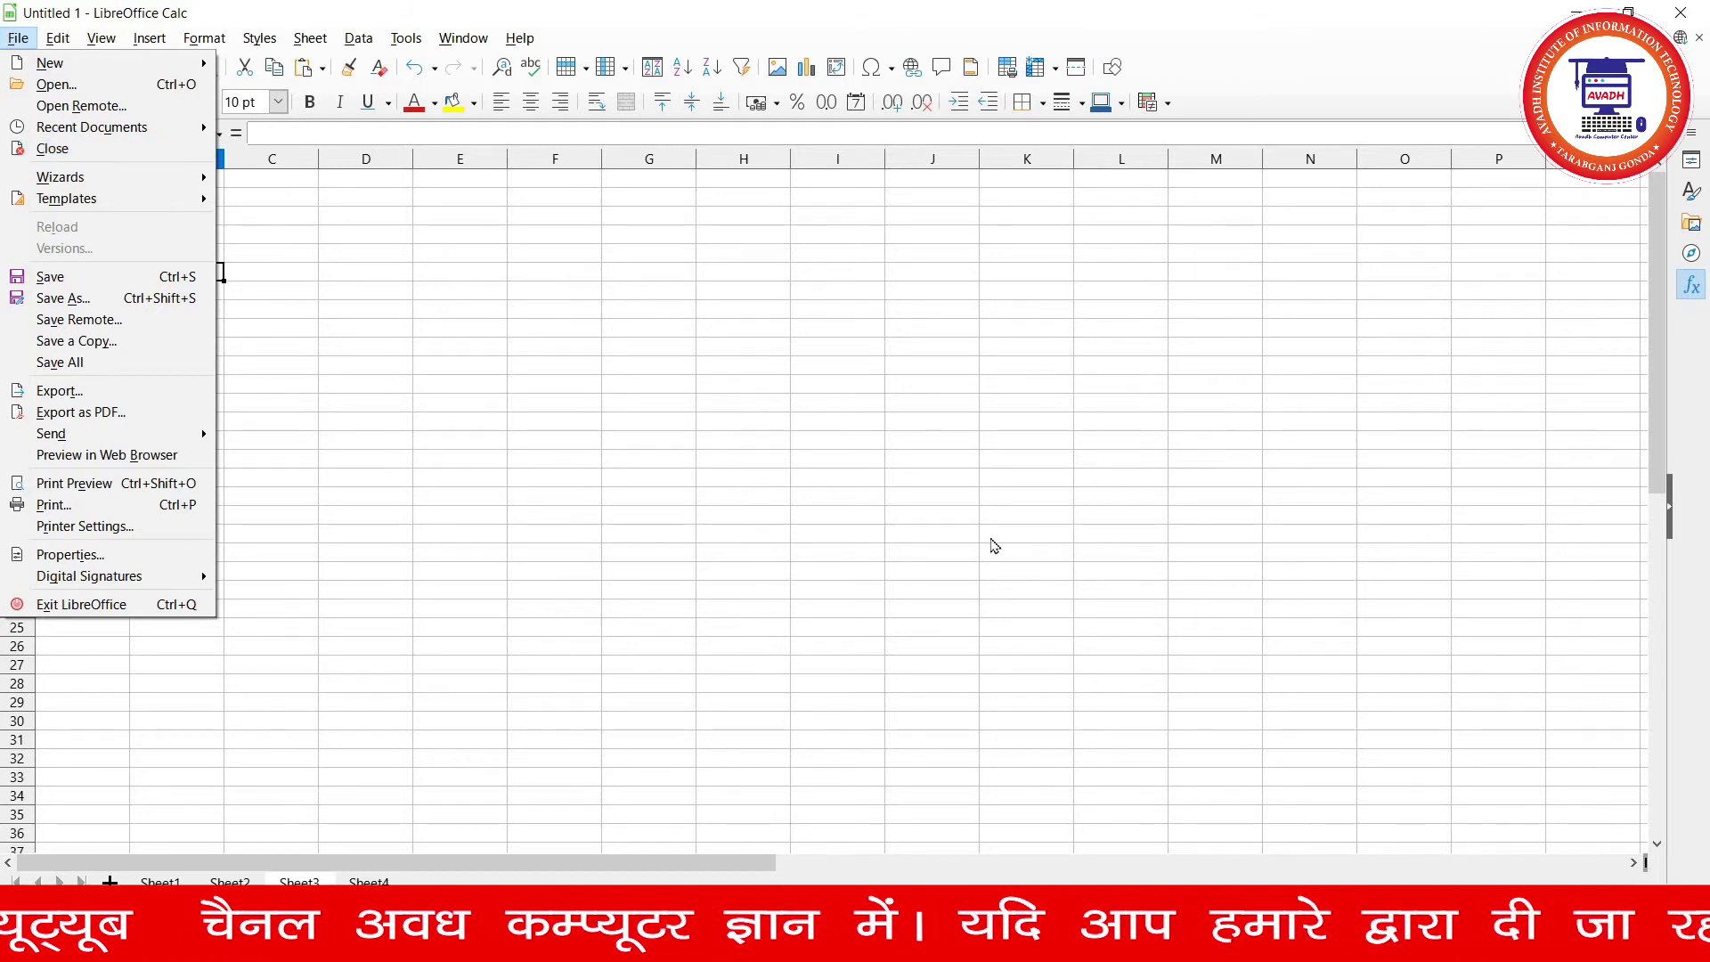
key("alt+t")
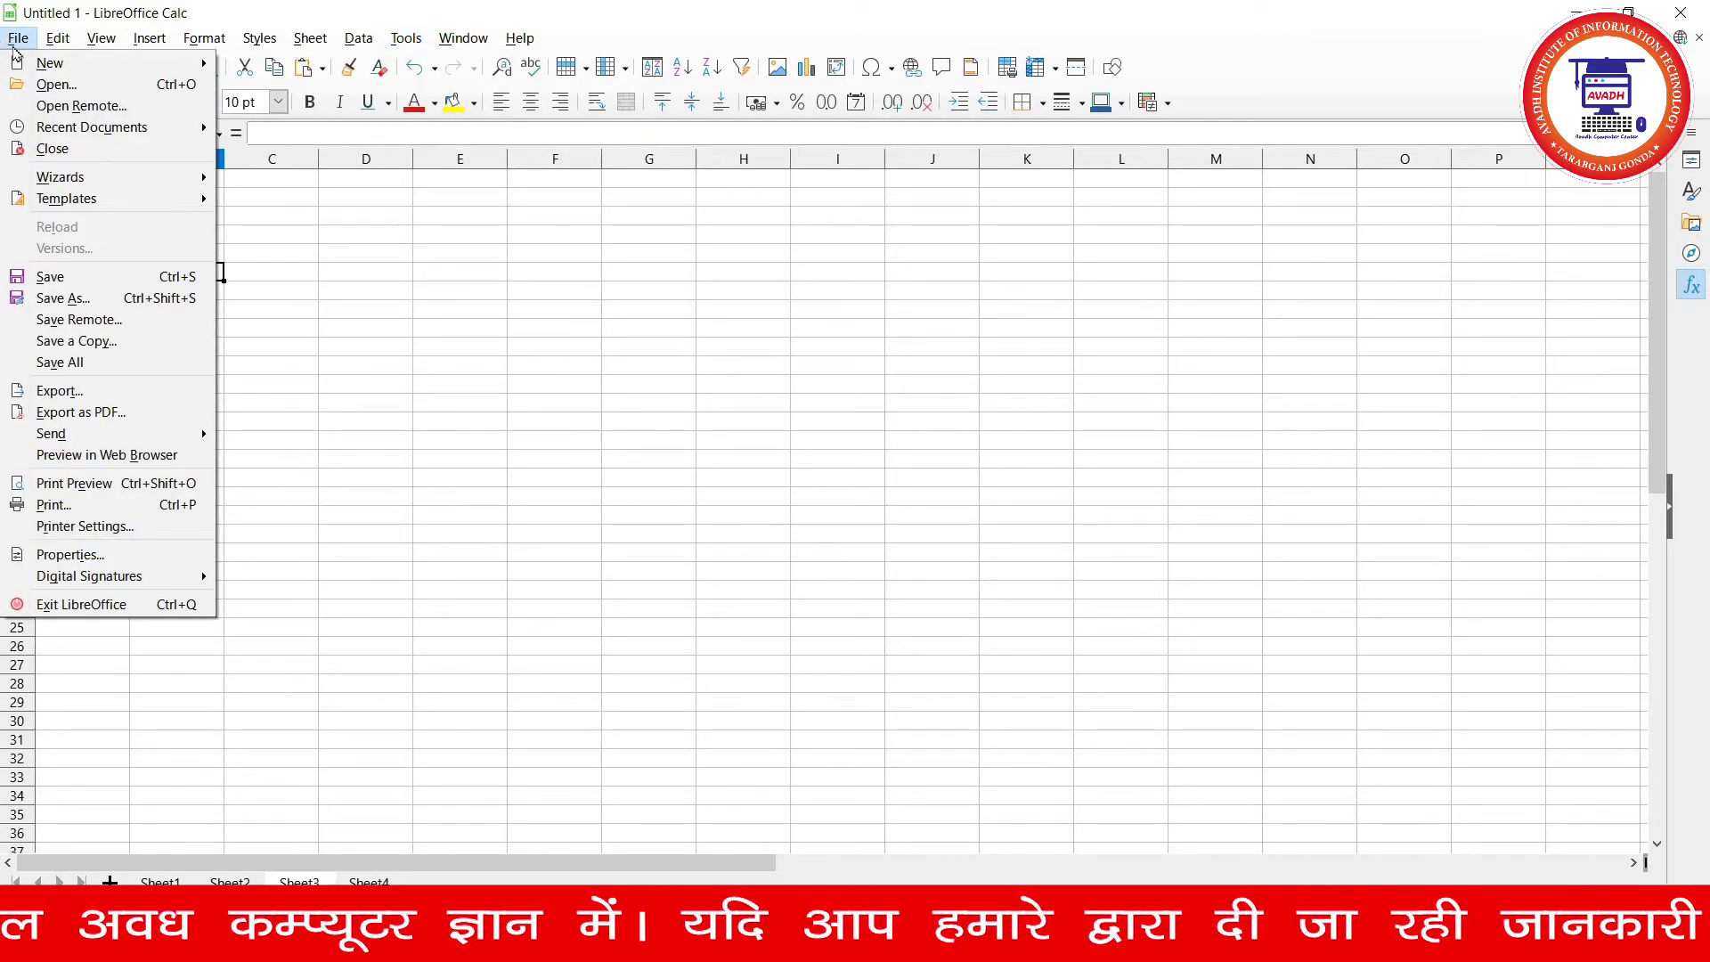
left_click(53, 145)
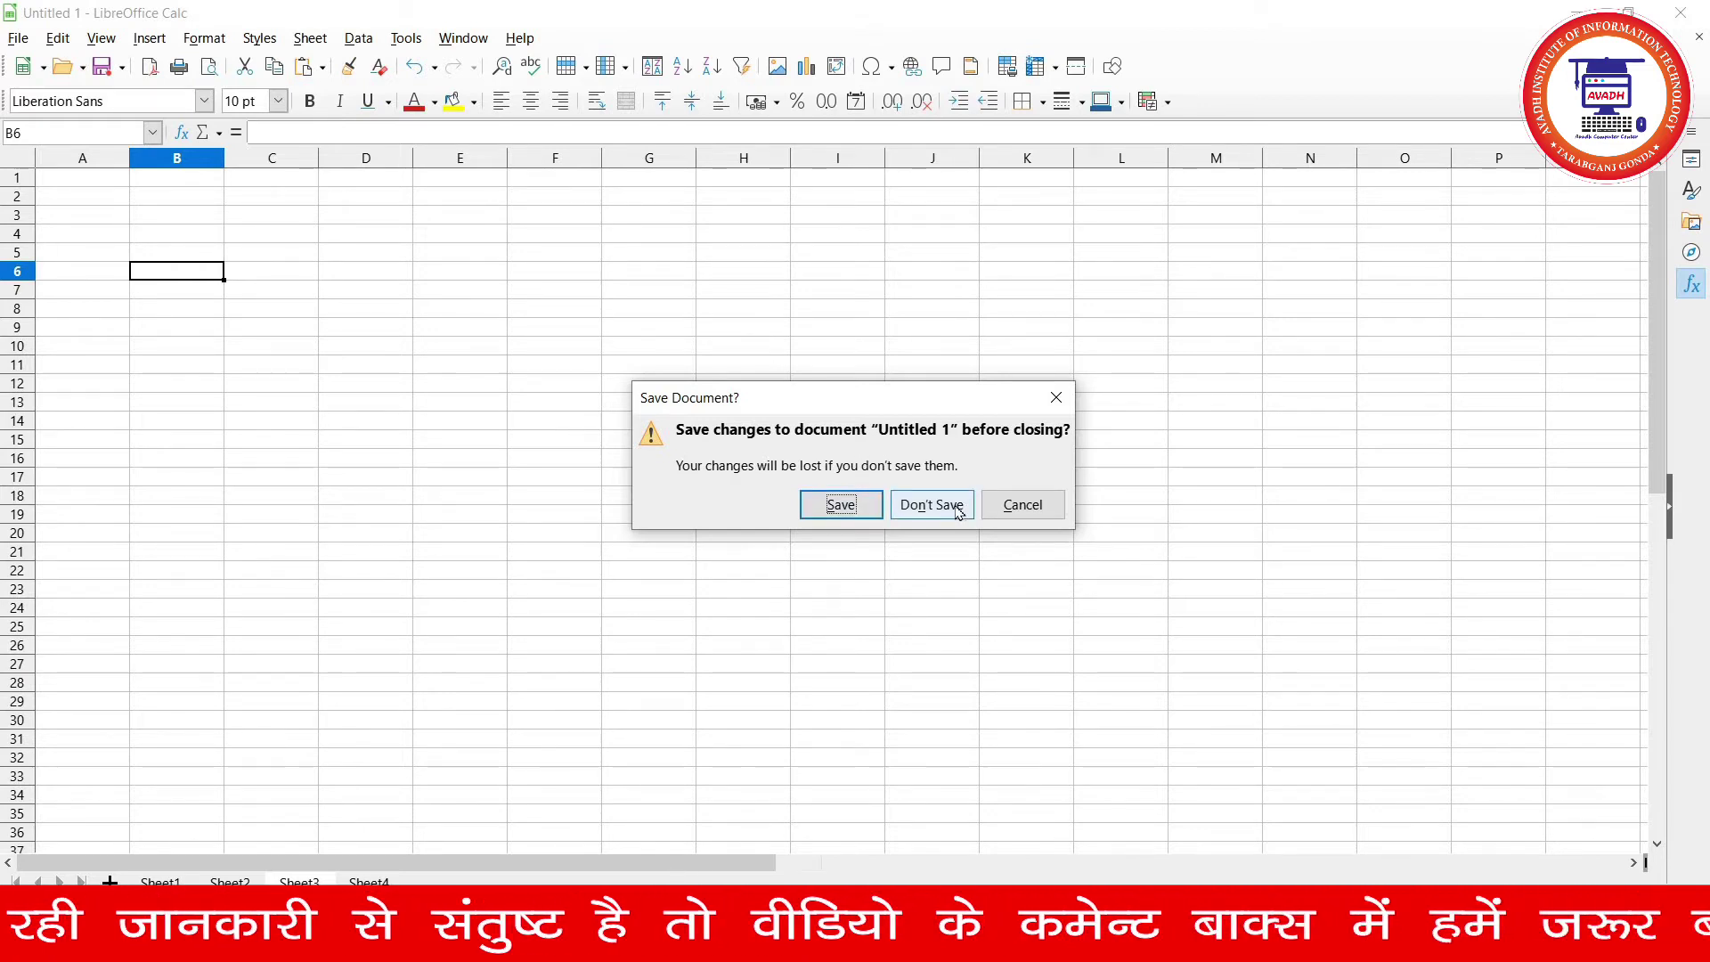
left_click(957, 512)
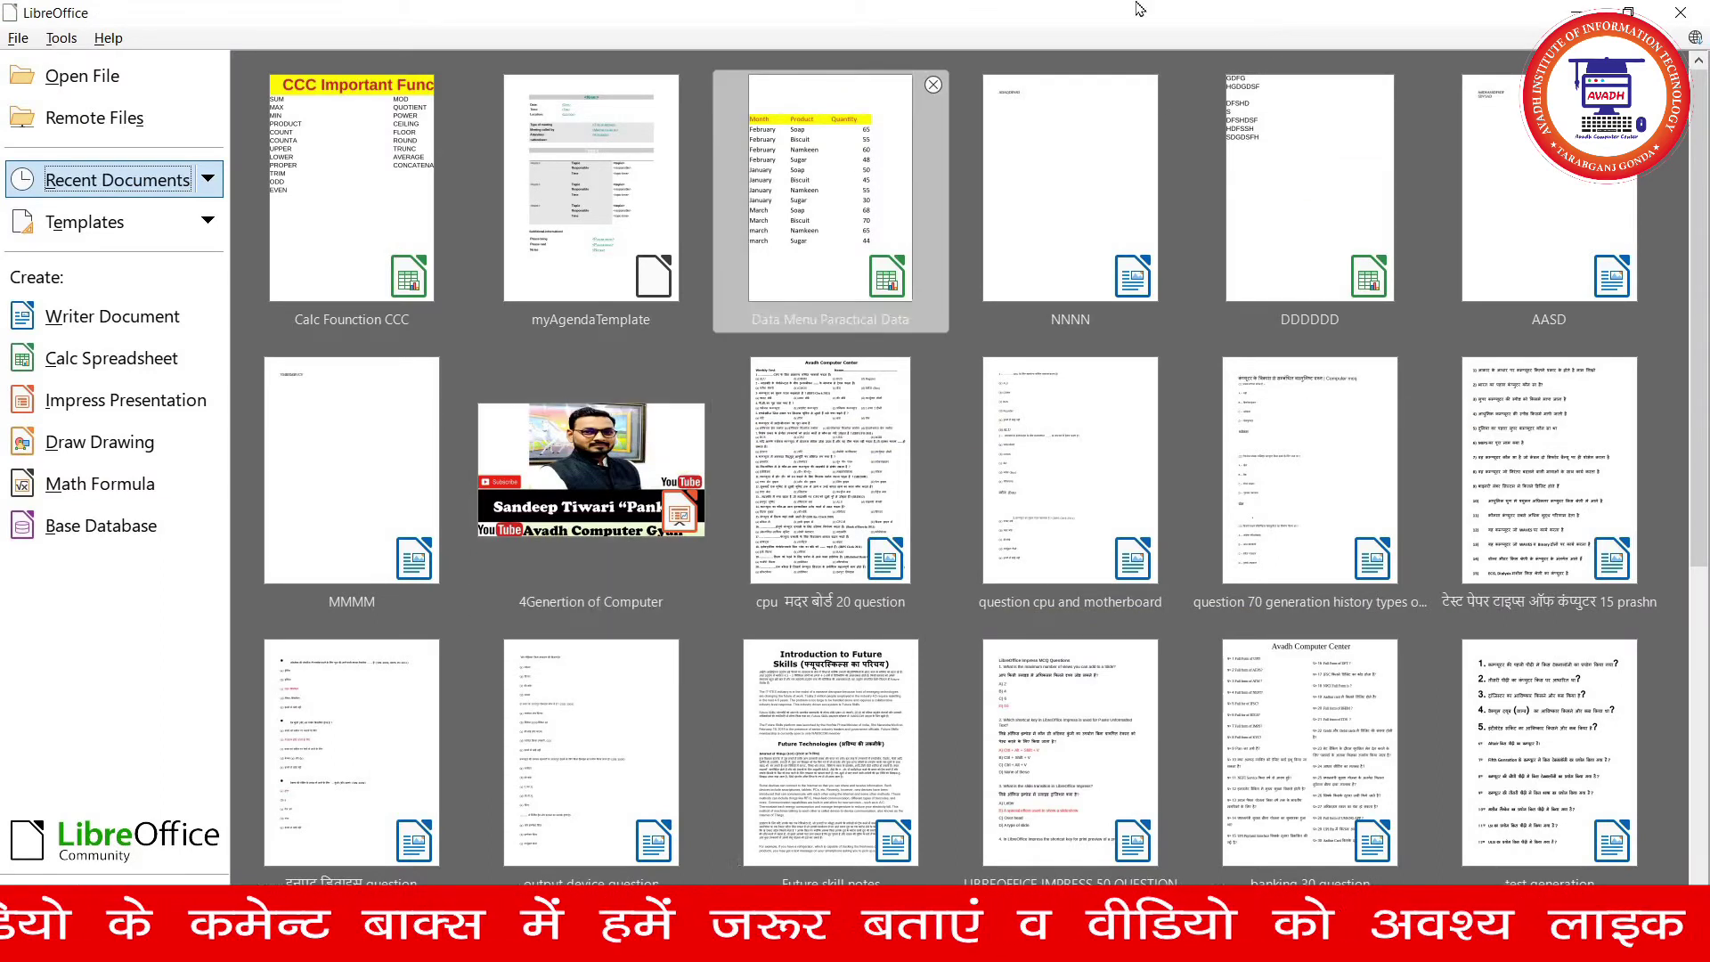
- Start a new blank Calc spreadsheet from the Start Center and open the File menu
left_click(111, 358)
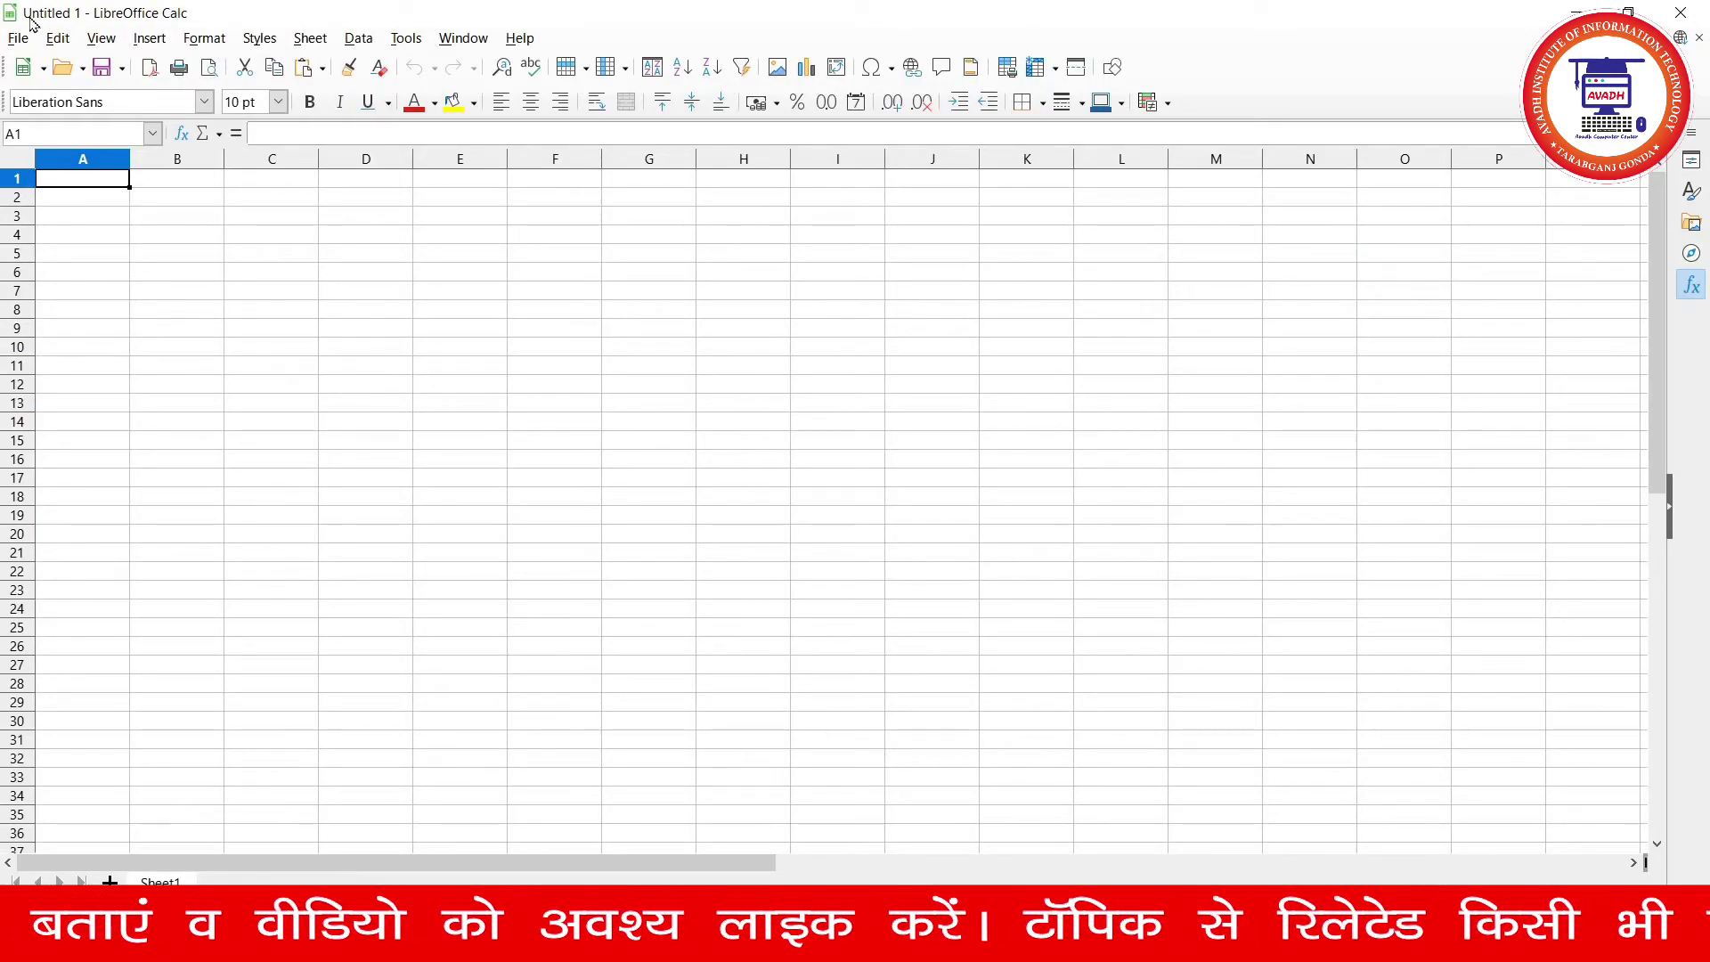
left_click(16, 38)
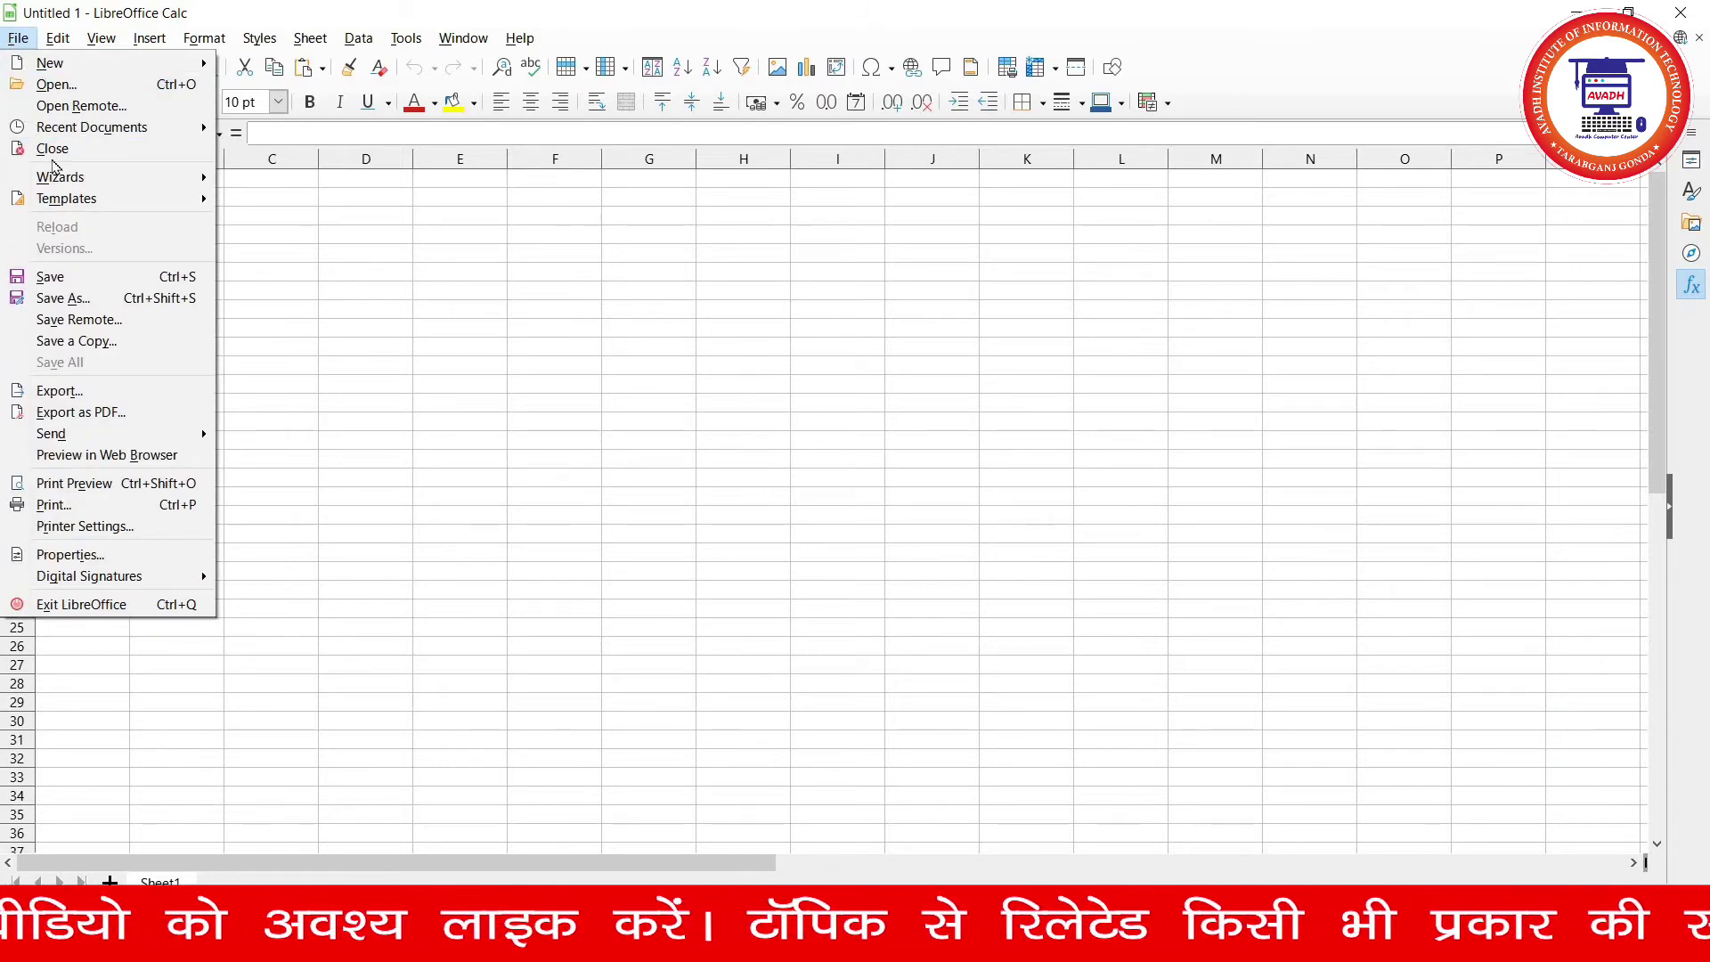
mouse_move(61, 176)
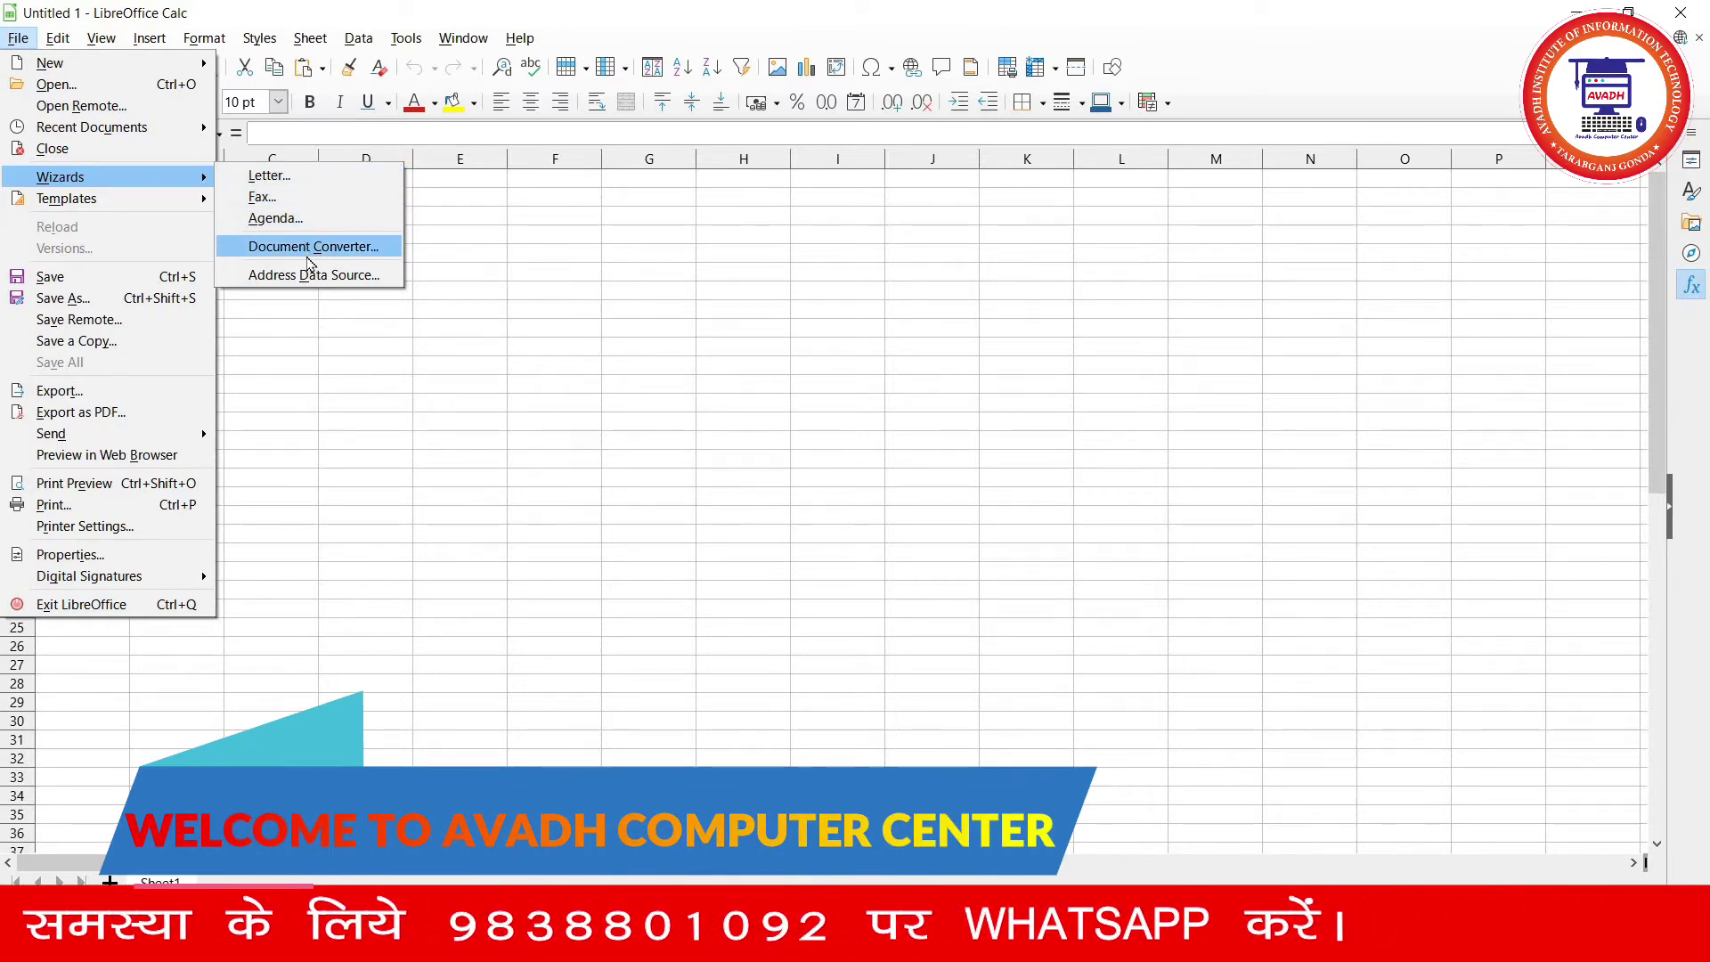
- Launch the Letter Wizard and choose the Elegant page design instead of Modern
left_click(267, 175)
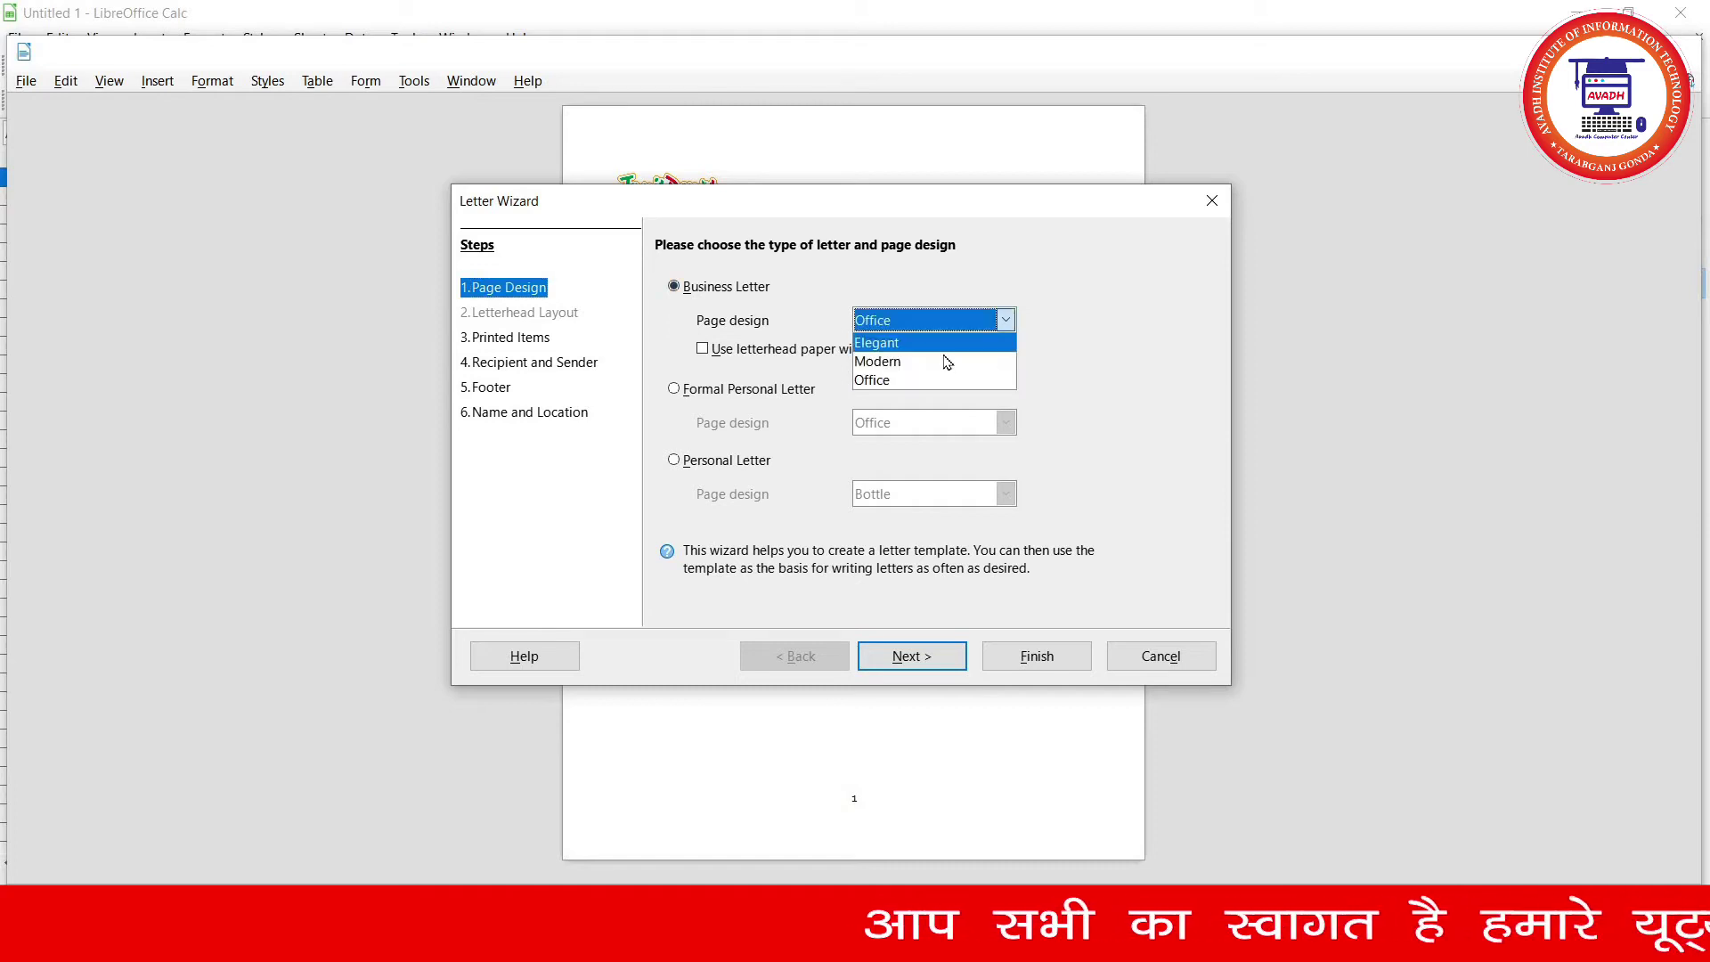
left_click_drag(802, 198, 125, 343)
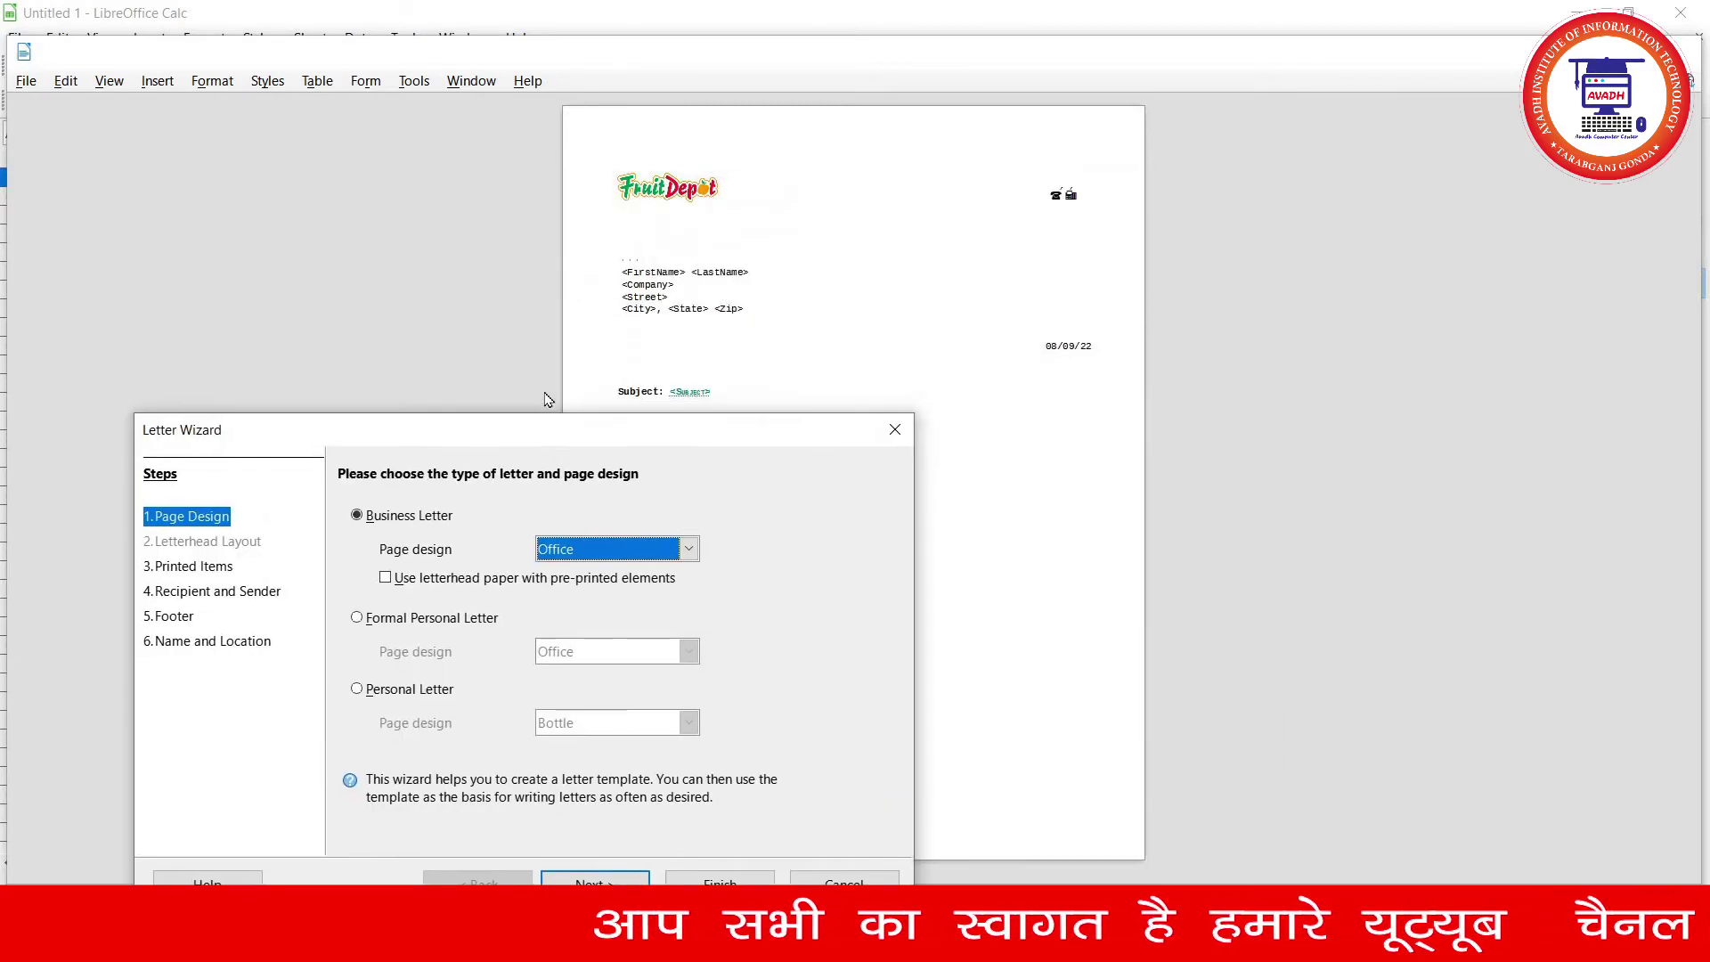
left_click(599, 463)
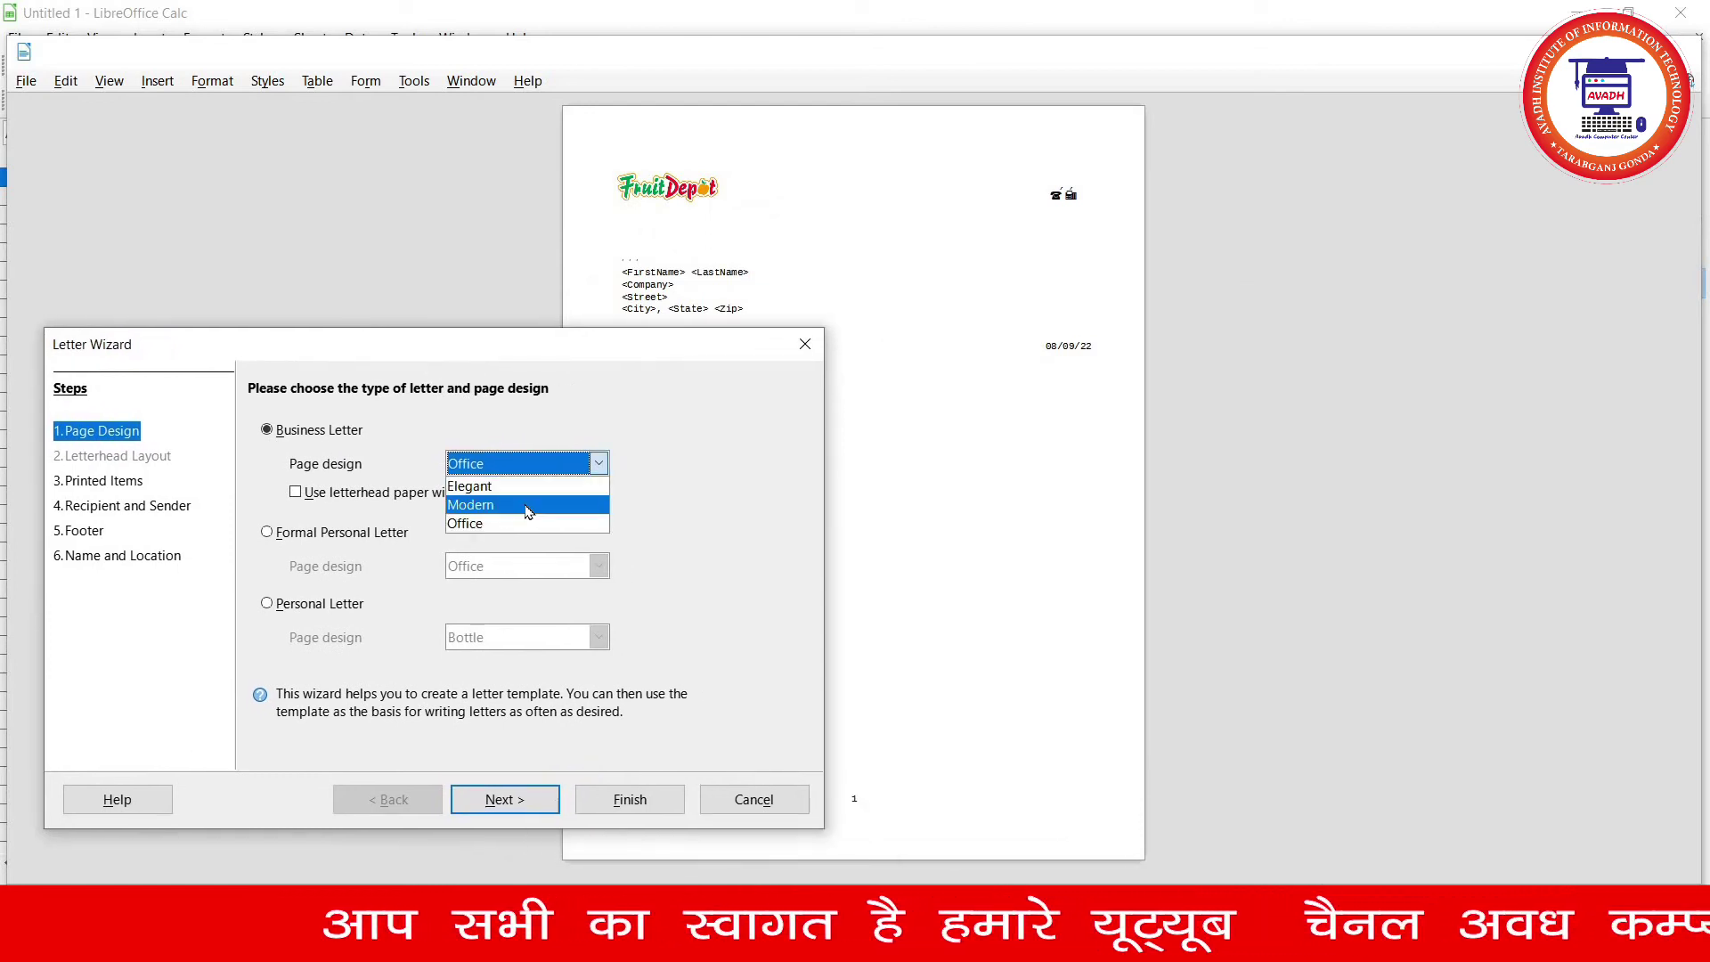
left_click(528, 504)
left_click(516, 465)
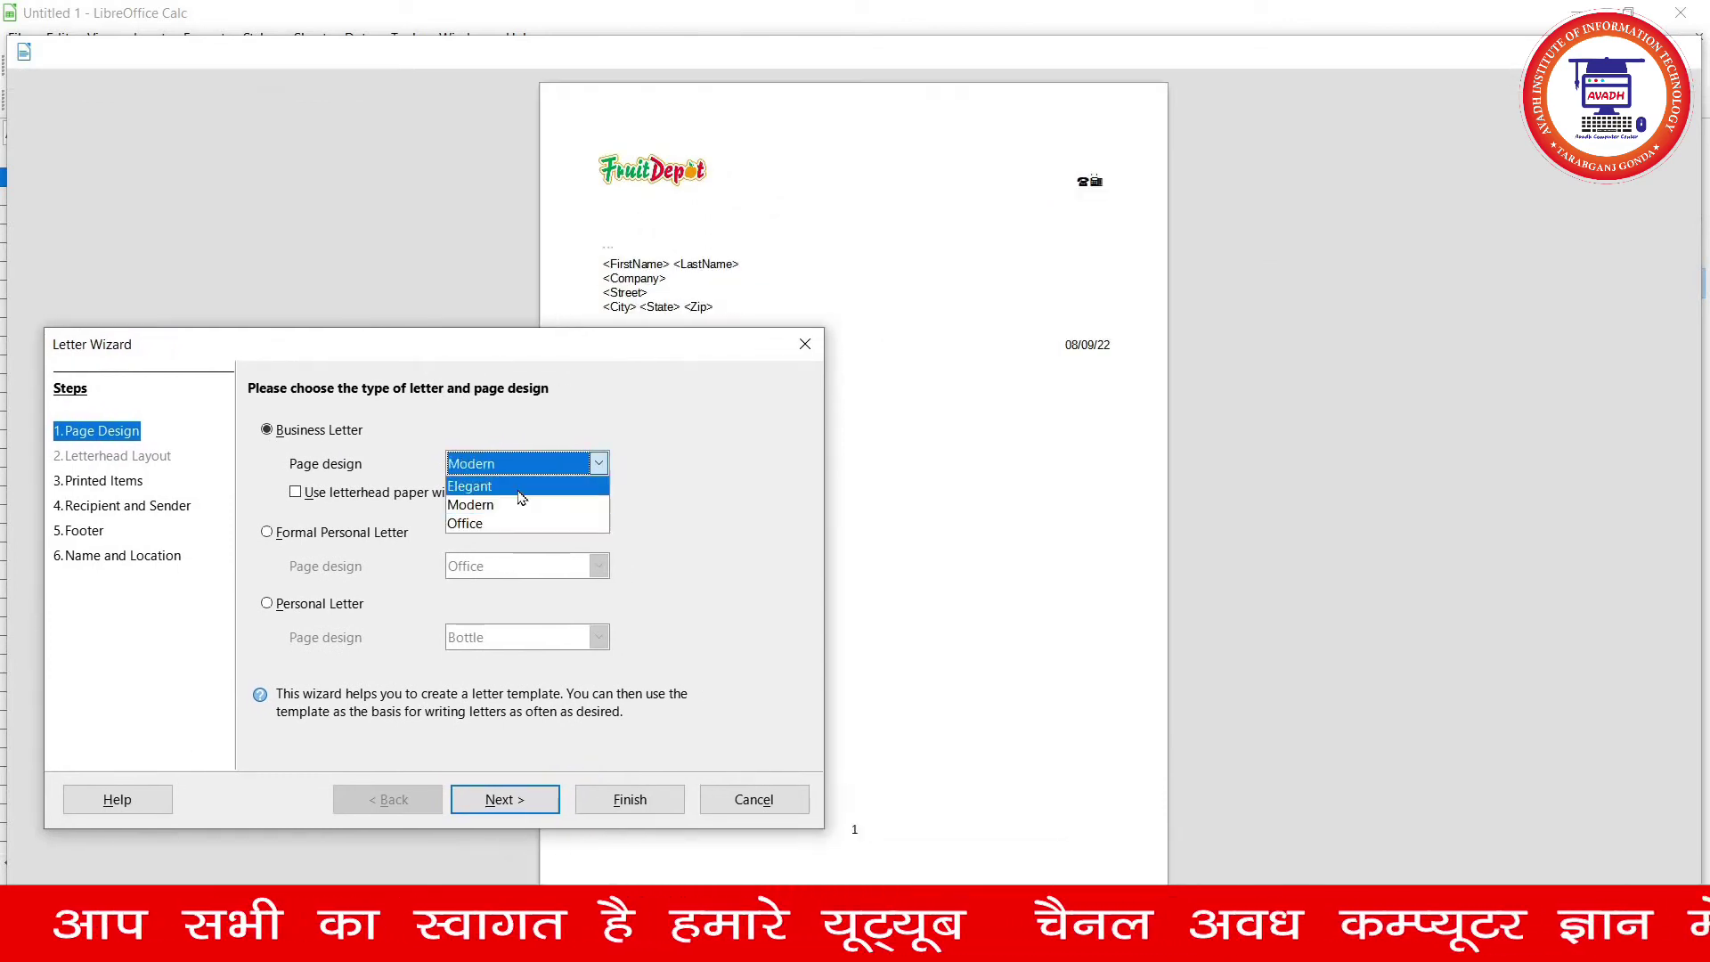
left_click(581, 499)
scroll(561, 463, "up", 1)
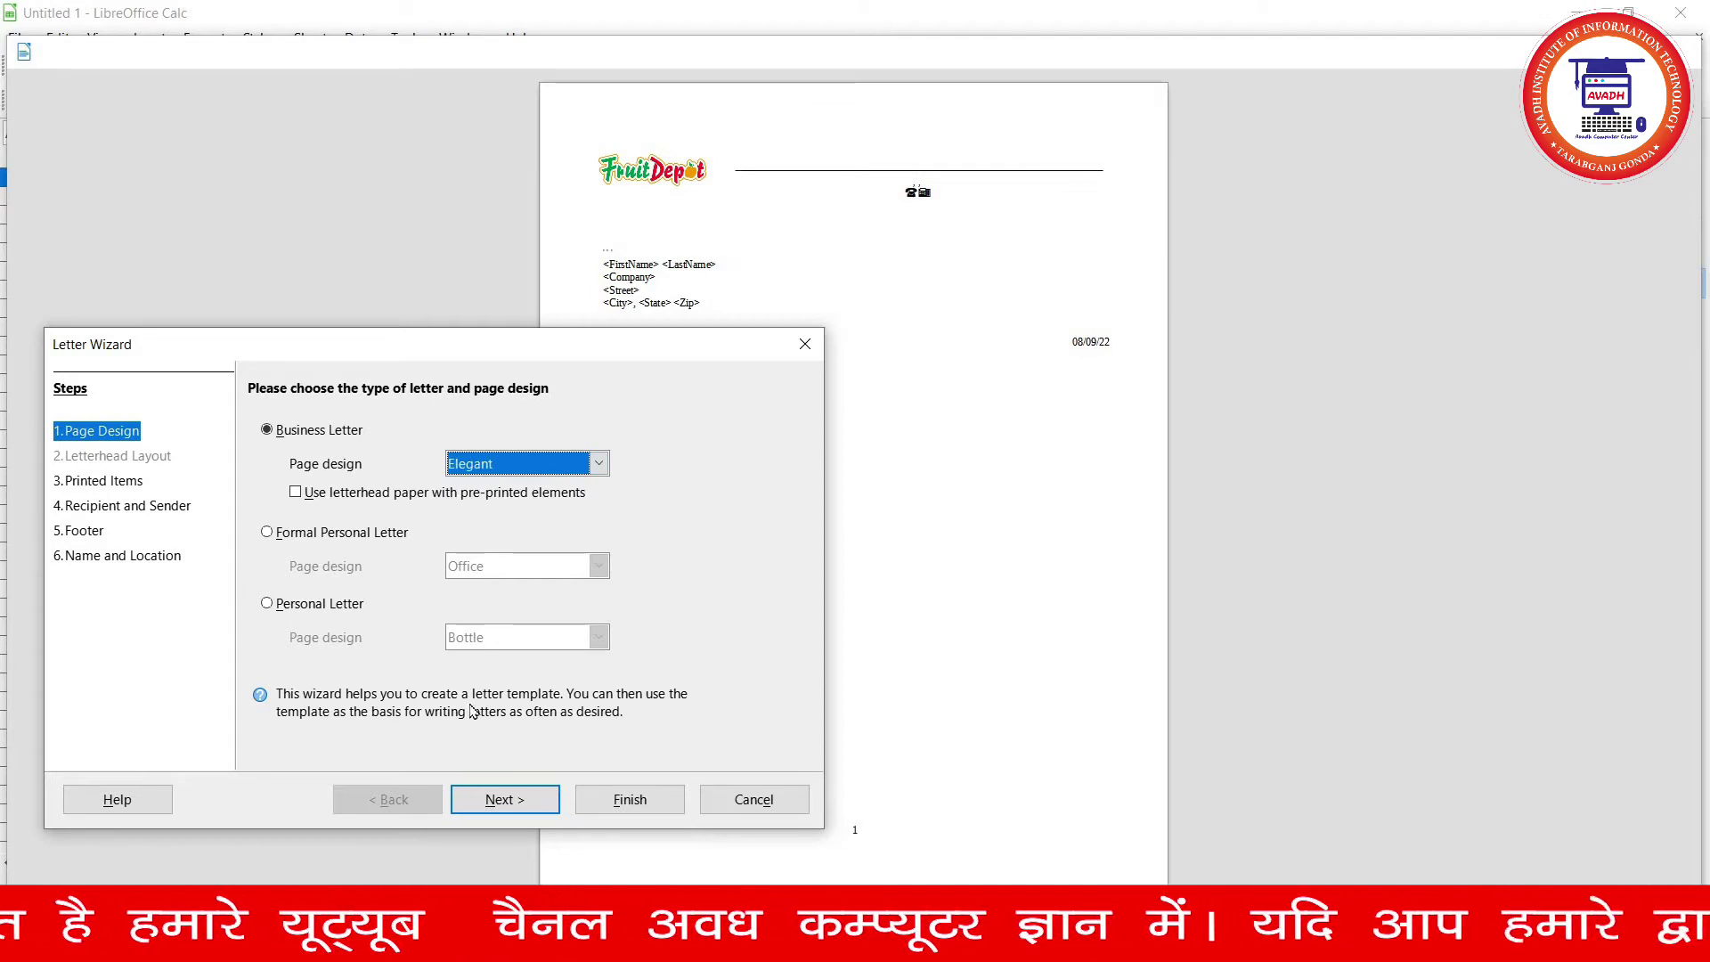
- Keep the FruitDepot logo and toggle the return address for window envelopes
left_click(503, 799)
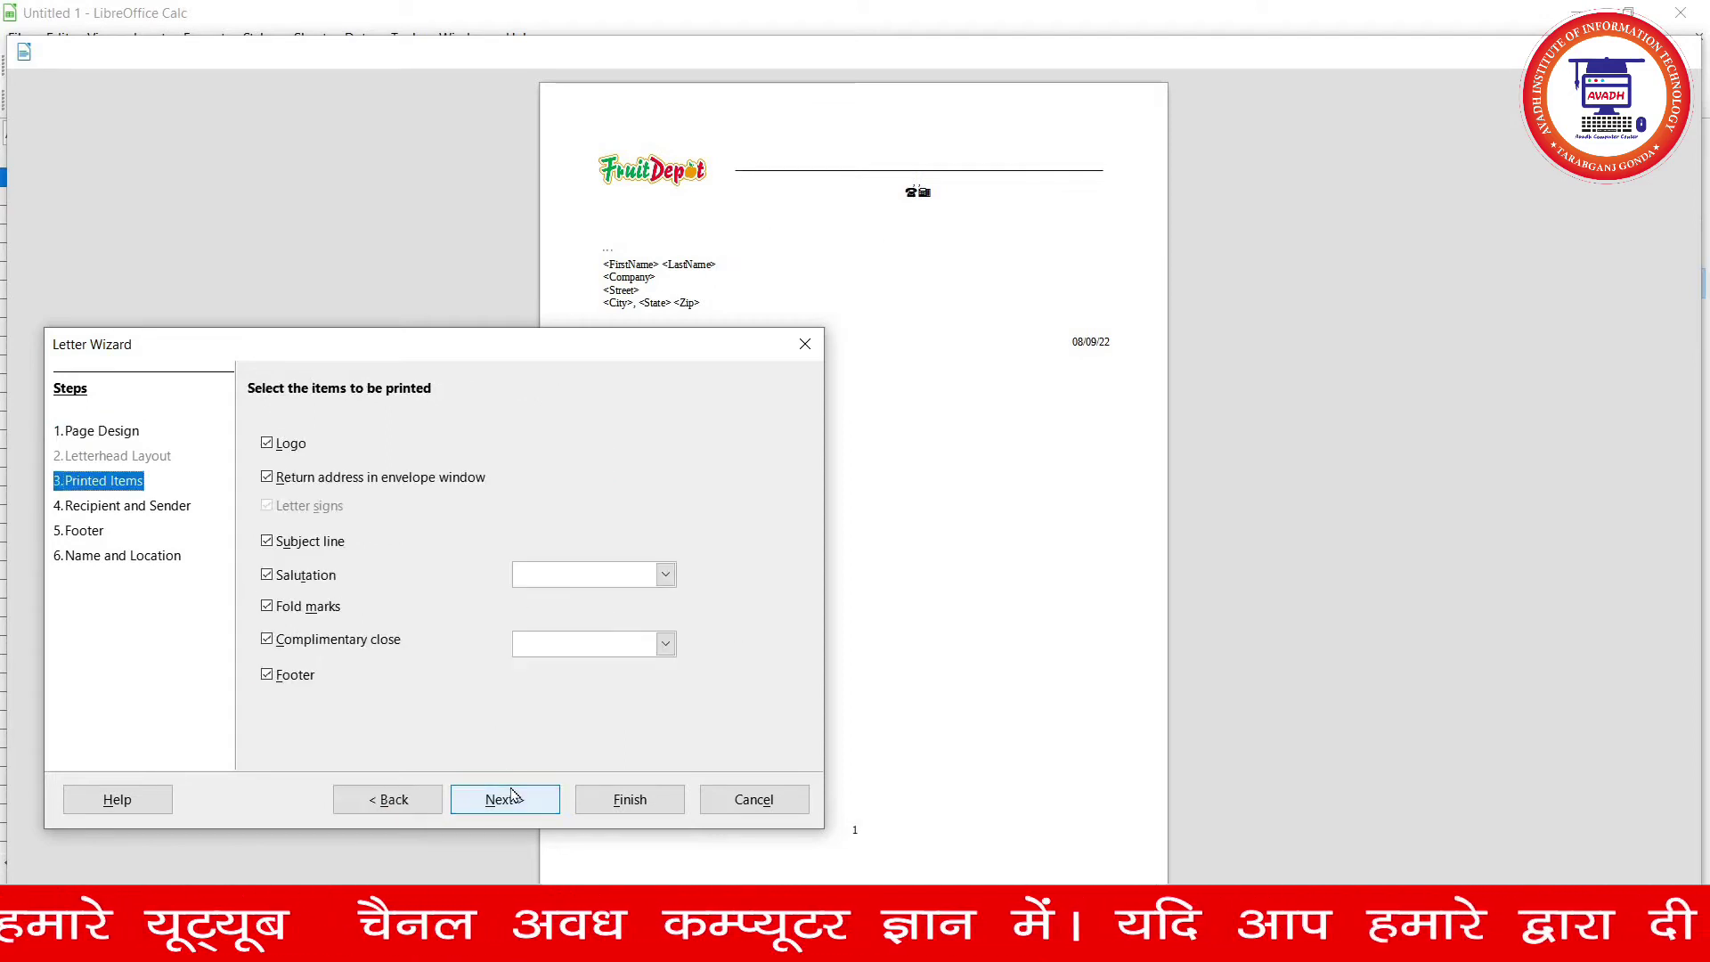
left_click(281, 450)
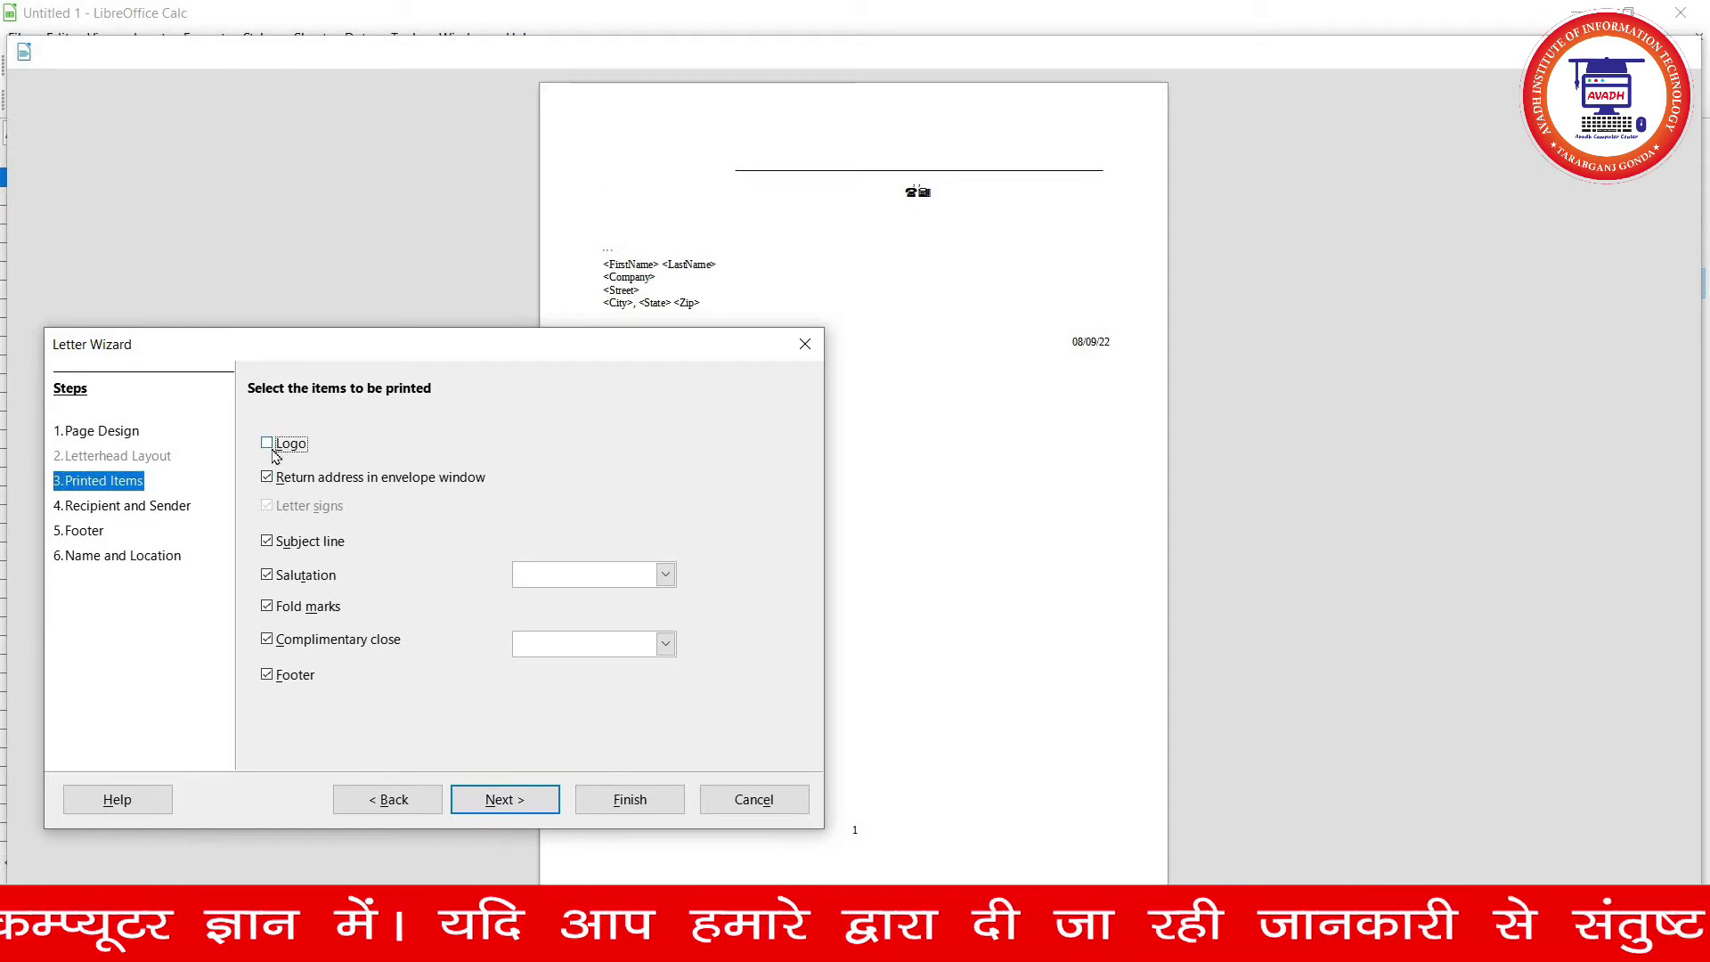
left_click(282, 450)
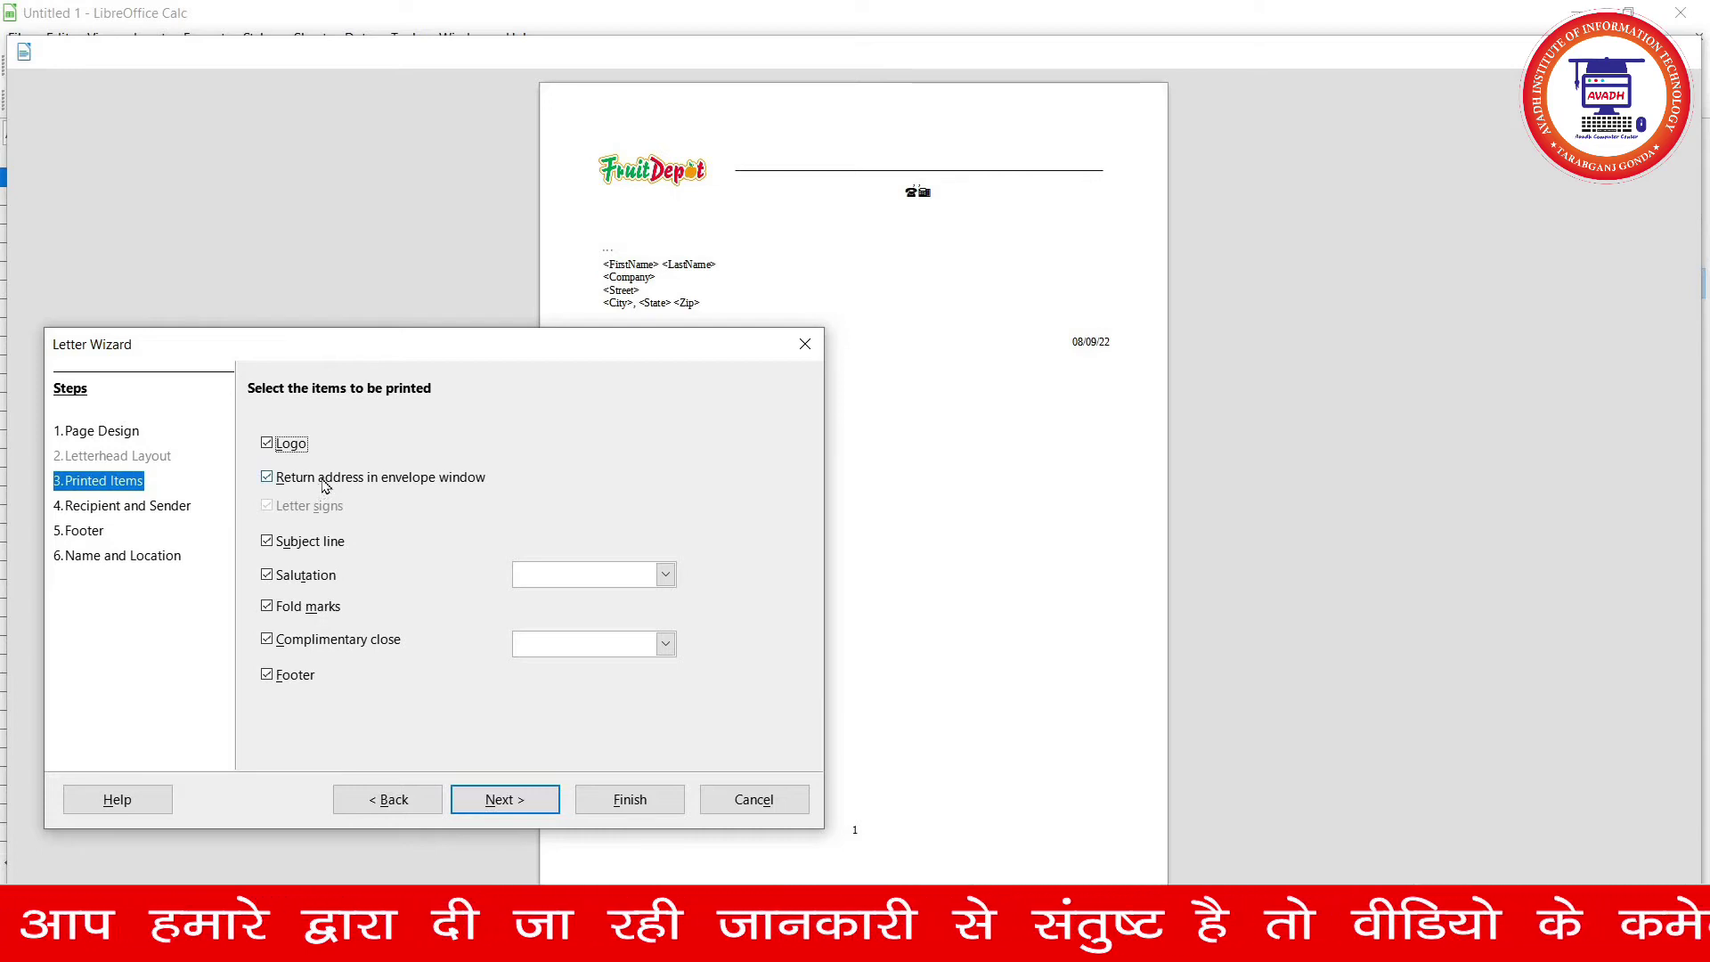
left_click(325, 480)
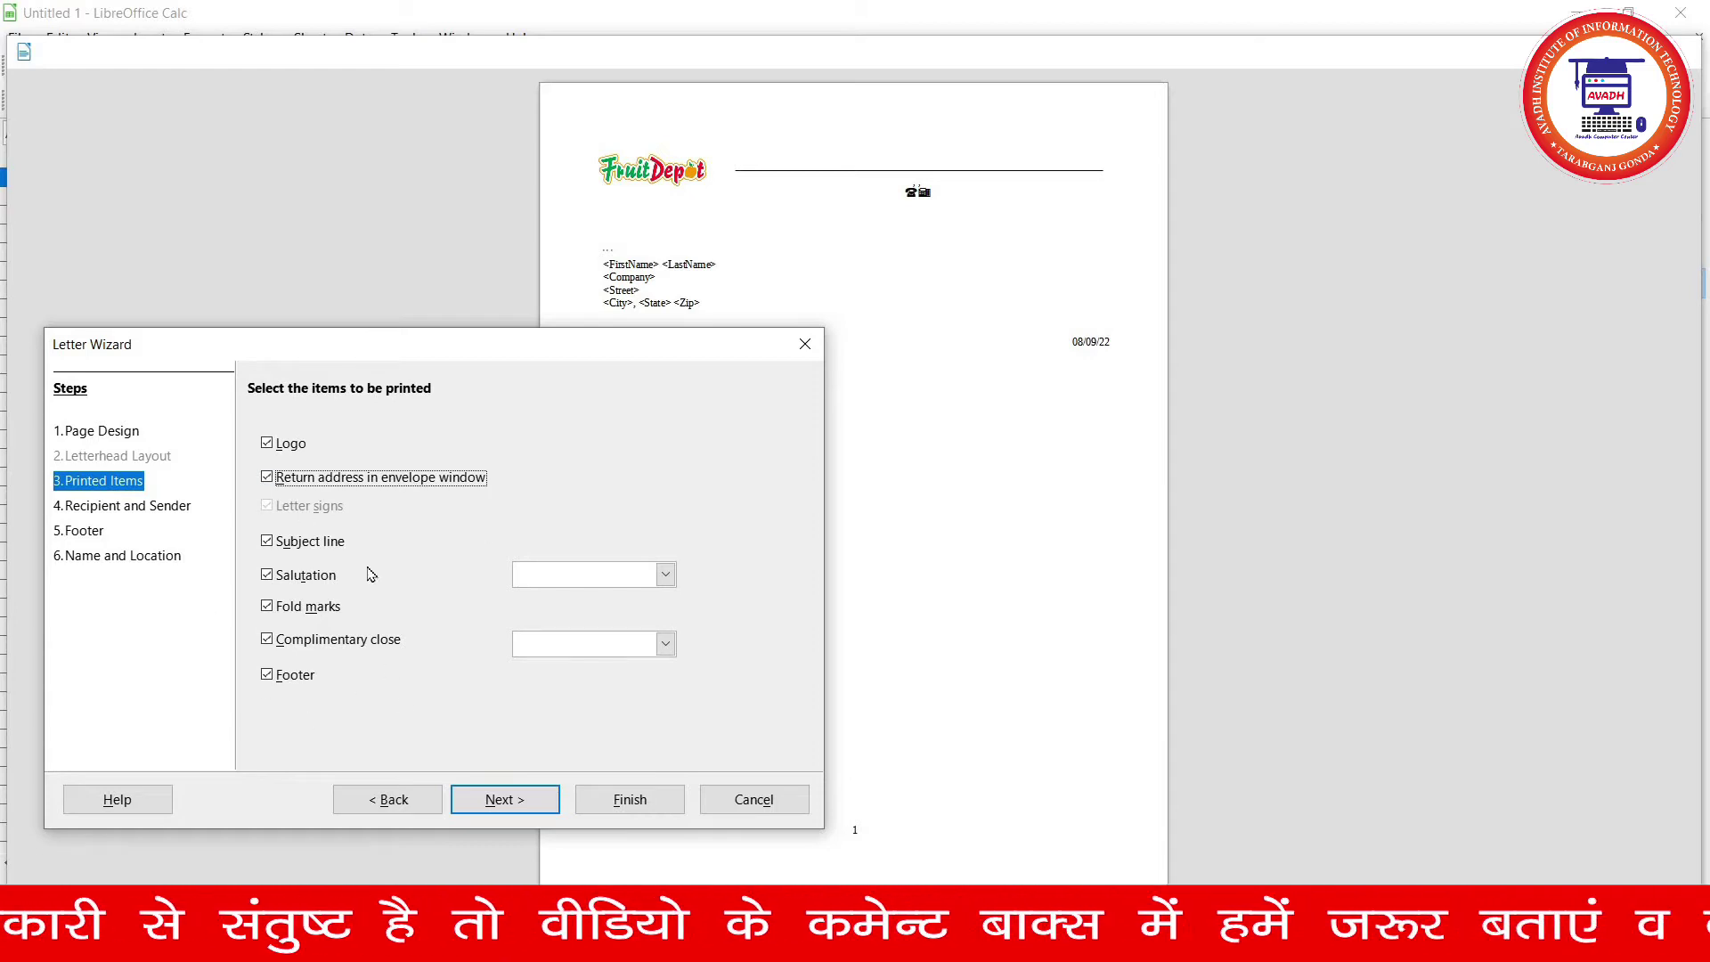
- Finish the wizard, overwriting myLetterTemplate.ott, and enable the template's macros
left_click(521, 803)
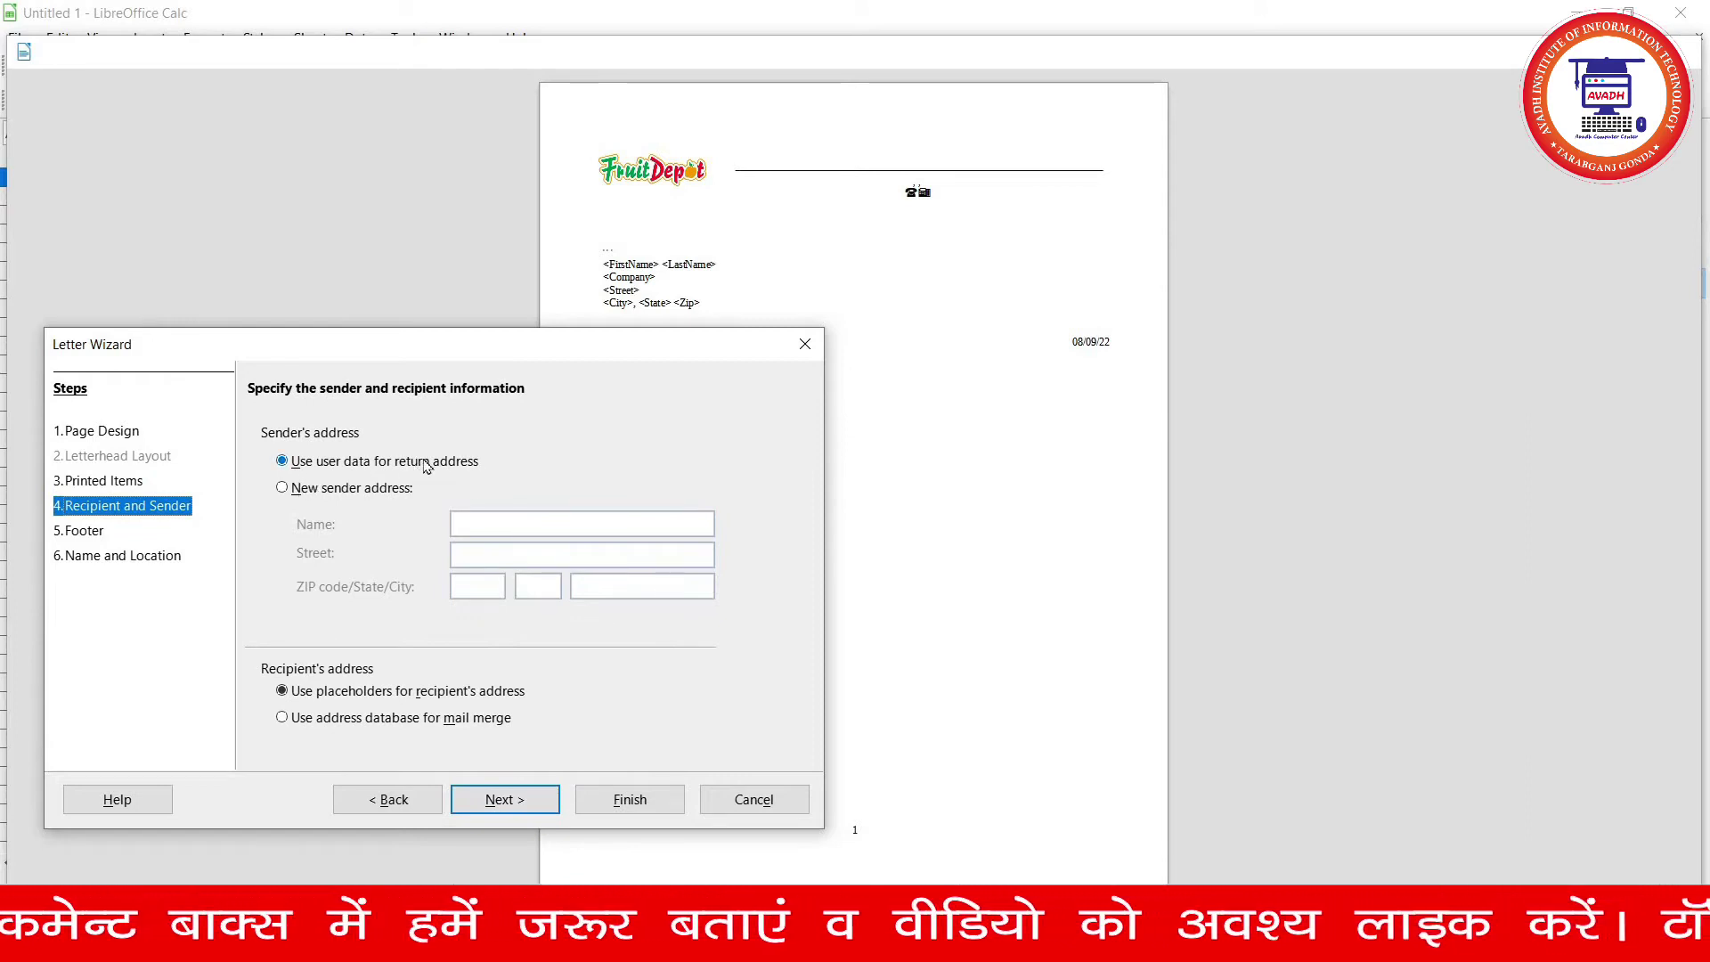
left_click(531, 805)
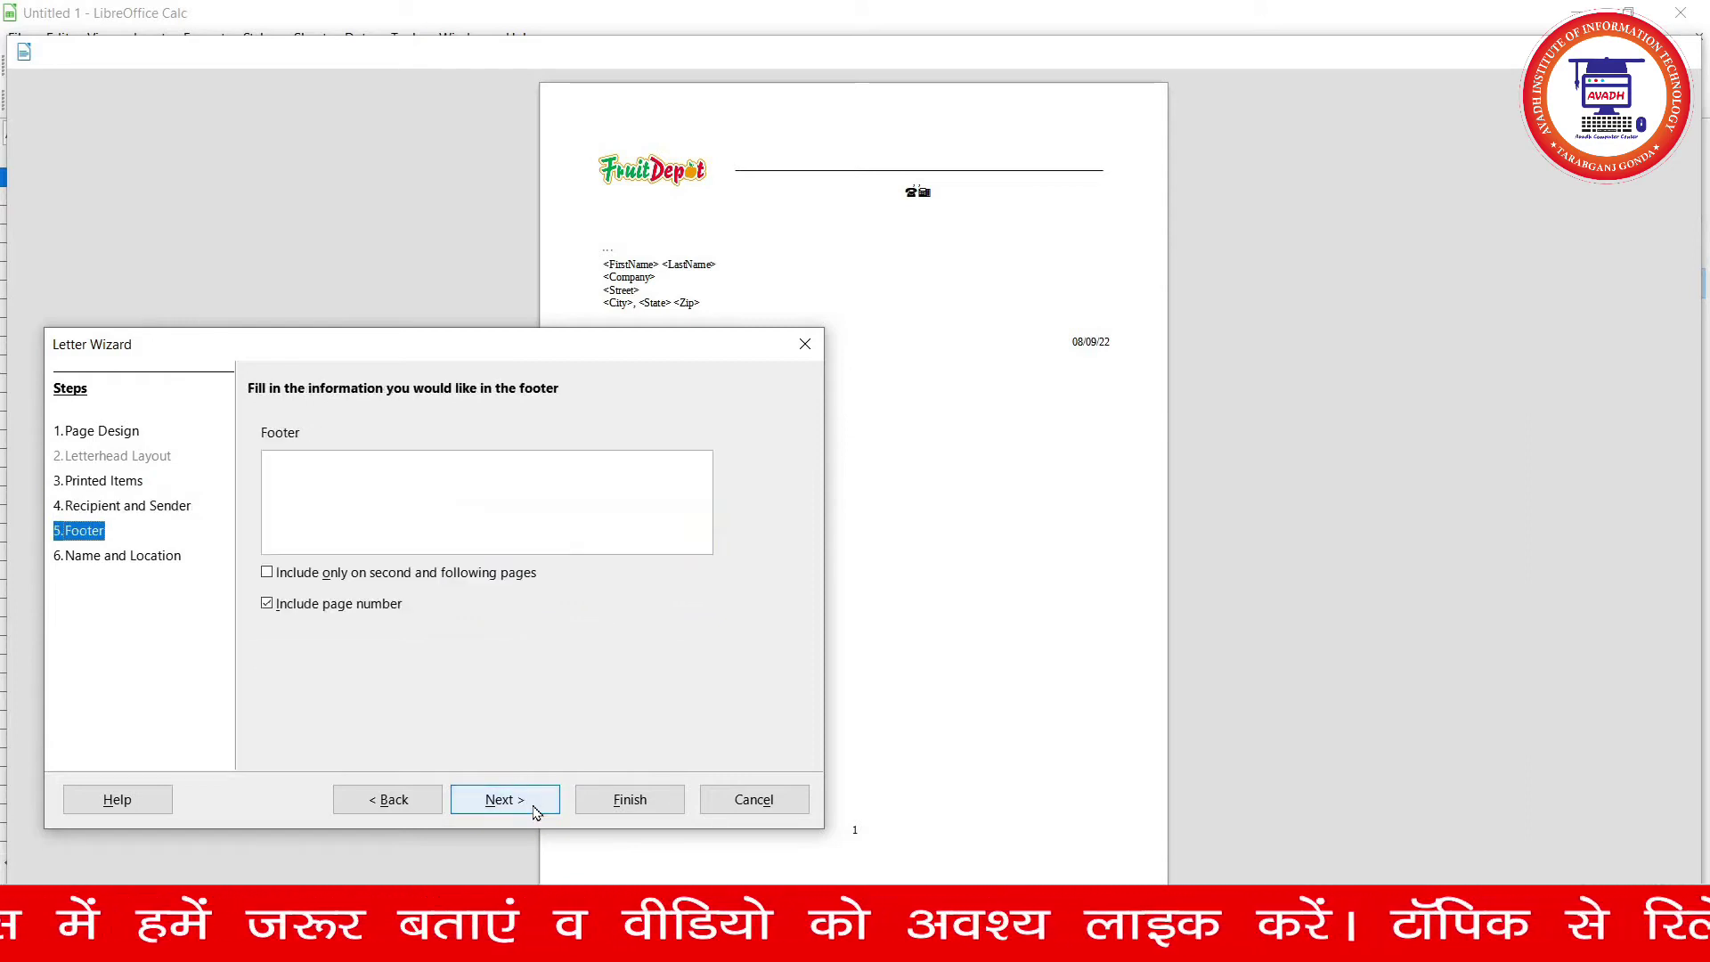
left_click(537, 806)
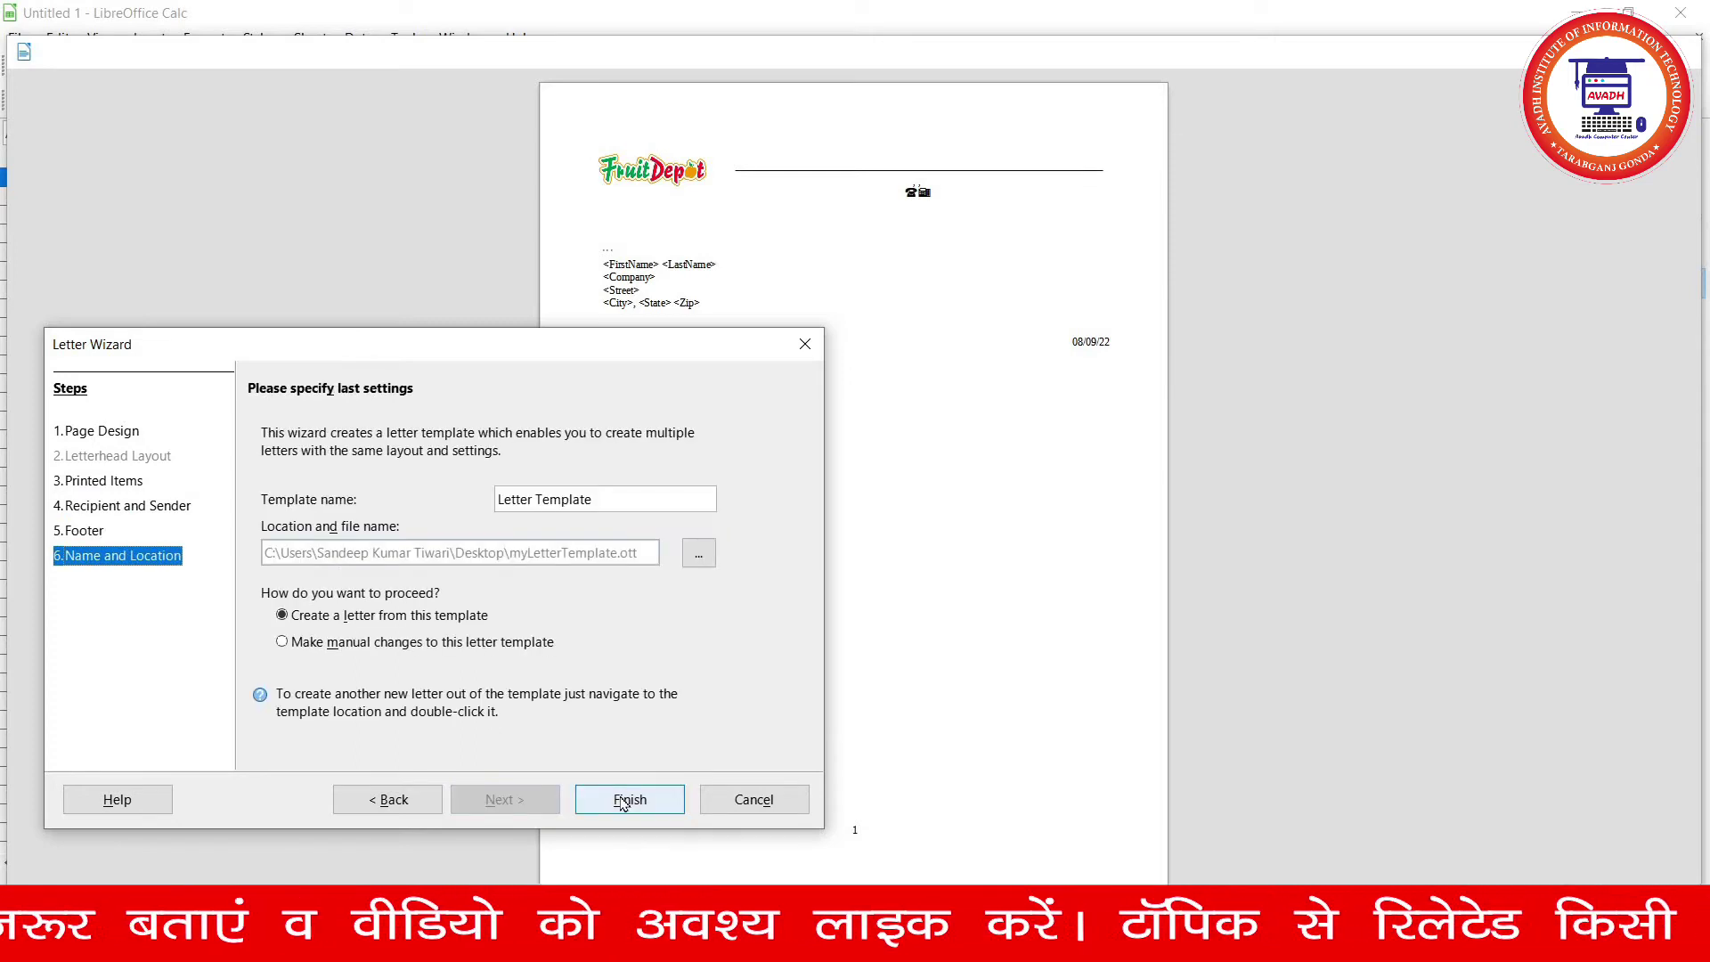
left_click(627, 799)
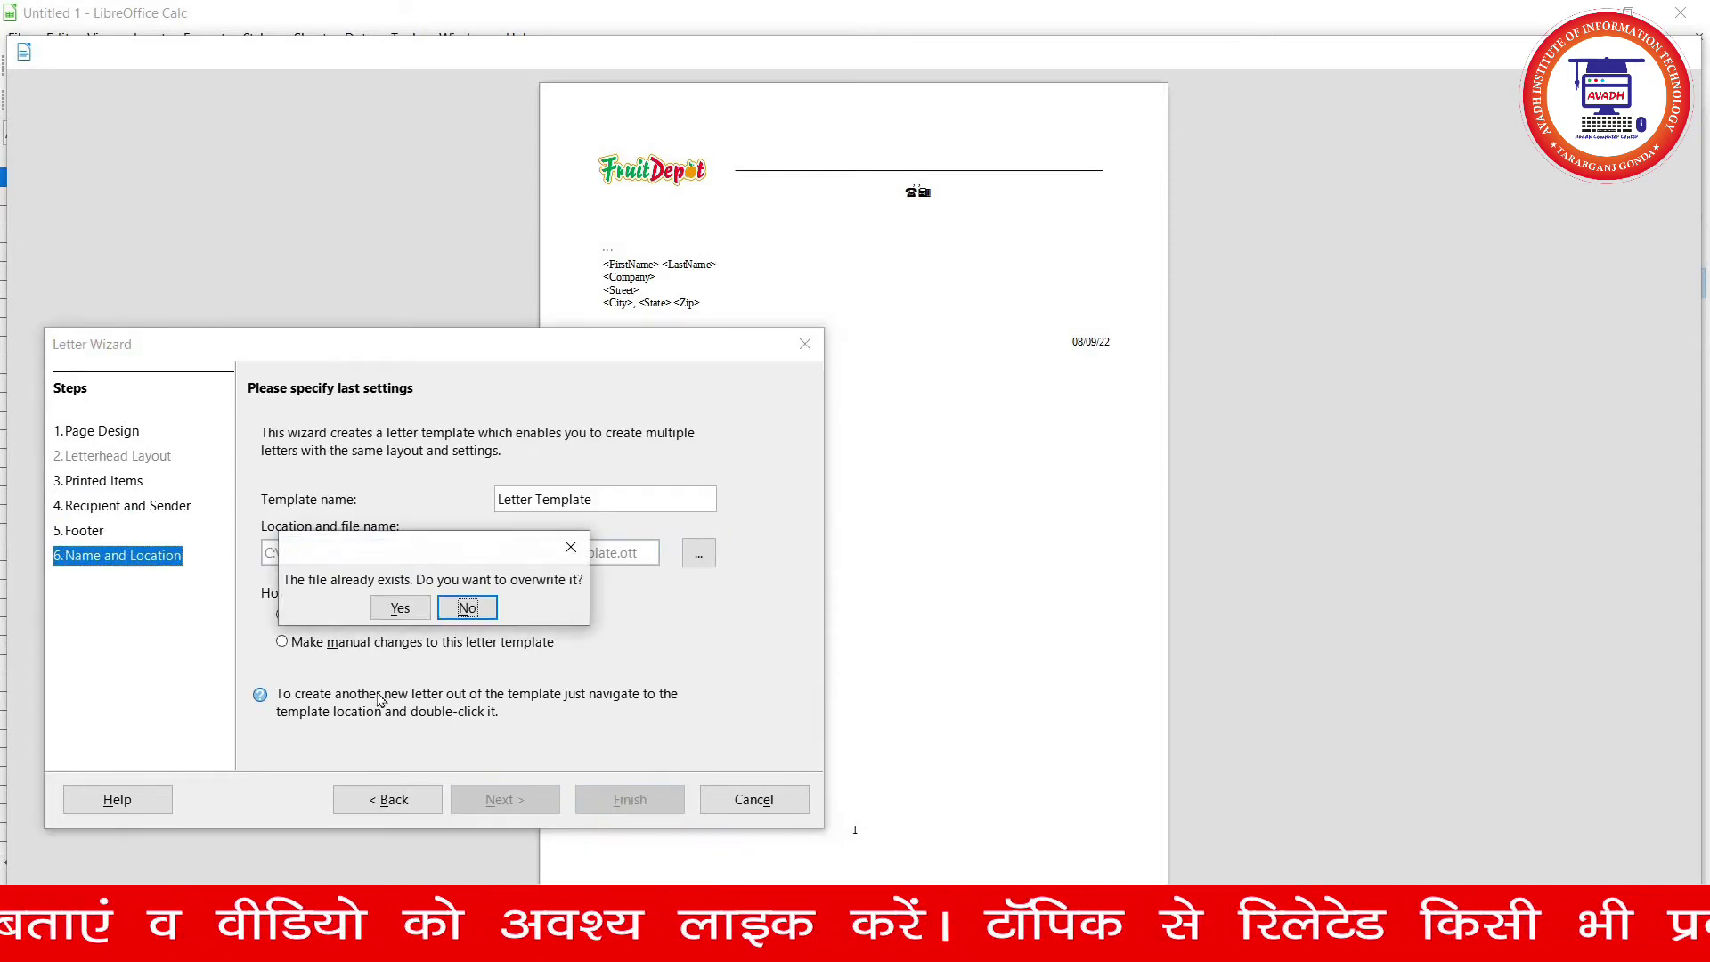
left_click(401, 608)
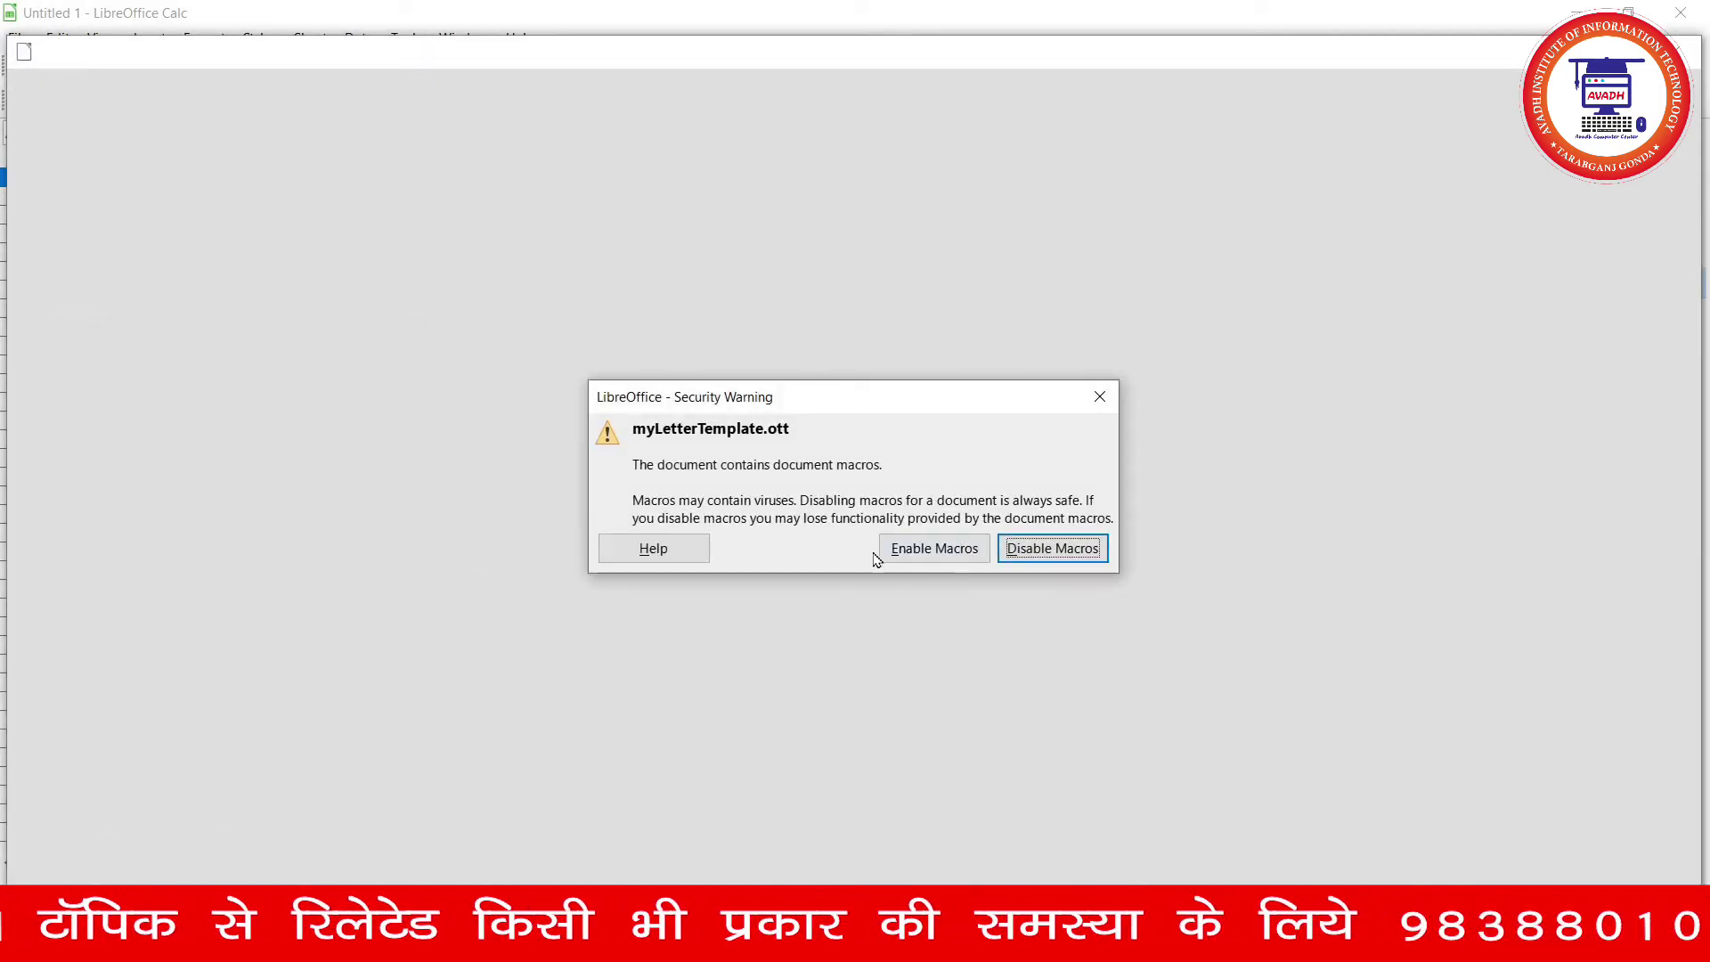
left_click(910, 558)
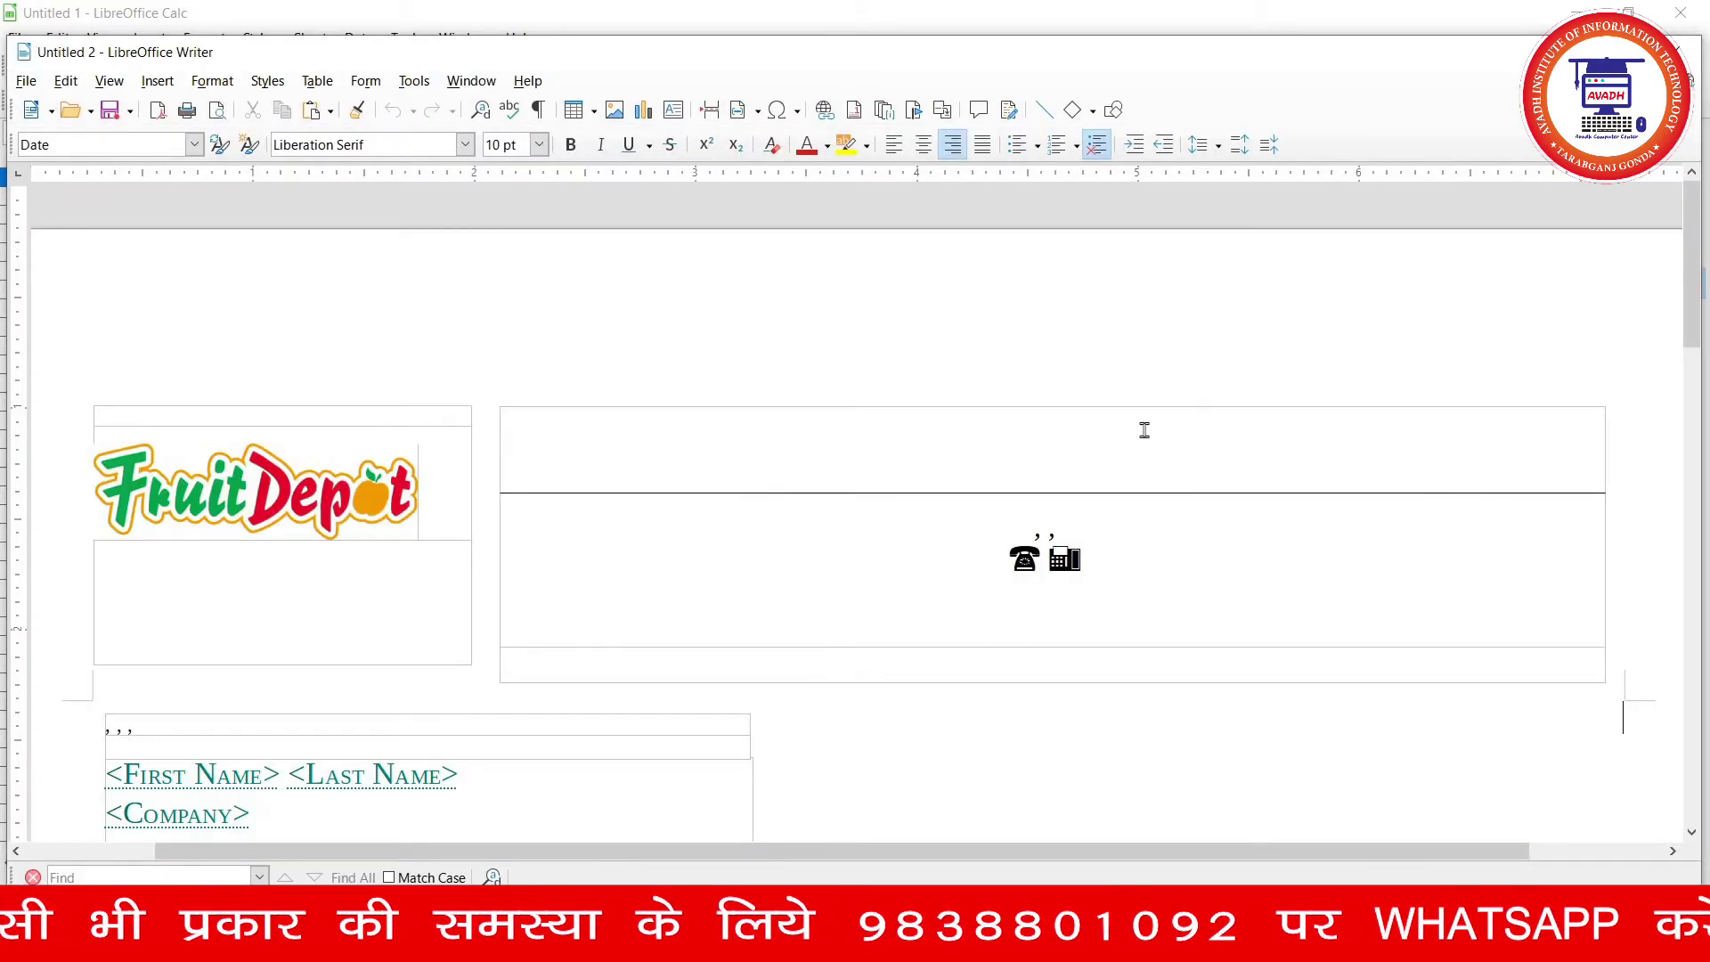
- Scroll through the new Untitled 2 letter to review it
scroll(1332, 383, "down", 2)
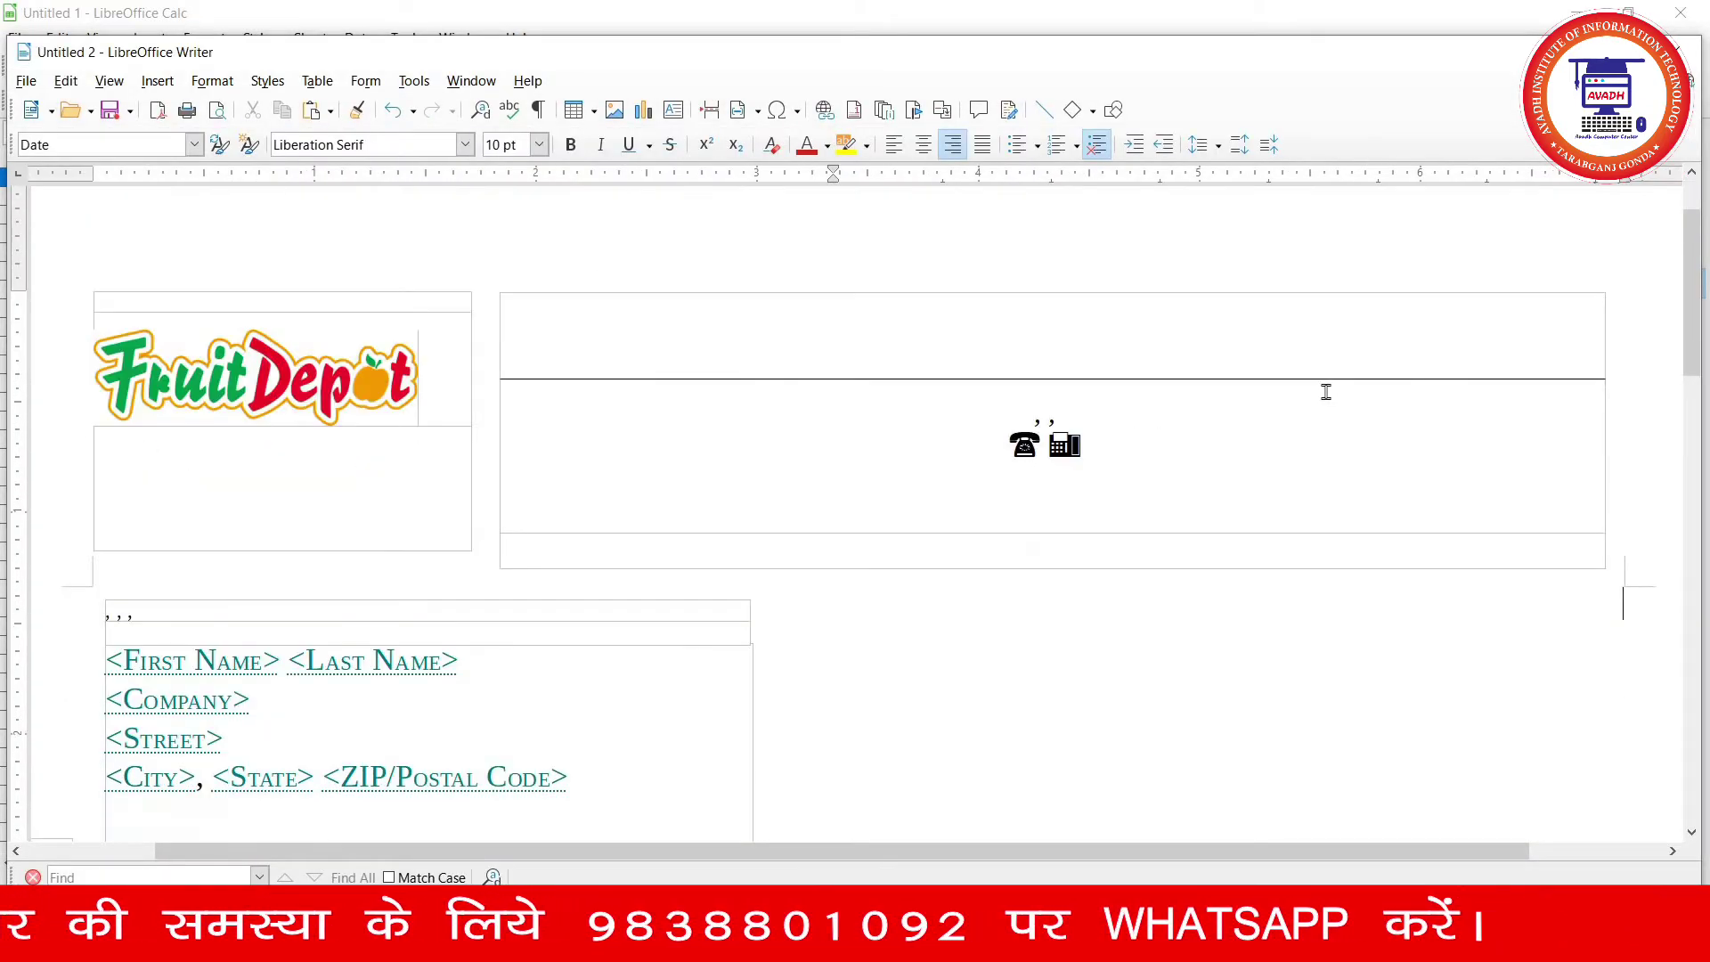
scroll(1326, 389, "down", 4)
scroll(1326, 392, "up", 6)
scroll(1324, 389, "down", 4)
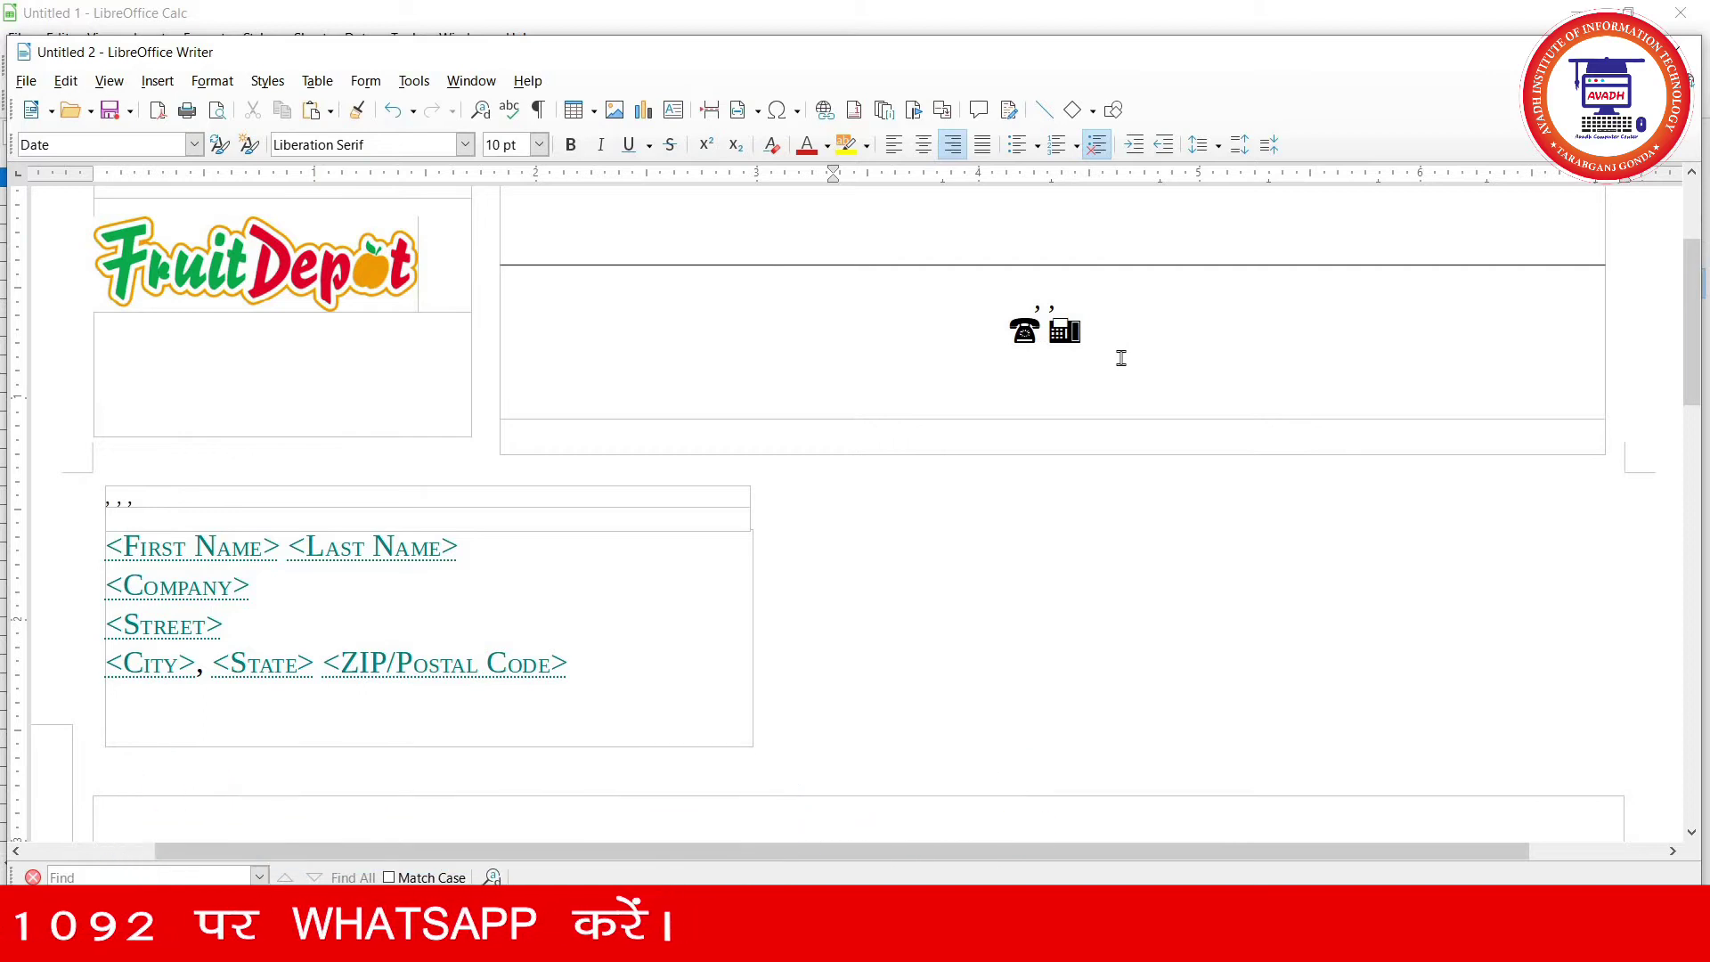
scroll(1119, 363, "down", 8)
scroll(1114, 368, "down", 3)
scroll(1109, 372, "down", 10)
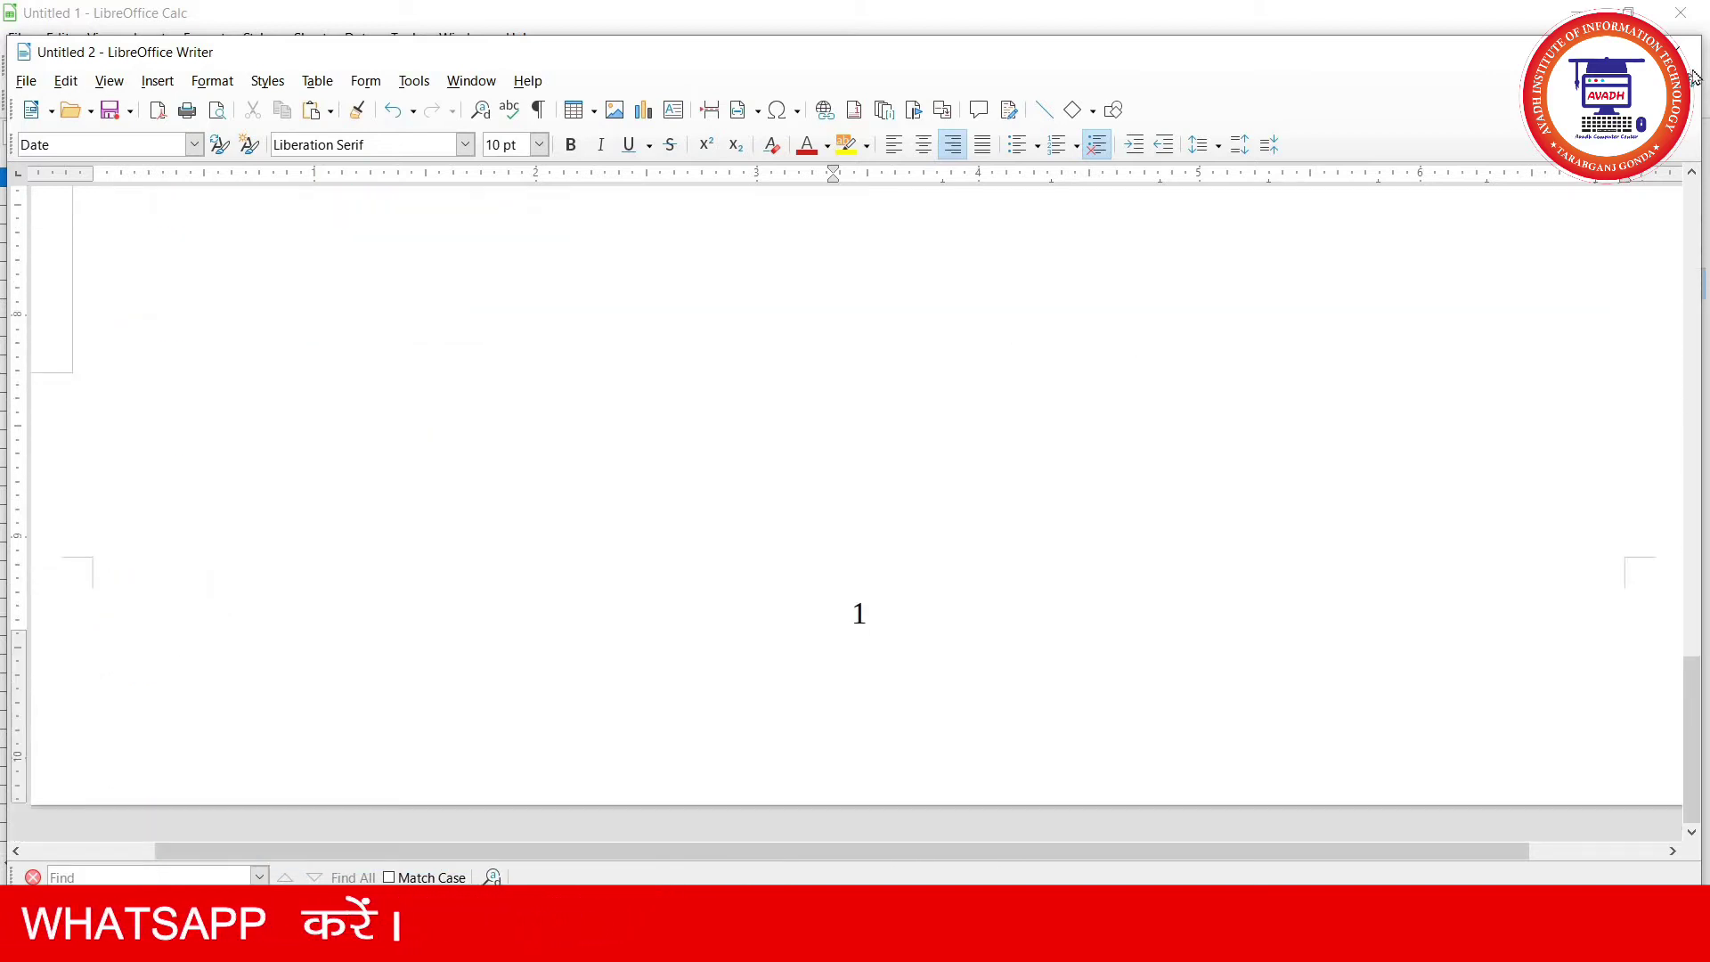
- Close the letter without saving and reopen Calc's File menu
left_click(1686, 64)
left_click(932, 526)
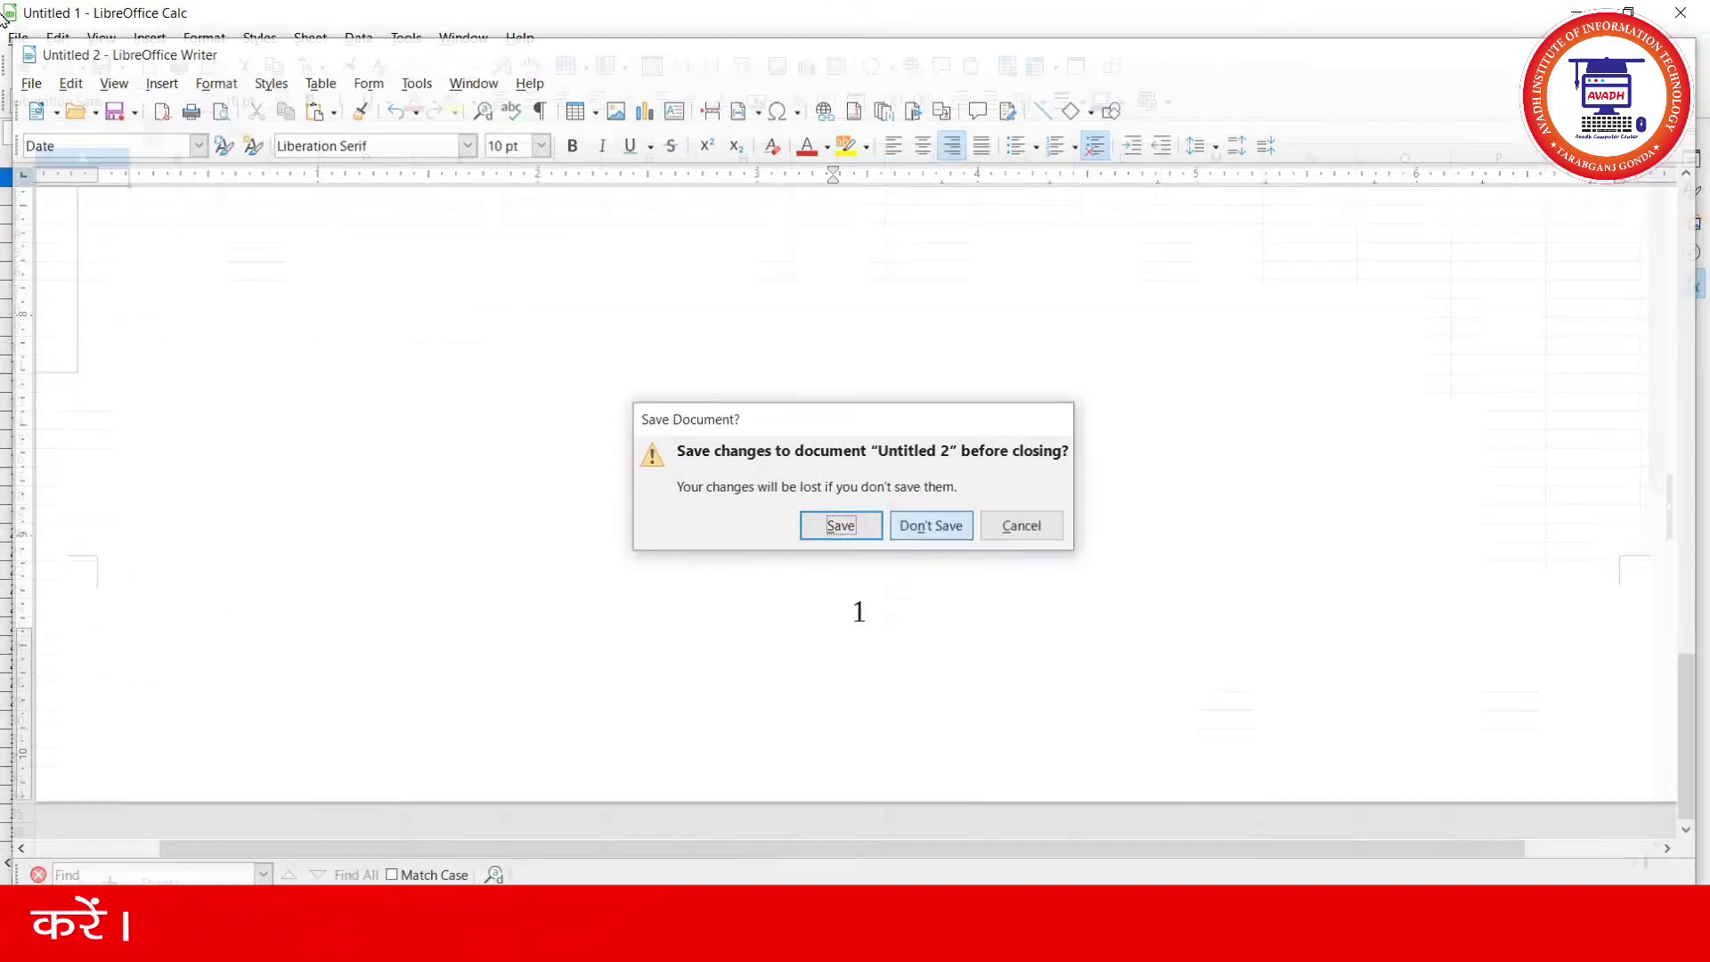
left_click(18, 37)
mouse_move(60, 176)
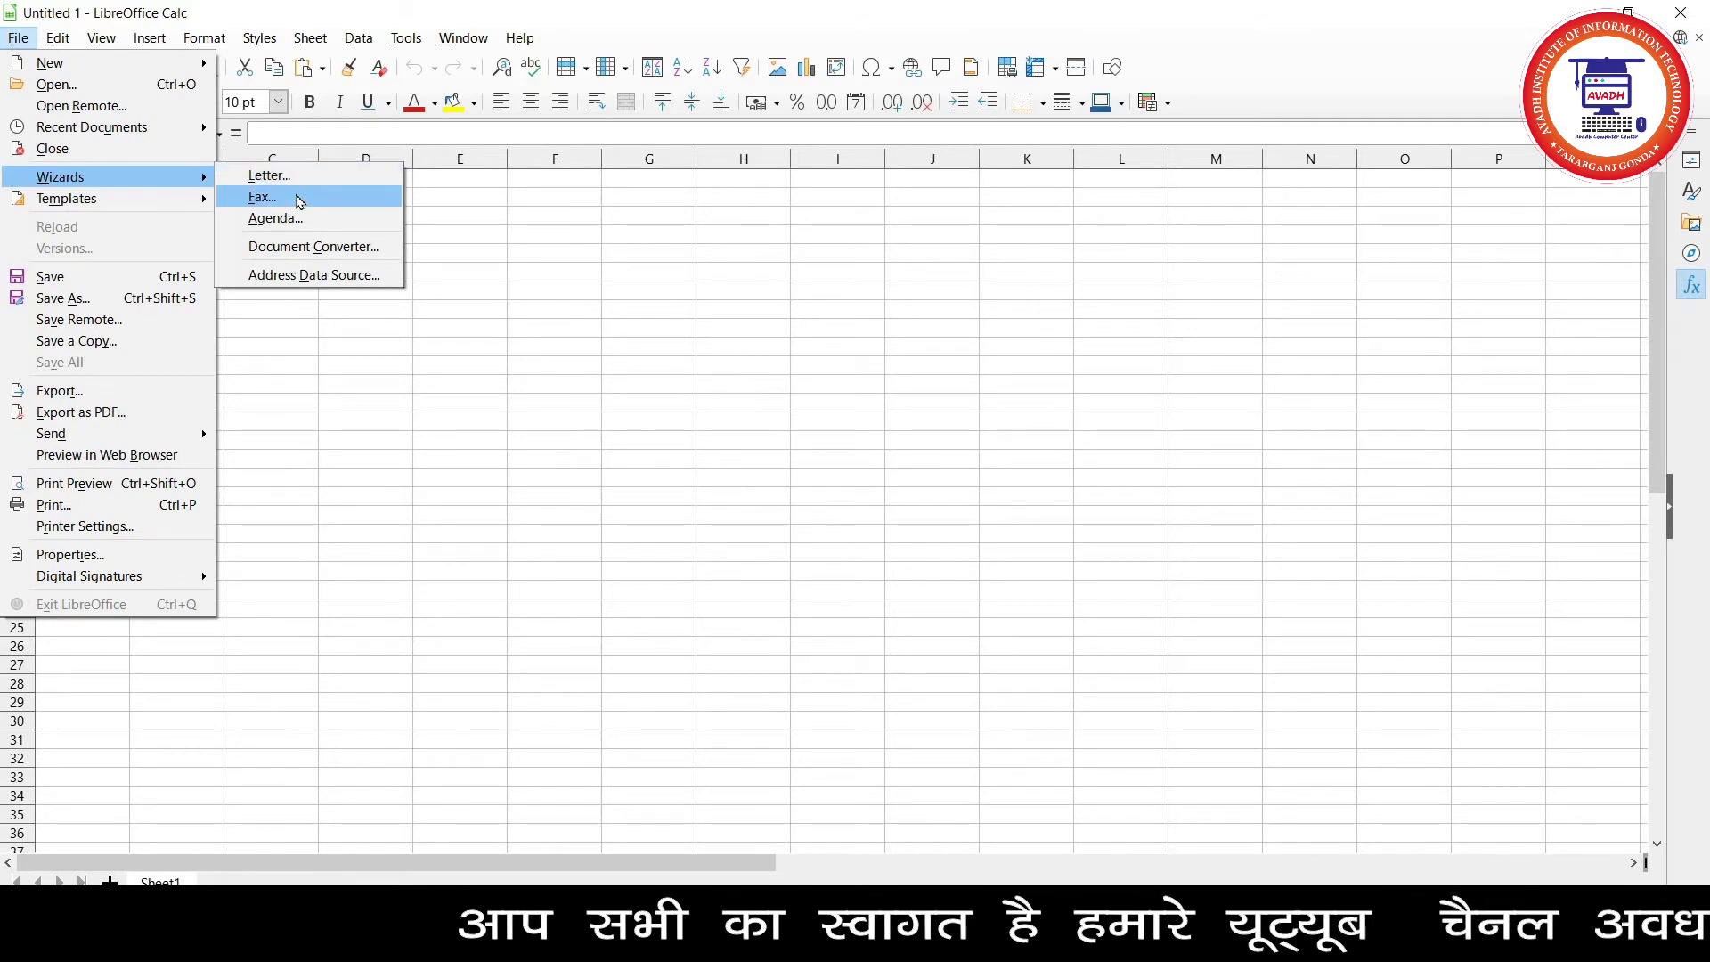
- Launch the Agenda Wizard and step through its general information, headings, names and agenda item pages
left_click(309, 223)
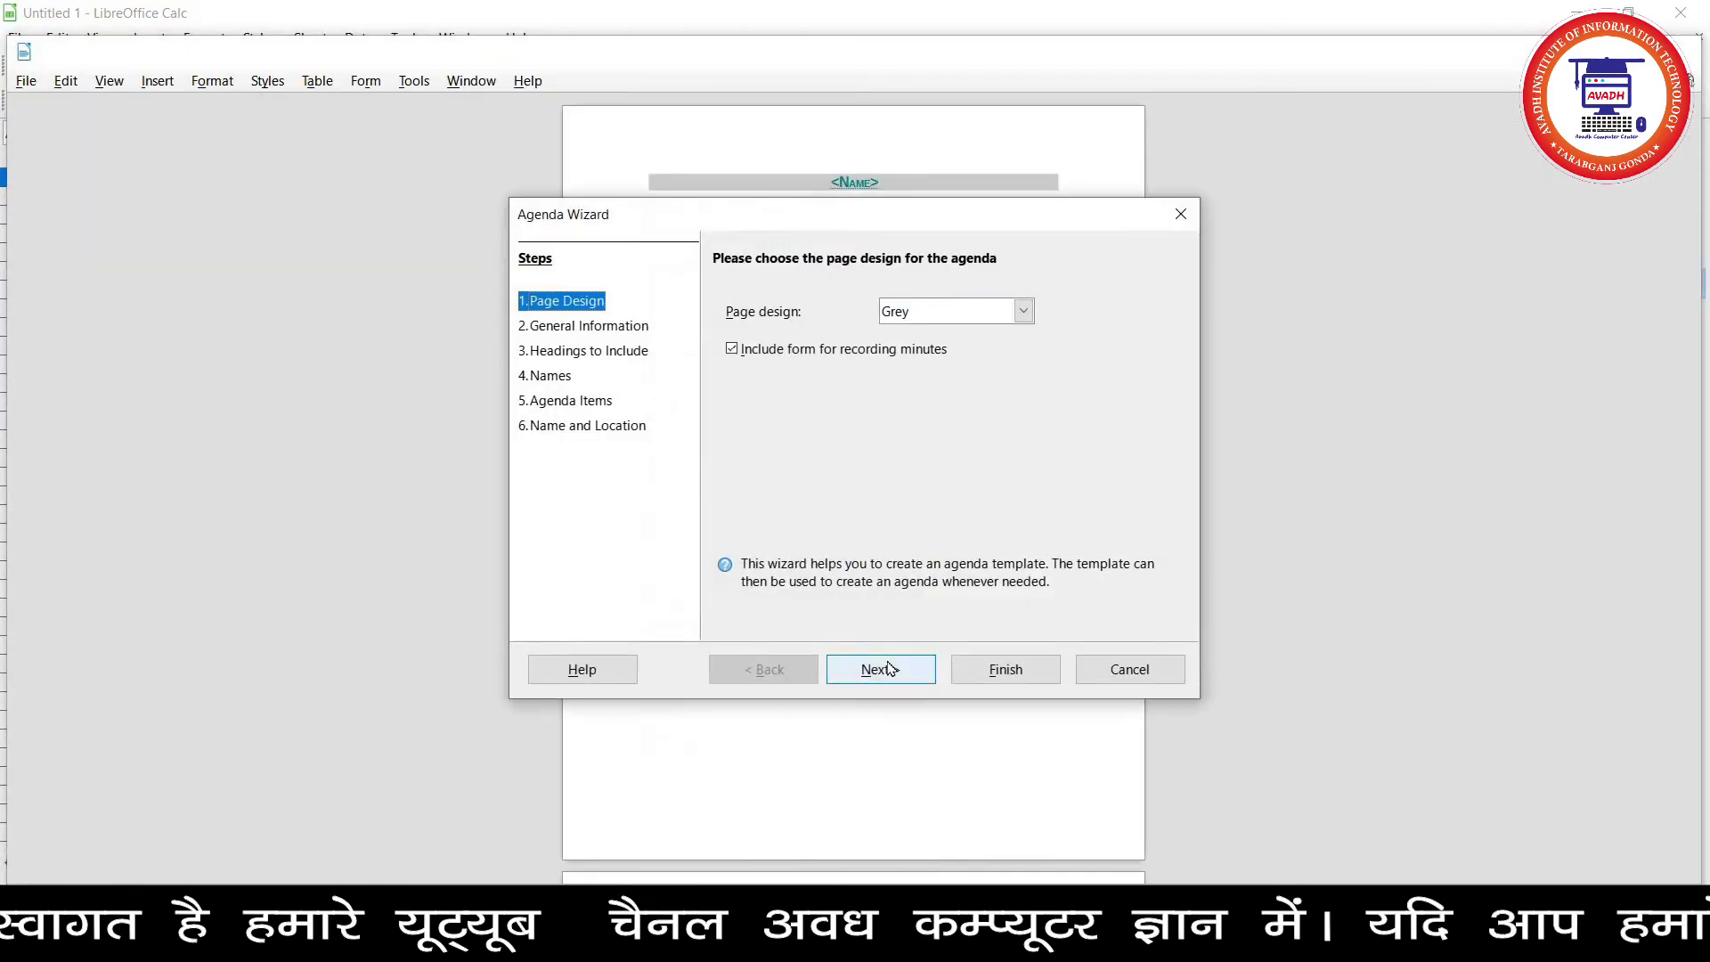
left_click(881, 675)
left_click(881, 675)
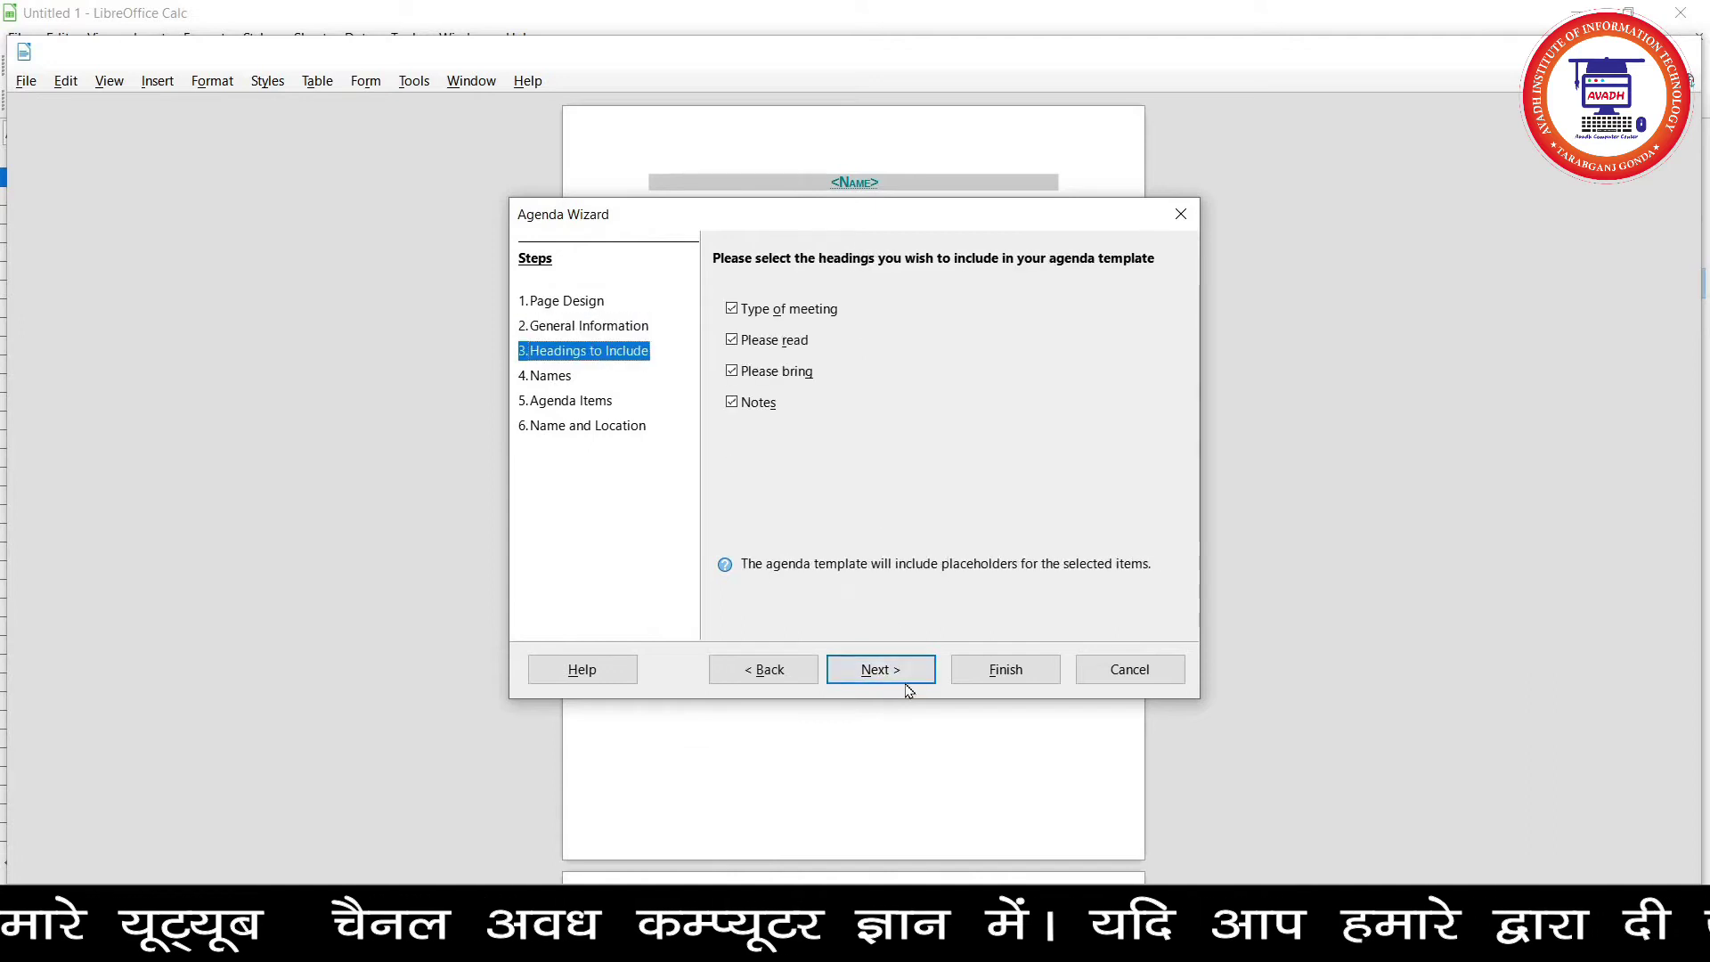
left_click(881, 675)
left_click(797, 677)
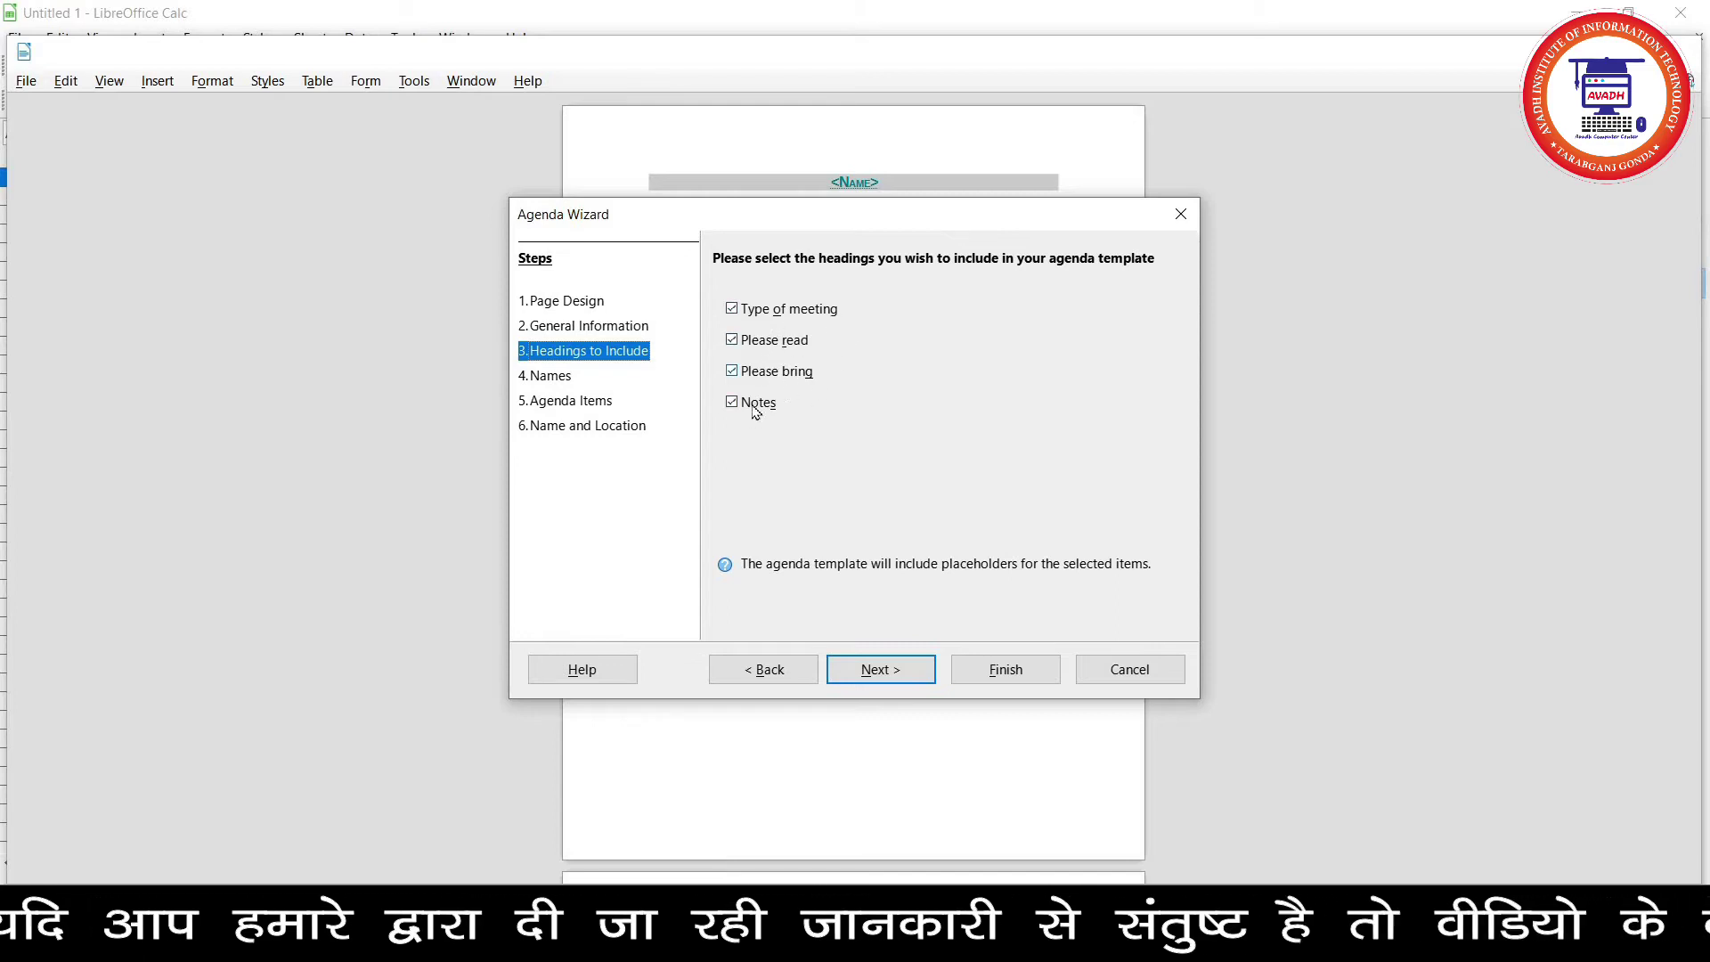
left_click(871, 668)
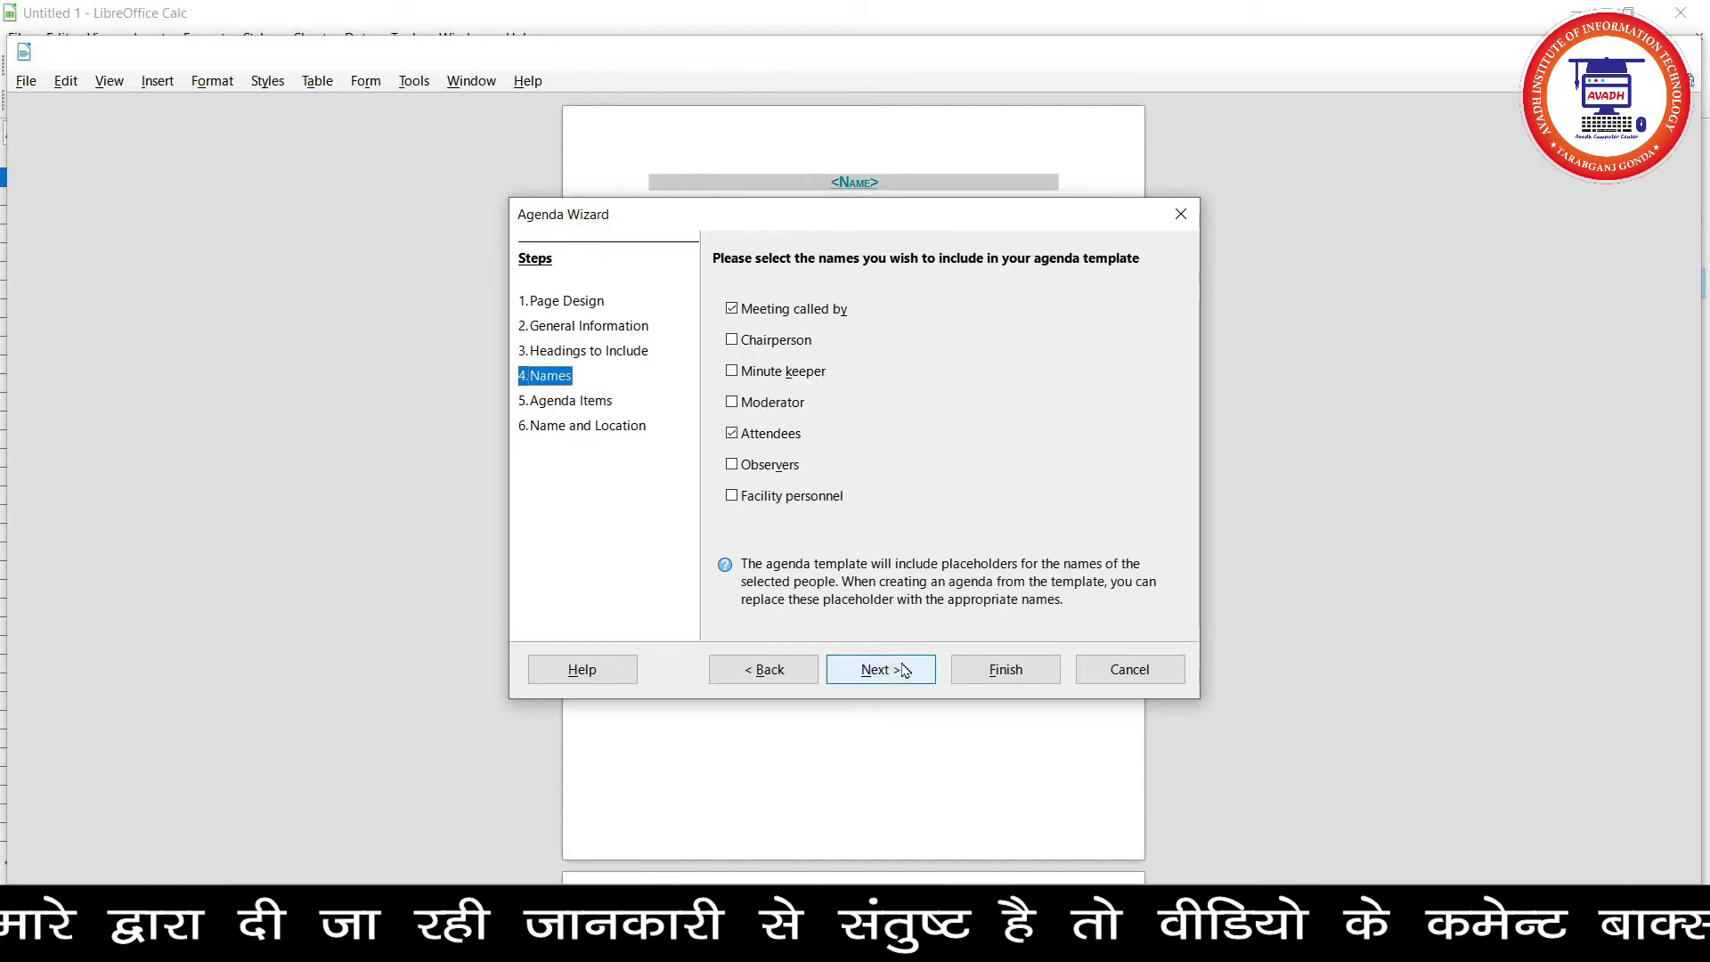
left_click(889, 670)
- Finish the wizard, overwrite the existing myAgendaTemplate.ott, and close the Writer window
left_click(988, 676)
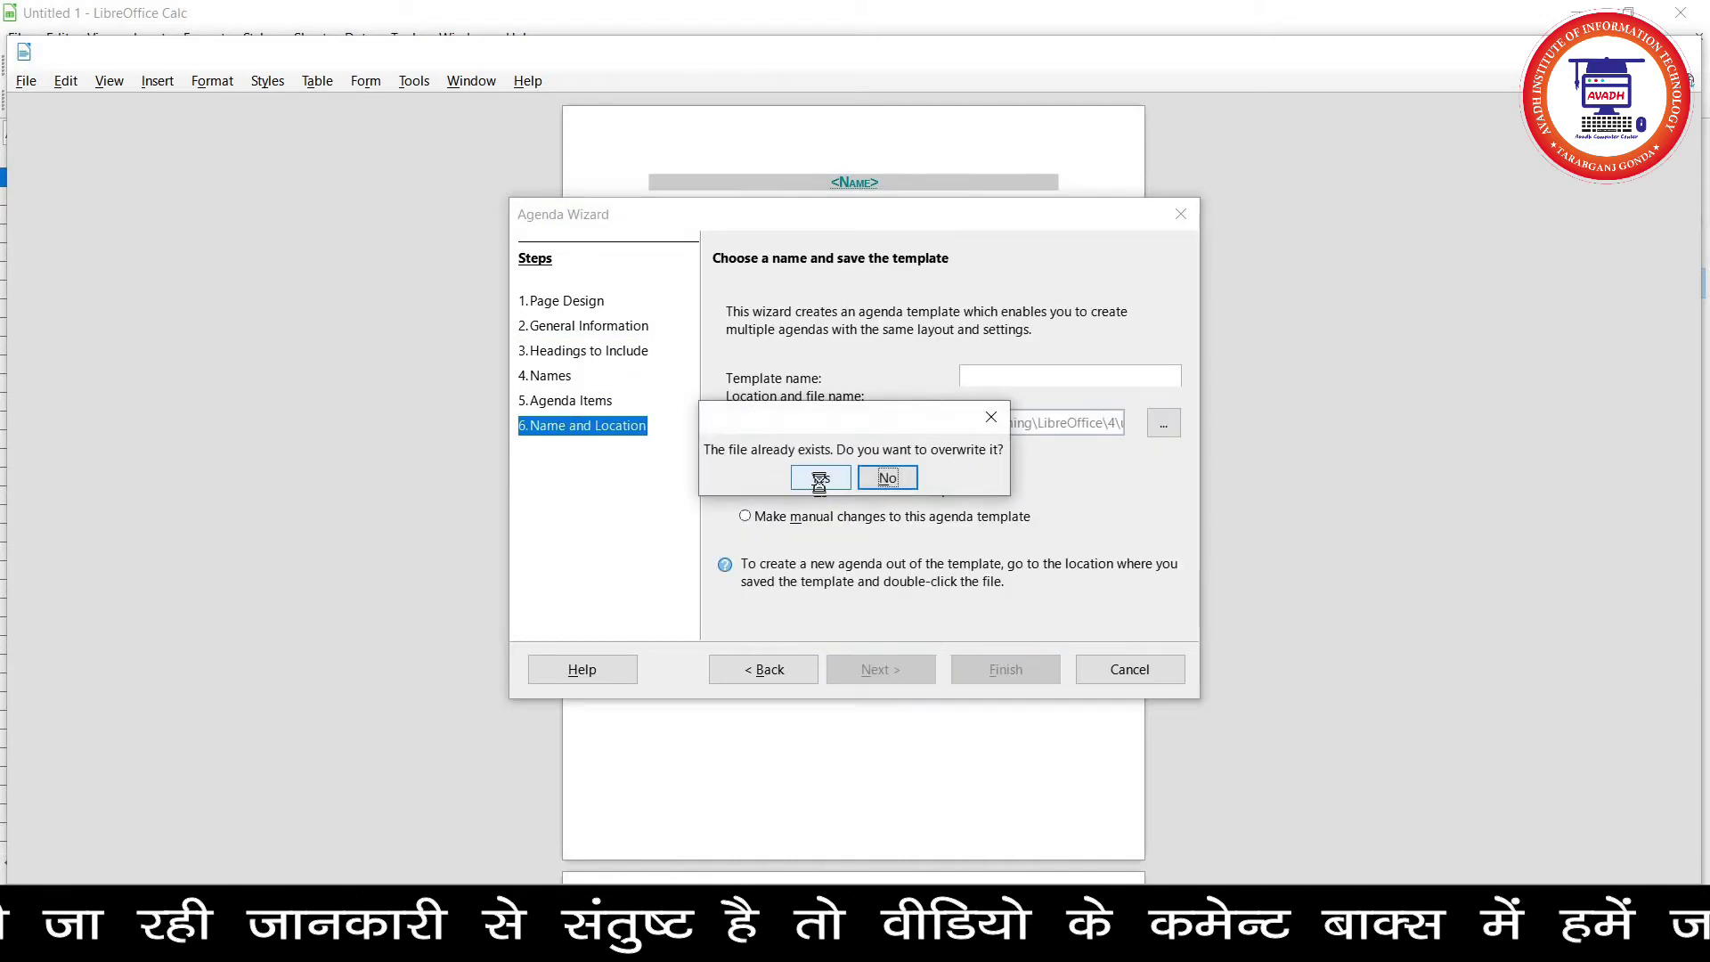
left_click(819, 478)
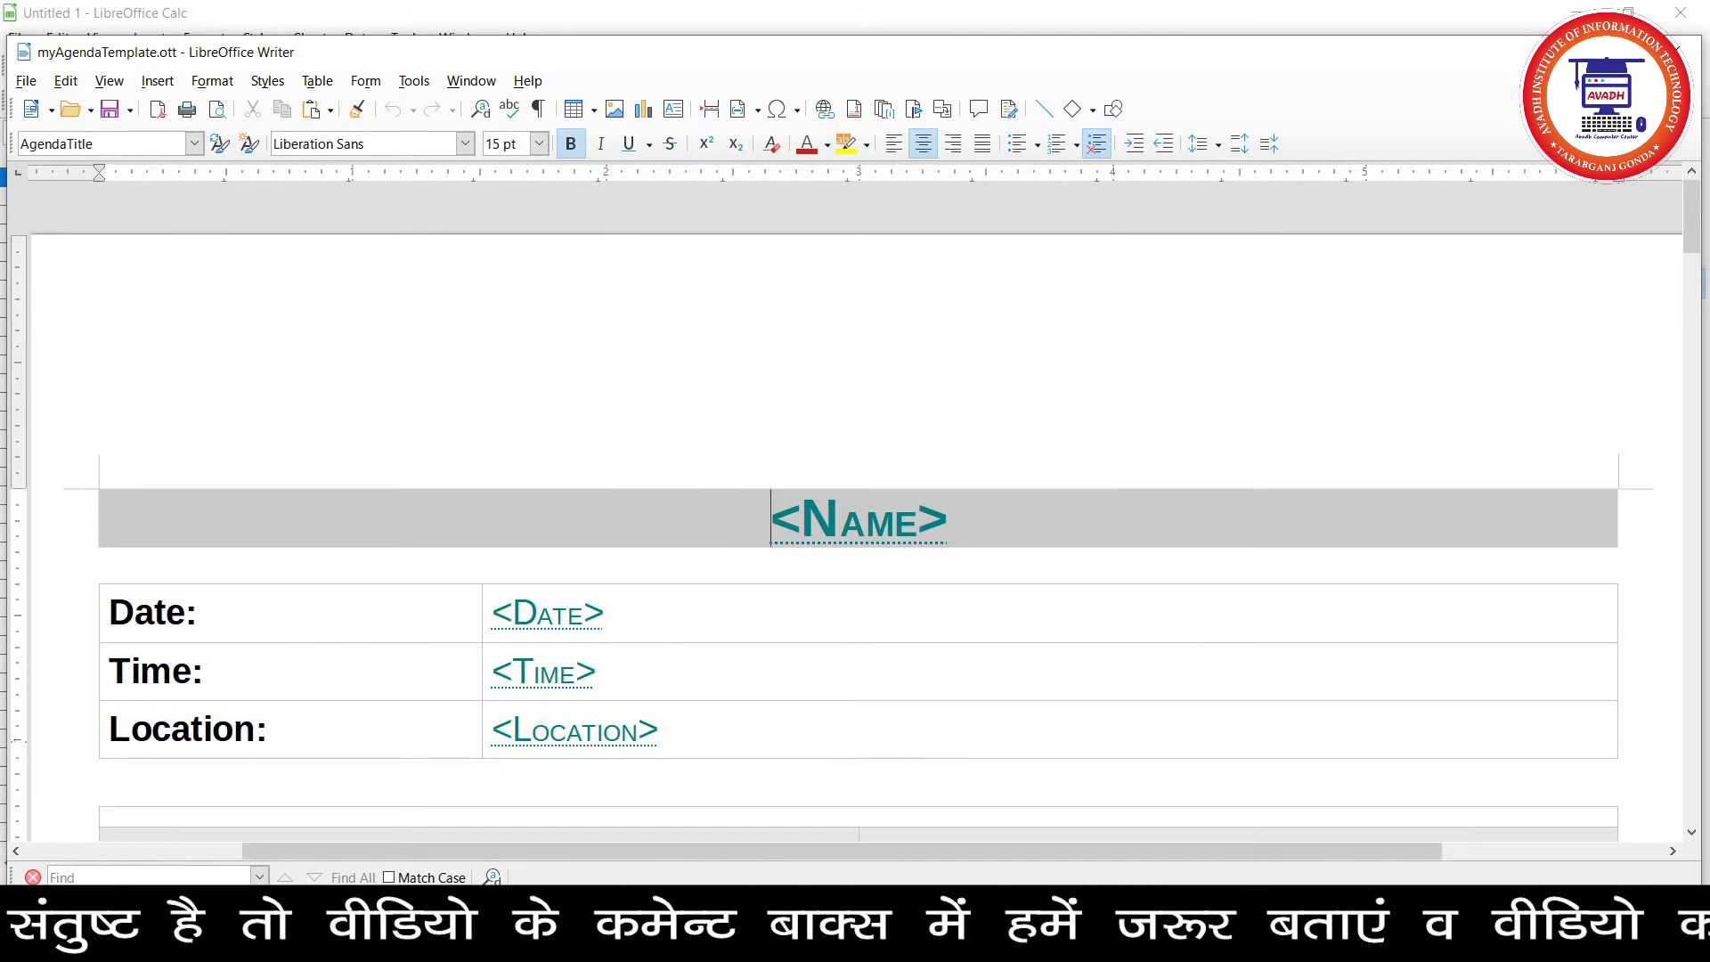
key("alt+F4")
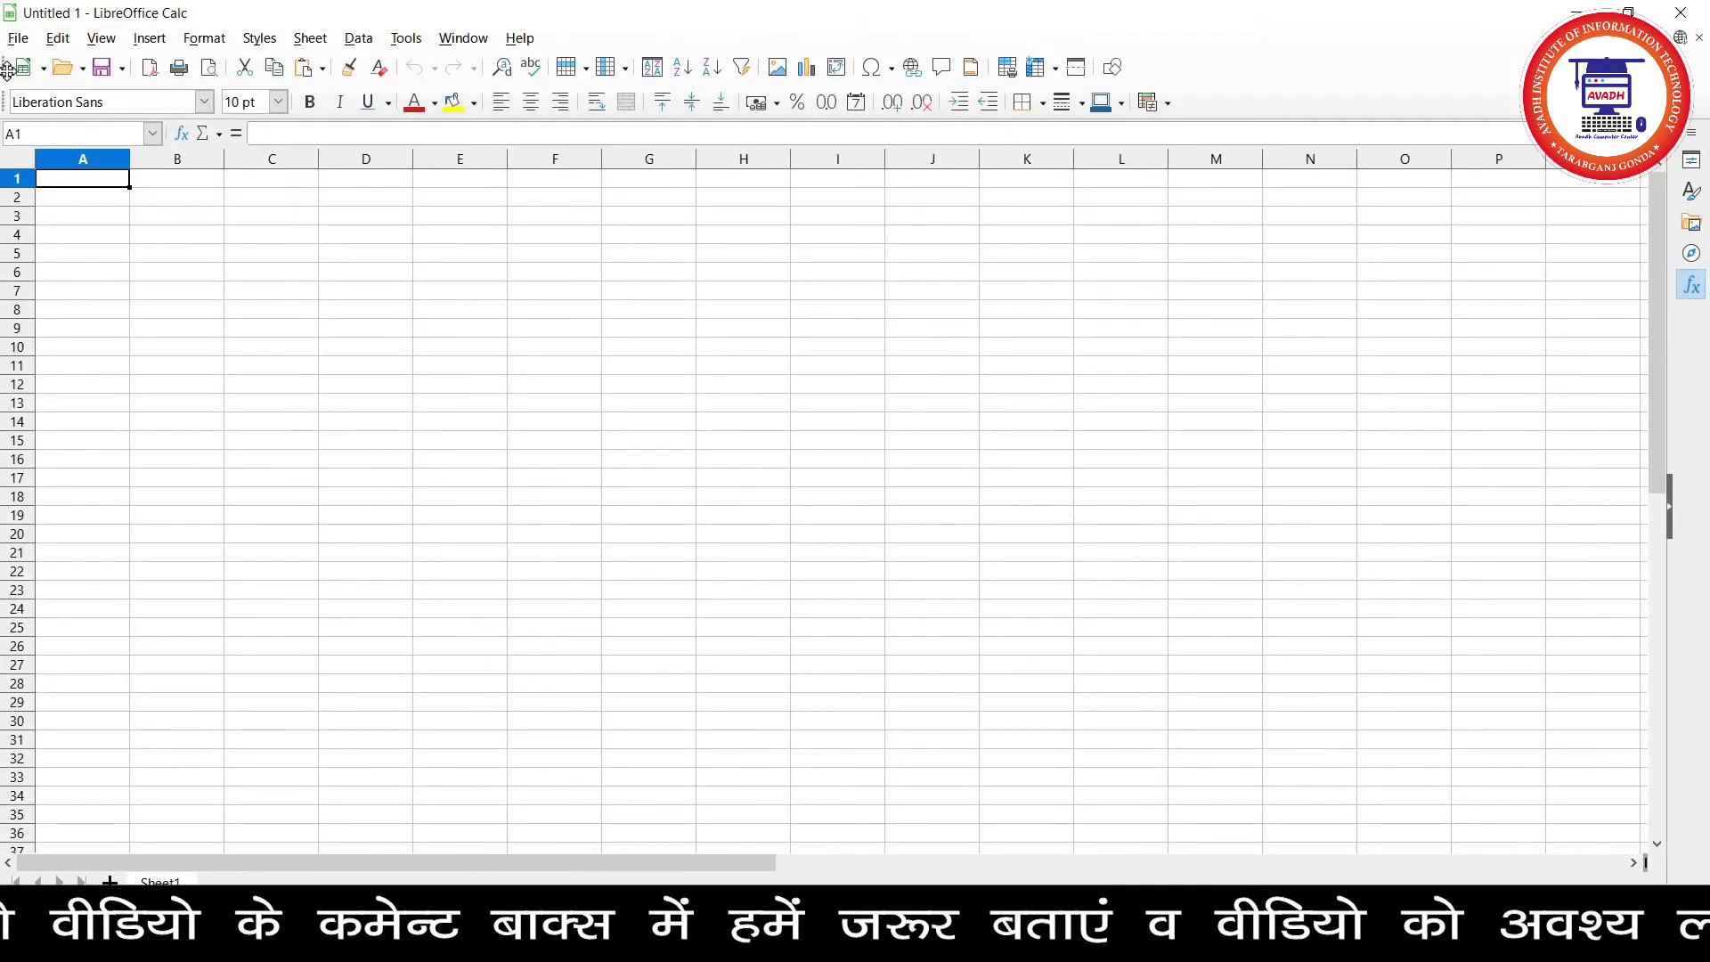
- Open Calc's File menu to reach the Wizards submenu
left_click(18, 39)
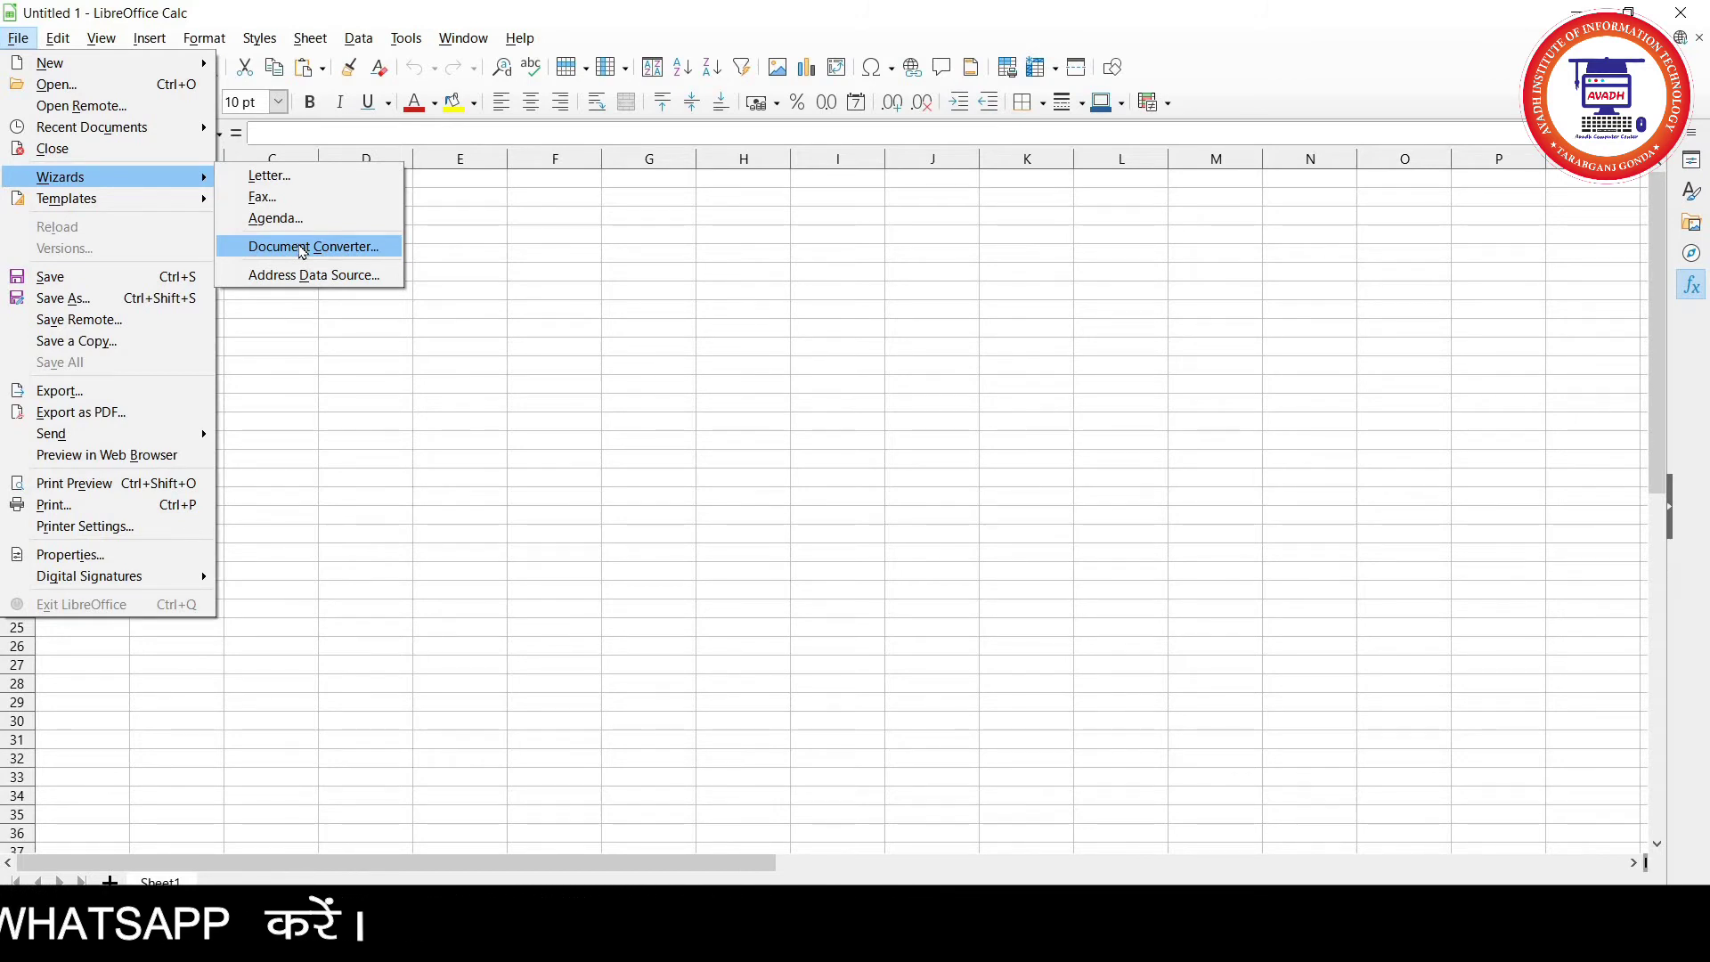
- Start the Document Converter for Word documents and advance to the Word documents settings
left_click(301, 250)
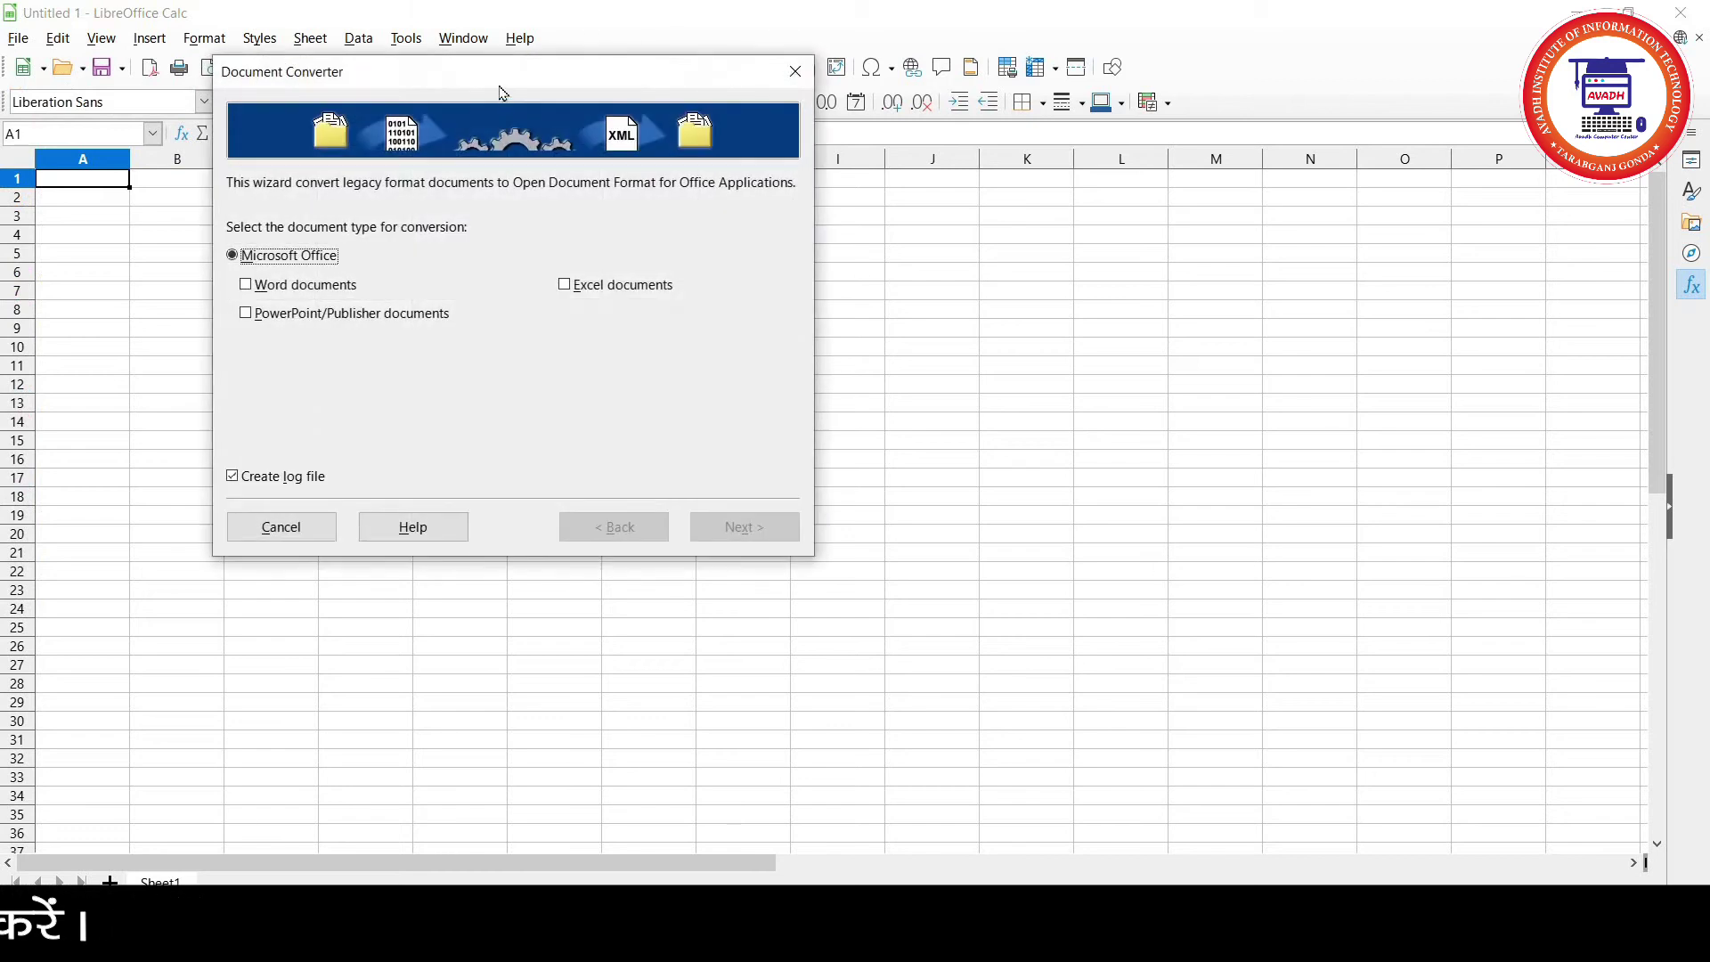
left_click_drag(499, 87, 595, 219)
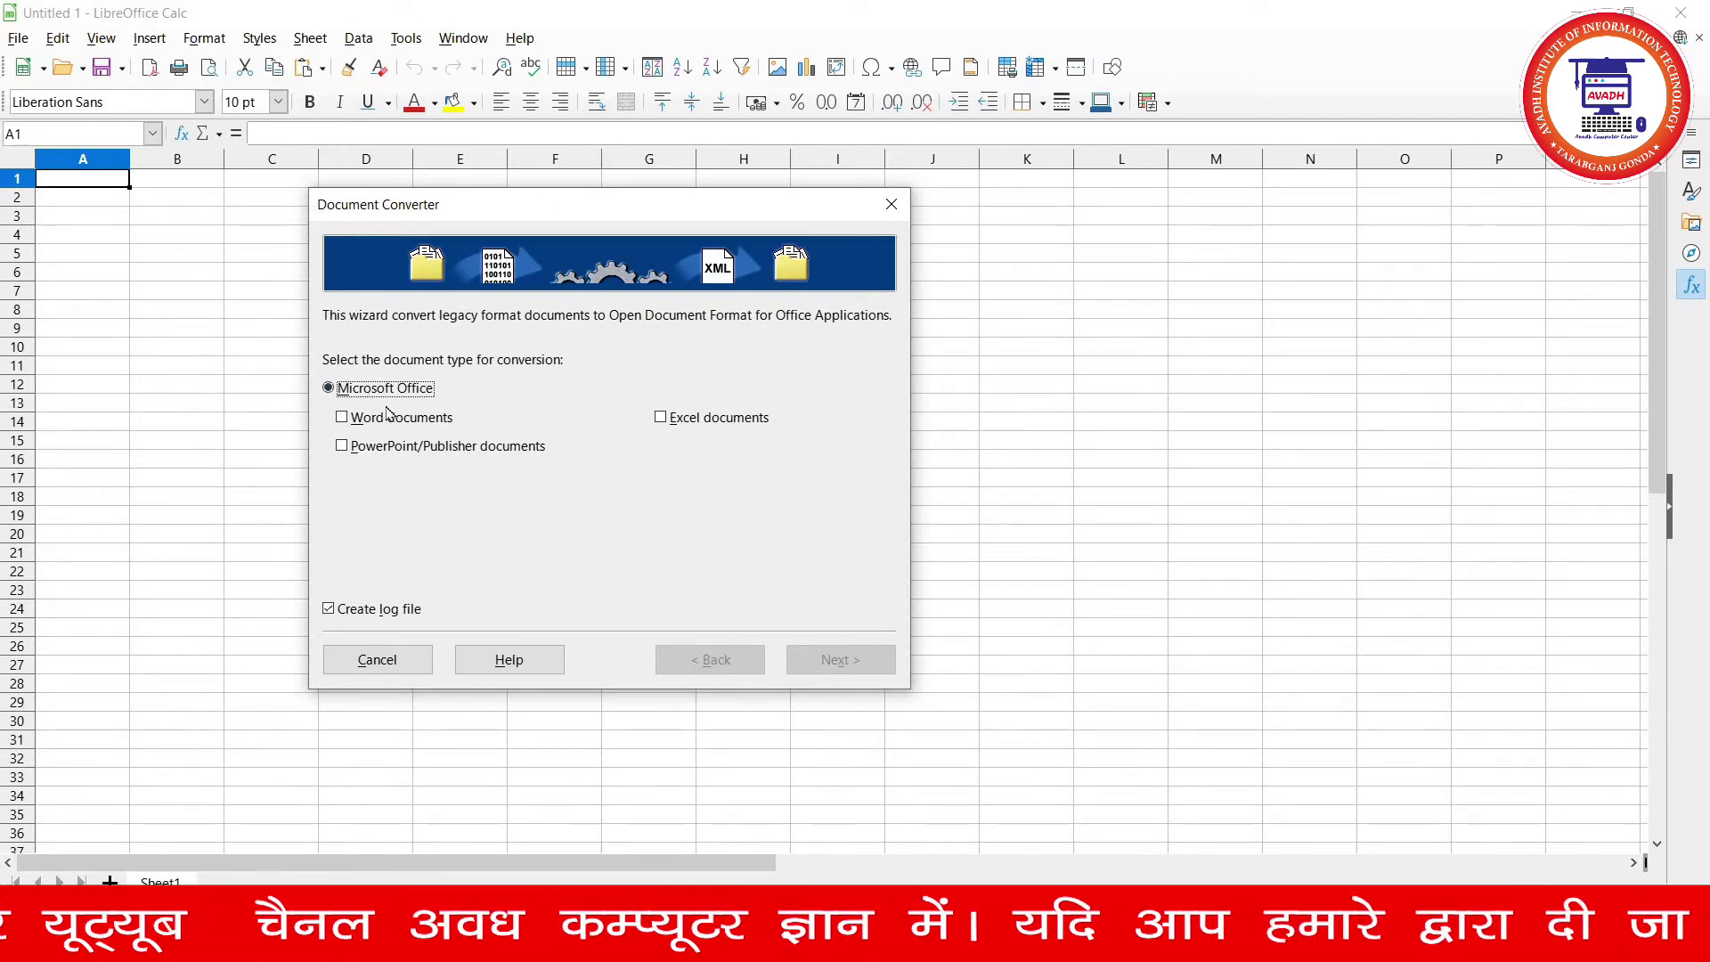
left_click(357, 420)
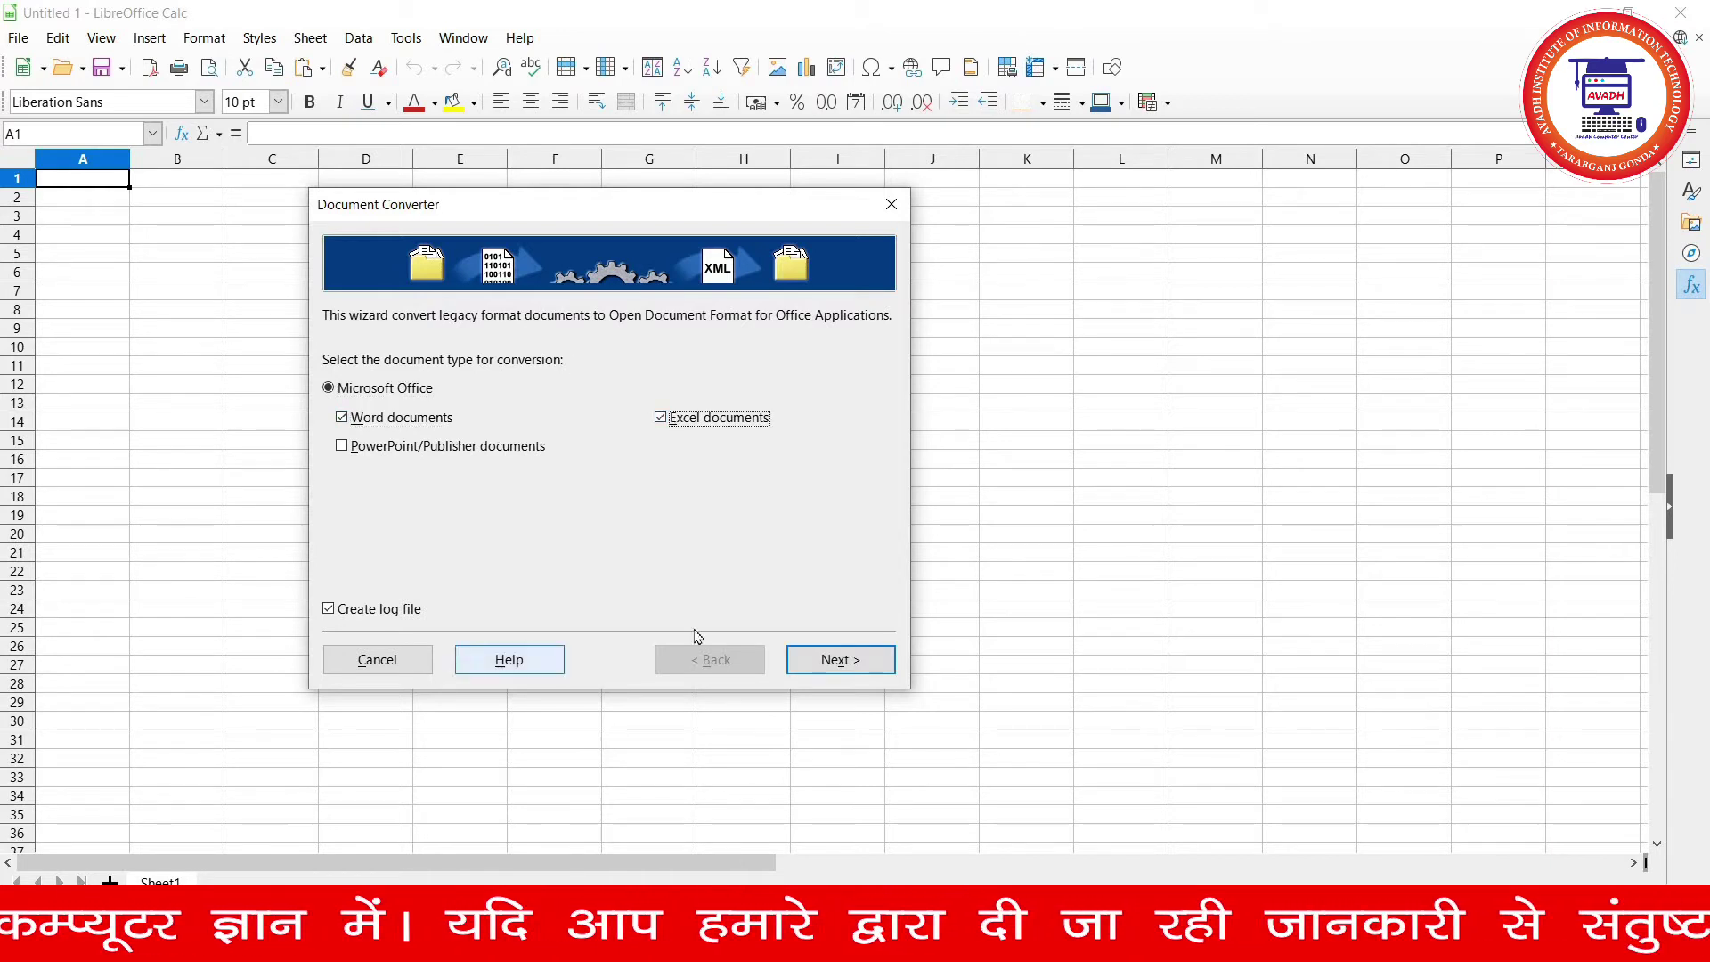
left_click(837, 659)
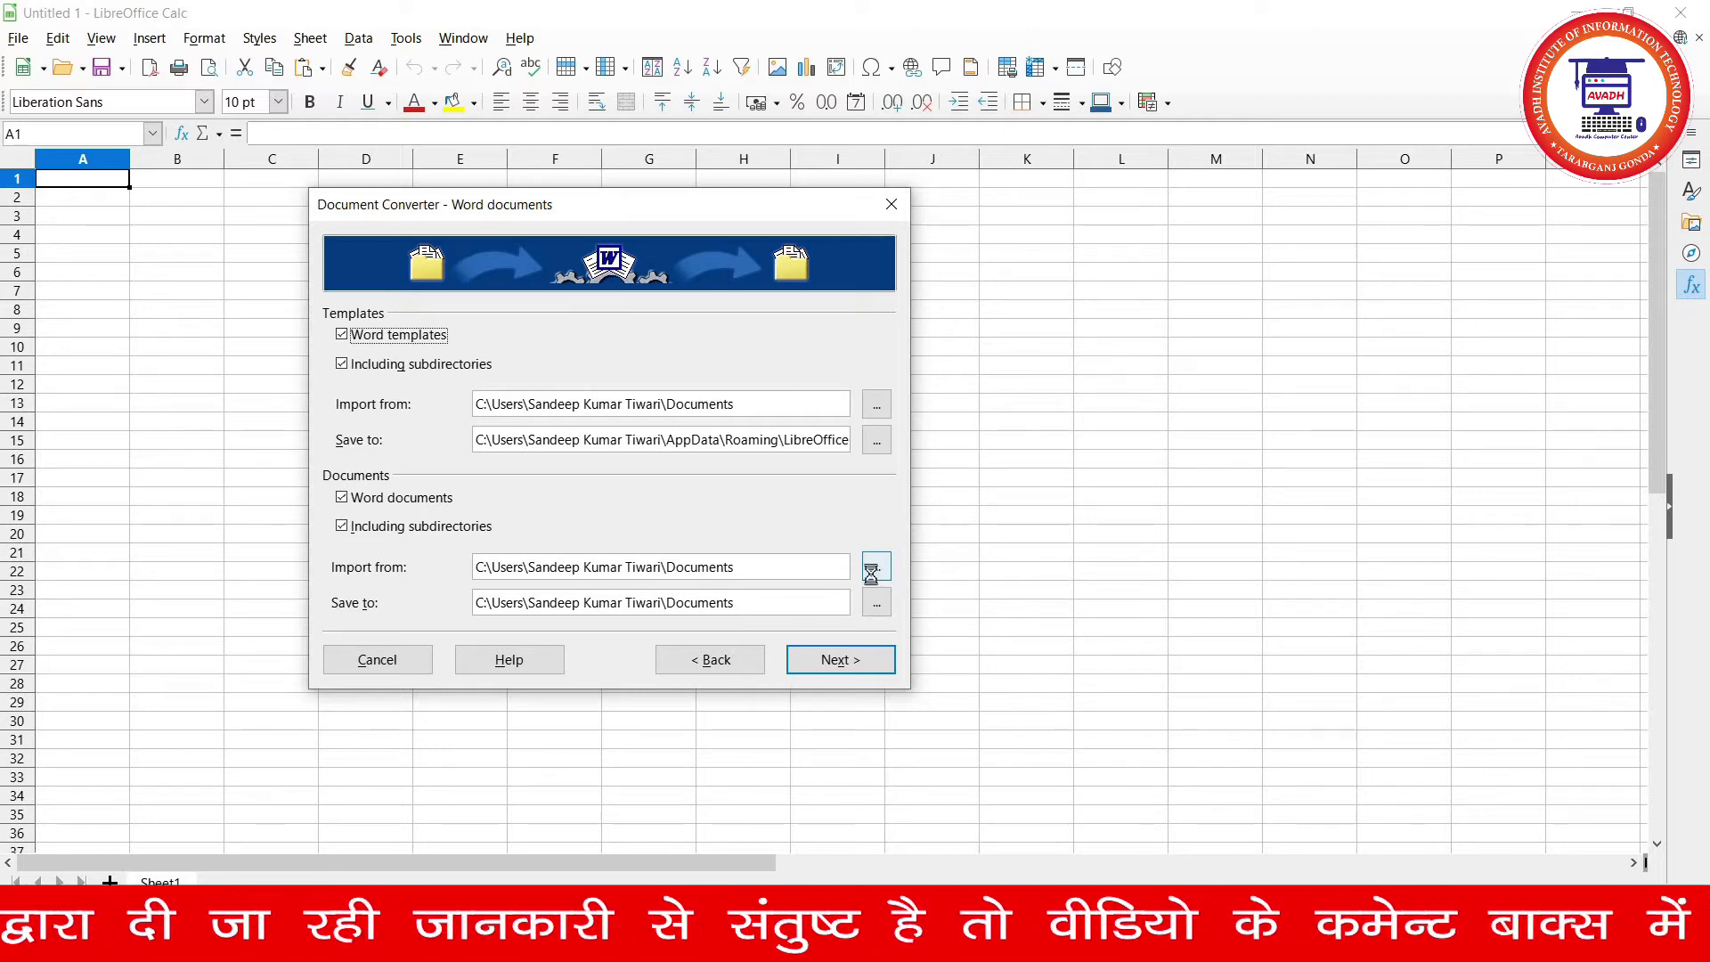
- Set the Word documents import folder to Desktop\convert
left_click(876, 567)
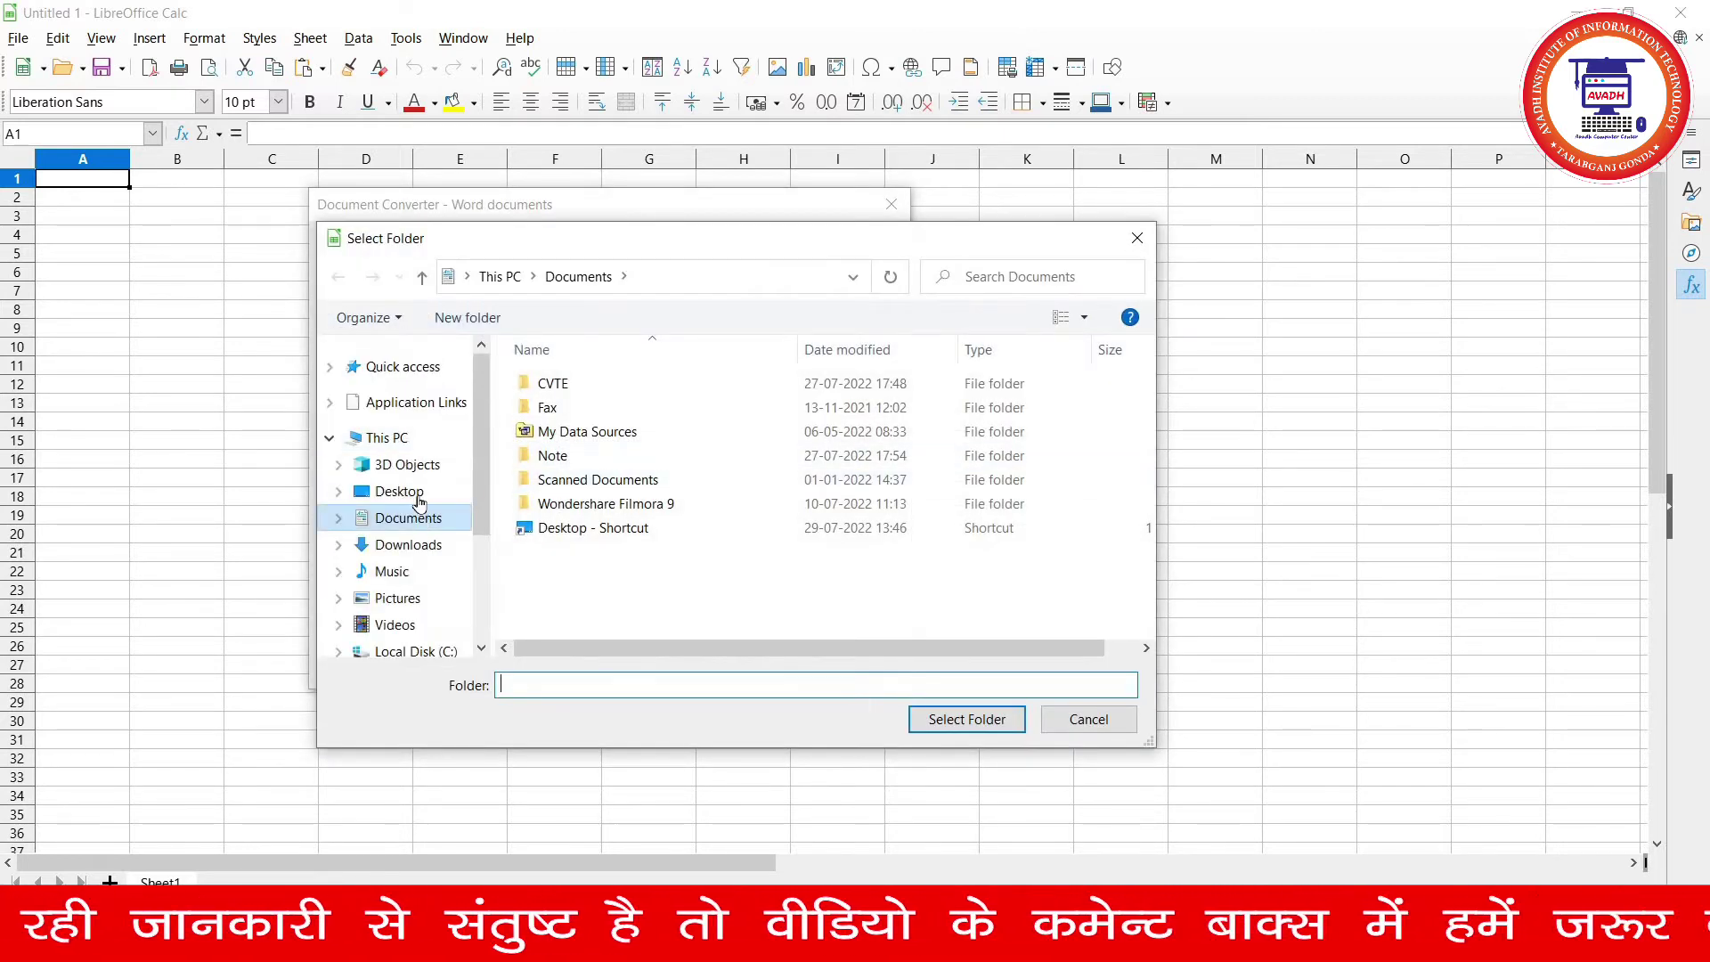
left_click(400, 492)
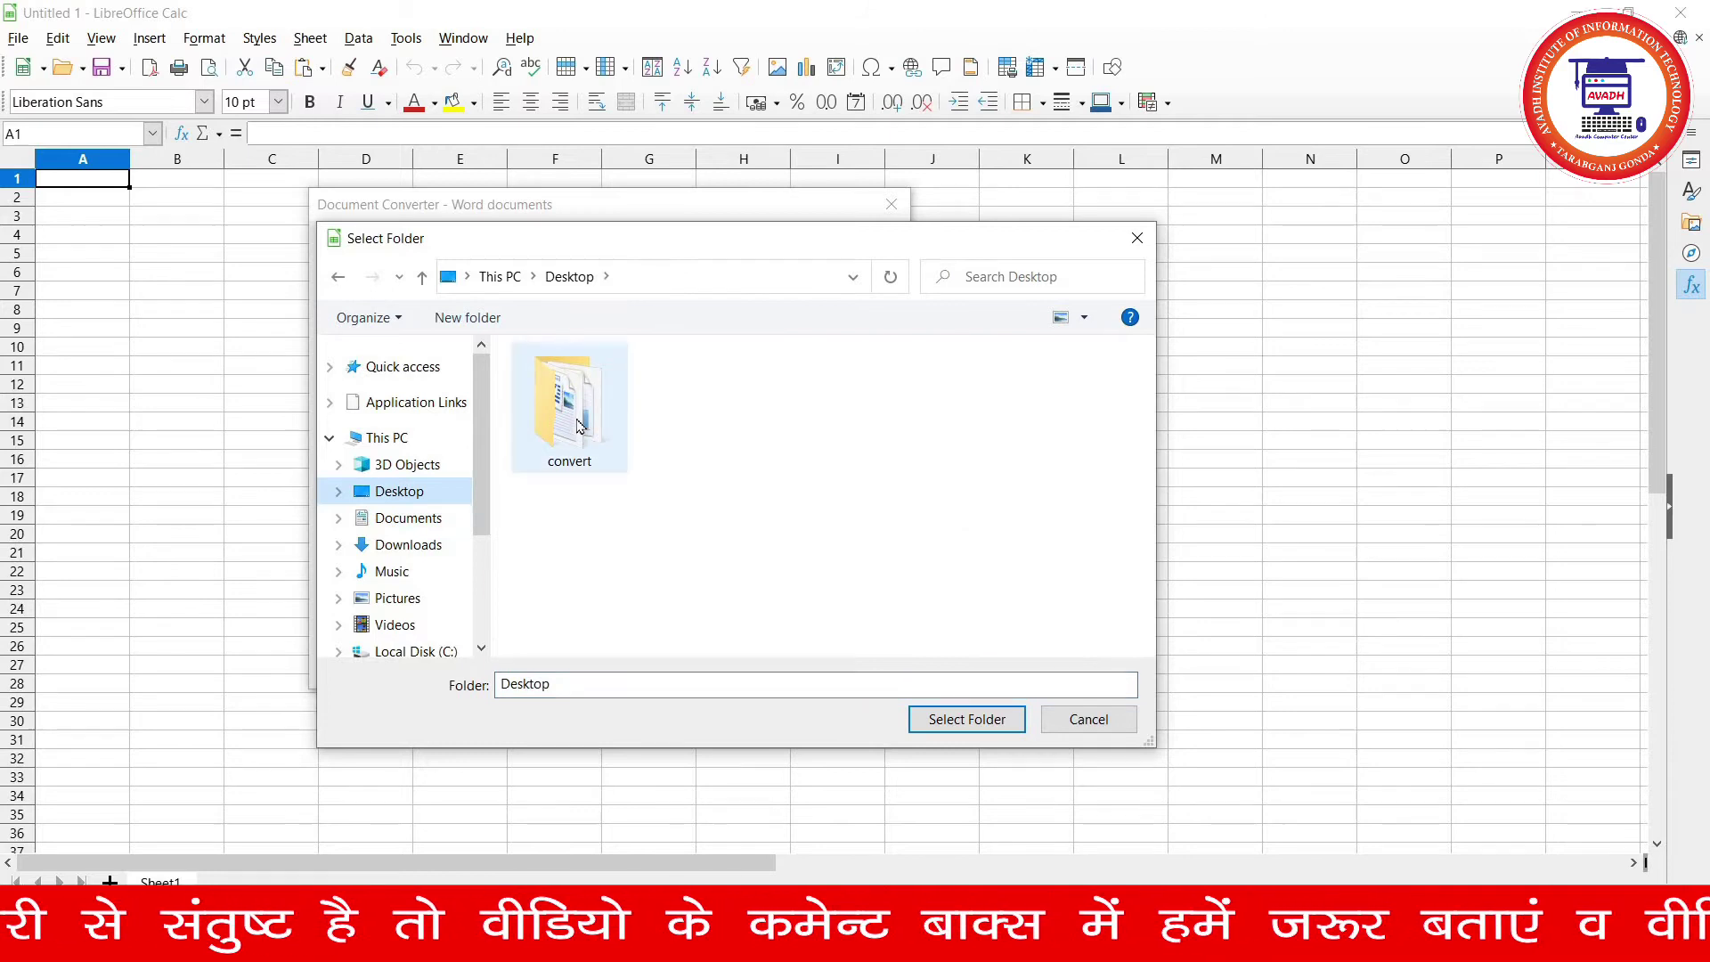
left_click(574, 418)
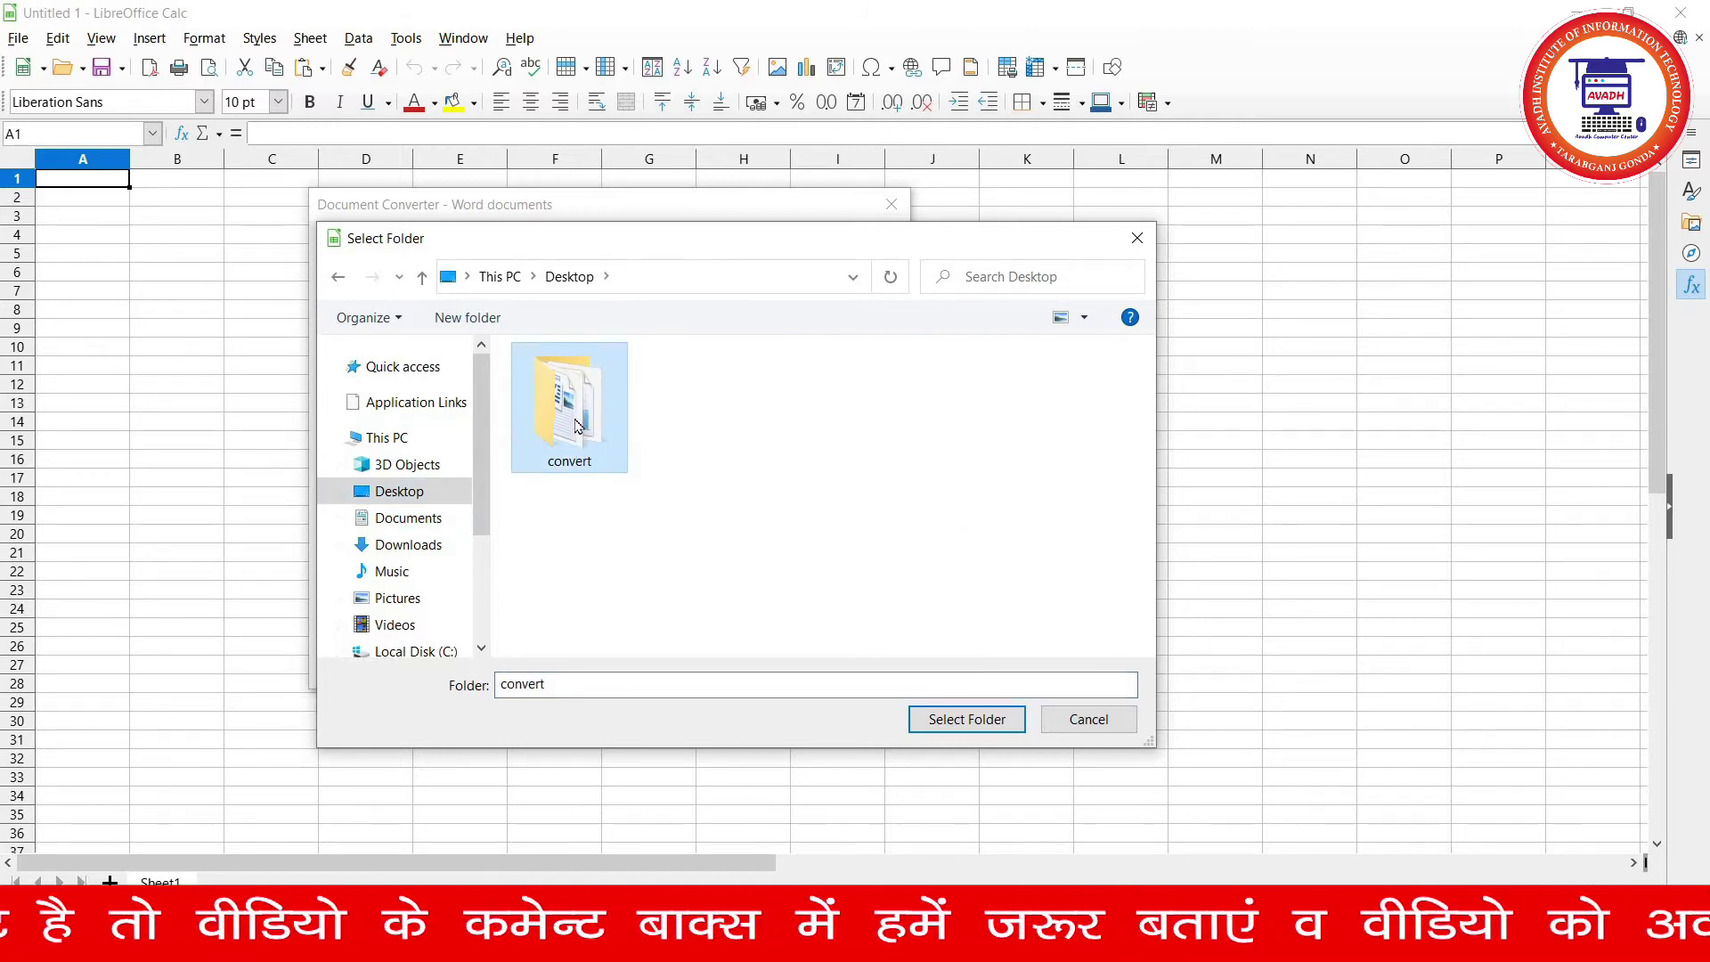
left_click(988, 721)
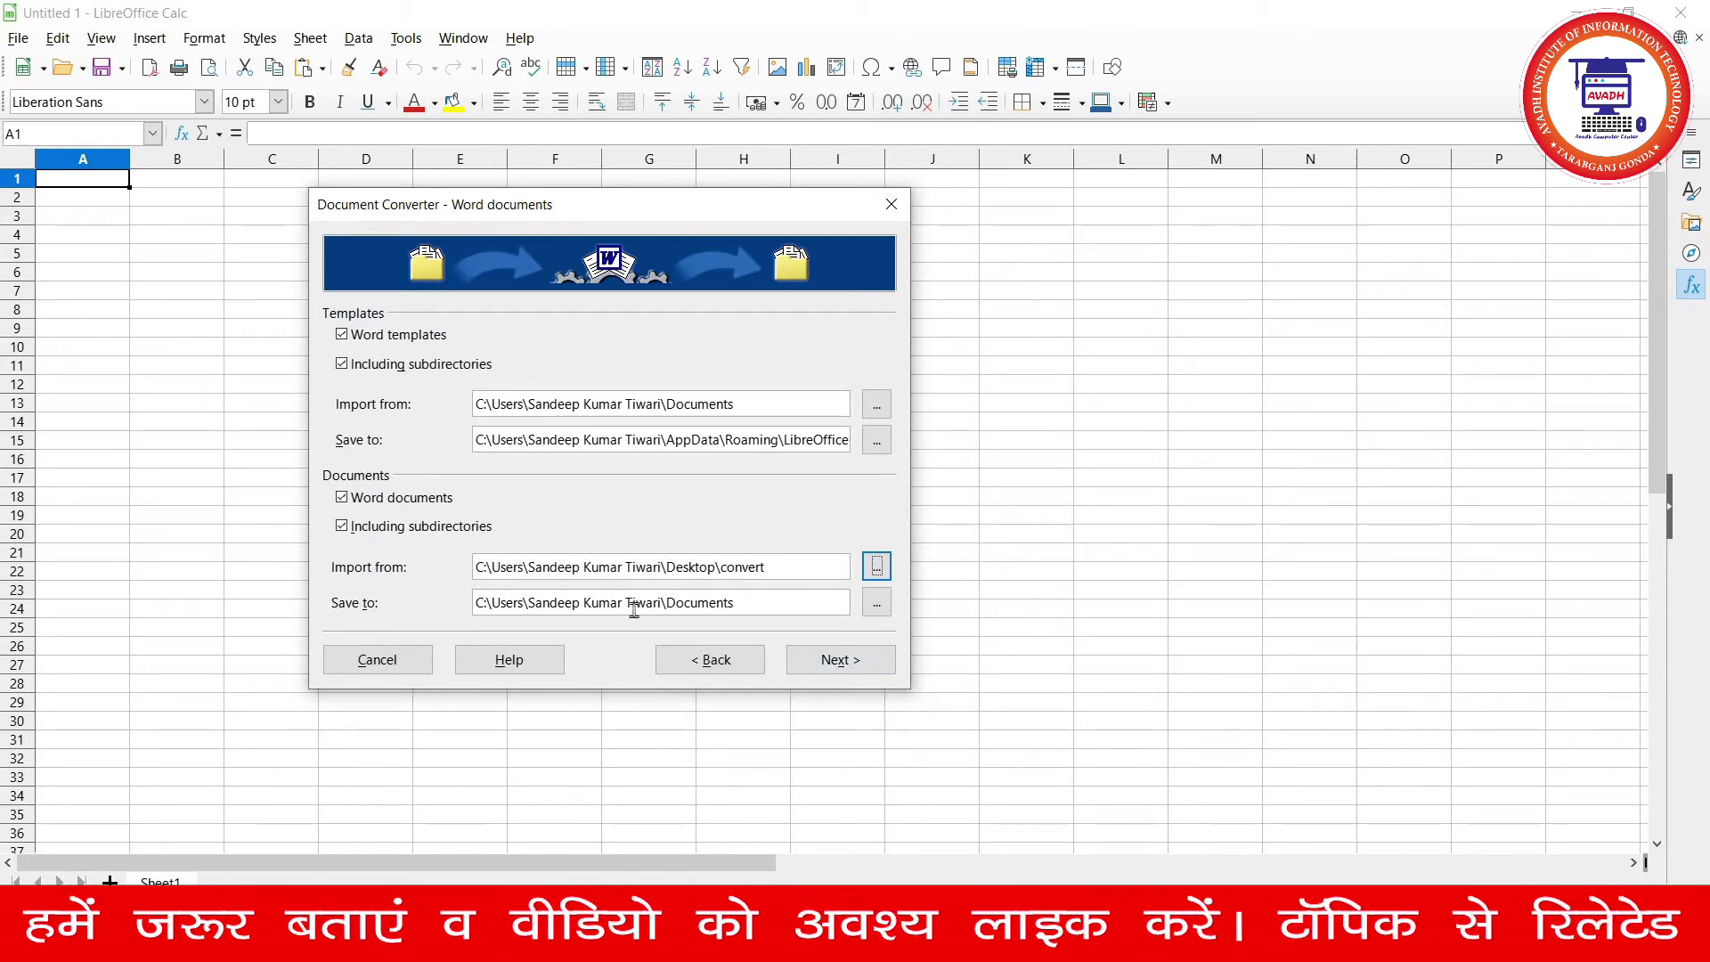
- Set the Word save folder to Desktop\convert, continue, and allow creating the templates folder
left_click(876, 603)
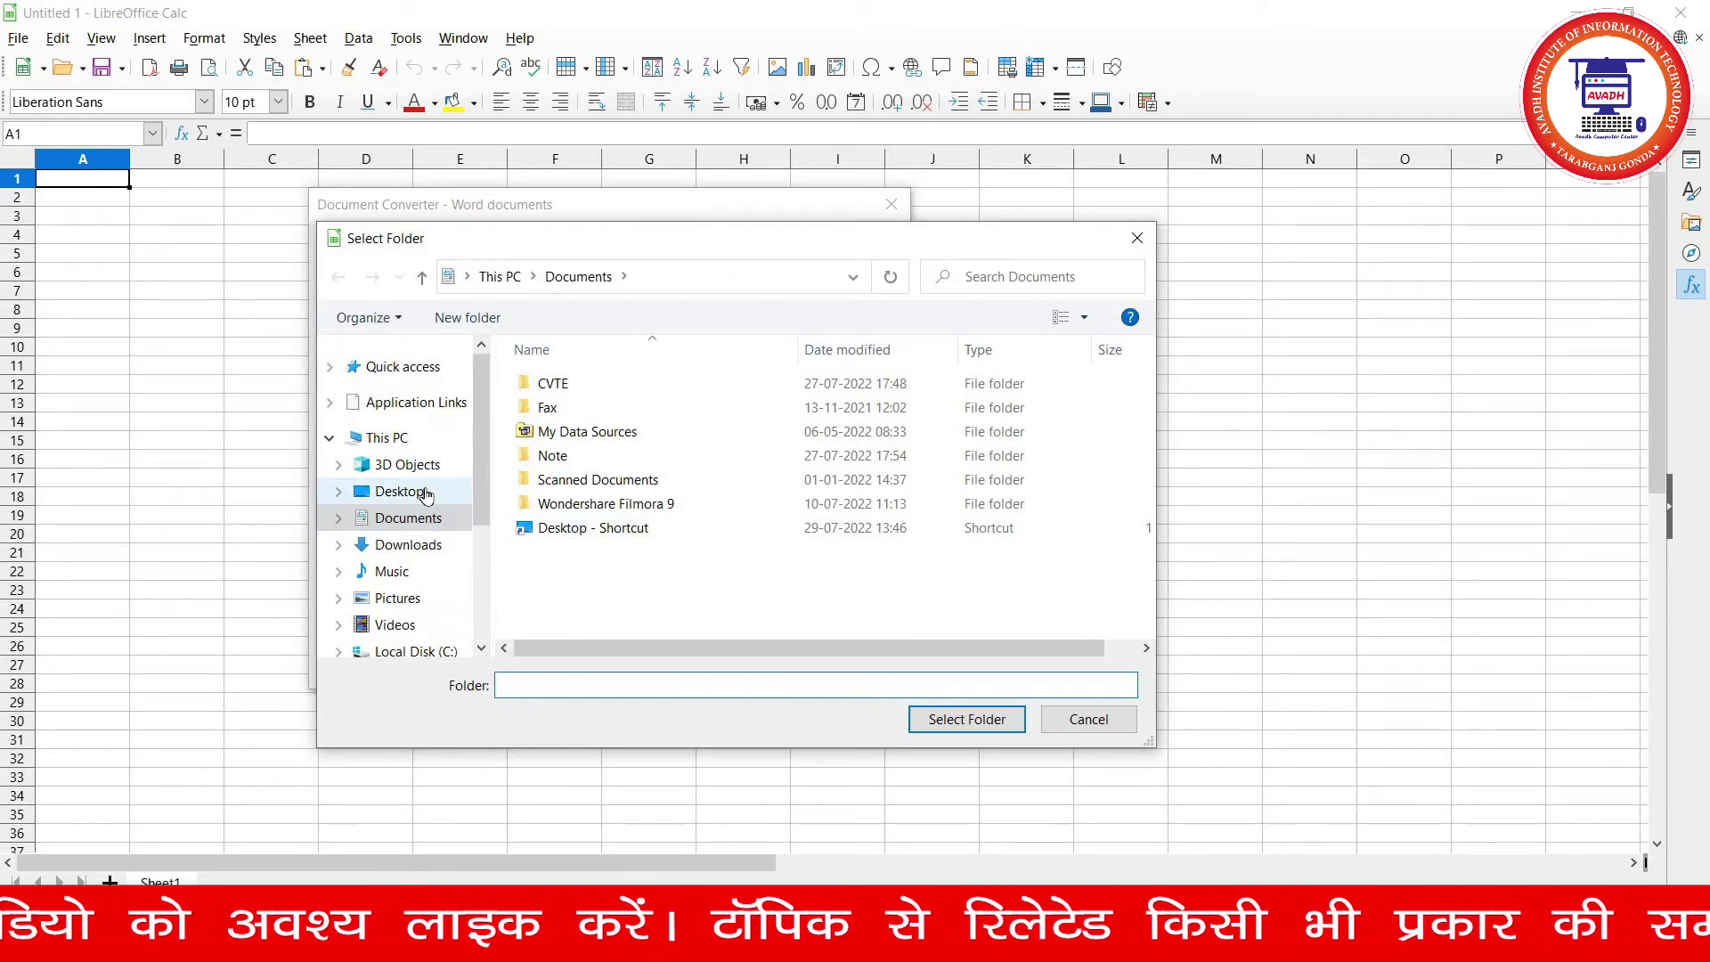
left_click(419, 491)
left_click(579, 445)
left_click(961, 718)
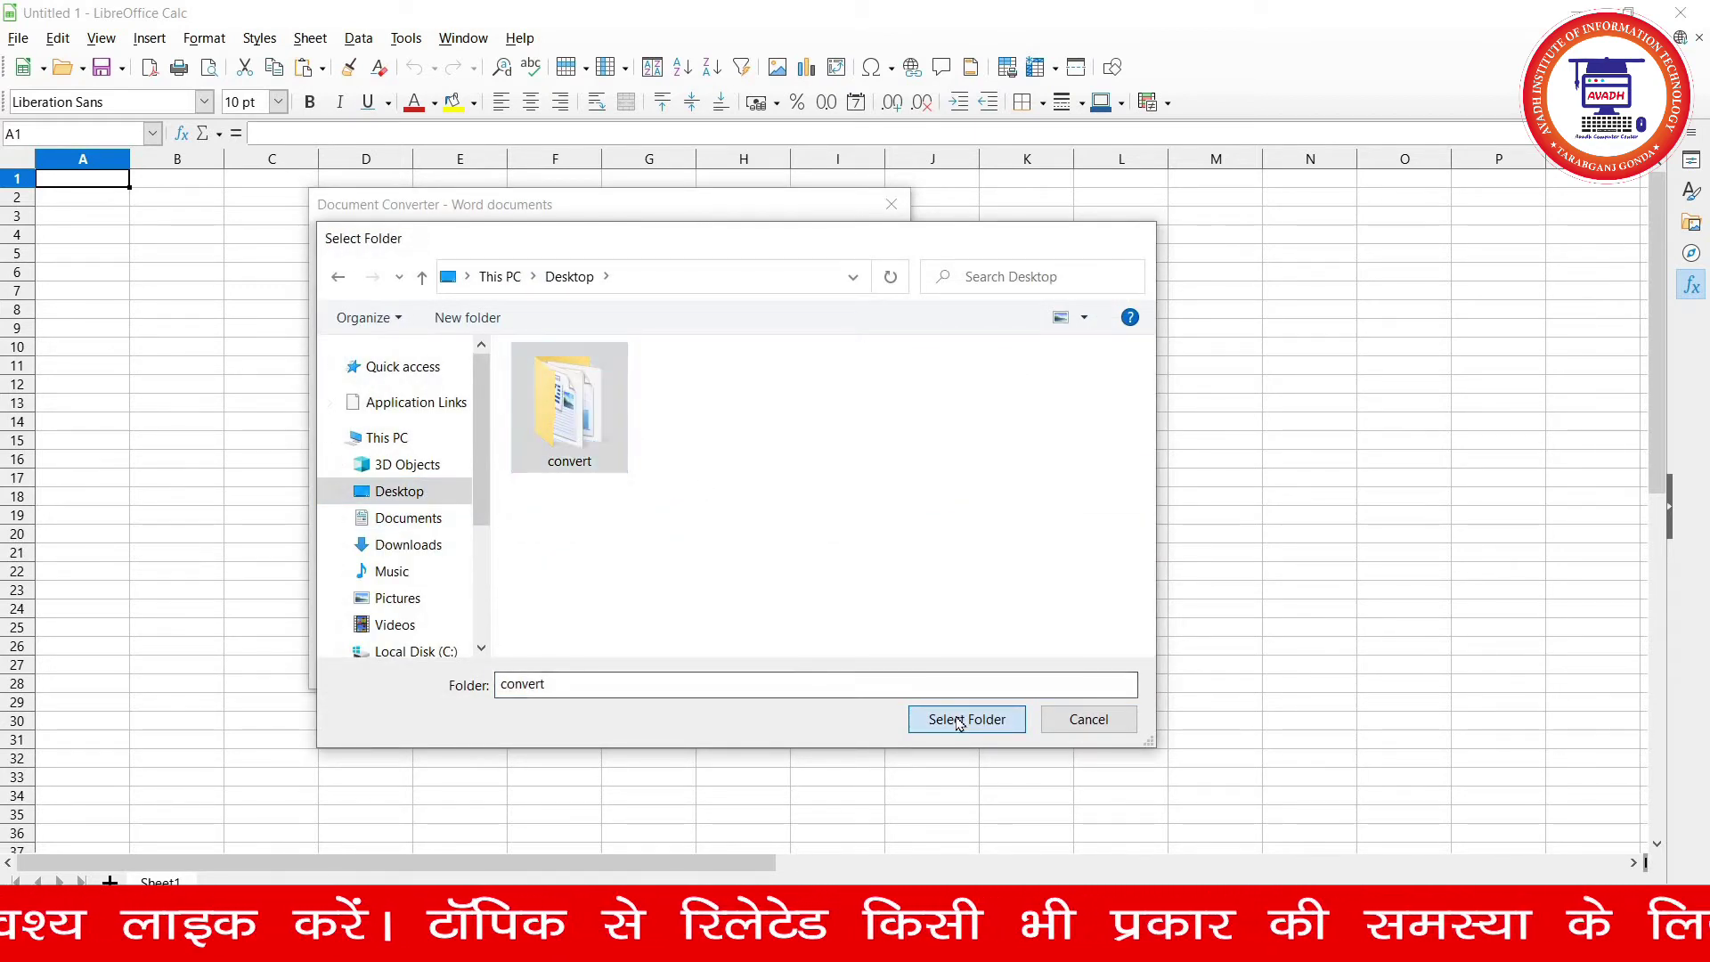
left_click(819, 660)
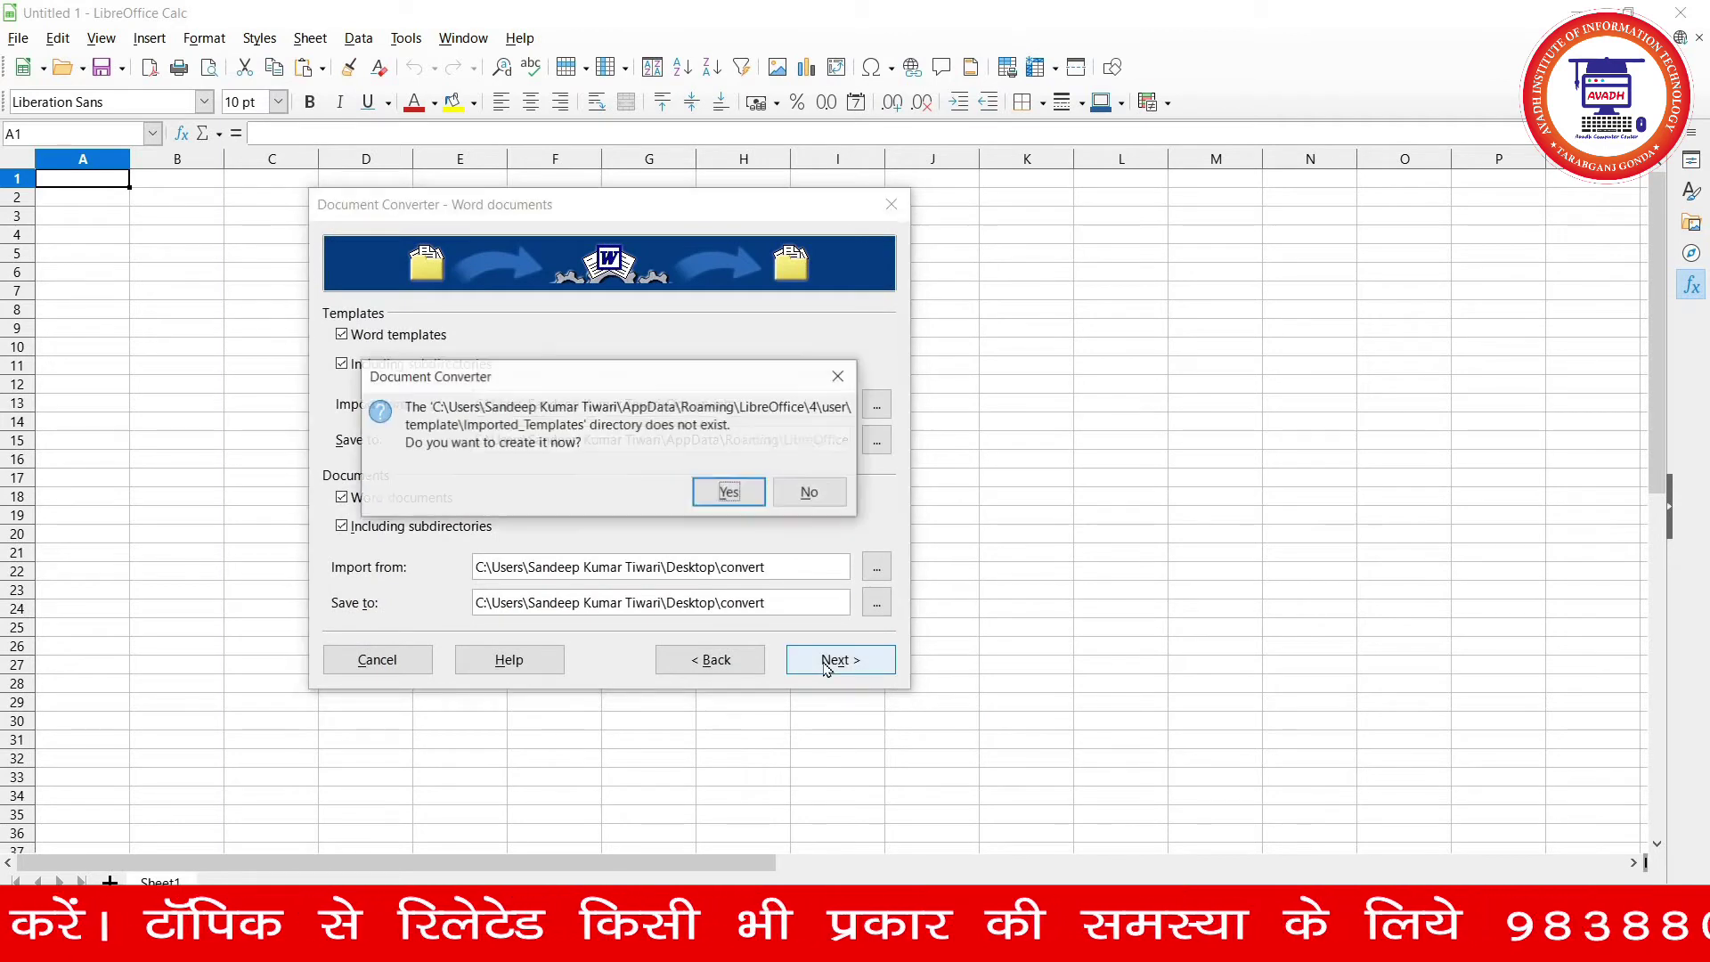
left_click(730, 492)
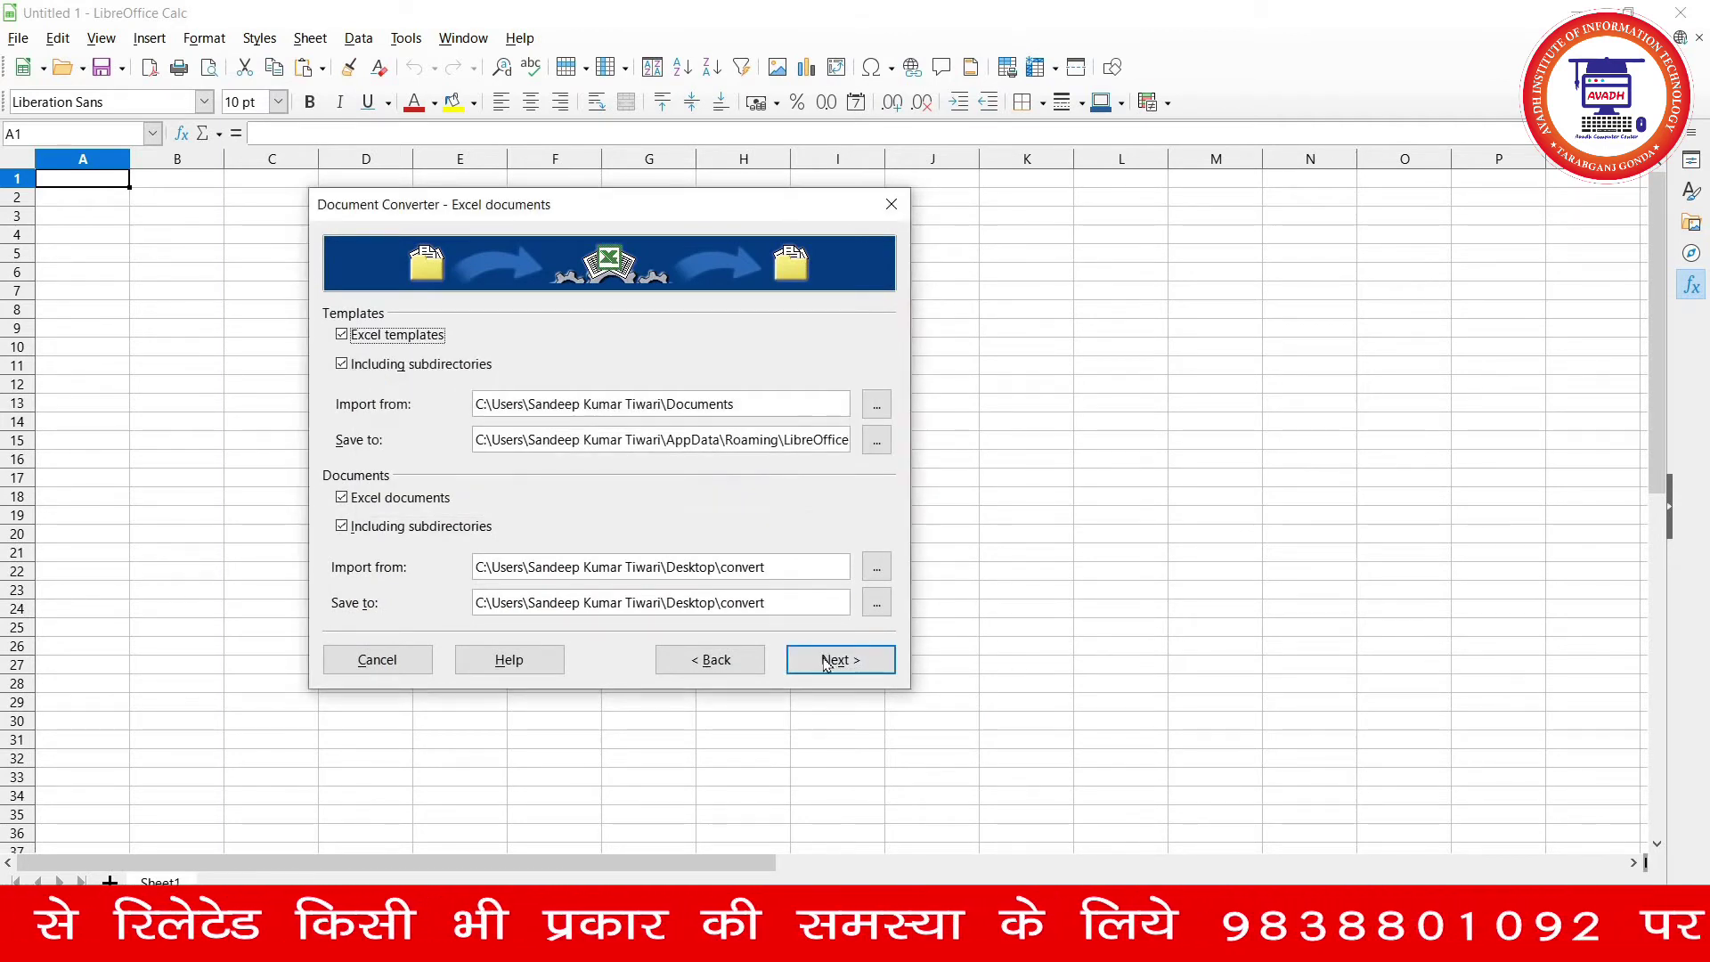
- Convert both convert-folder documents to OpenDocument with default import options, then close the converter
left_click(840, 664)
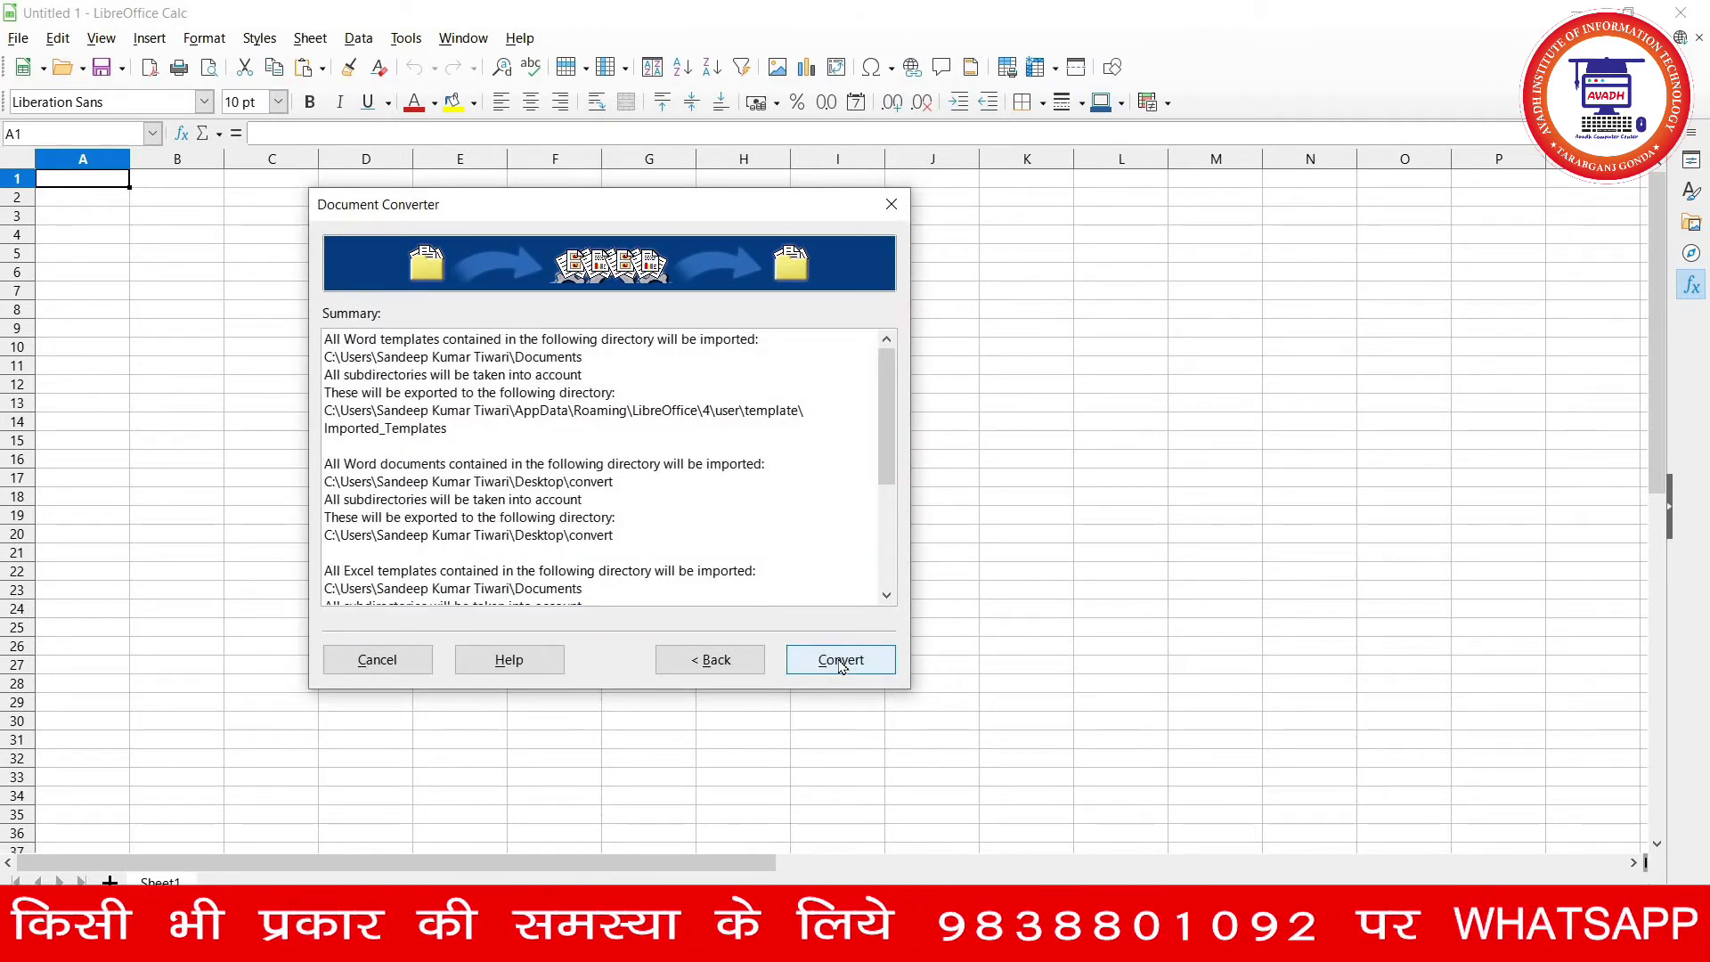
scroll(607, 512, "down", 5)
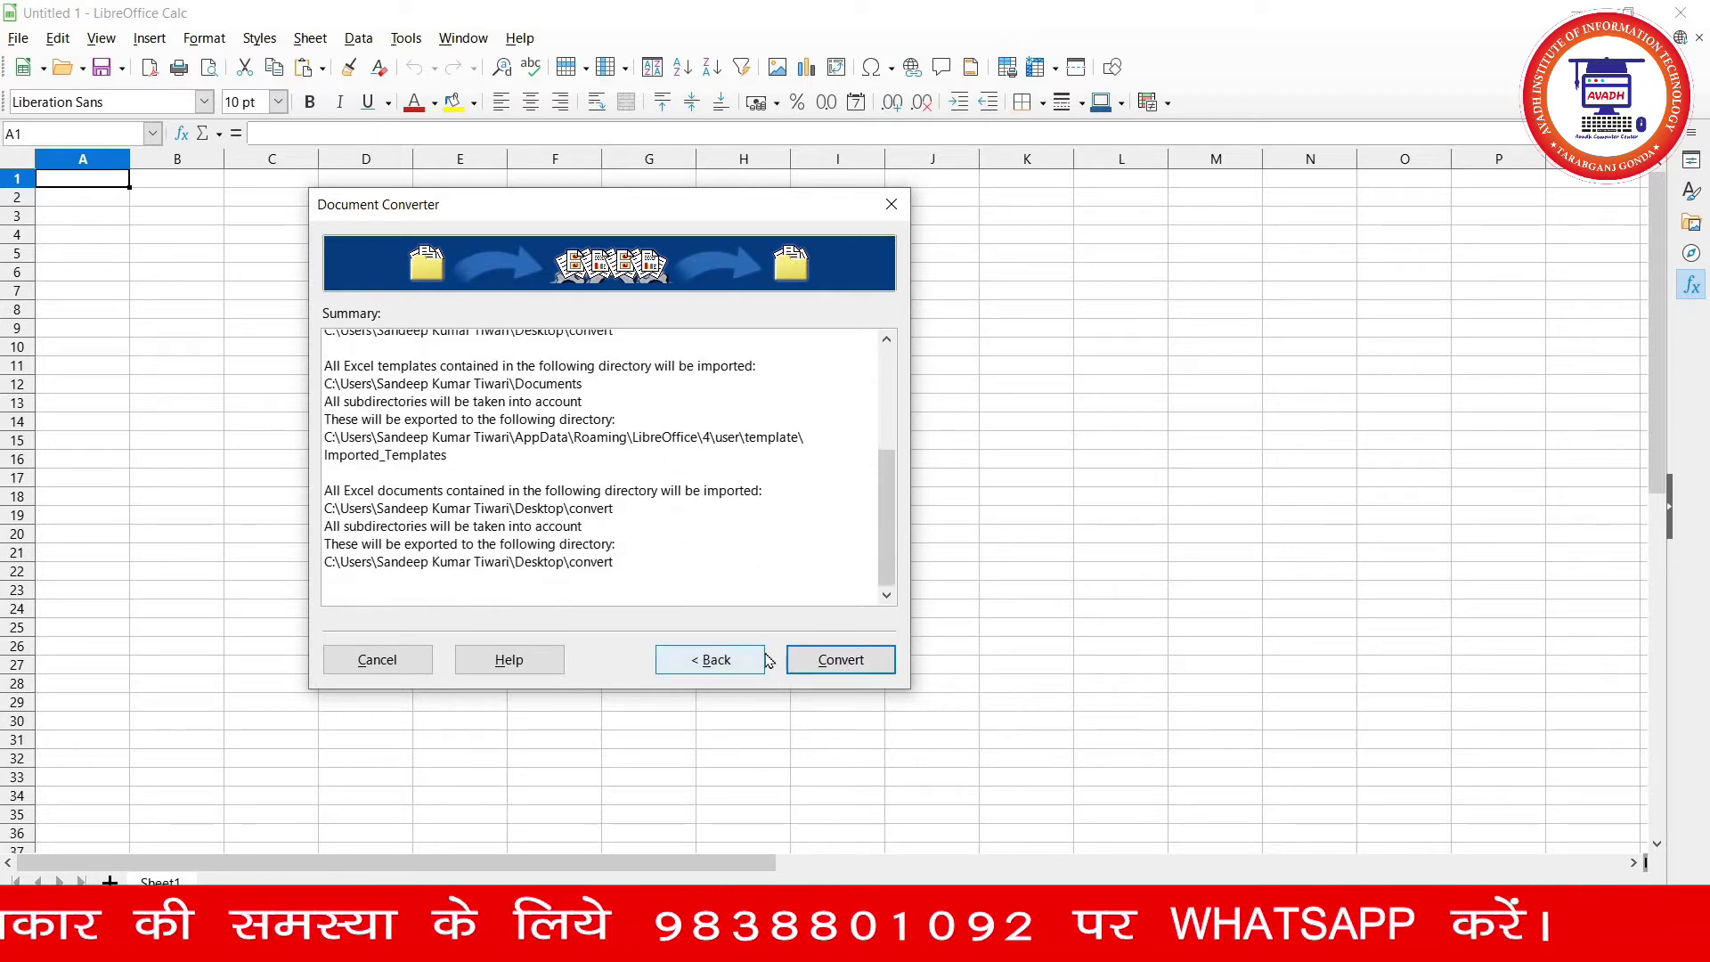
left_click(835, 670)
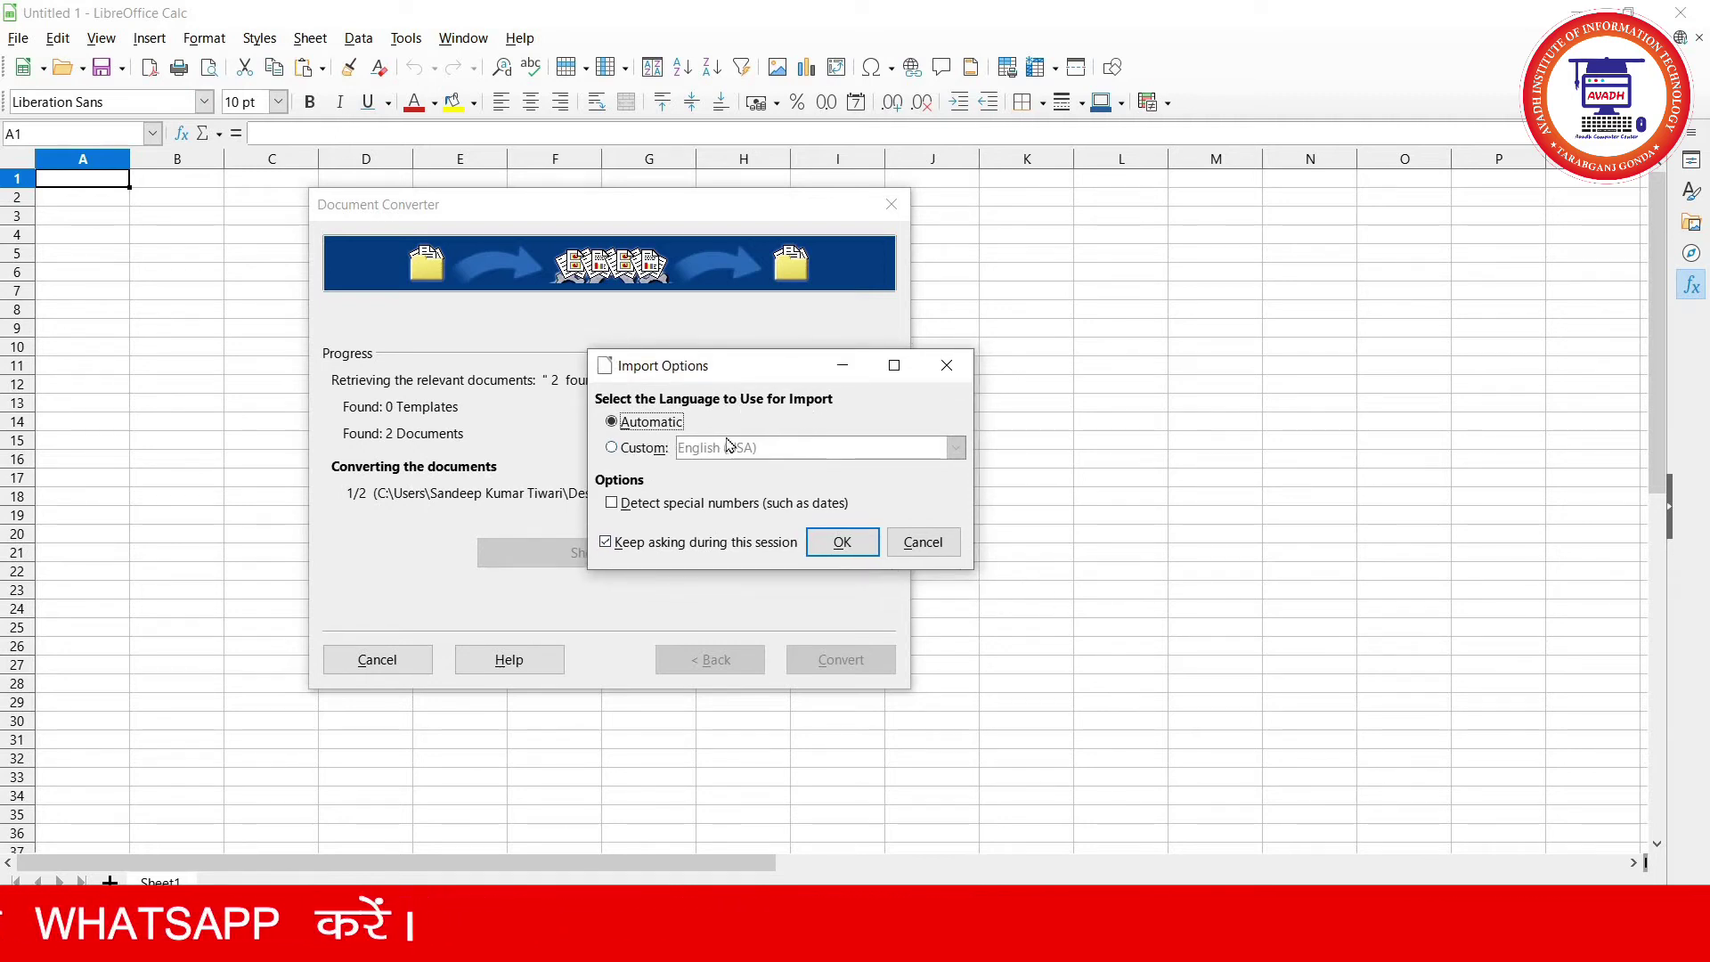
left_click(841, 543)
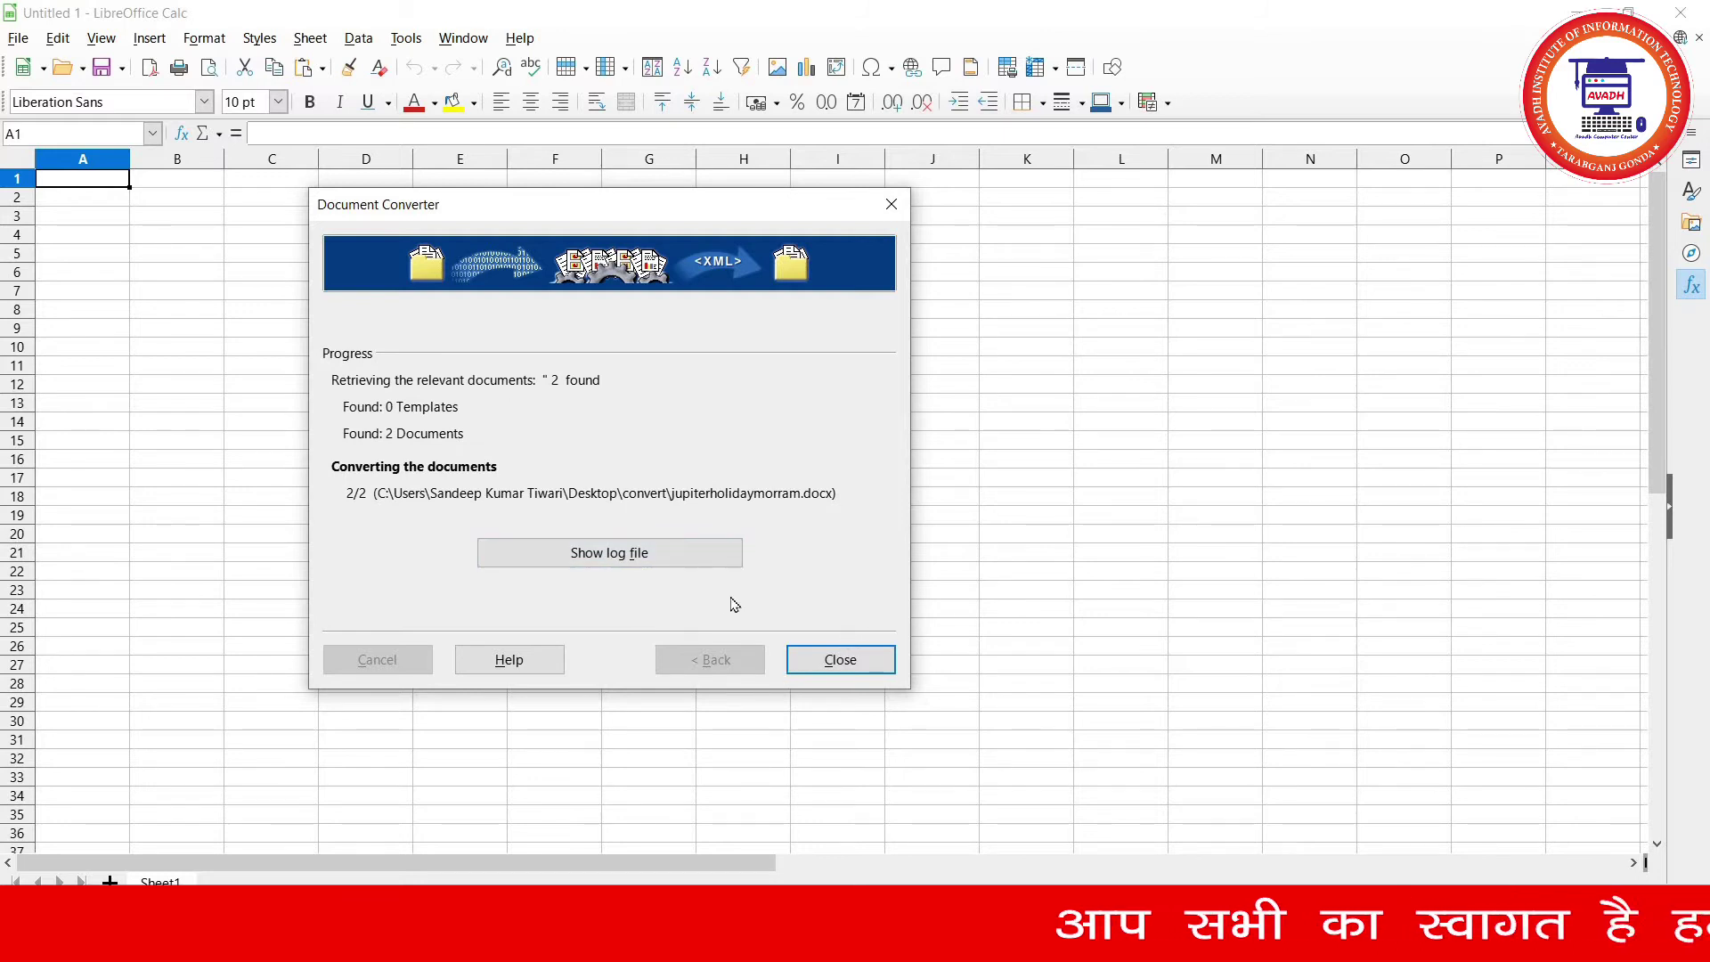
left_click(861, 663)
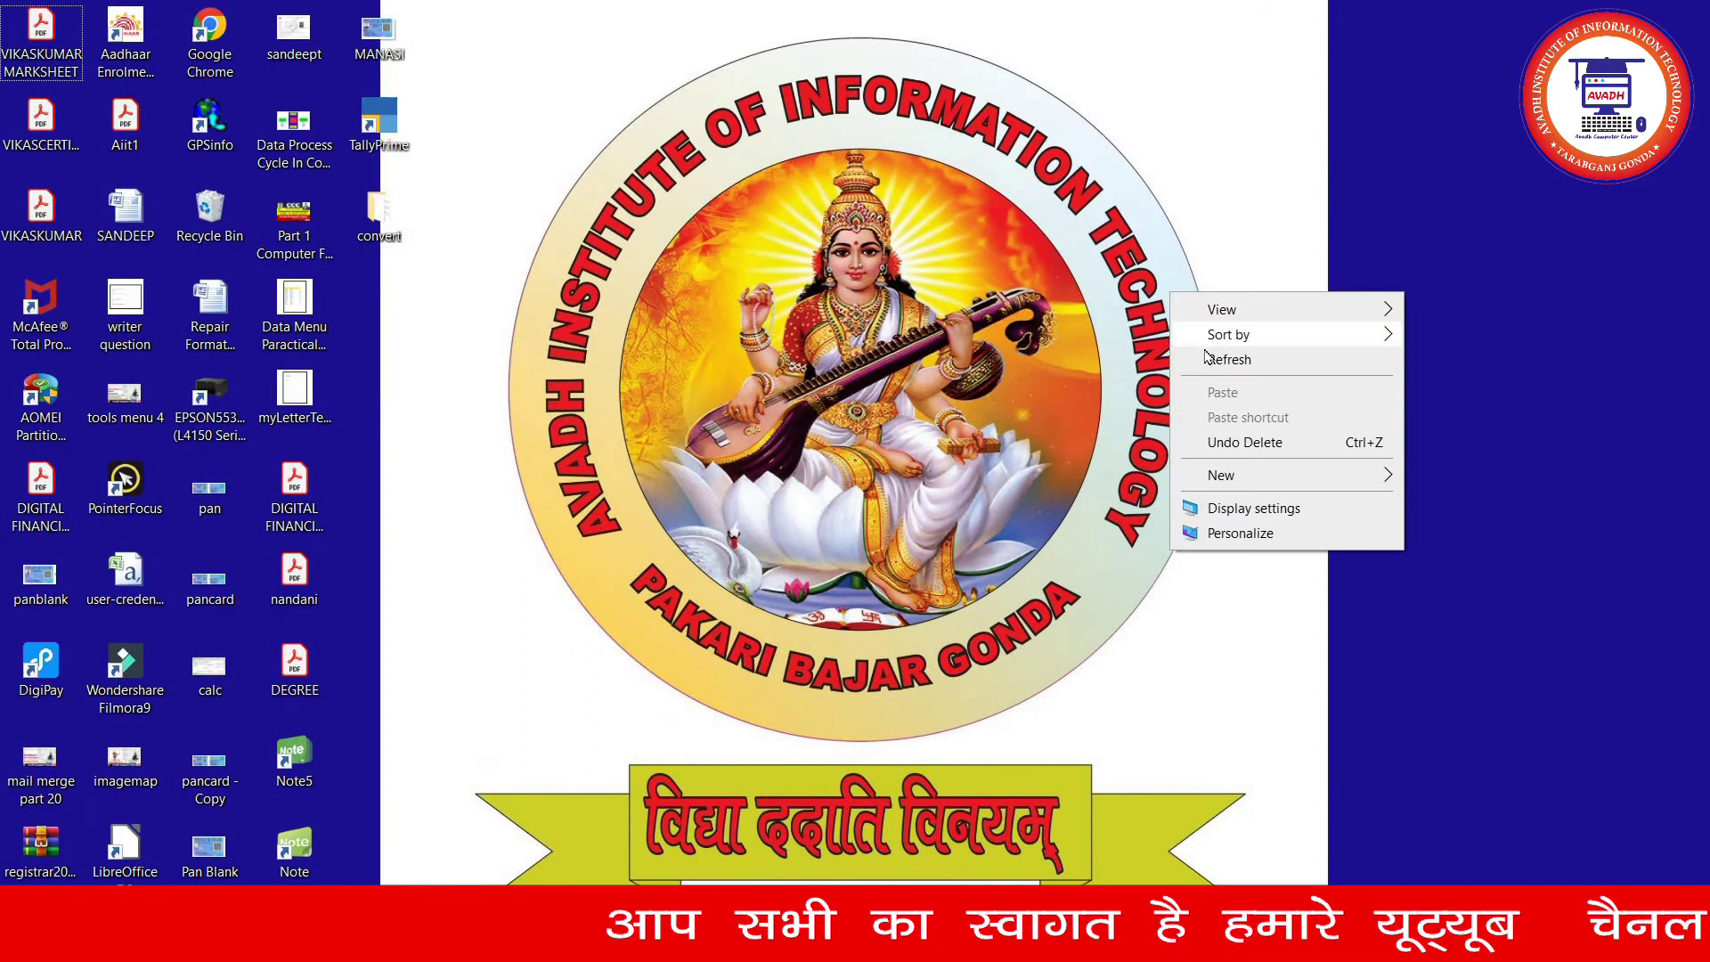
- Refresh the desktop and open the convert folder in a maximized Explorer window
left_click(1209, 359)
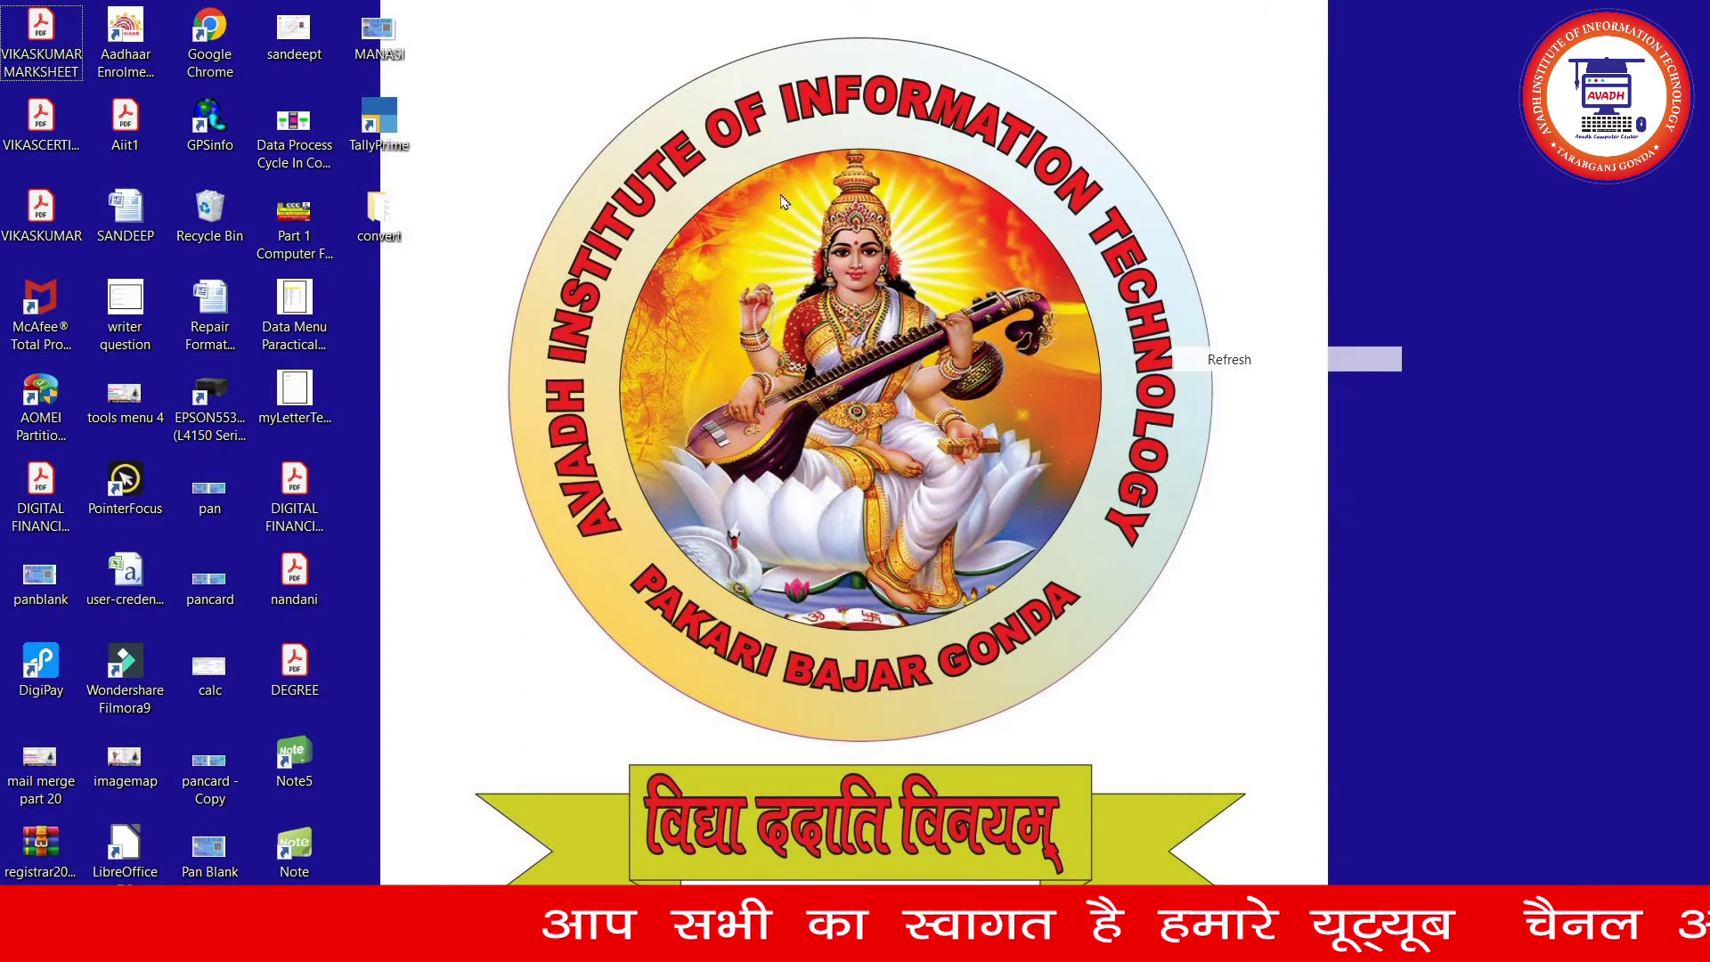
double_click(380, 214)
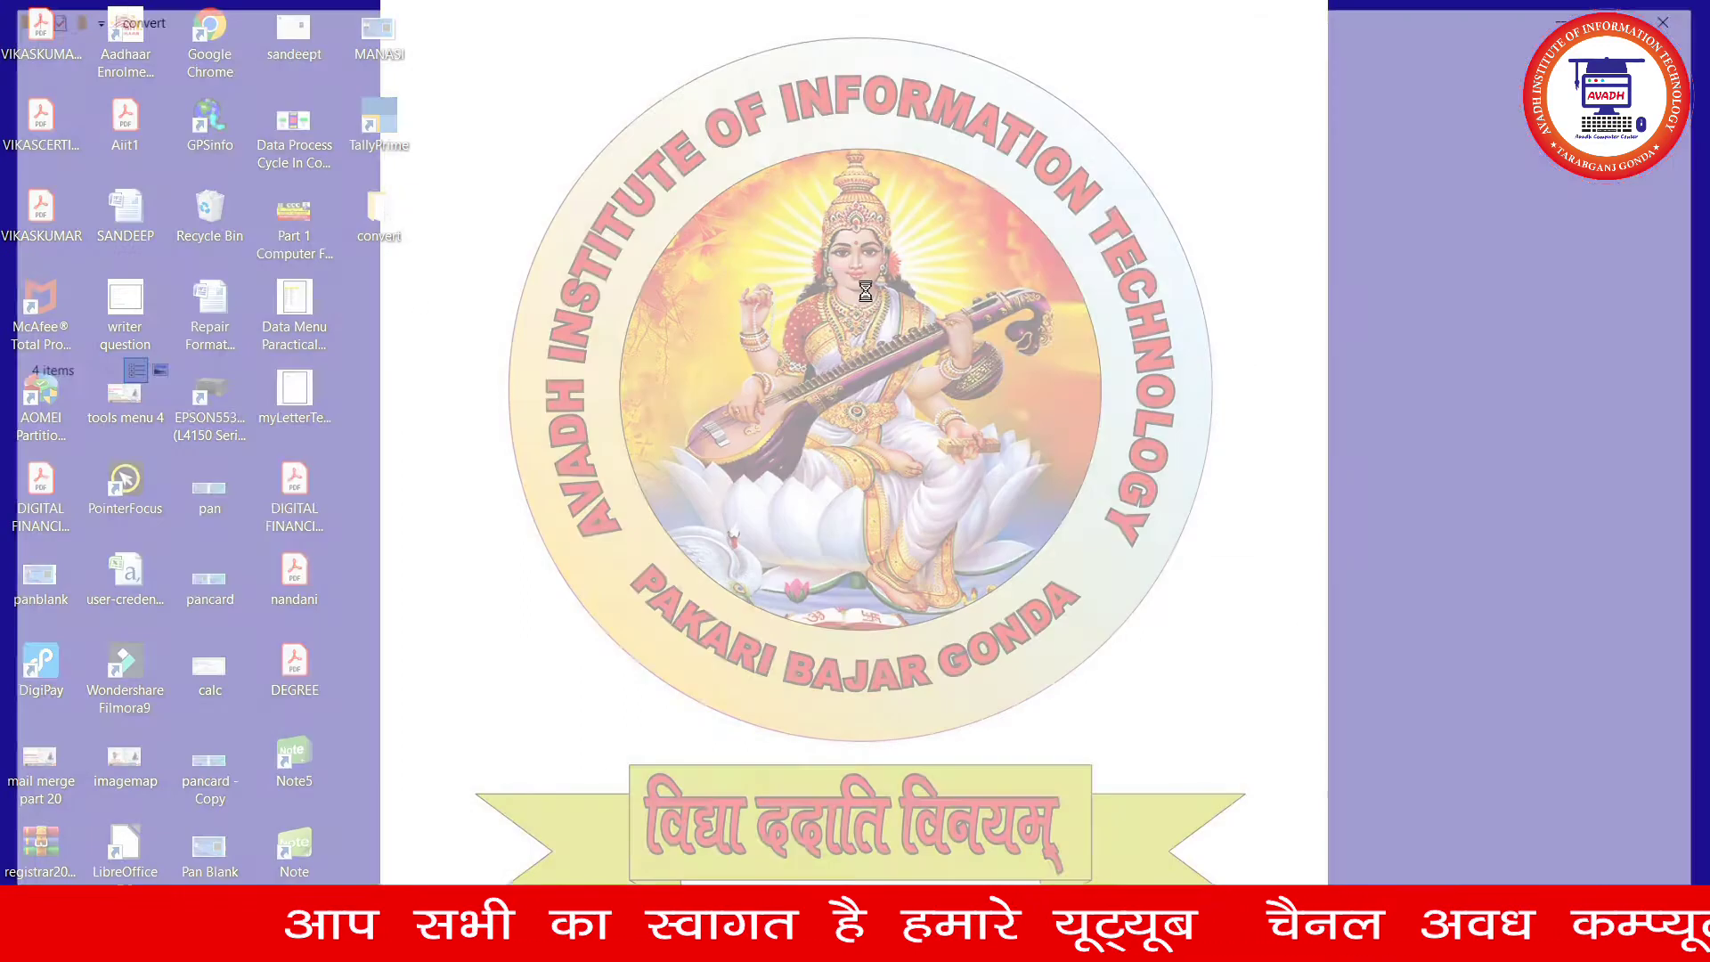
left_click_drag(478, 366, 888, 372)
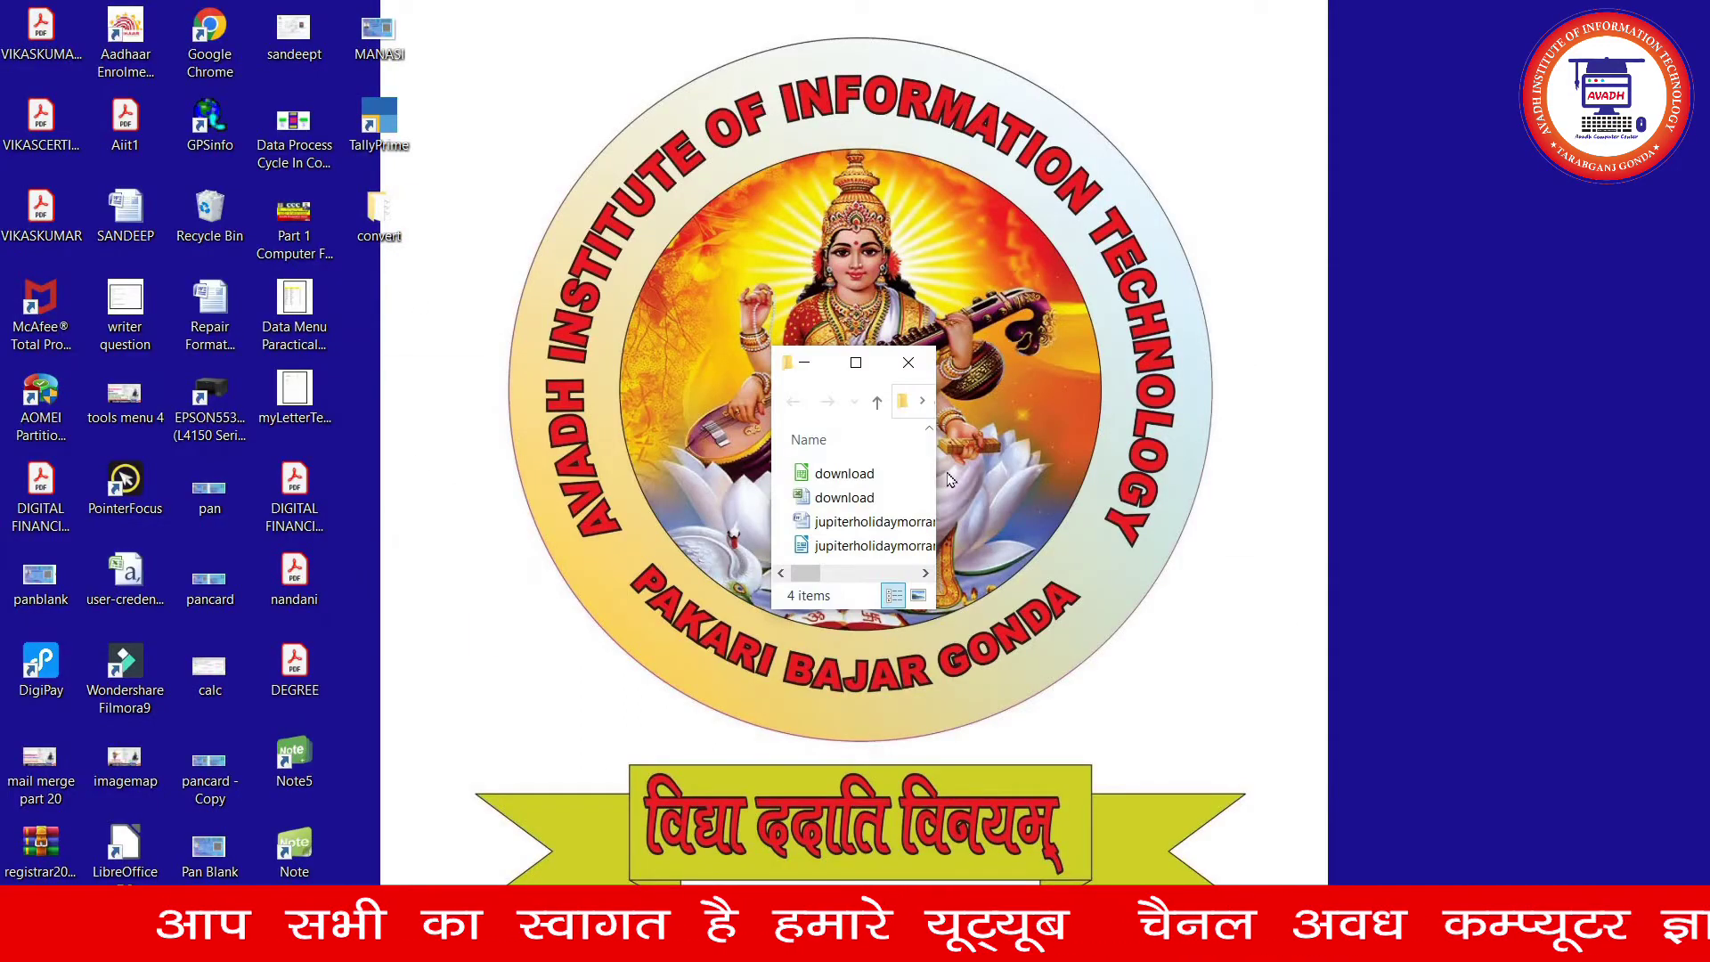
left_click(856, 363)
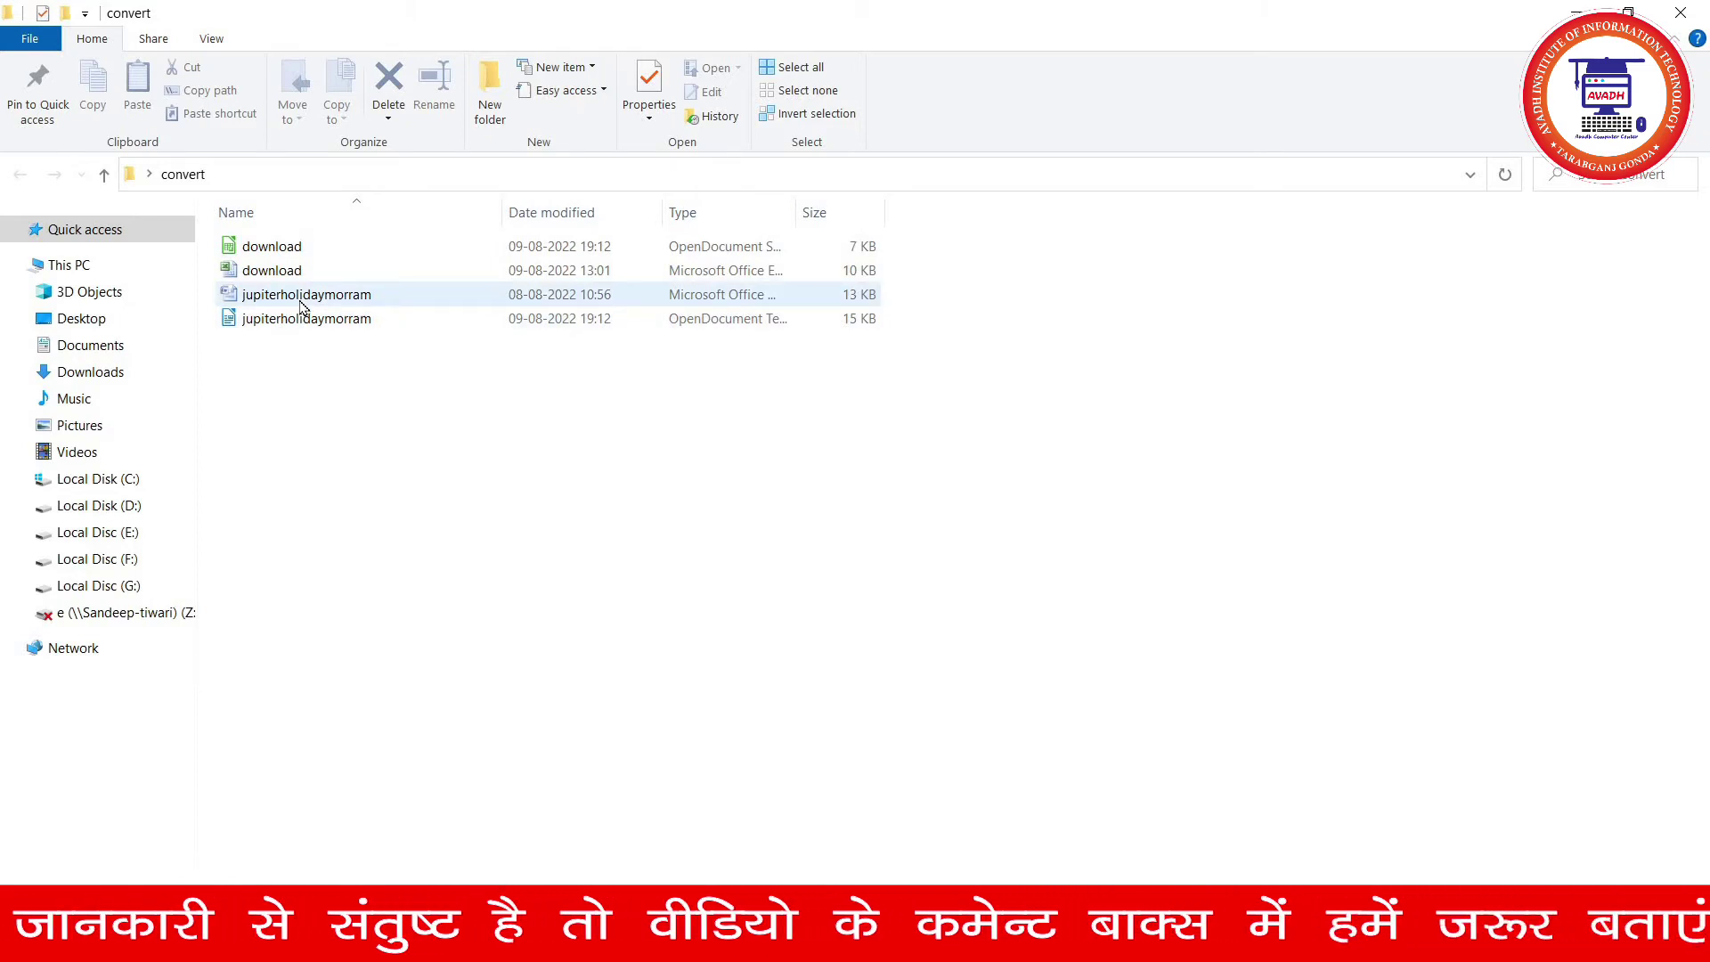
- Open the converted jupiterholidaymorram .odt file, close Explorer, and bring up Calc's template commands
left_click(301, 303)
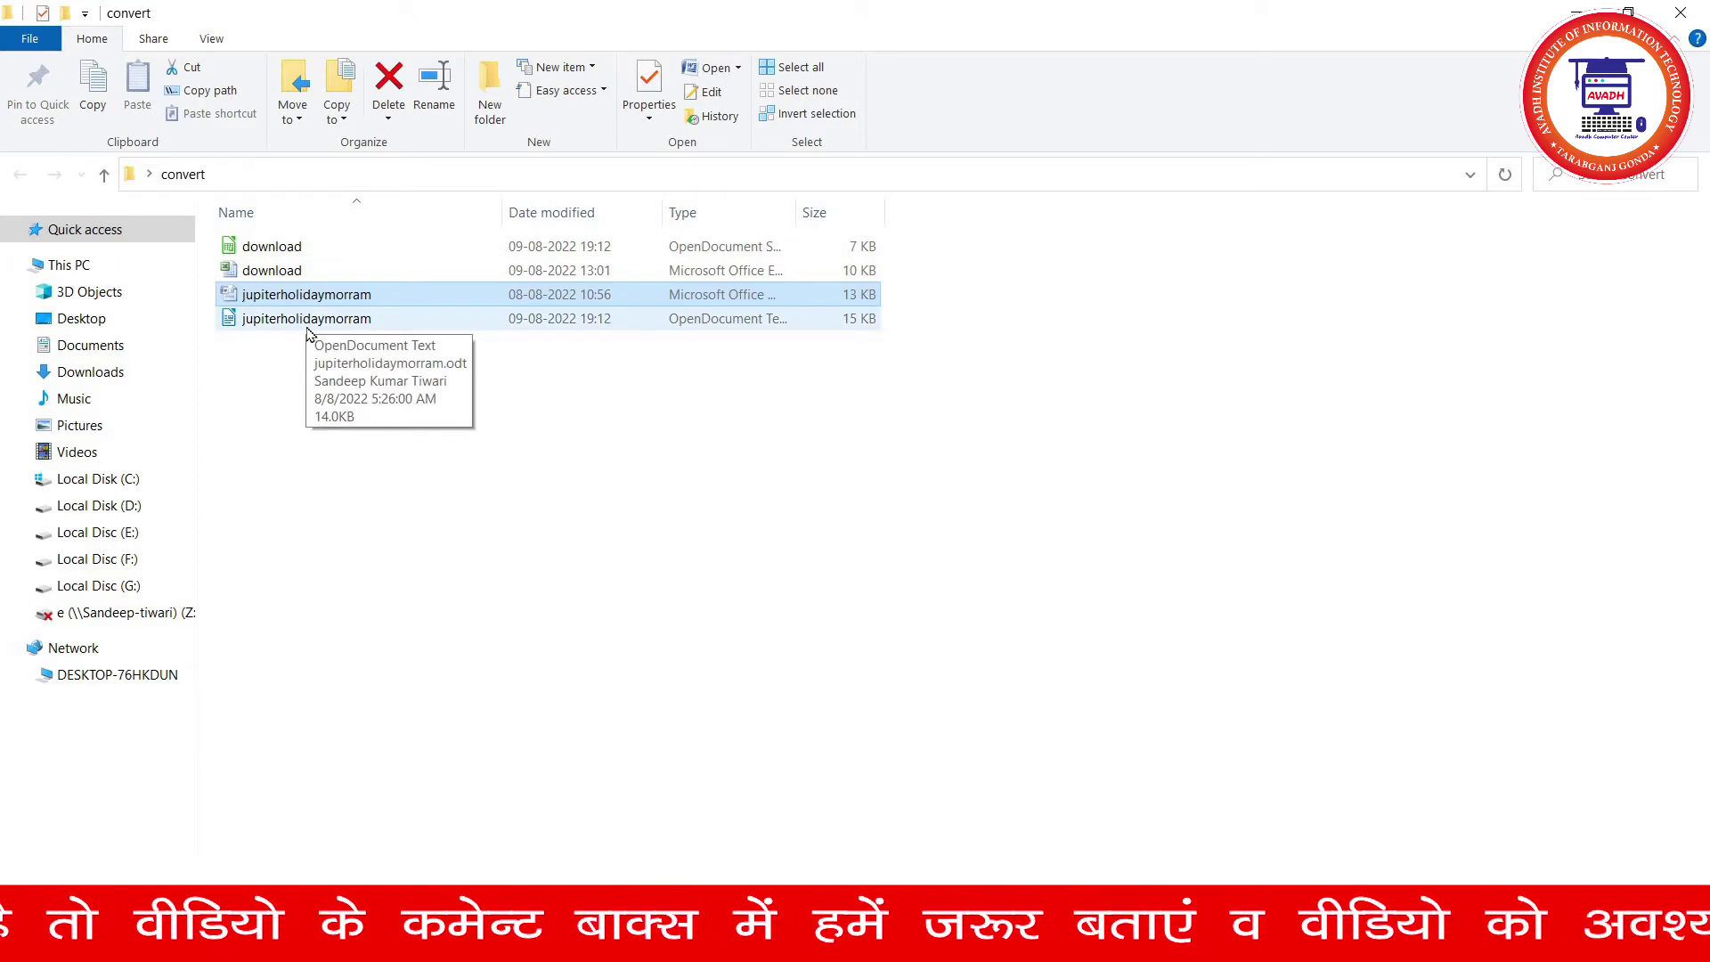
left_click(309, 322)
double_click(308, 325)
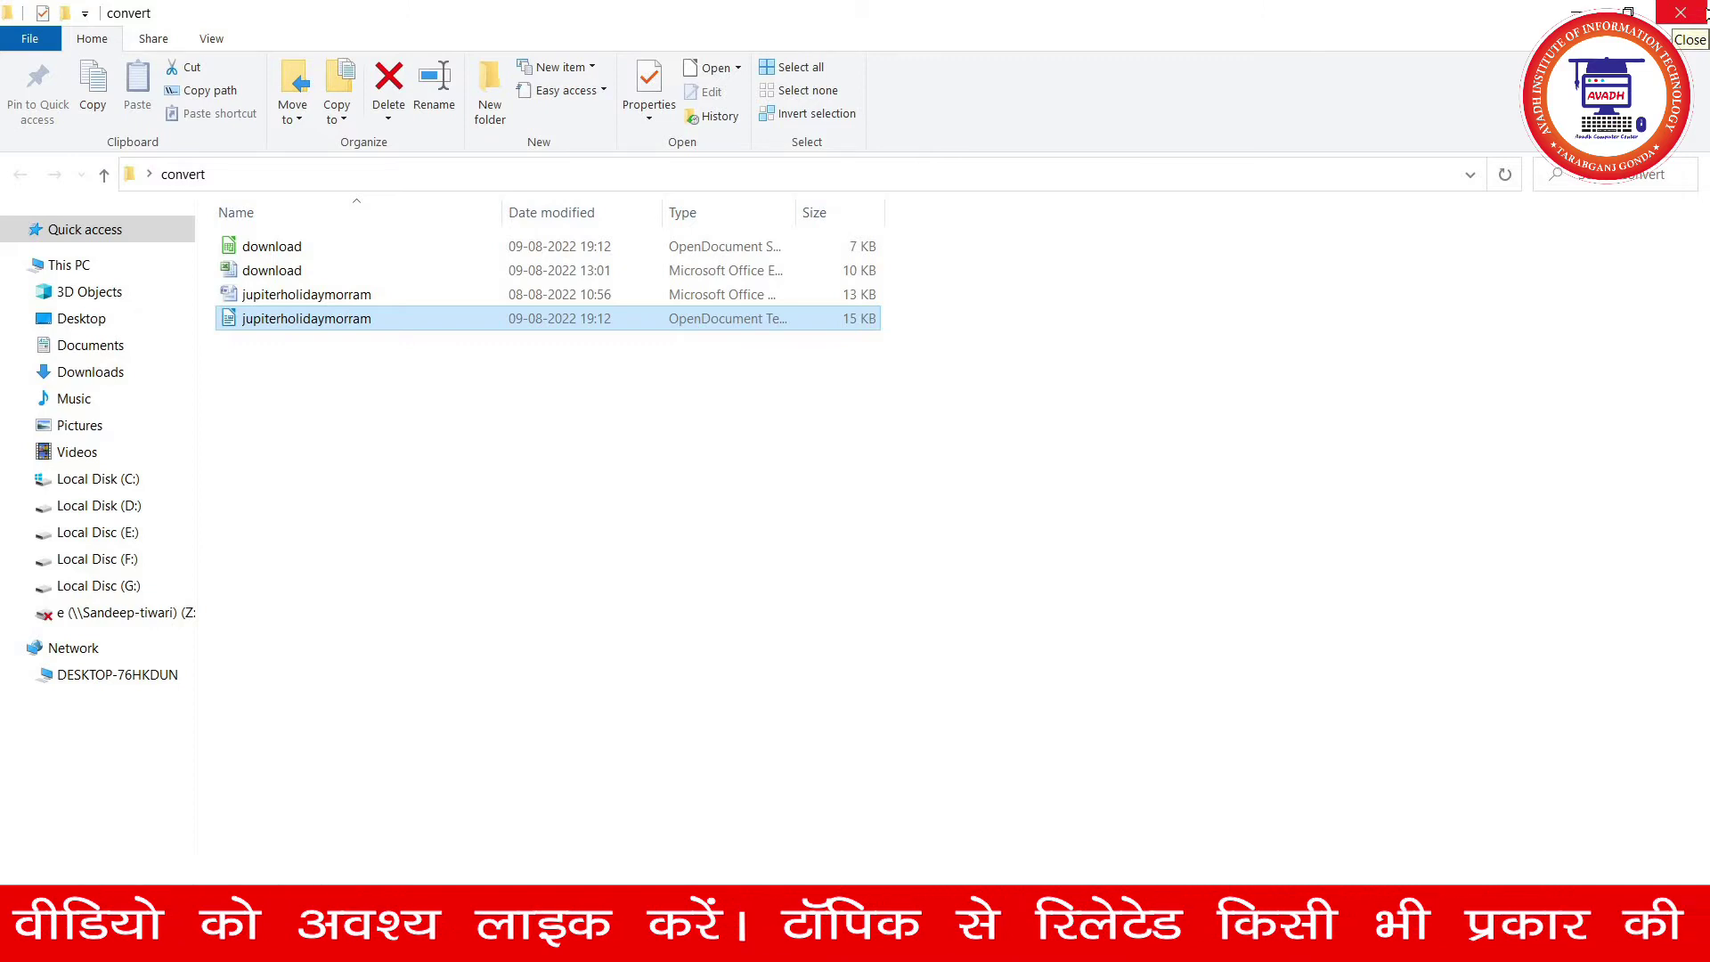
left_click(1681, 12)
left_click(18, 38)
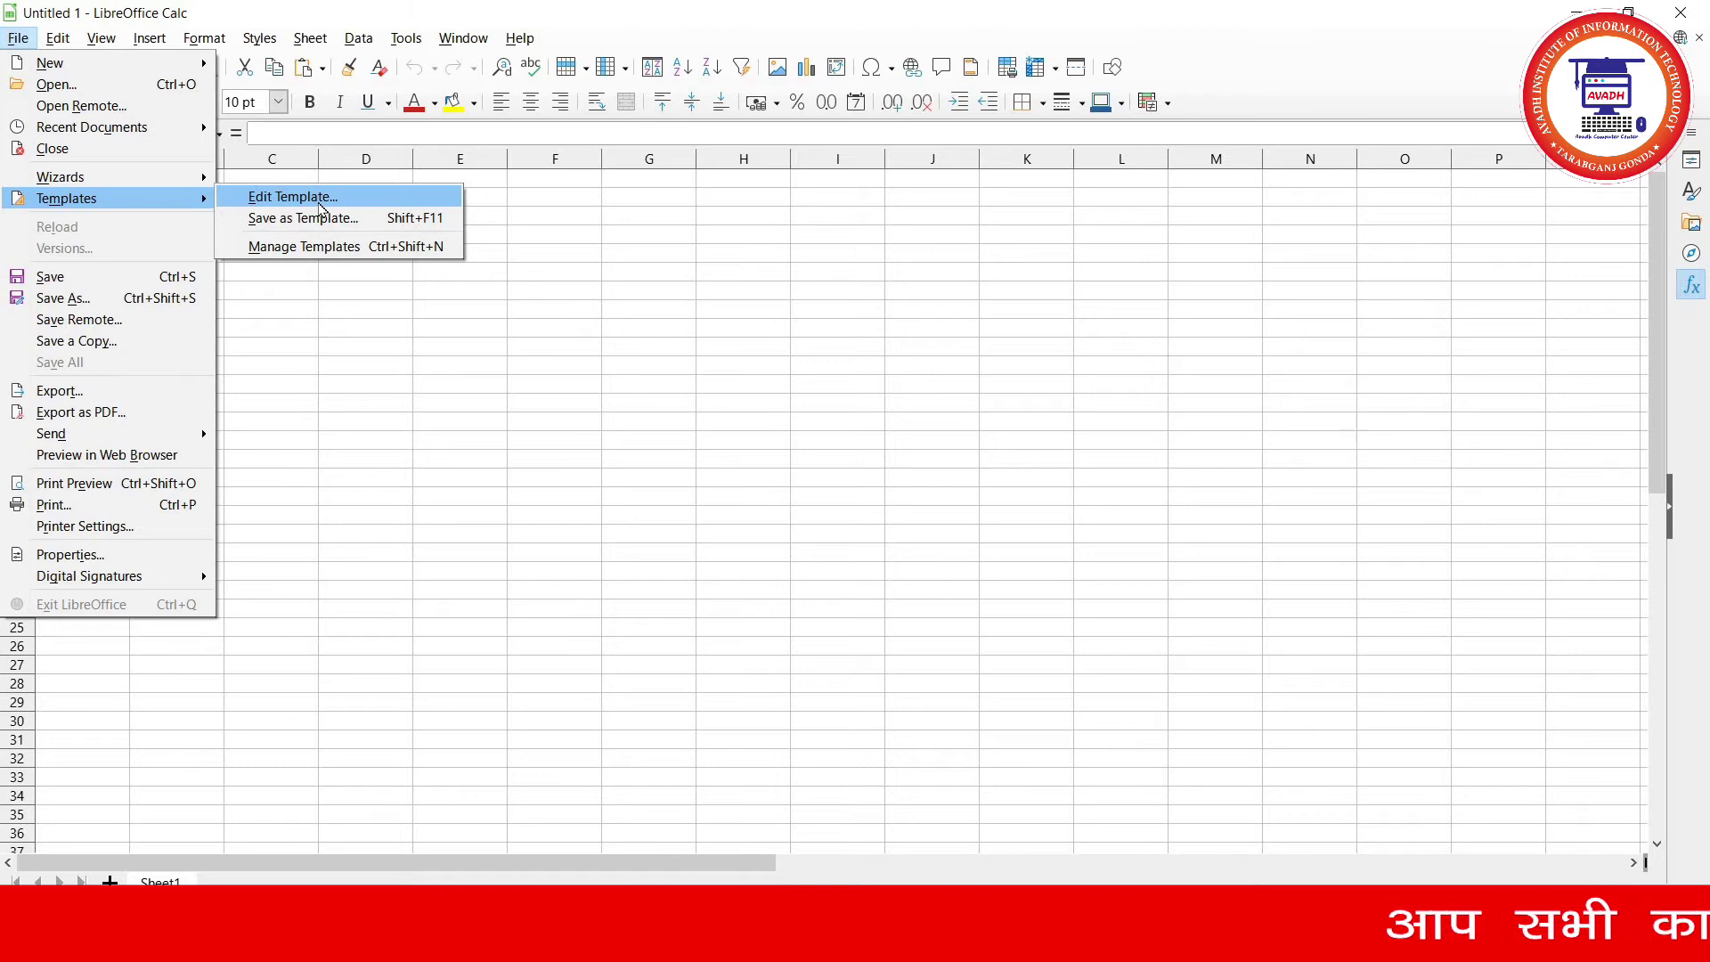
- Open the ggg.ott template in Writer to view its text, then close it
left_click(320, 203)
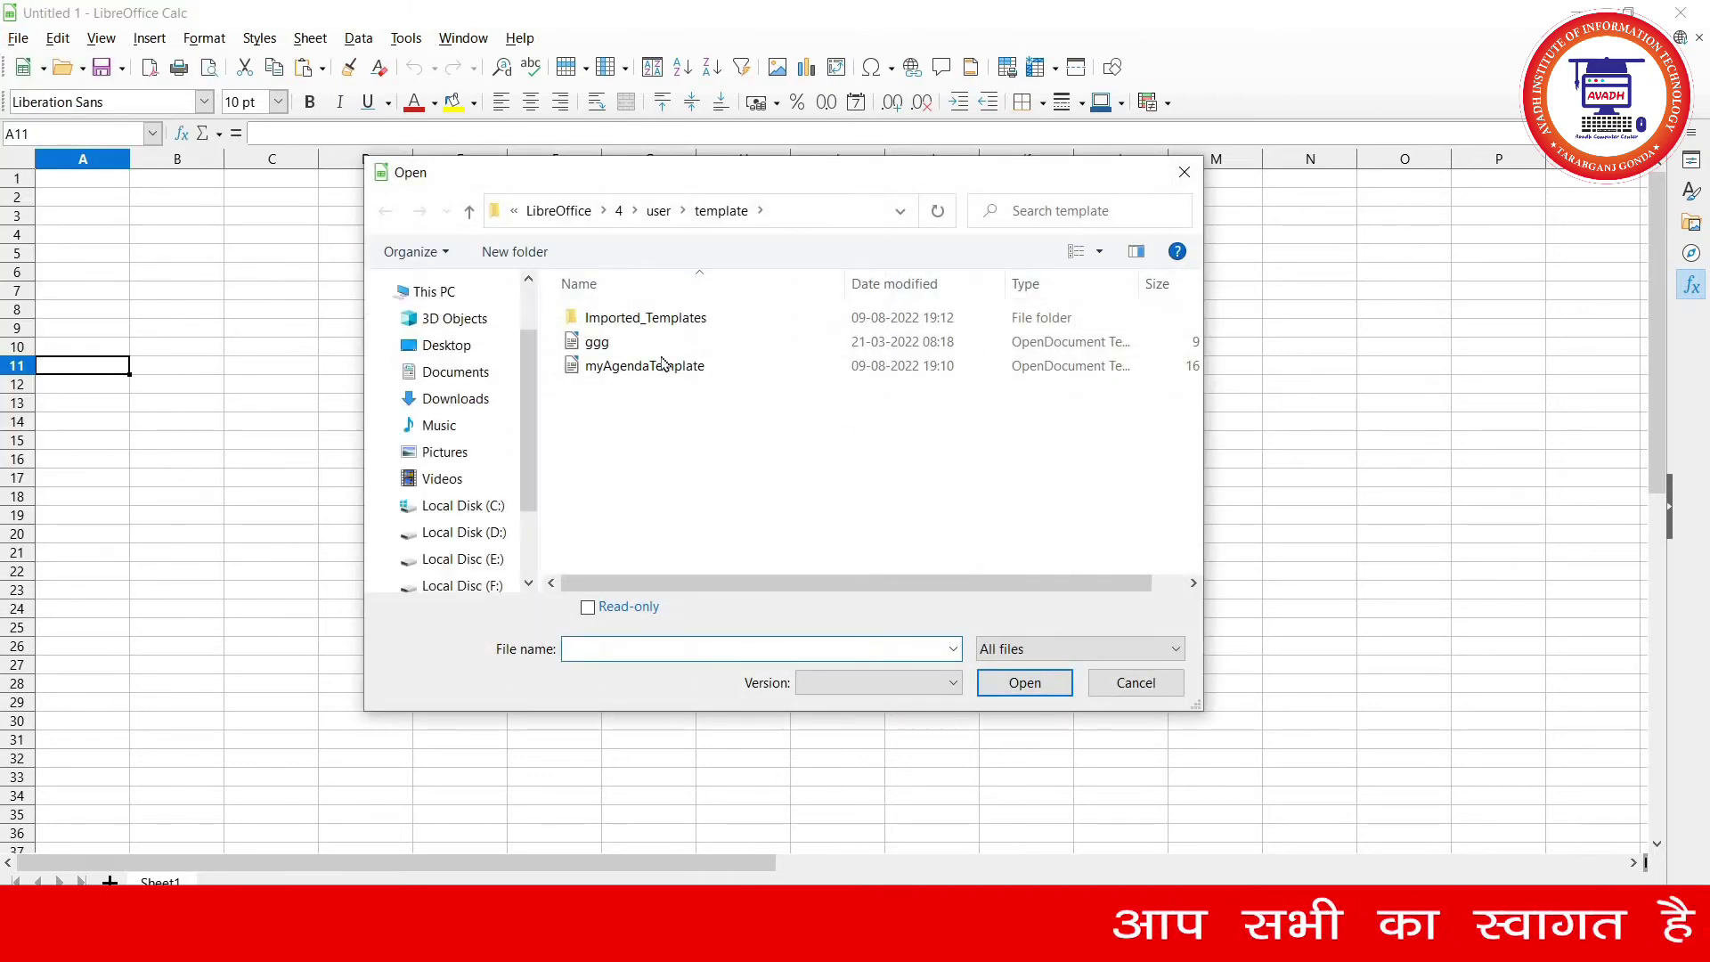
left_click(626, 348)
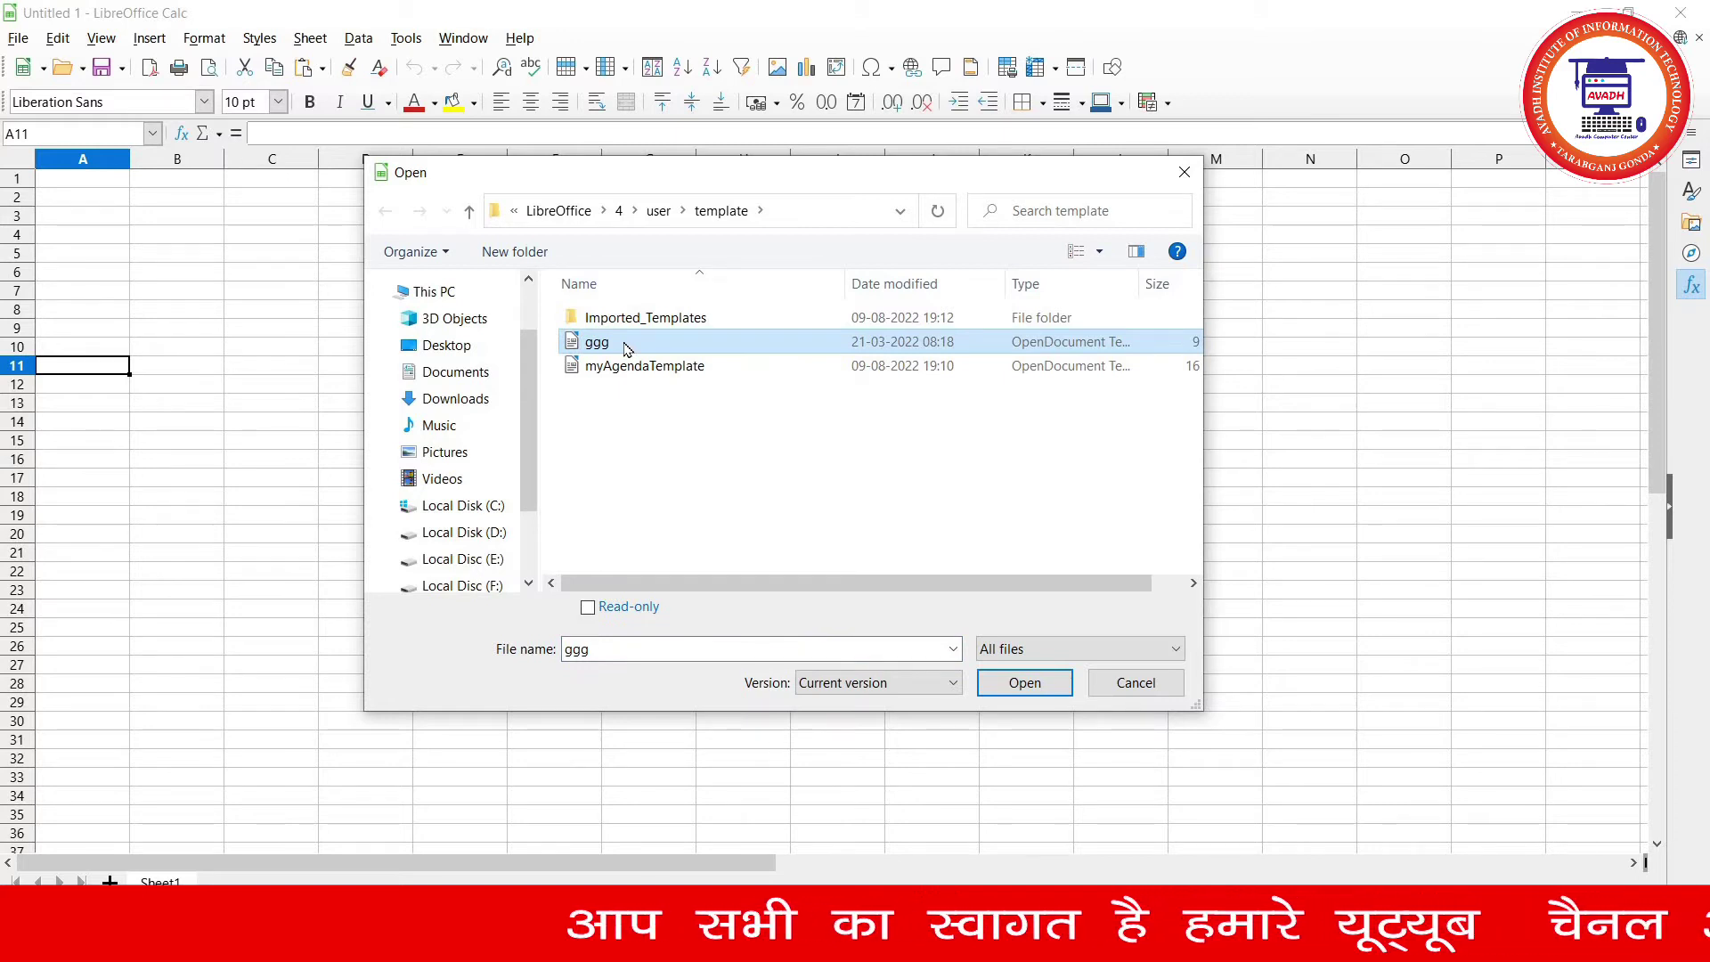
left_click(1040, 696)
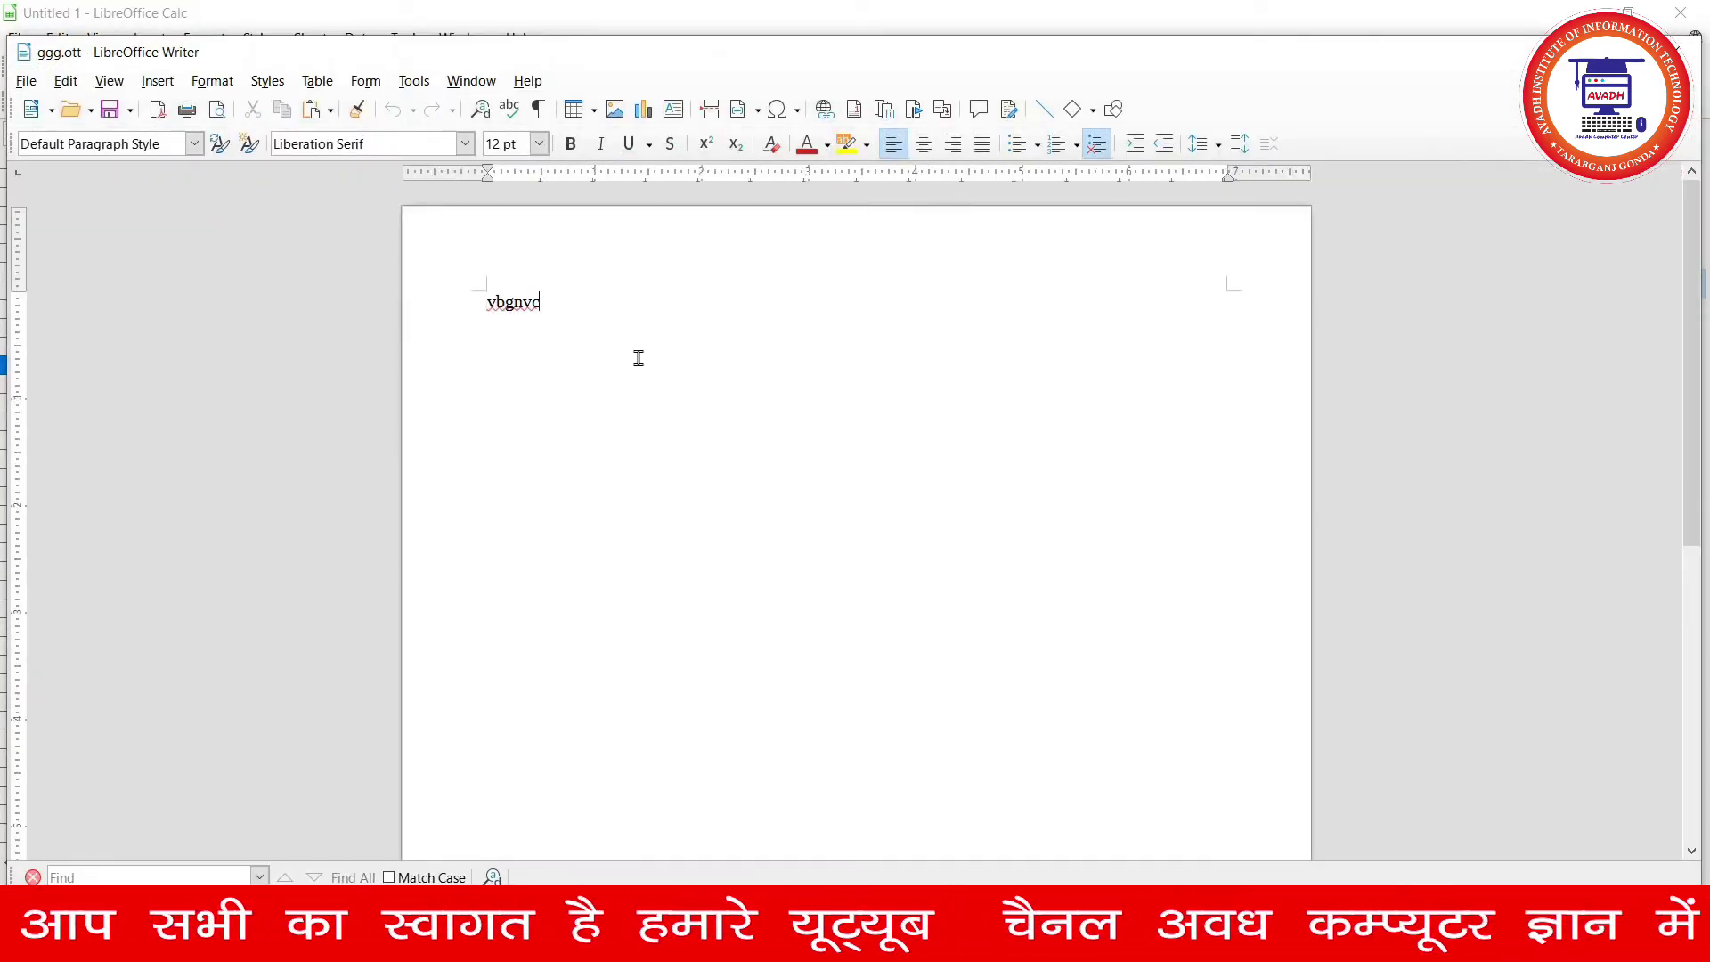
left_click(1682, 51)
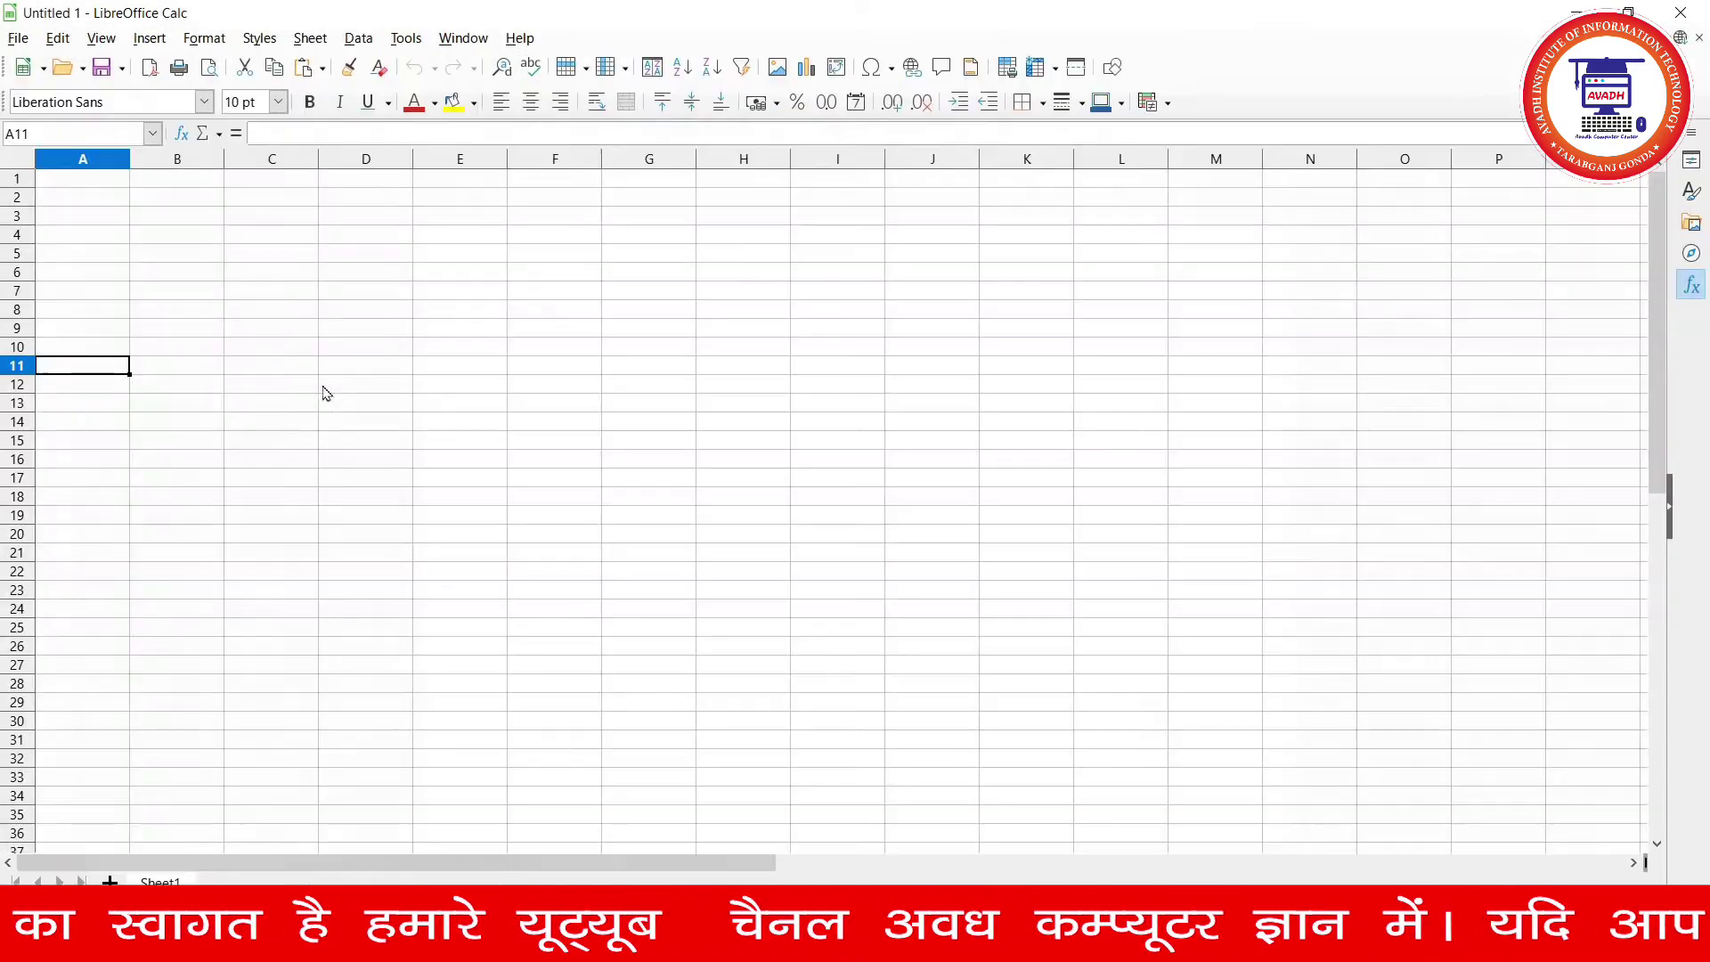
- Enter GDDF in C10 and FHJGJ in B17
left_click(237, 354)
type("GDDF")
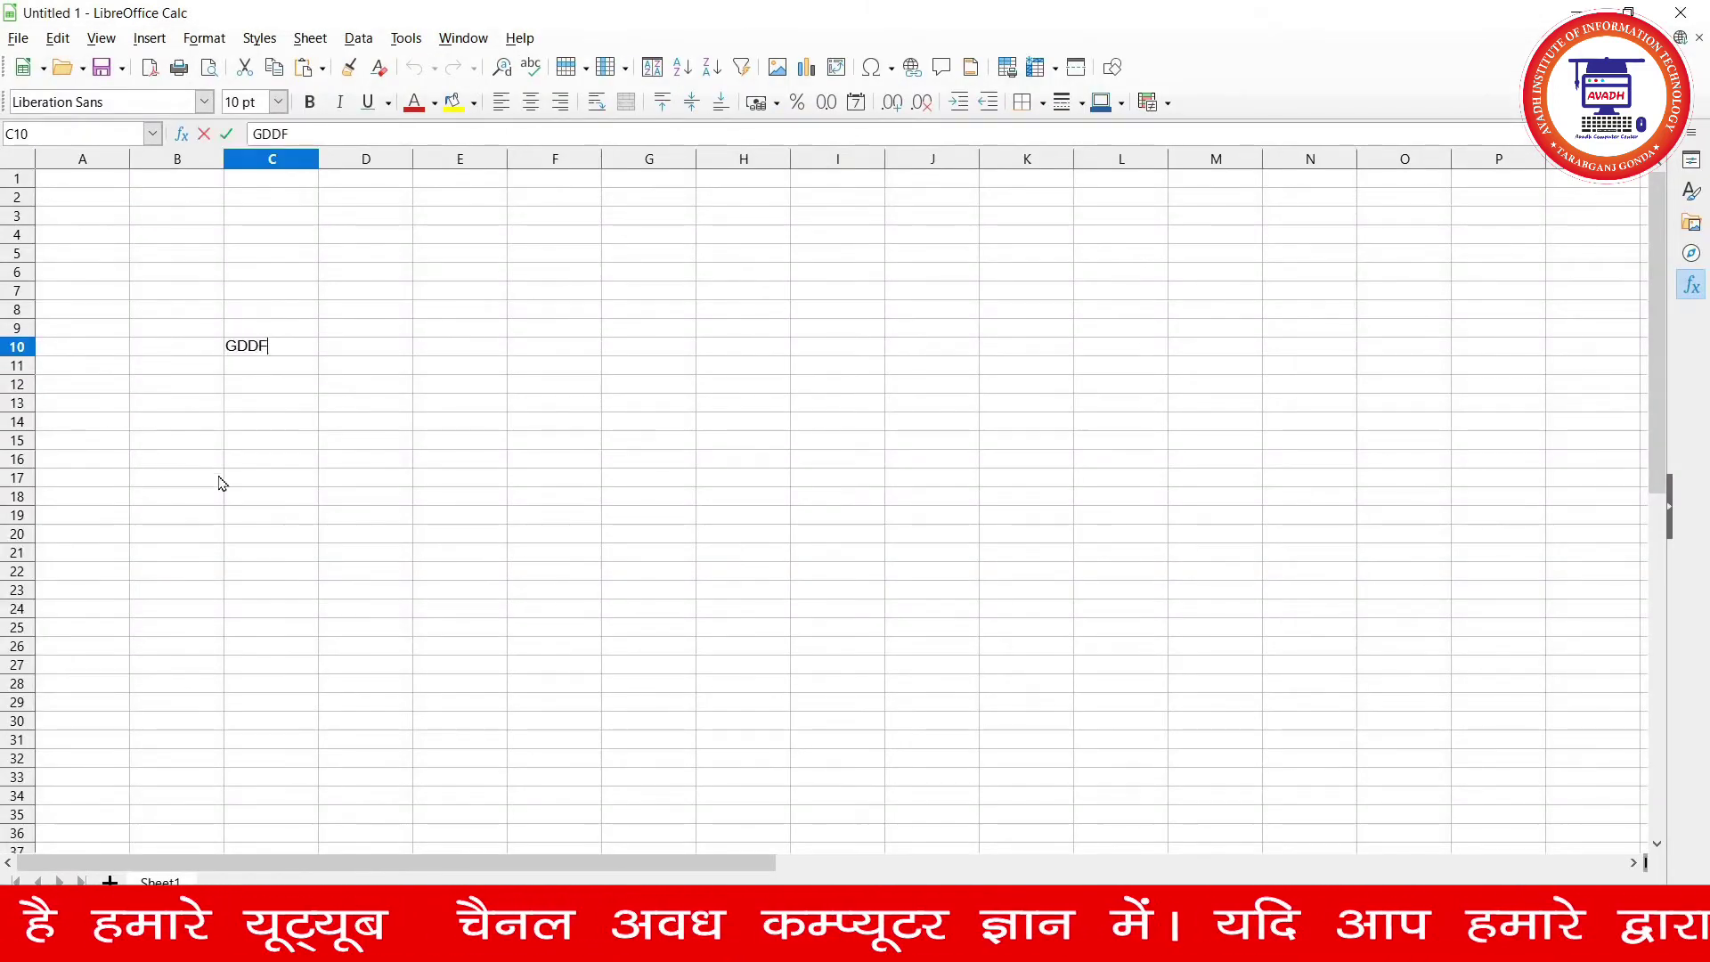
left_click(209, 478)
type("FHJGJ")
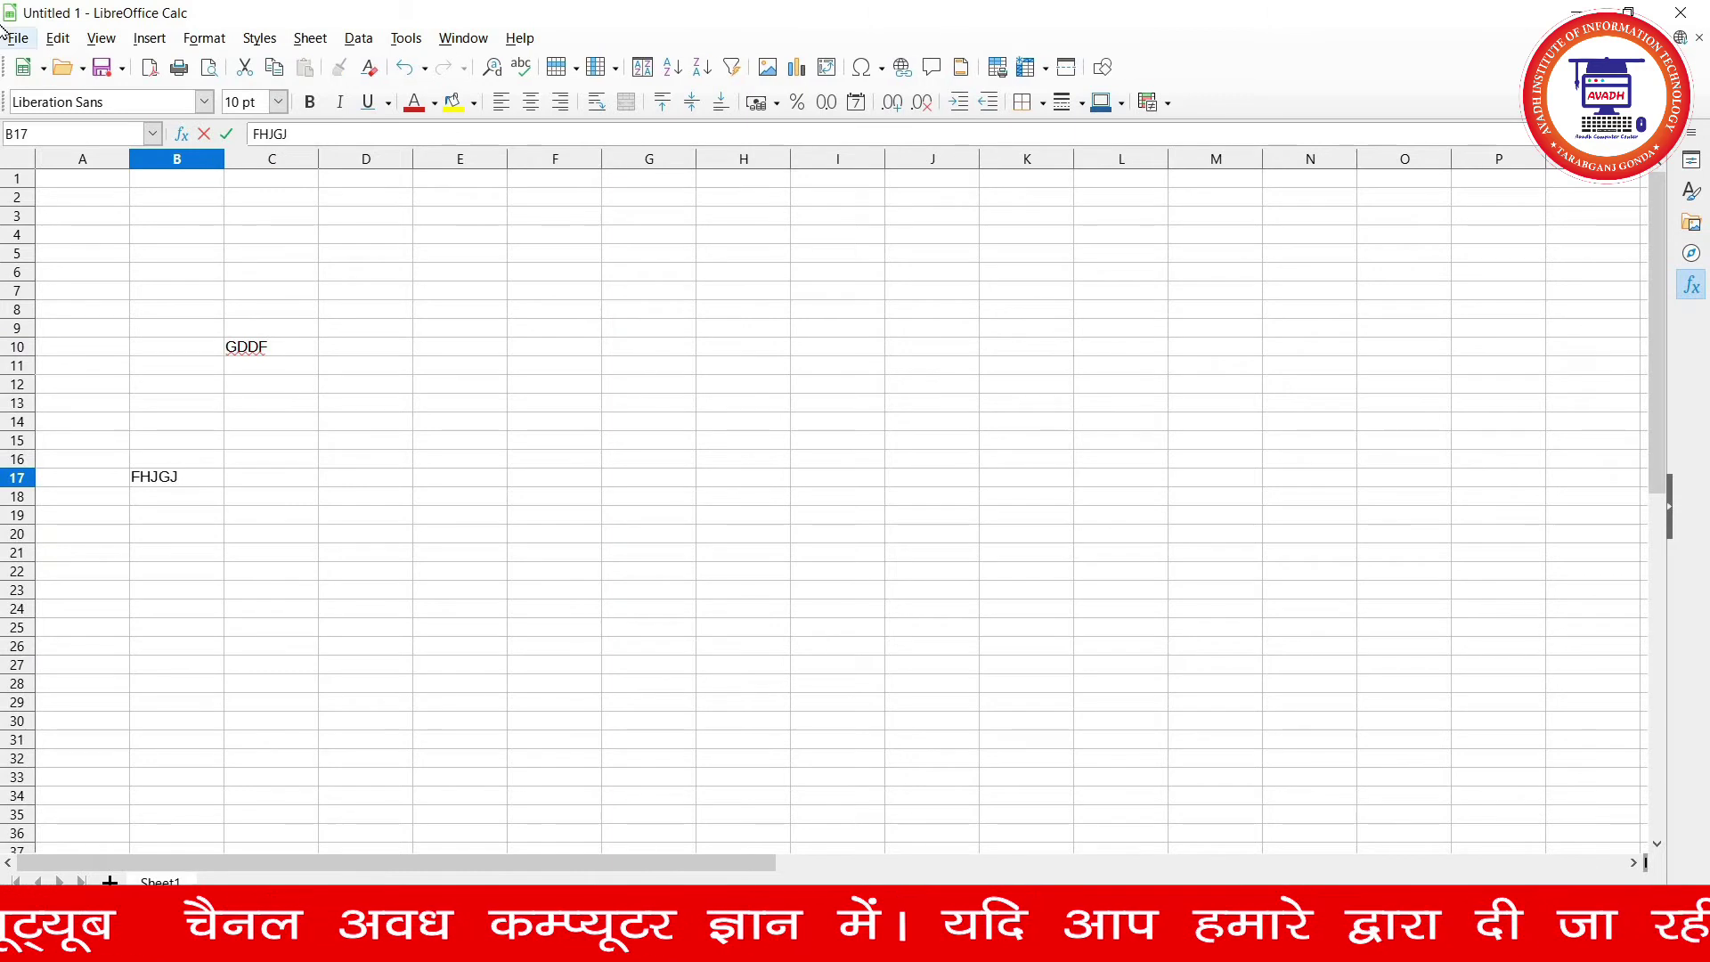
- Save the sheet as template FFFFFF in the My Templates category
left_click(17, 38)
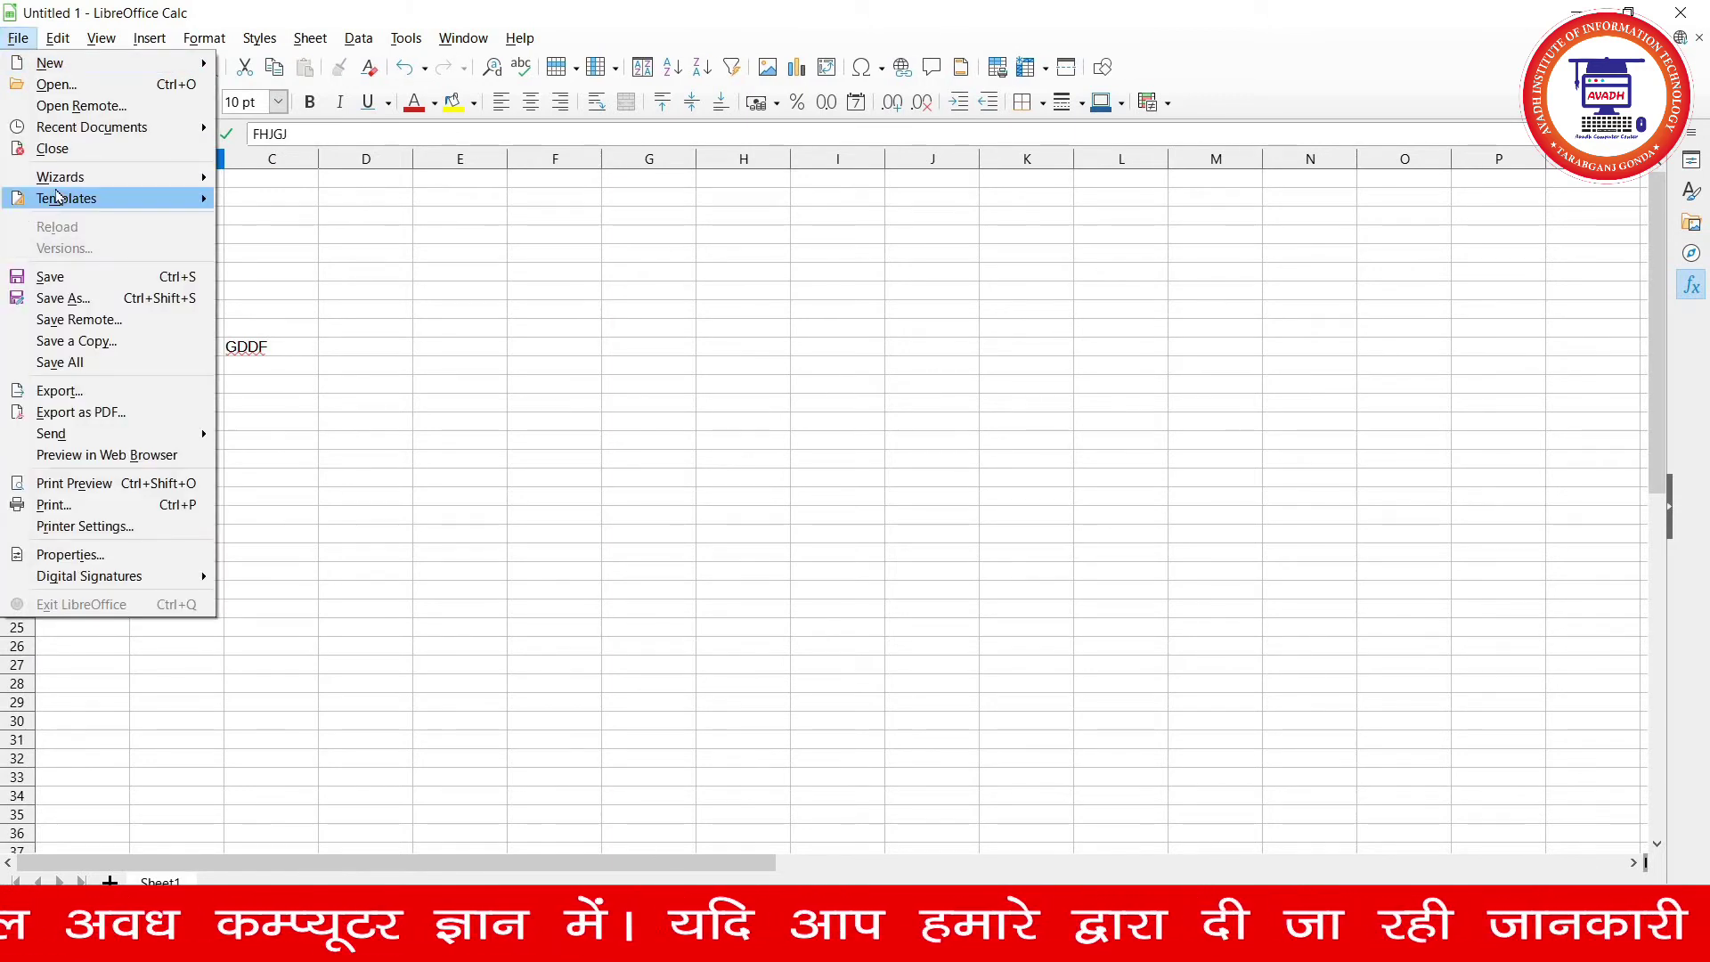
mouse_move(66, 197)
left_click(255, 218)
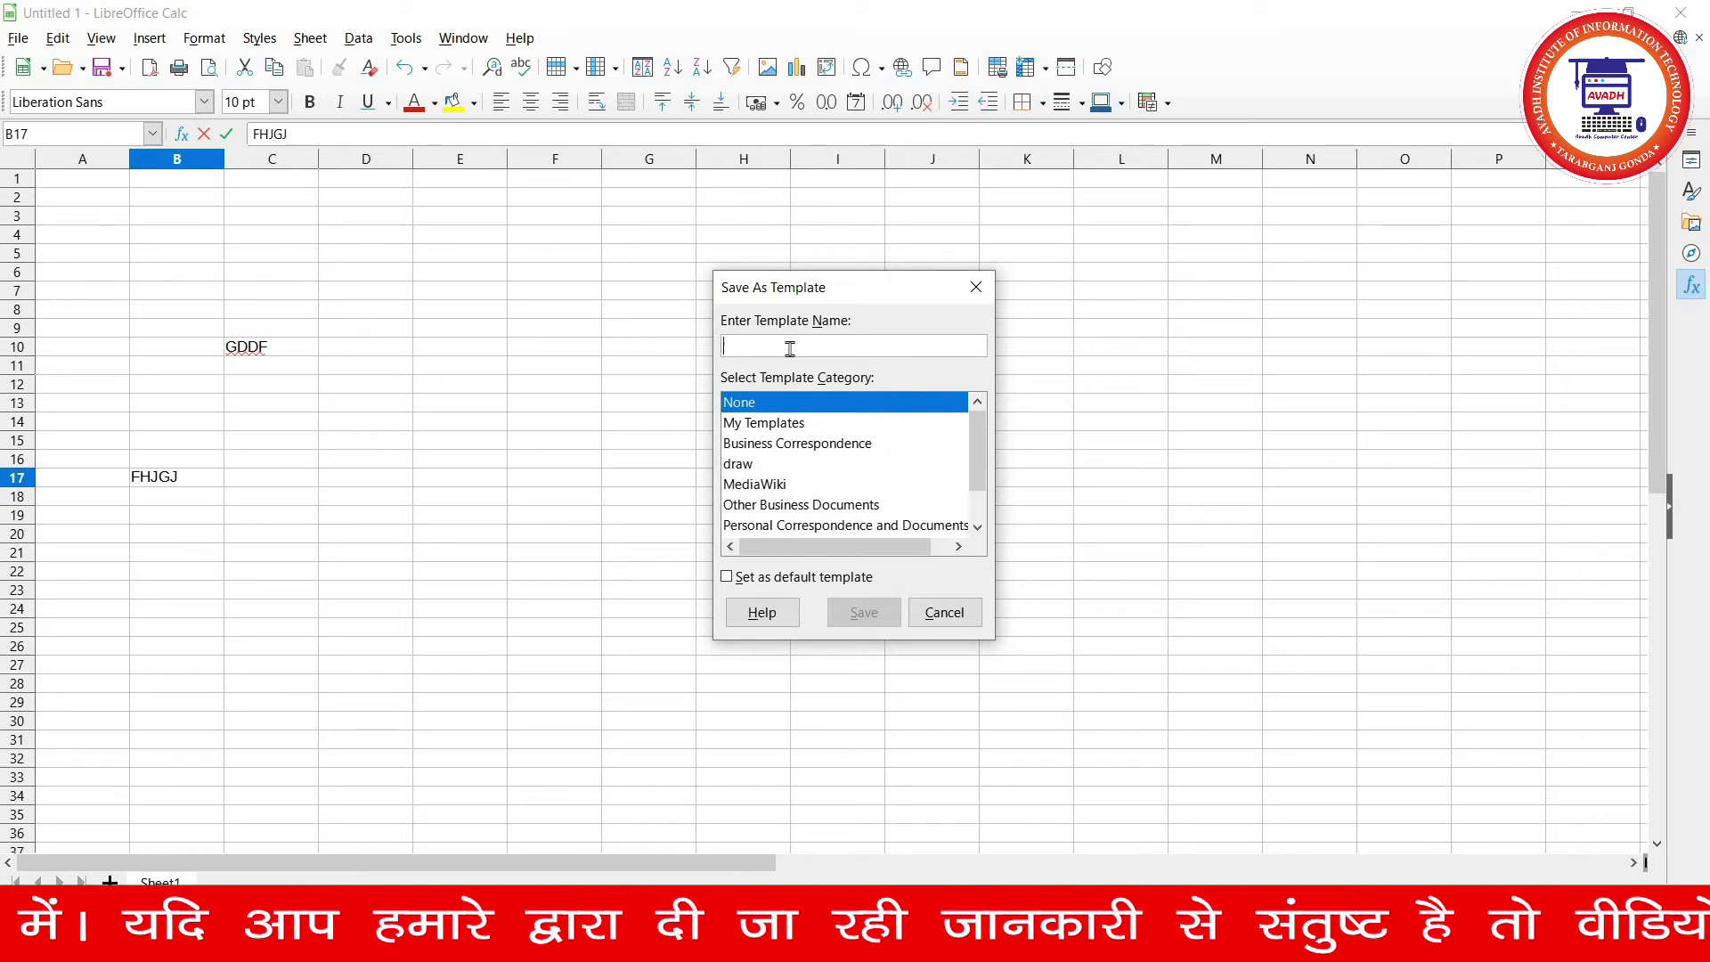
type("FFFFFF")
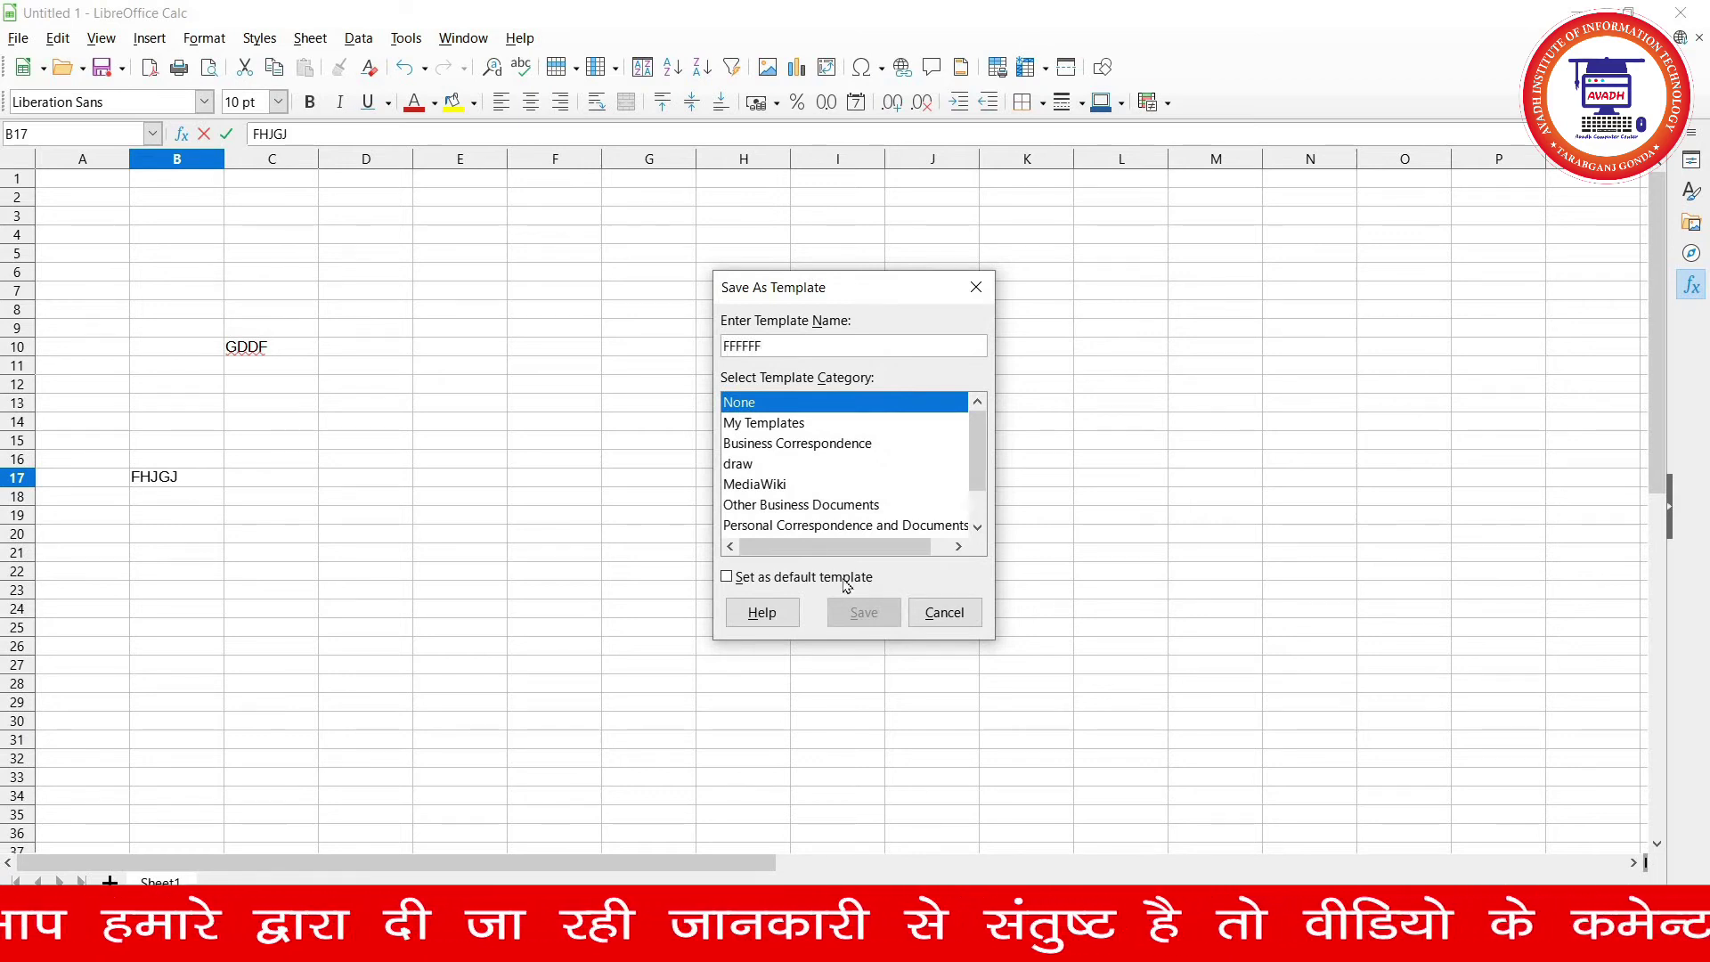
left_click(771, 425)
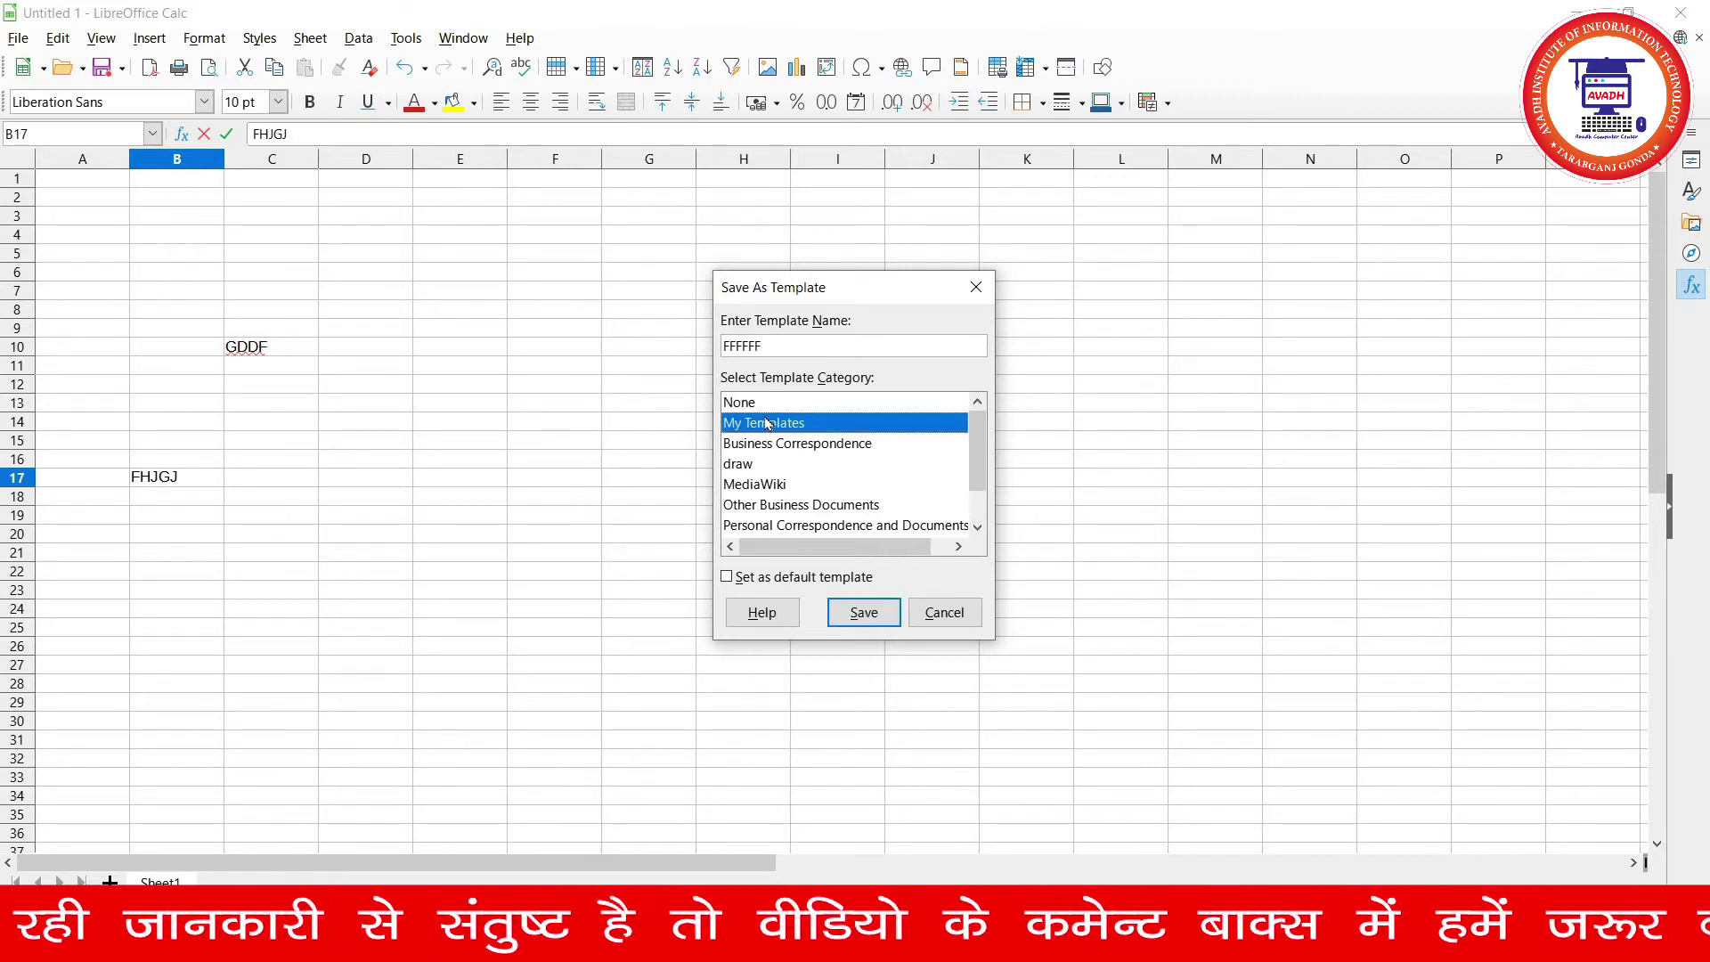
left_click(864, 613)
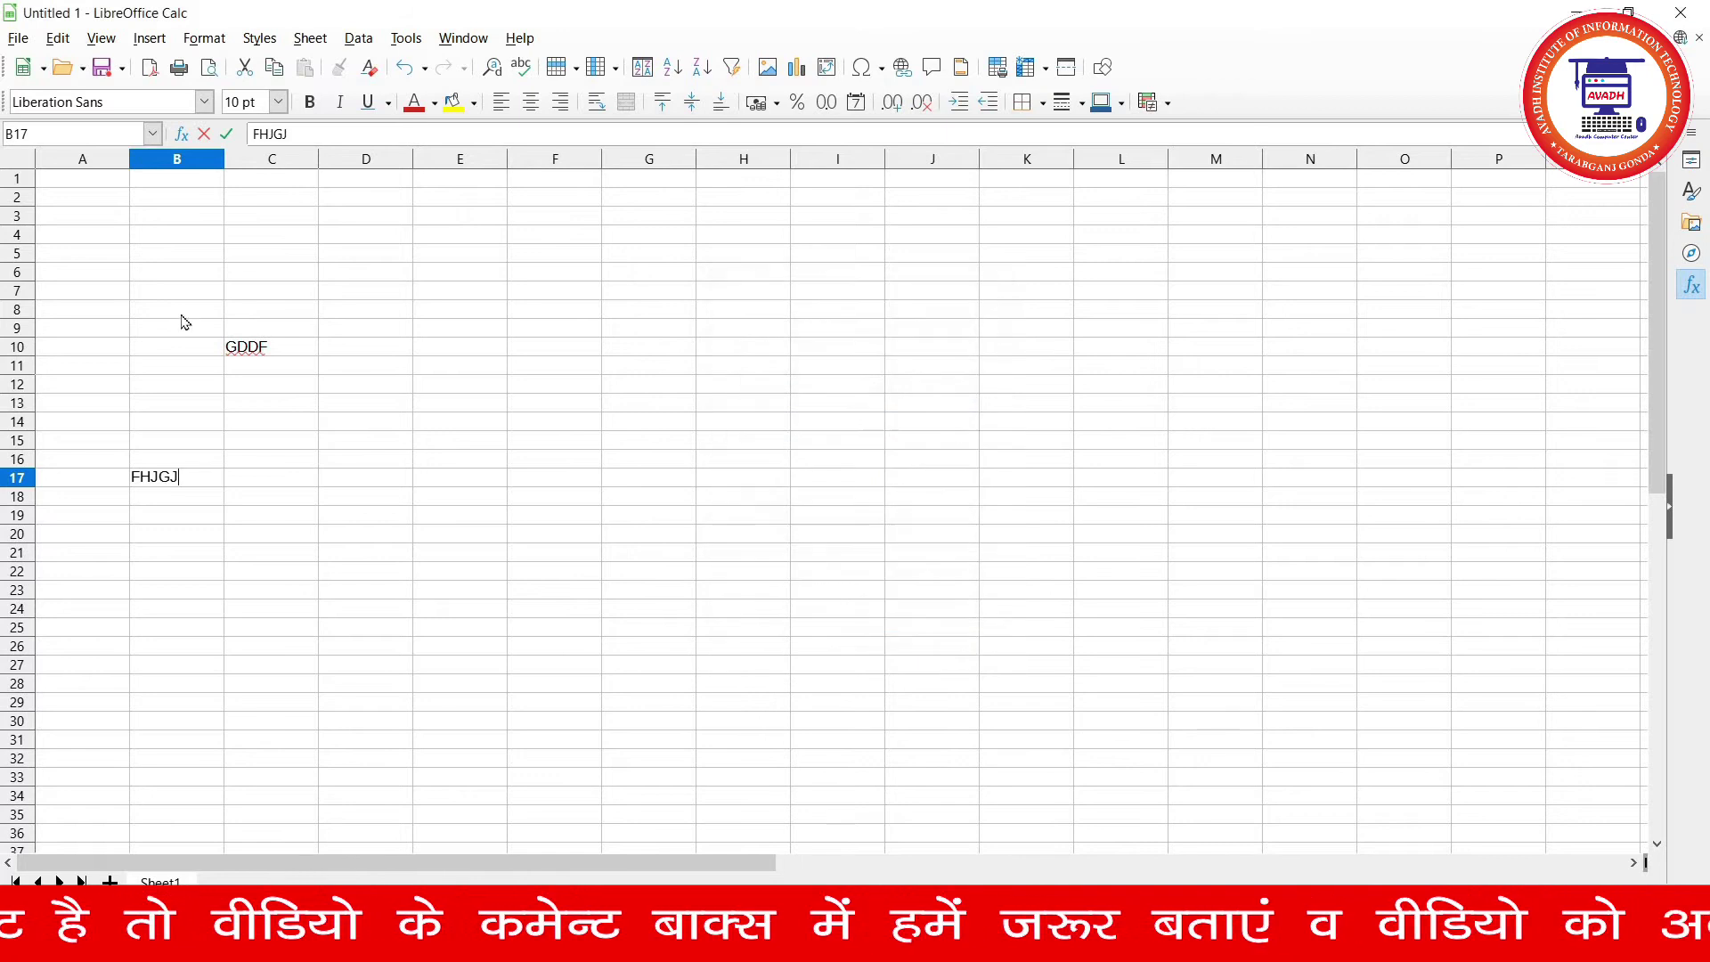
left_click(17, 39)
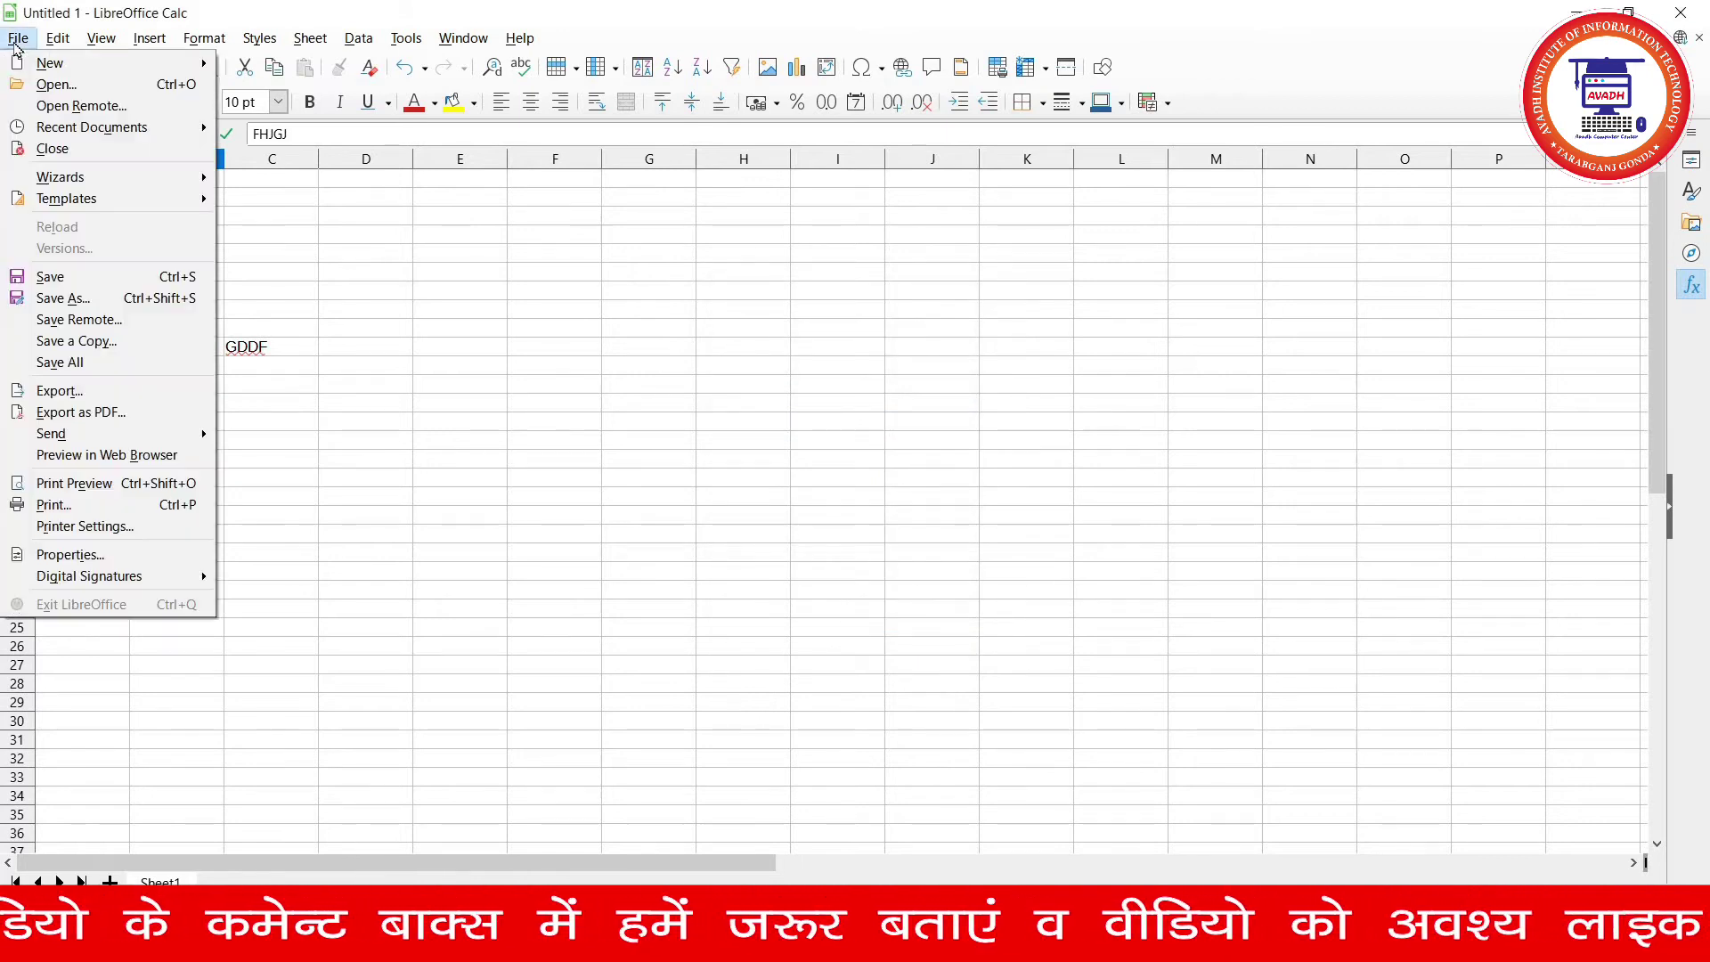
mouse_move(66, 197)
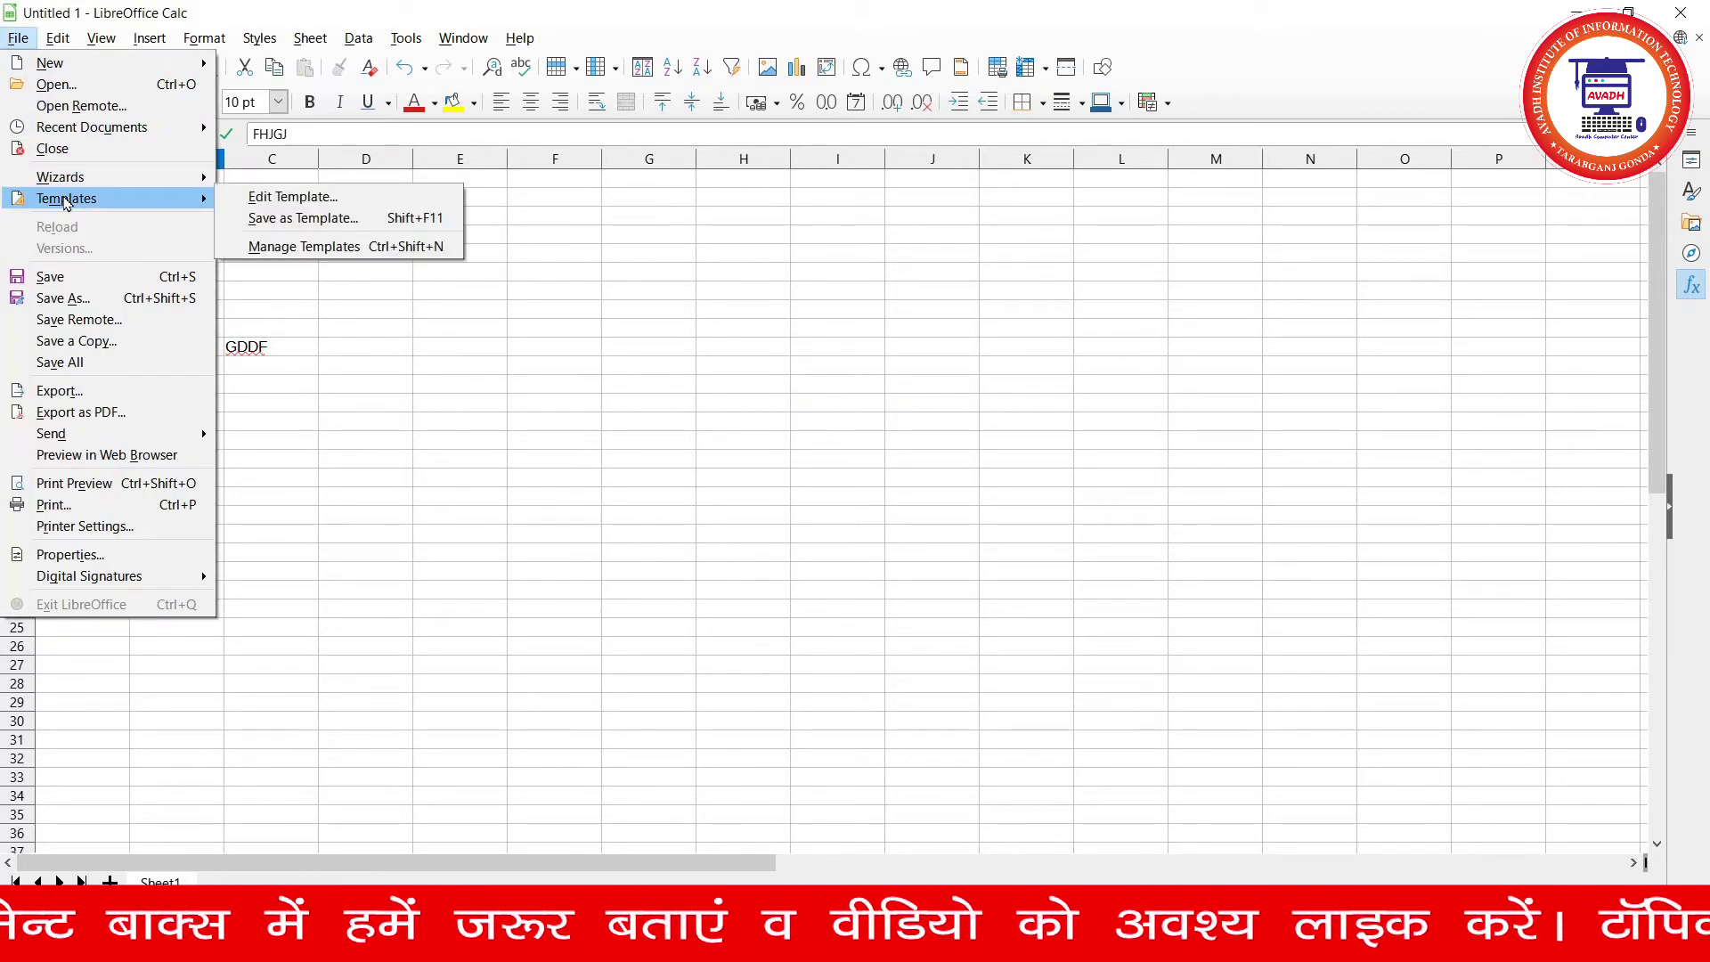
left_click(267, 197)
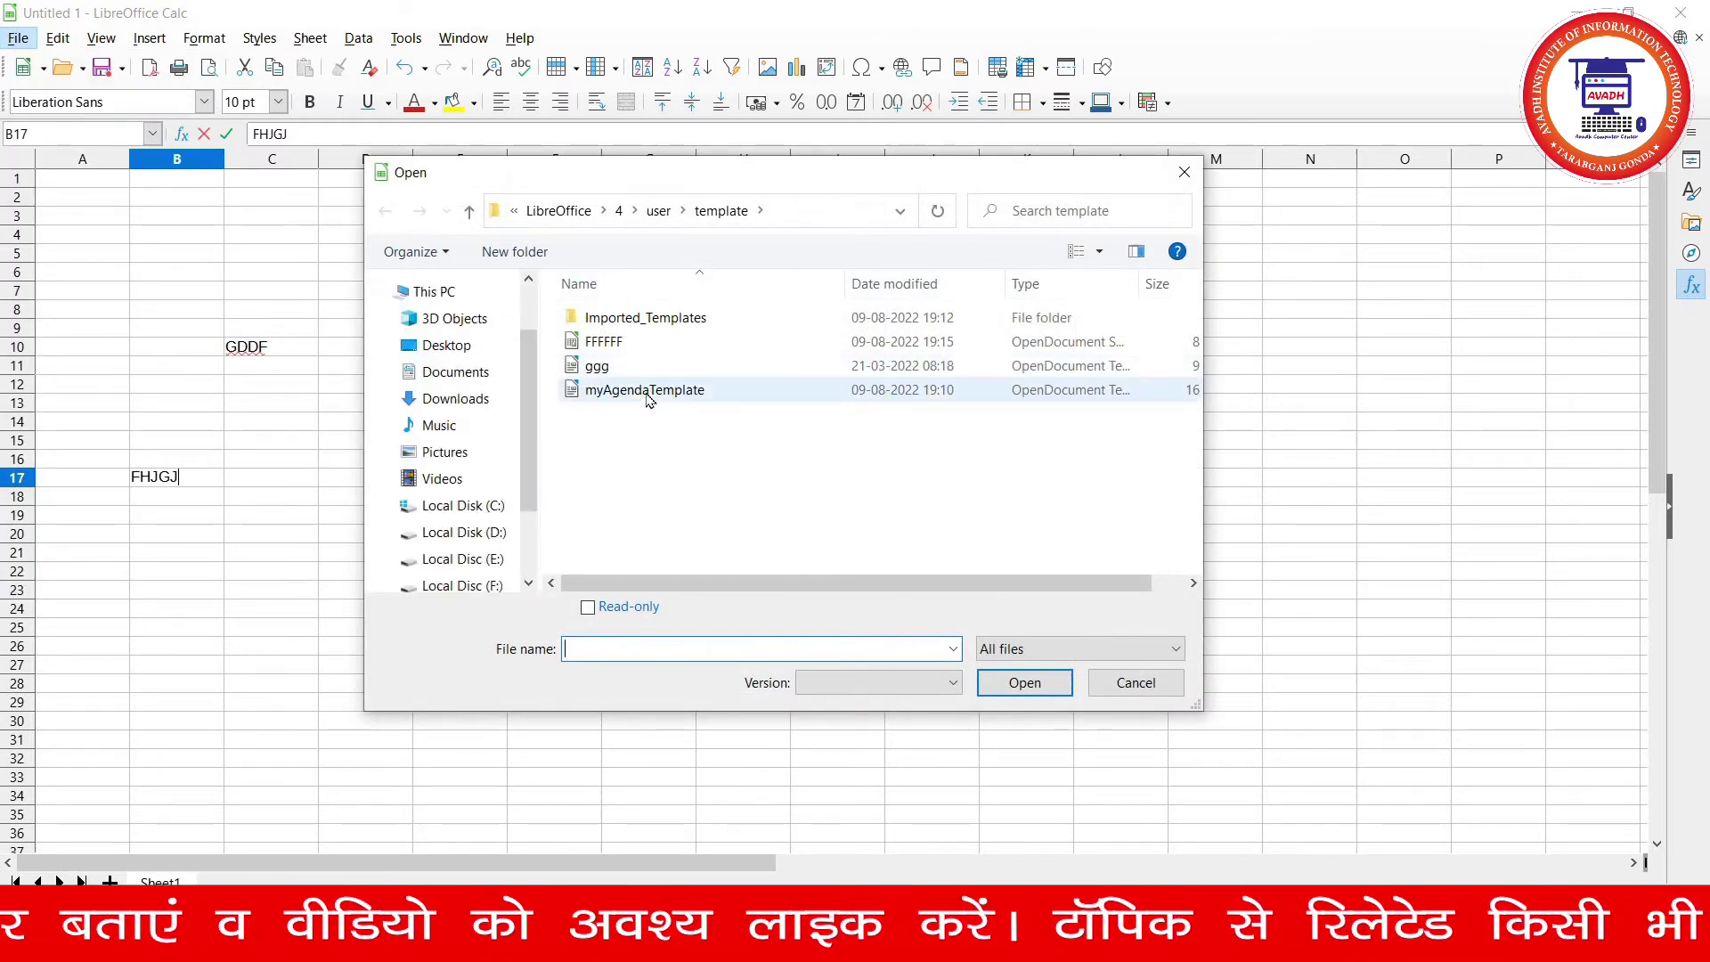
left_click(641, 346)
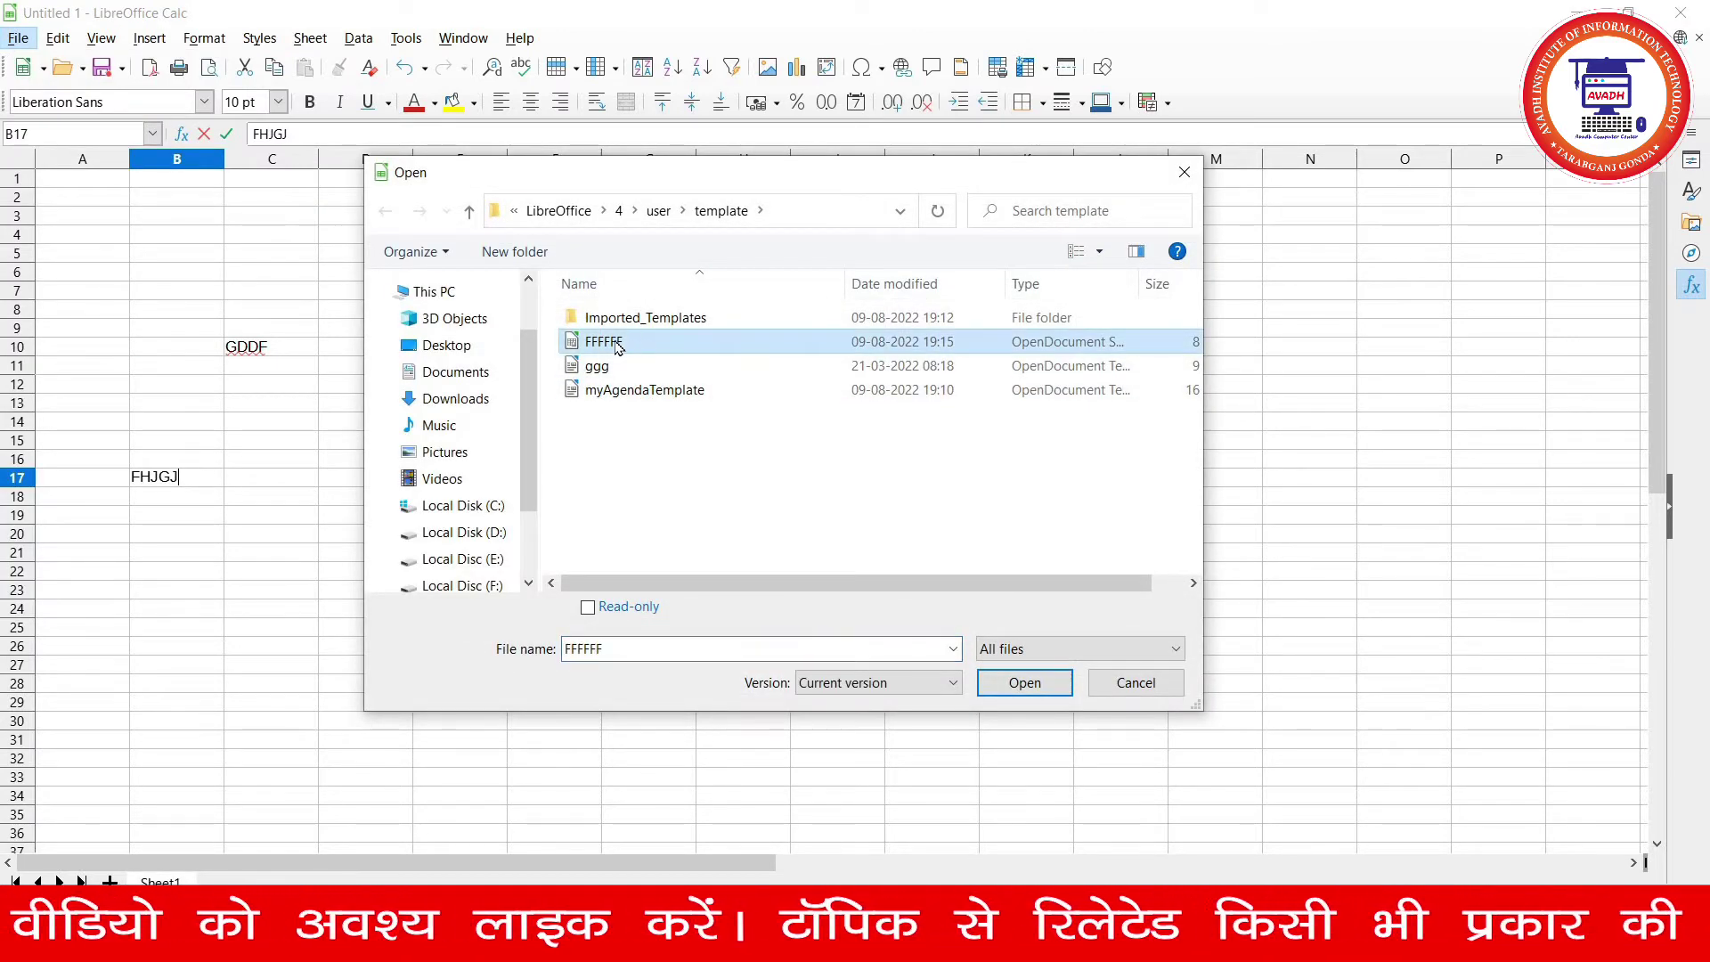
left_click(1033, 688)
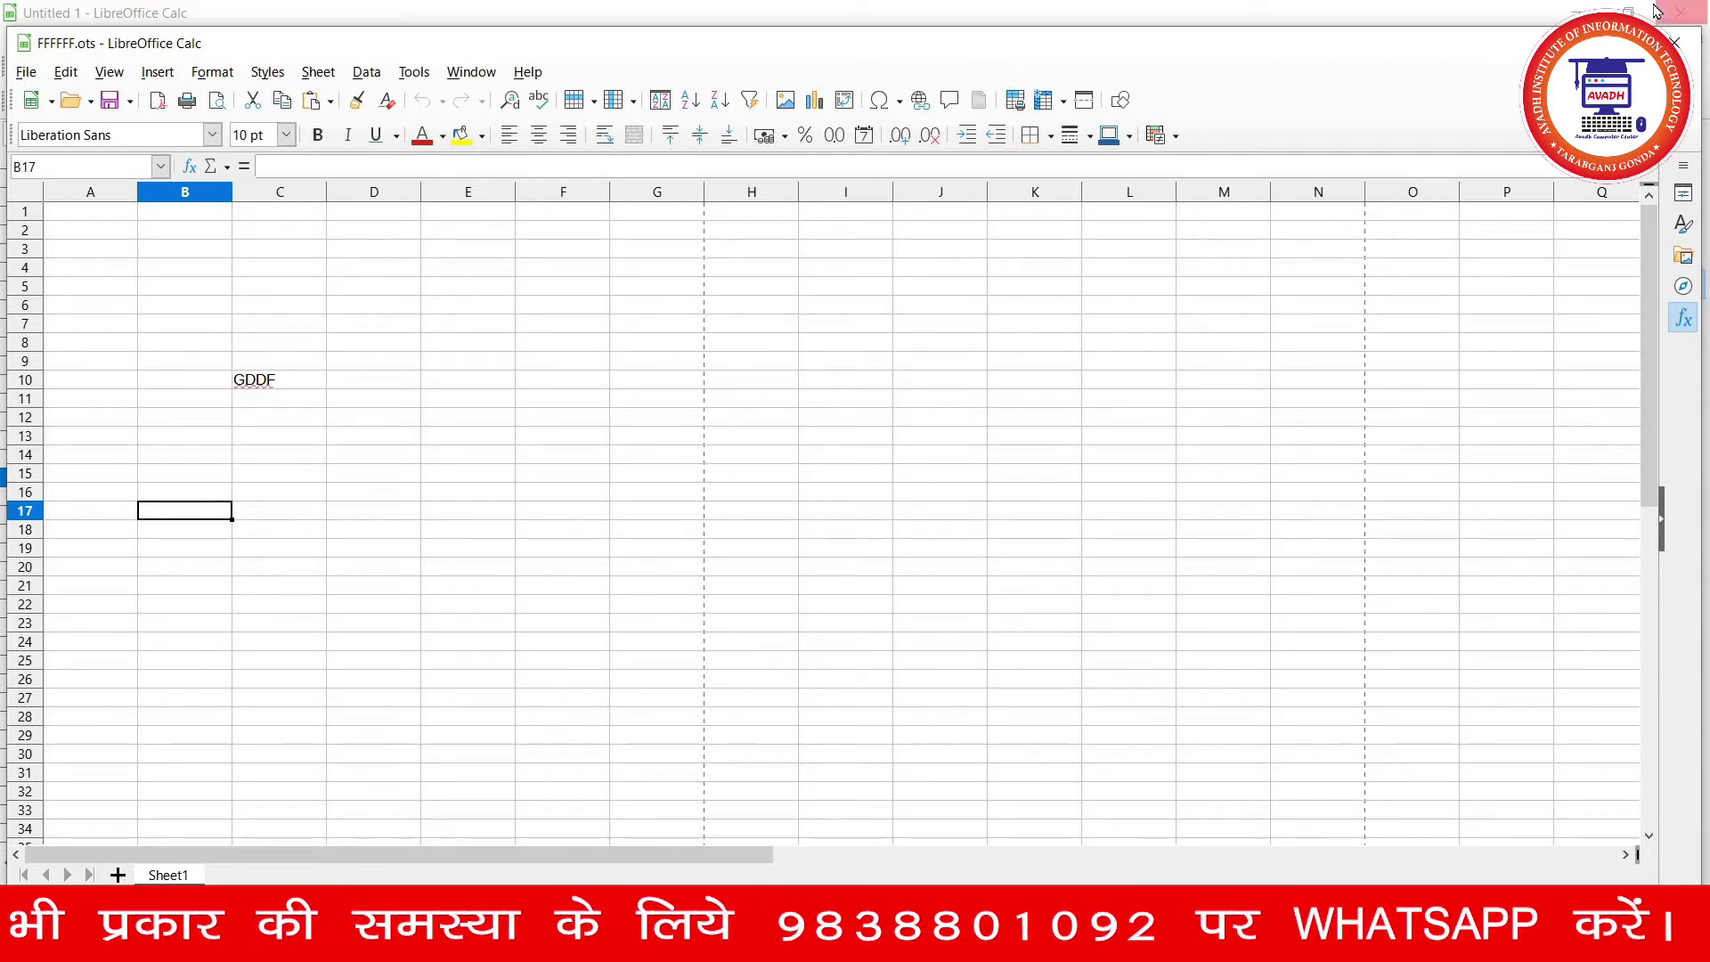
left_click(1674, 43)
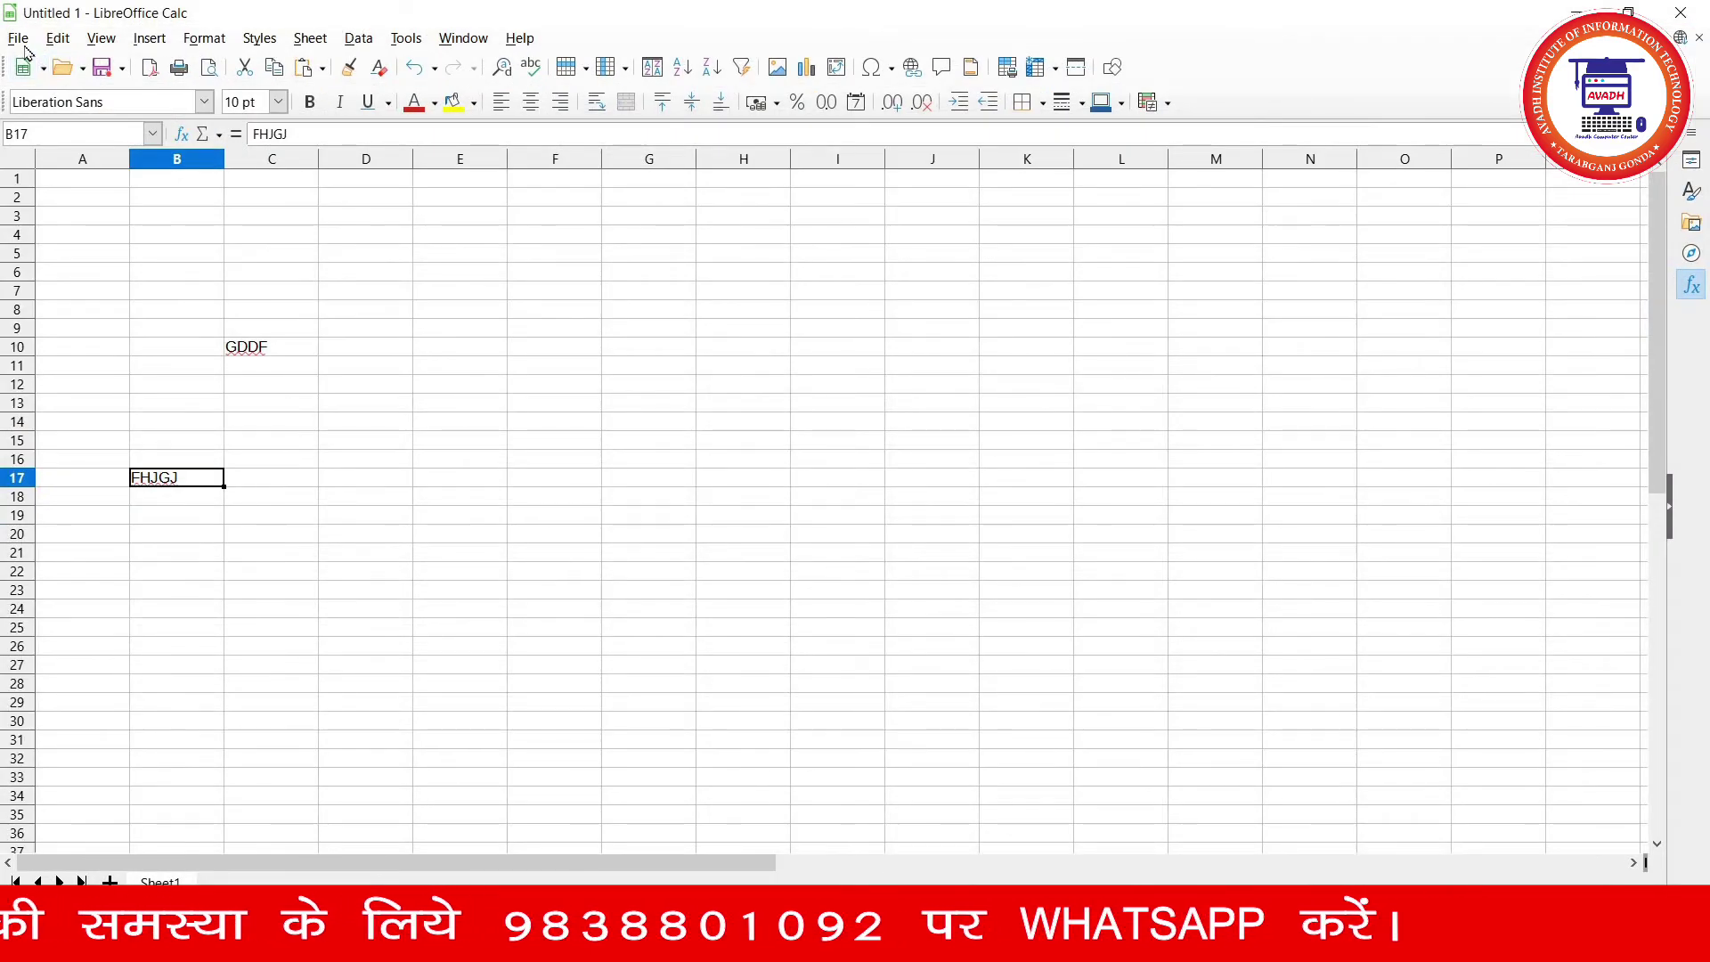
- Rename template FFFFFF to GFGFGFG in Manage Templates and open a new document from it
left_click(18, 37)
mouse_move(66, 198)
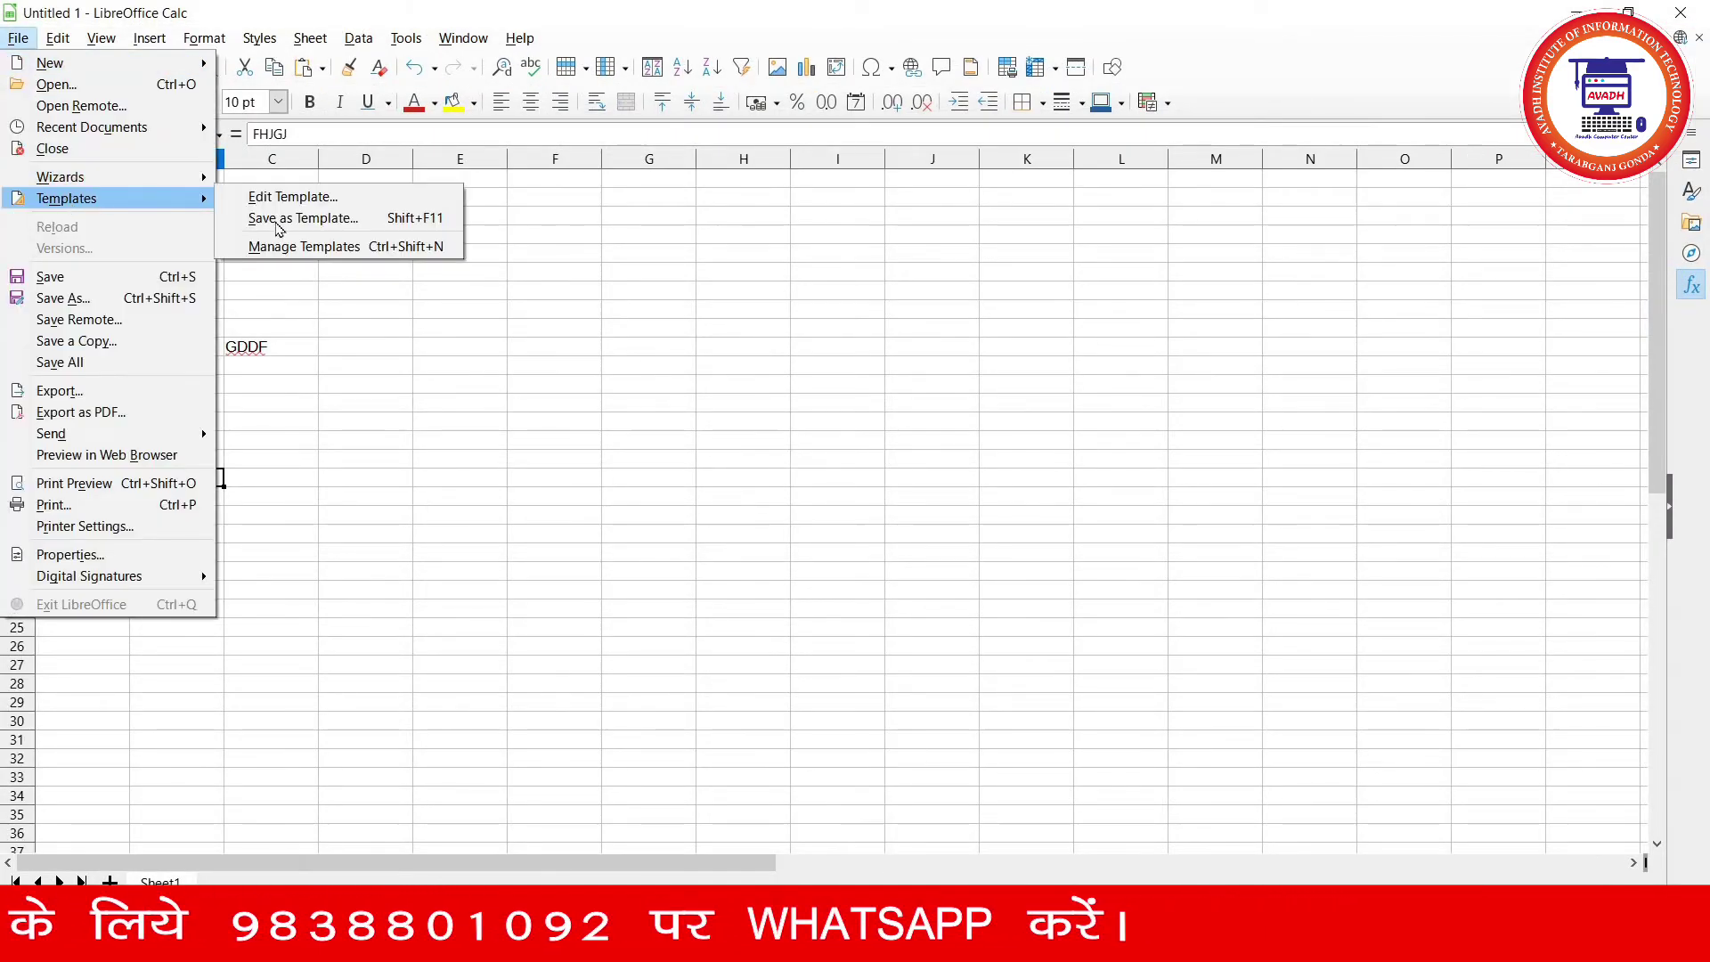
left_click(299, 249)
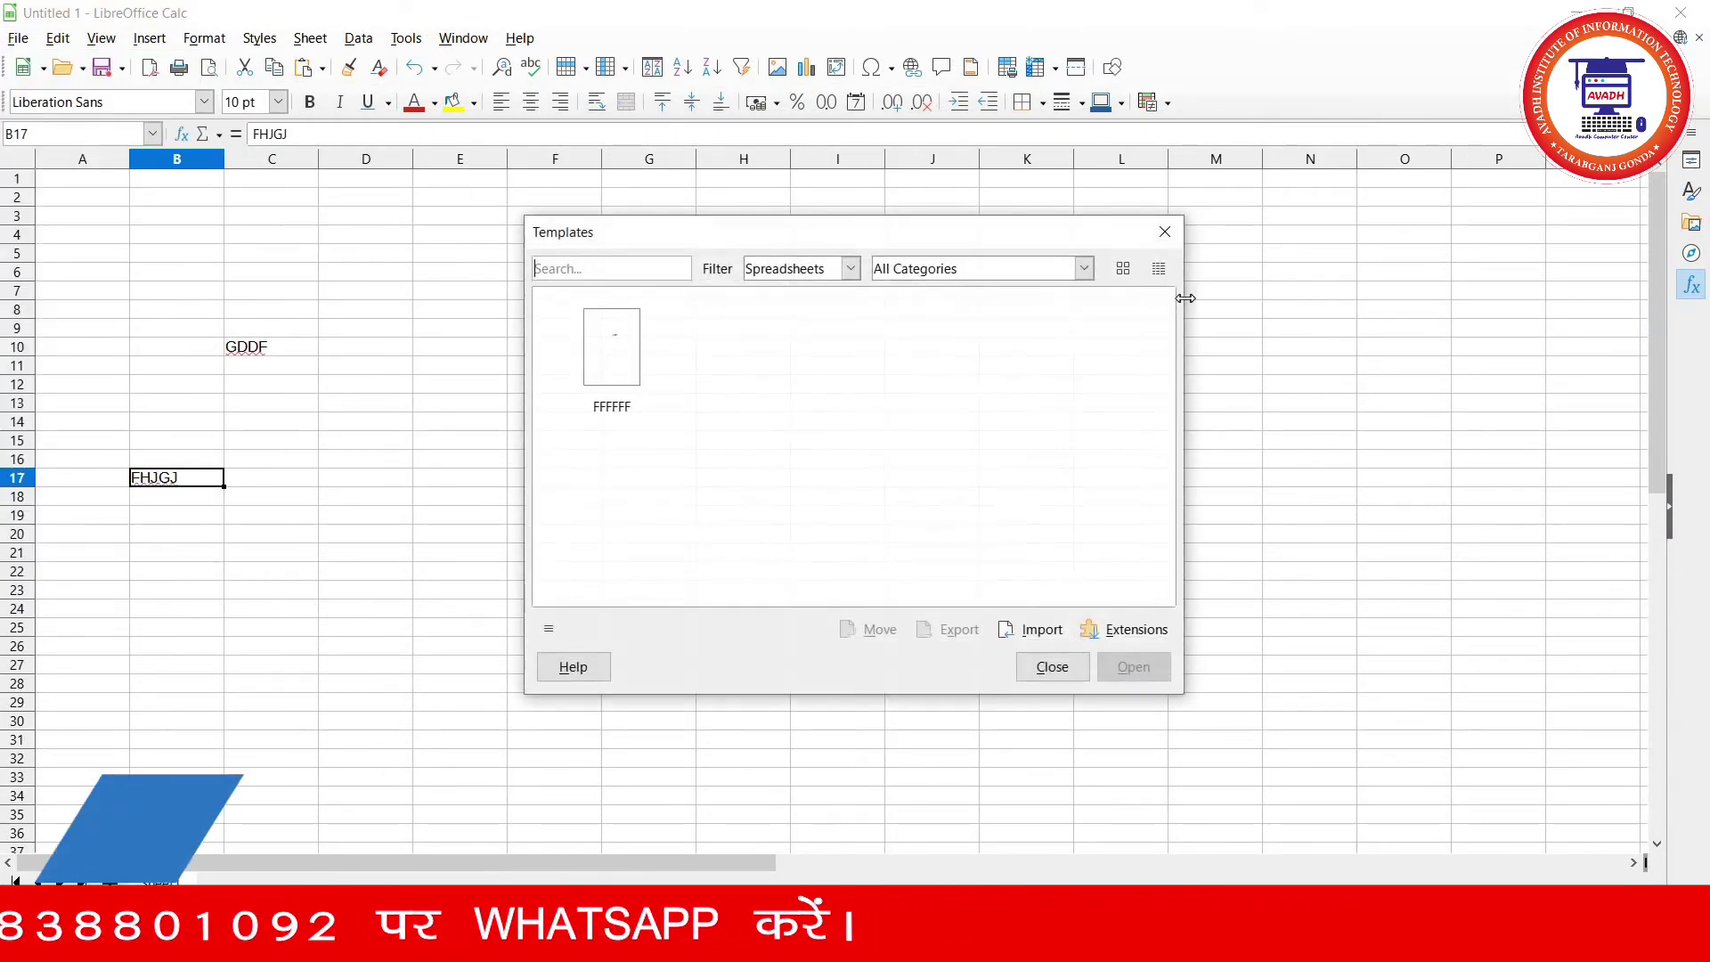
left_click(613, 372)
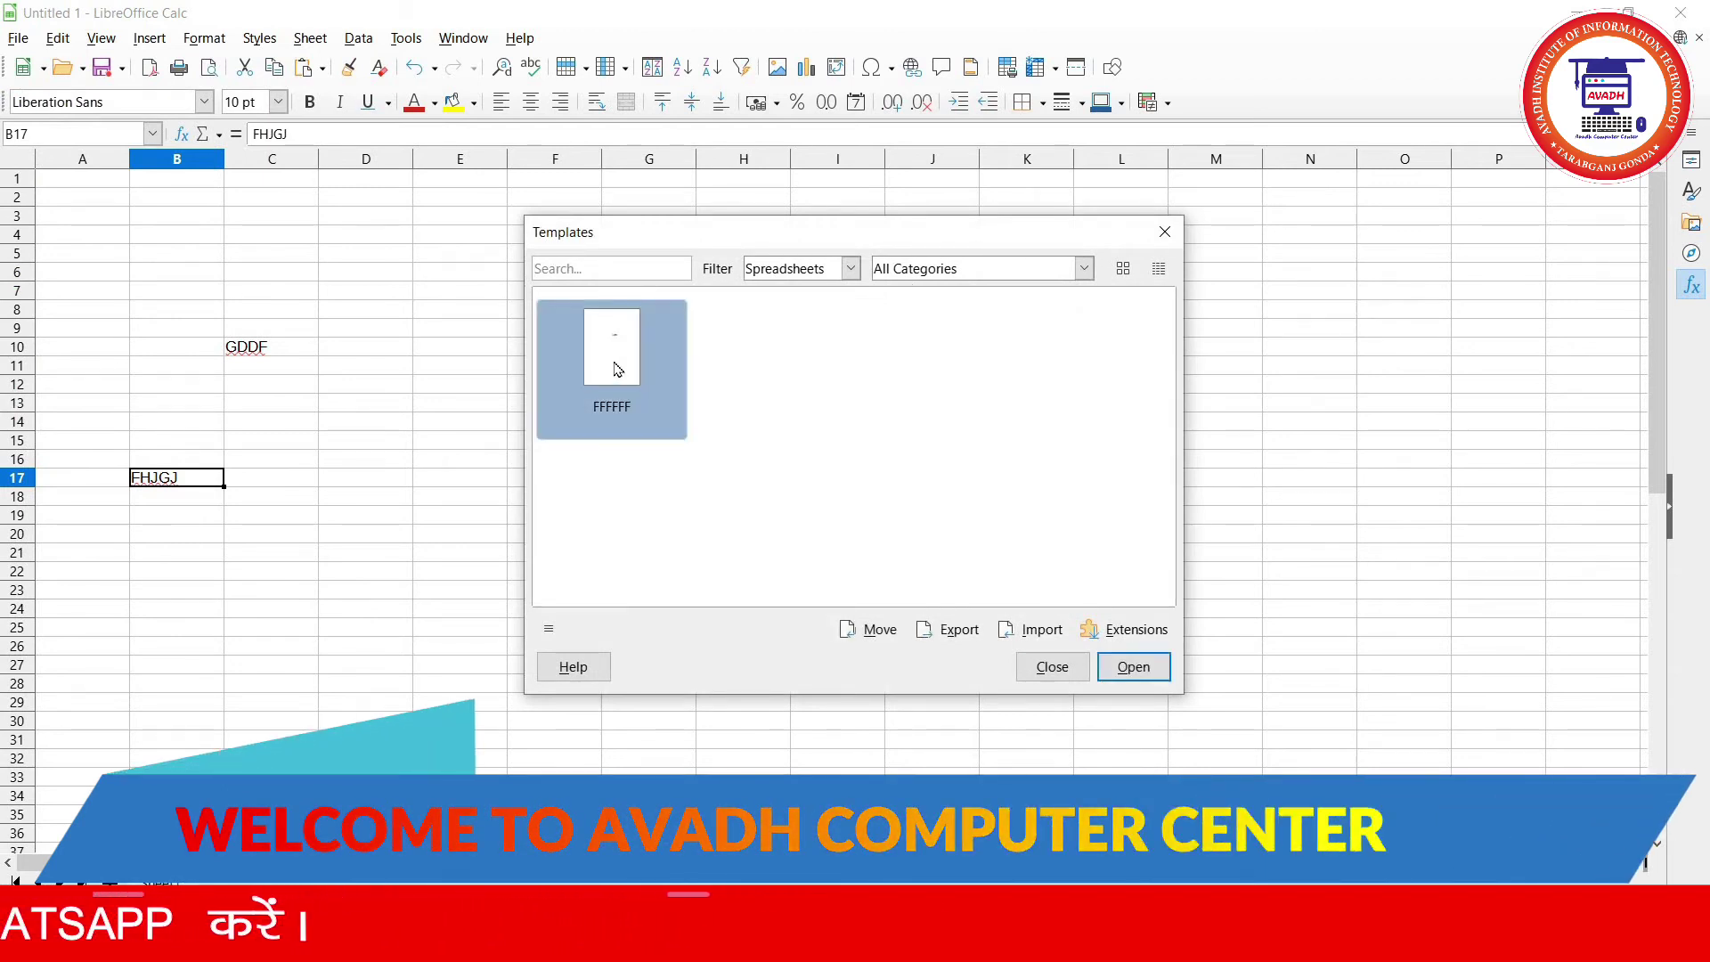
right_click(613, 369)
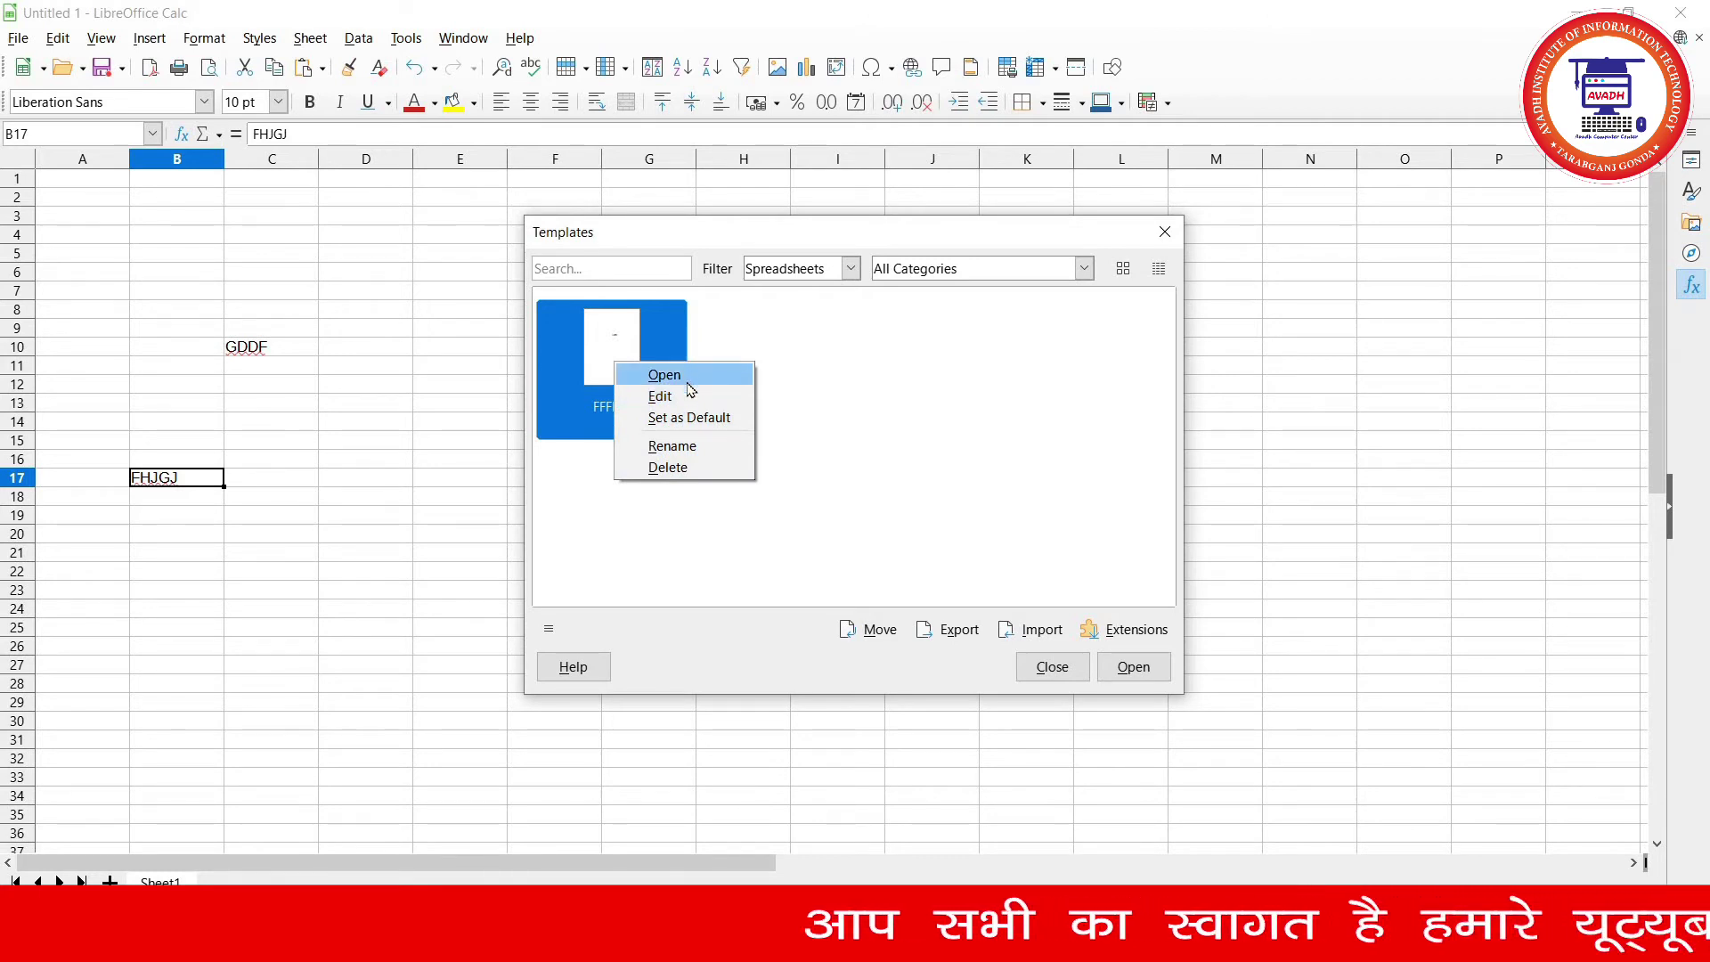
left_click(659, 445)
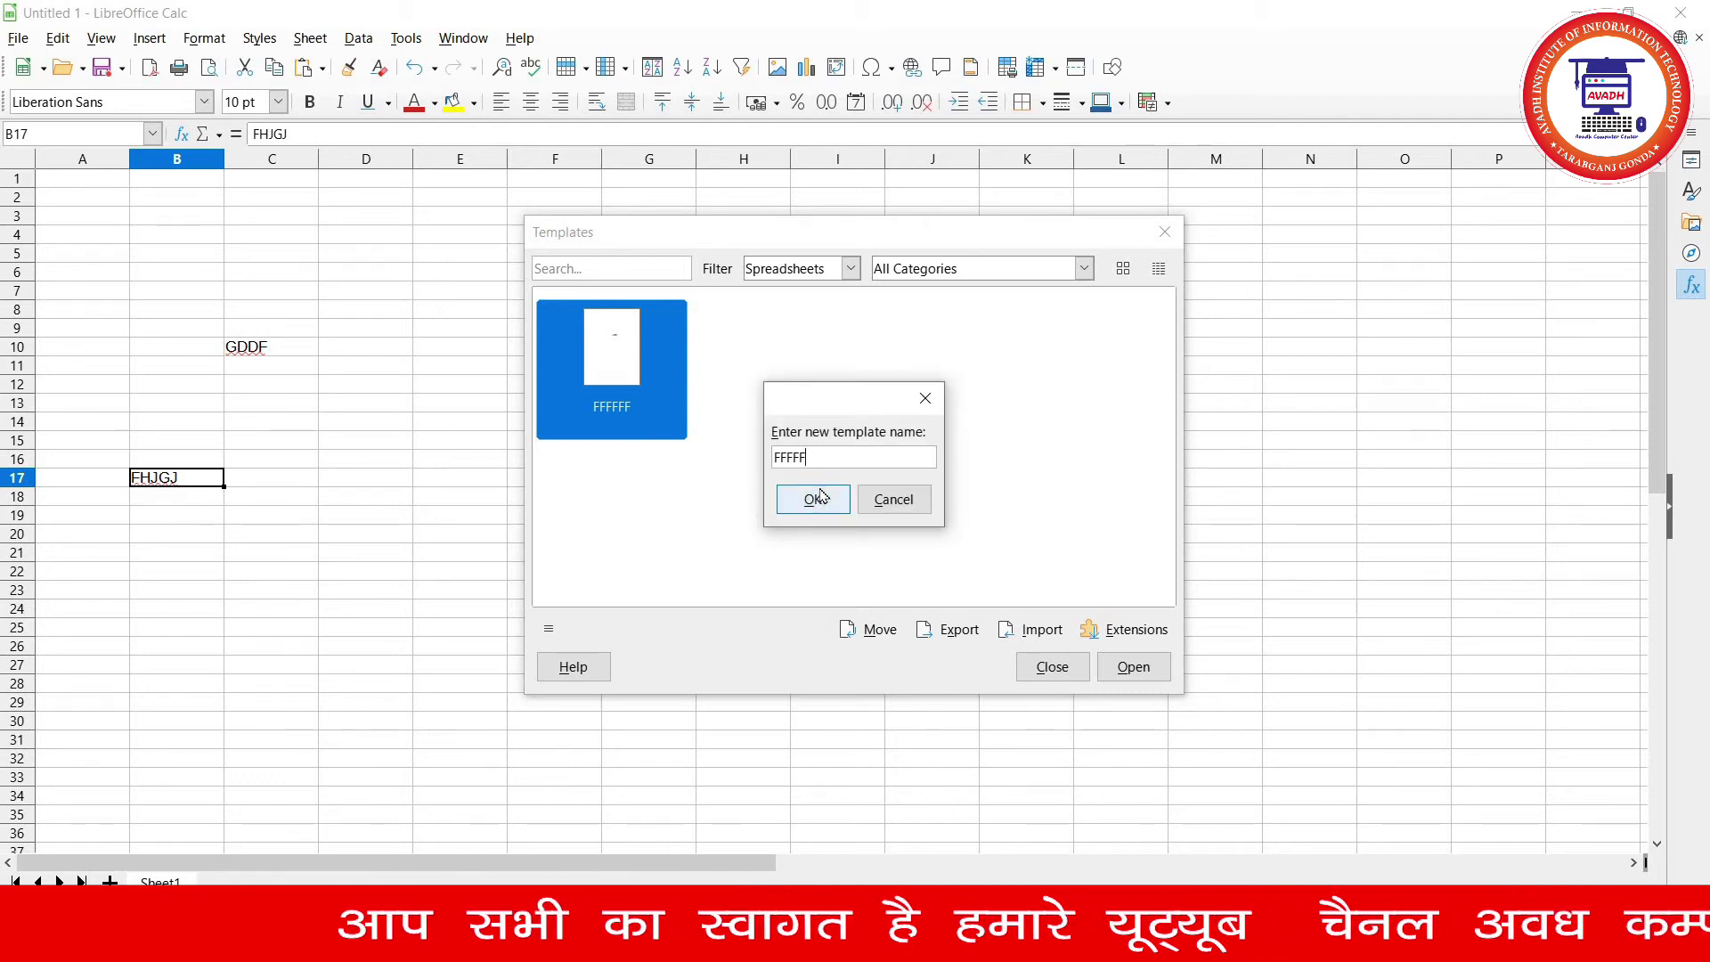
key("BackSpace")
key("BackSpace")
key("BackSpace")
type("GFGFGFG")
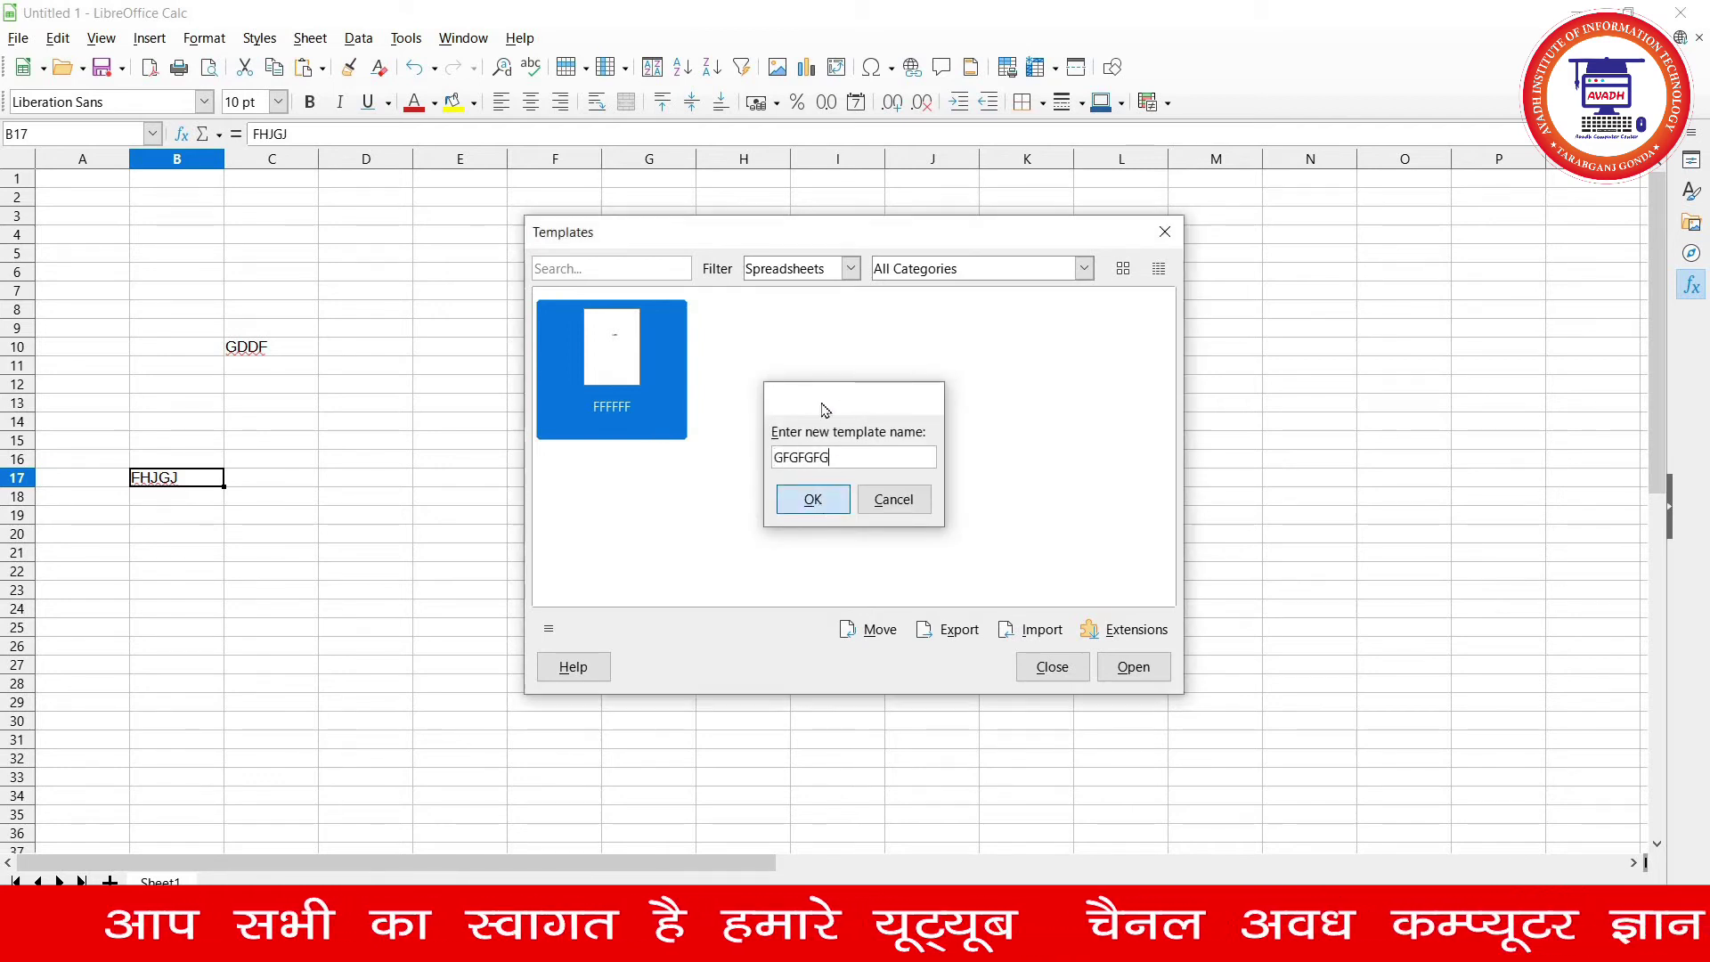
left_click(812, 500)
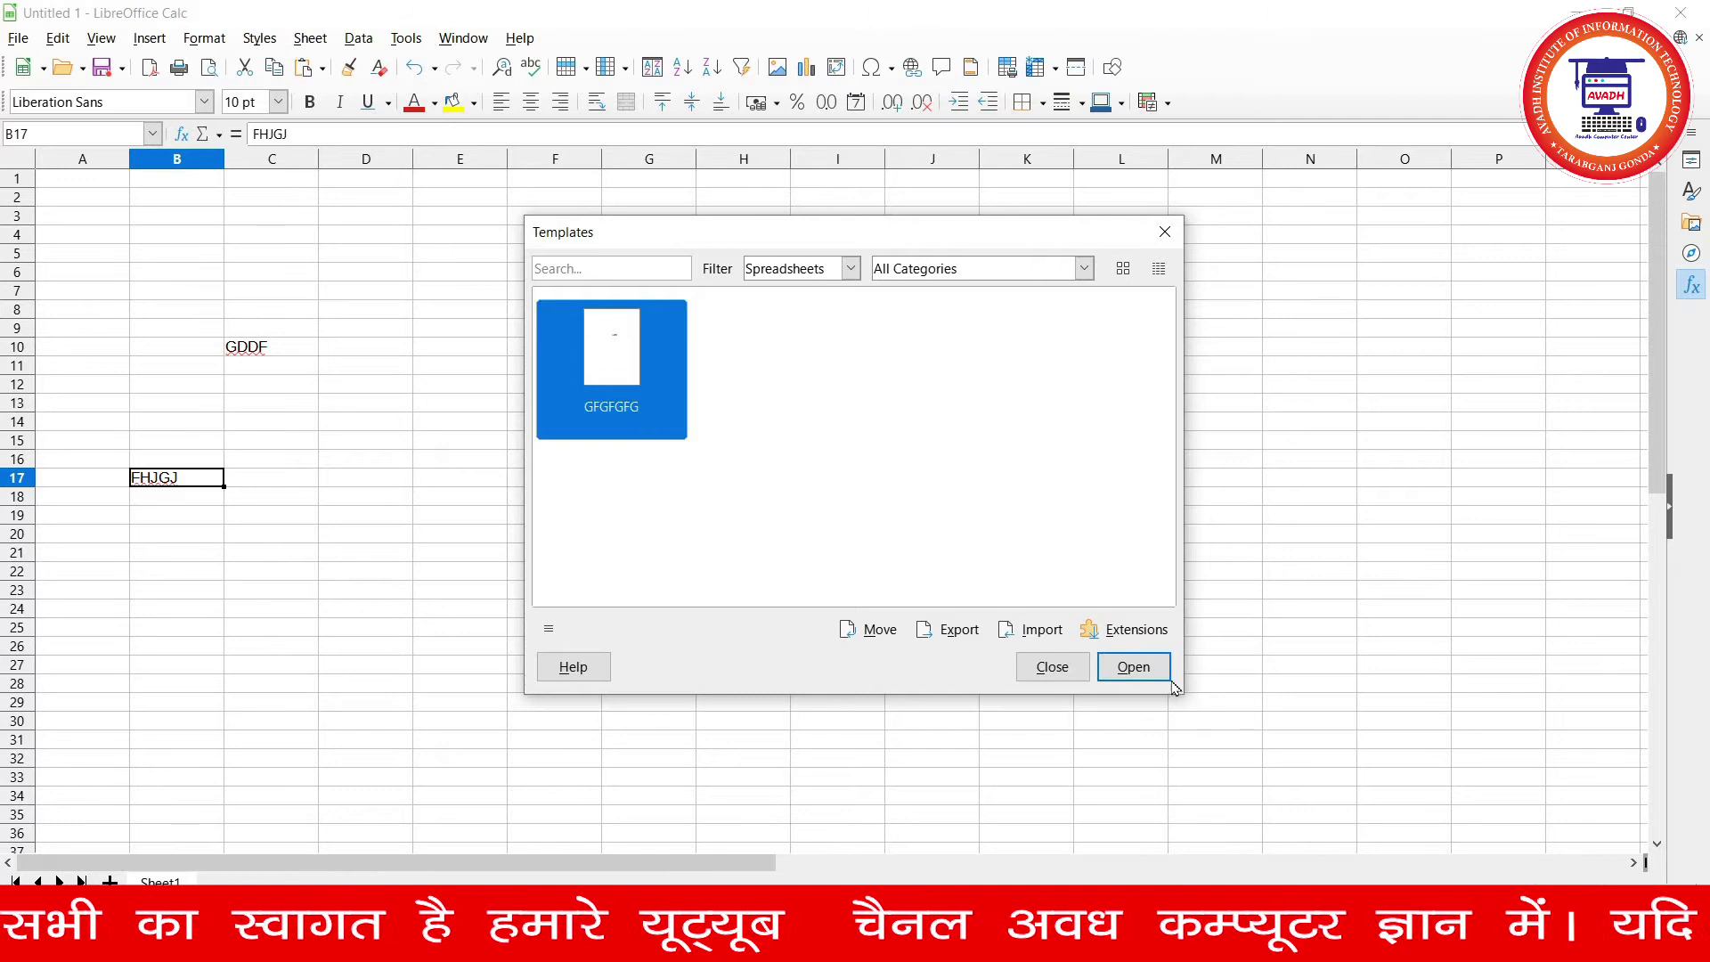
left_click(1134, 667)
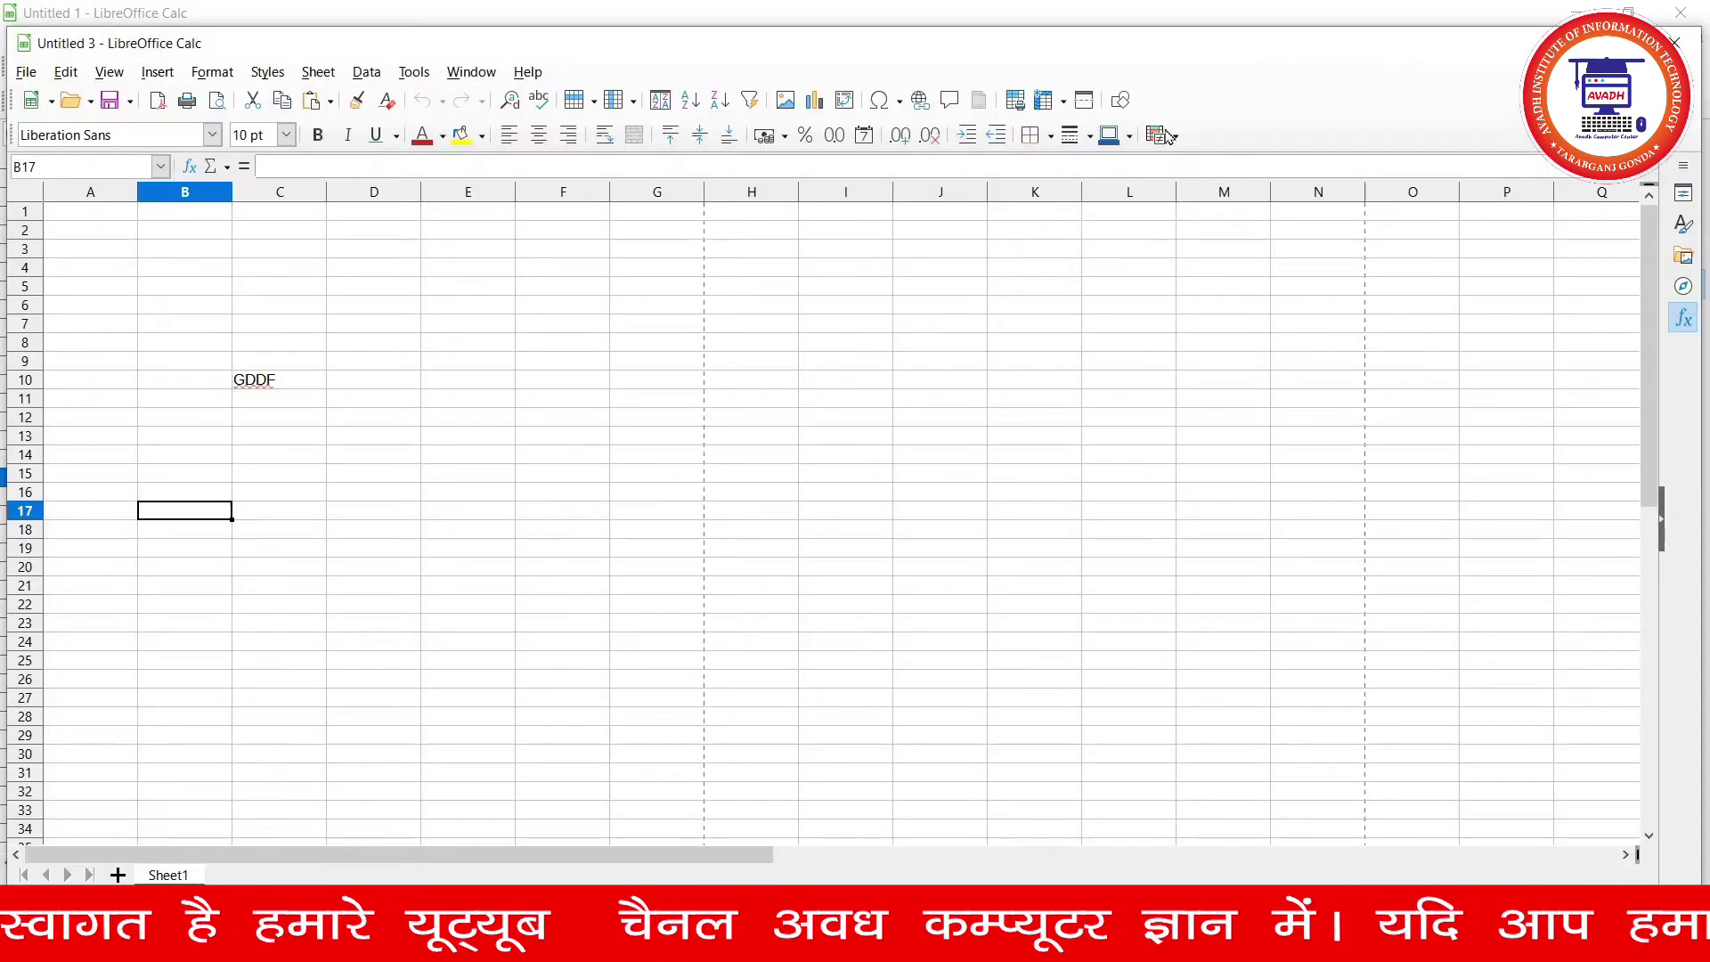
- Close Untitled 3 and reopen Data Menu Paractical Data.ods from Recent Documents
left_click(1675, 43)
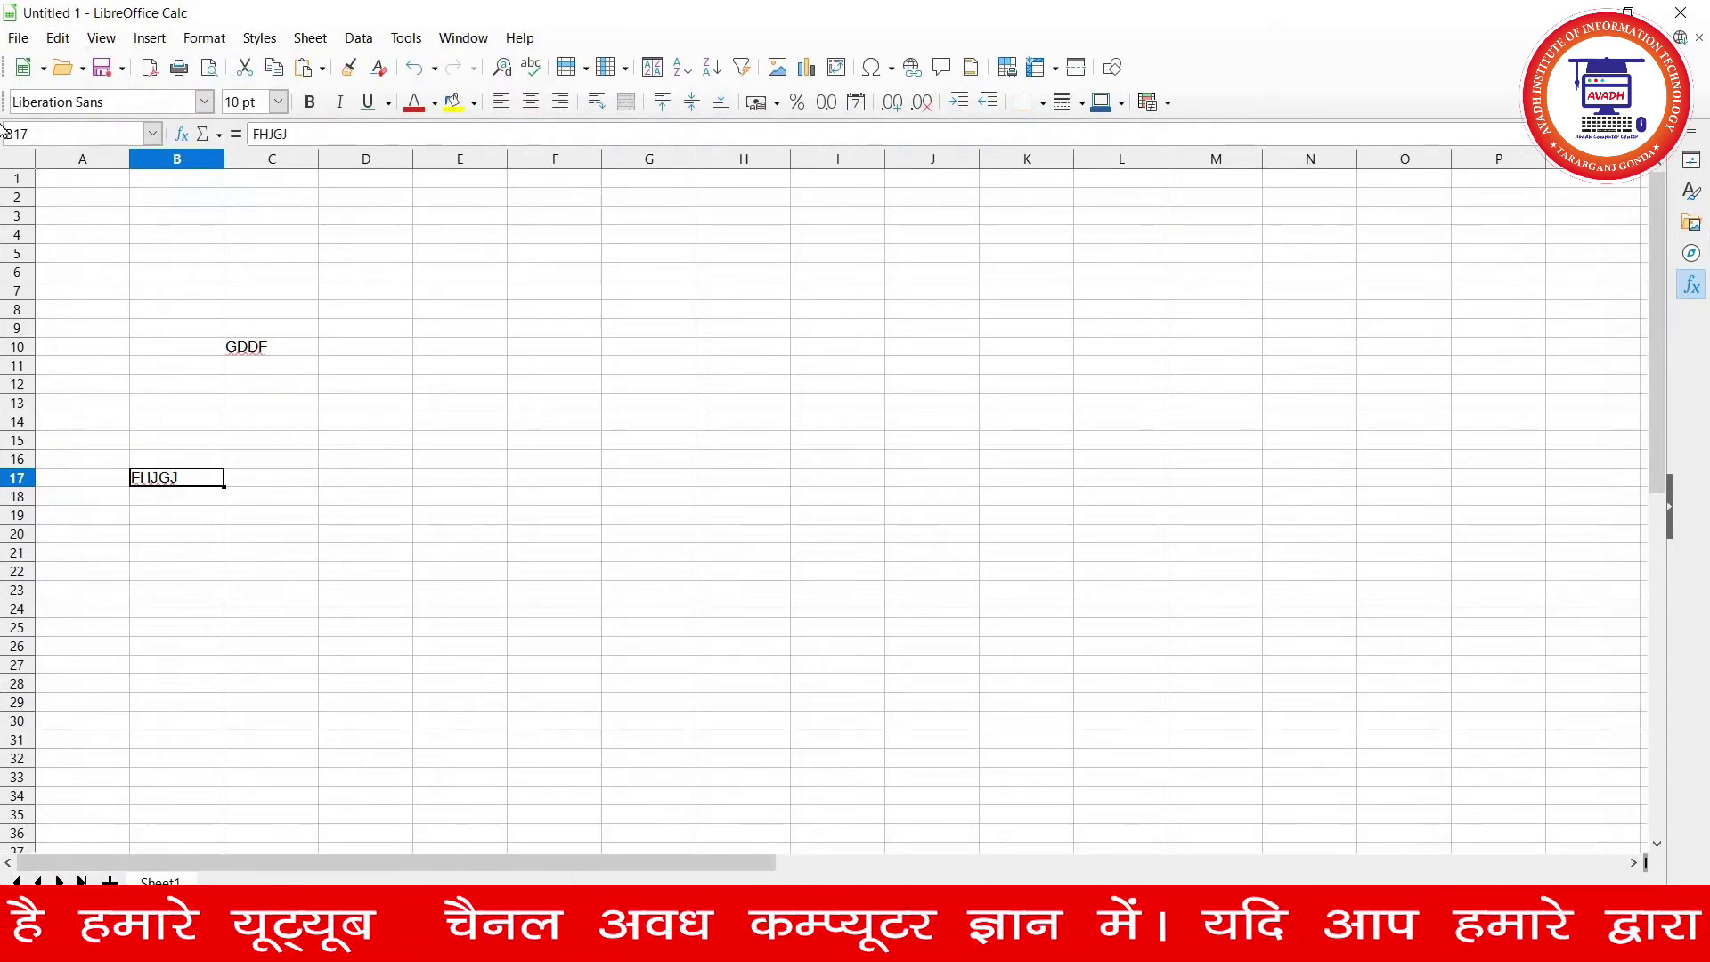
left_click(18, 38)
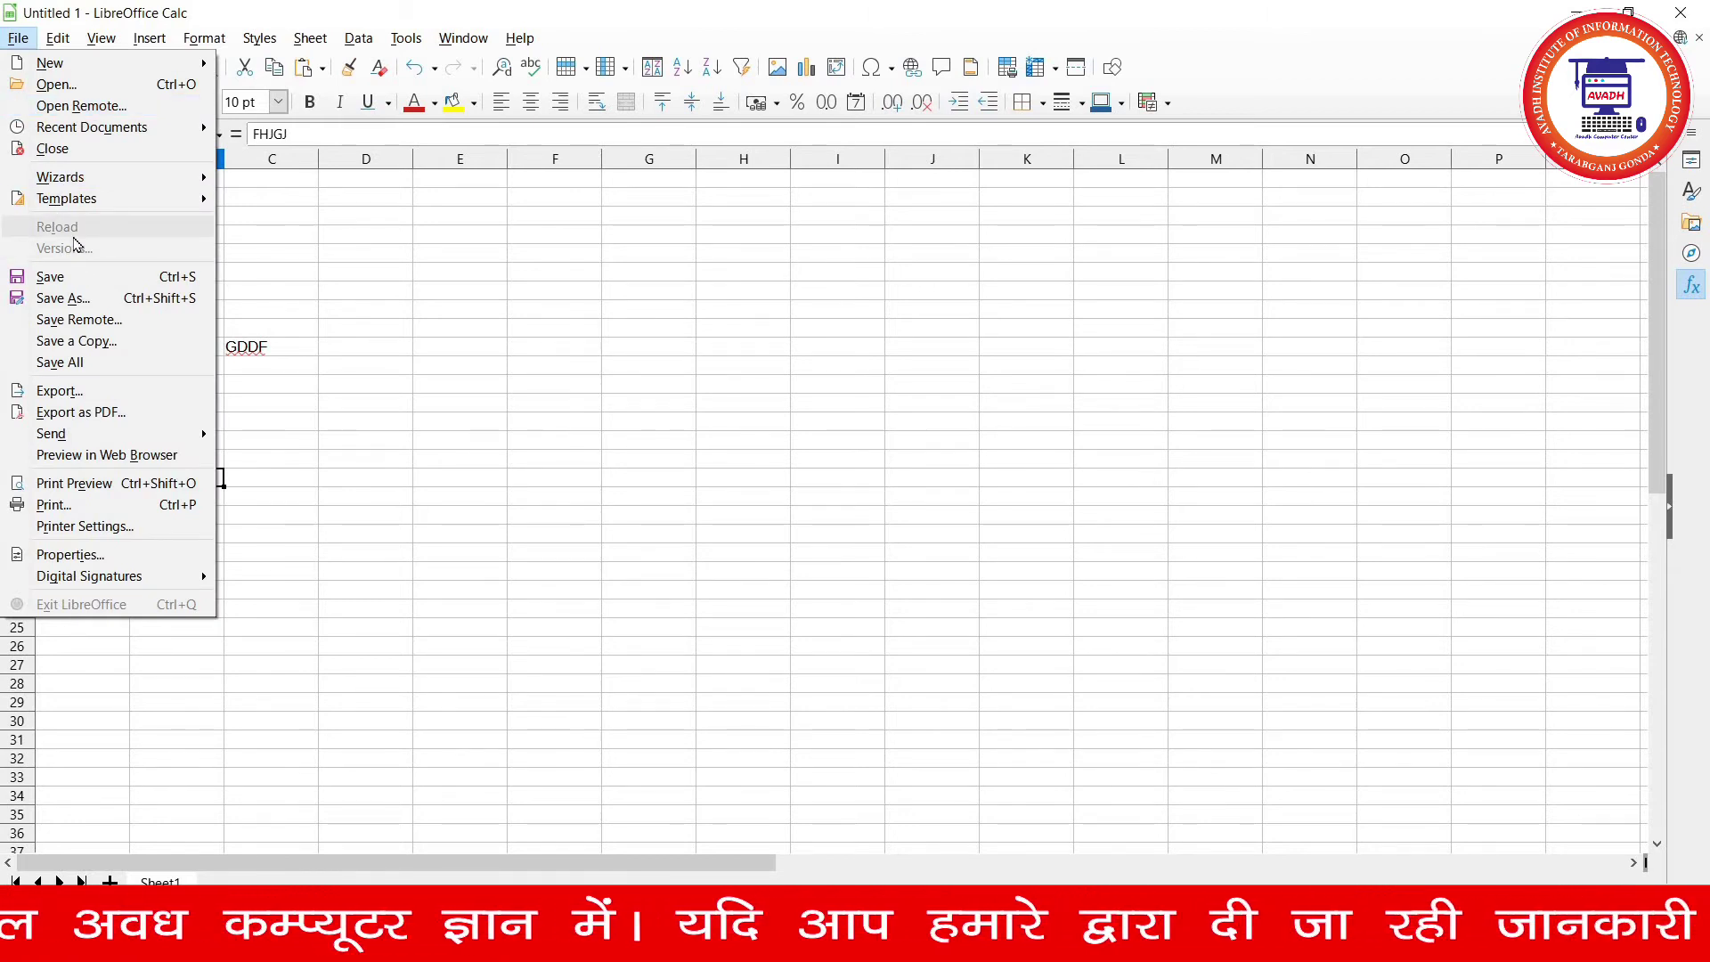
left_click(966, 408)
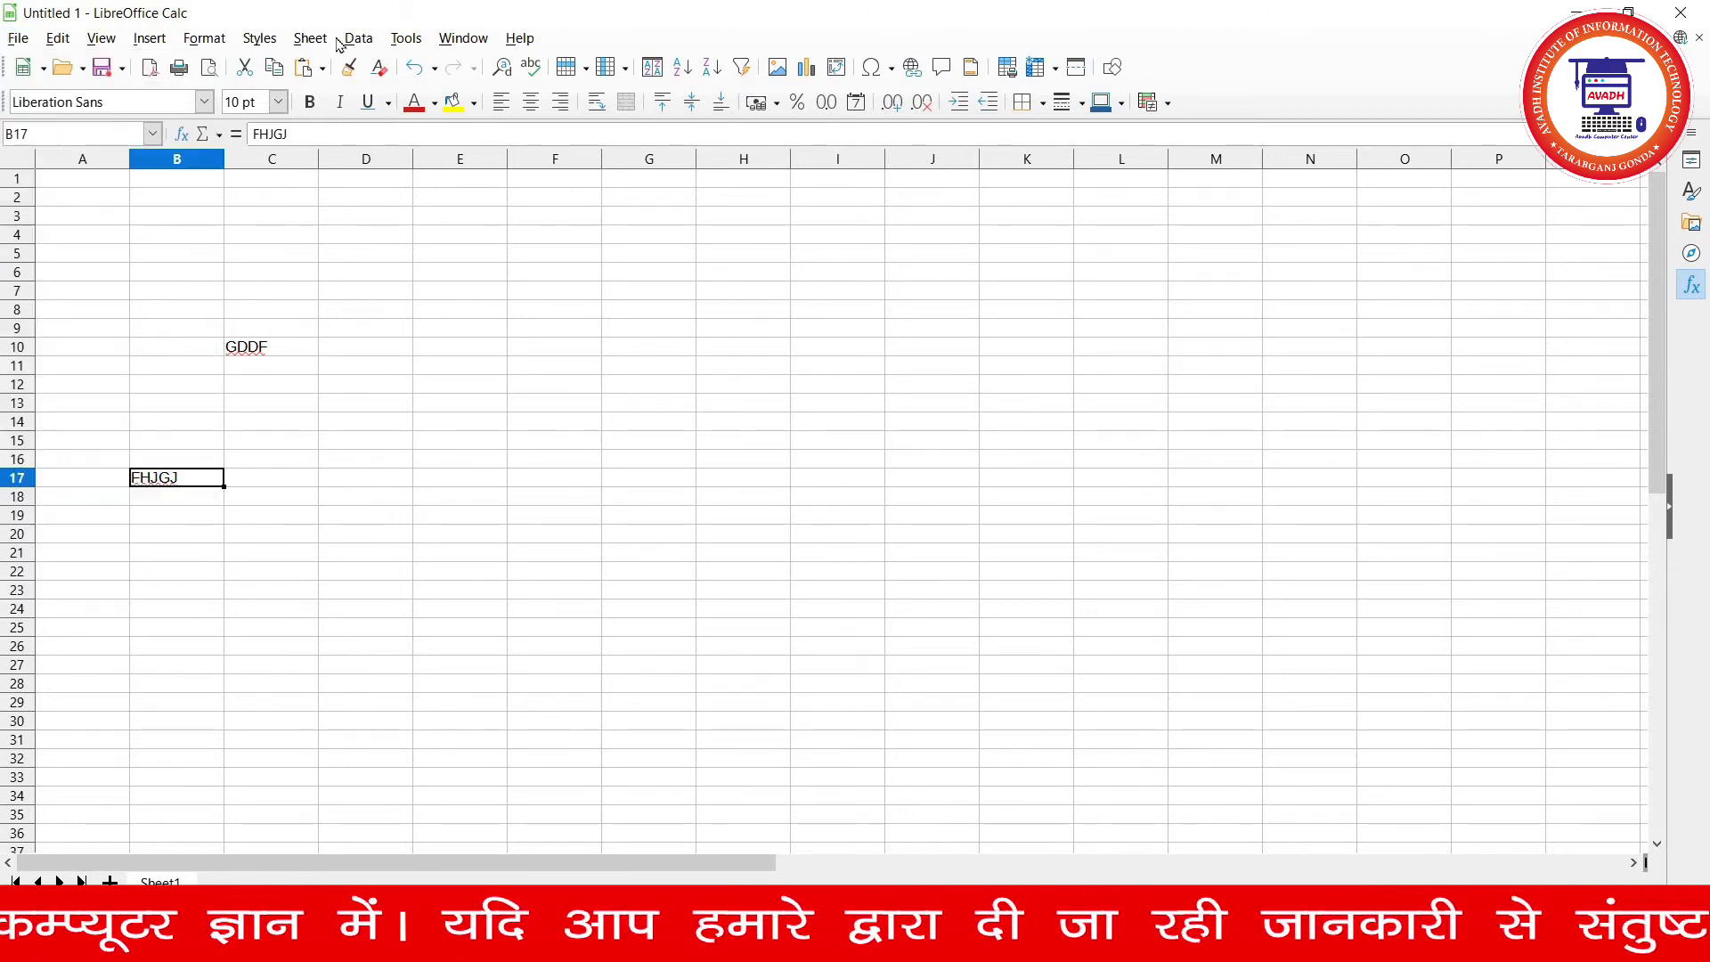
left_click(11, 39)
mouse_move(92, 126)
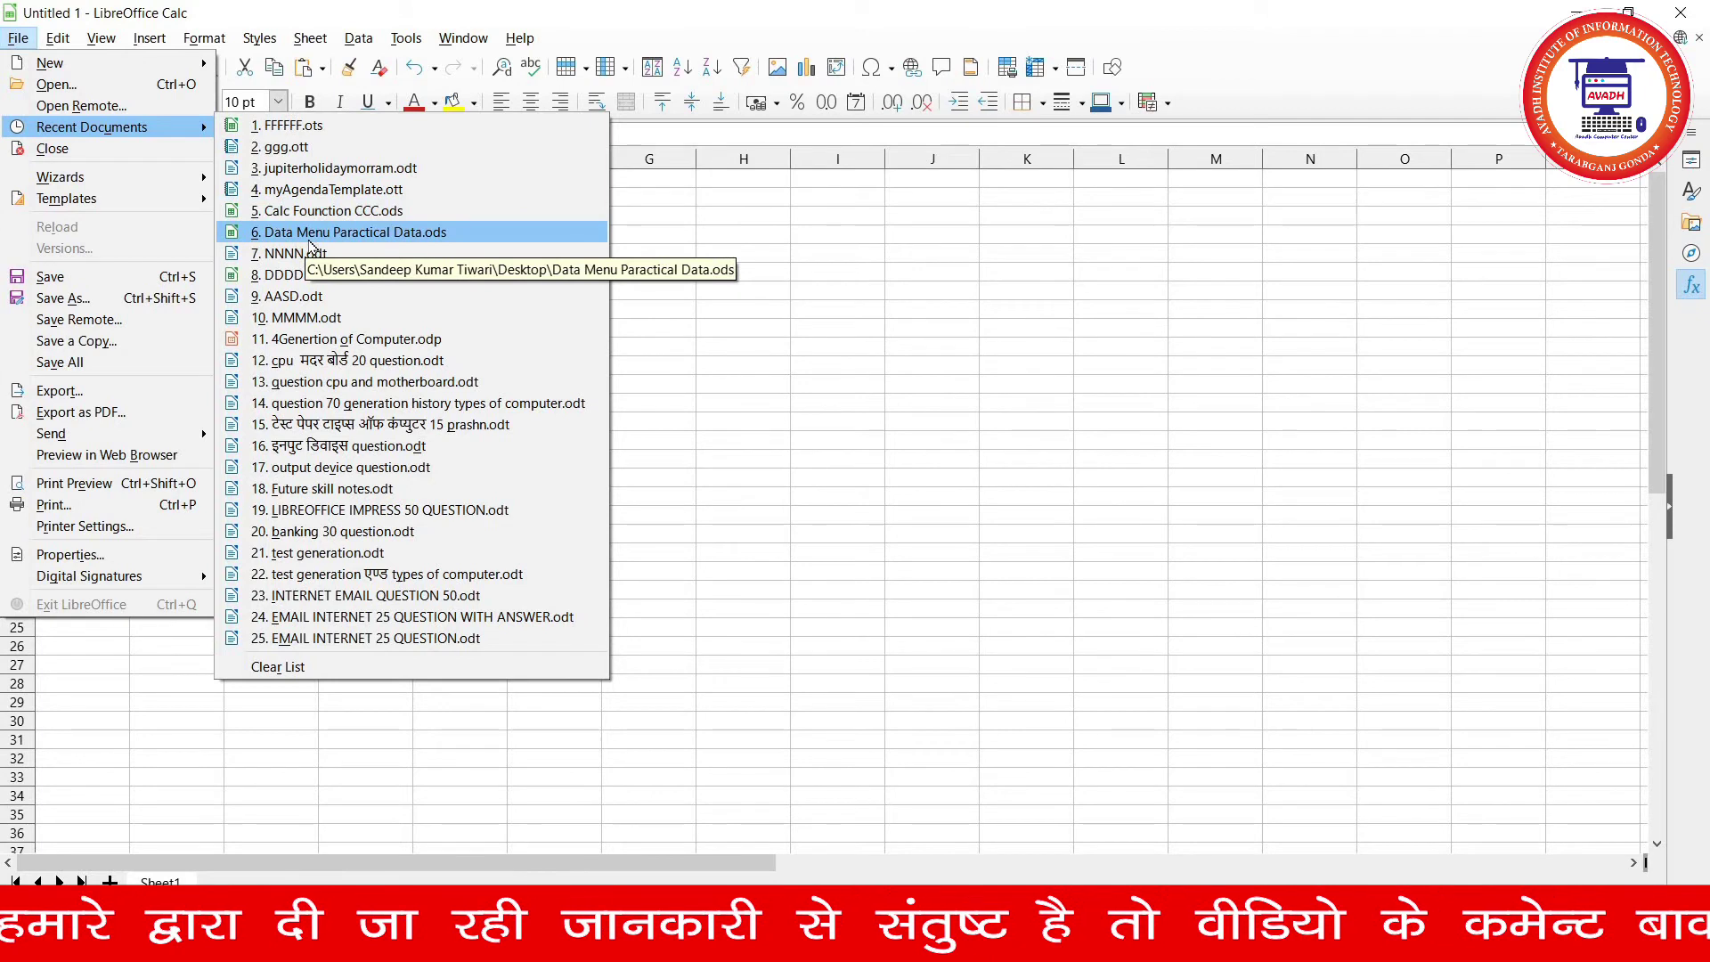
left_click(310, 237)
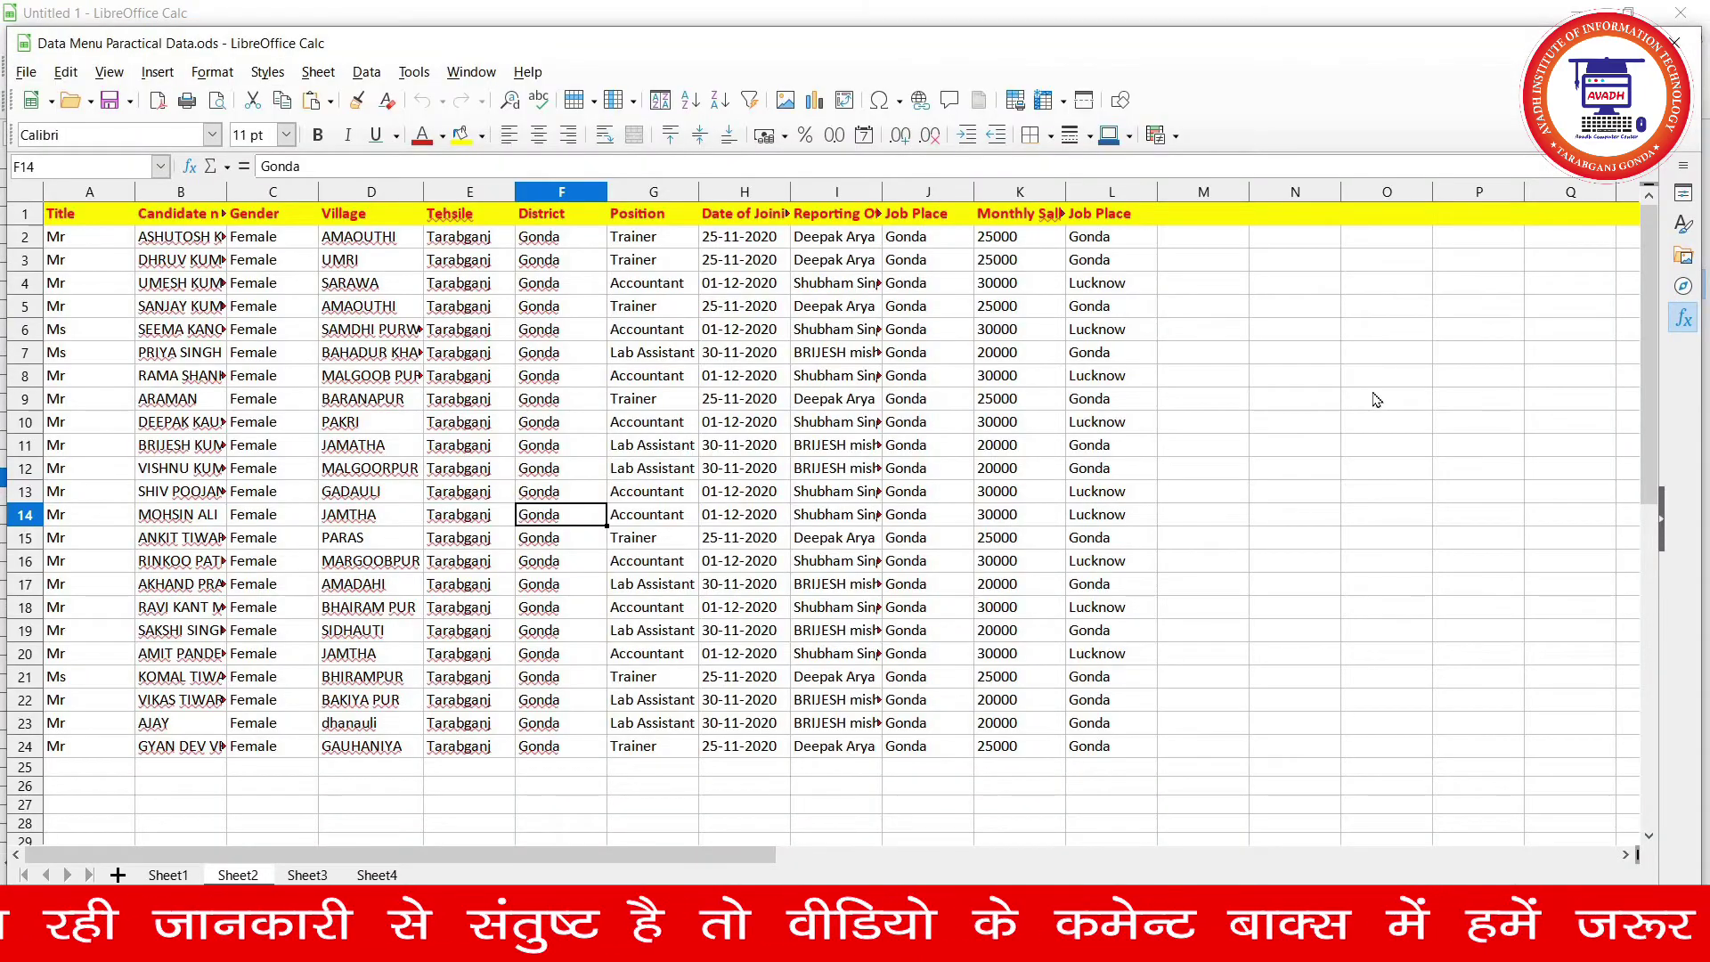
- Enter HFCGCHF in O9, HJFGHJ in O17 and KHGJK in O22
left_click(1378, 402)
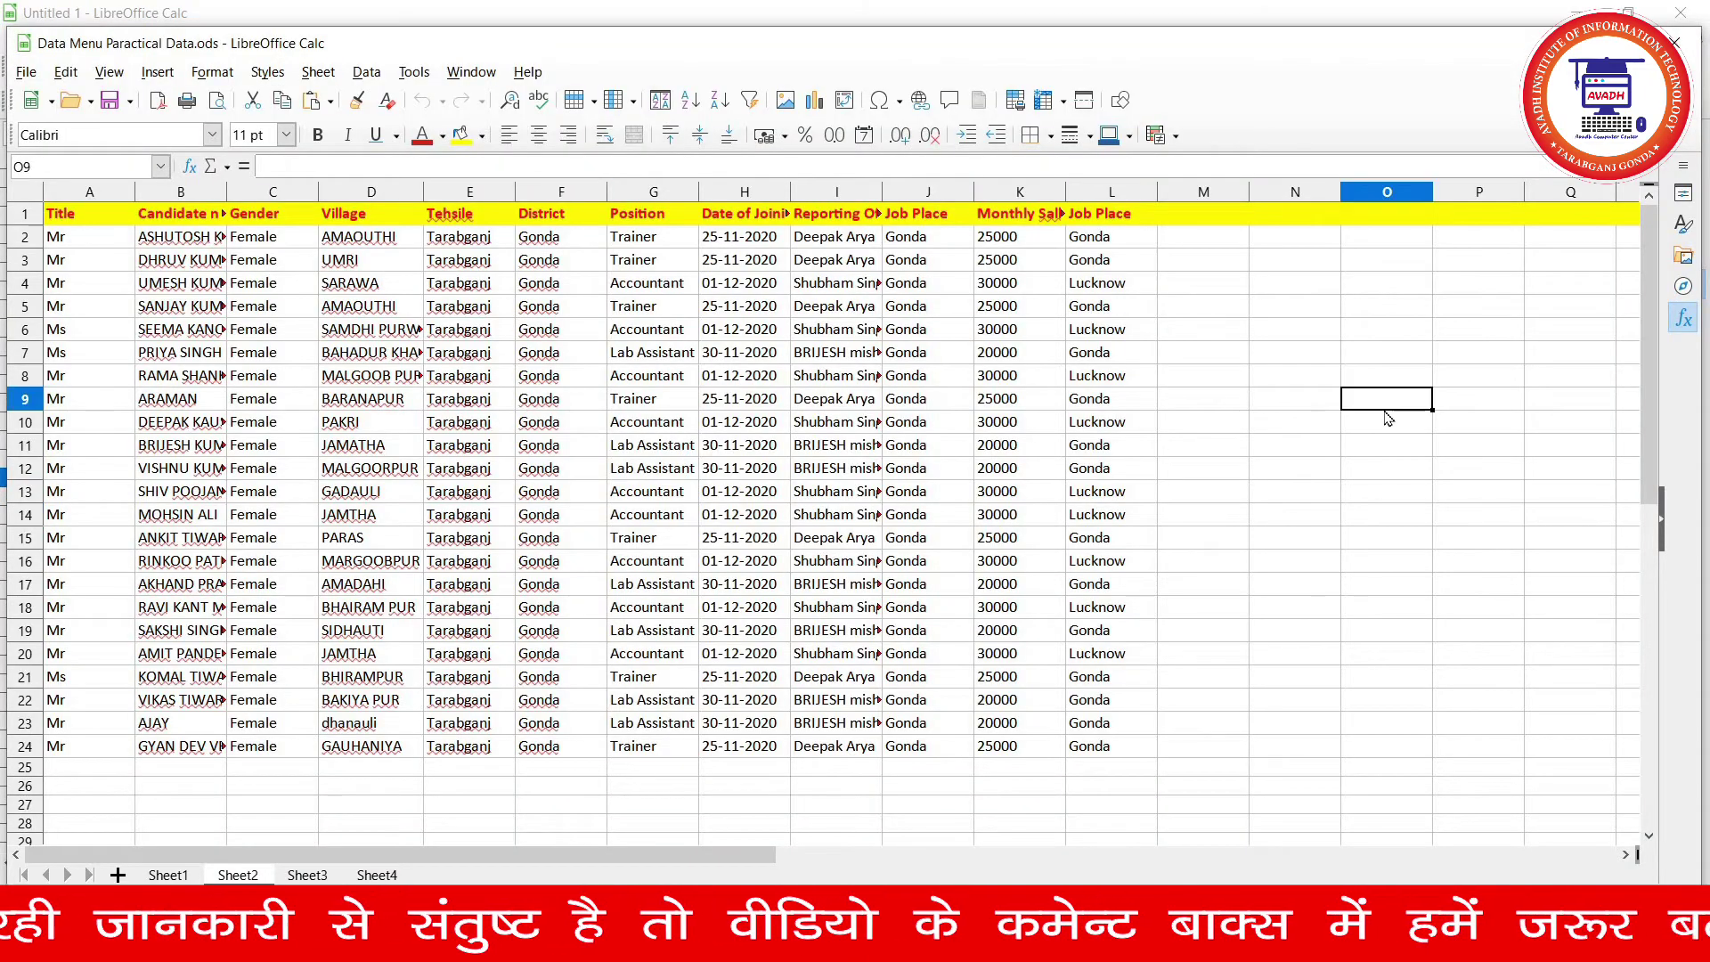
type("HFCGCHF")
left_click(1367, 579)
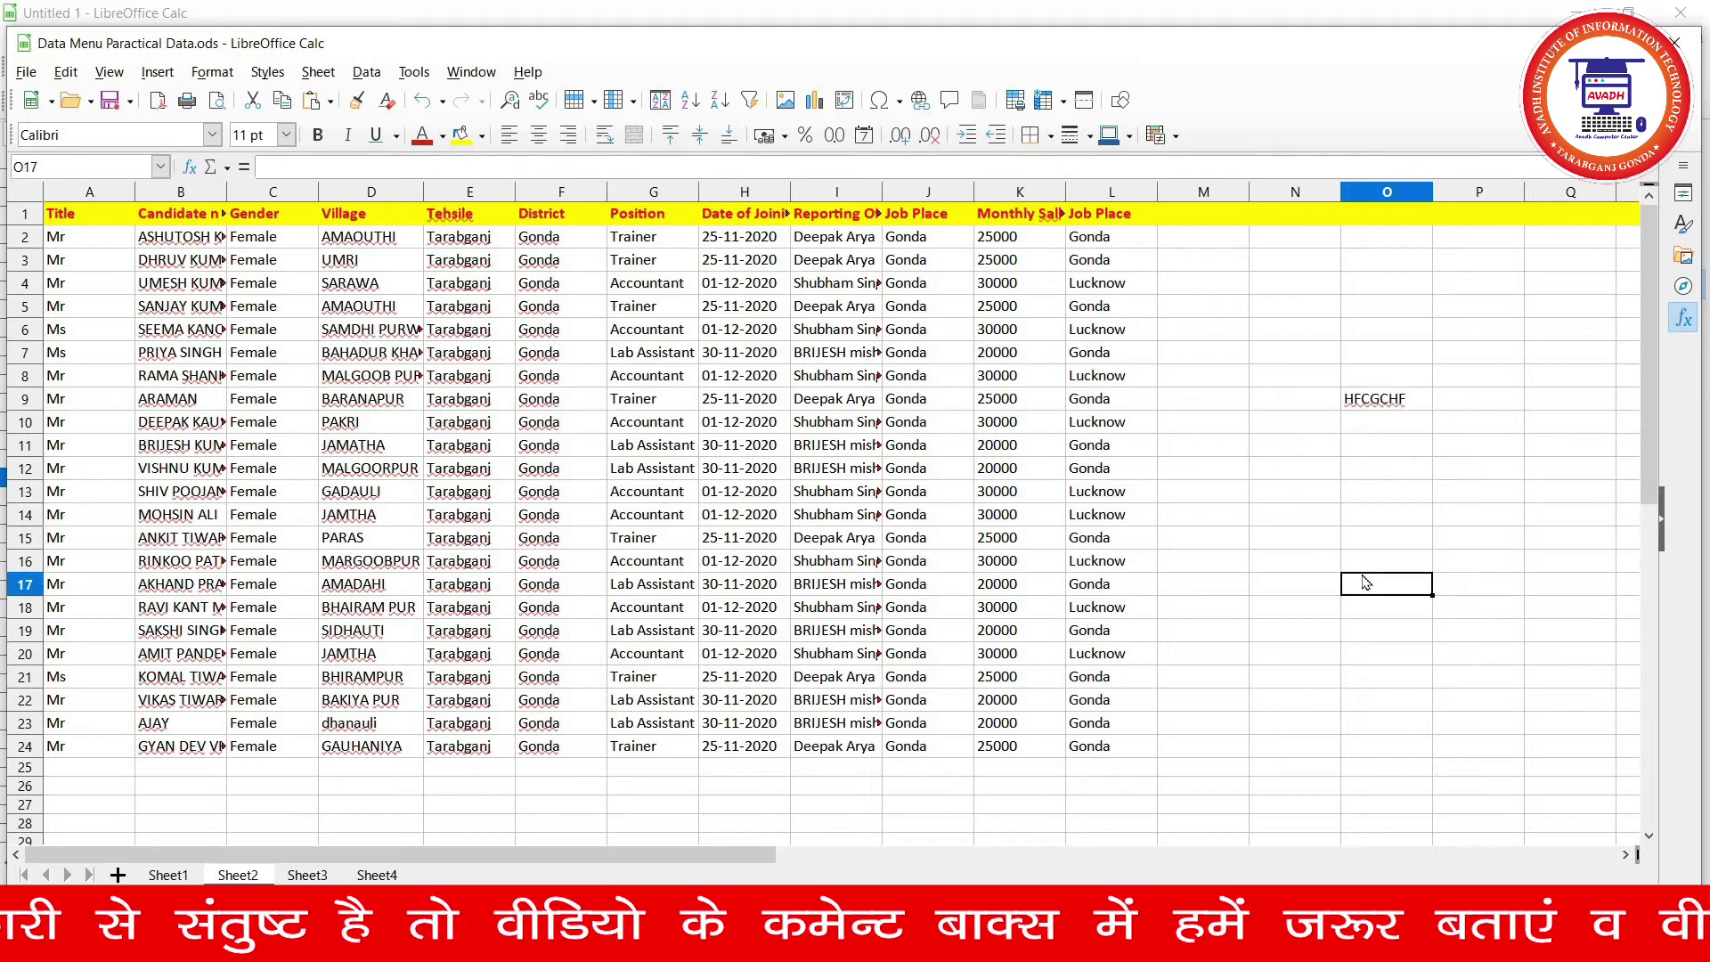
type("HJFGHJ")
left_click(1402, 703)
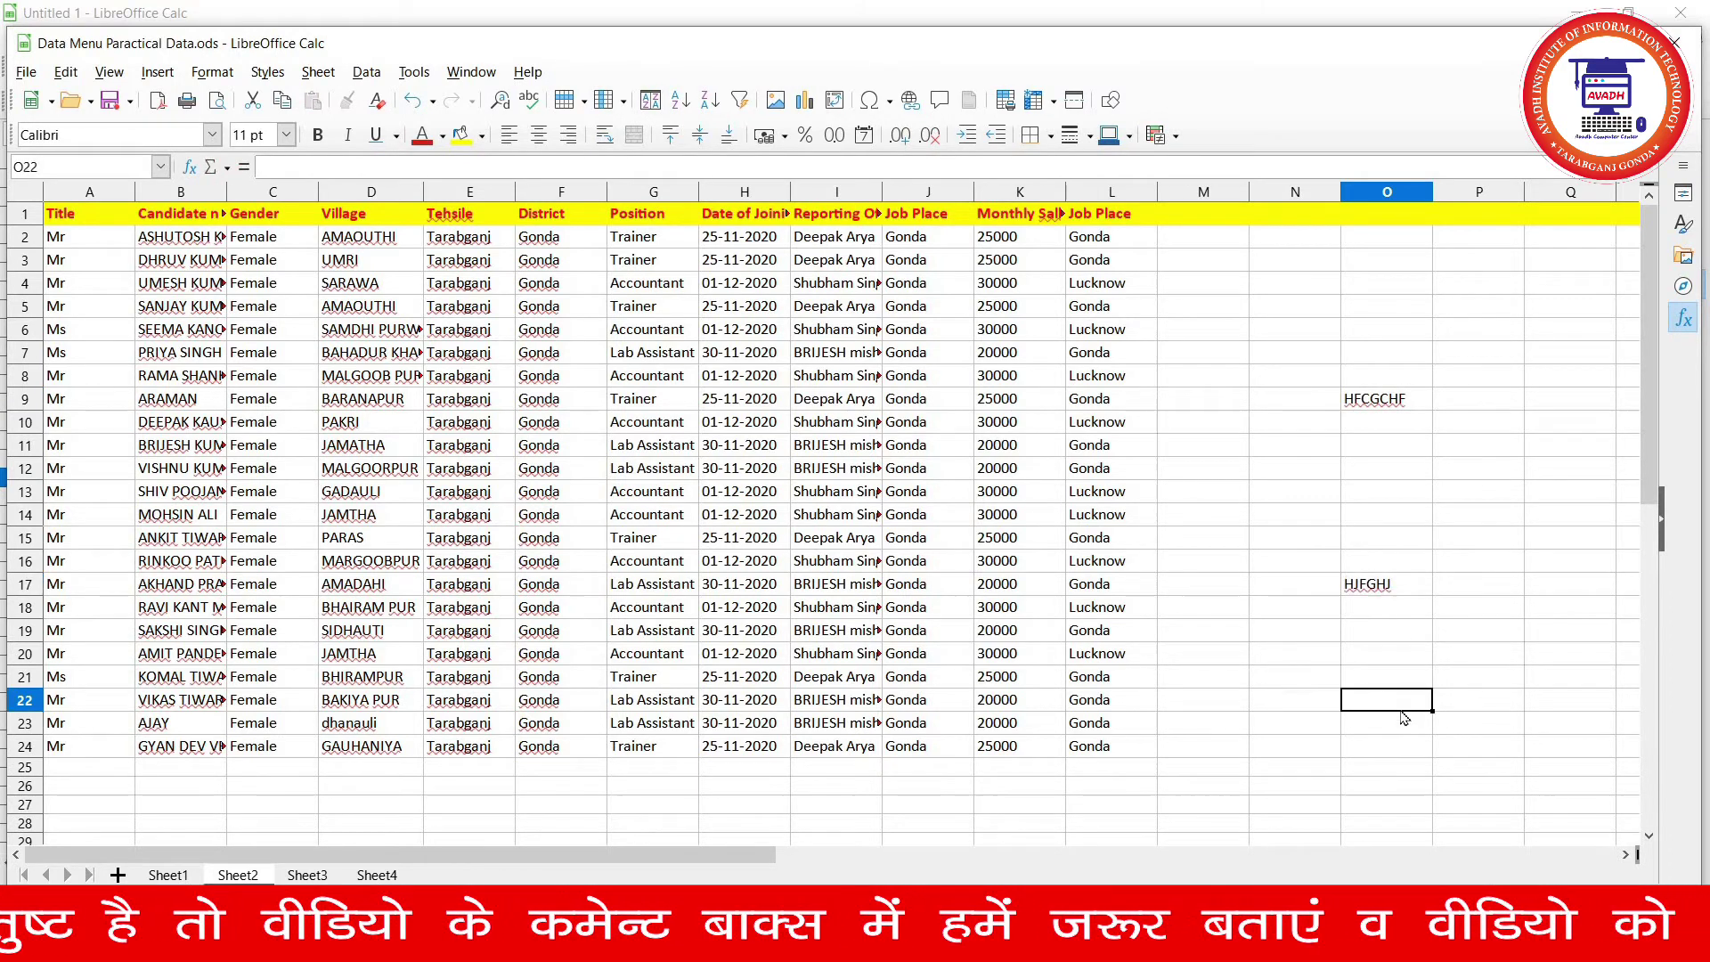
type("KHGJK")
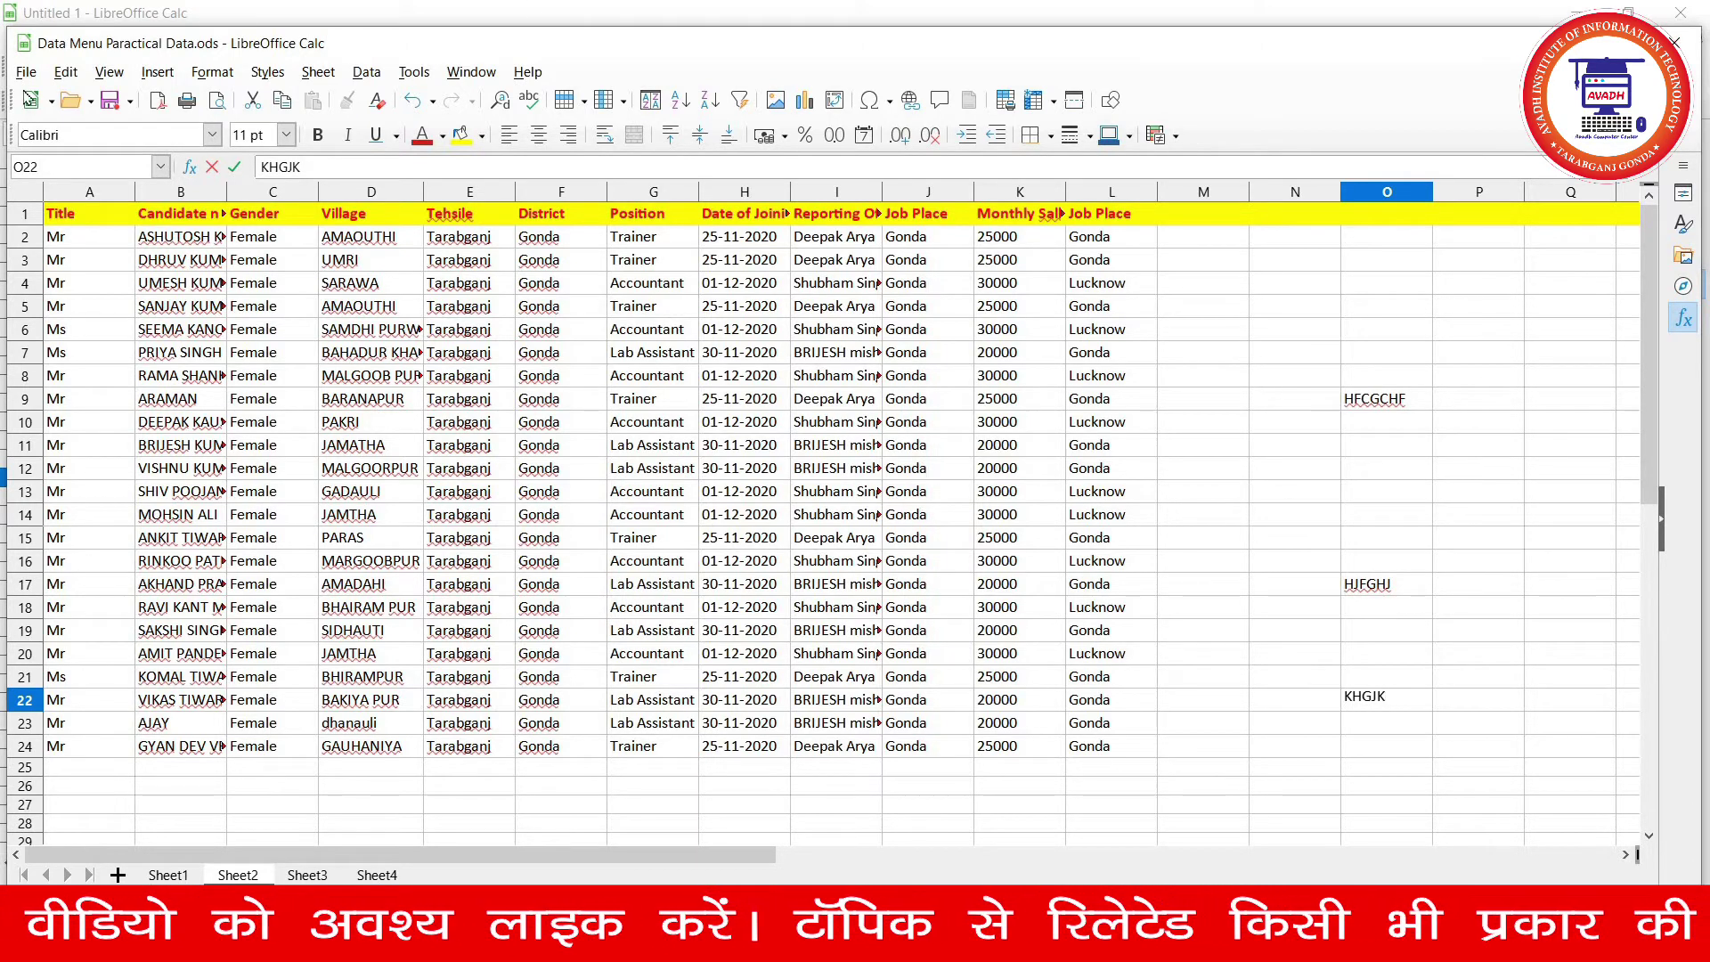
- Reload Data Menu Paractical Data.ods and confirm discarding all unsaved changes
left_click(26, 72)
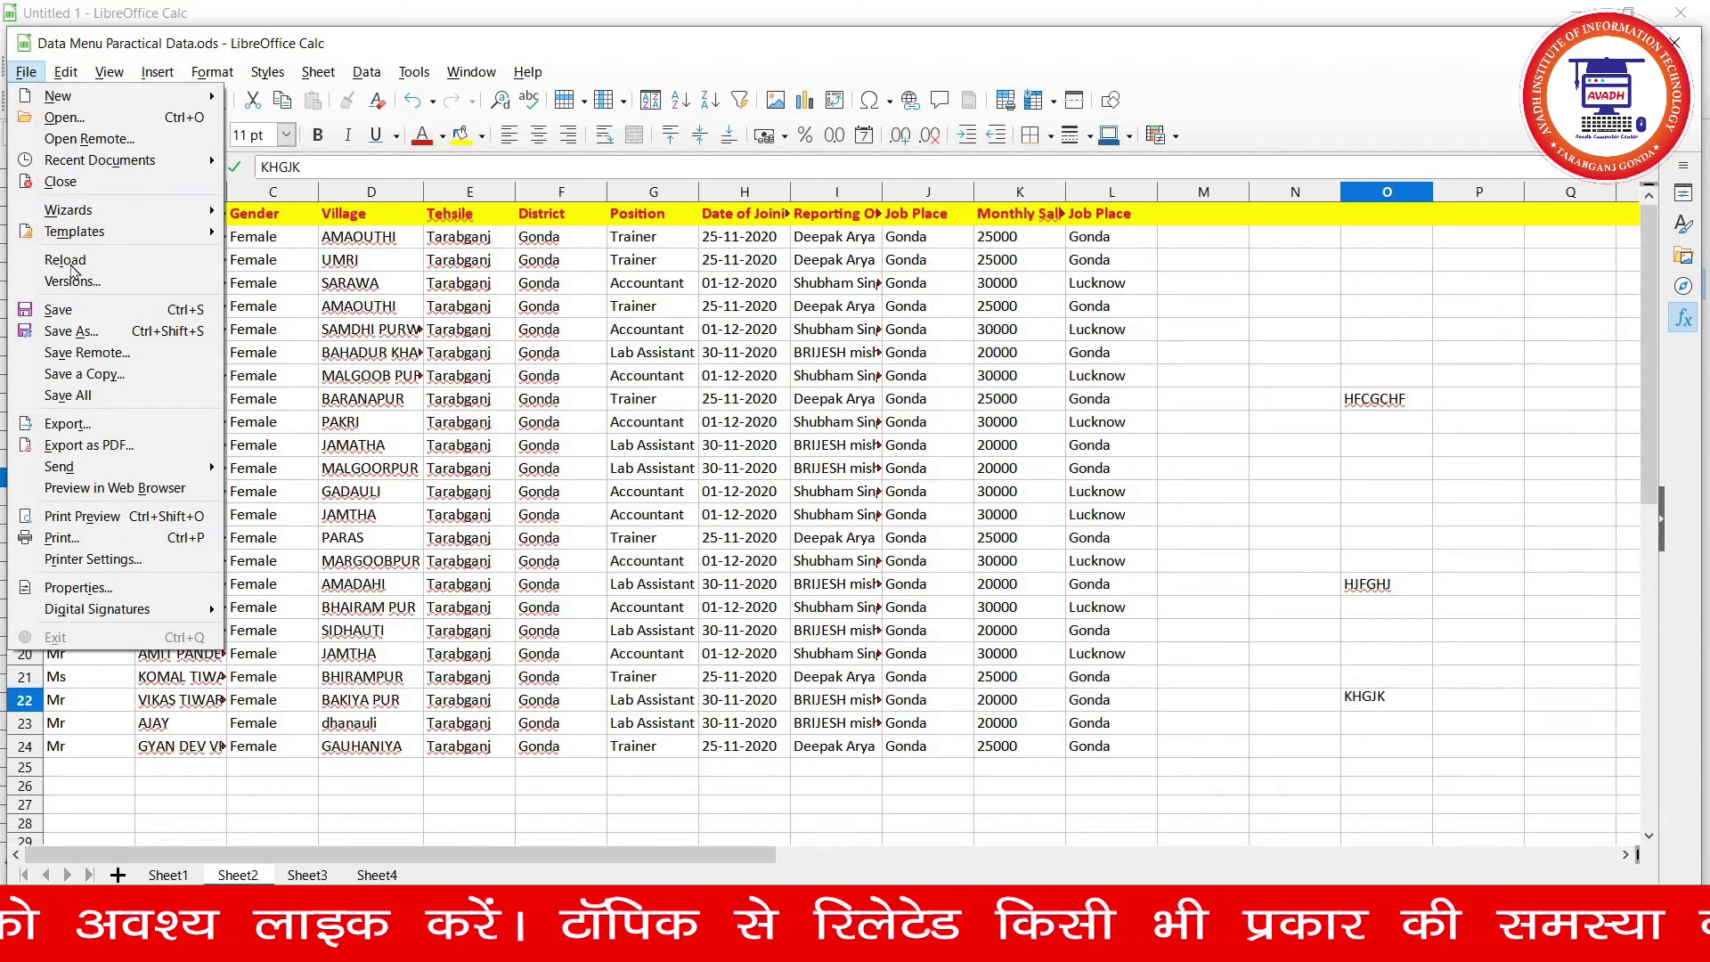
left_click(71, 262)
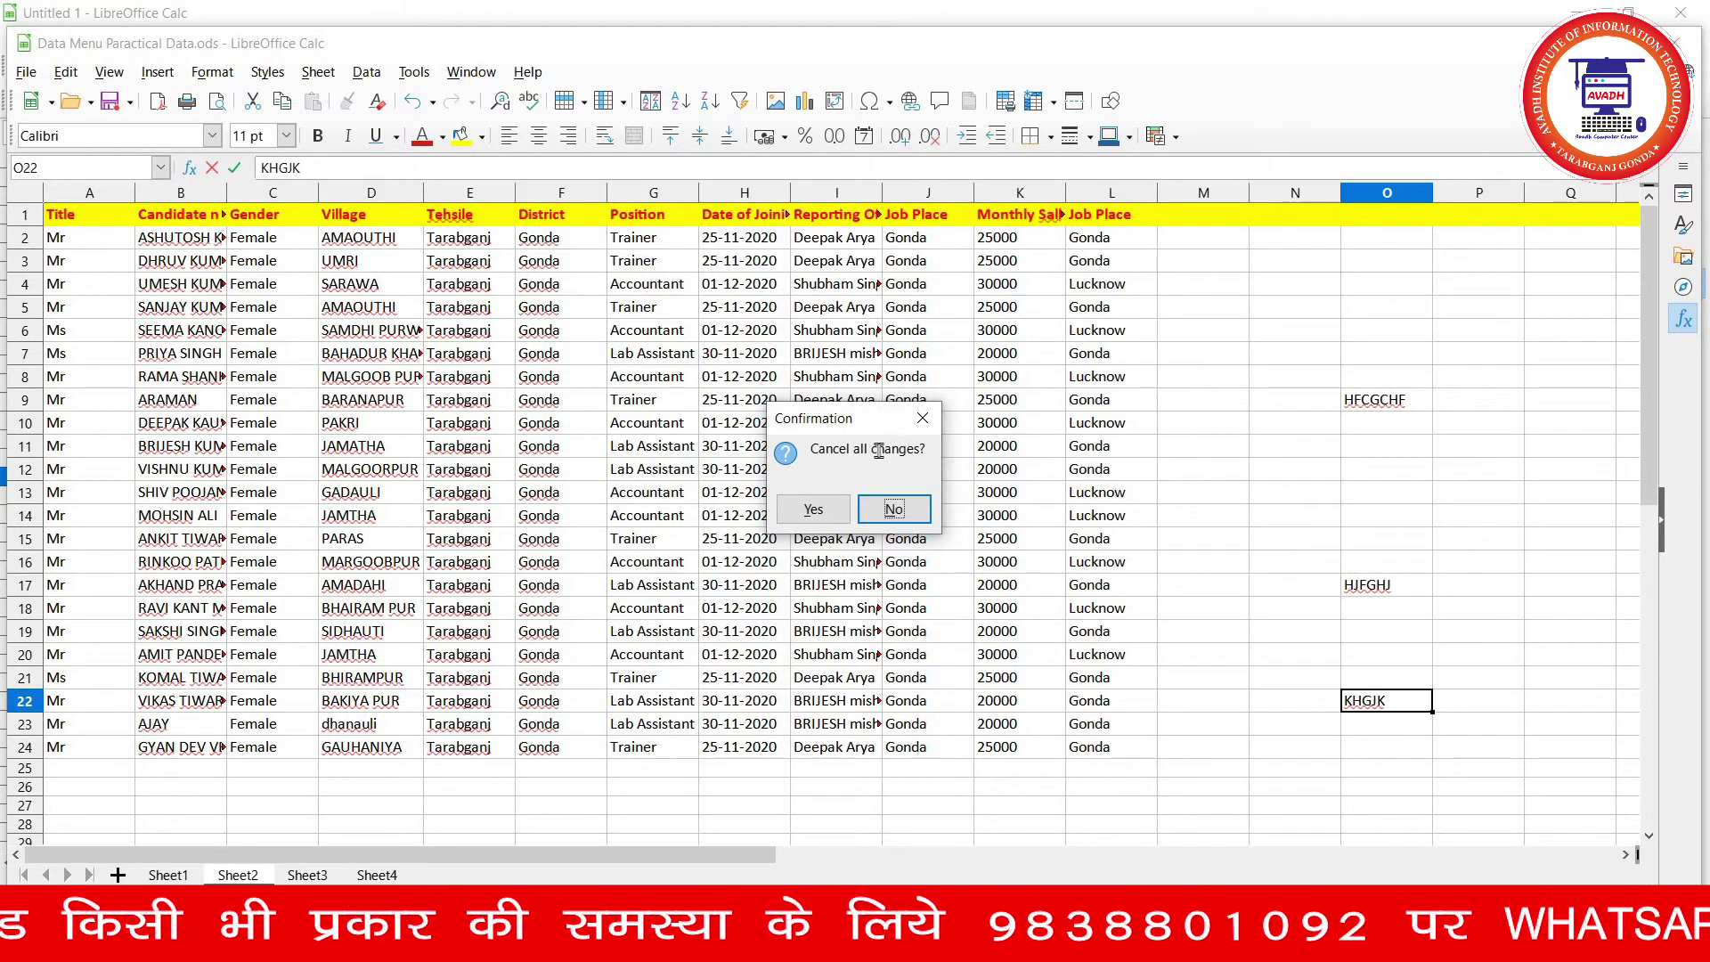
left_click(821, 515)
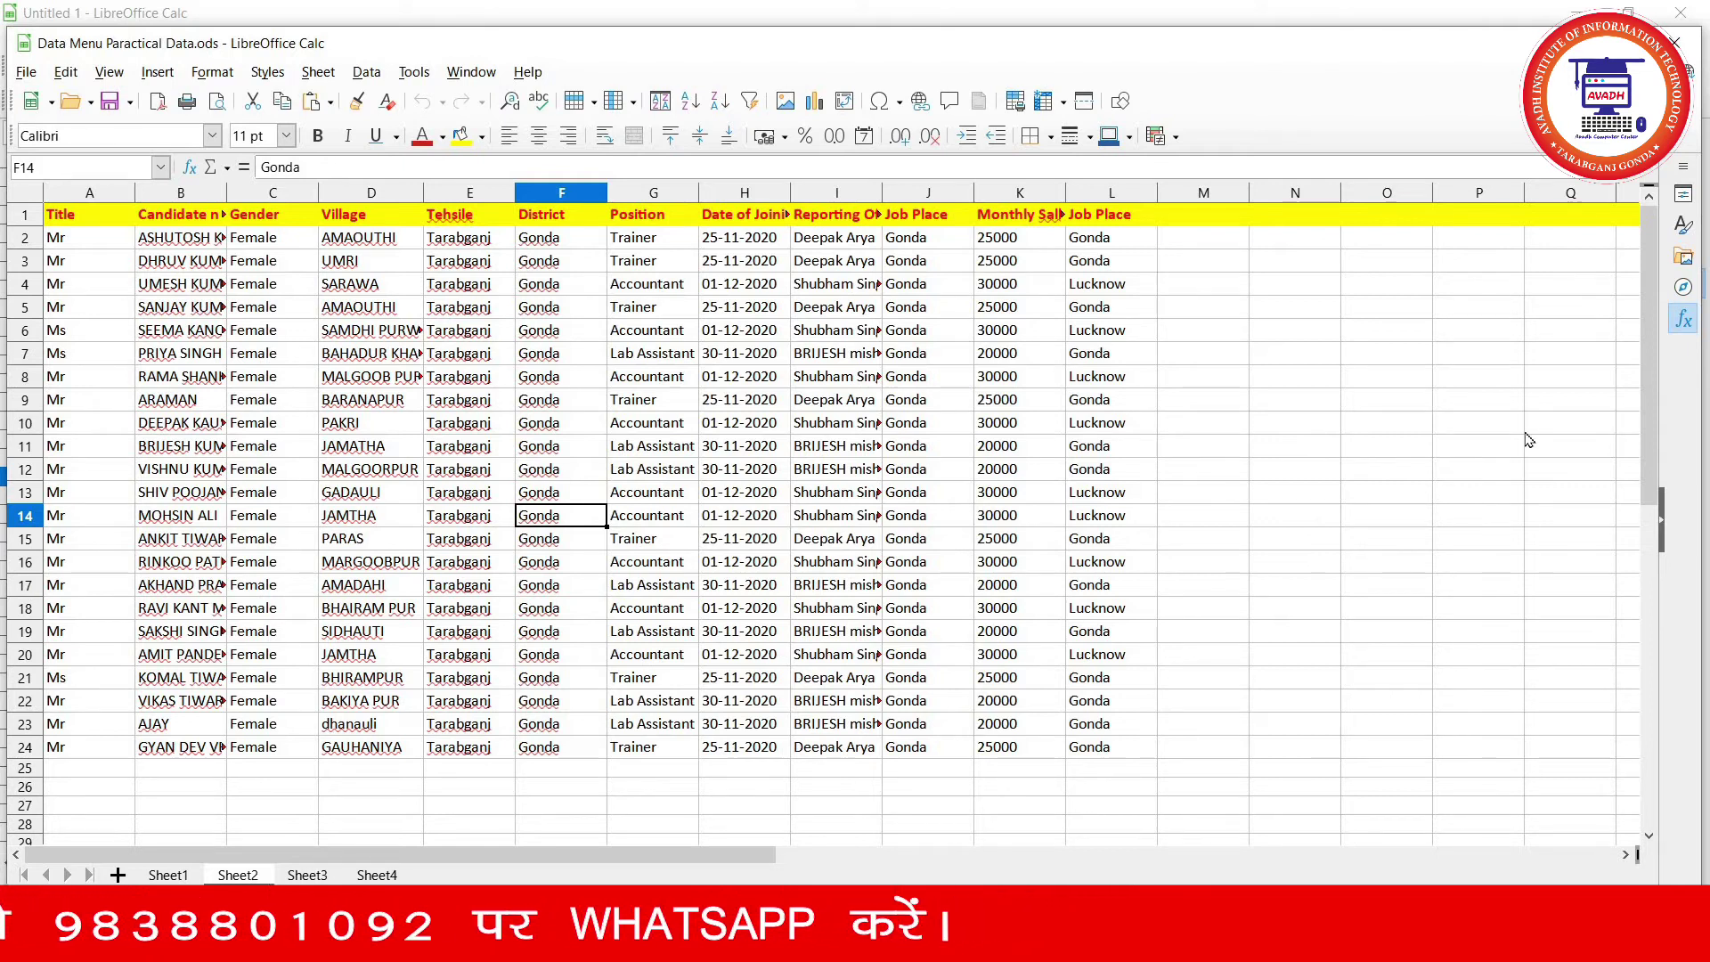
- Delete the COMPUTER and AVADH saved versions, then close the Versions dialog
left_click(28, 72)
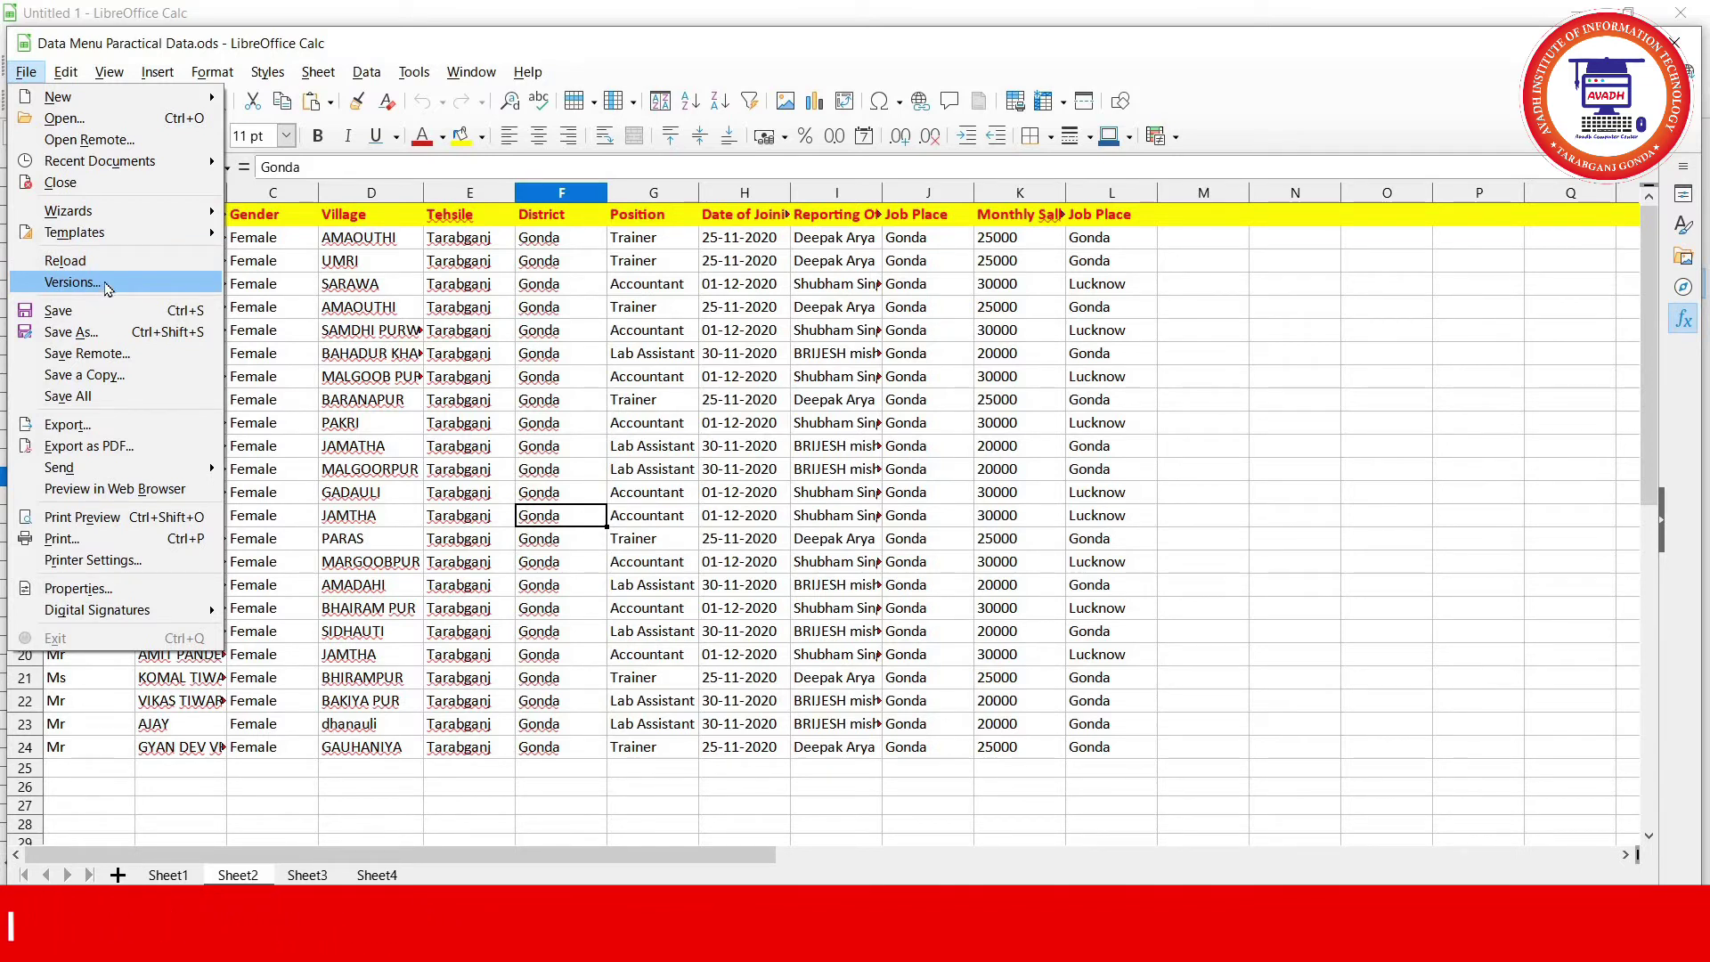
left_click(71, 282)
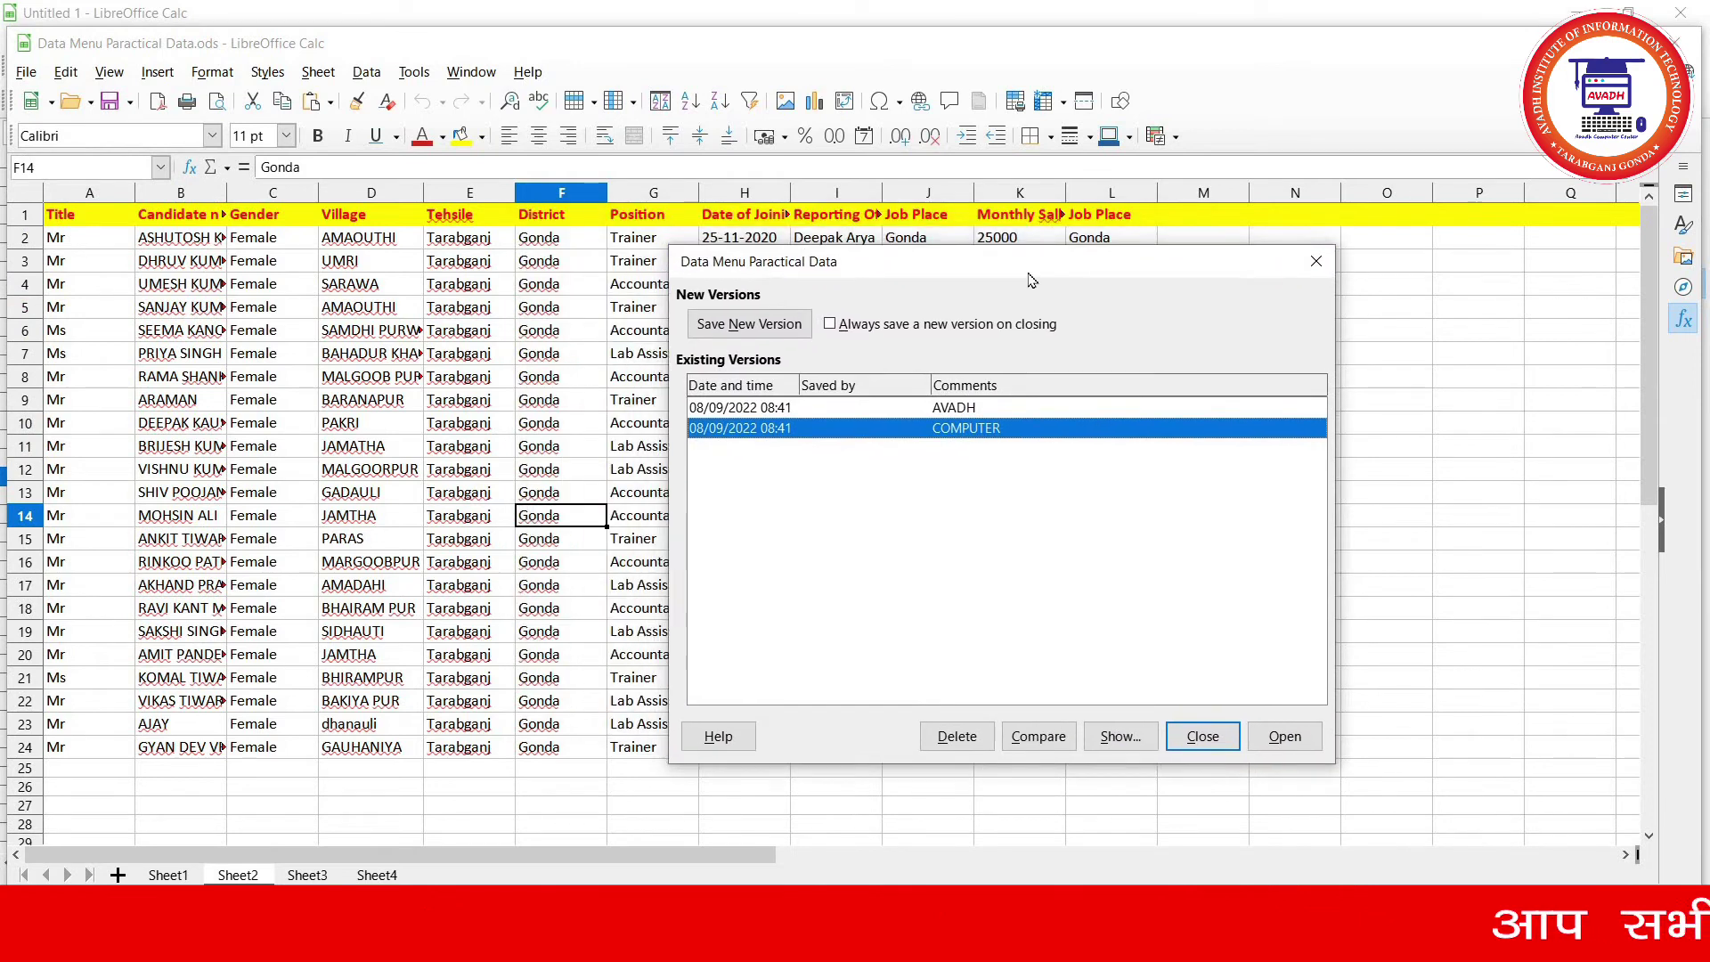
left_click_drag(890, 224, 1214, 263)
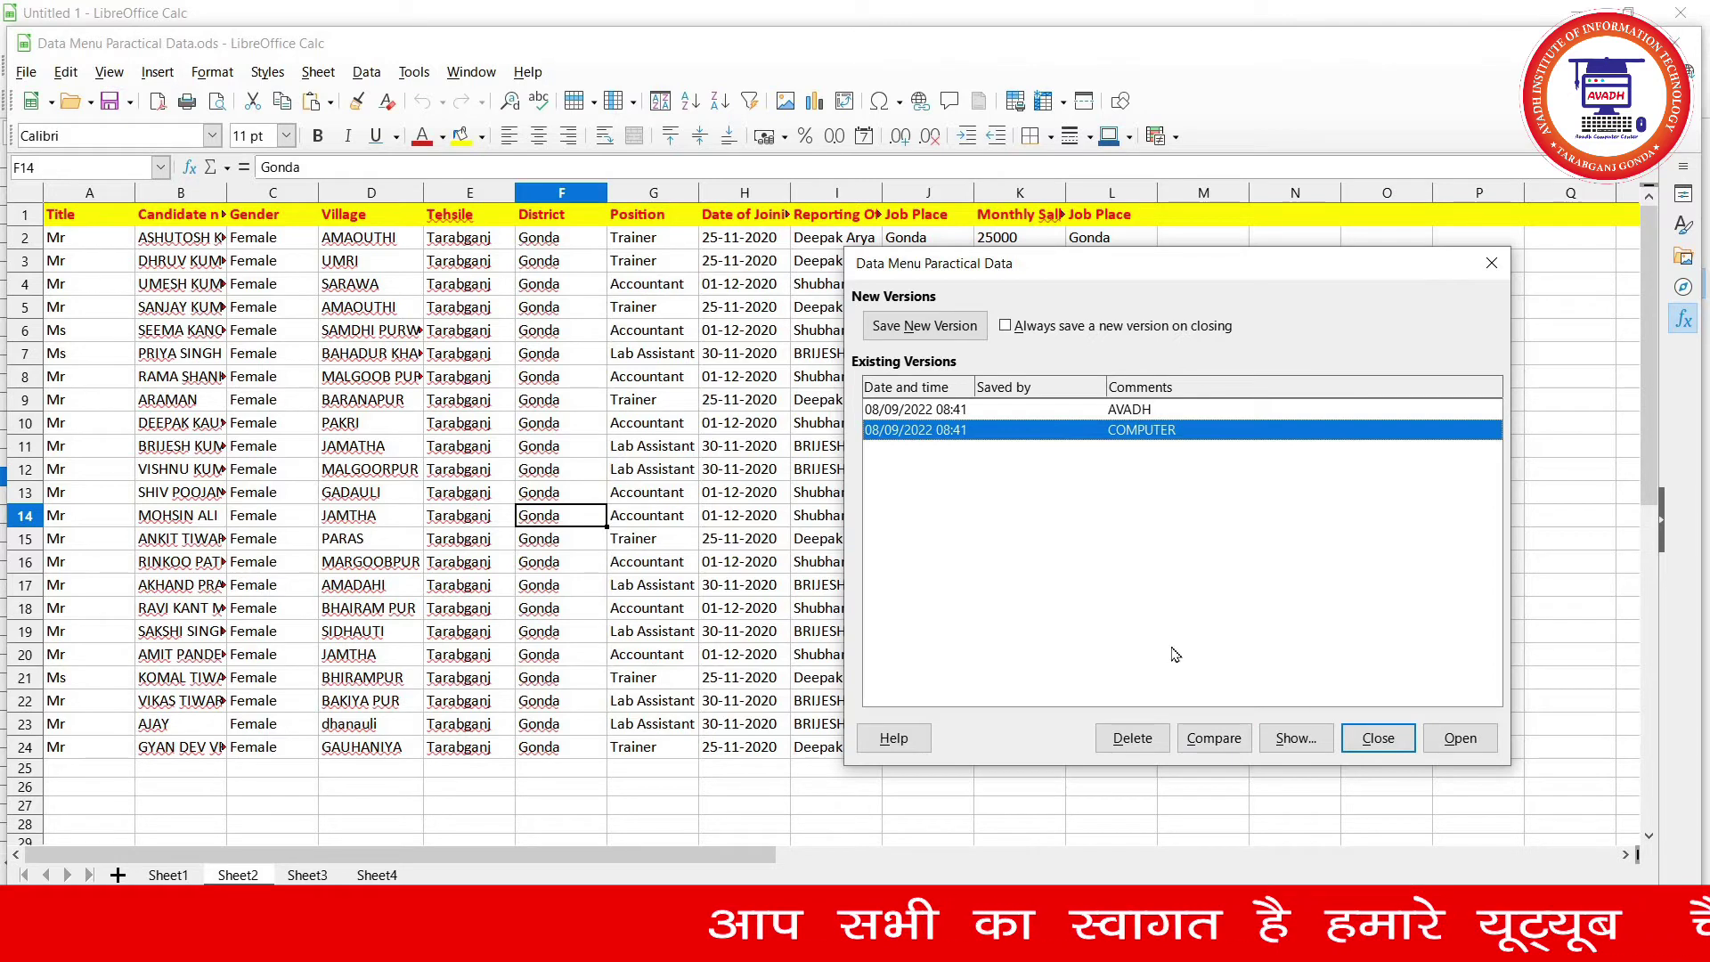
left_click(1120, 743)
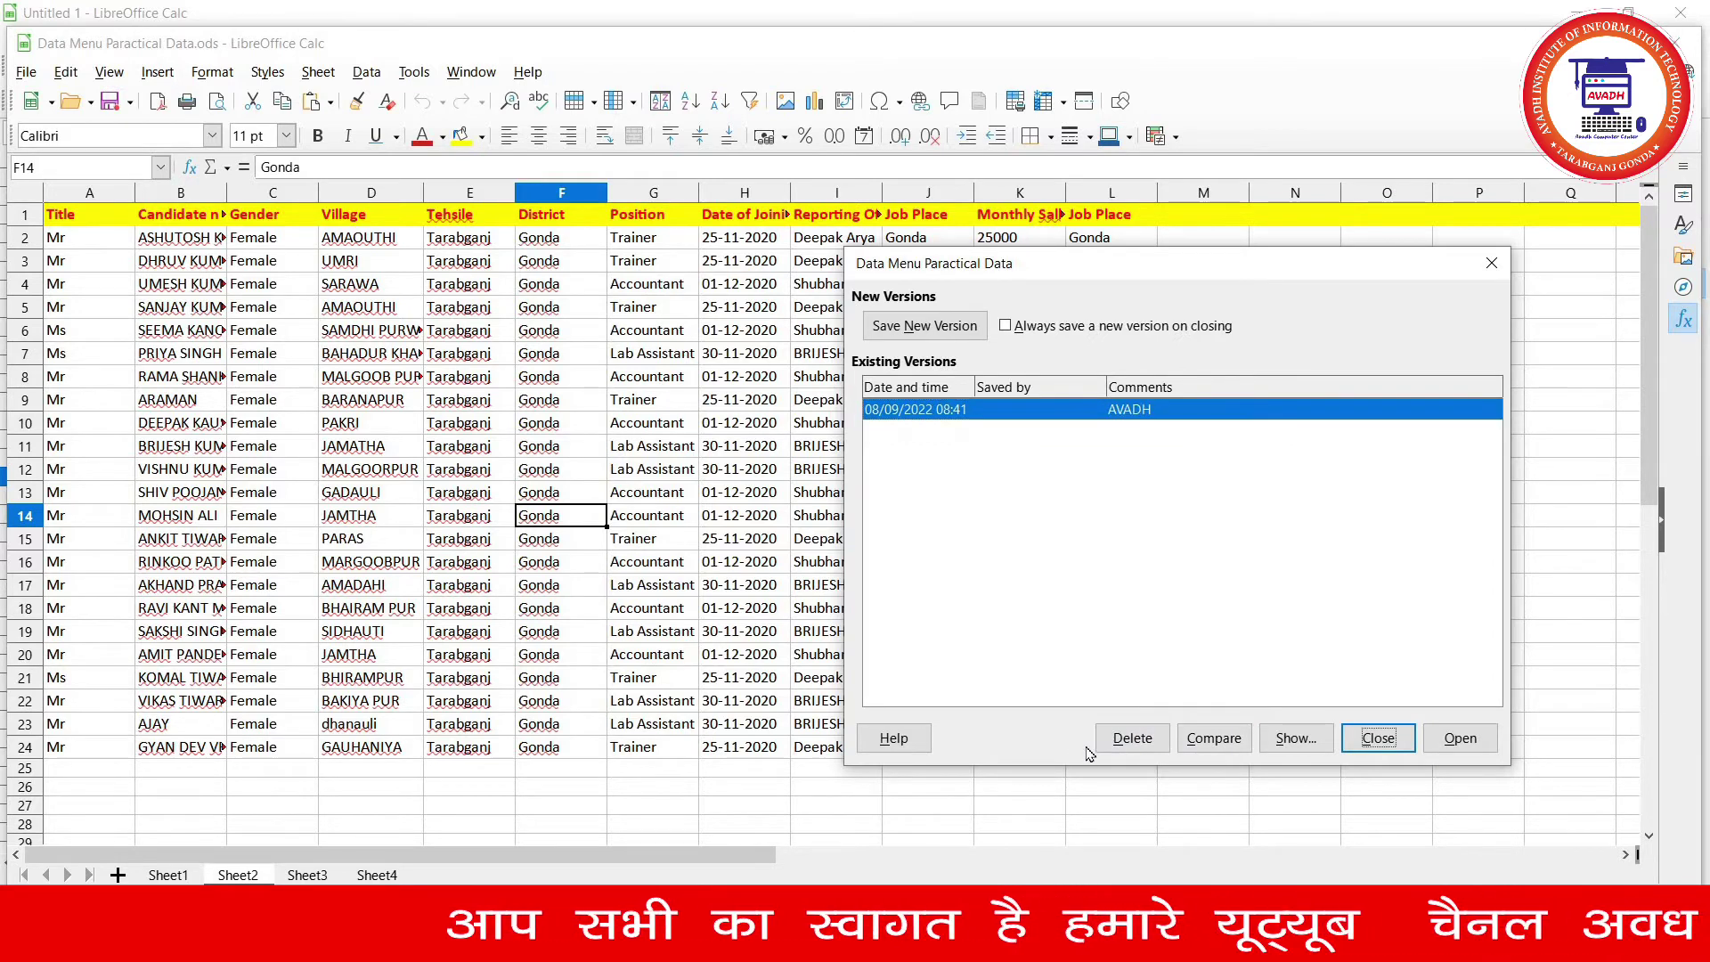
left_click(1120, 743)
left_click(1380, 737)
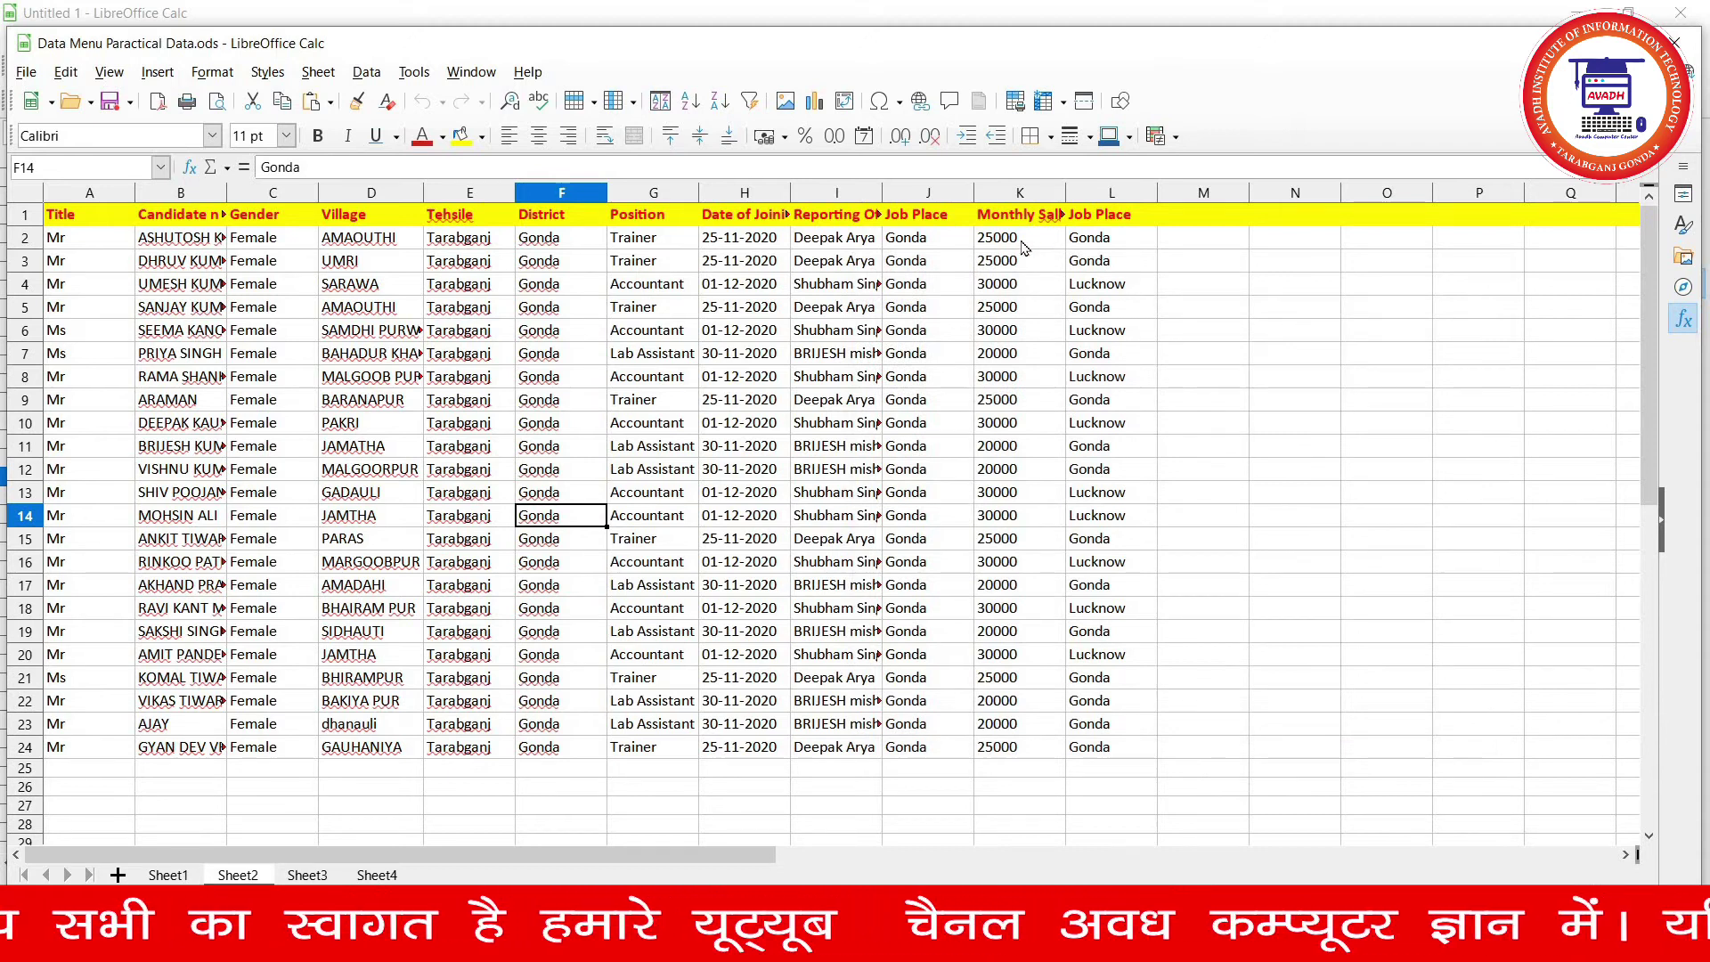
- Enter AVADH in cell M5
left_click(1295, 237)
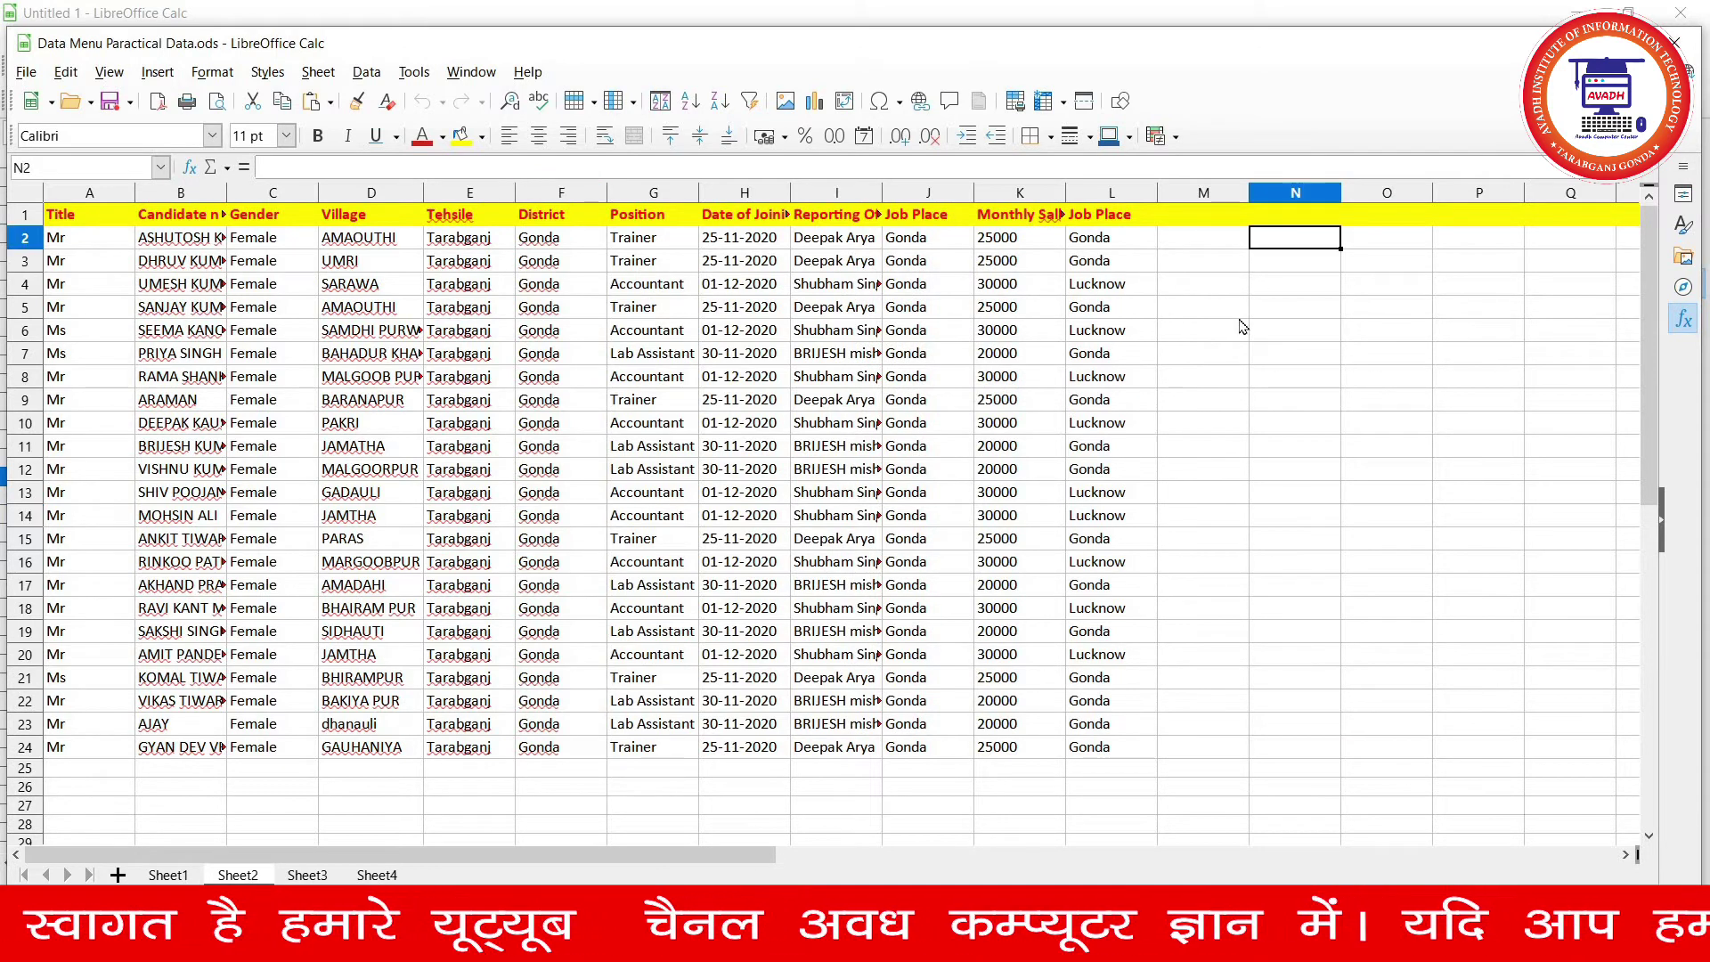
left_click(1239, 313)
type("AVADH")
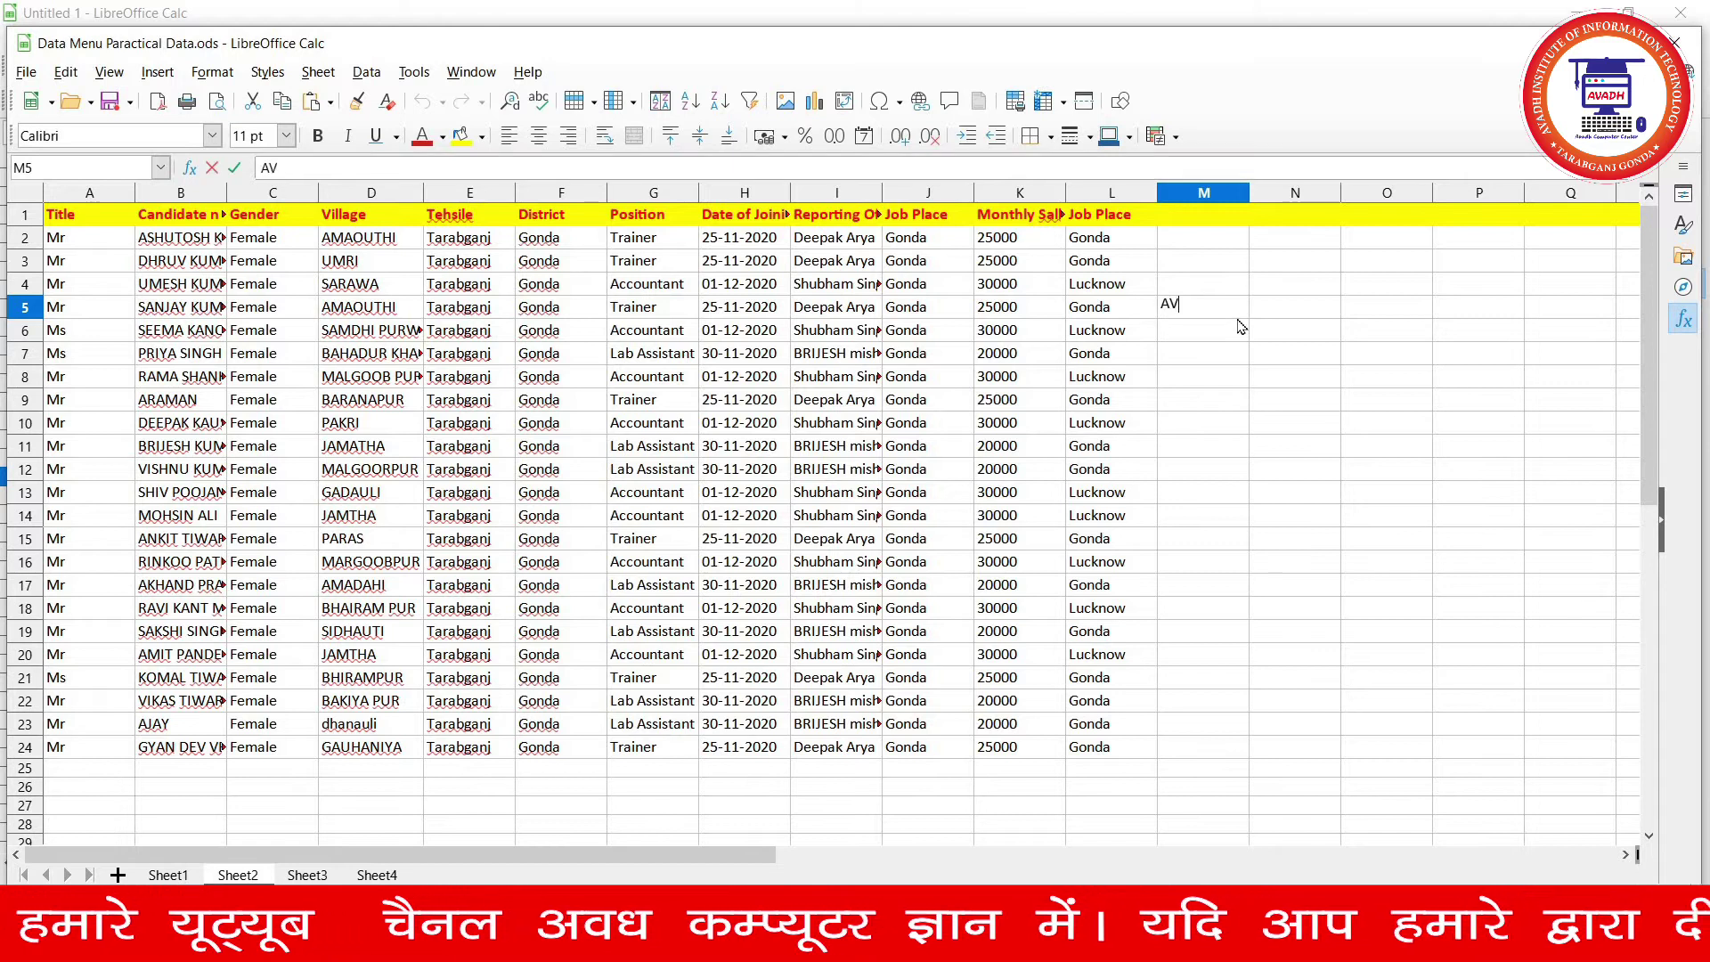
left_click(1202, 422)
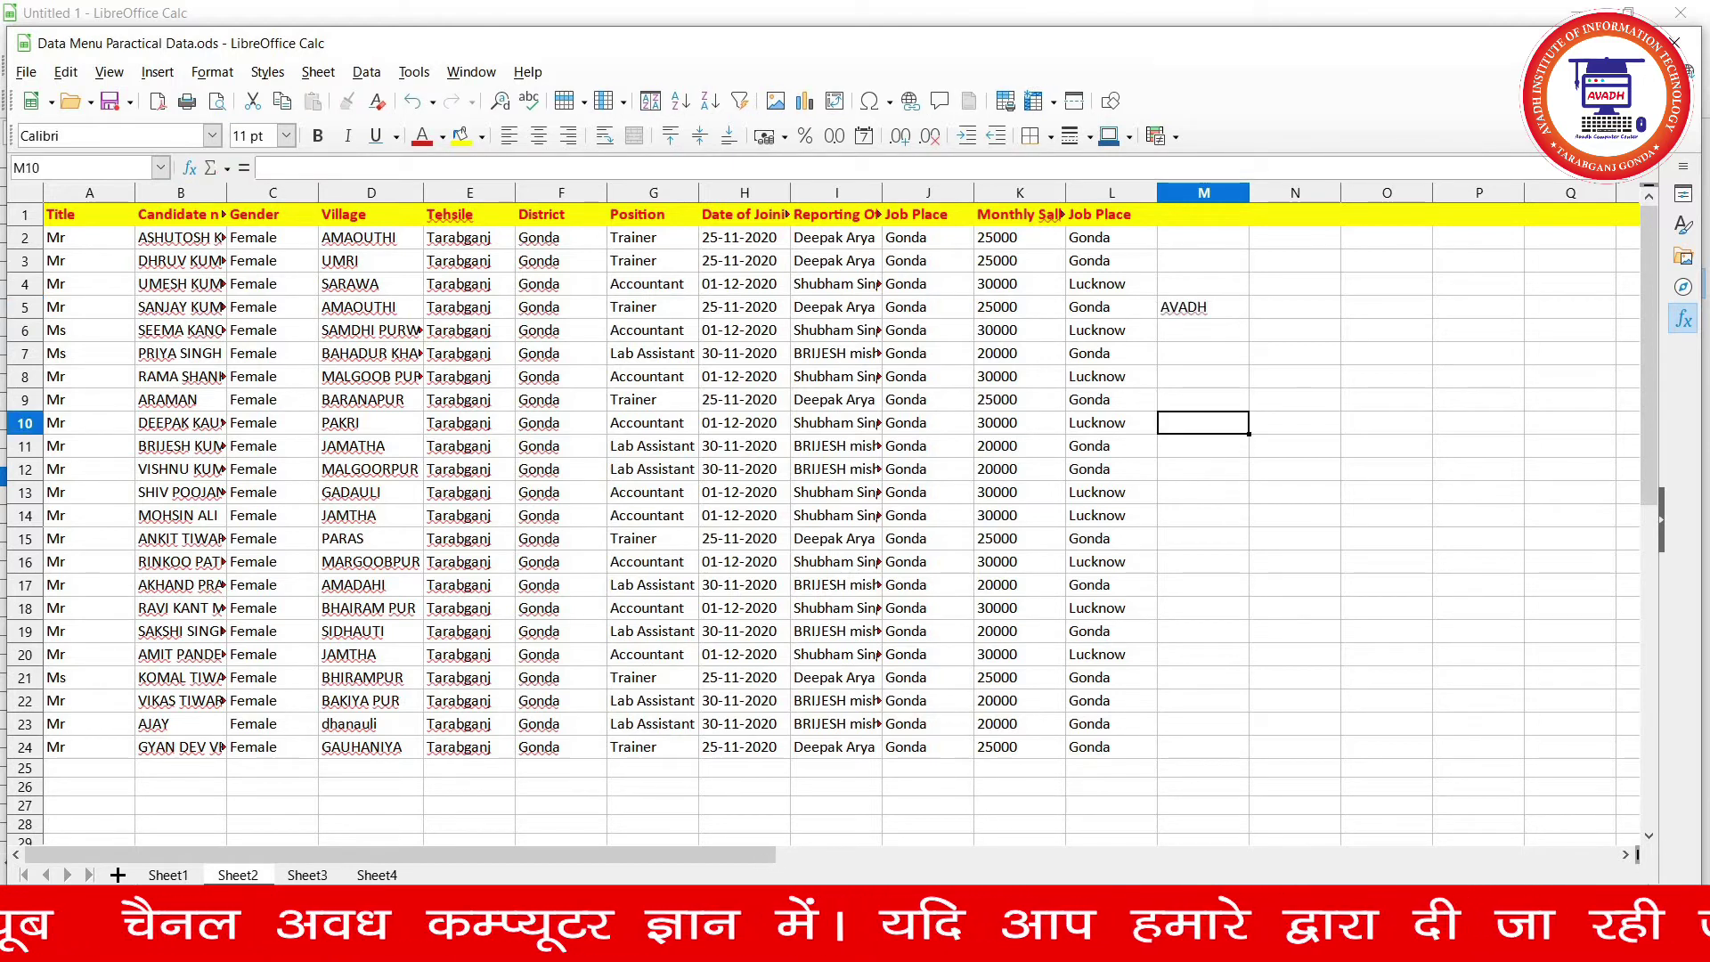
- Save a new document version with the comment AVADH and close the Versions dialog
left_click(29, 76)
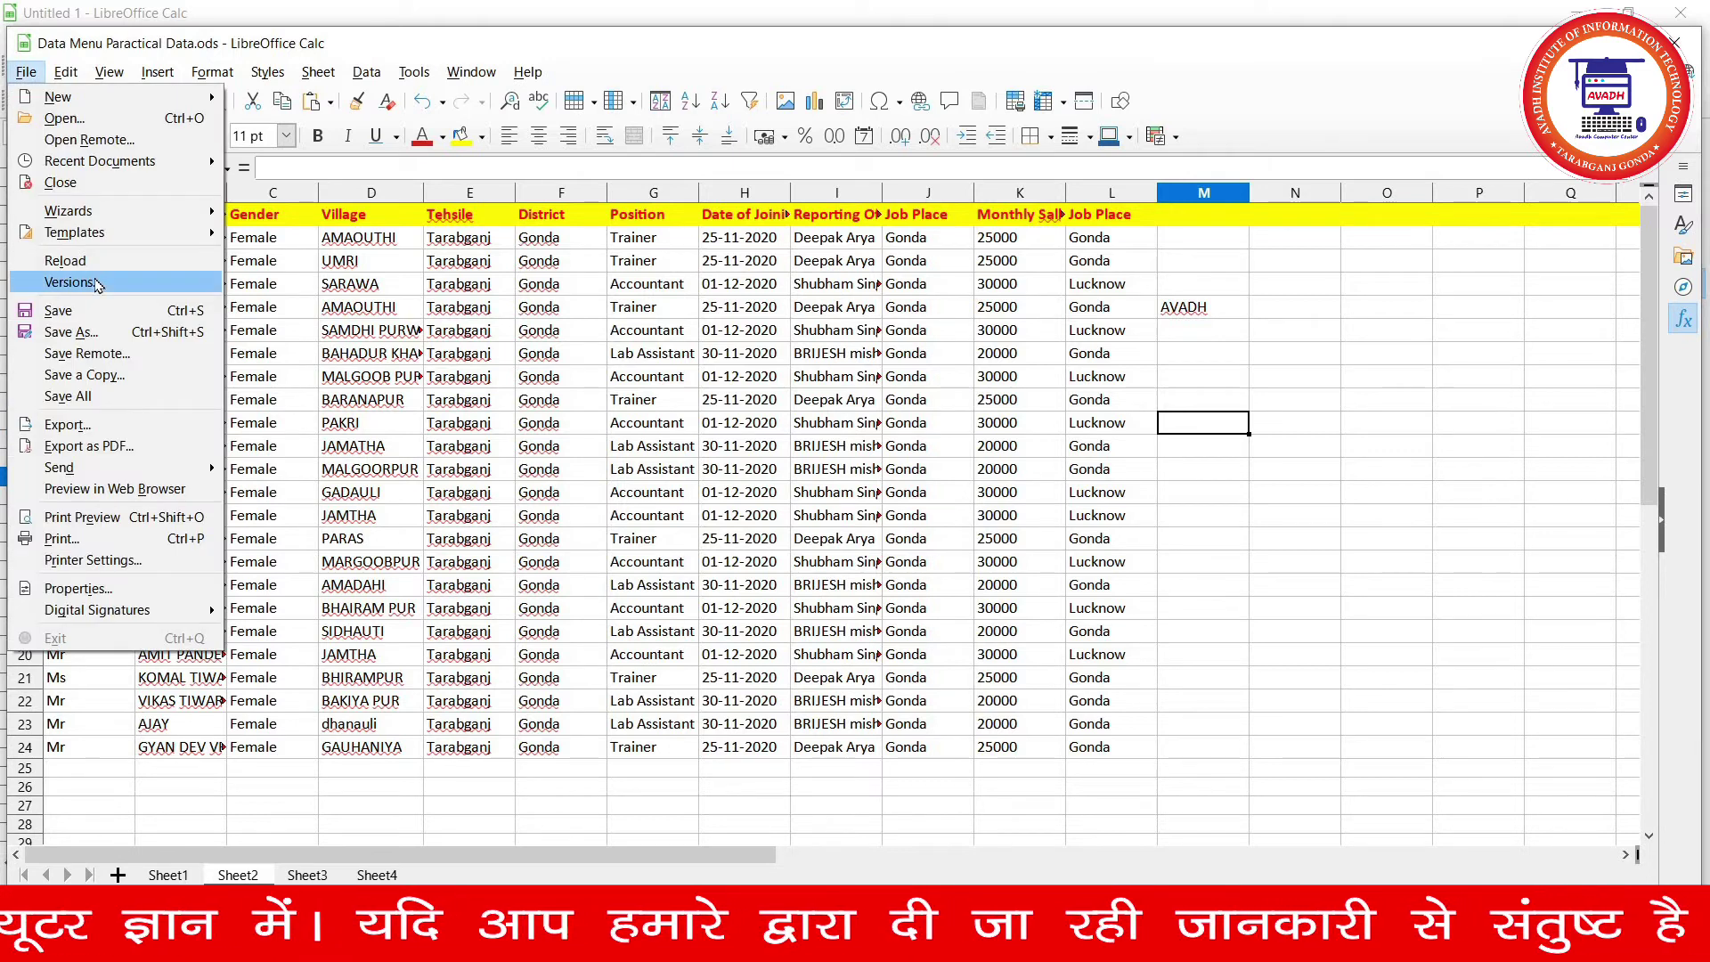
left_click(71, 385)
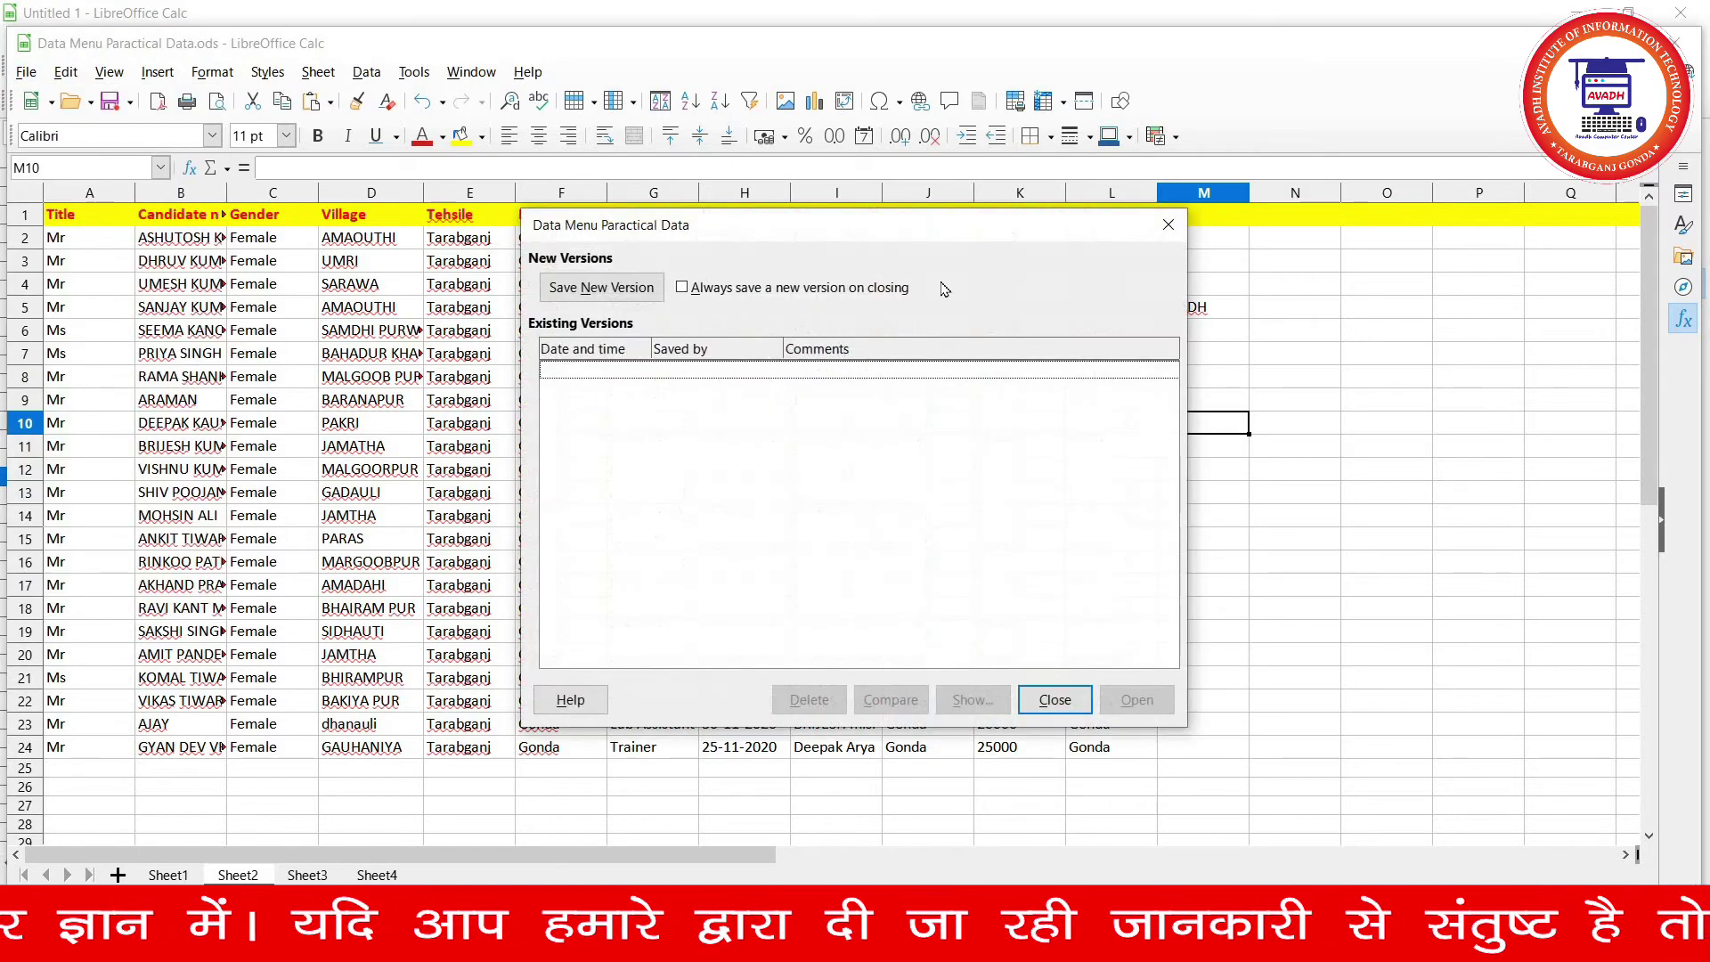
left_click(601, 286)
type("AVADH")
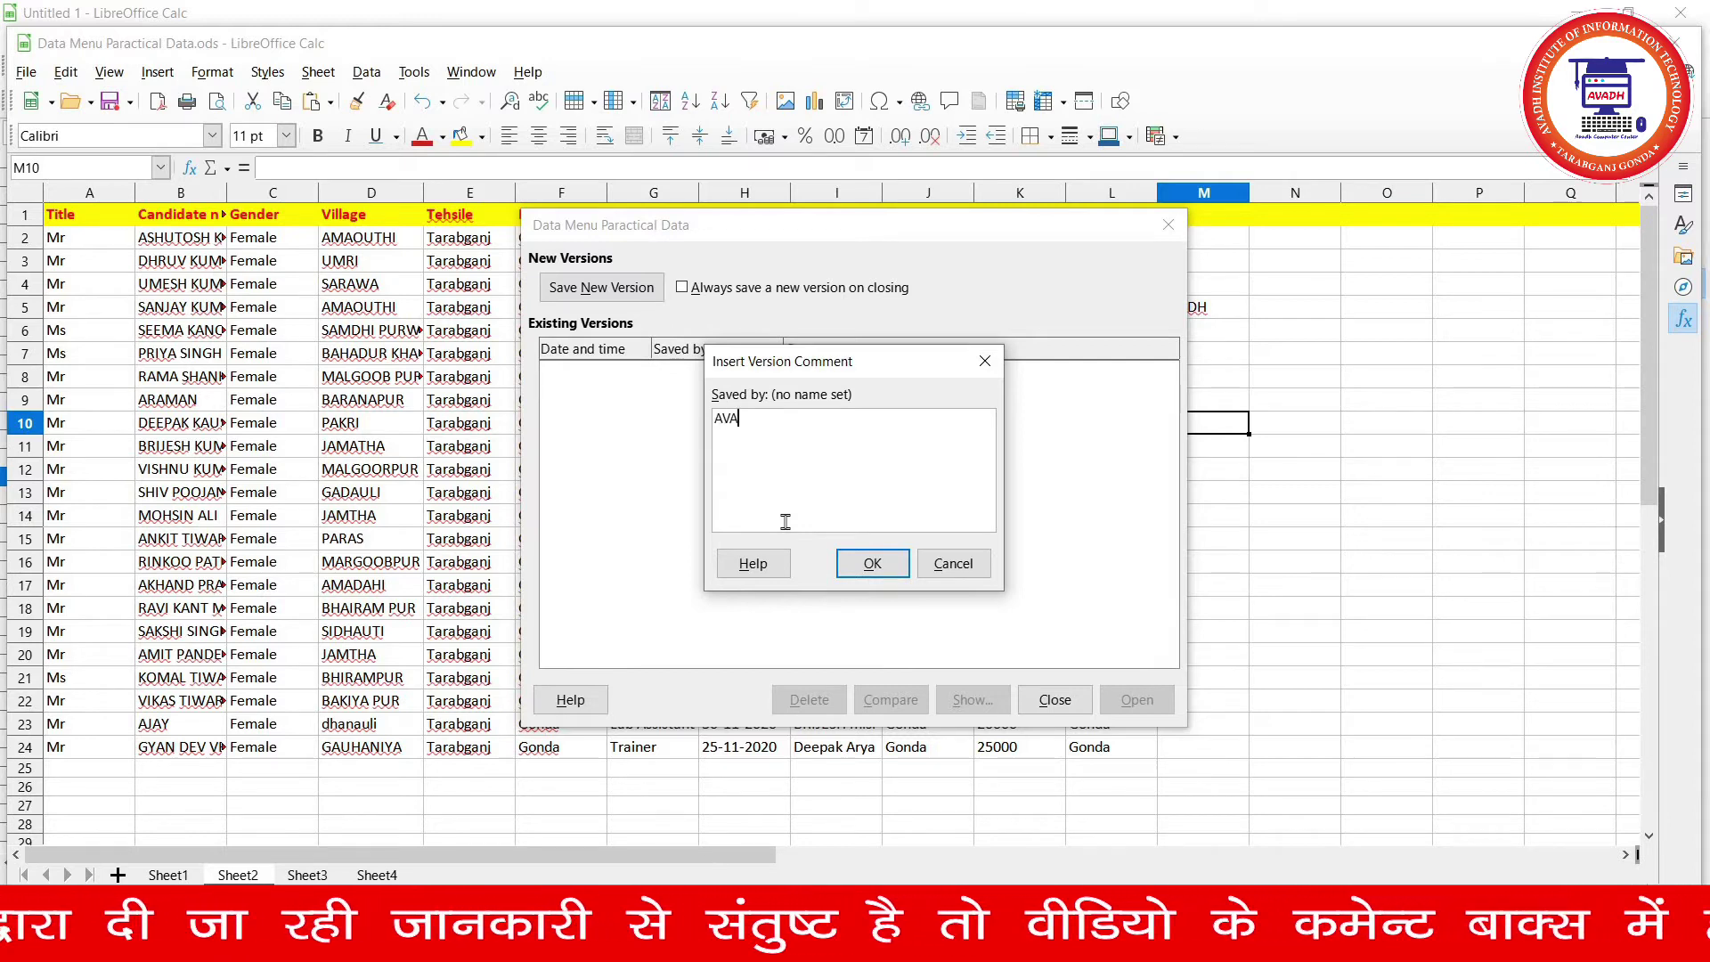
left_click(872, 564)
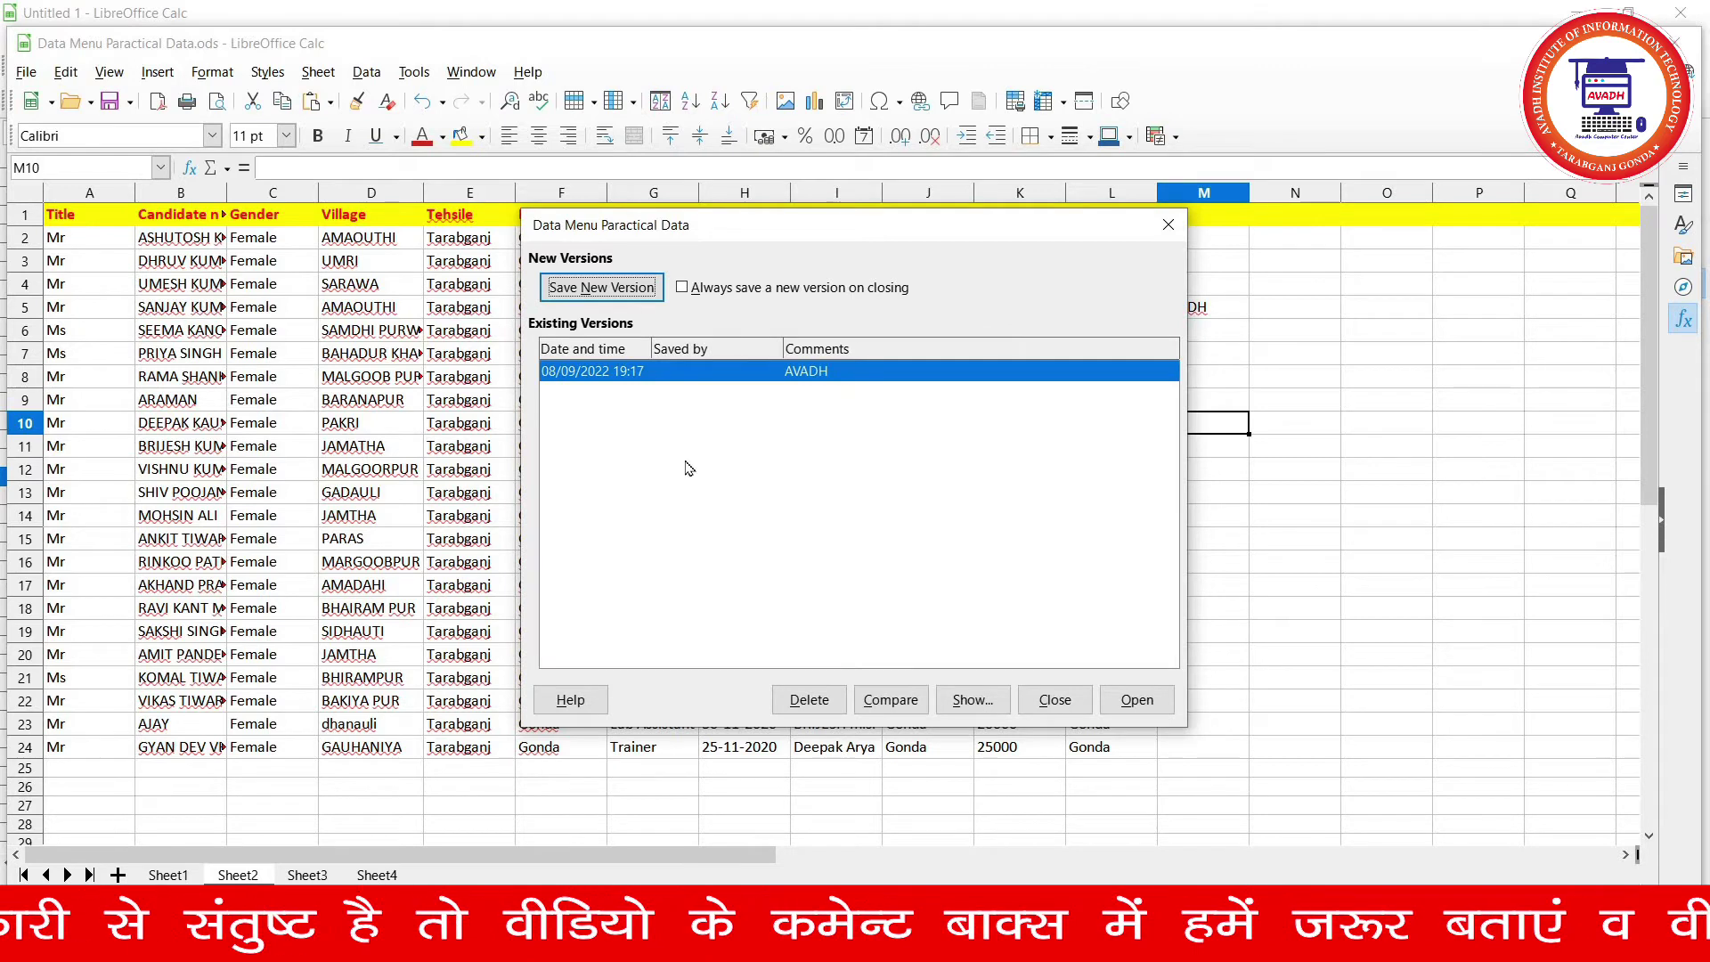
left_click(1051, 708)
left_click(1377, 491)
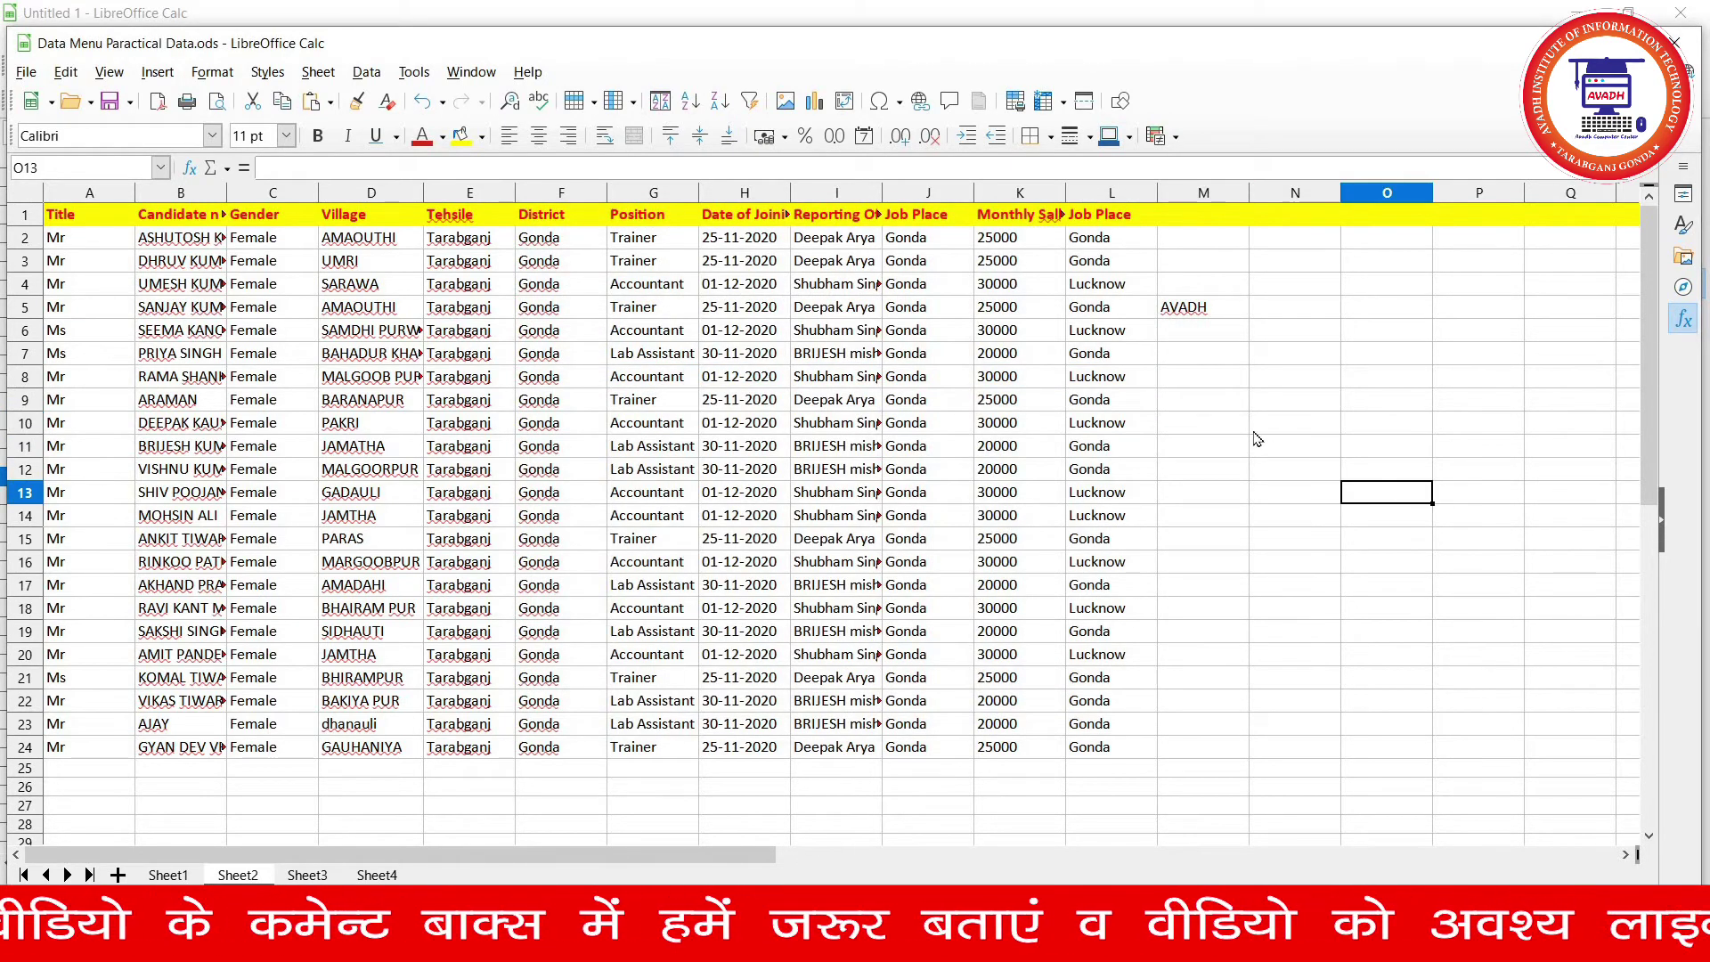
- Enter COMPUTER in cell N8
left_click(1266, 388)
type("C")
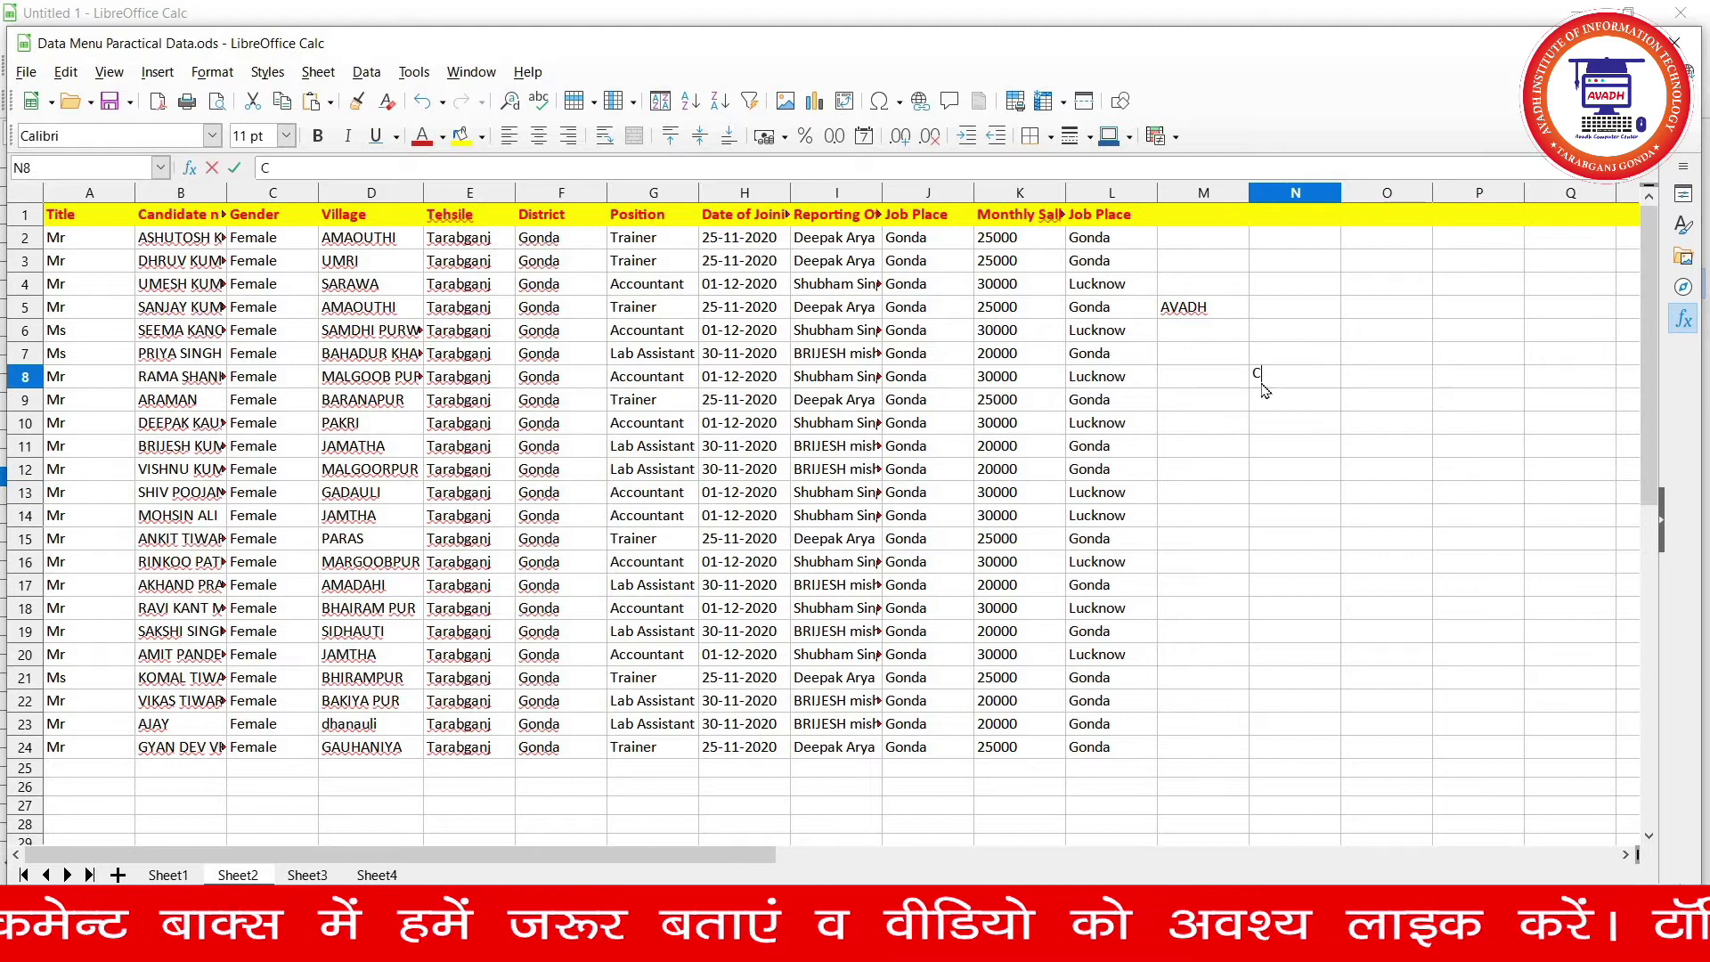
type("OMPUTER")
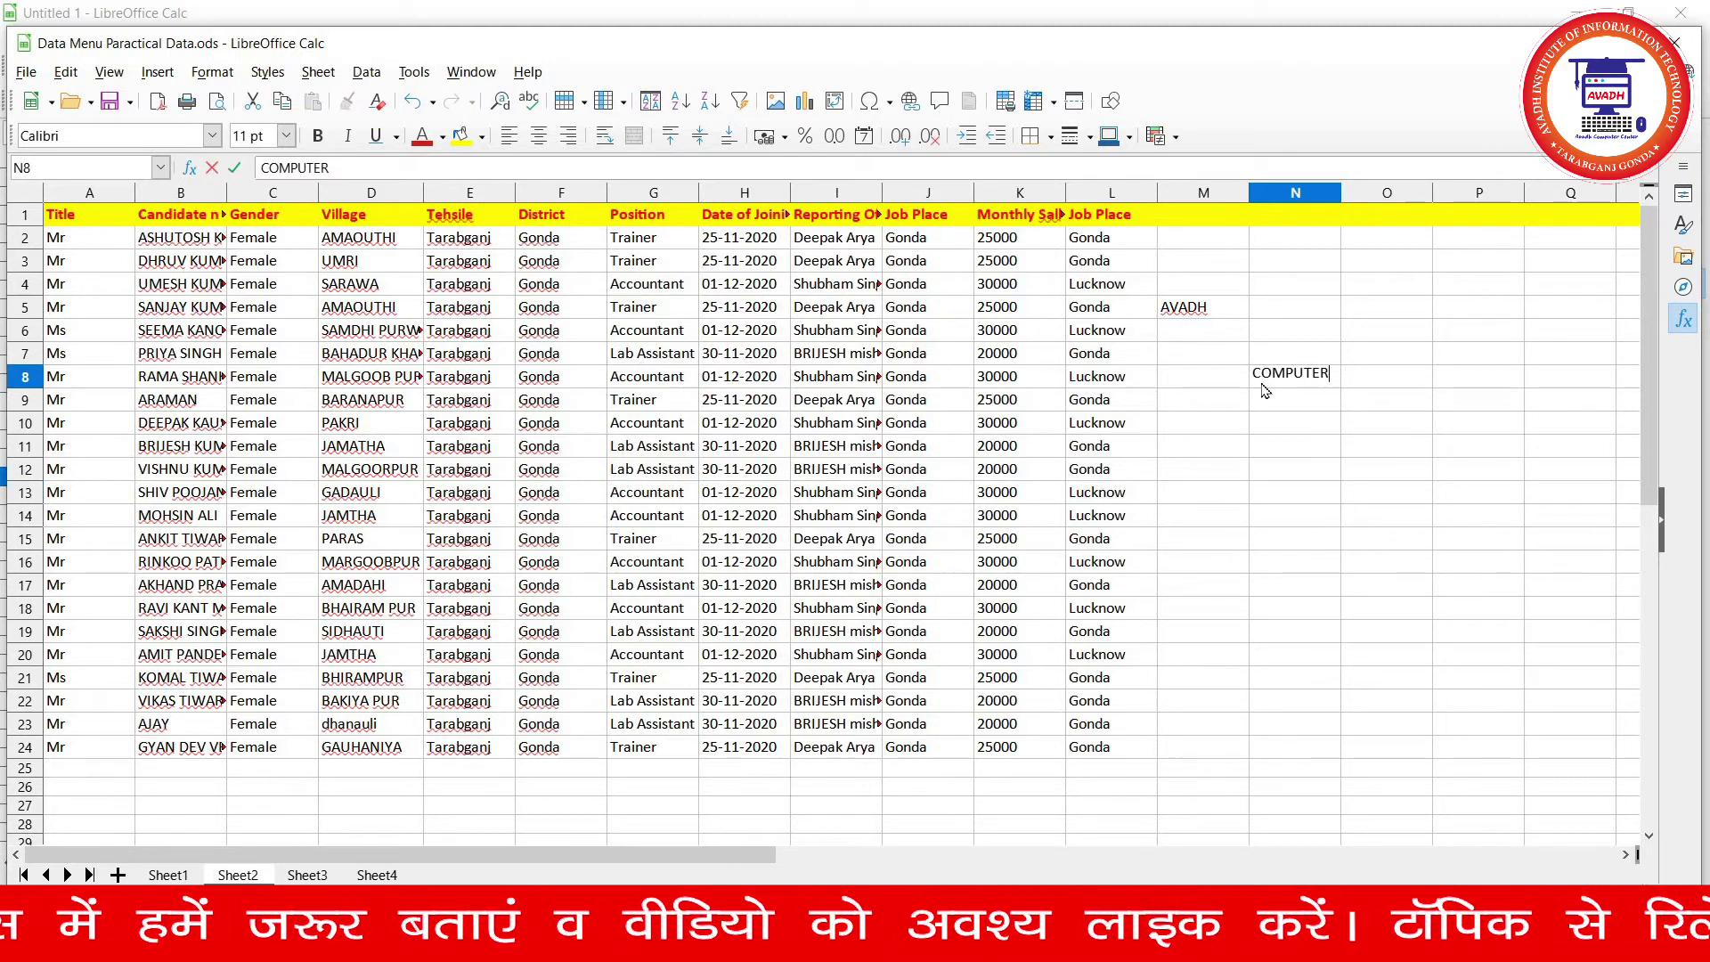
left_click(1290, 452)
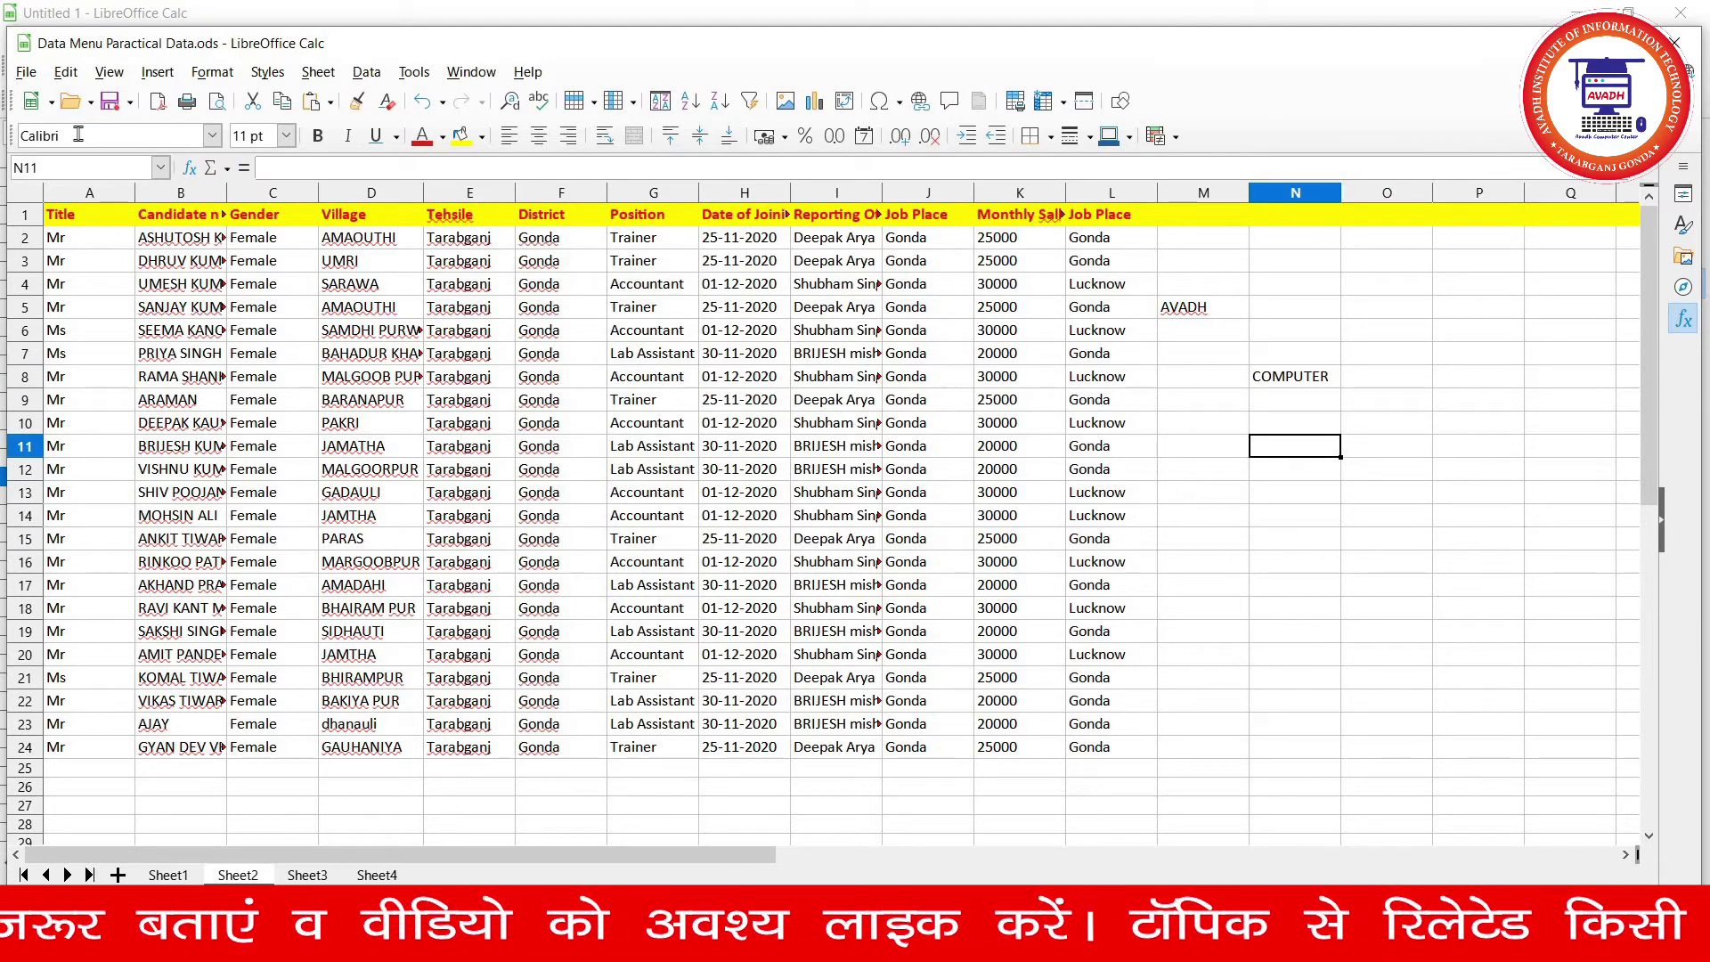
- Save another new document version with the comment COMPUTER
left_click(26, 72)
left_click(60, 272)
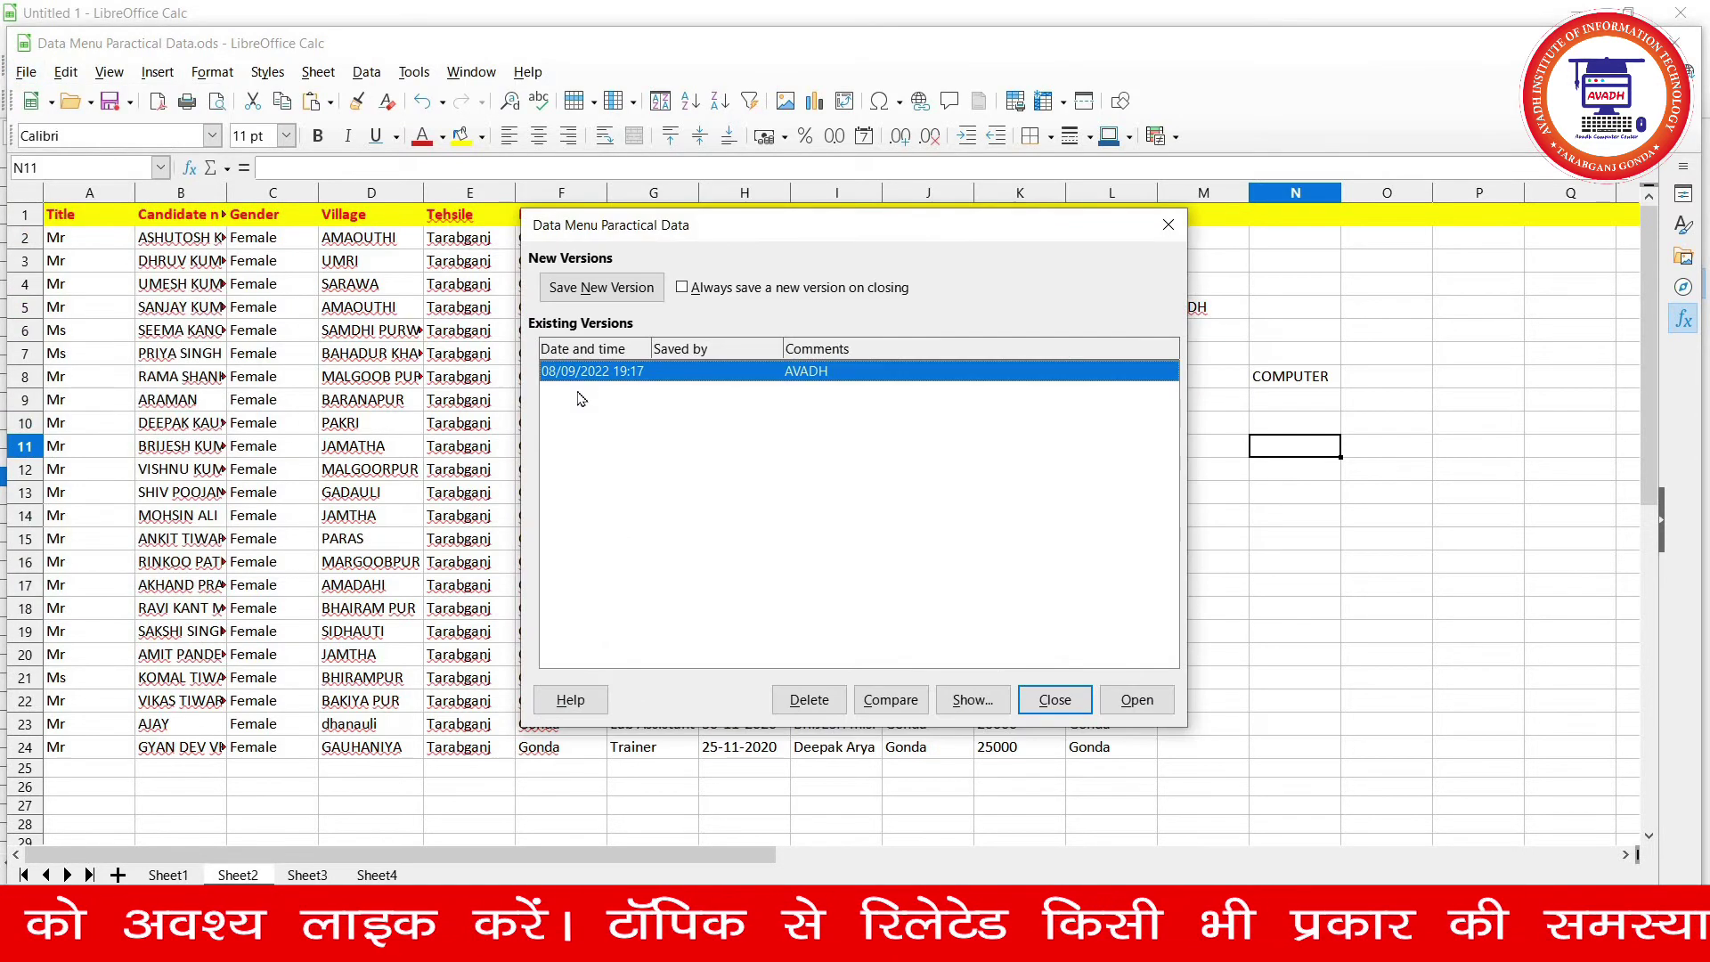
left_click(588, 301)
type("COMPU")
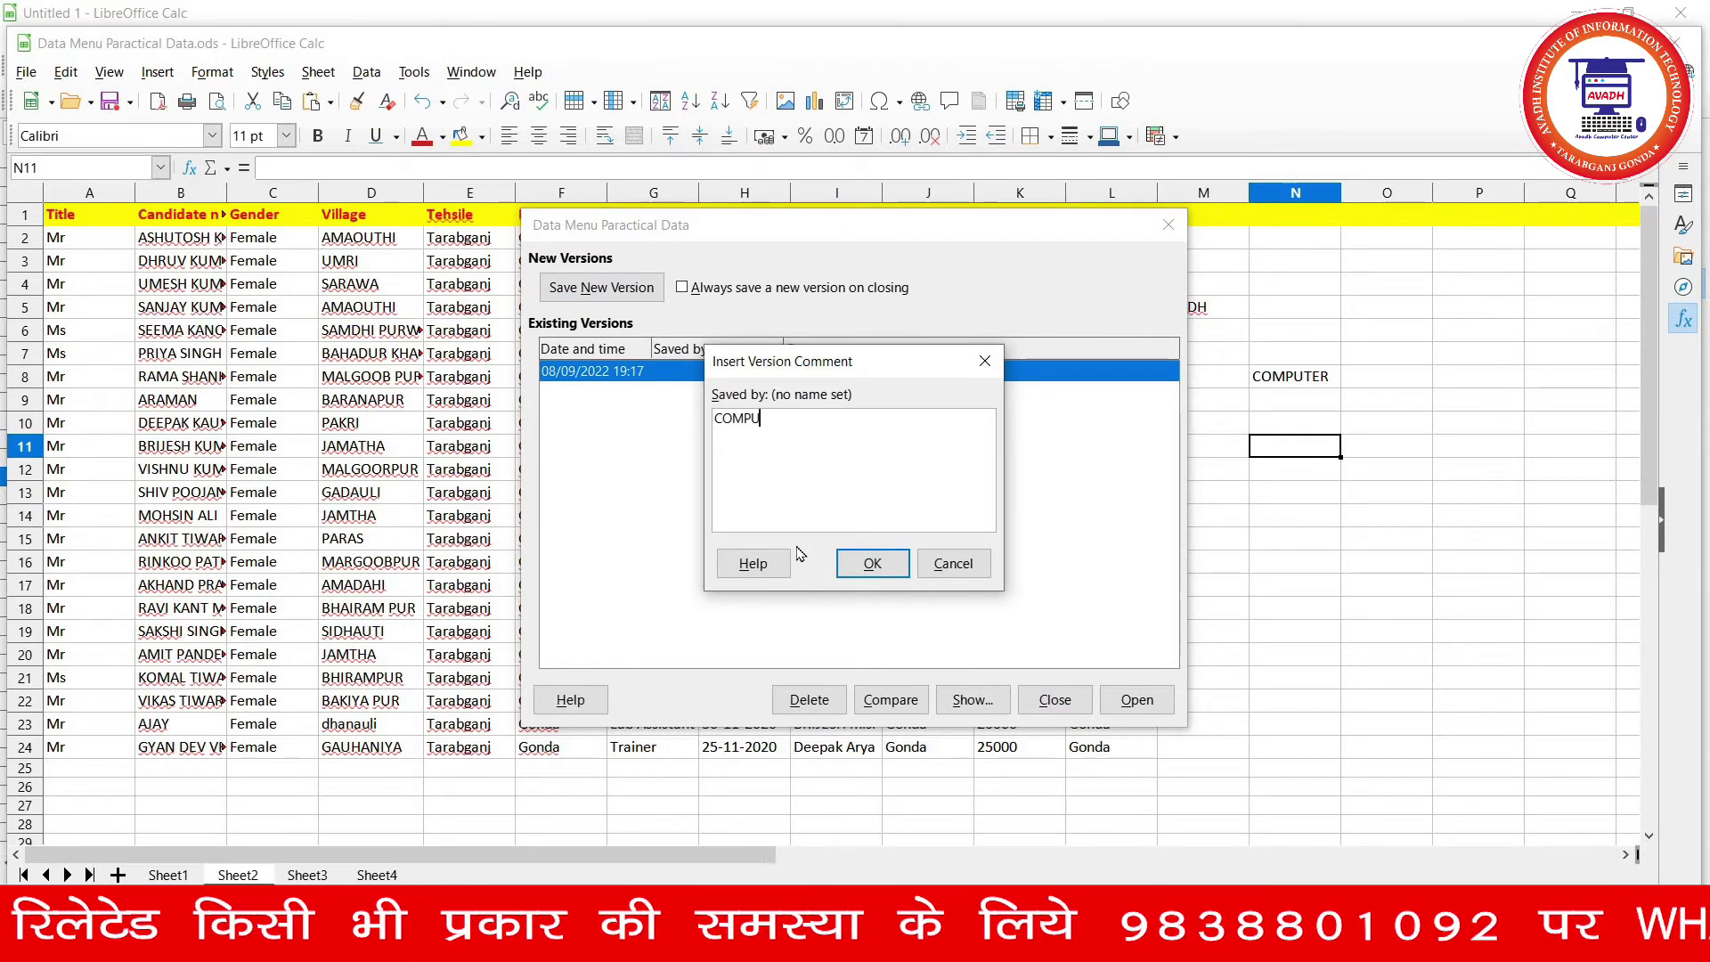
type("TER")
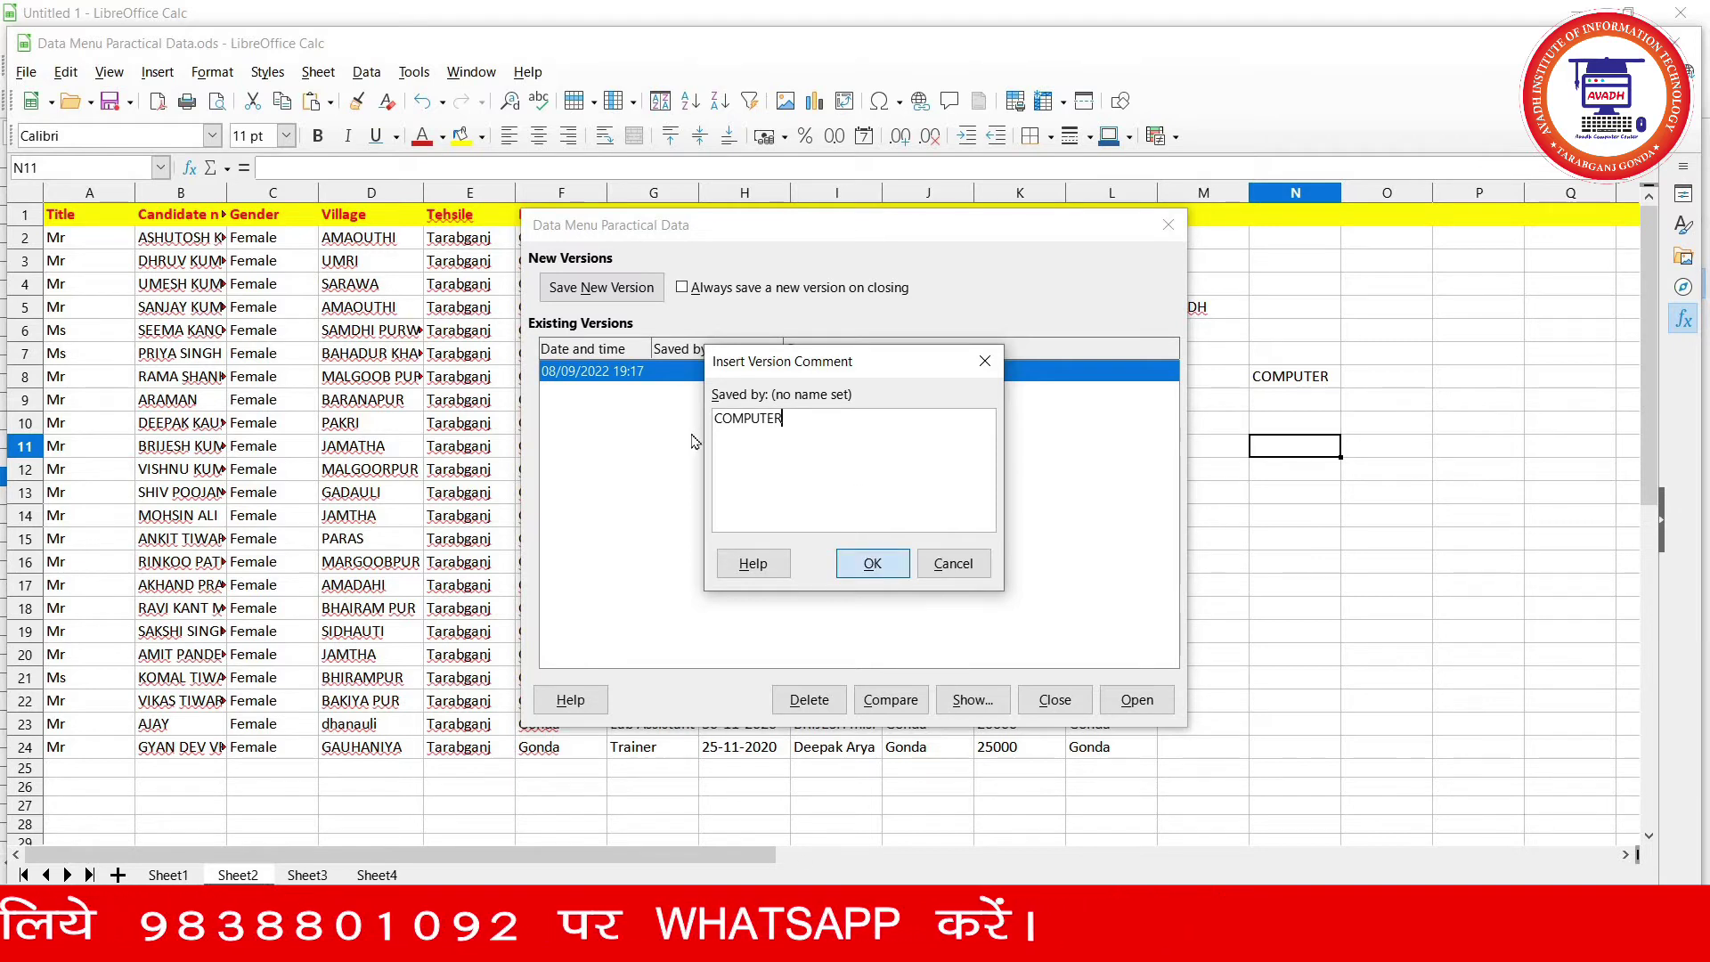
left_click(870, 563)
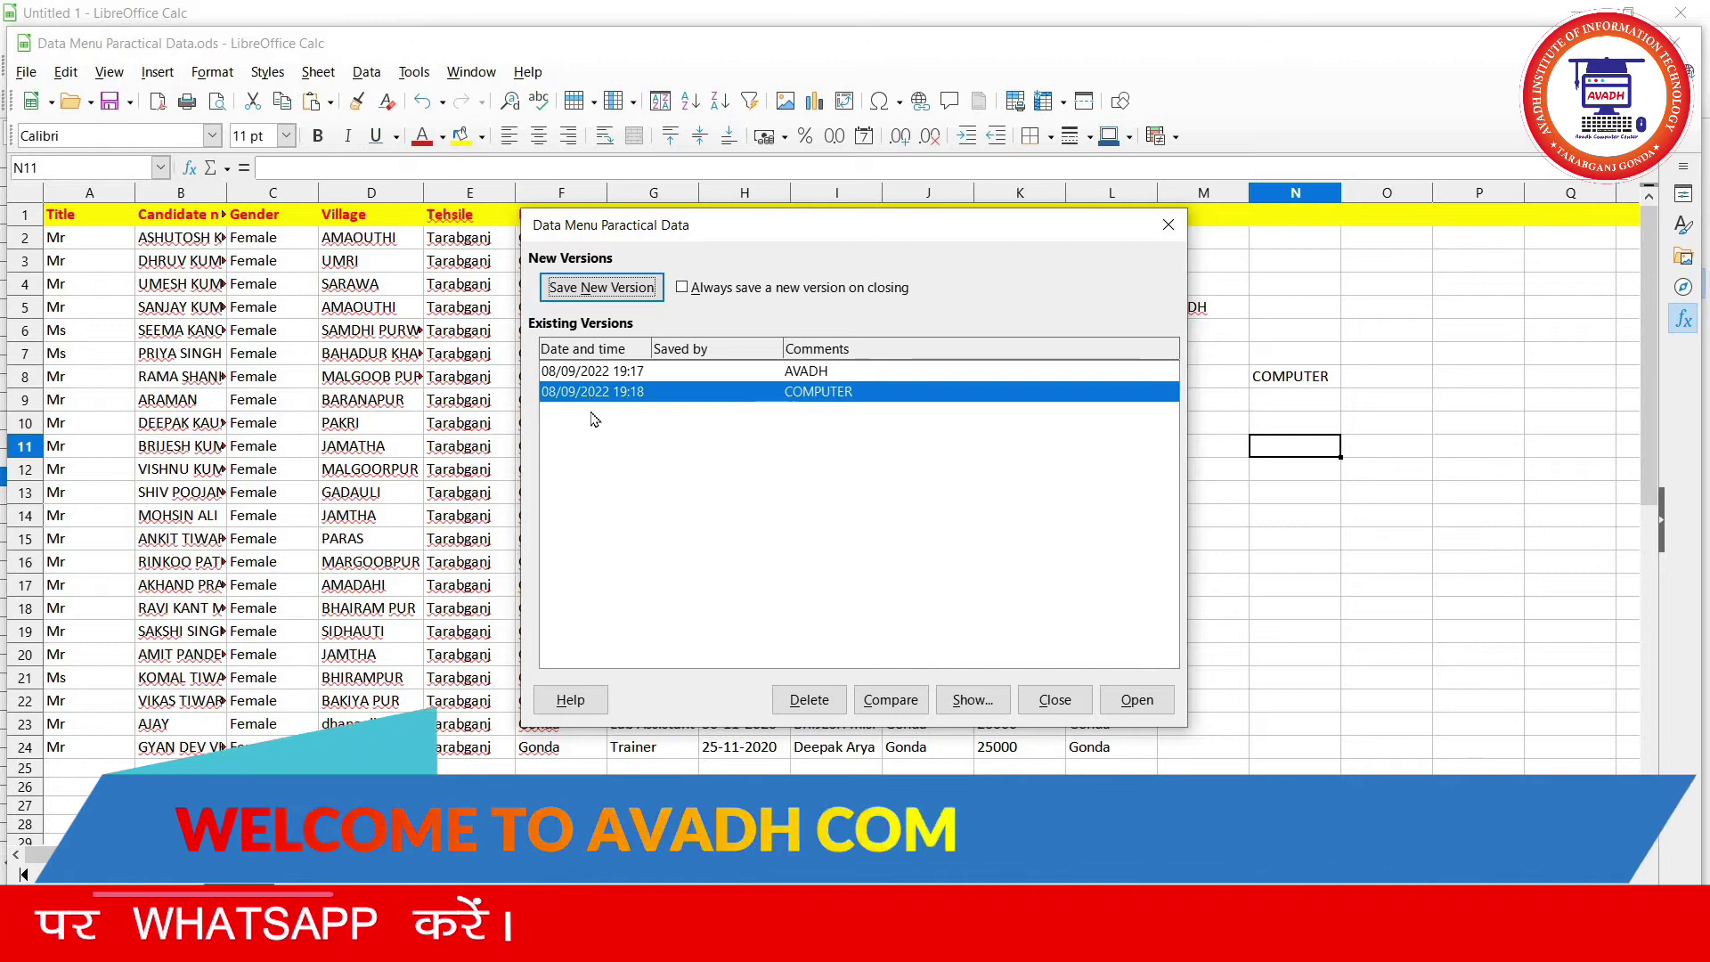
- Close the Versions dialog, then select cells M14 and N14
left_click(1051, 700)
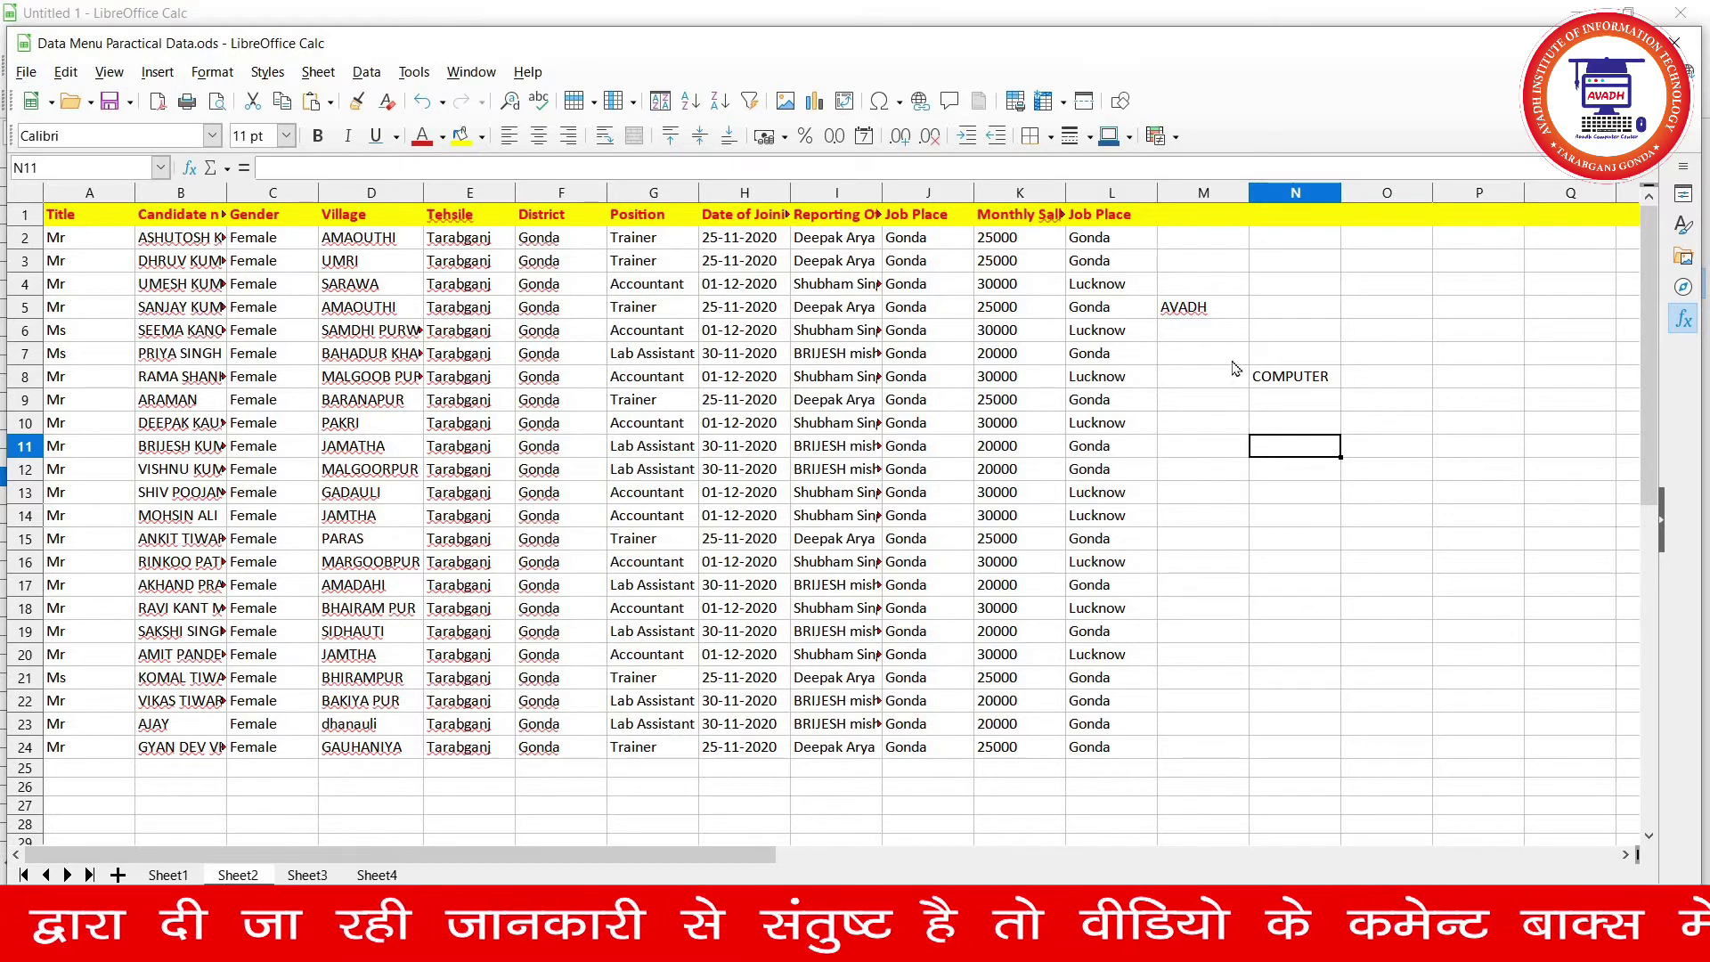
left_click(1236, 519)
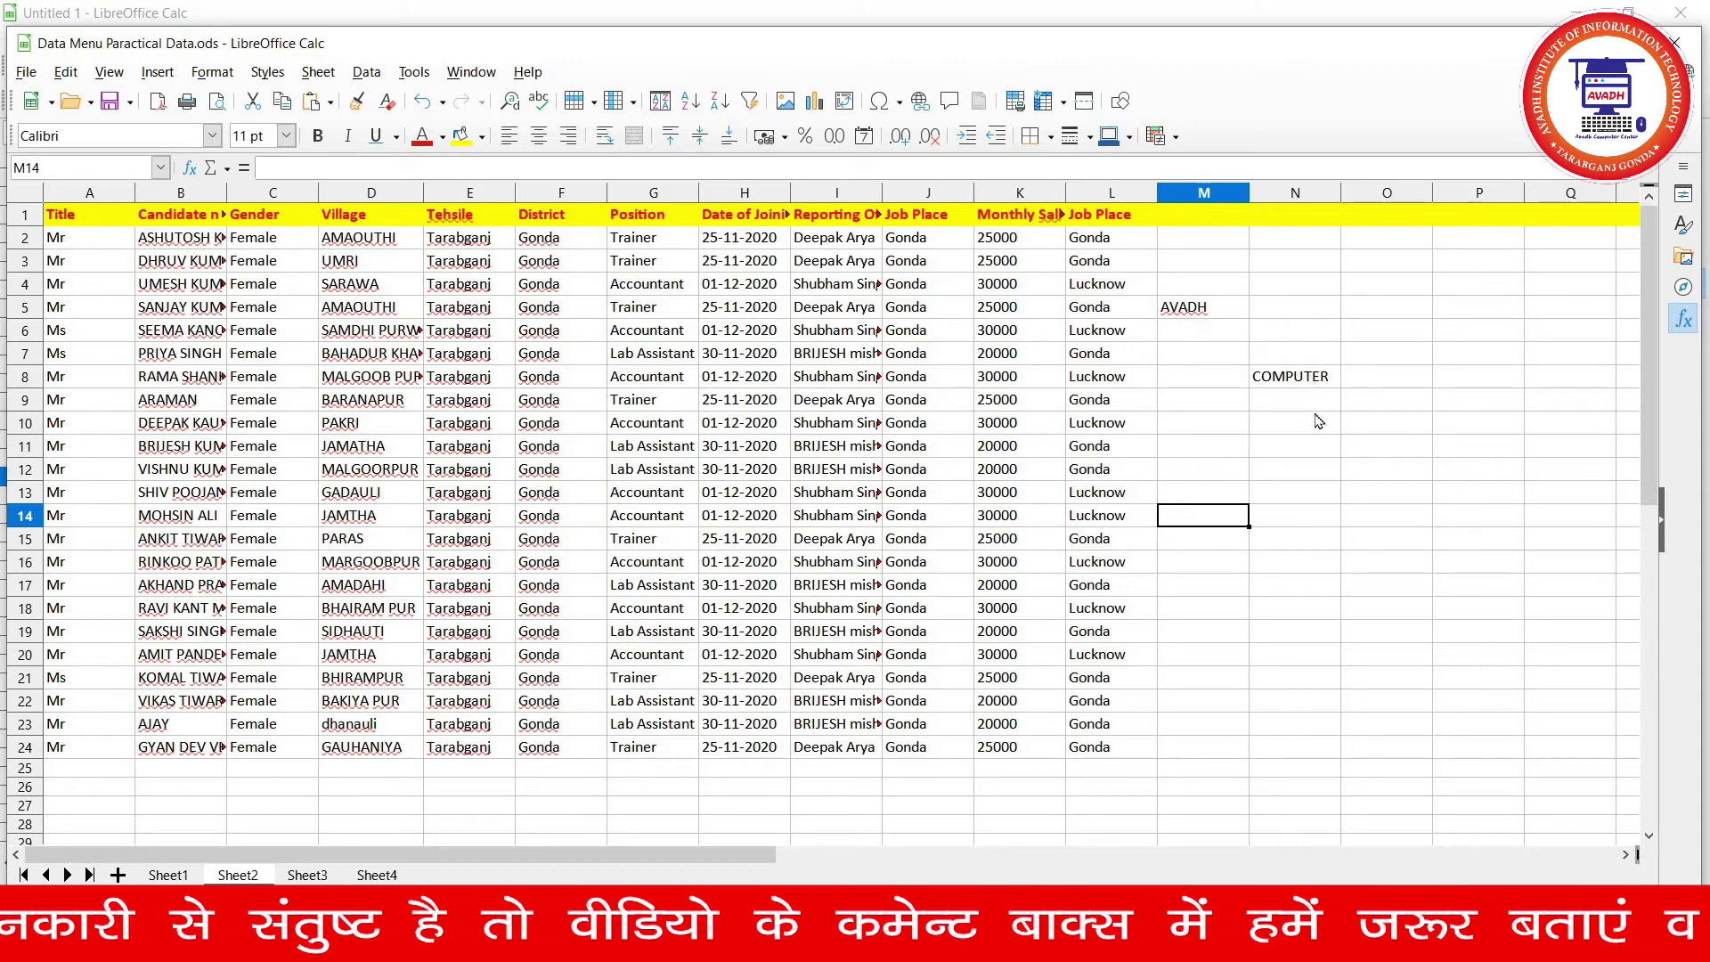
left_click(1331, 521)
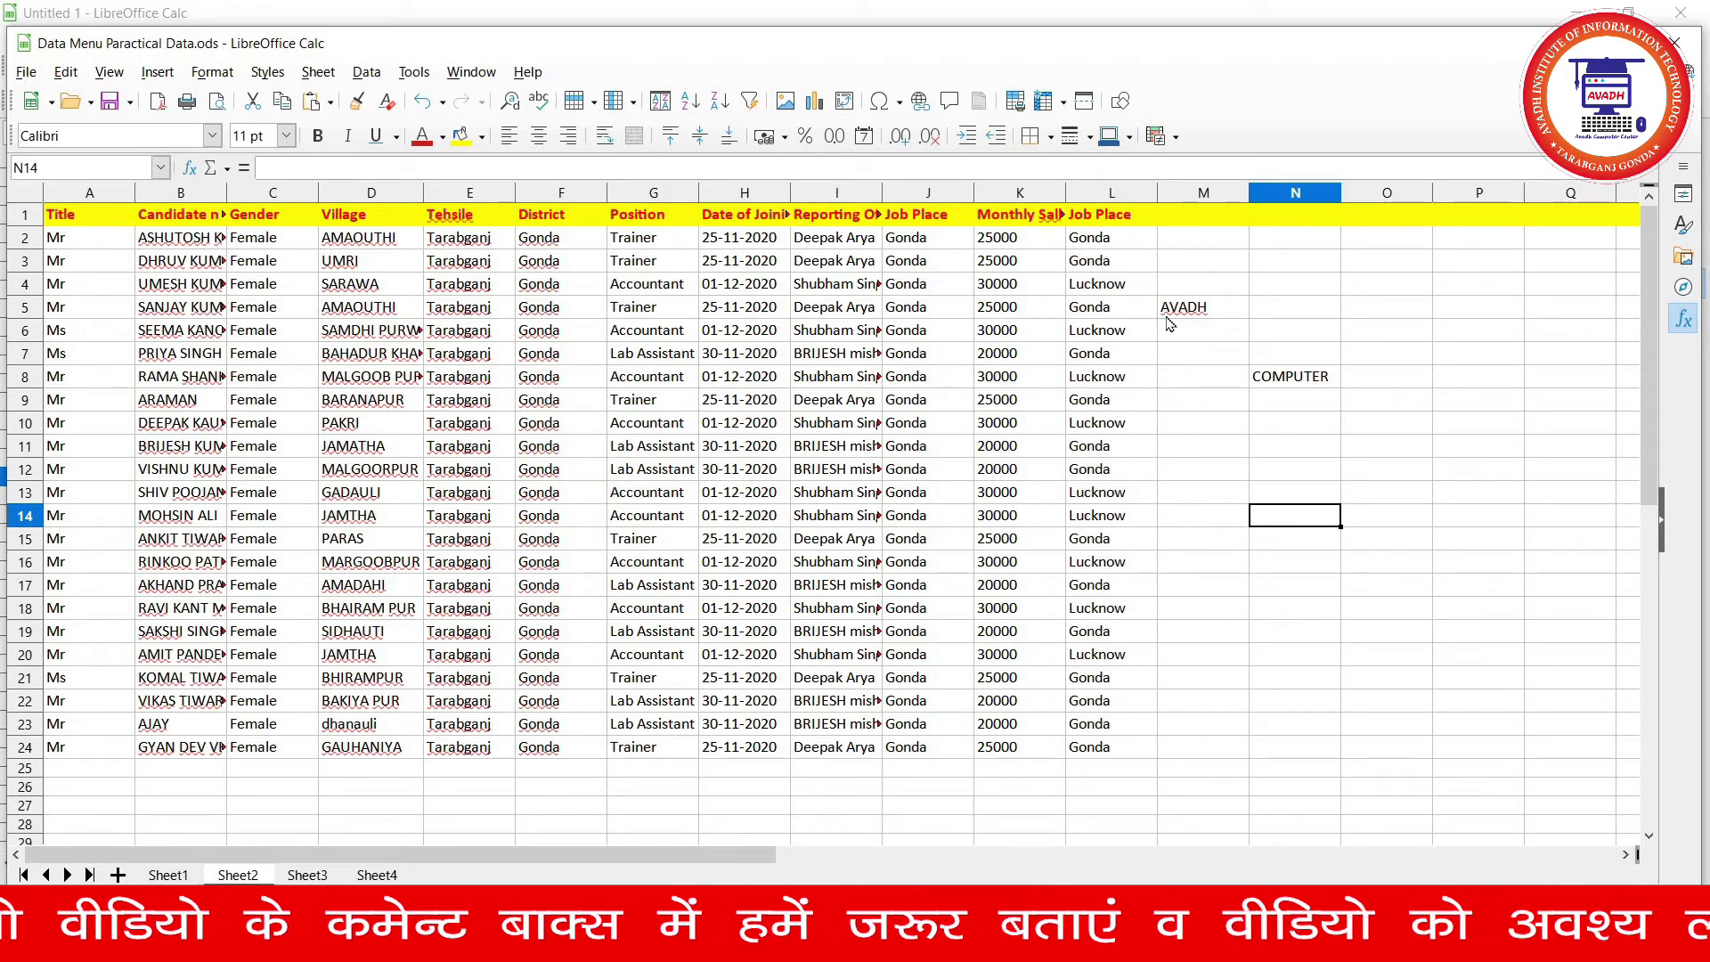
left_click(28, 73)
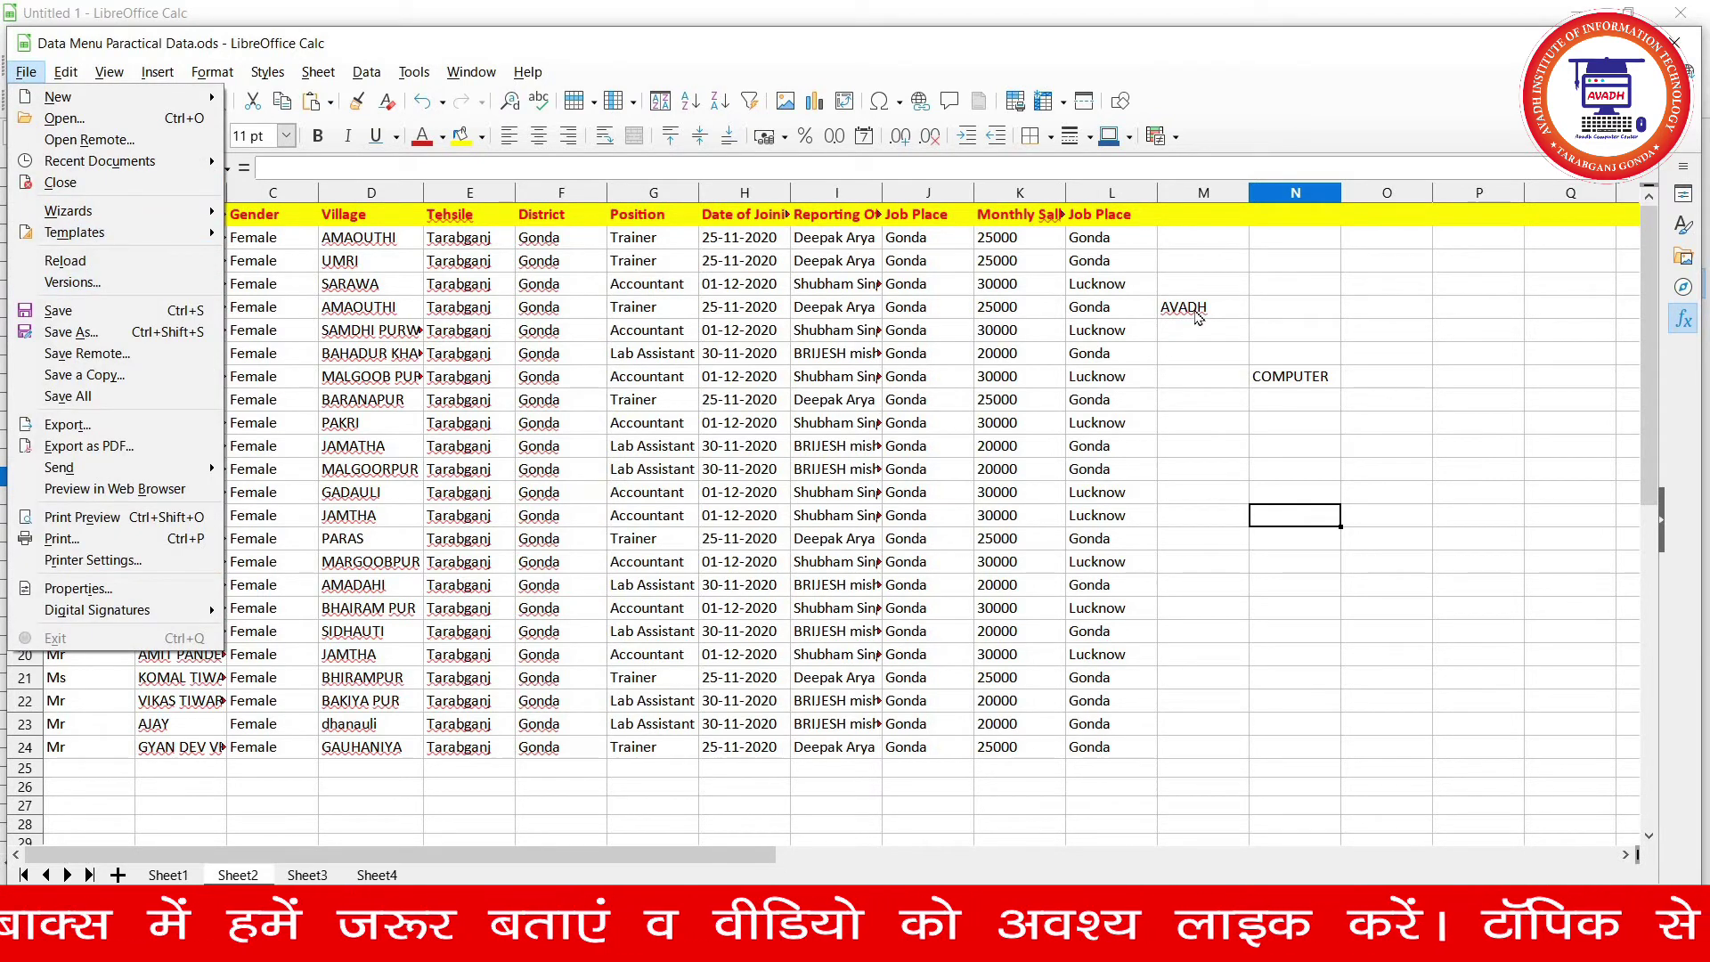
- Open the 19:17 AVADH version from the document's version history
left_click(1198, 317)
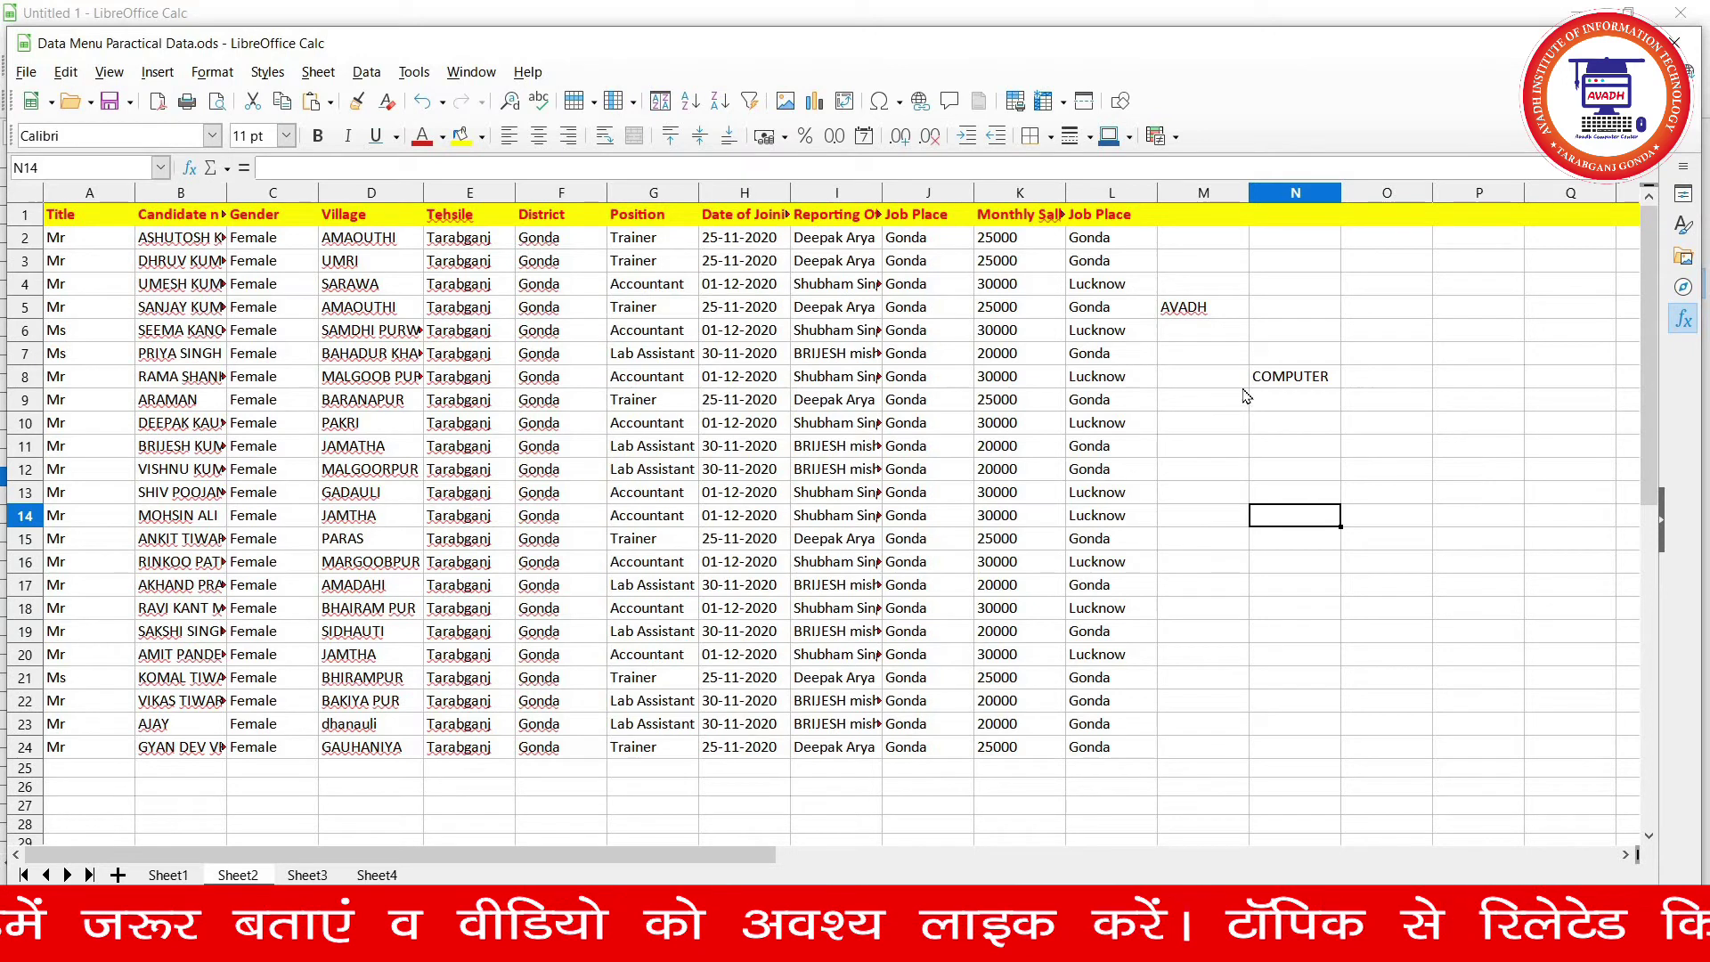
left_click(25, 73)
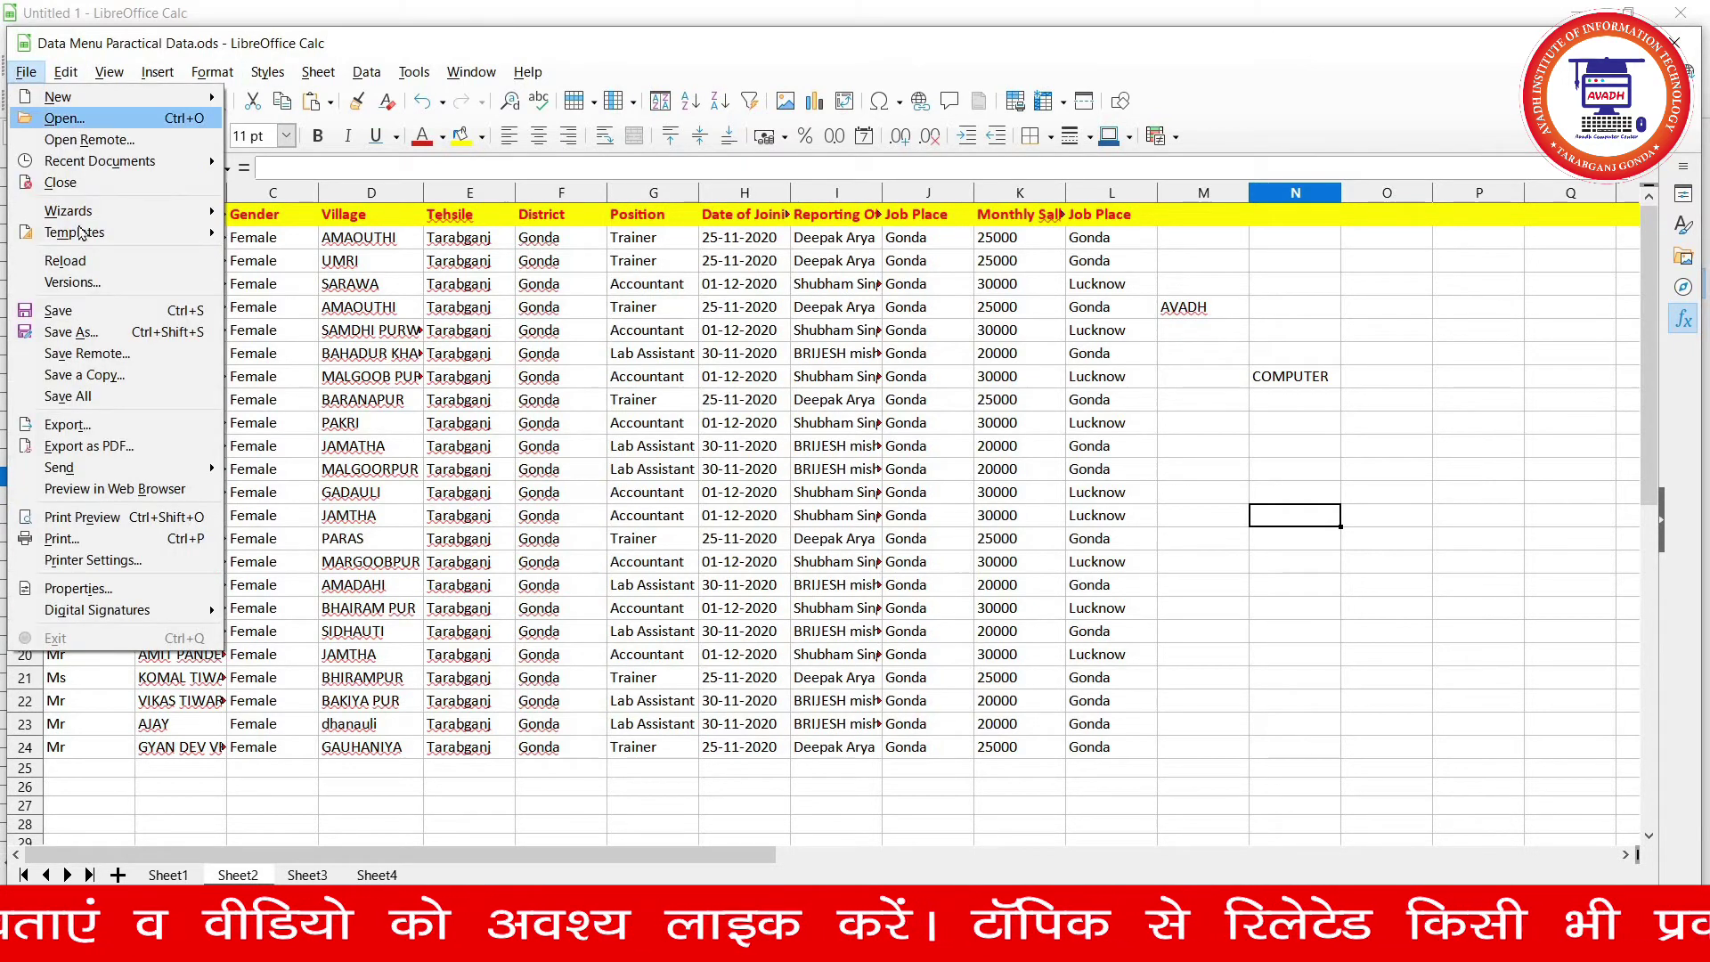
left_click(72, 282)
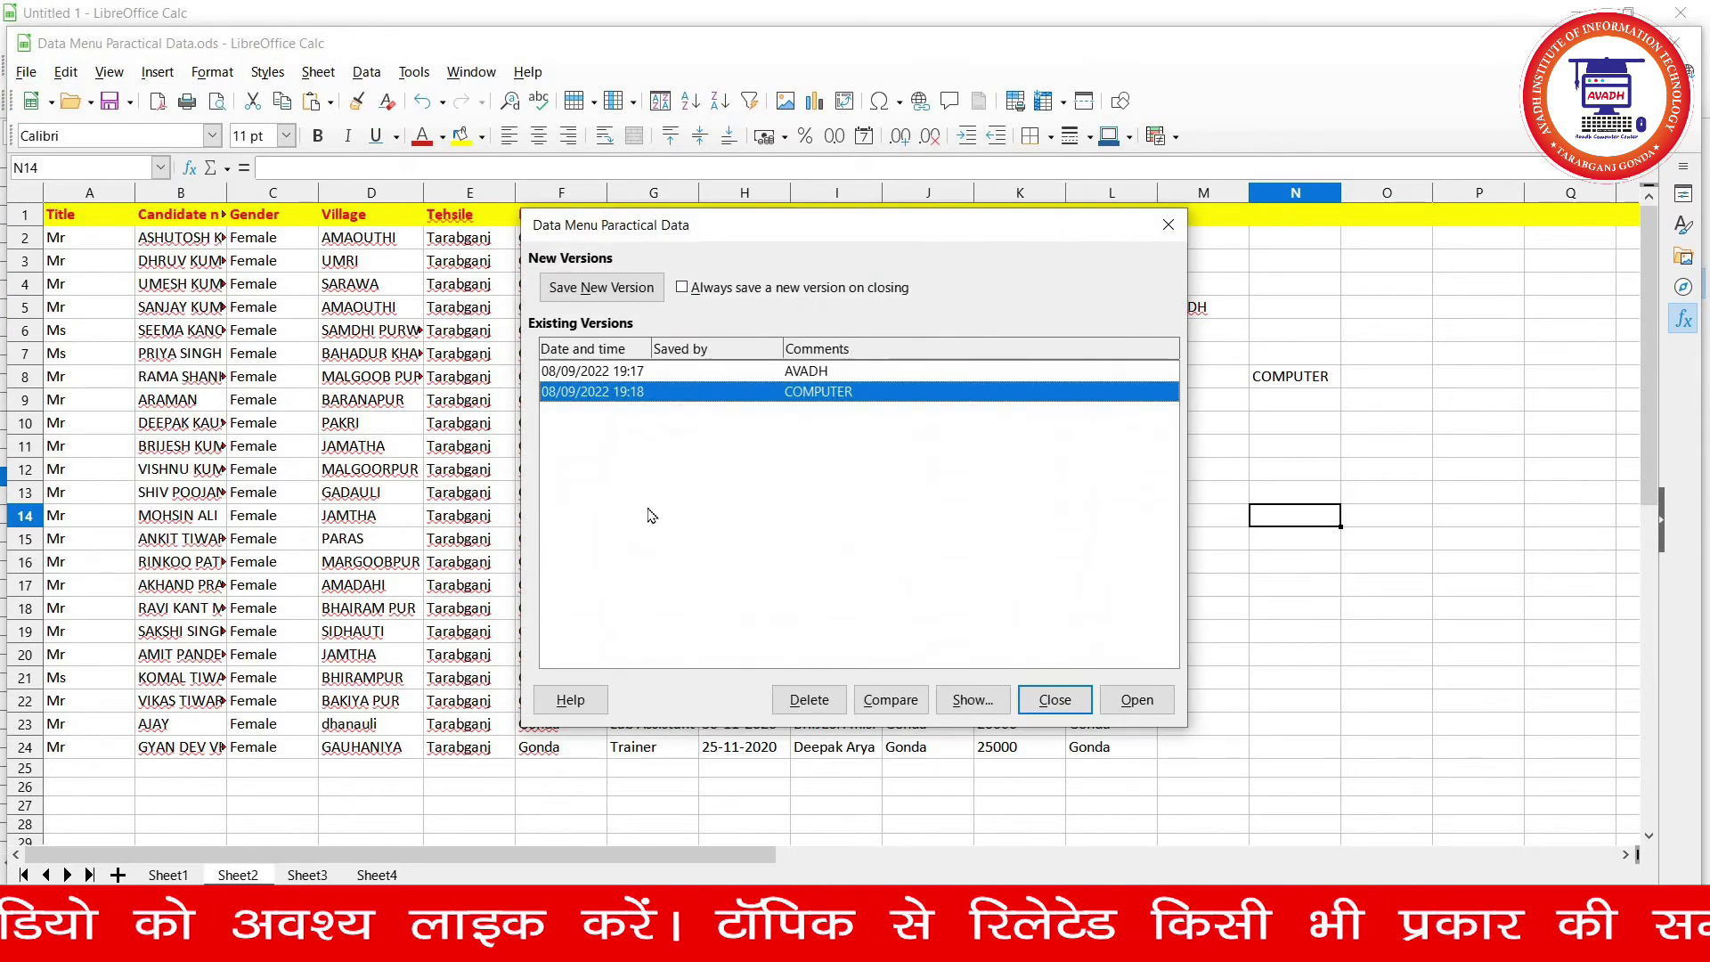
left_click(606, 373)
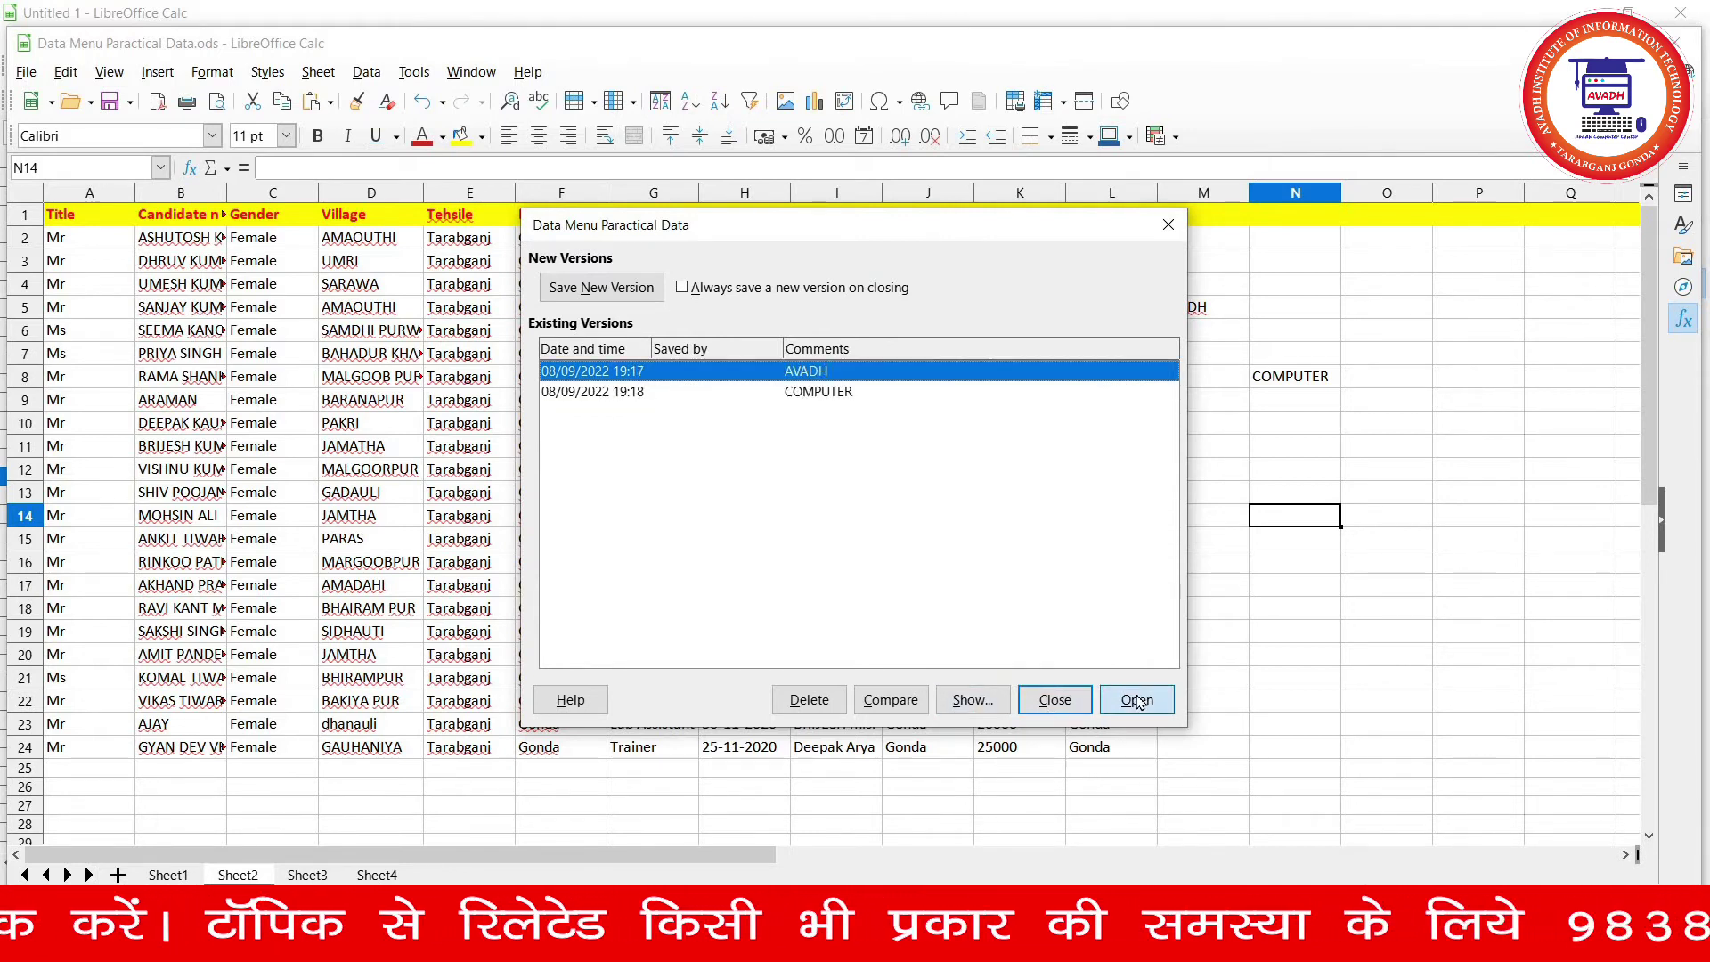
left_click(1136, 699)
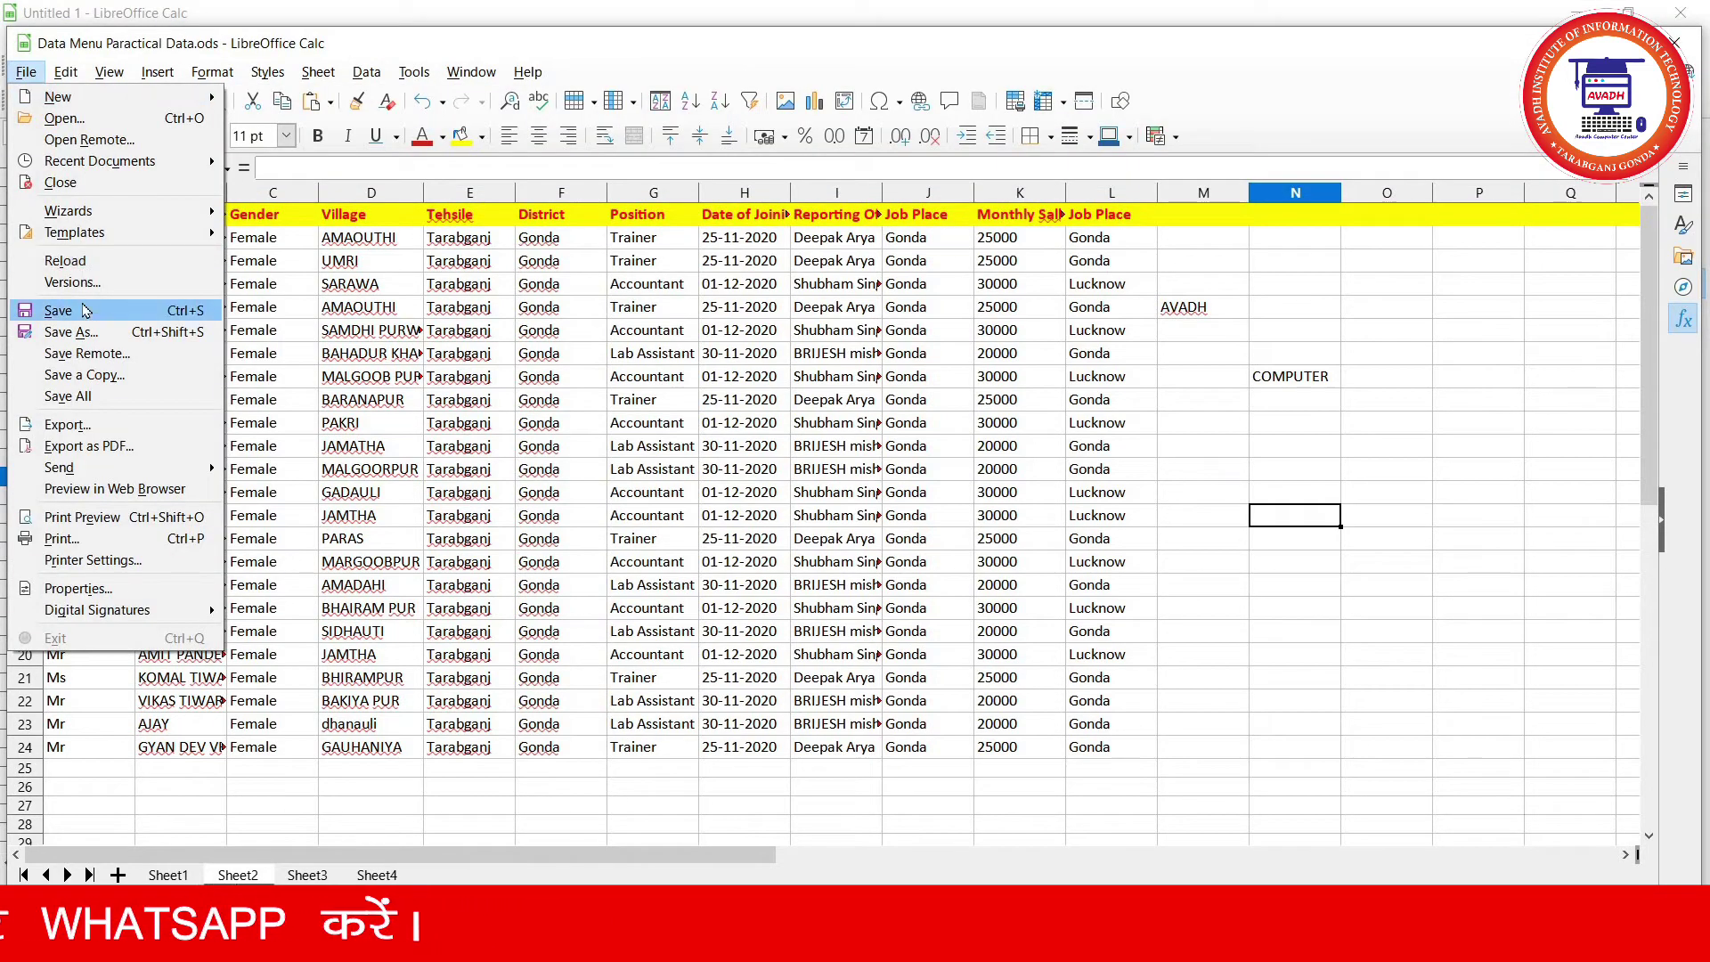
- Create a new blank spreadsheet, Untitled 3, with Ctrl+N
left_click(85, 309)
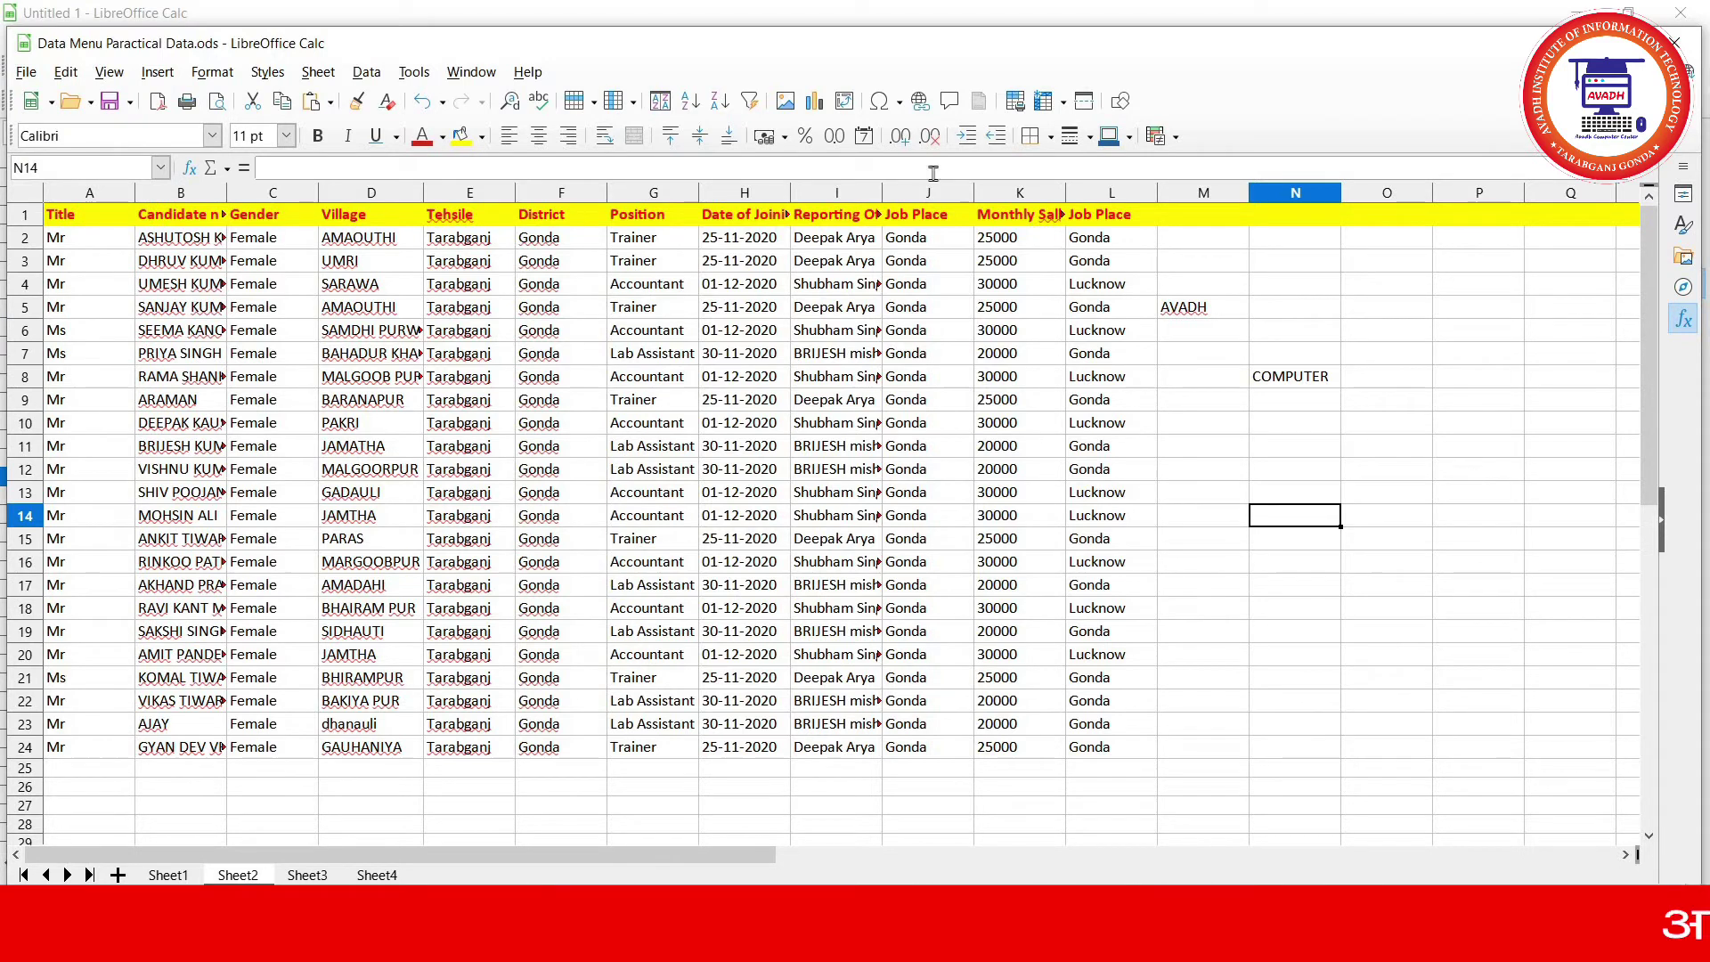
left_click_drag(1134, 58, 1130, 45)
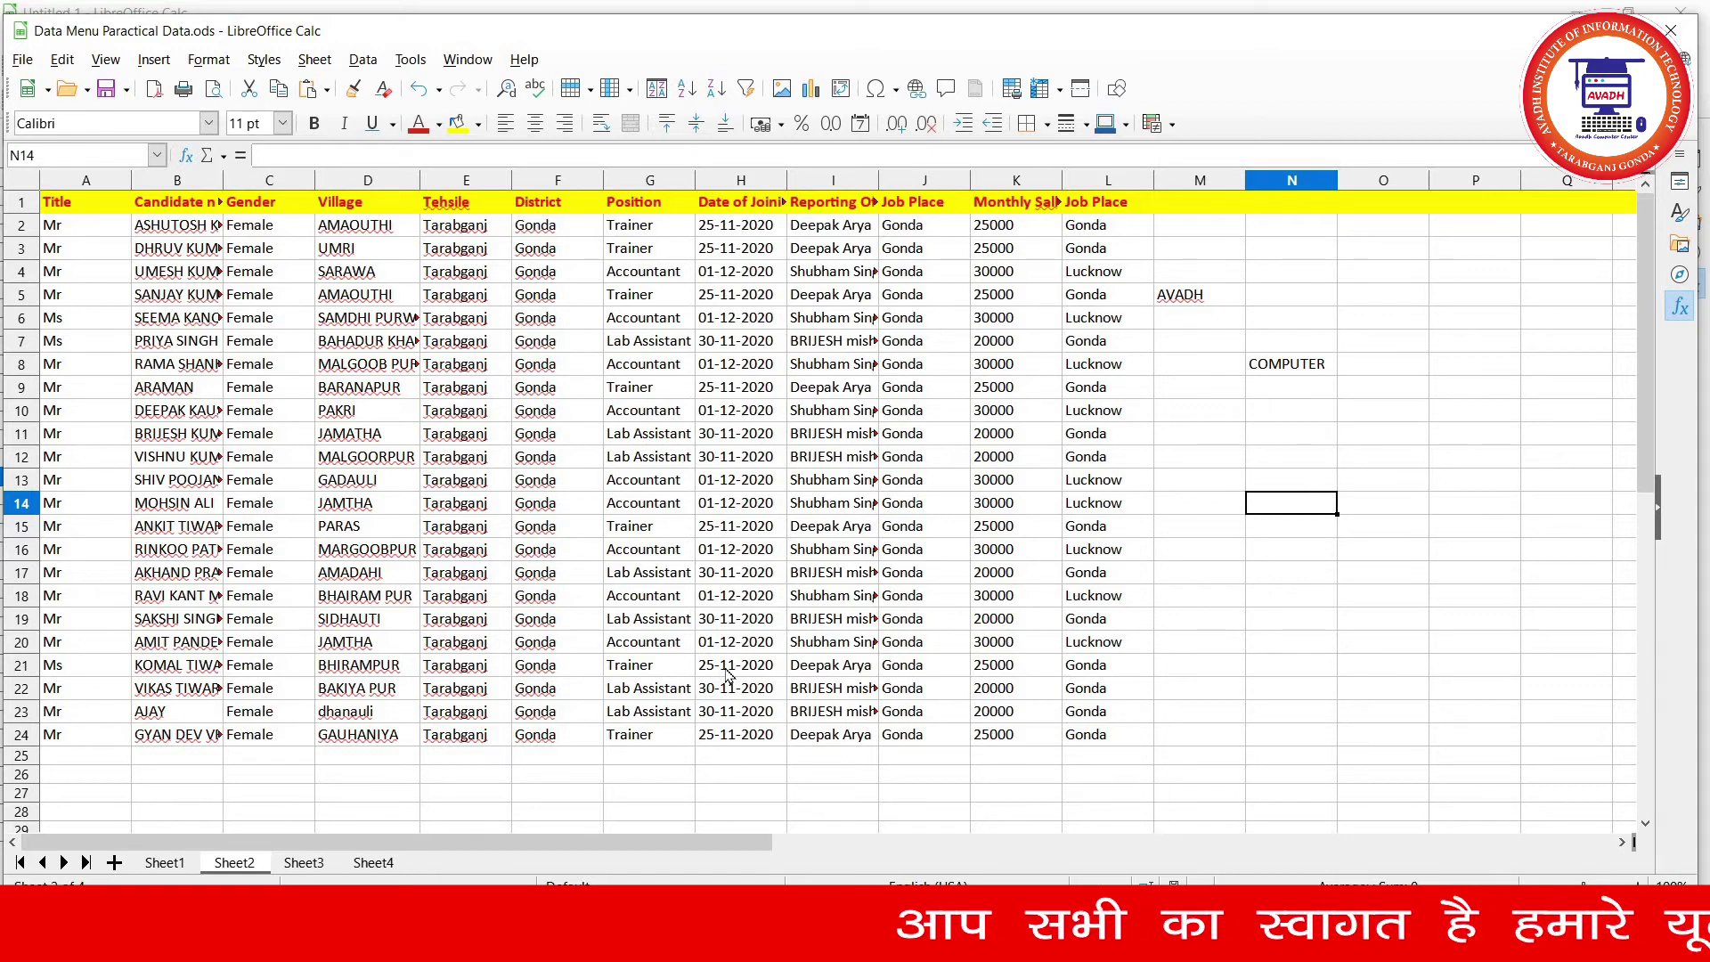
key("ctrl+n")
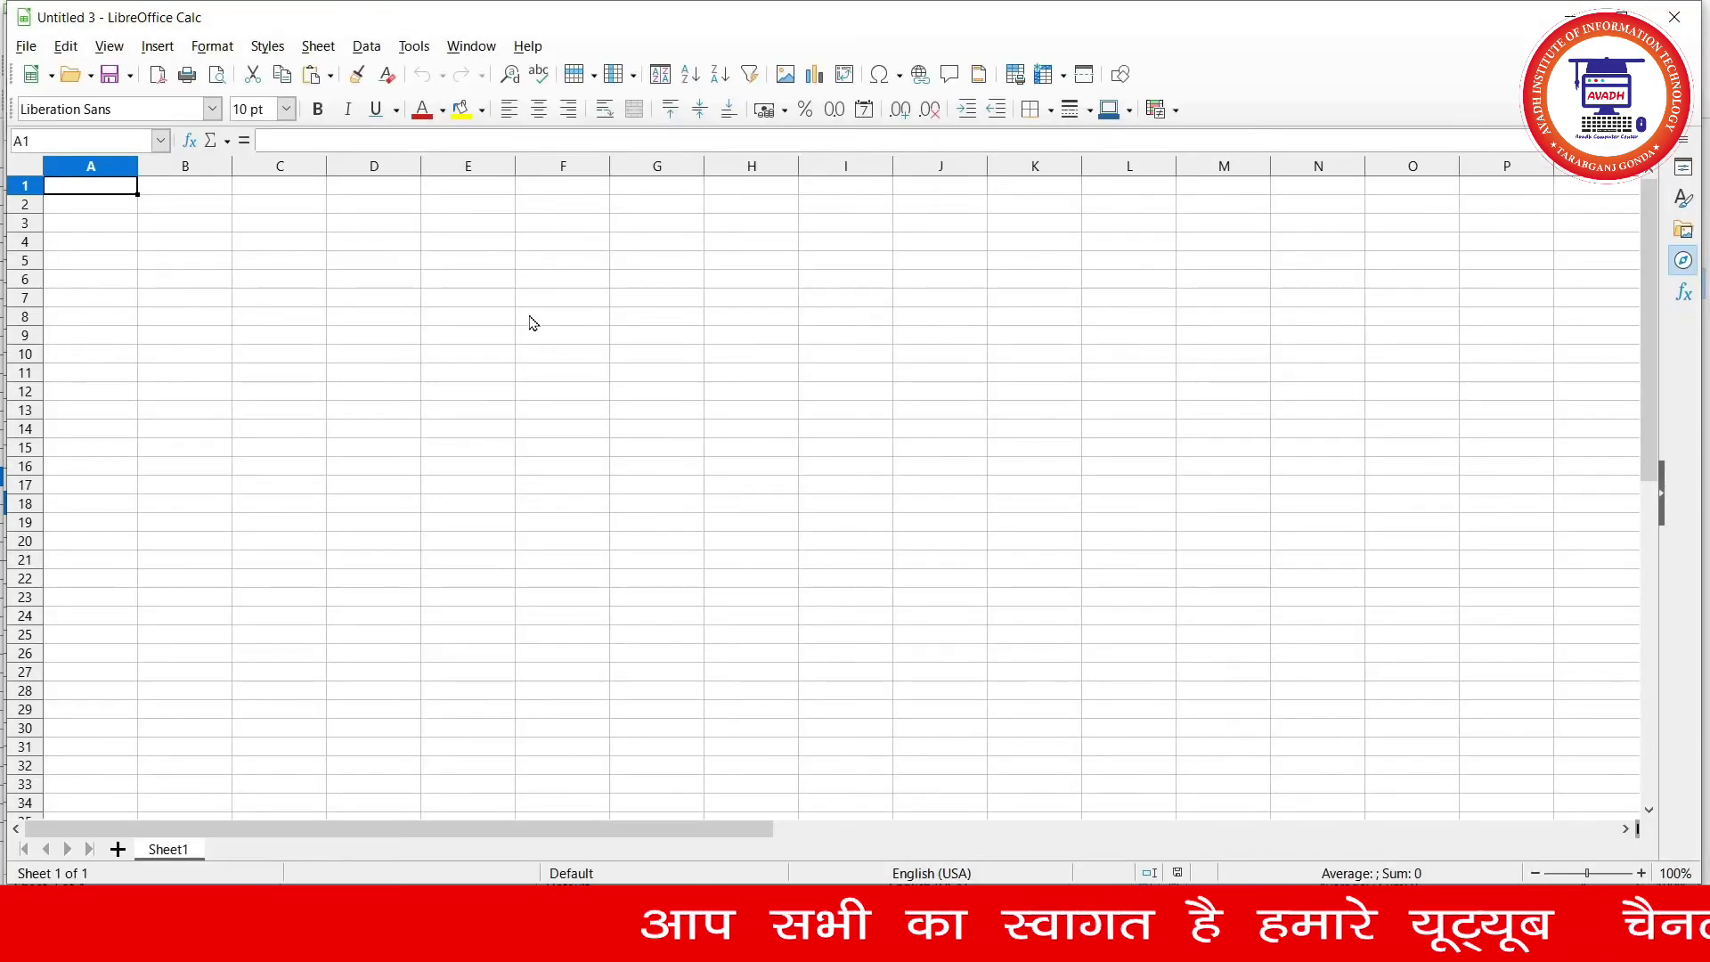
left_click(278, 319)
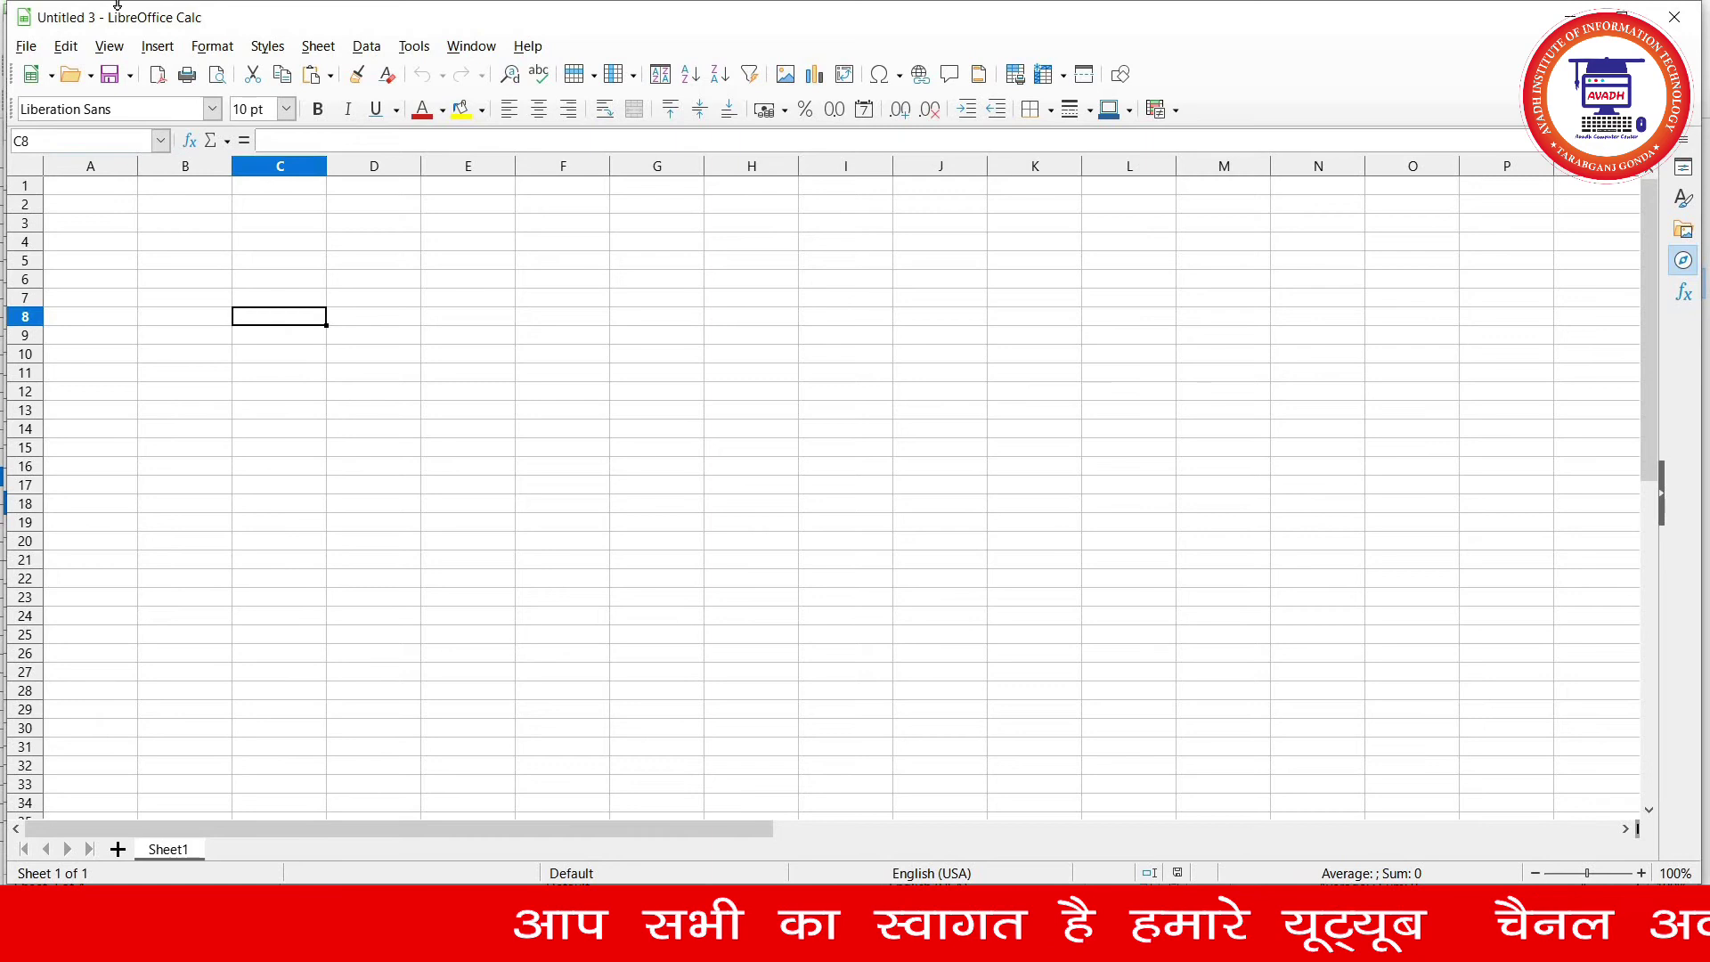
left_click(28, 47)
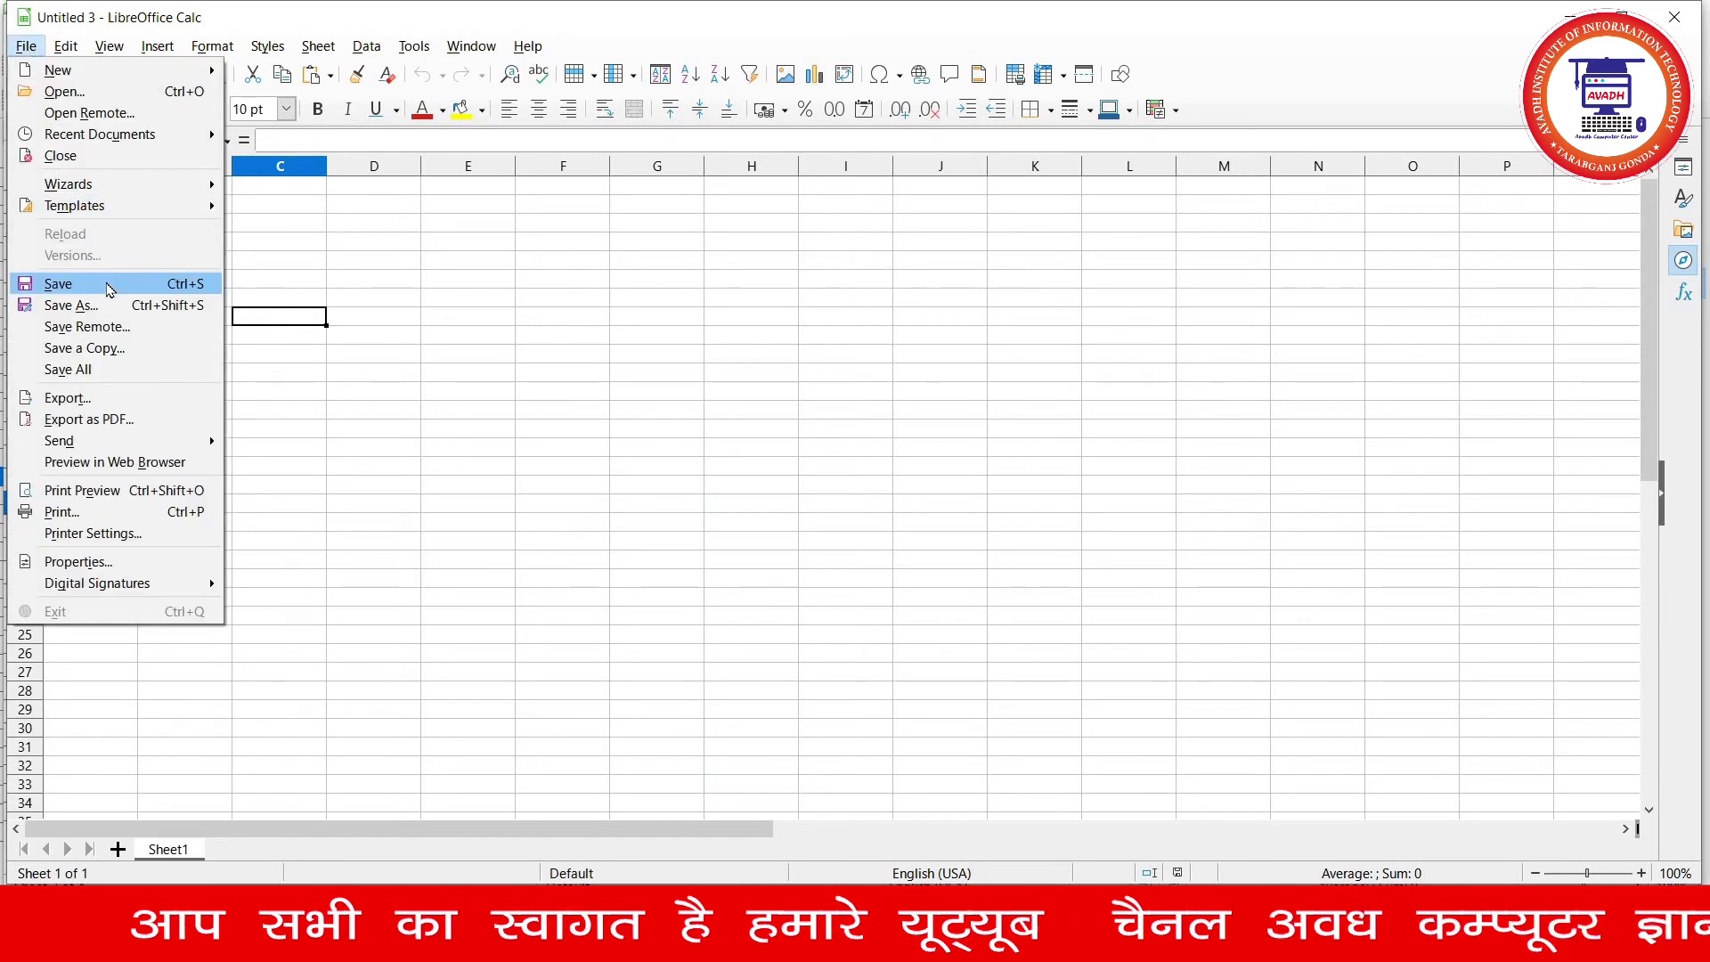
- Save Untitled 3, replacing its file name with AVADH and choosing the Desktop folder
left_click(110, 285)
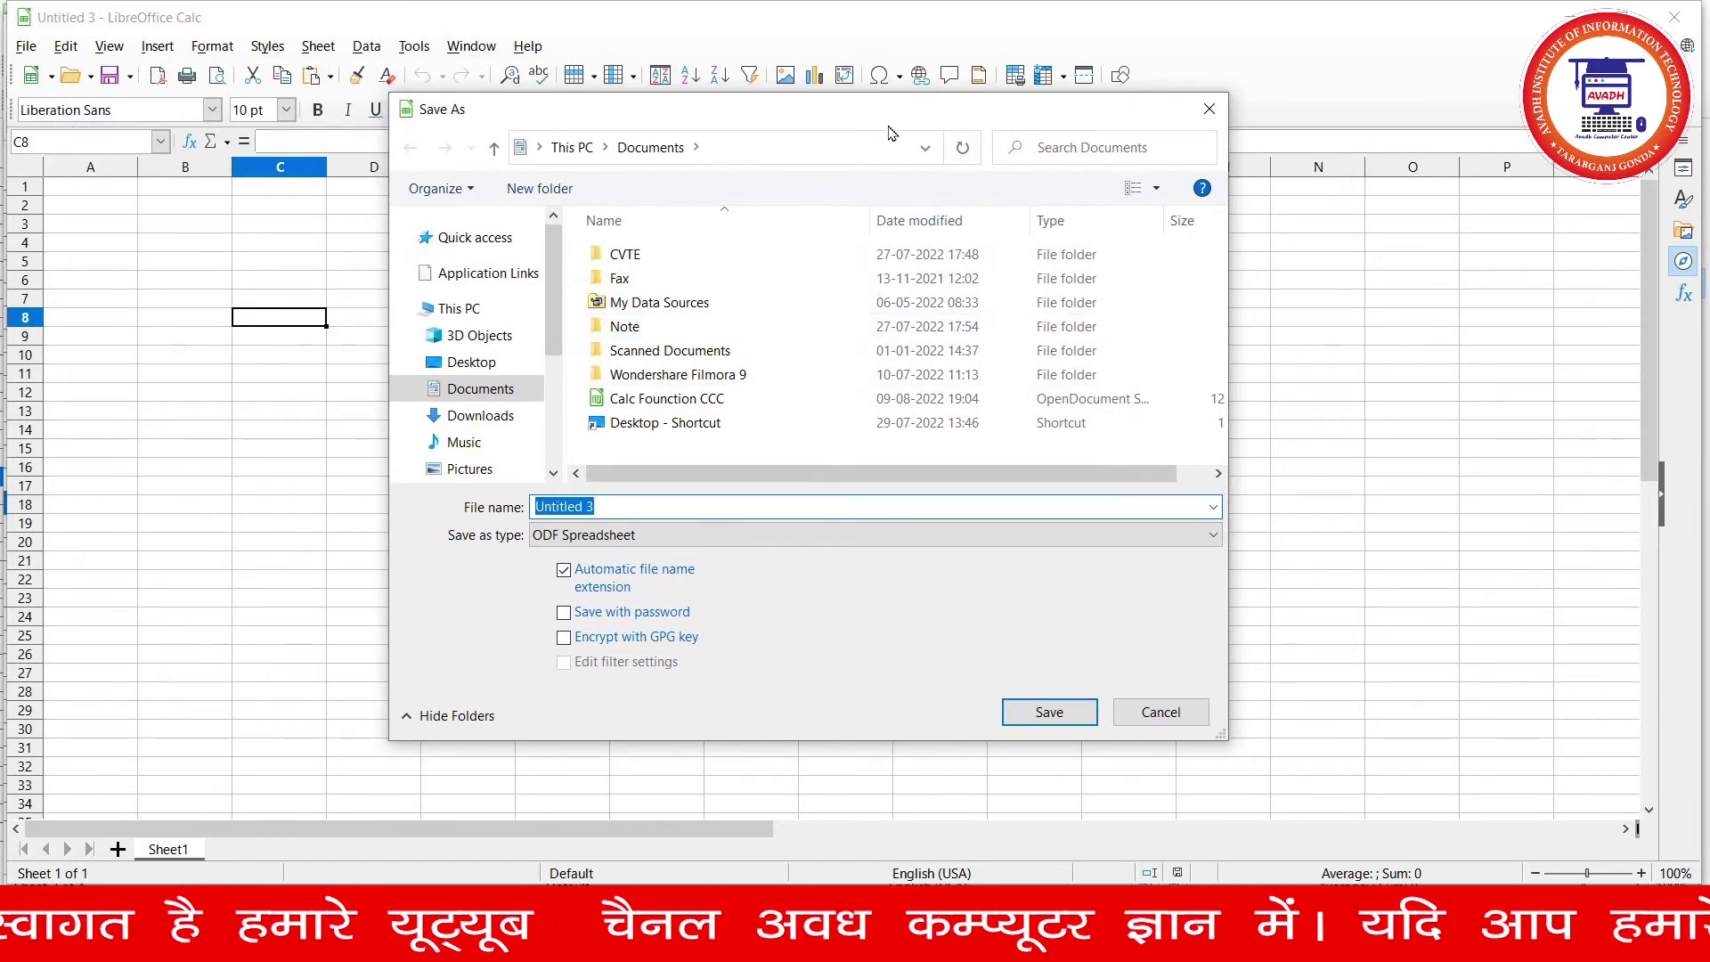
left_click_drag(891, 125, 936, 66)
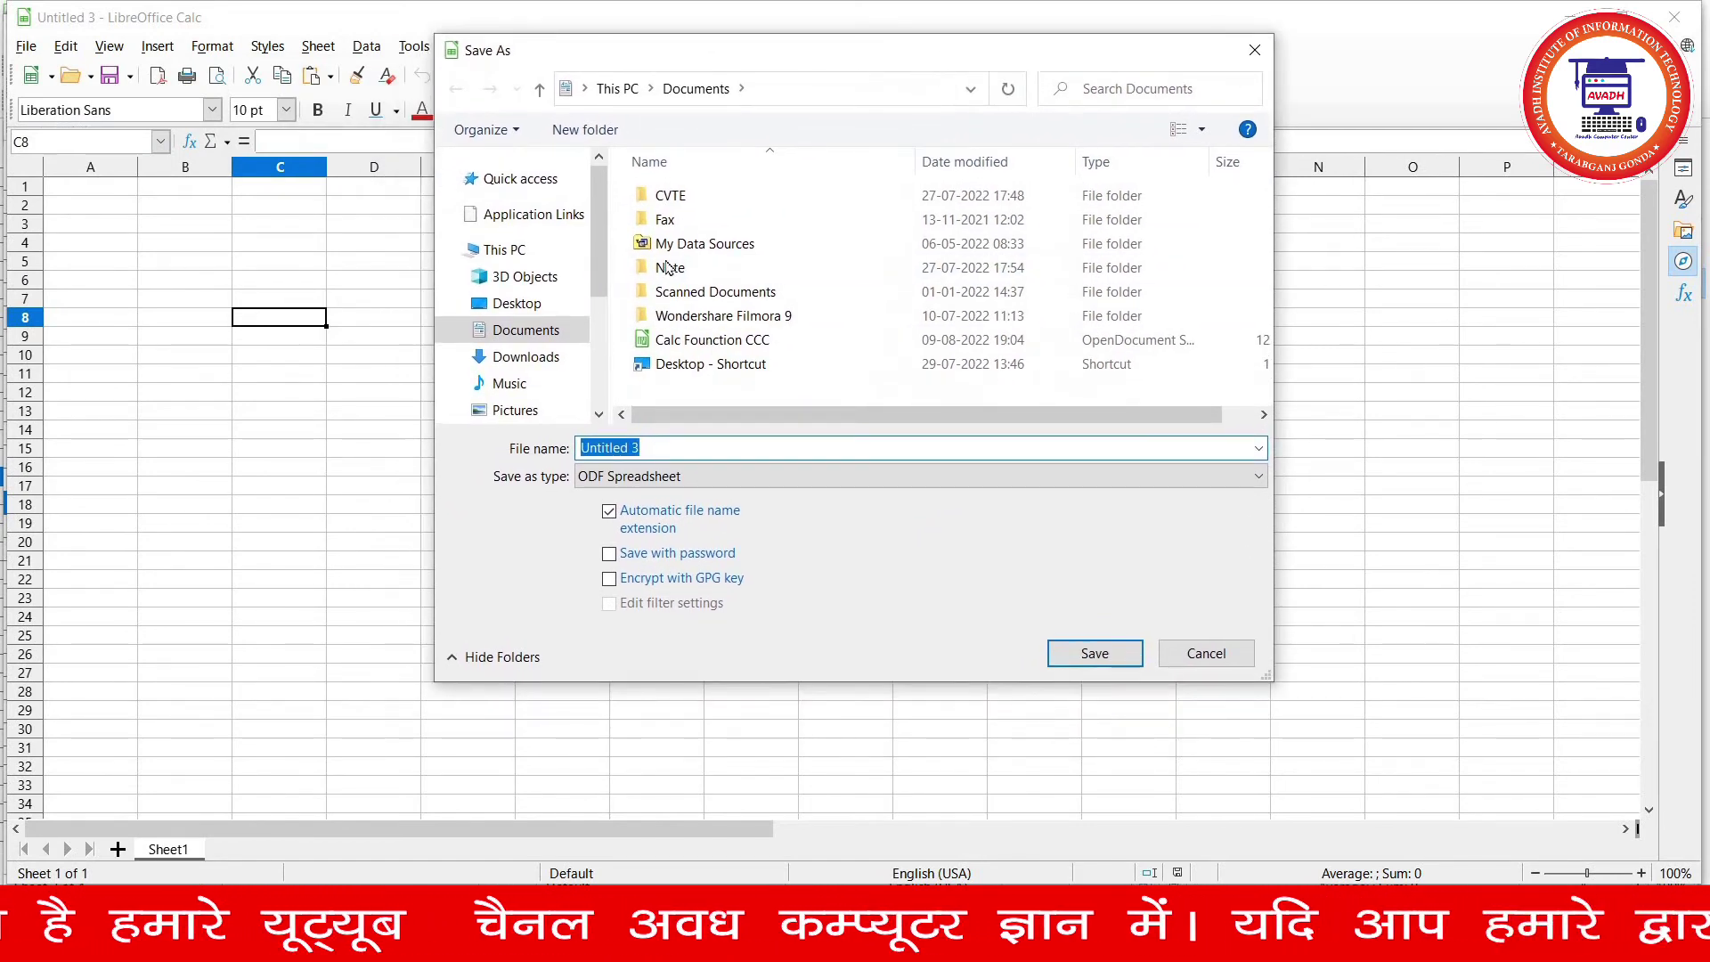
left_click(657, 454)
left_click_drag(641, 448, 579, 448)
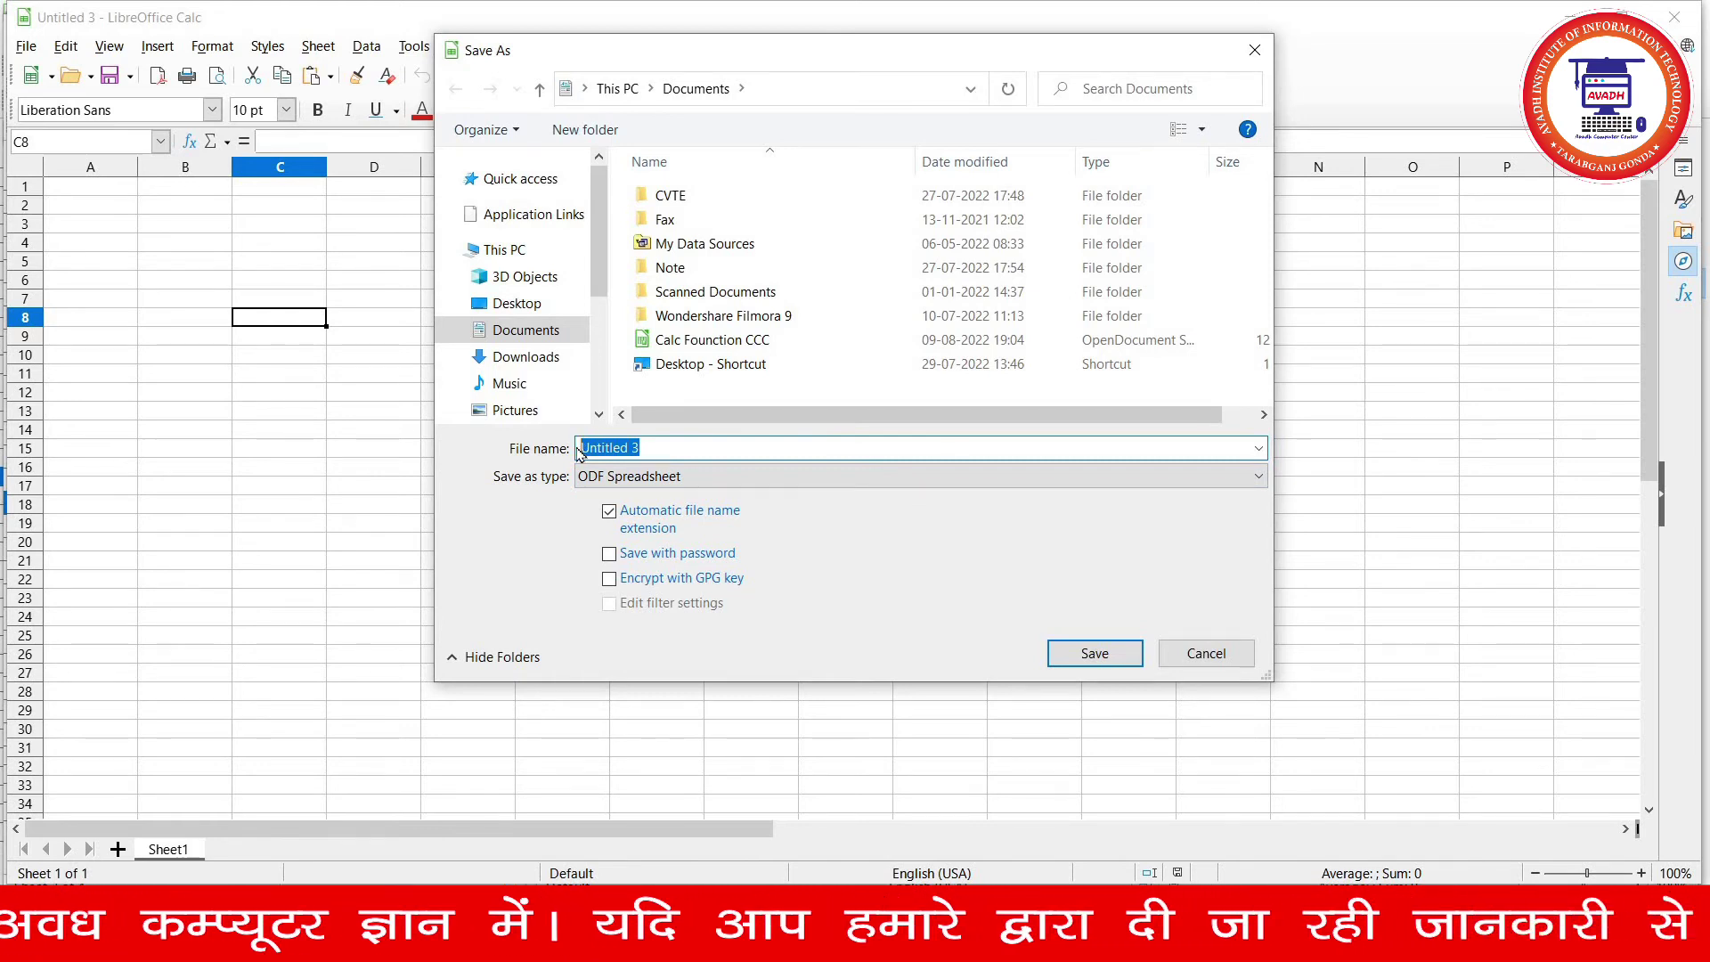
type("AVADH")
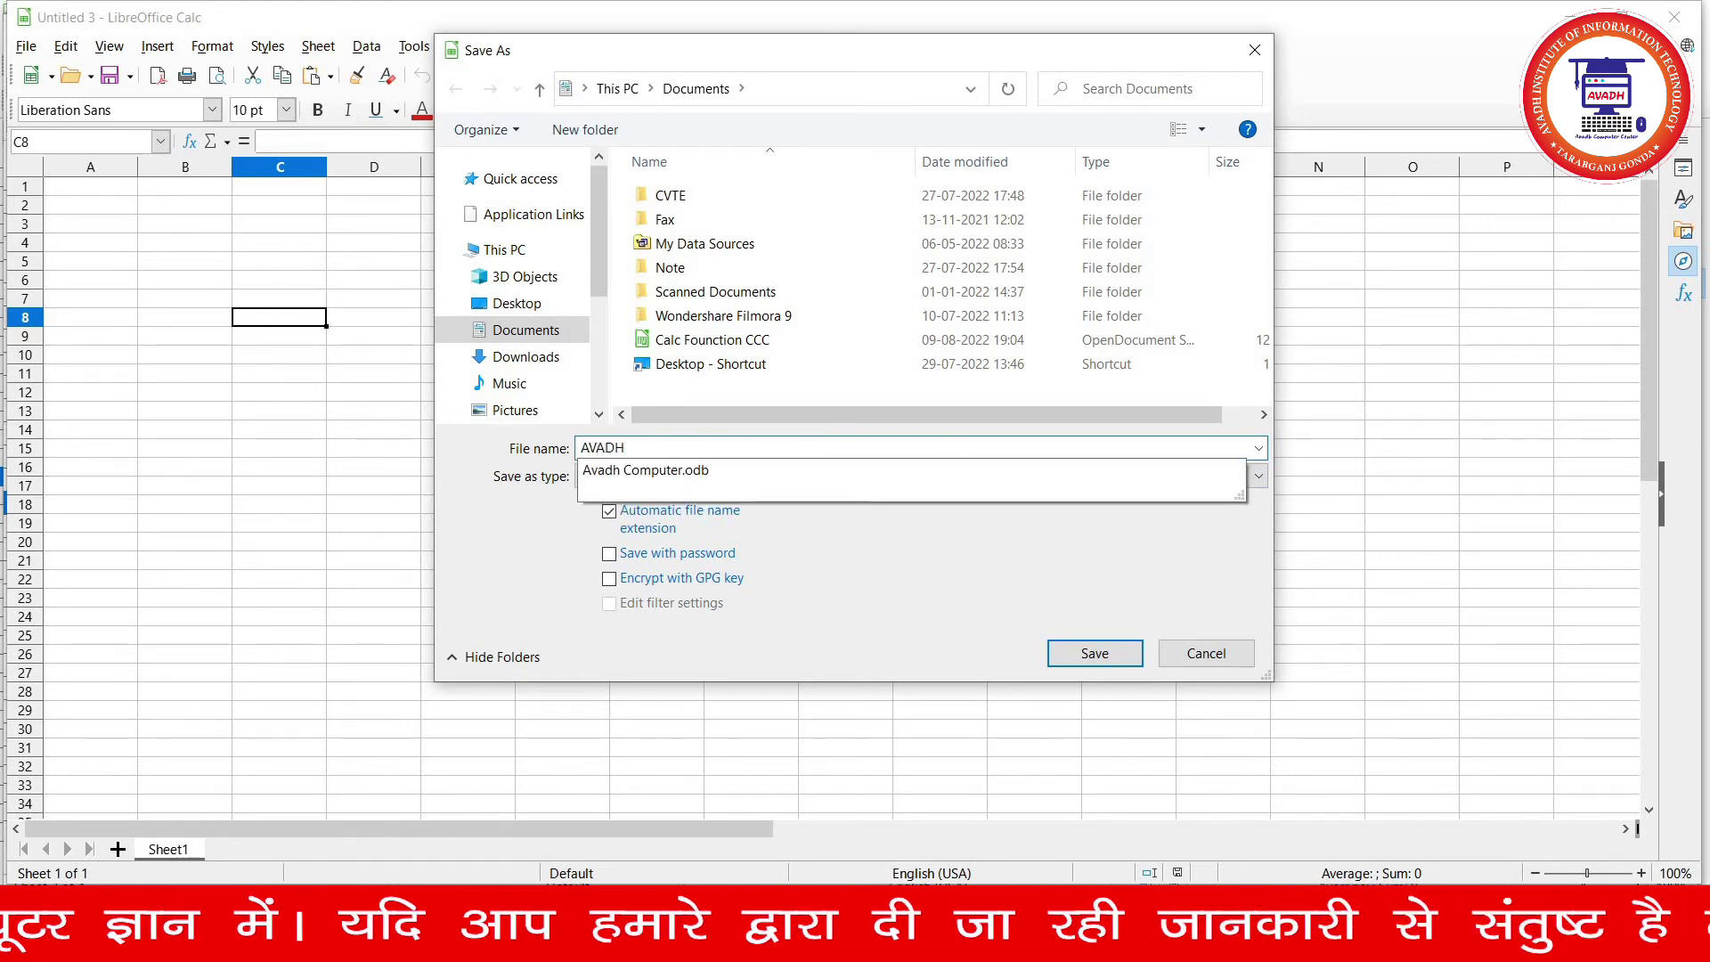
left_click(625, 448)
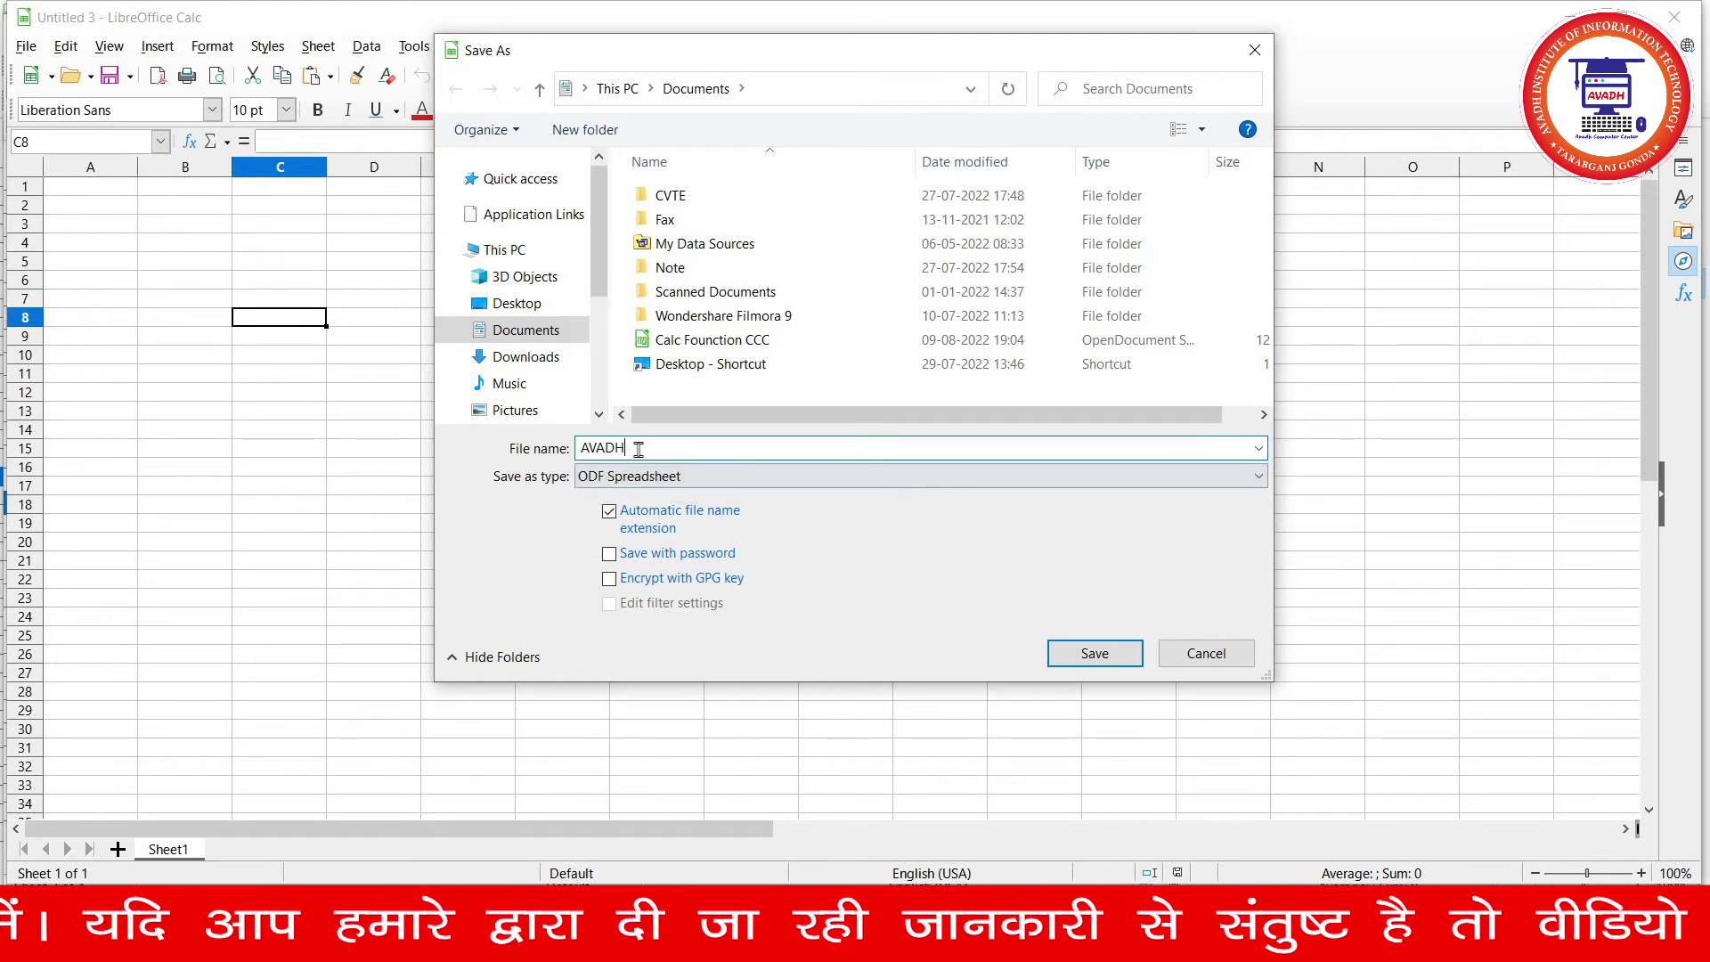
left_click_drag(626, 448, 579, 448)
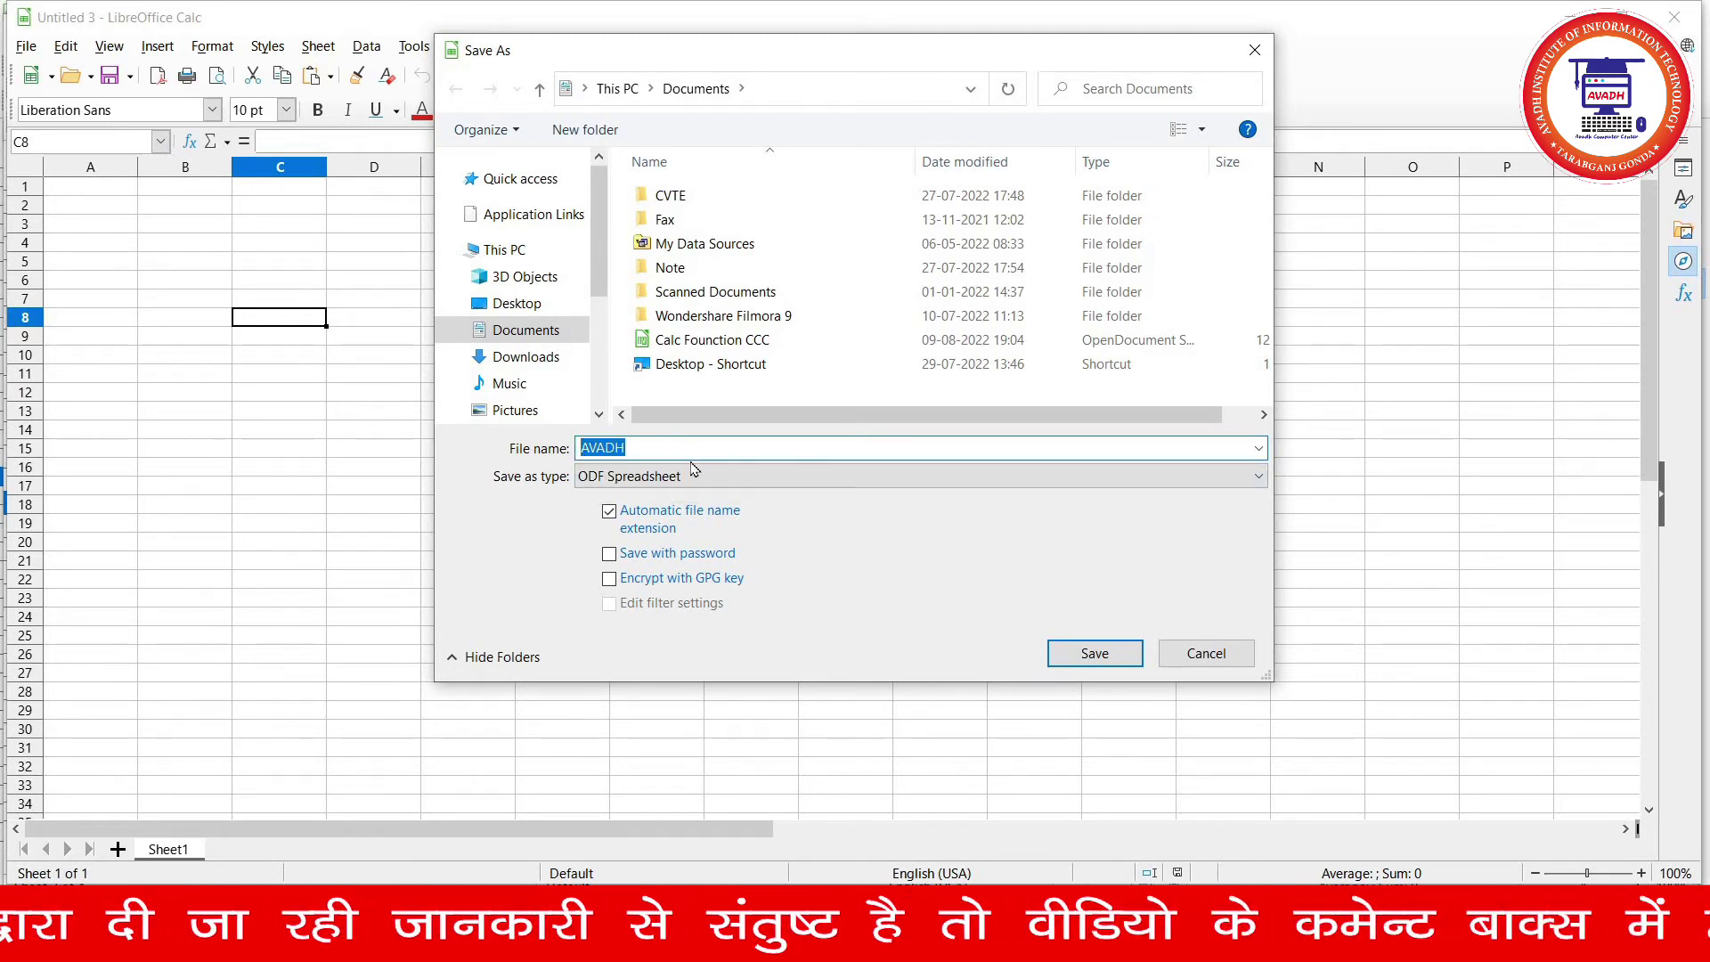
mouse_move(521, 294)
left_click_drag(605, 269, 611, 381)
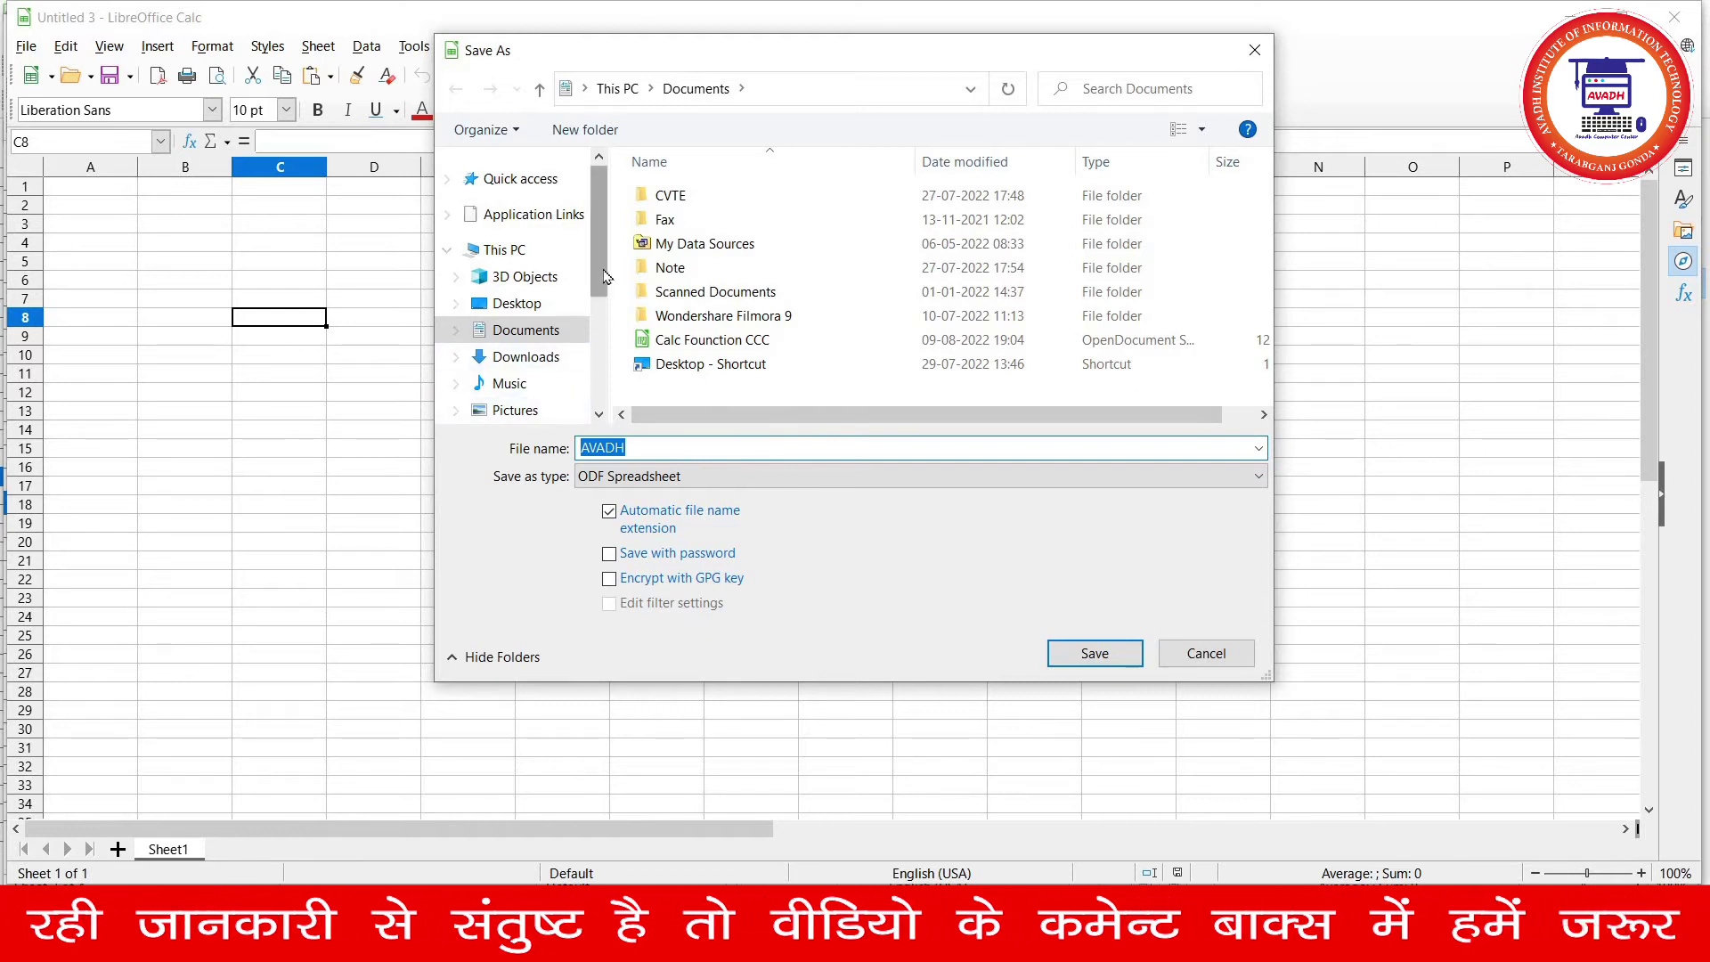
scroll(579, 356, "up", 2)
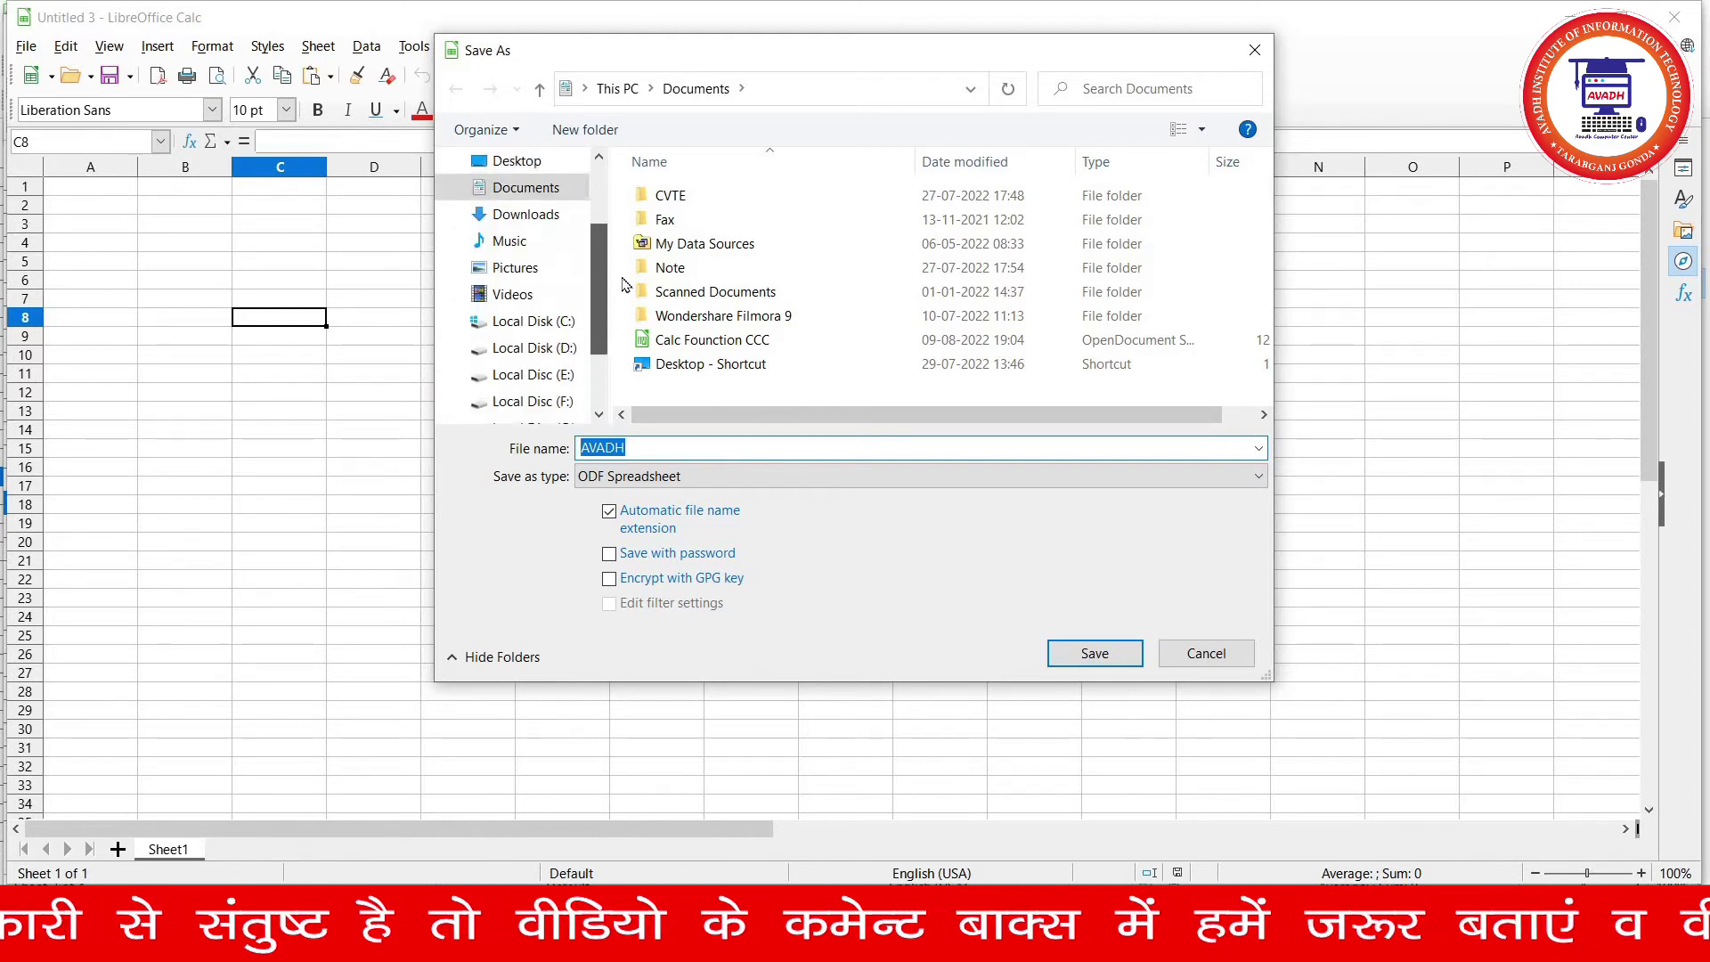
scroll(544, 303, "up", 2)
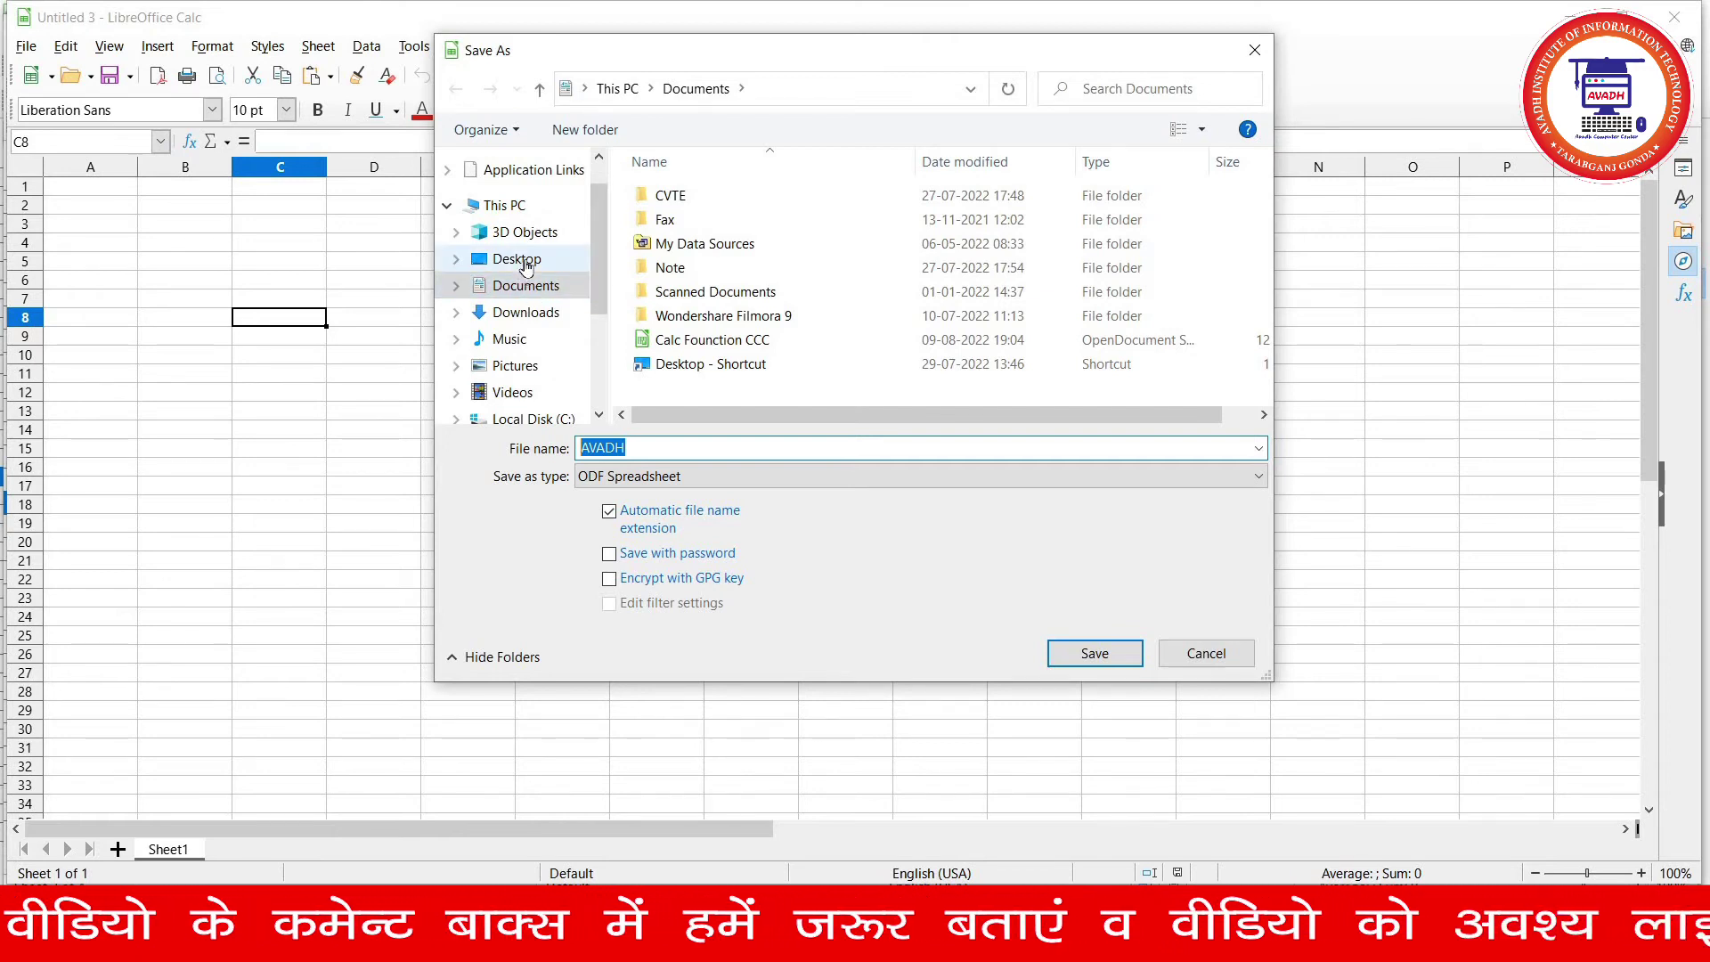
left_click(528, 267)
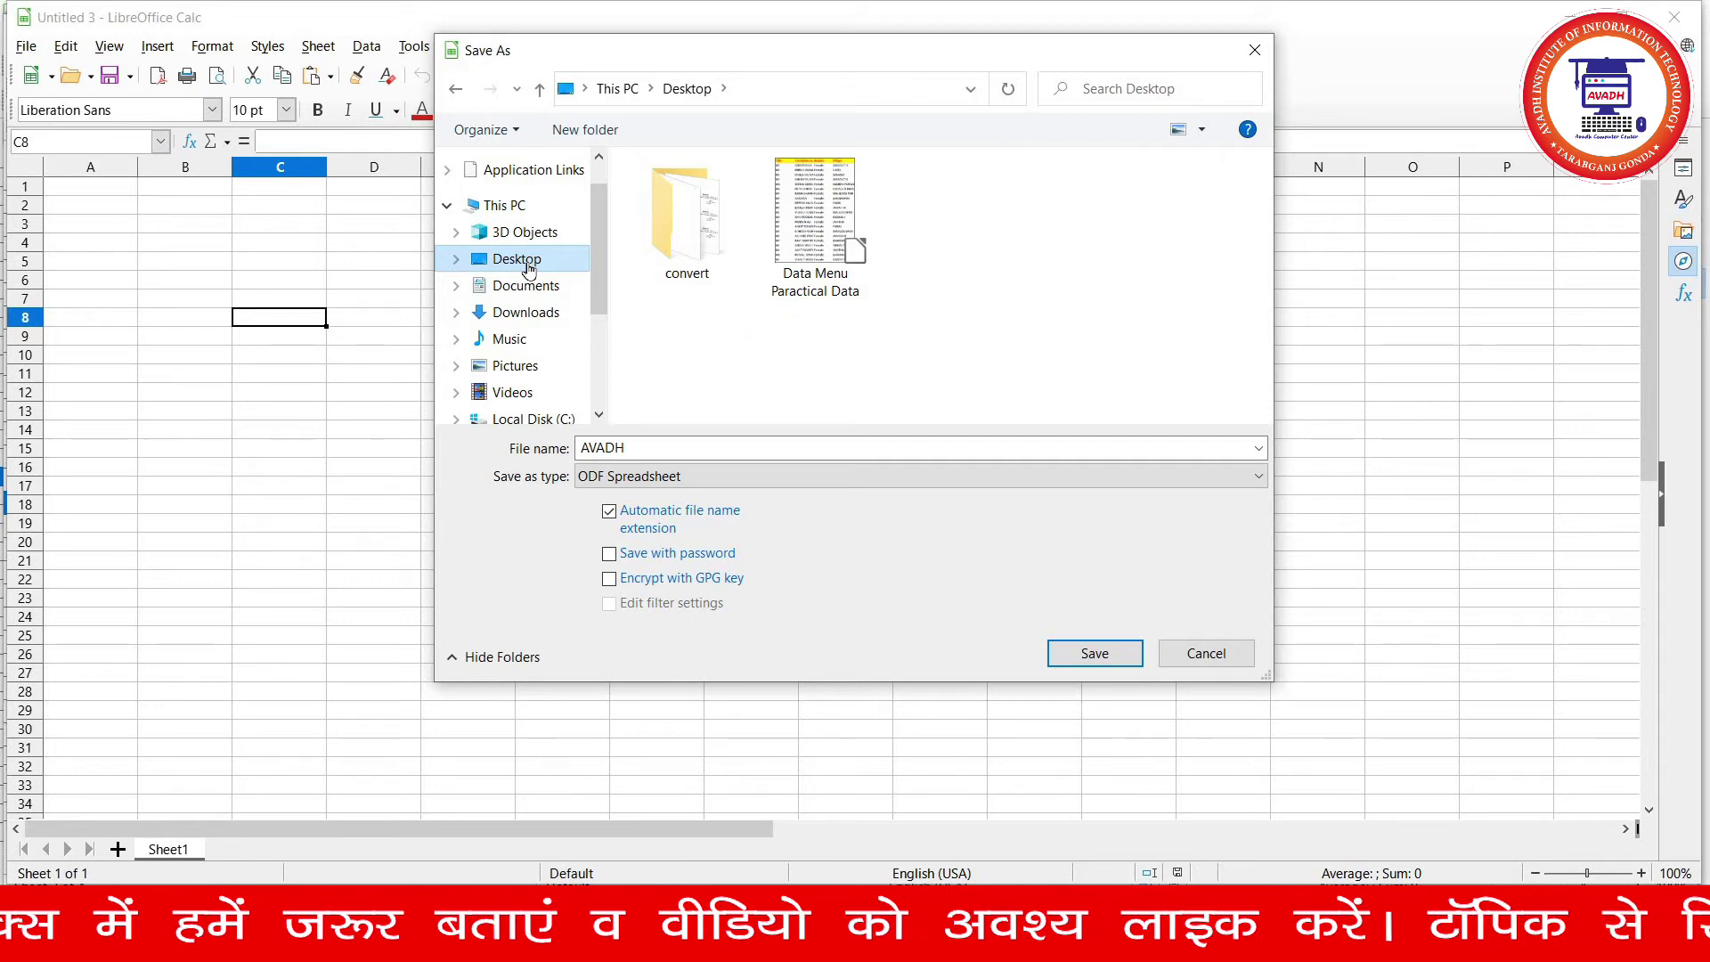
- Save AVADH.ods to the Desktop as ODF Spreadsheet, then close its window
left_click(724, 479)
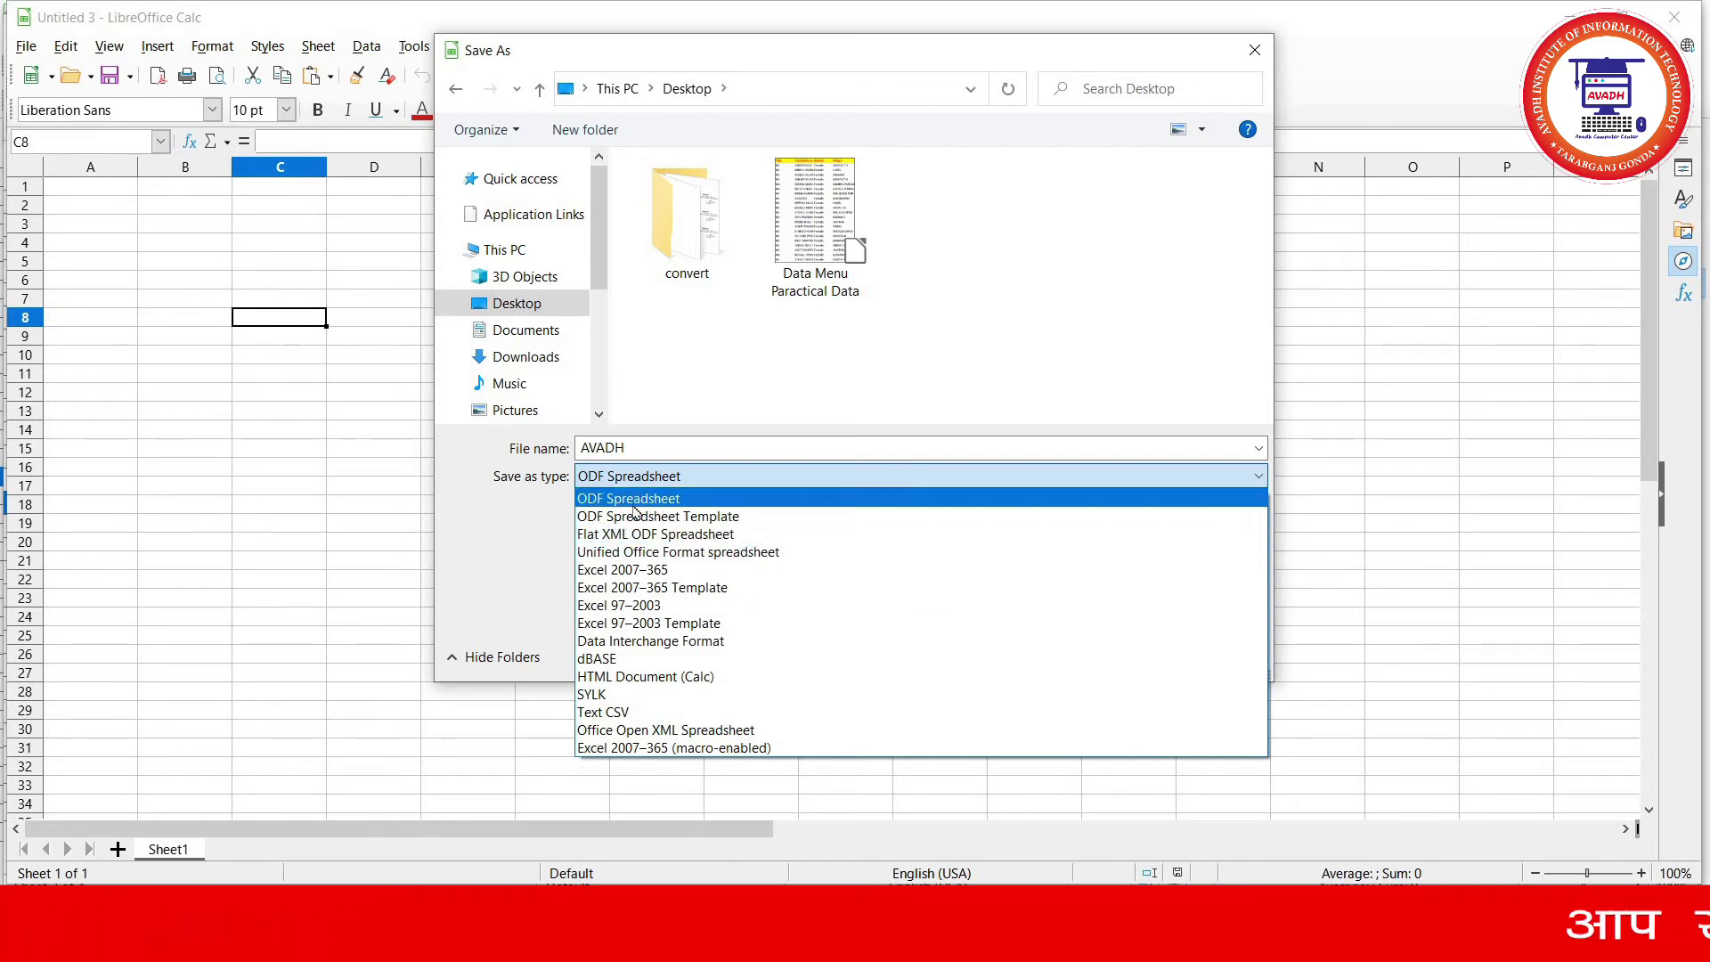
left_click(630, 498)
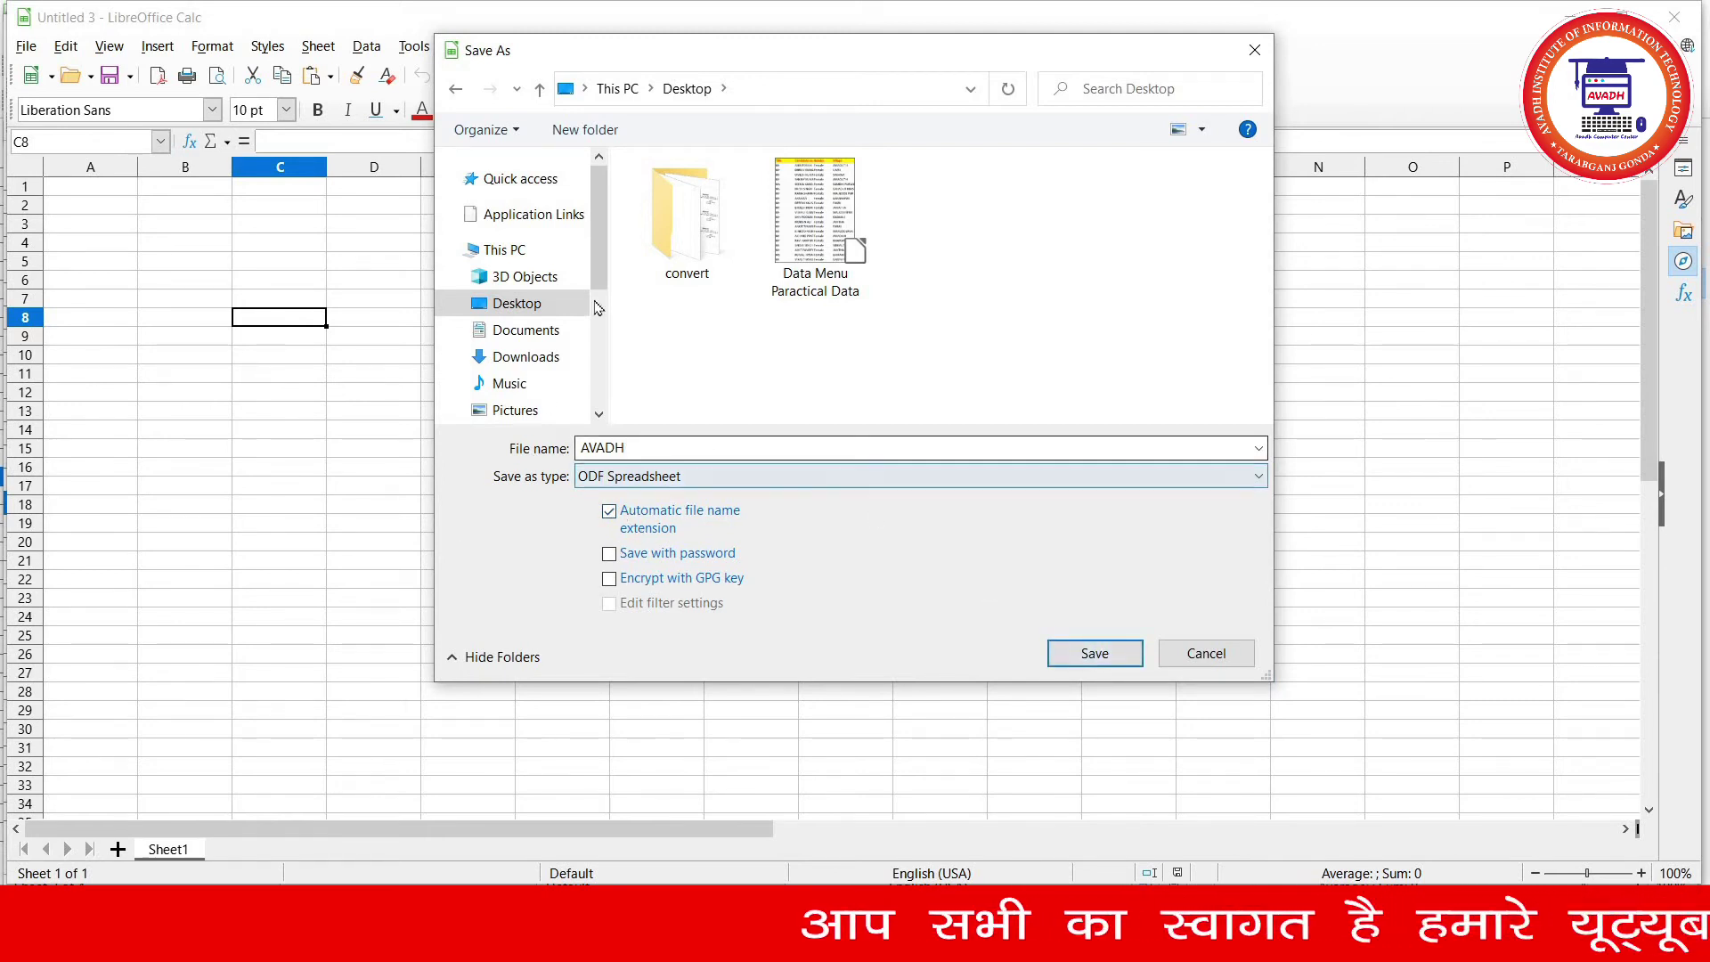
left_click(1094, 653)
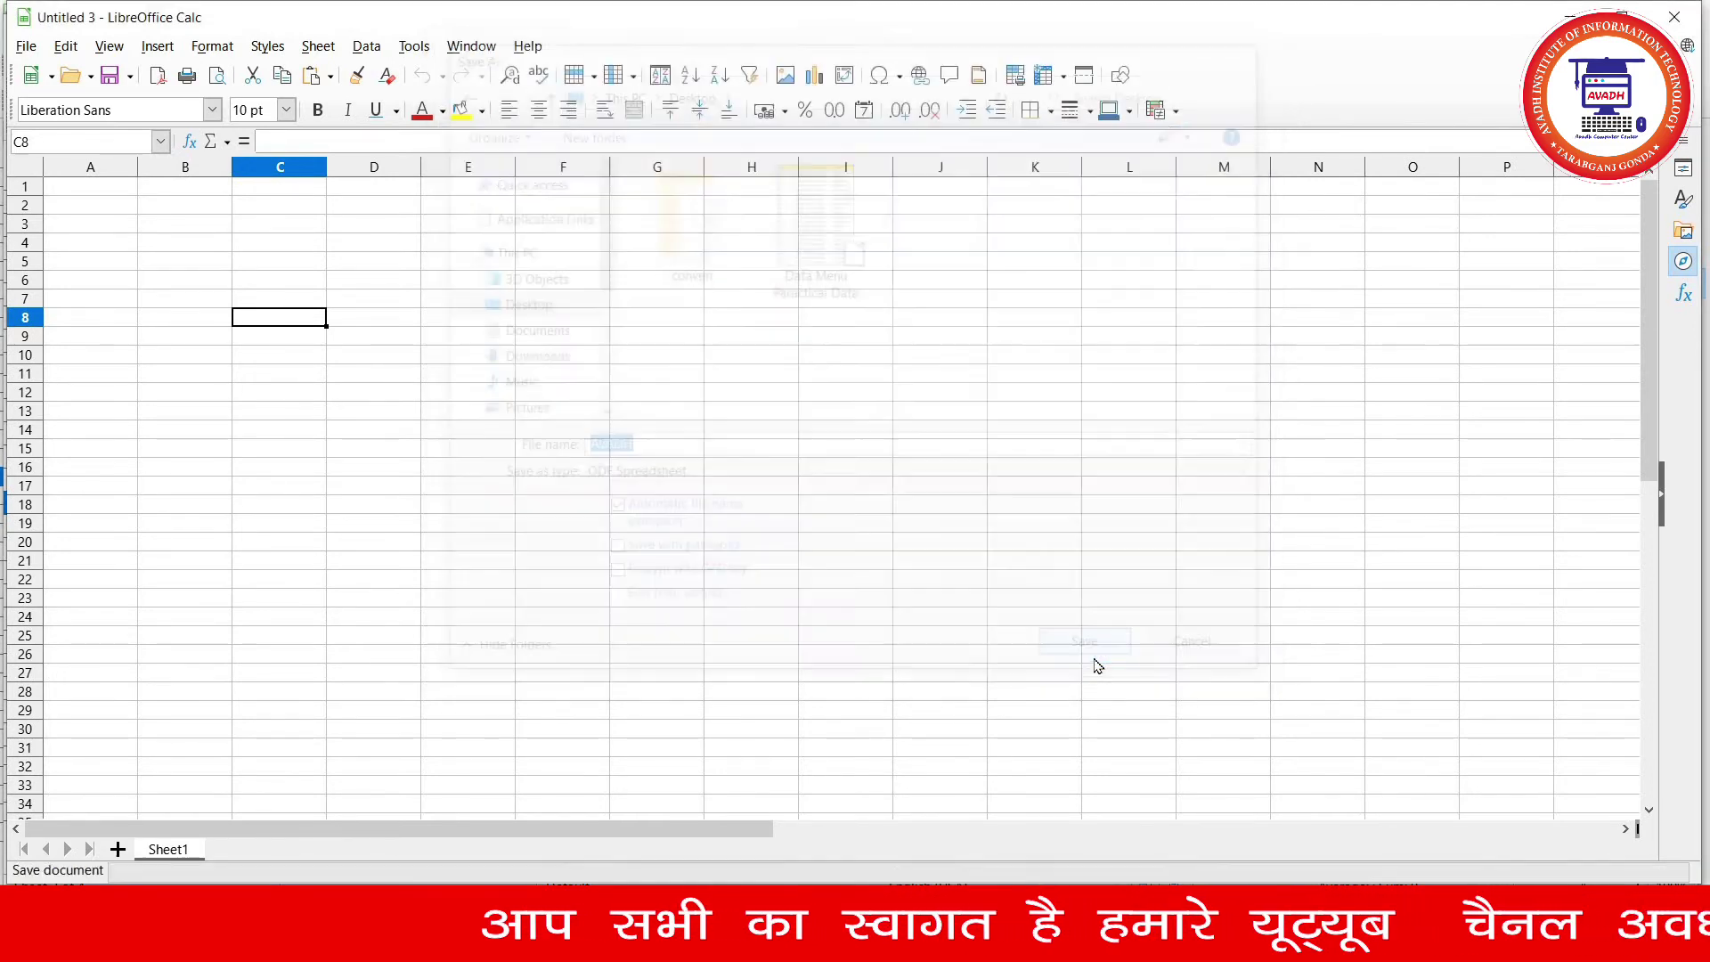
left_click(1669, 20)
- Close the Data Menu Paractical Data and Untitled 1 windows without saving
left_click(1669, 31)
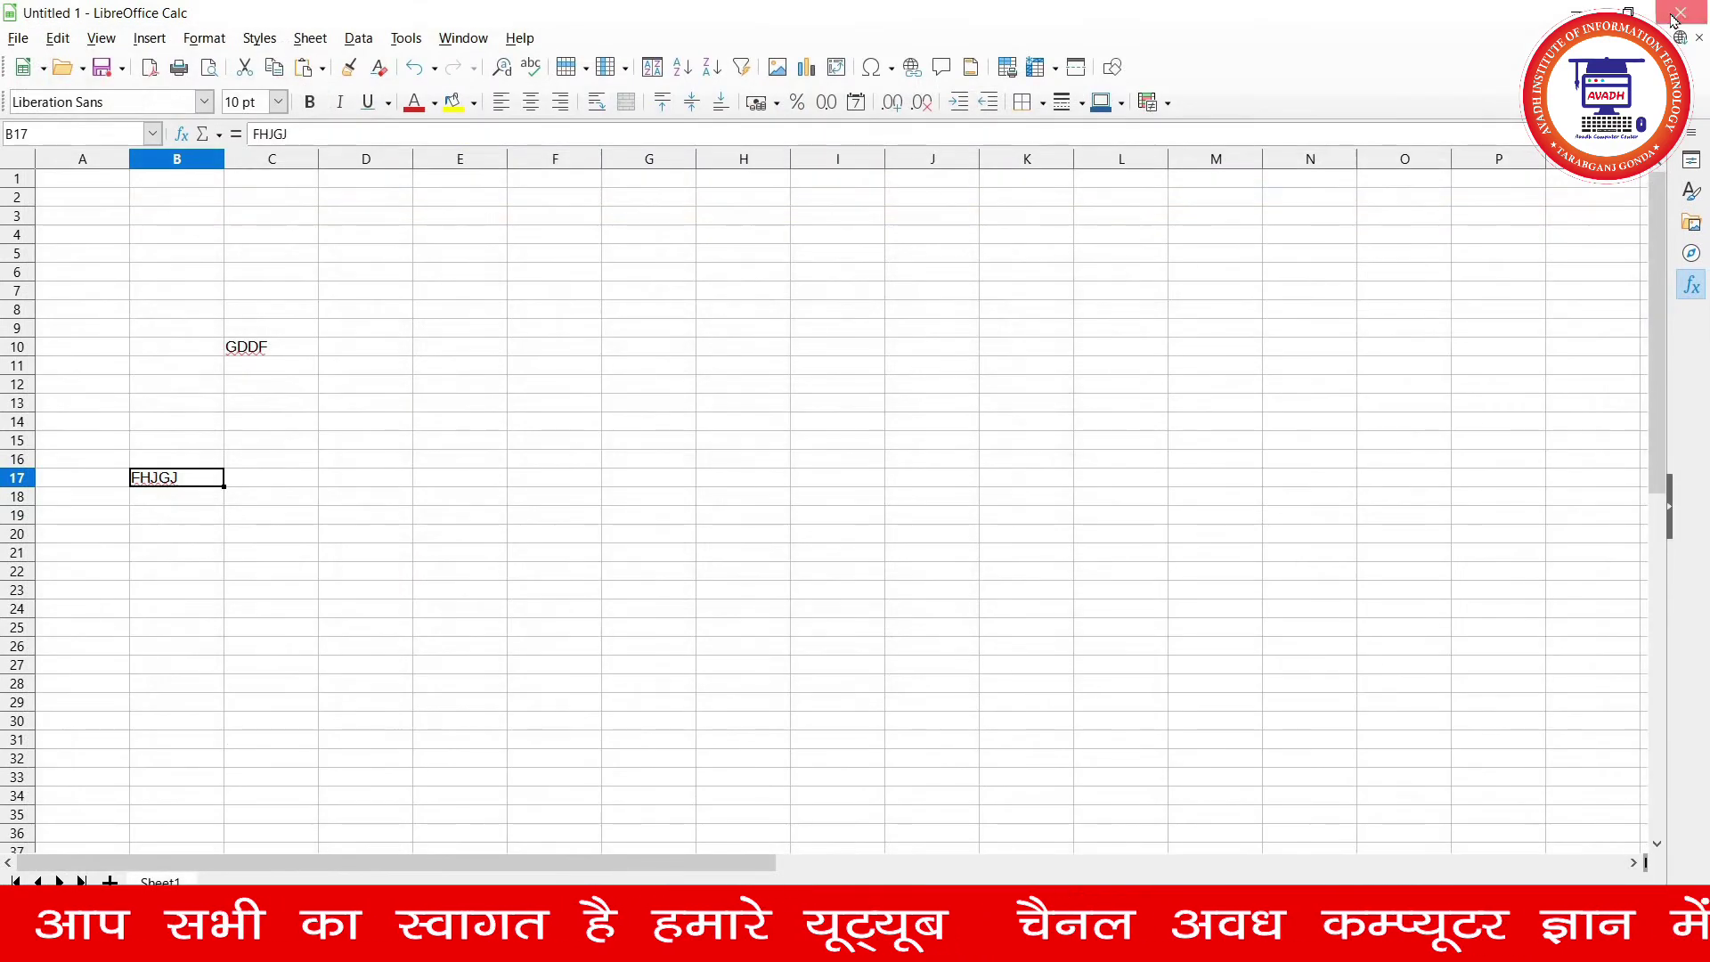
left_click(1680, 13)
left_click(914, 506)
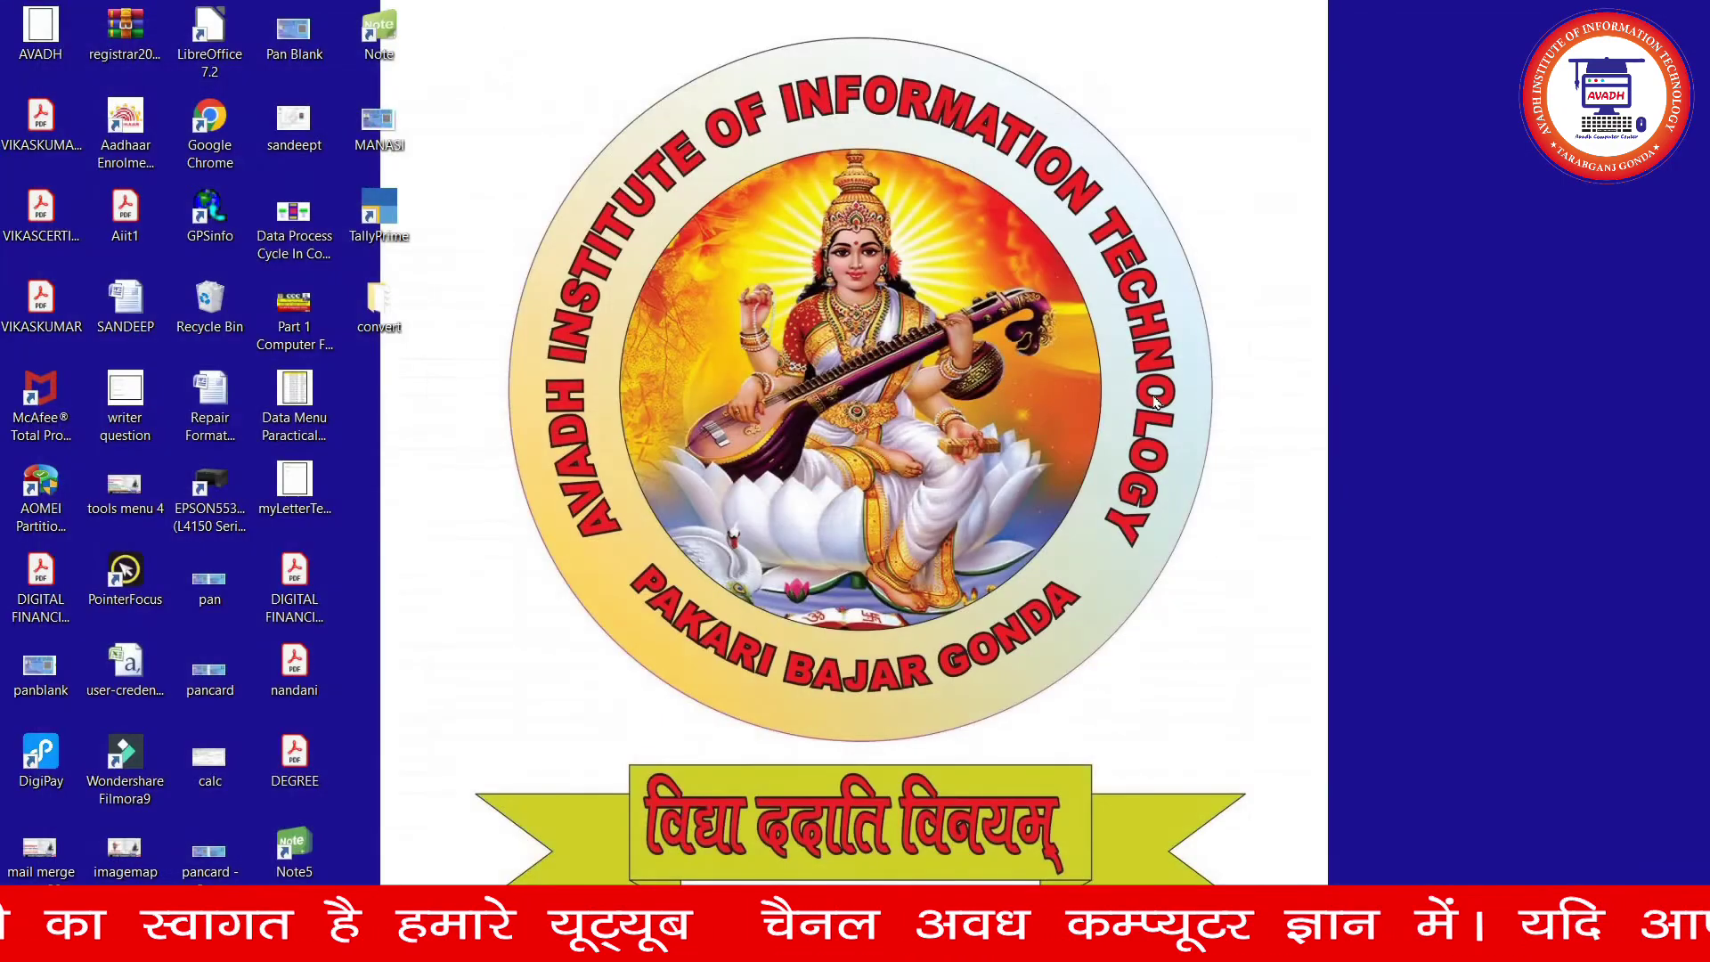
- Refresh the desktop twice and launch the saved AVADH file
right_click(1154, 394)
left_click(1211, 462)
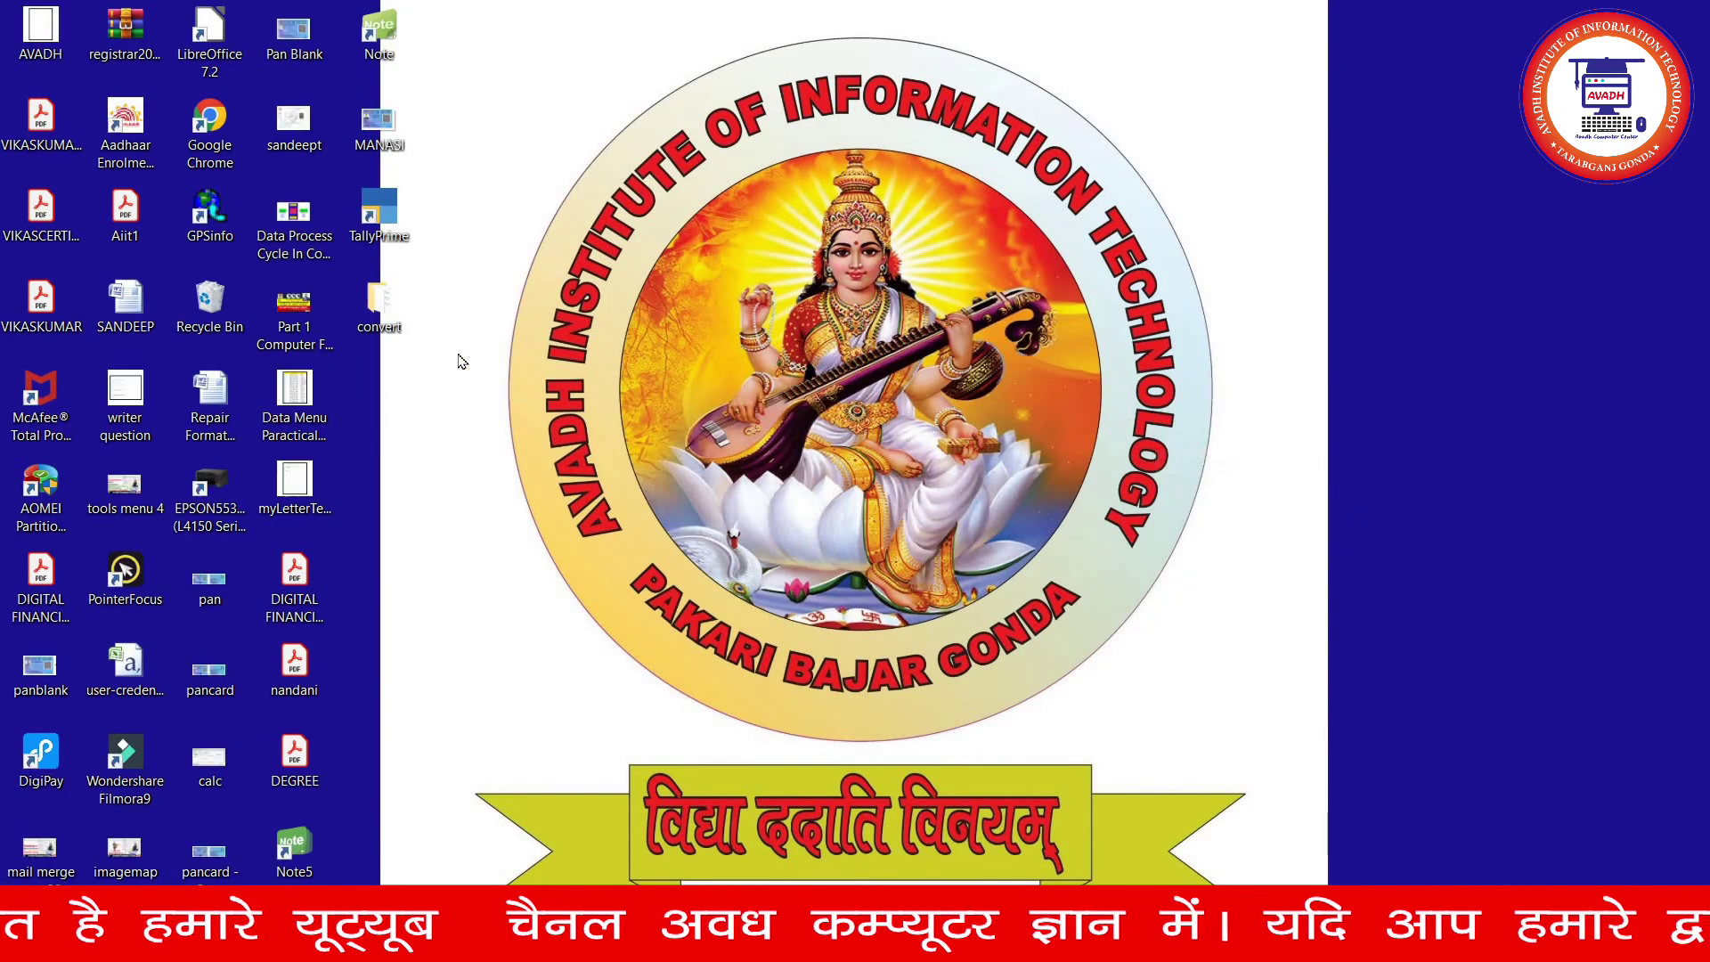
right_click(562, 412)
left_click(634, 481)
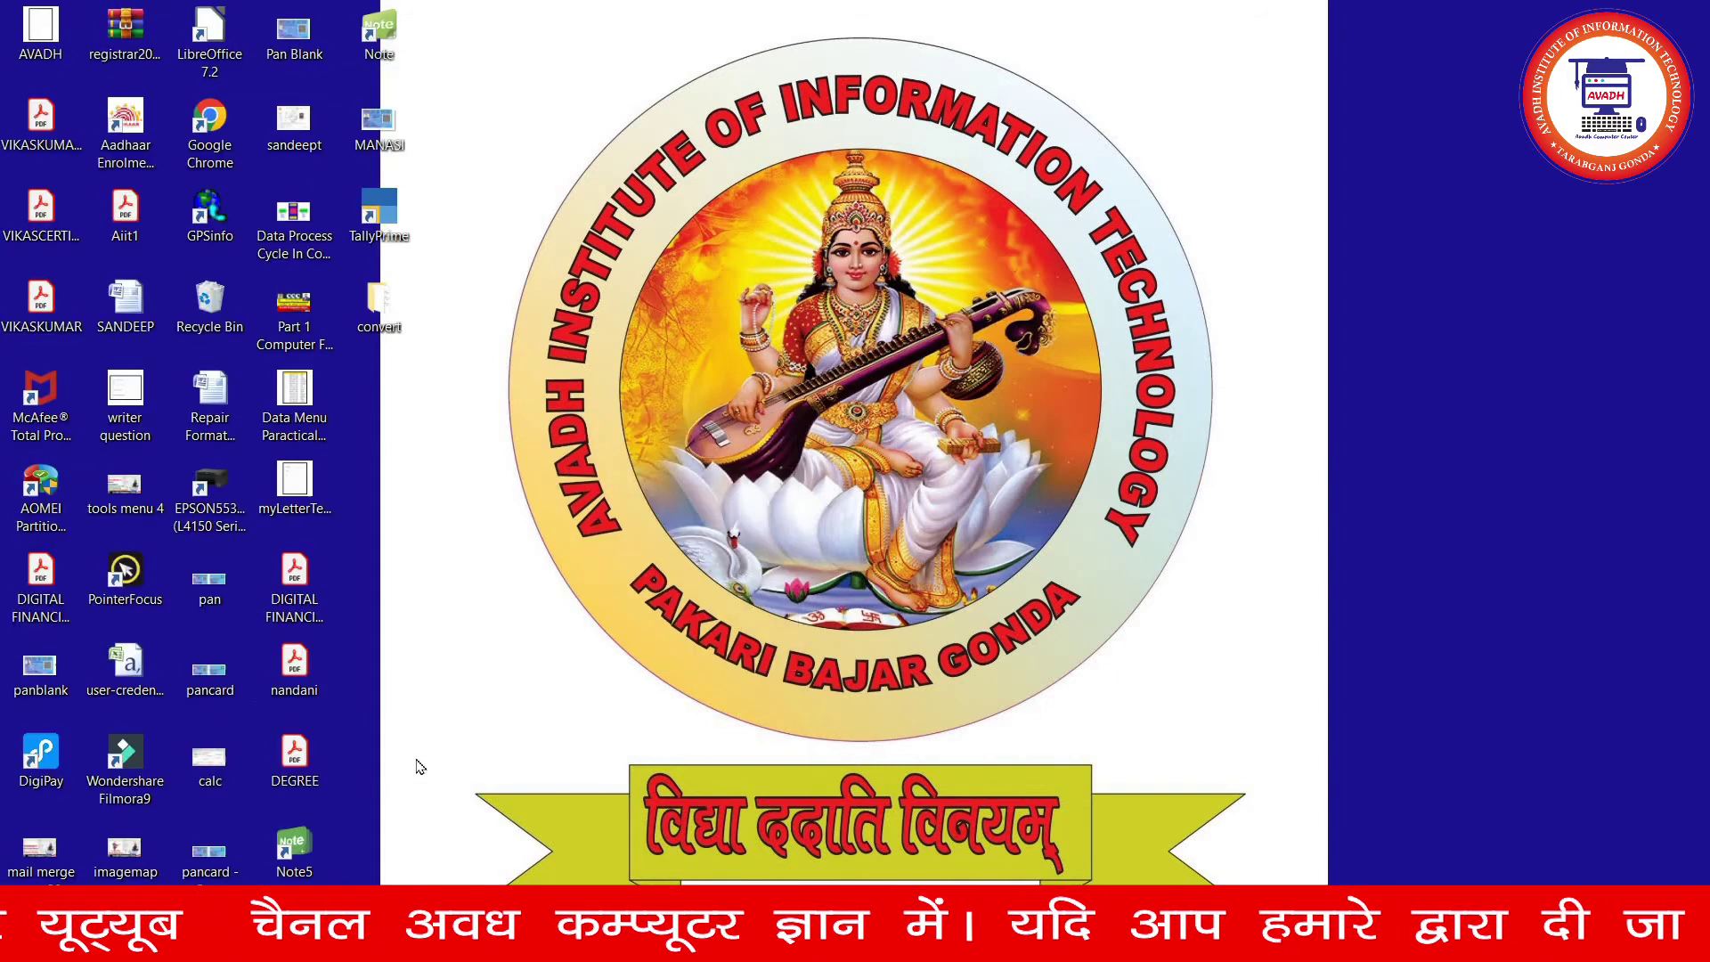
left_click(43, 33)
key("Return")
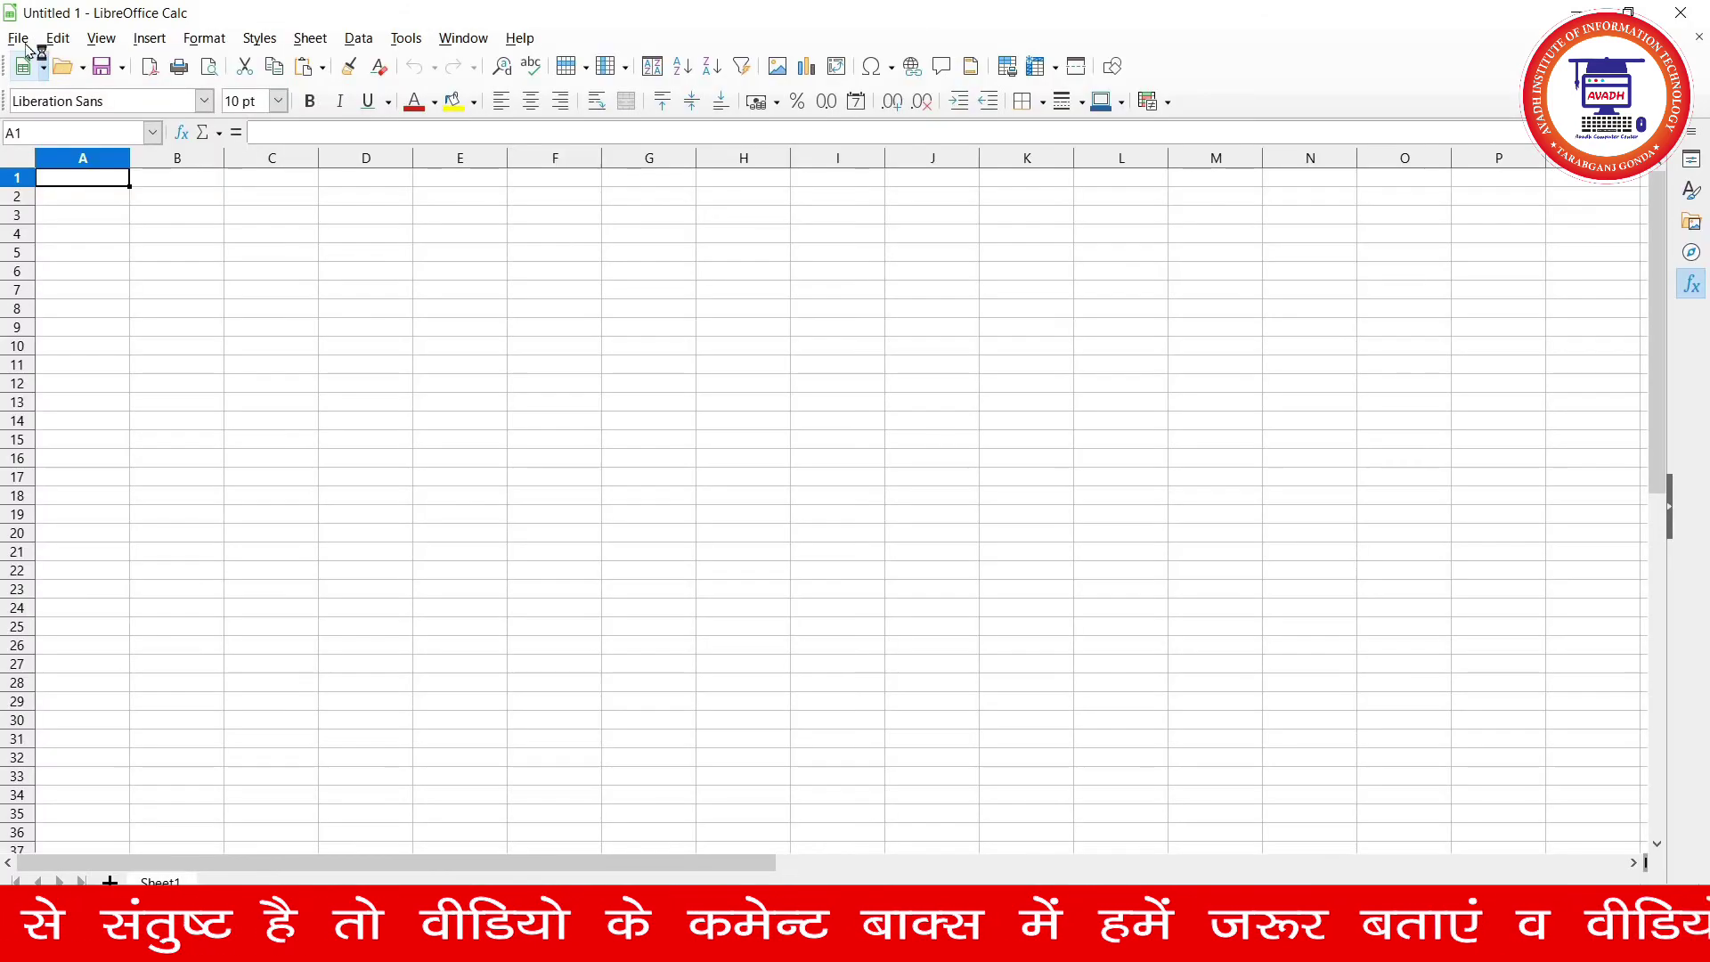
- Open AVADH.ods from the Desktop folder through File > Open
left_click(18, 38)
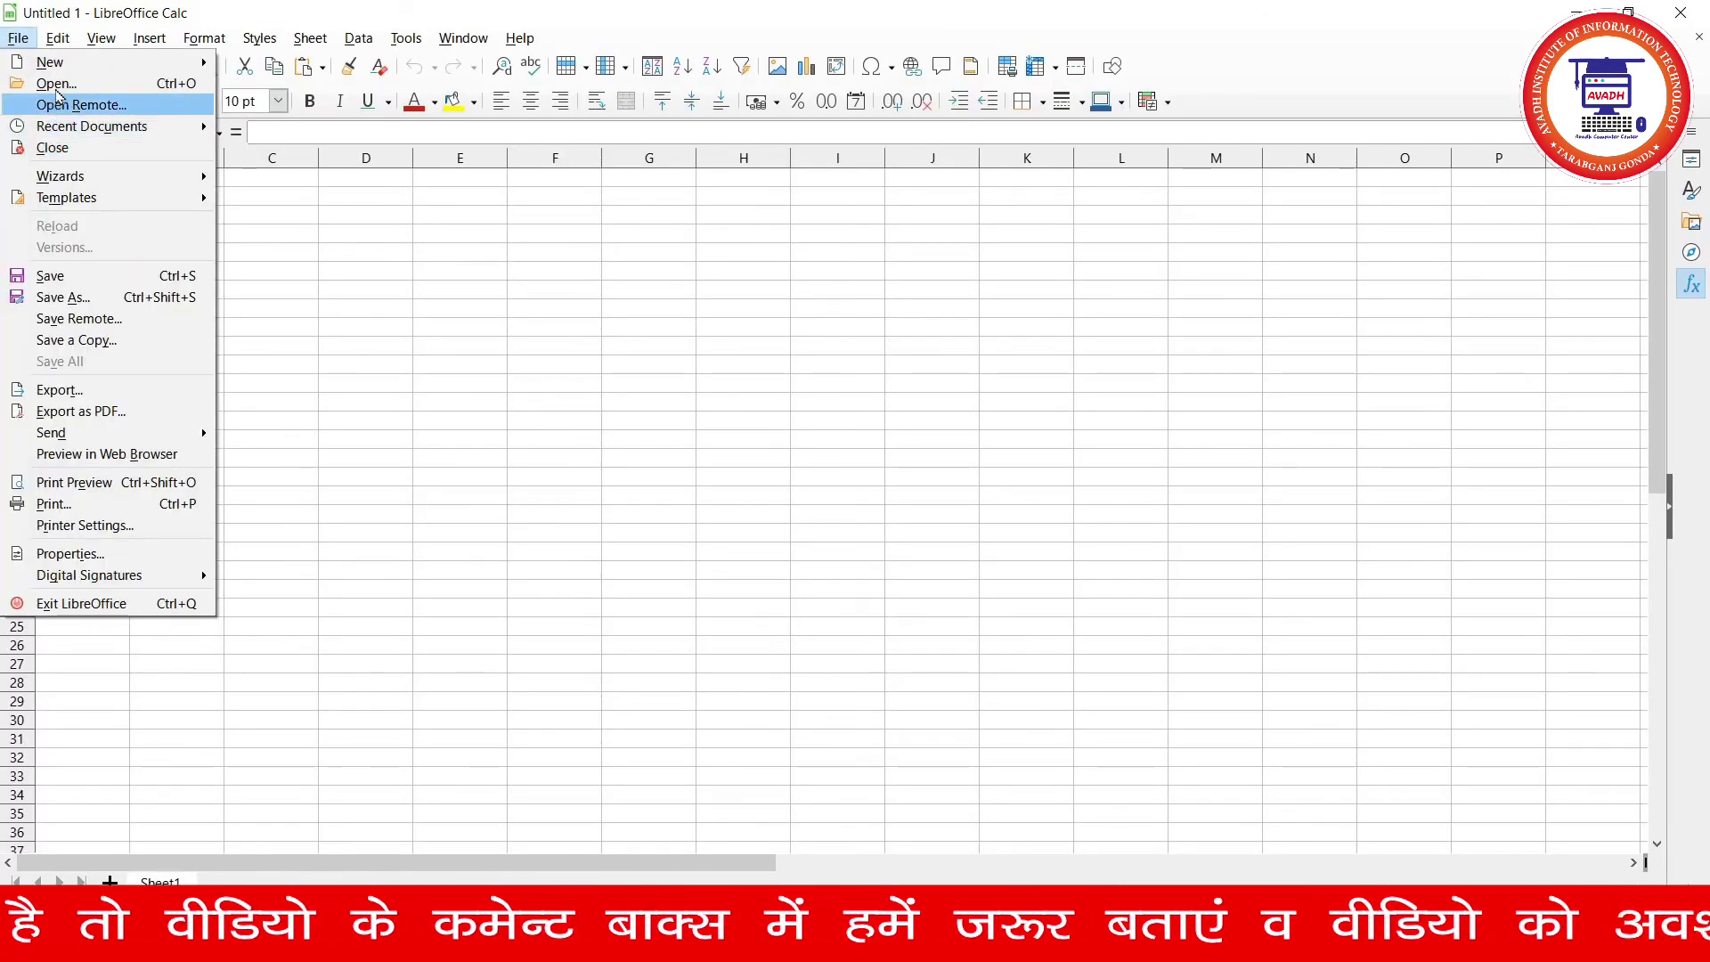
left_click(56, 83)
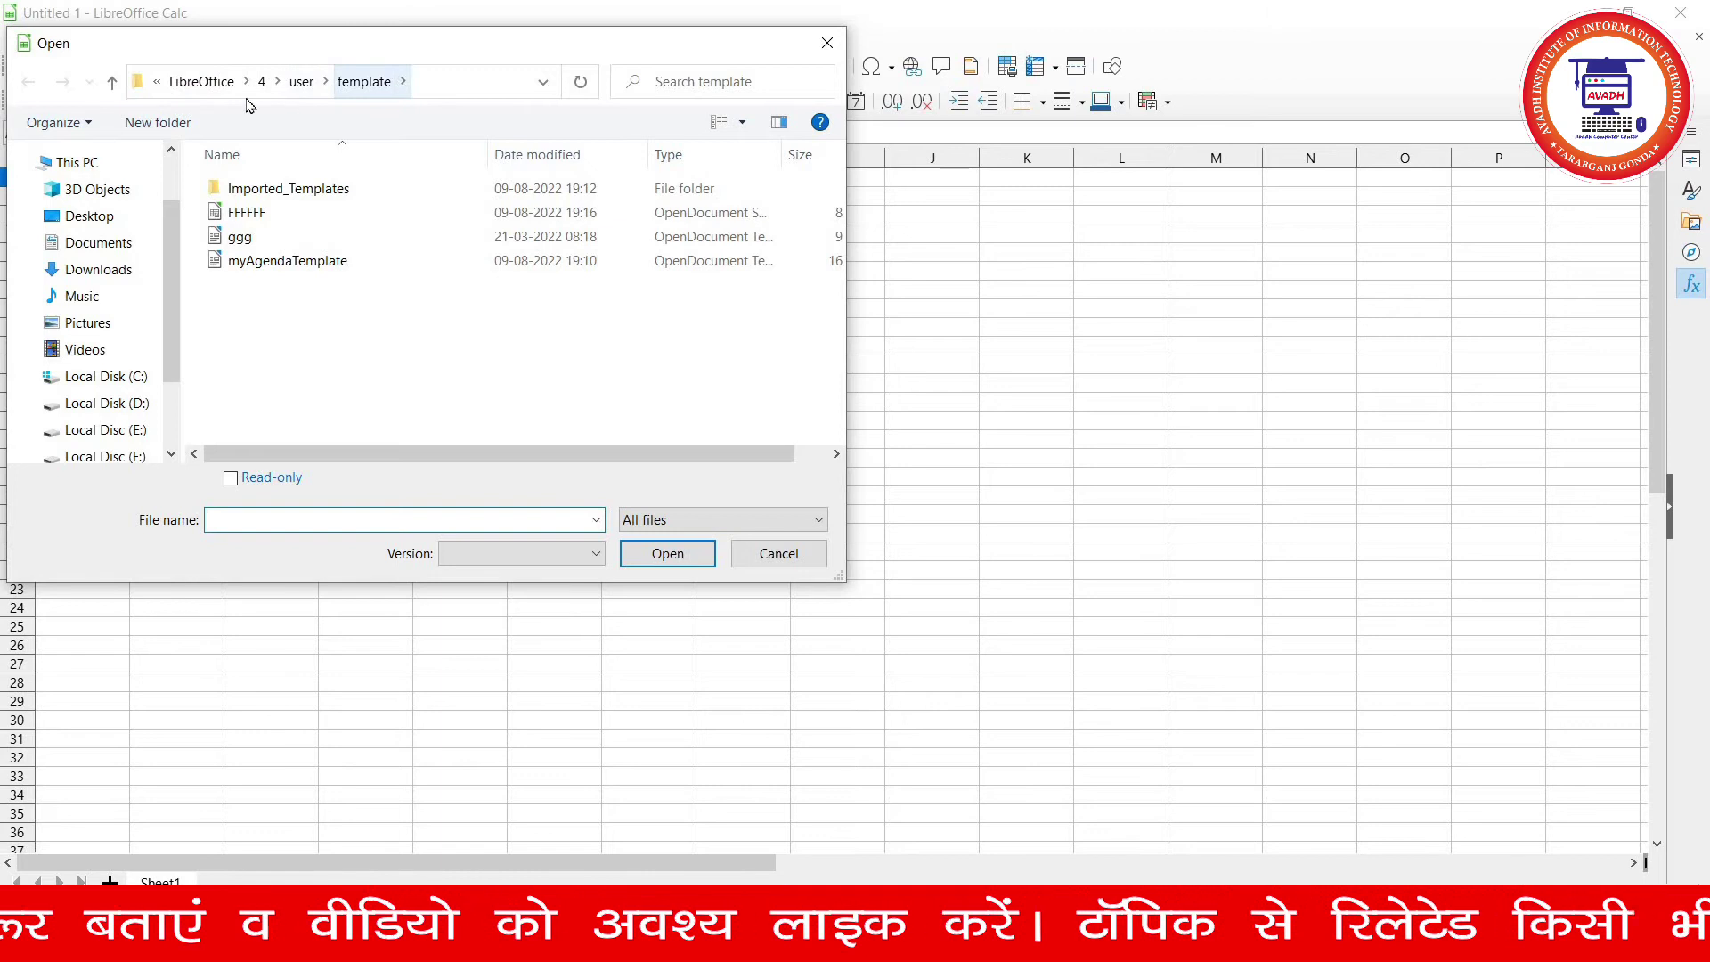
scroll(178, 206, "up", 1)
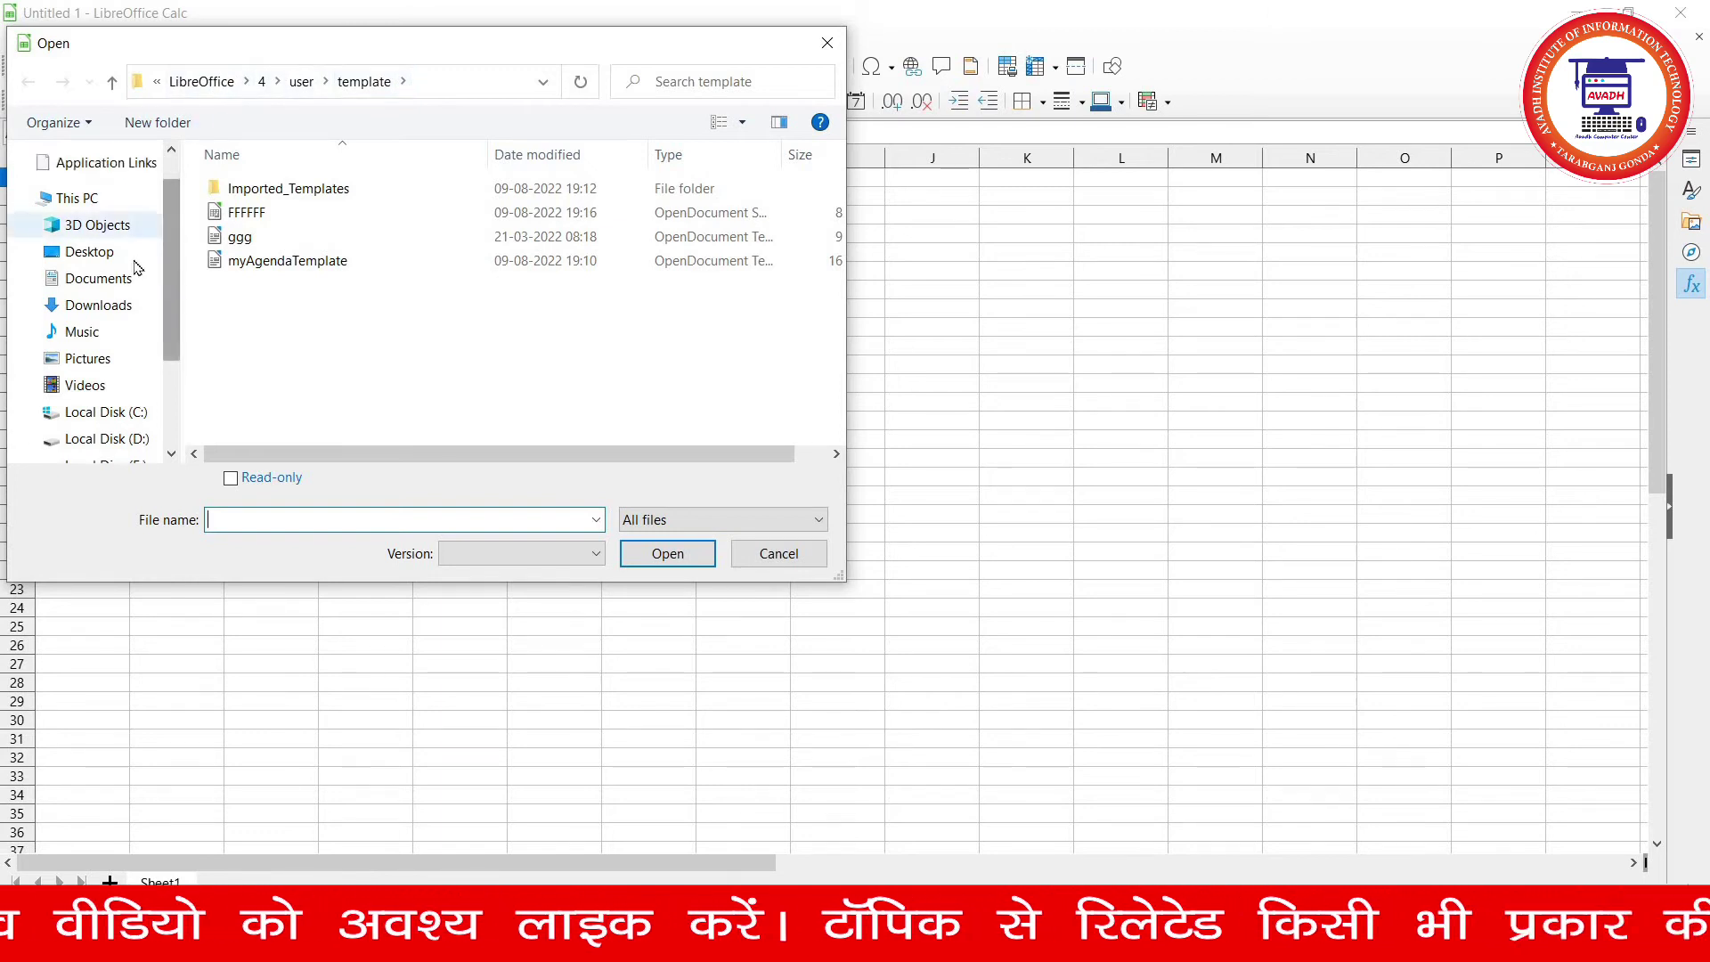
left_click(89, 252)
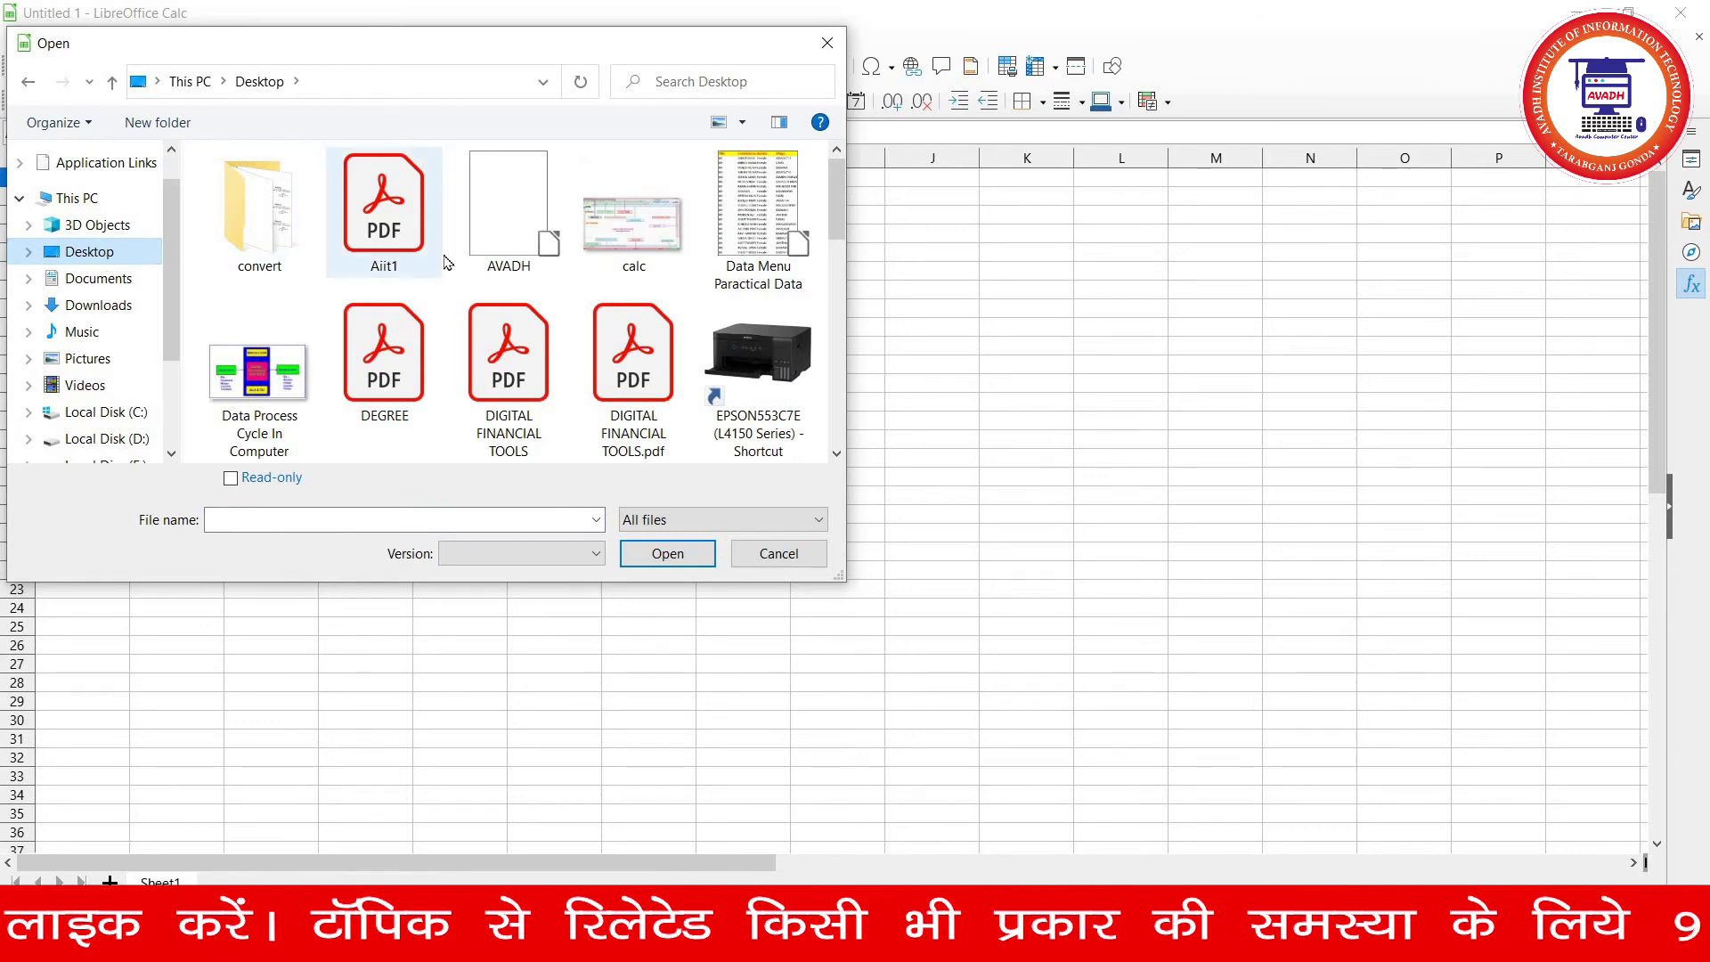
left_click(521, 222)
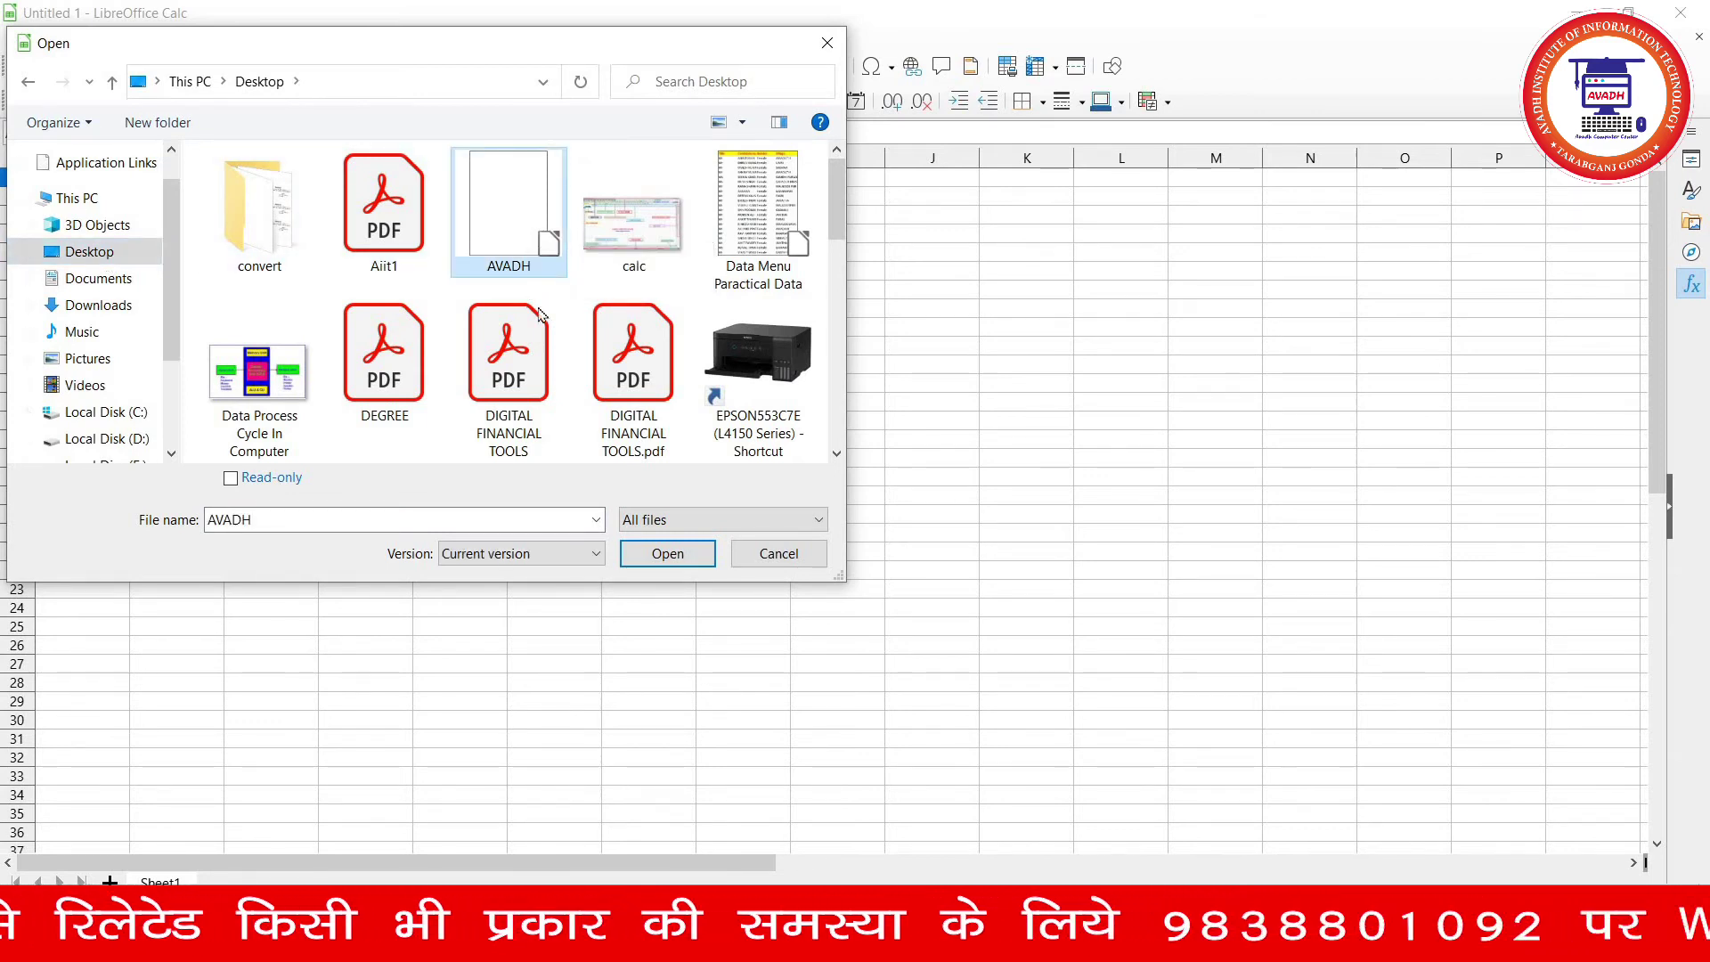
left_click(666, 553)
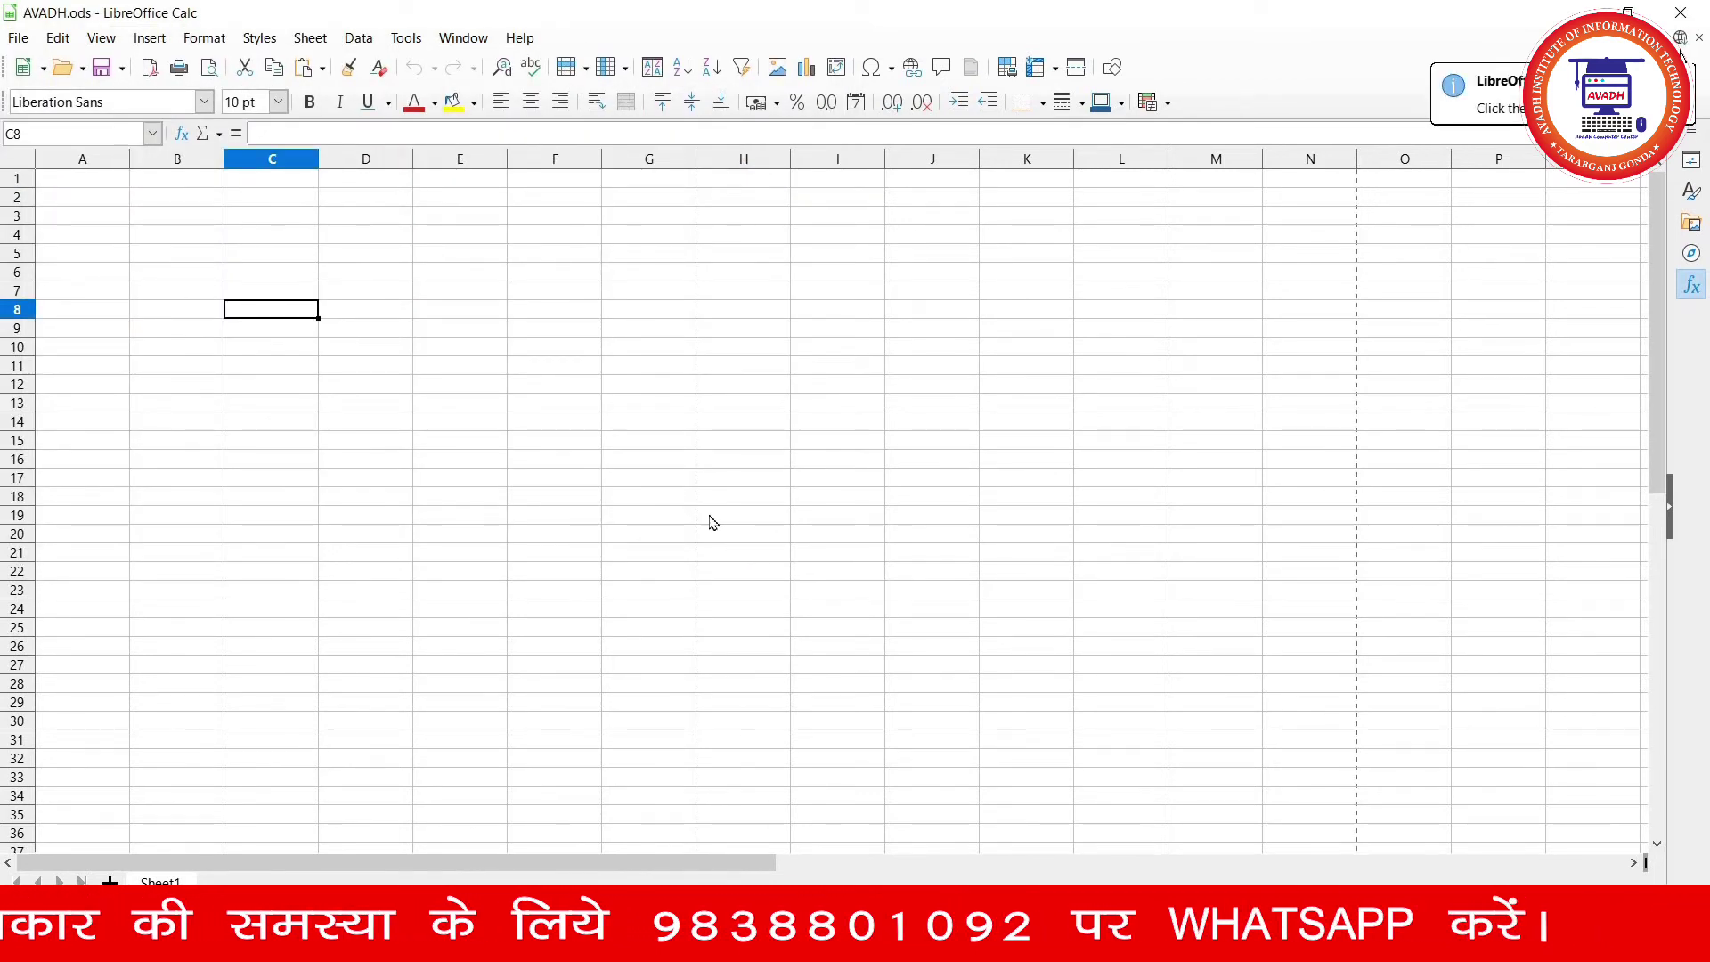
left_click(19, 40)
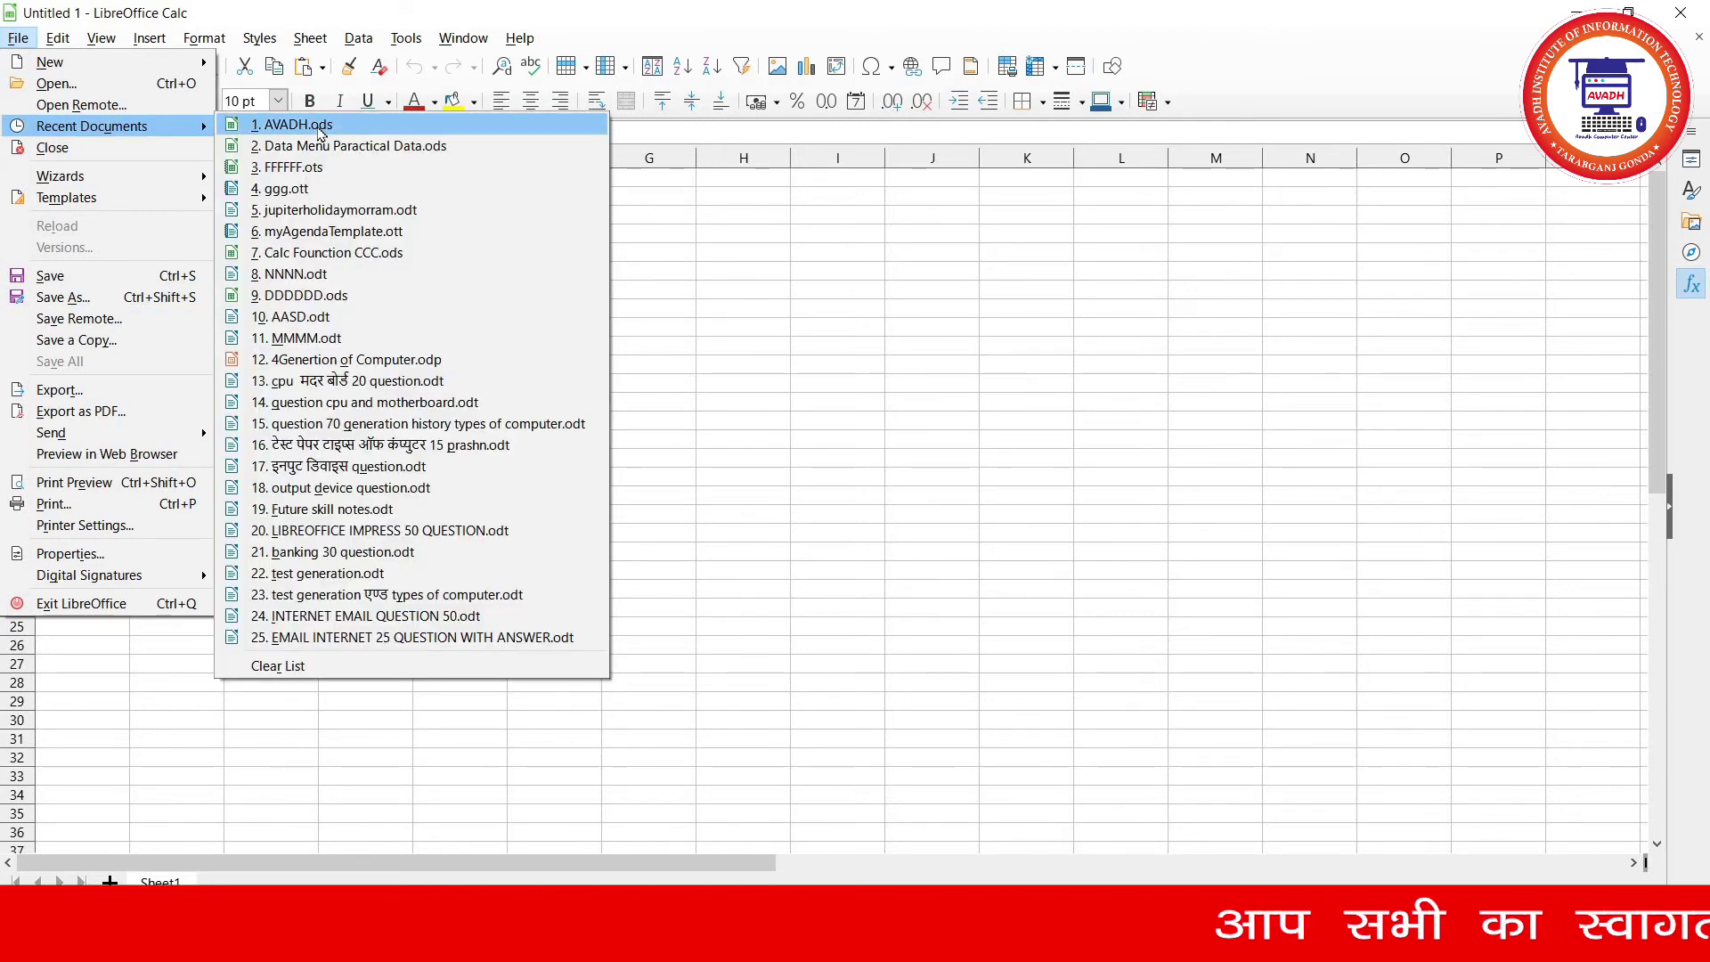
mouse_move(91, 126)
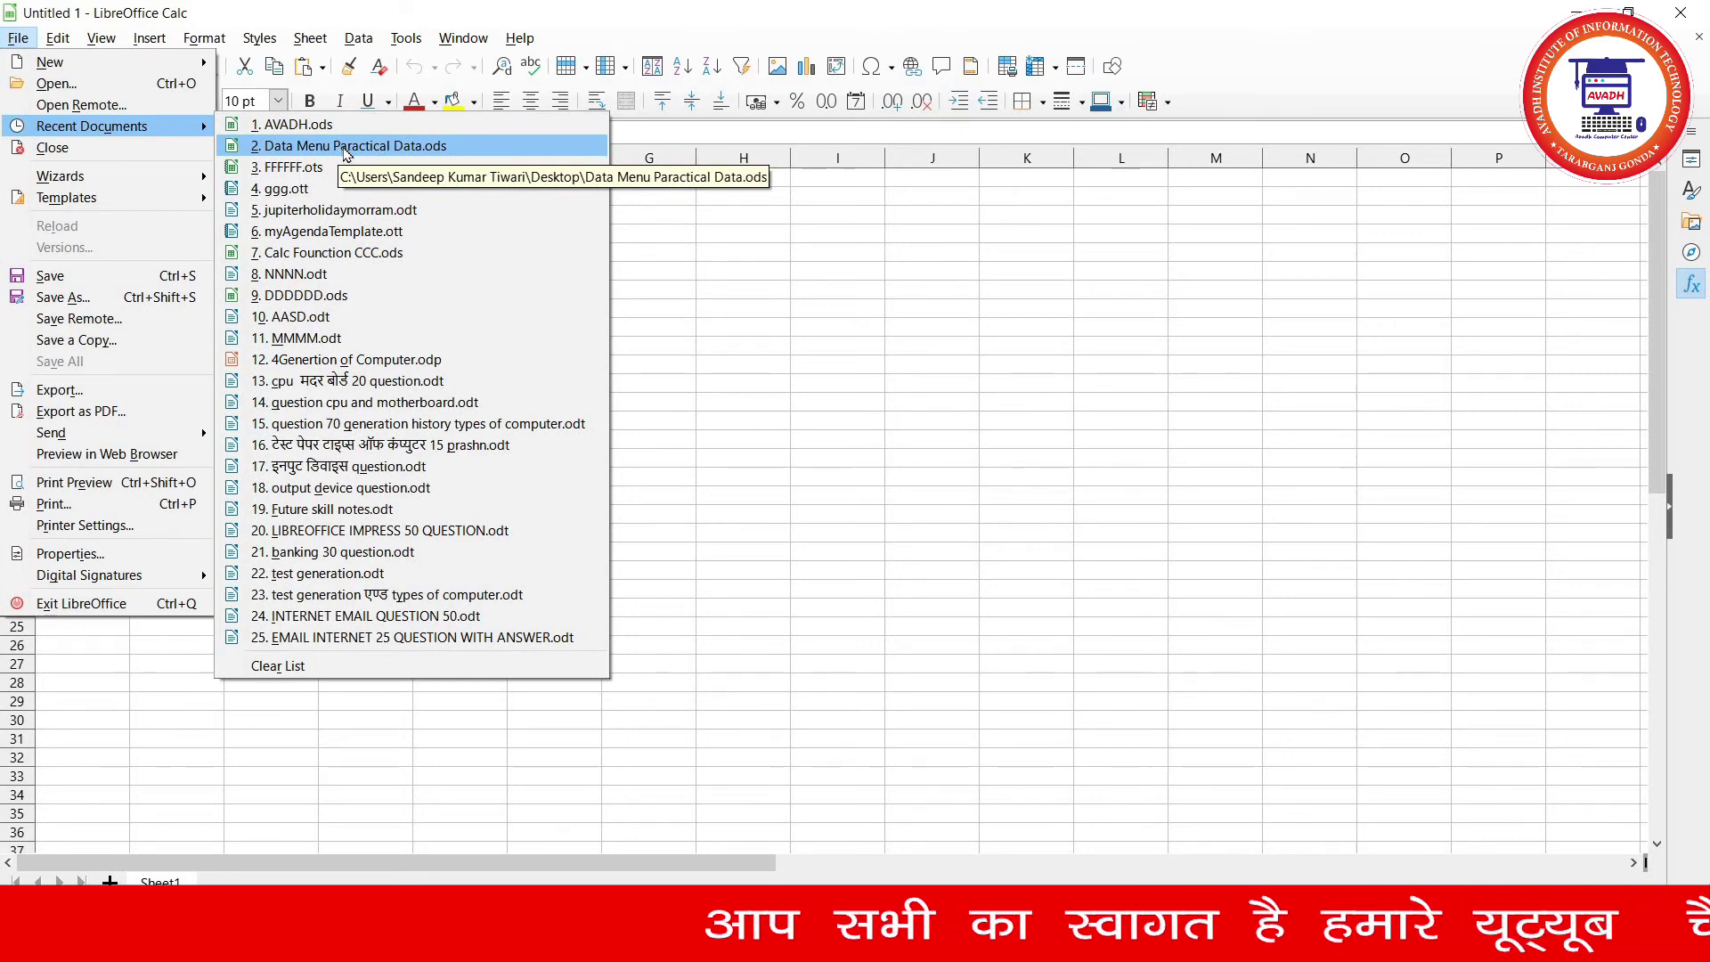
- Reopen Data Menu Paractical Data.ods from the Recent Documents list
left_click(345, 148)
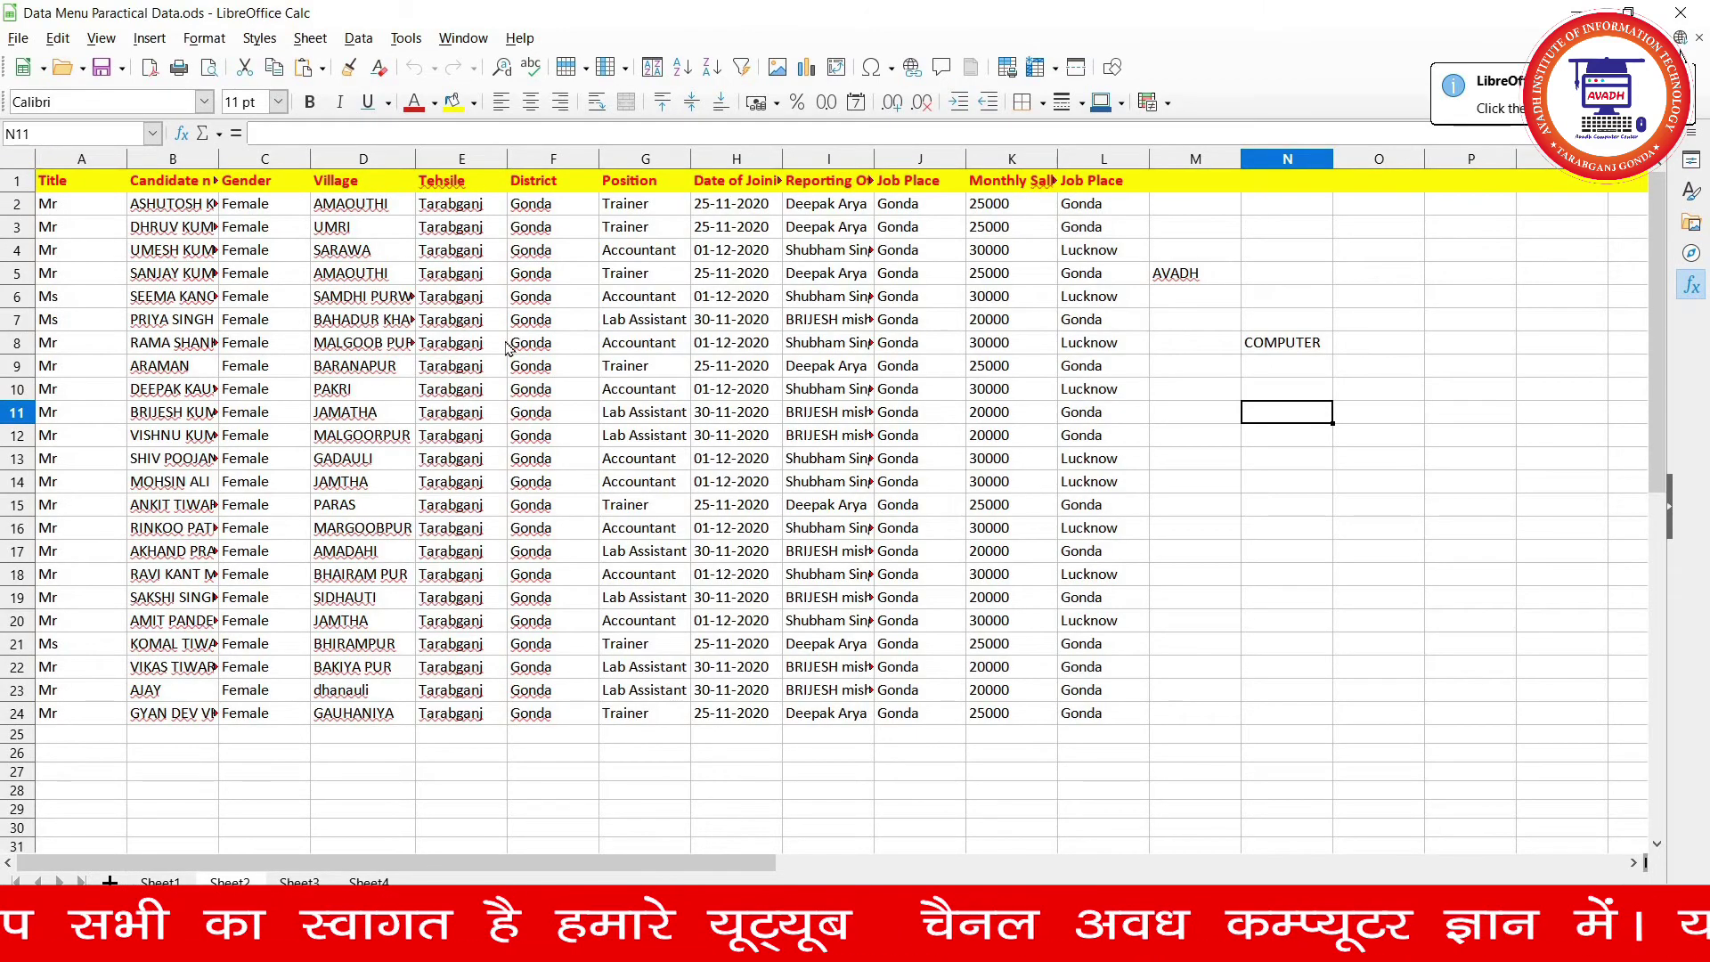
- Cancel the Save As dialog and save Data Menu Paractical Data.ods under its current name
left_click(19, 39)
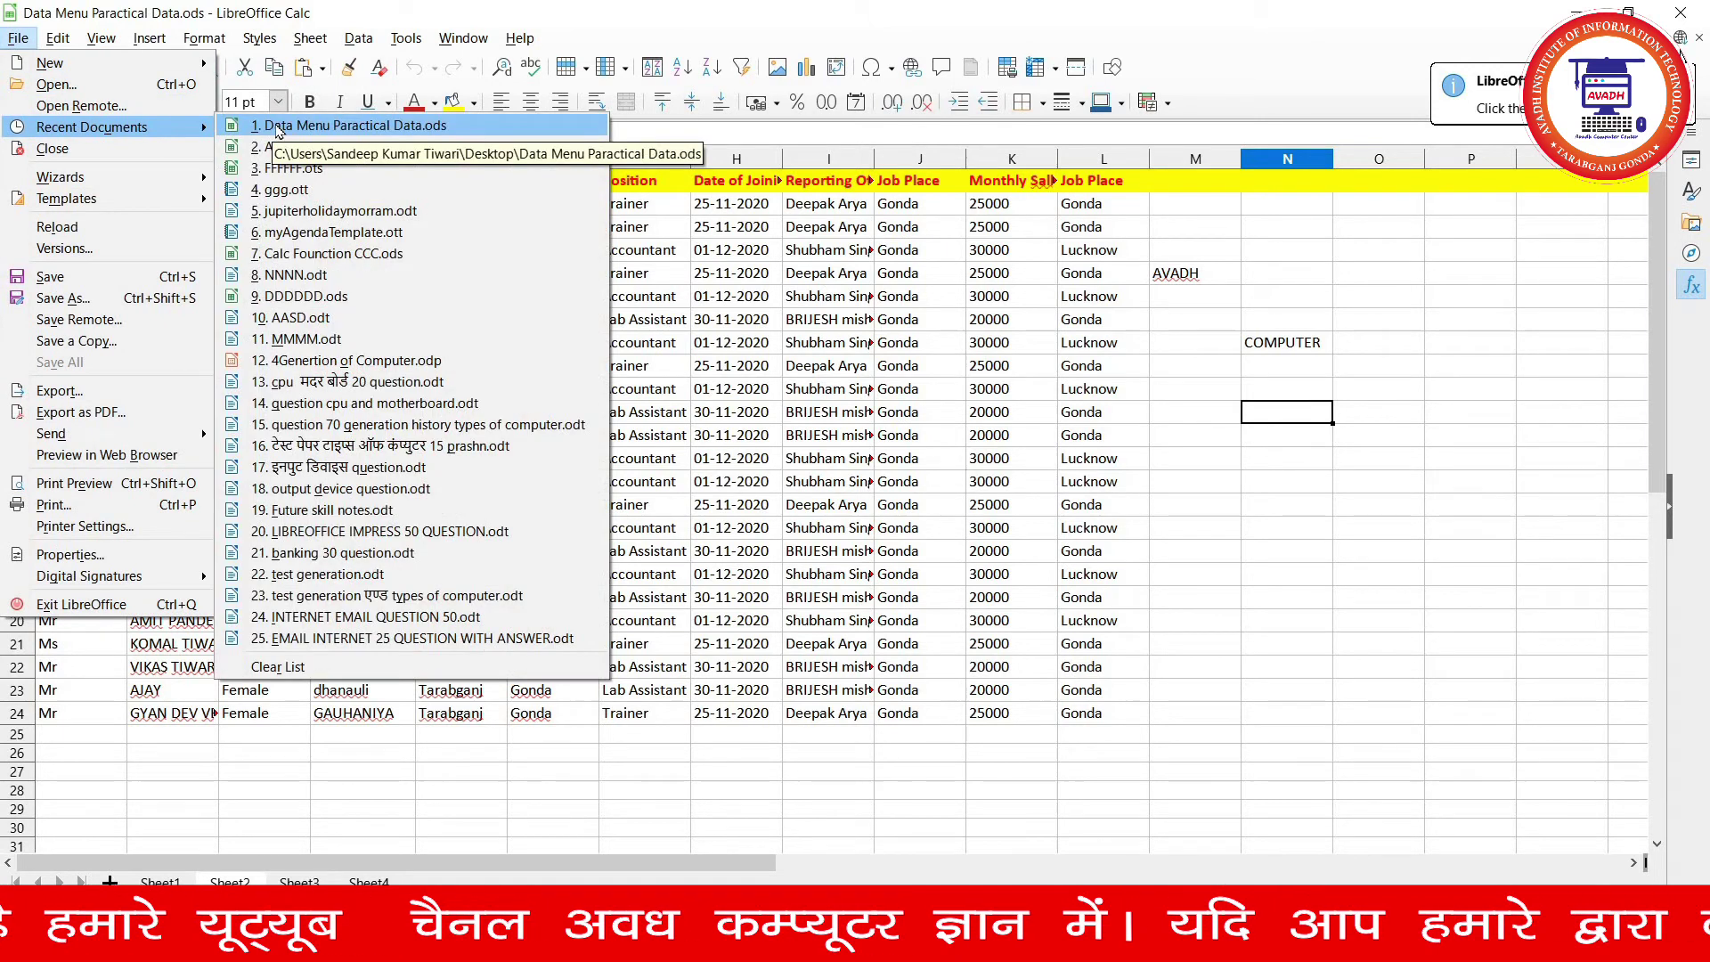
mouse_move(91, 127)
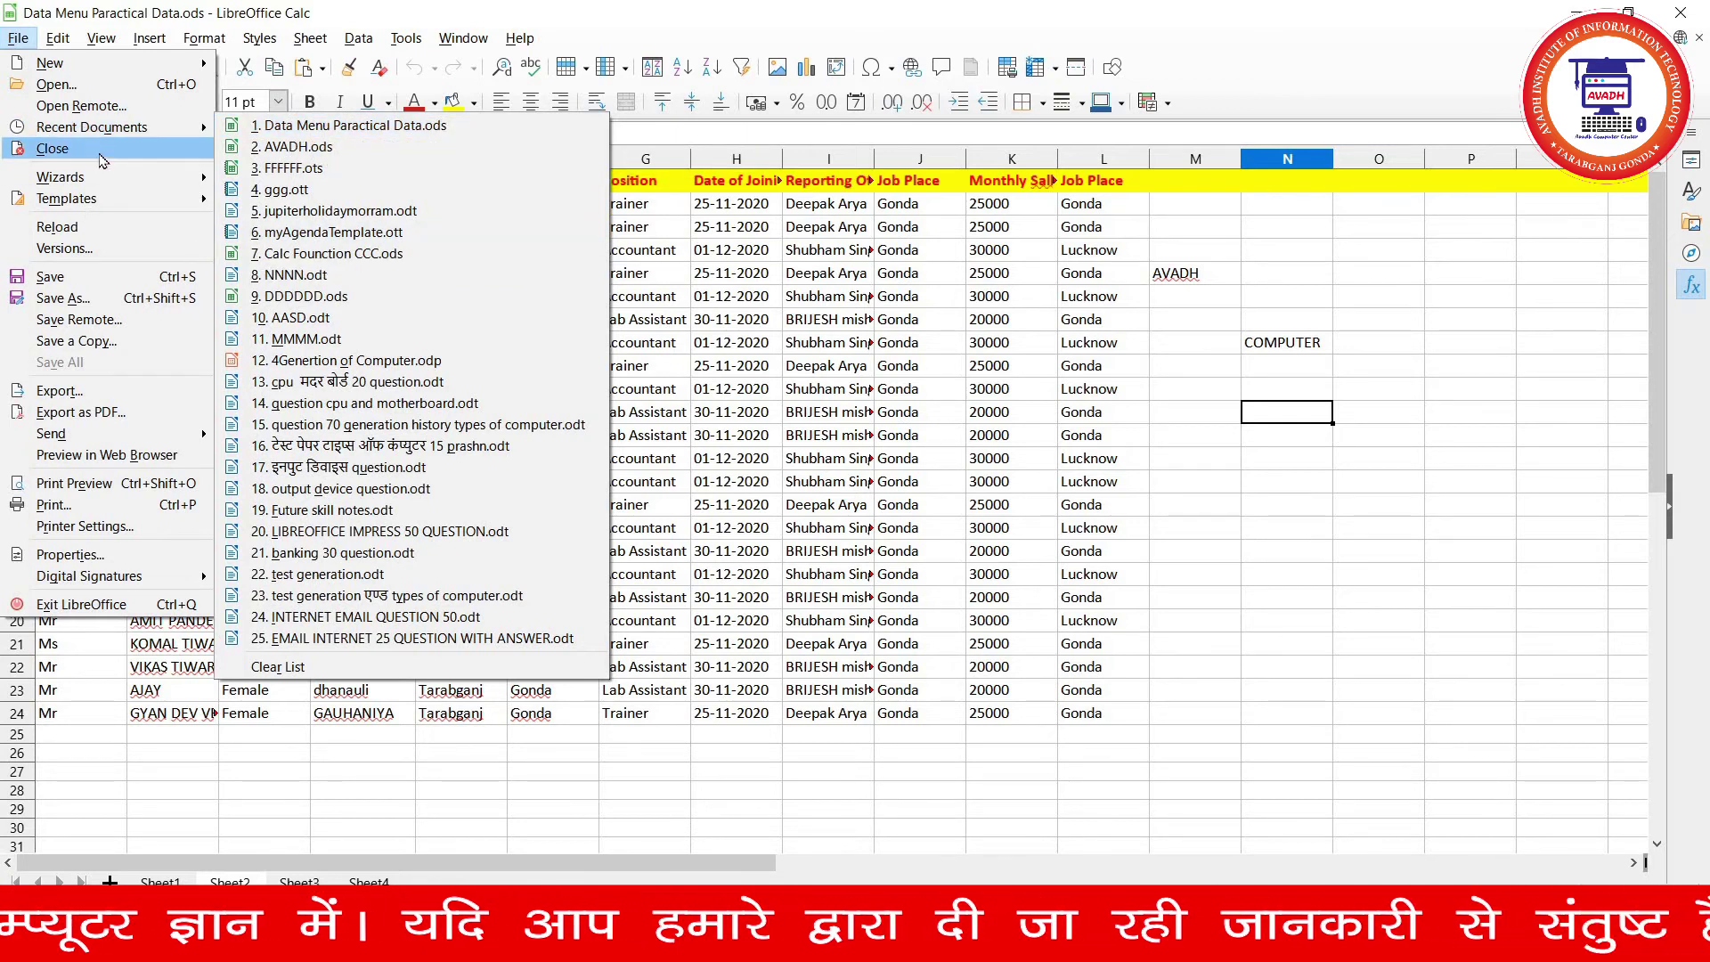
left_click(62, 298)
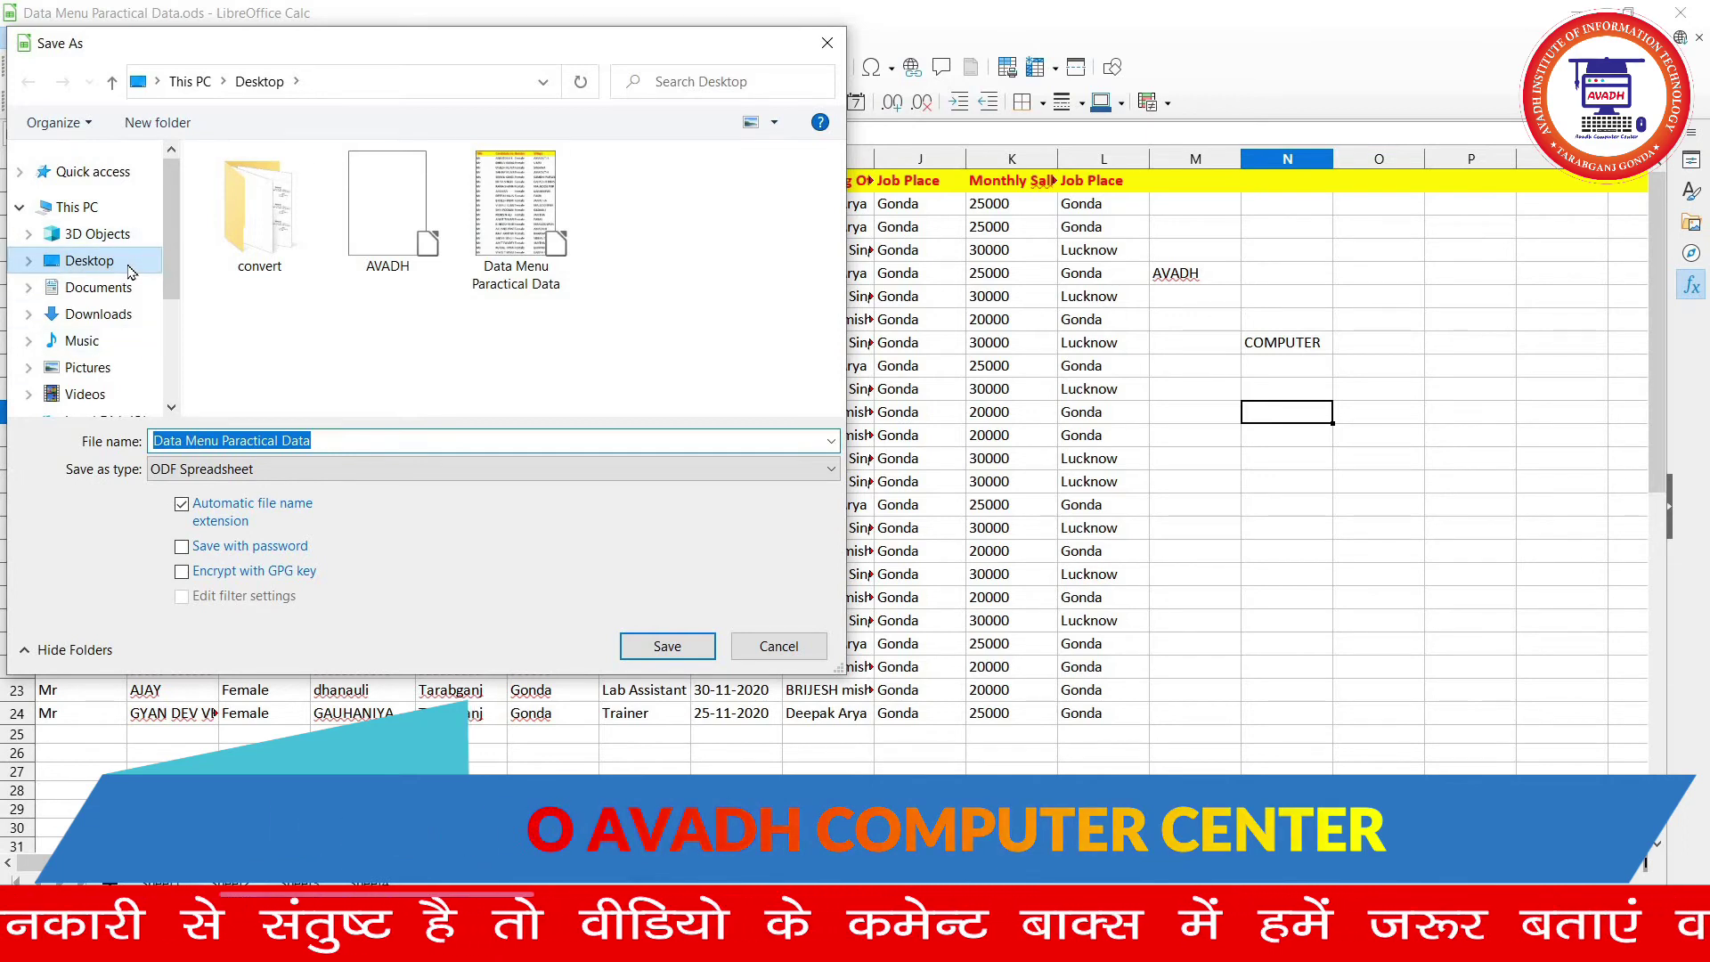
mouse_move(88, 260)
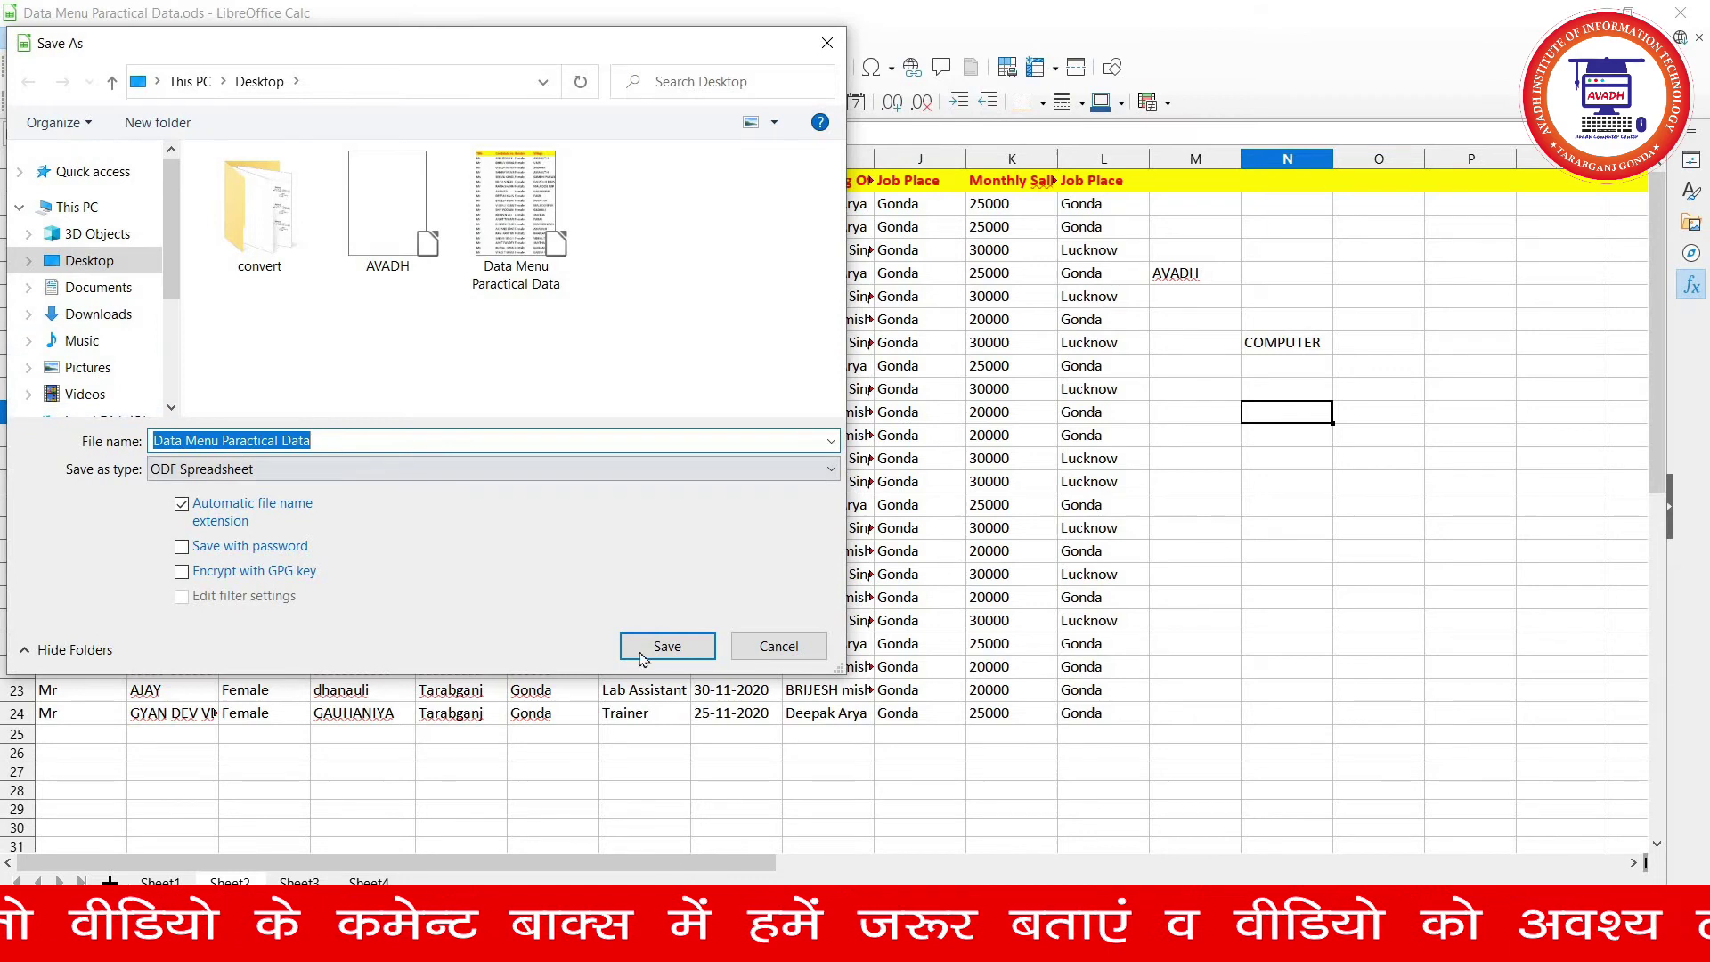
left_click(771, 650)
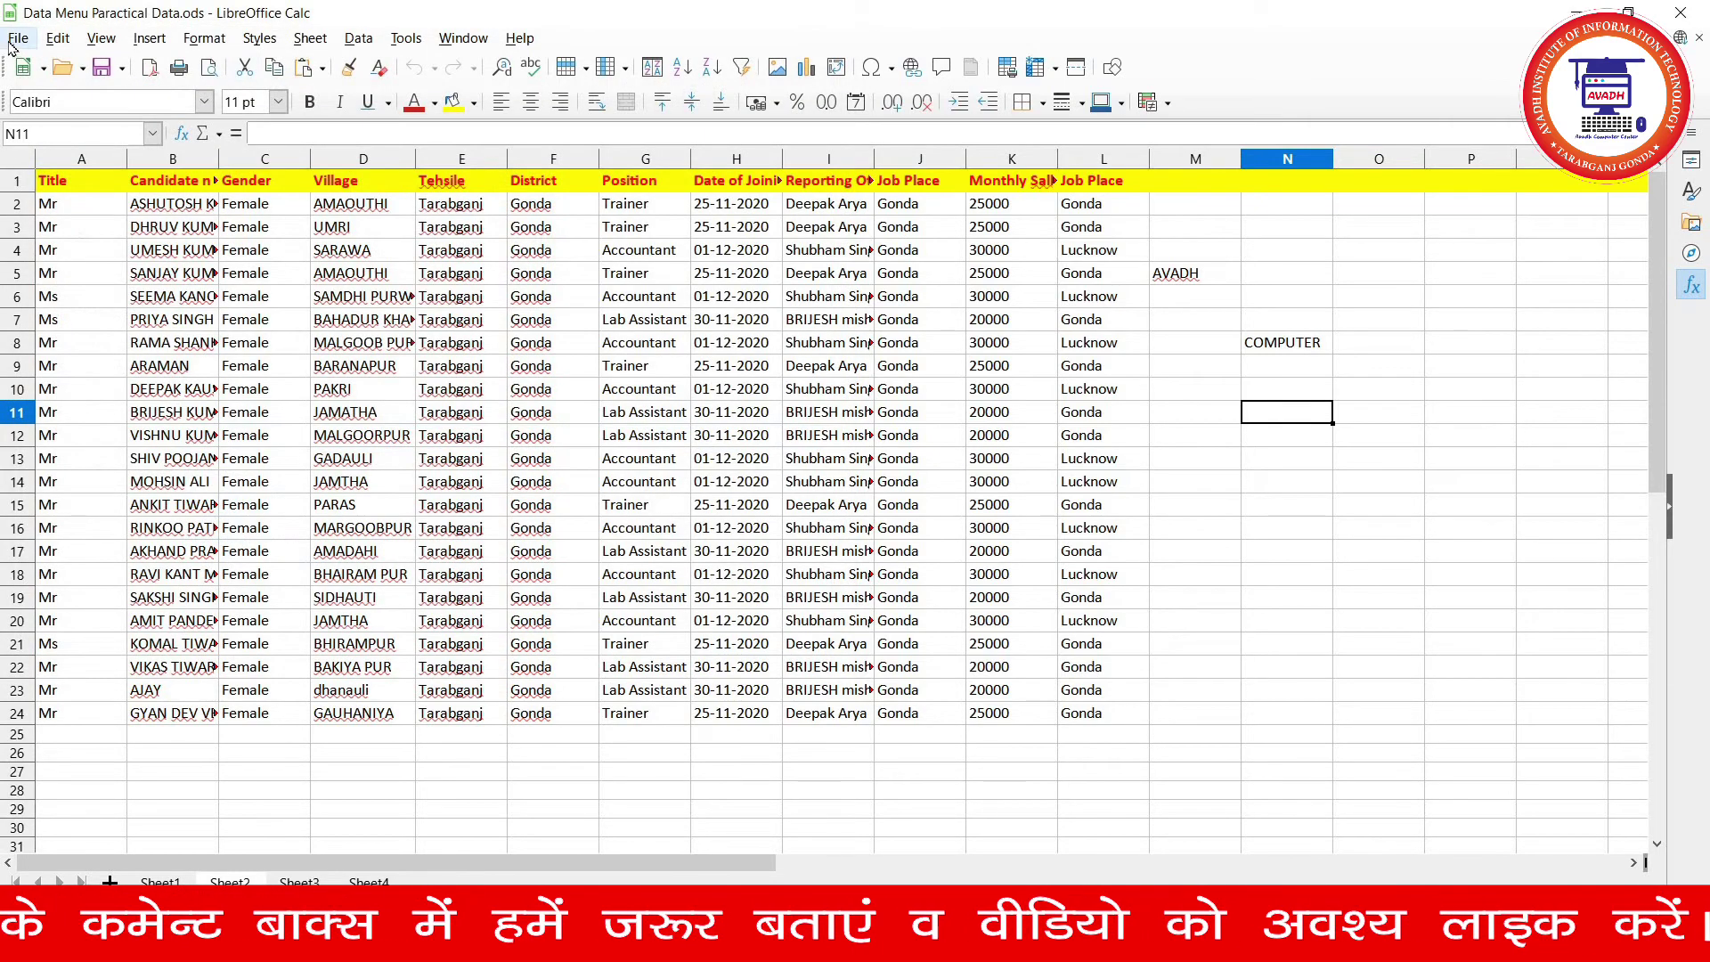
left_click(18, 38)
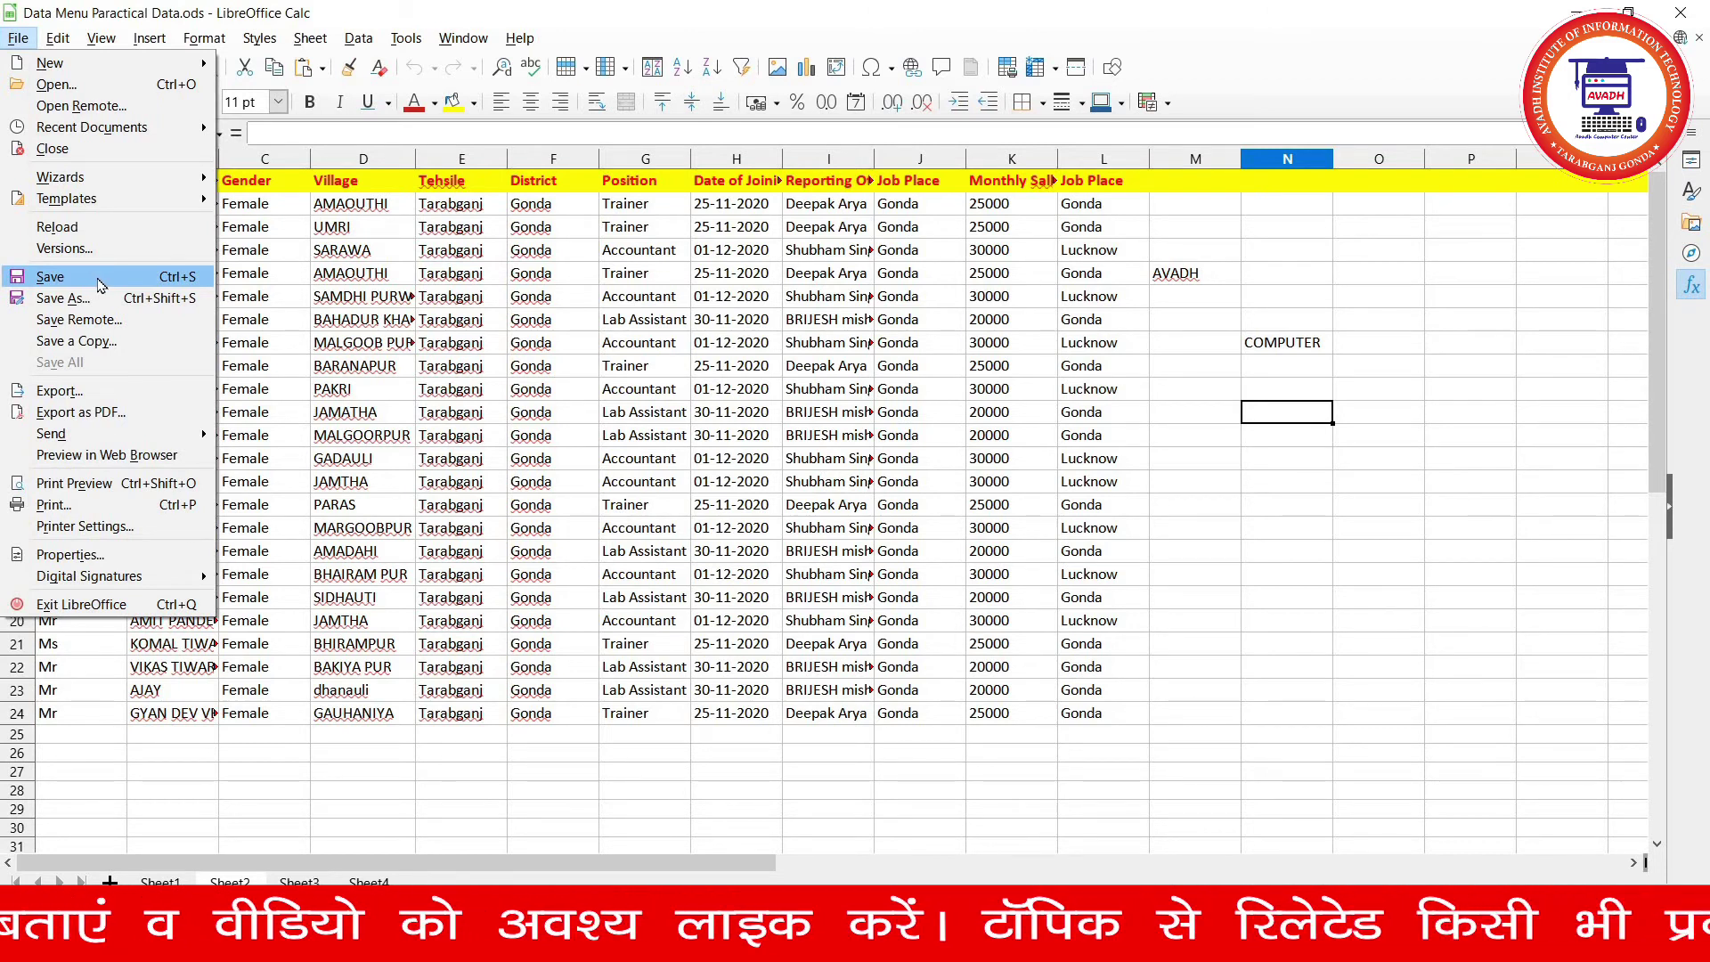
left_click(50, 276)
left_click(101, 285)
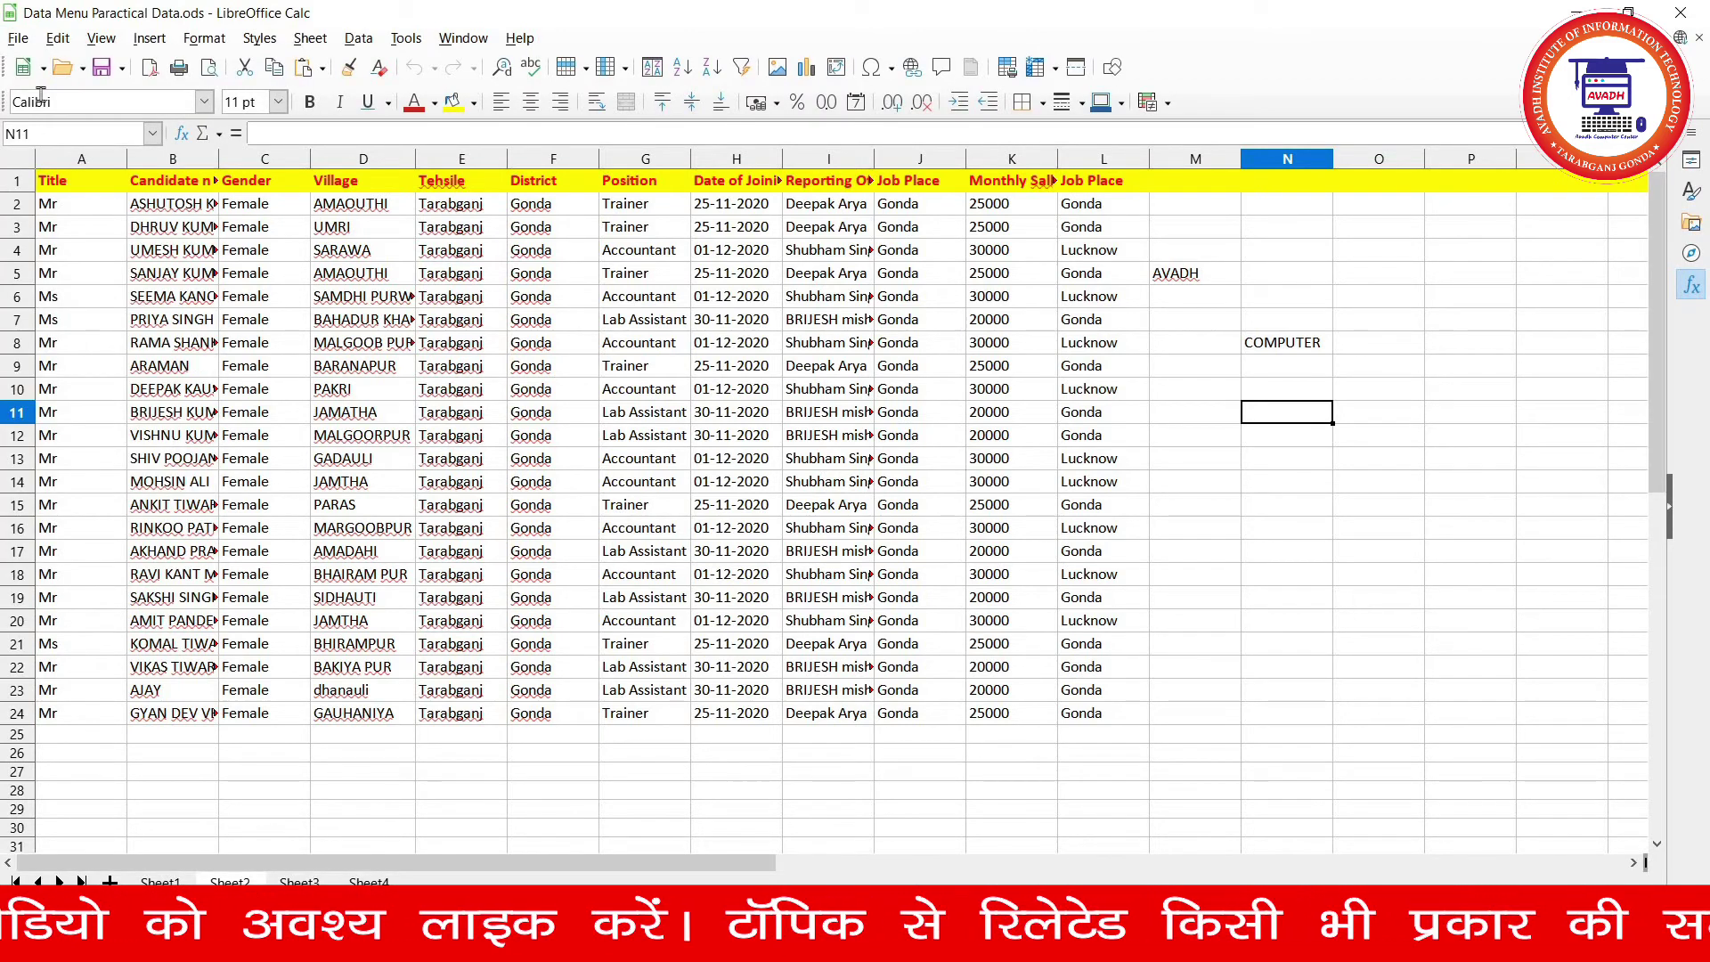
left_click(17, 42)
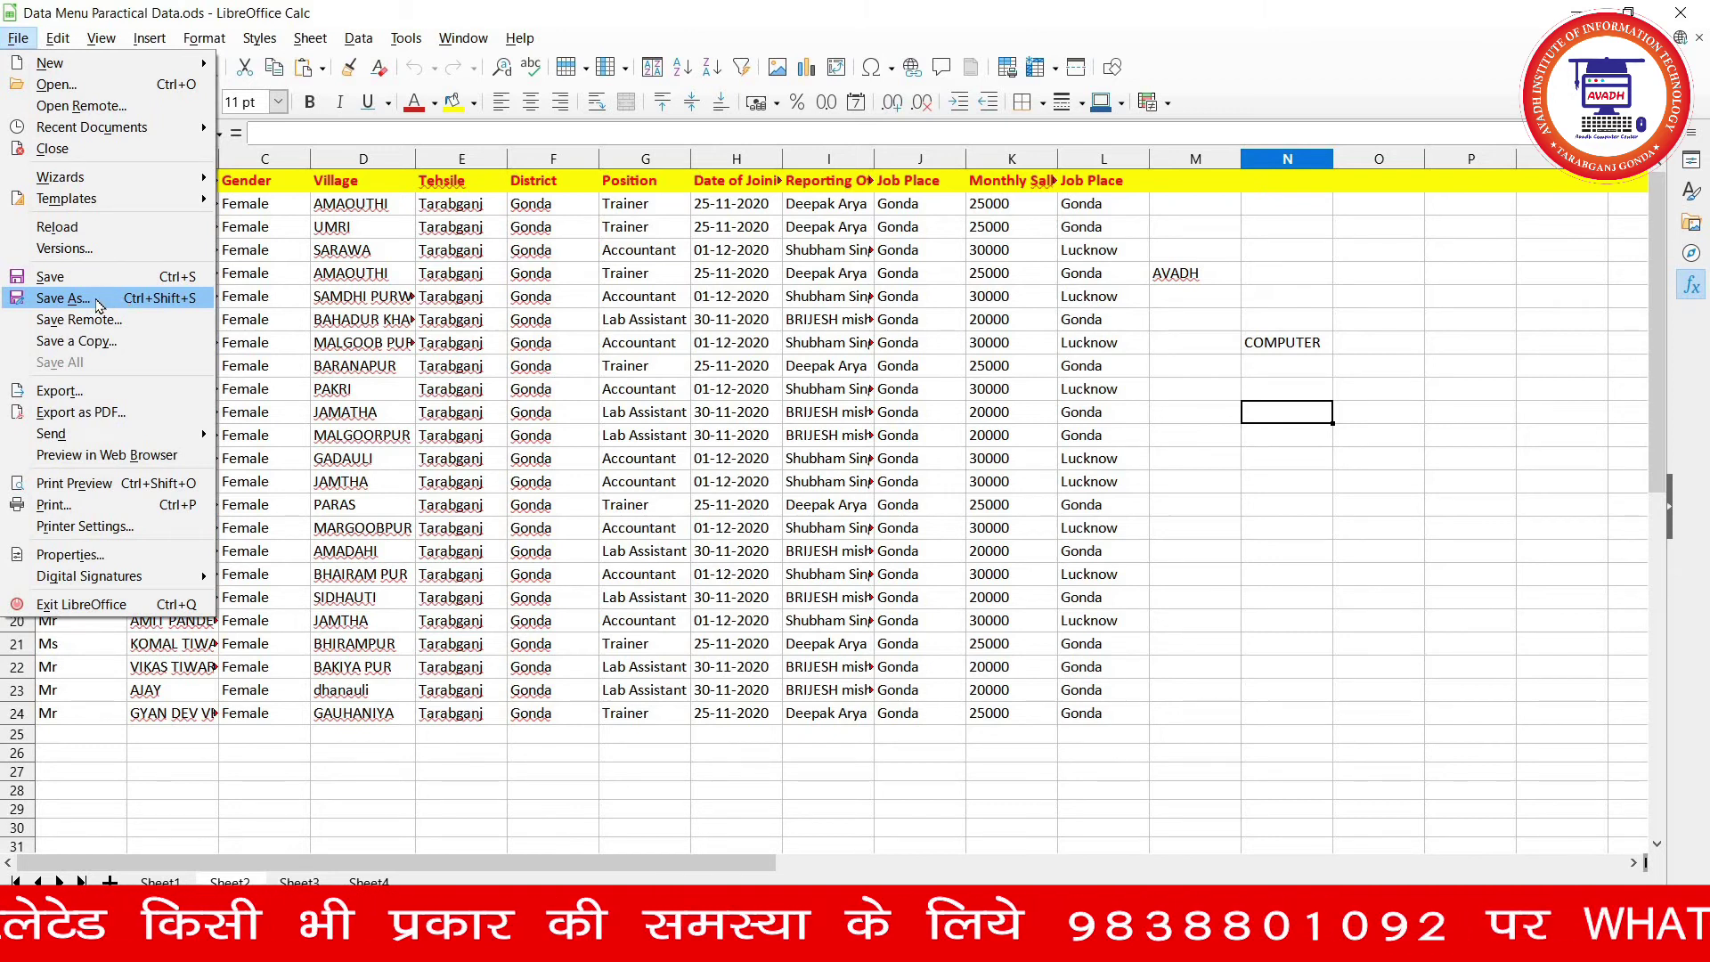
left_click(98, 301)
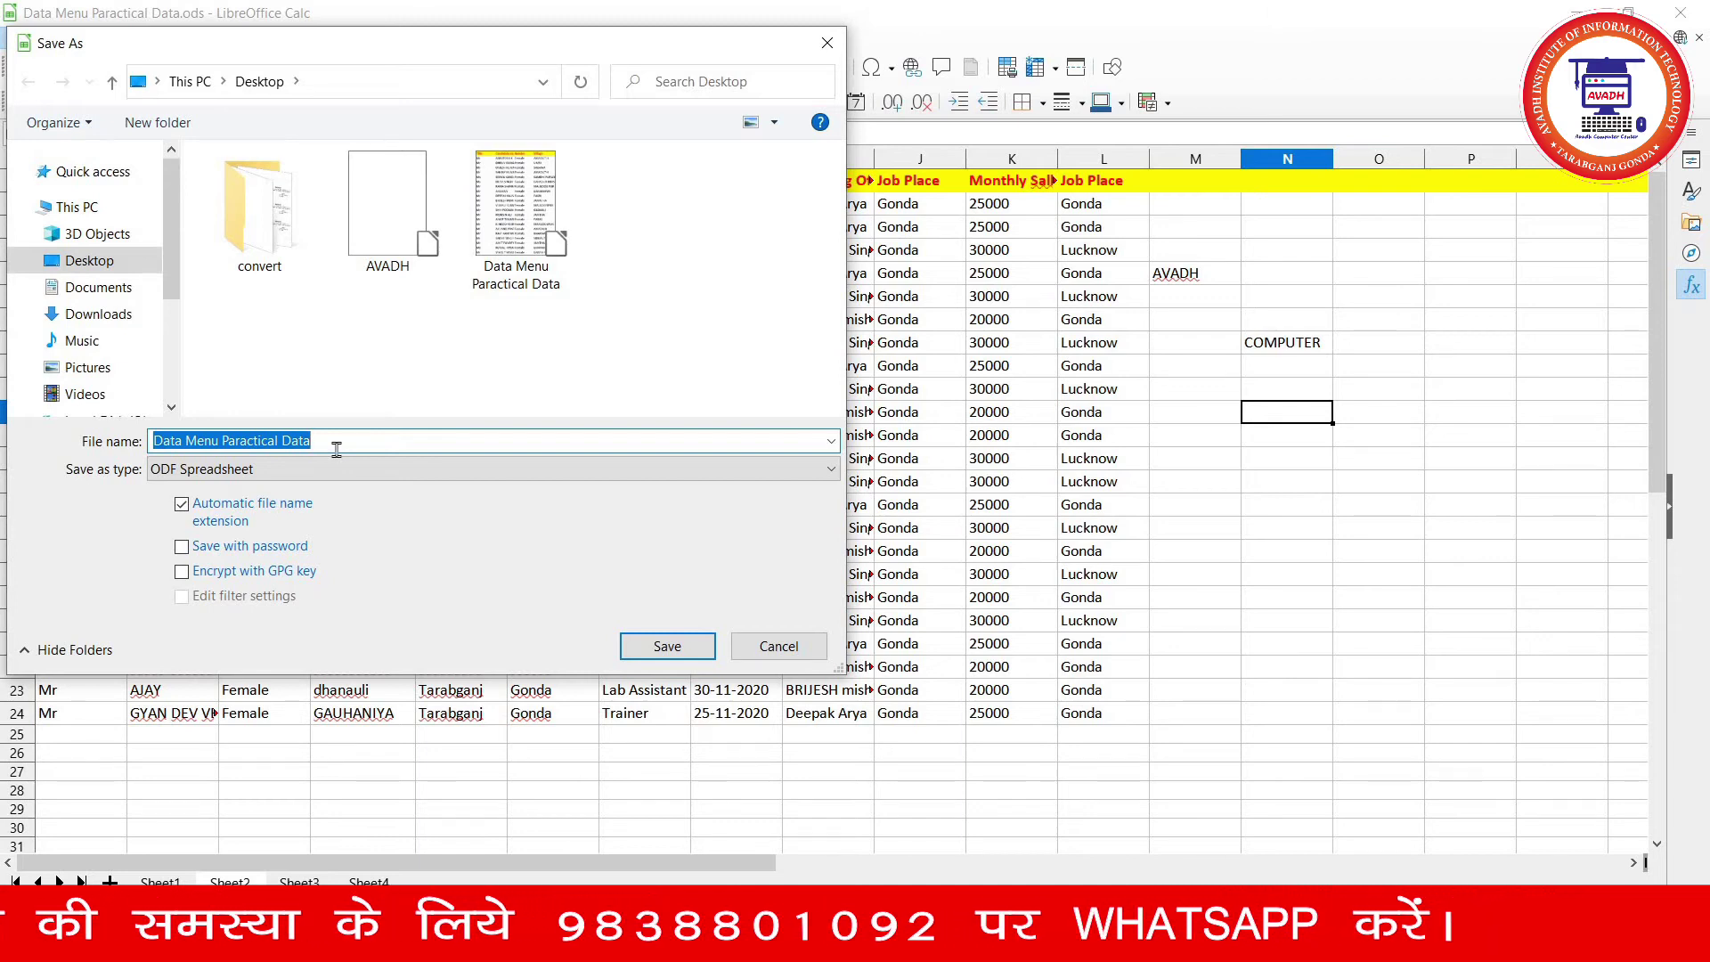
double_click(249, 440)
key("BackSpace")
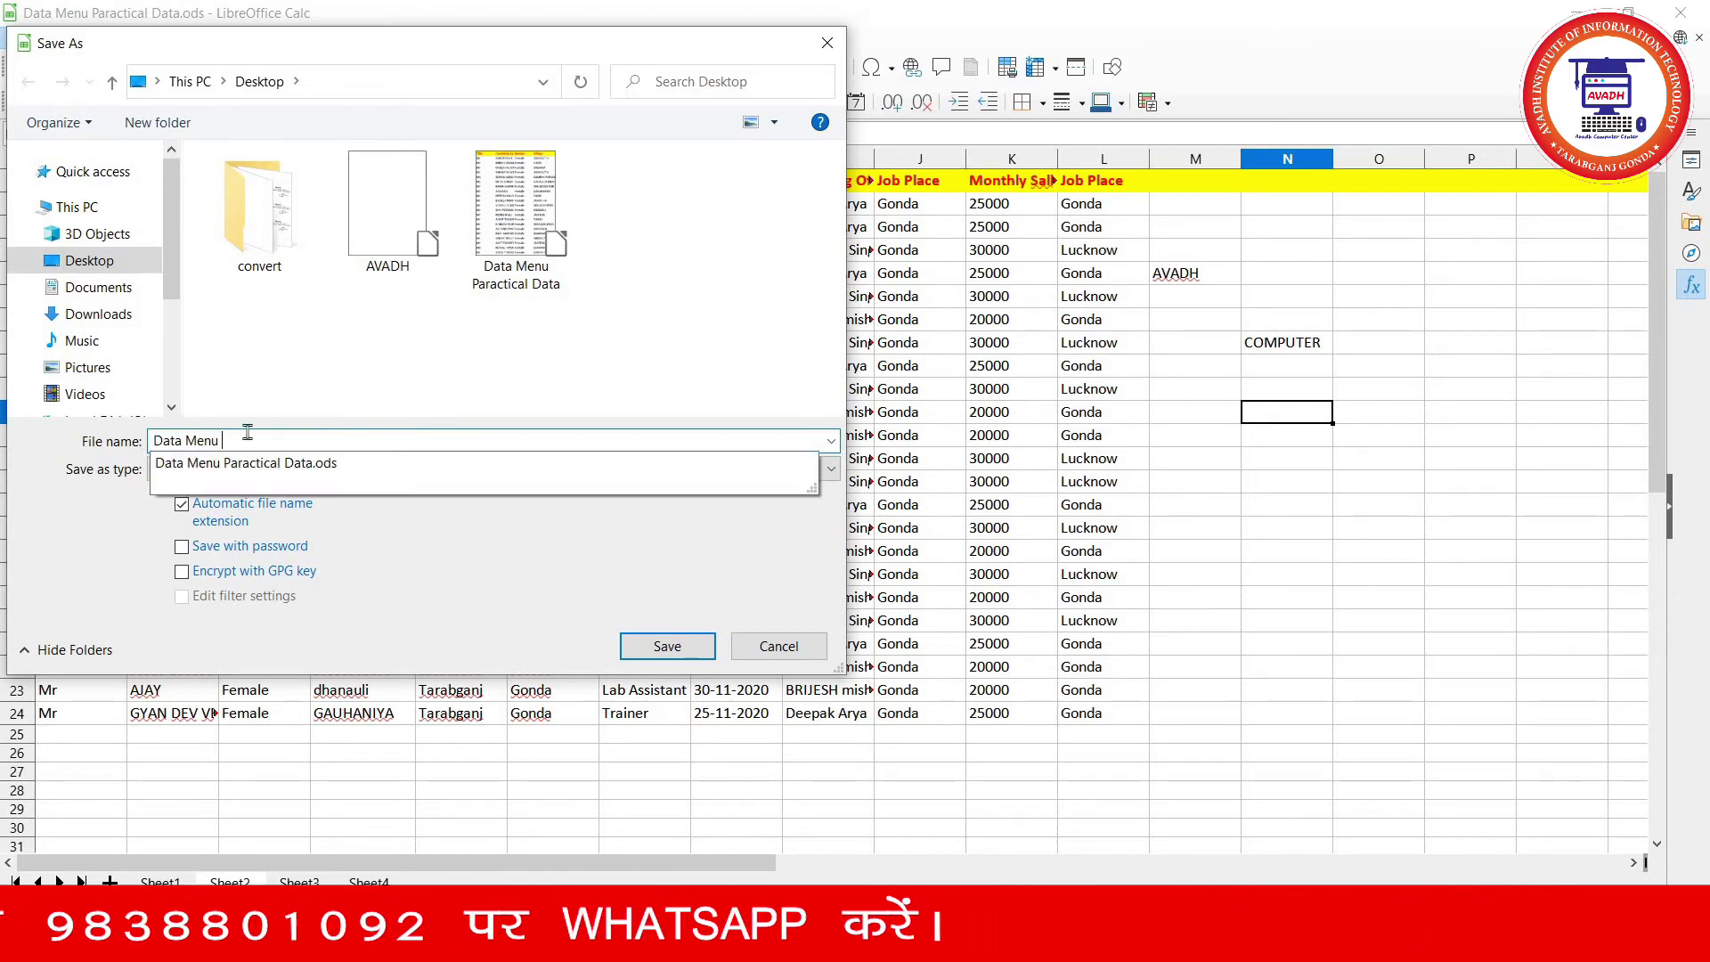
left_click(479, 402)
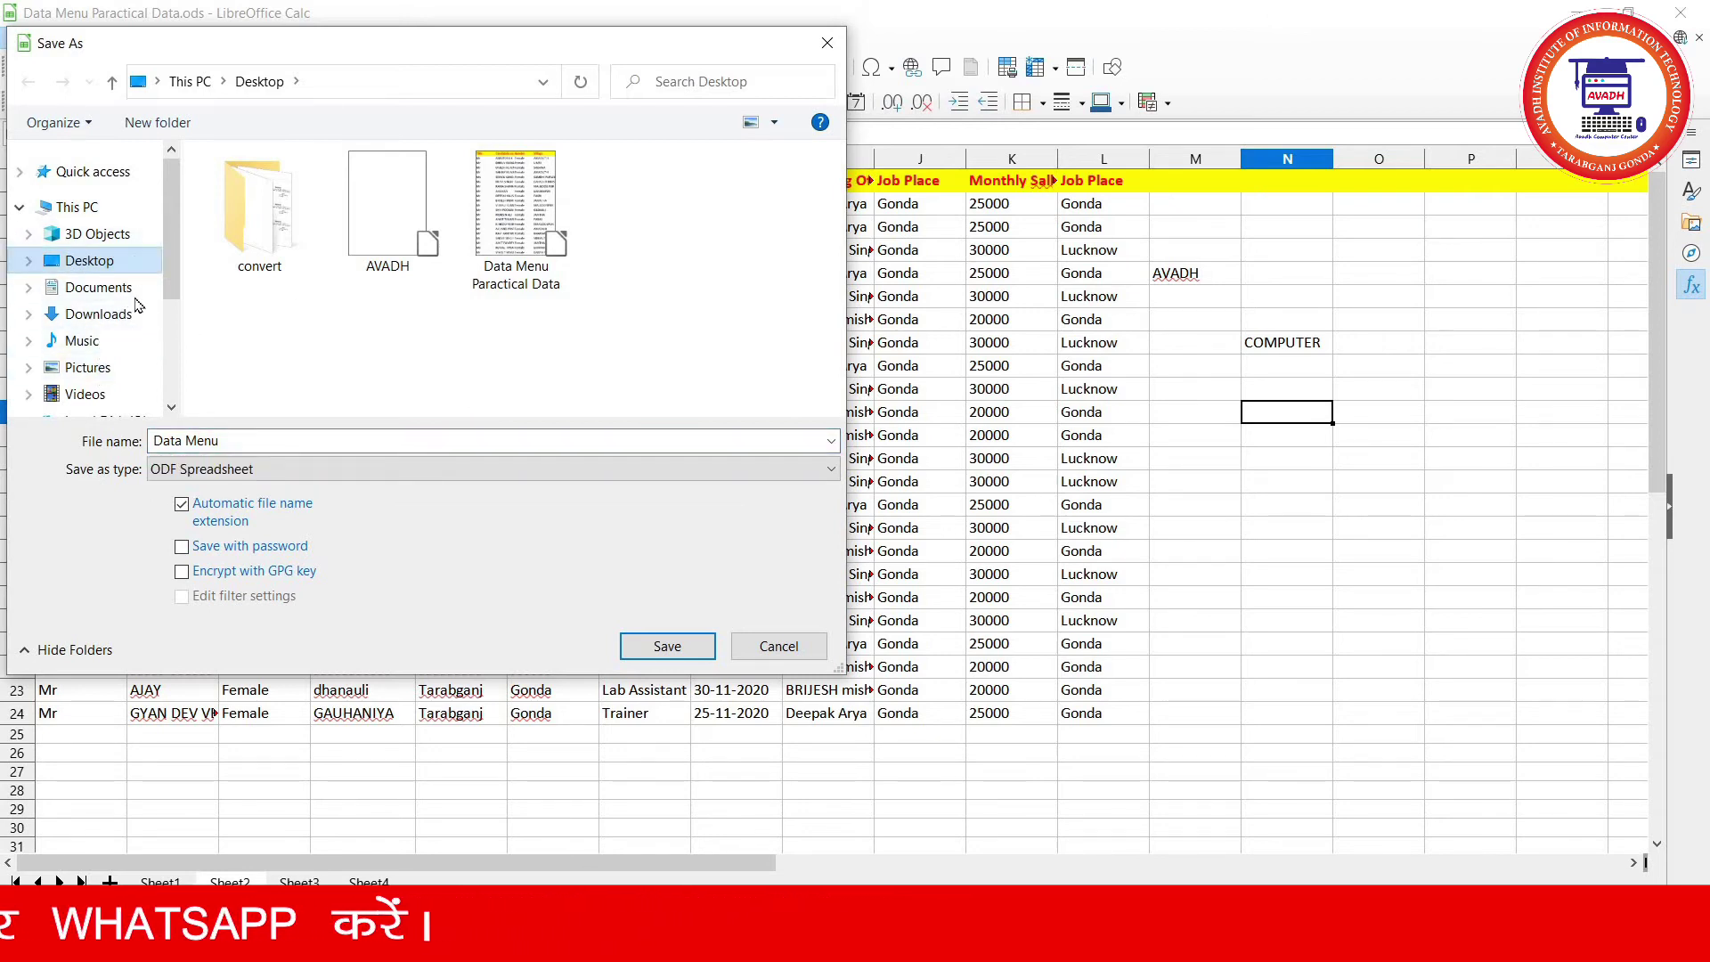
left_click_drag(175, 270, 177, 321)
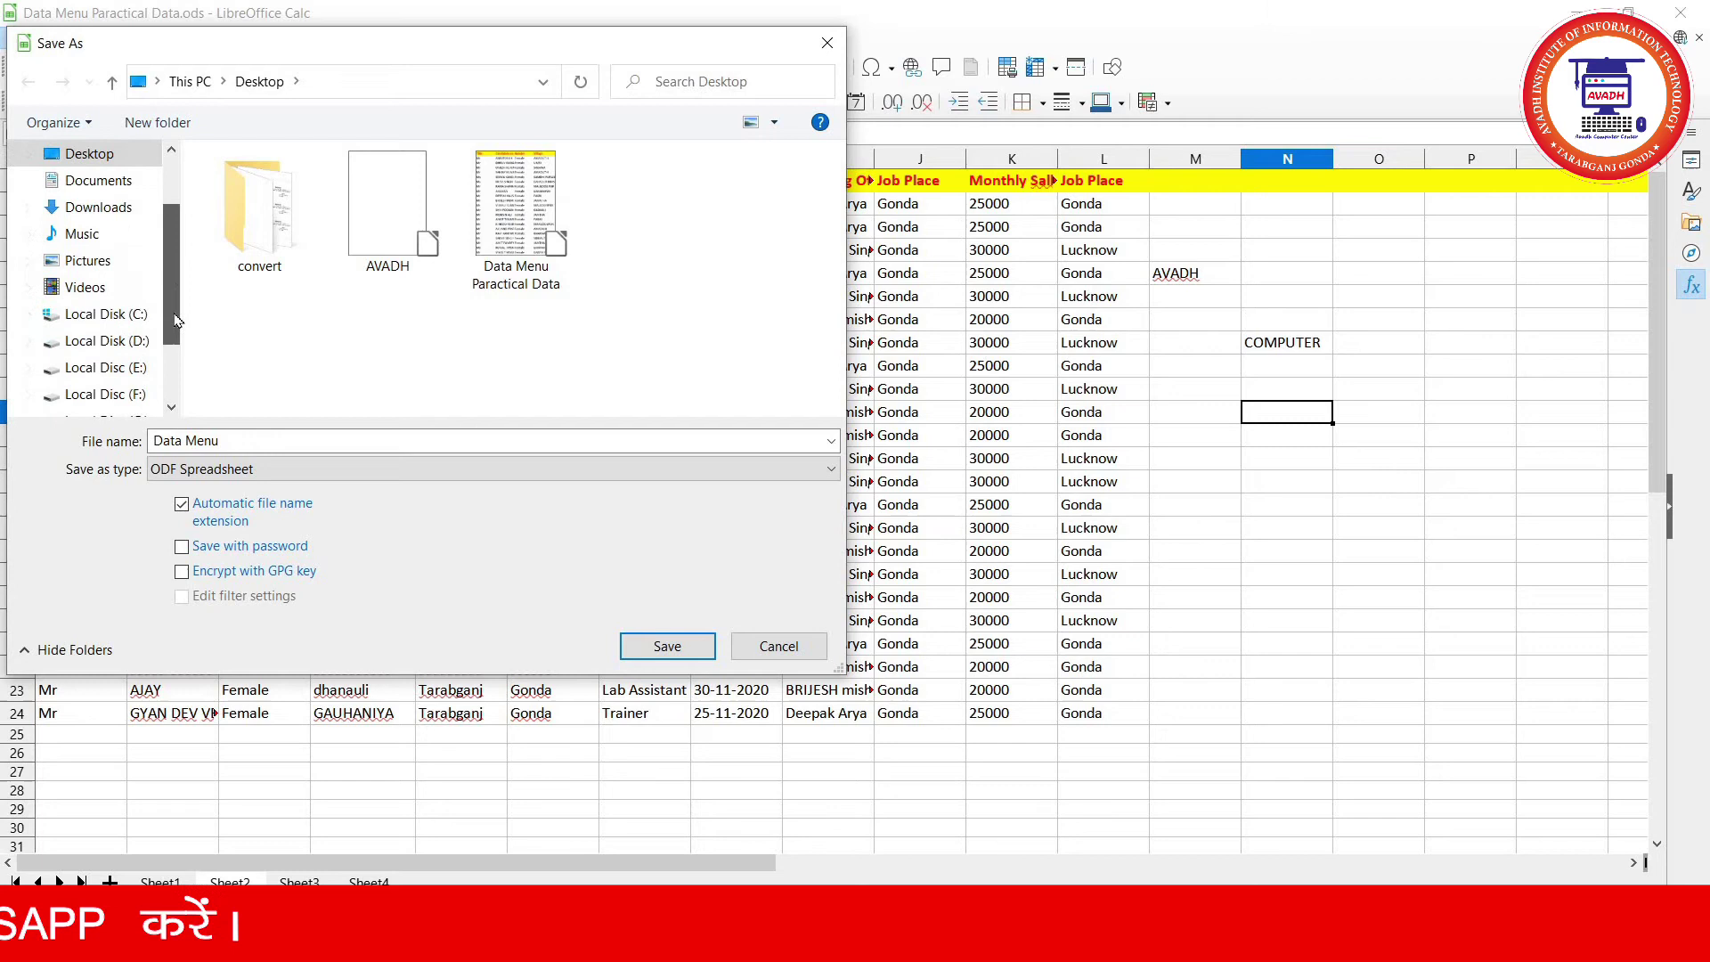
left_click(136, 343)
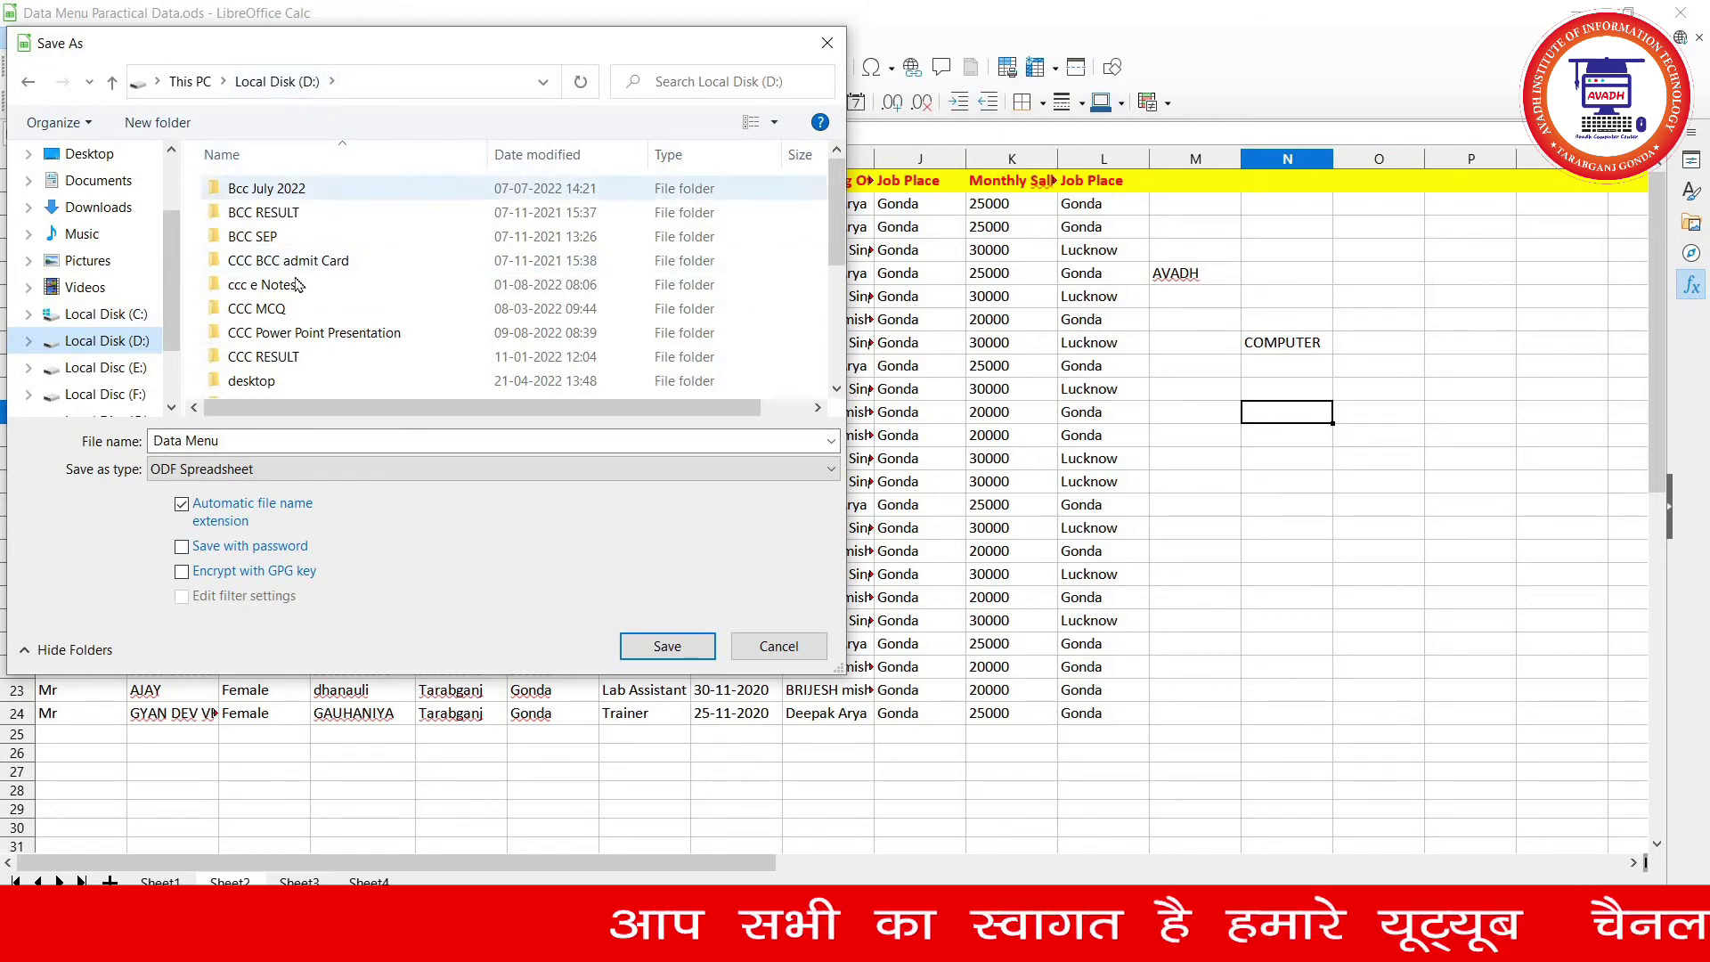
scroll(282, 294, "down", 1)
scroll(281, 300, "down", 2)
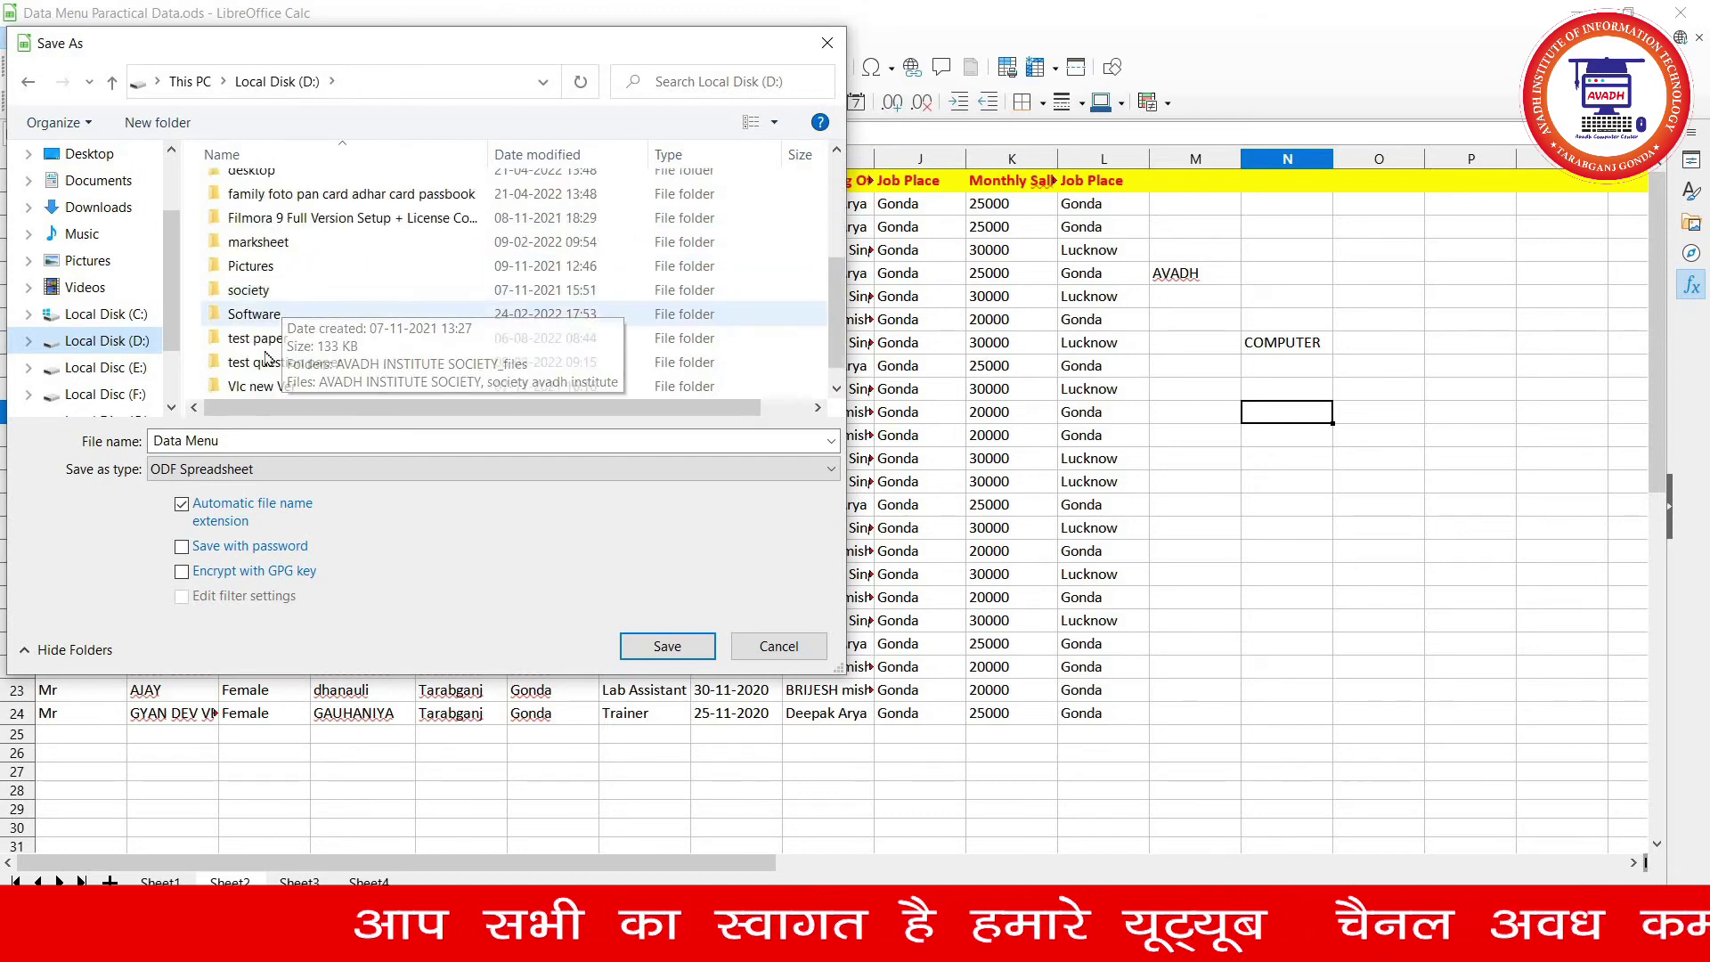
double_click(284, 387)
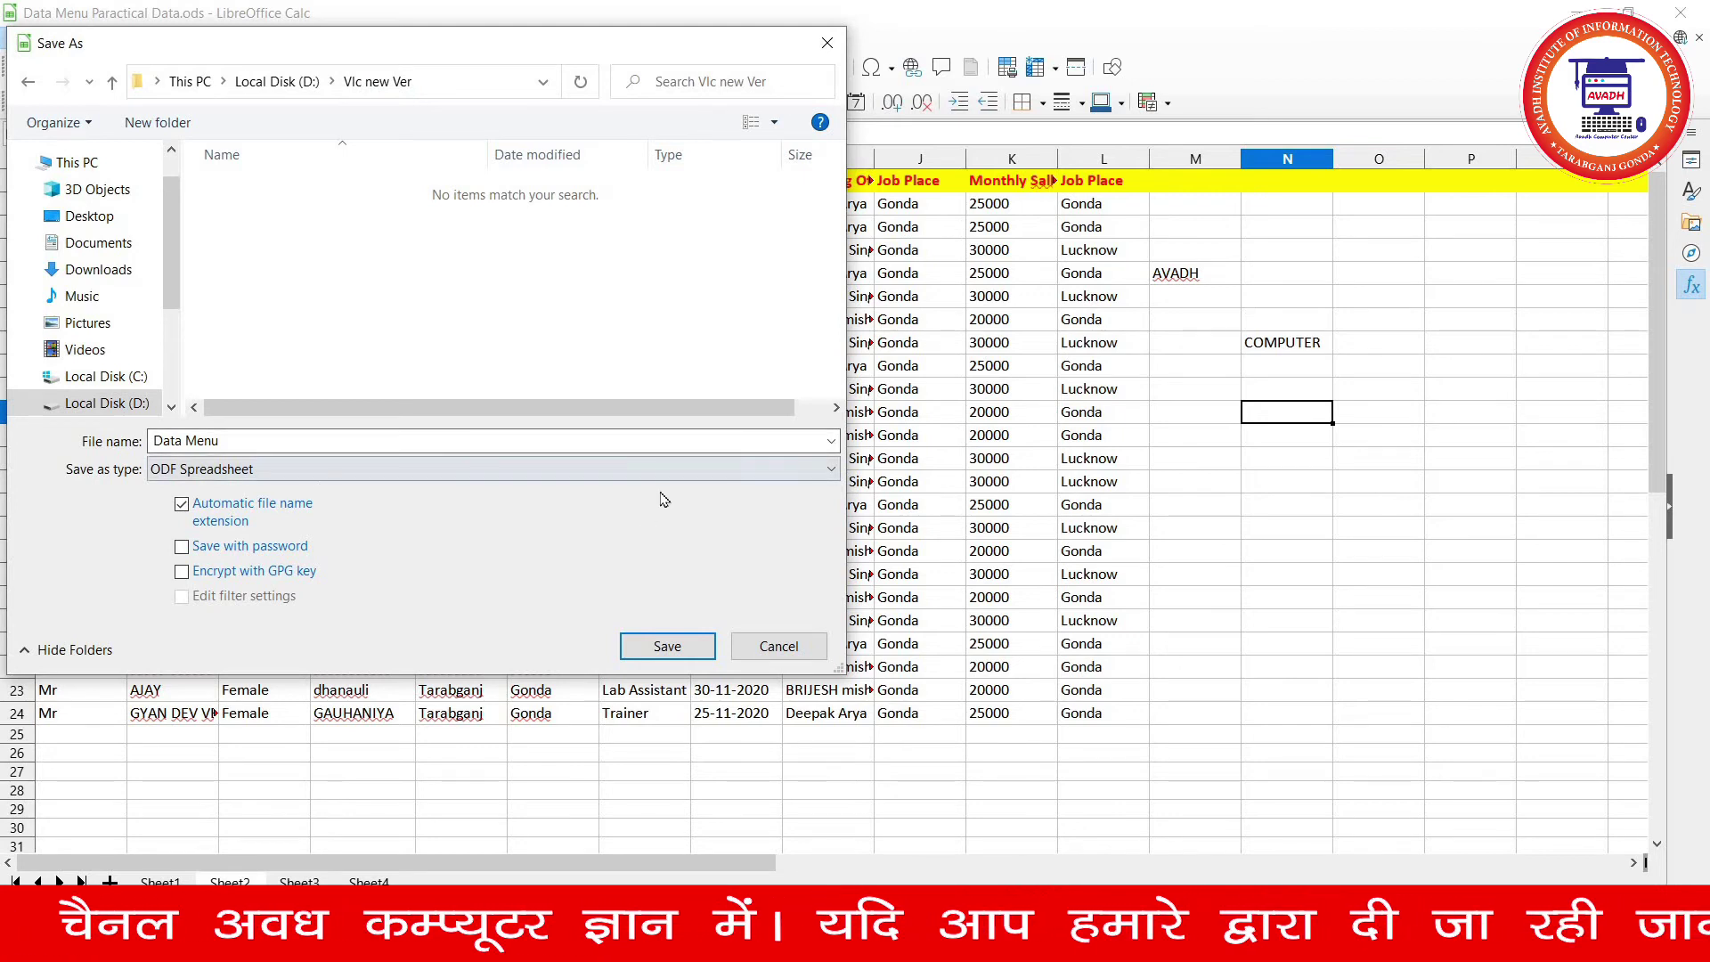
left_click(792, 654)
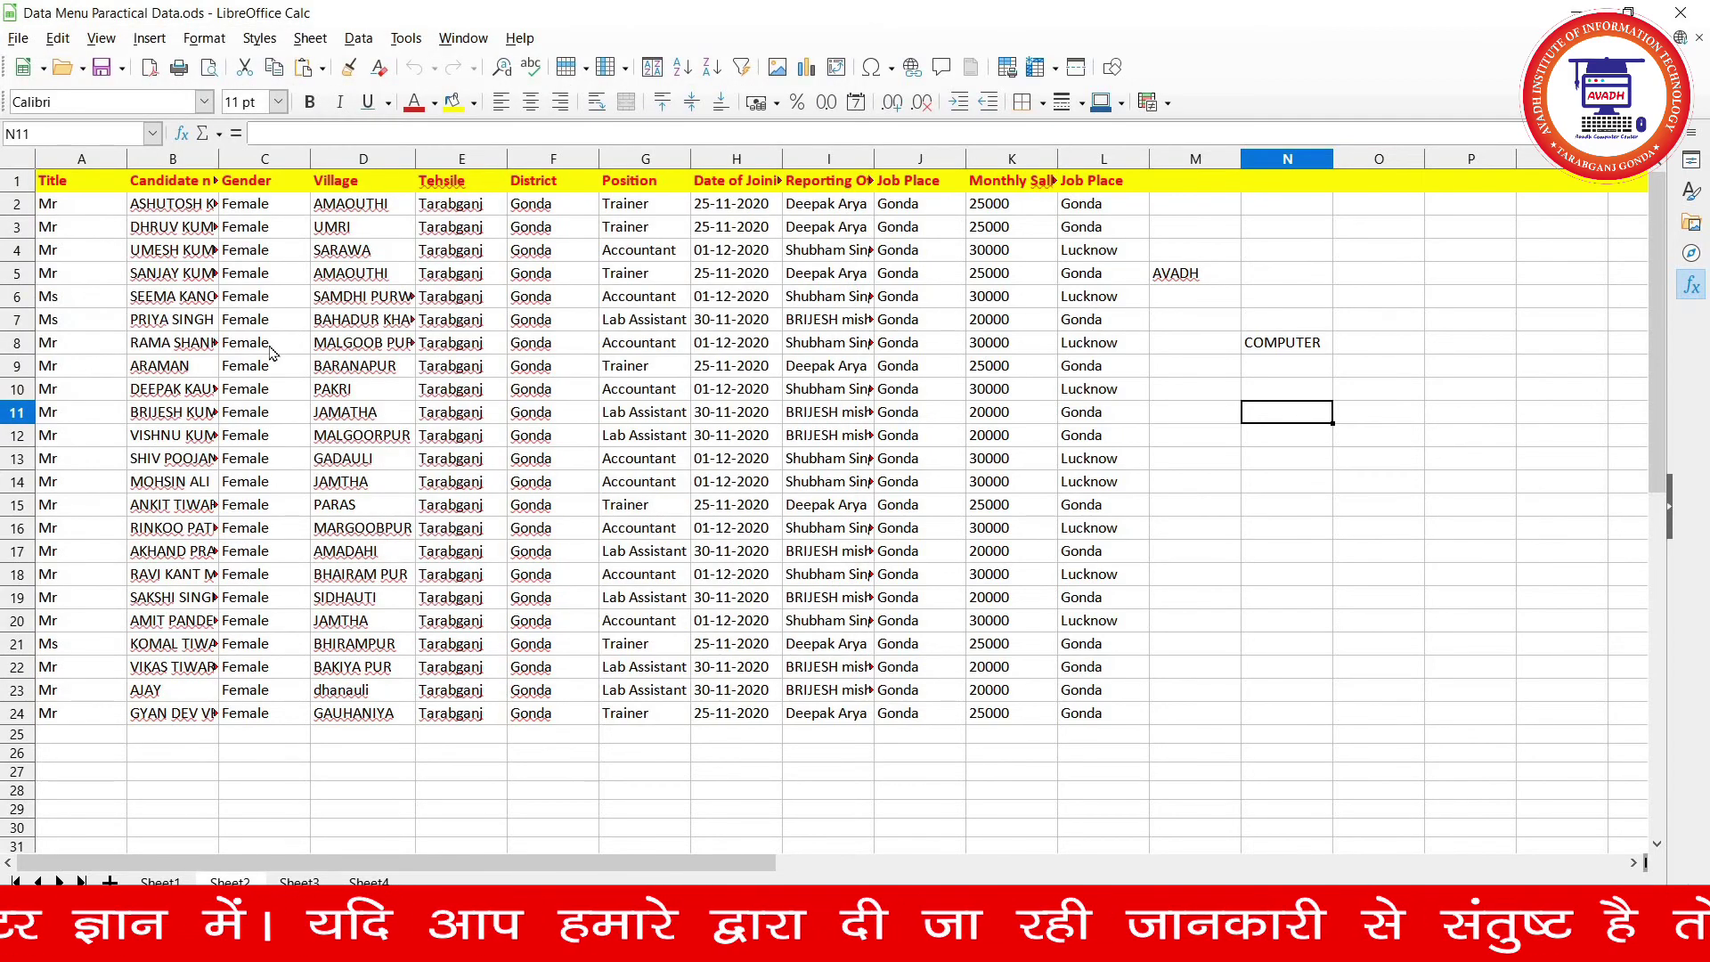
left_click(19, 39)
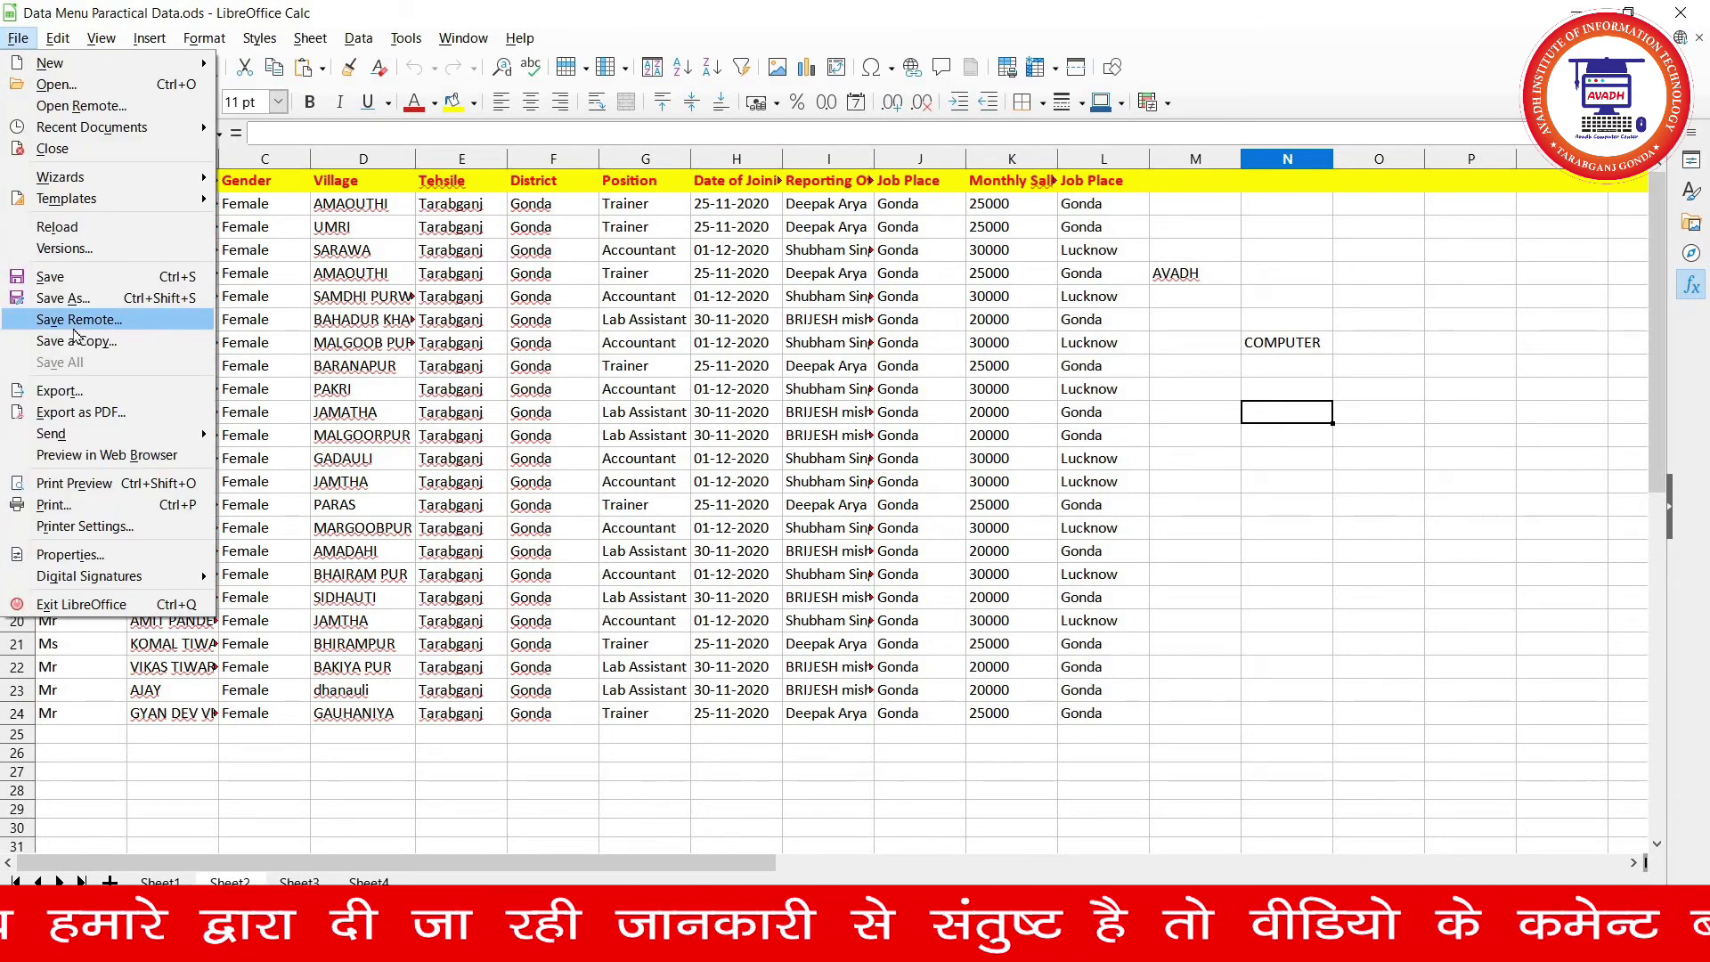
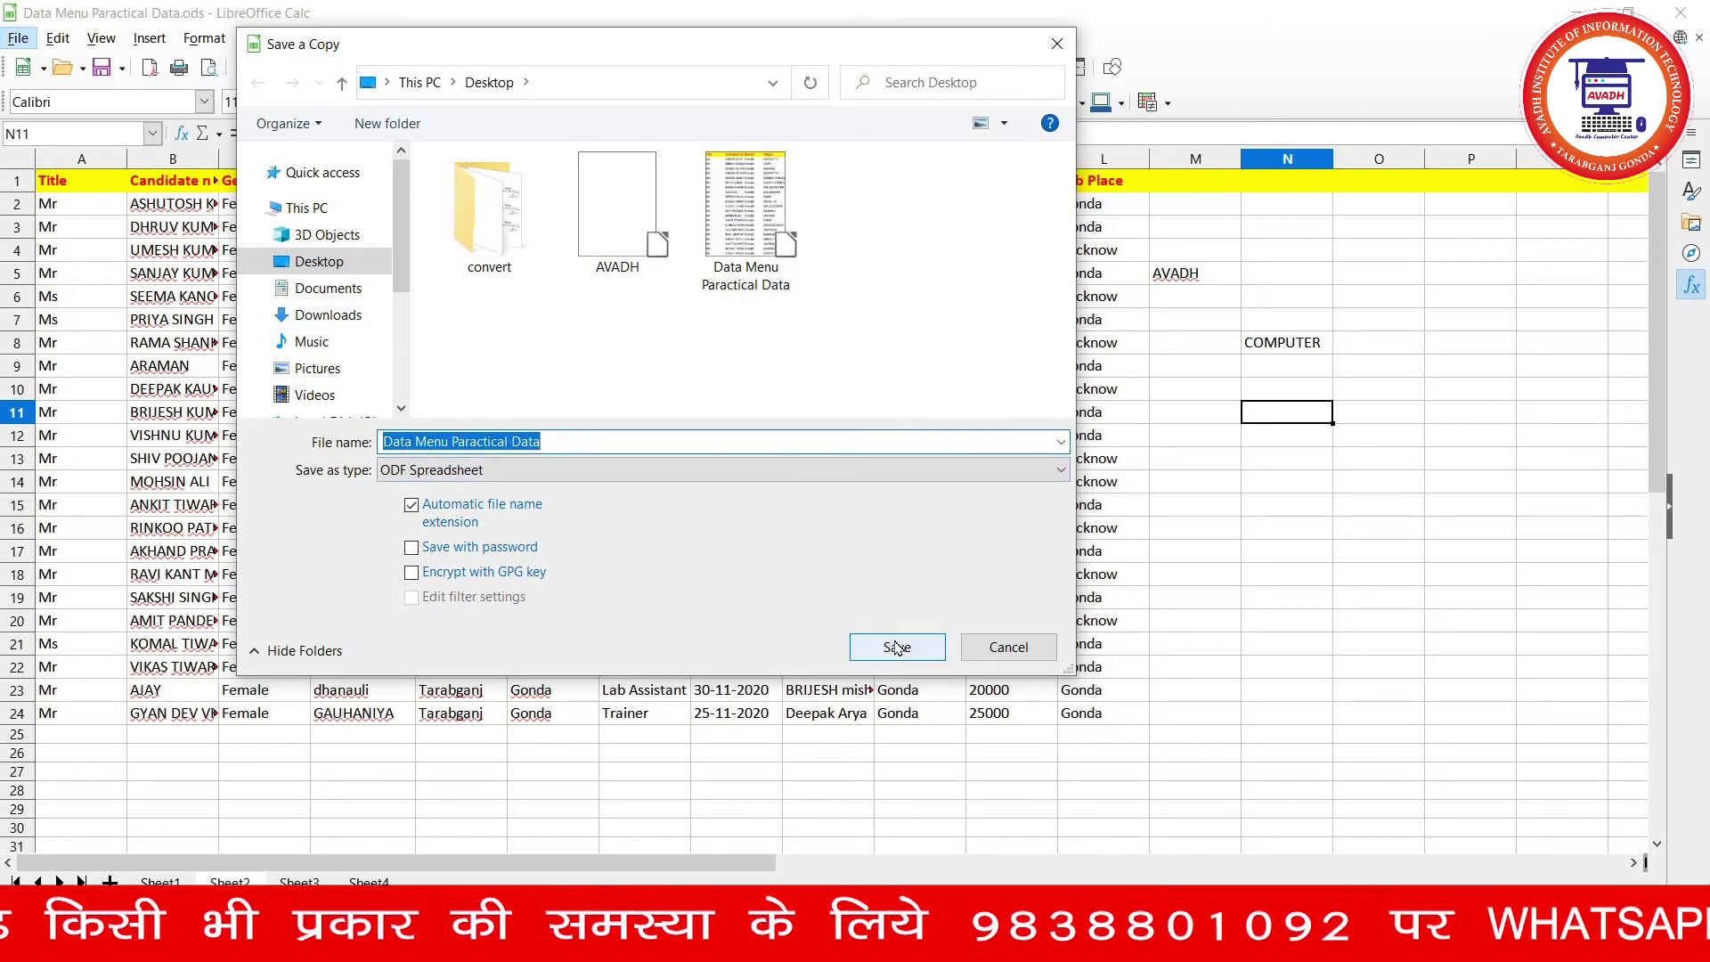
- Cancel the Save a Copy dialog and bring up the File > New submenu of document types
left_click(997, 659)
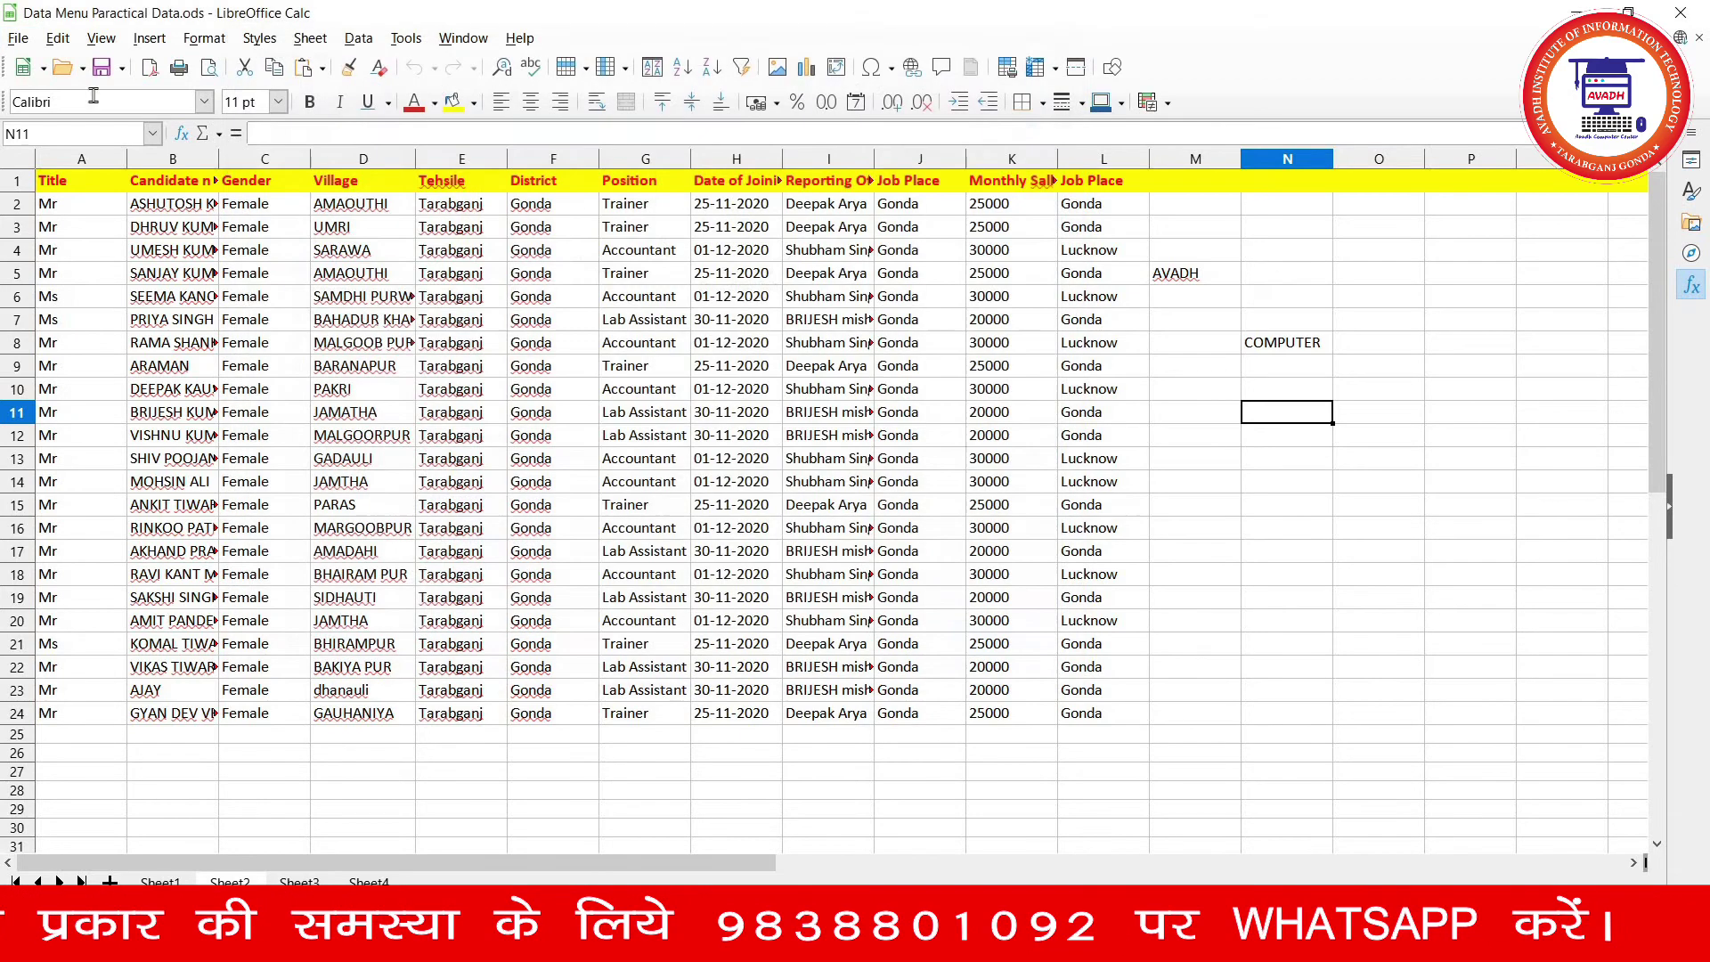
left_click(18, 39)
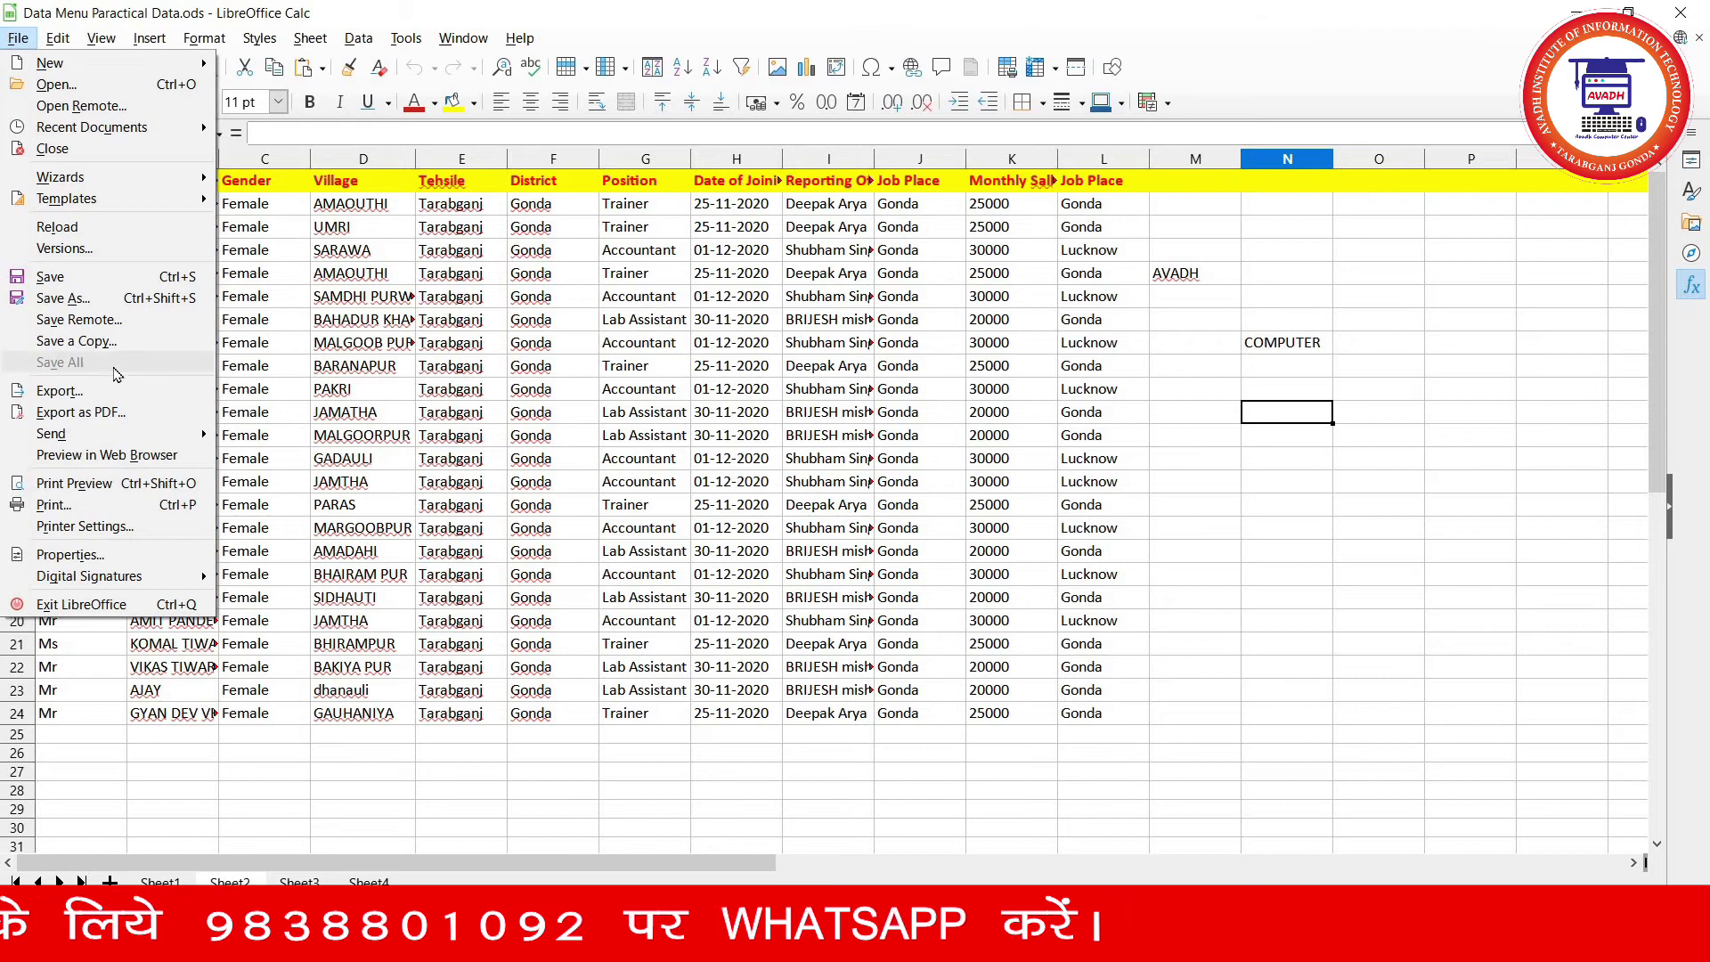
left_click(321, 374)
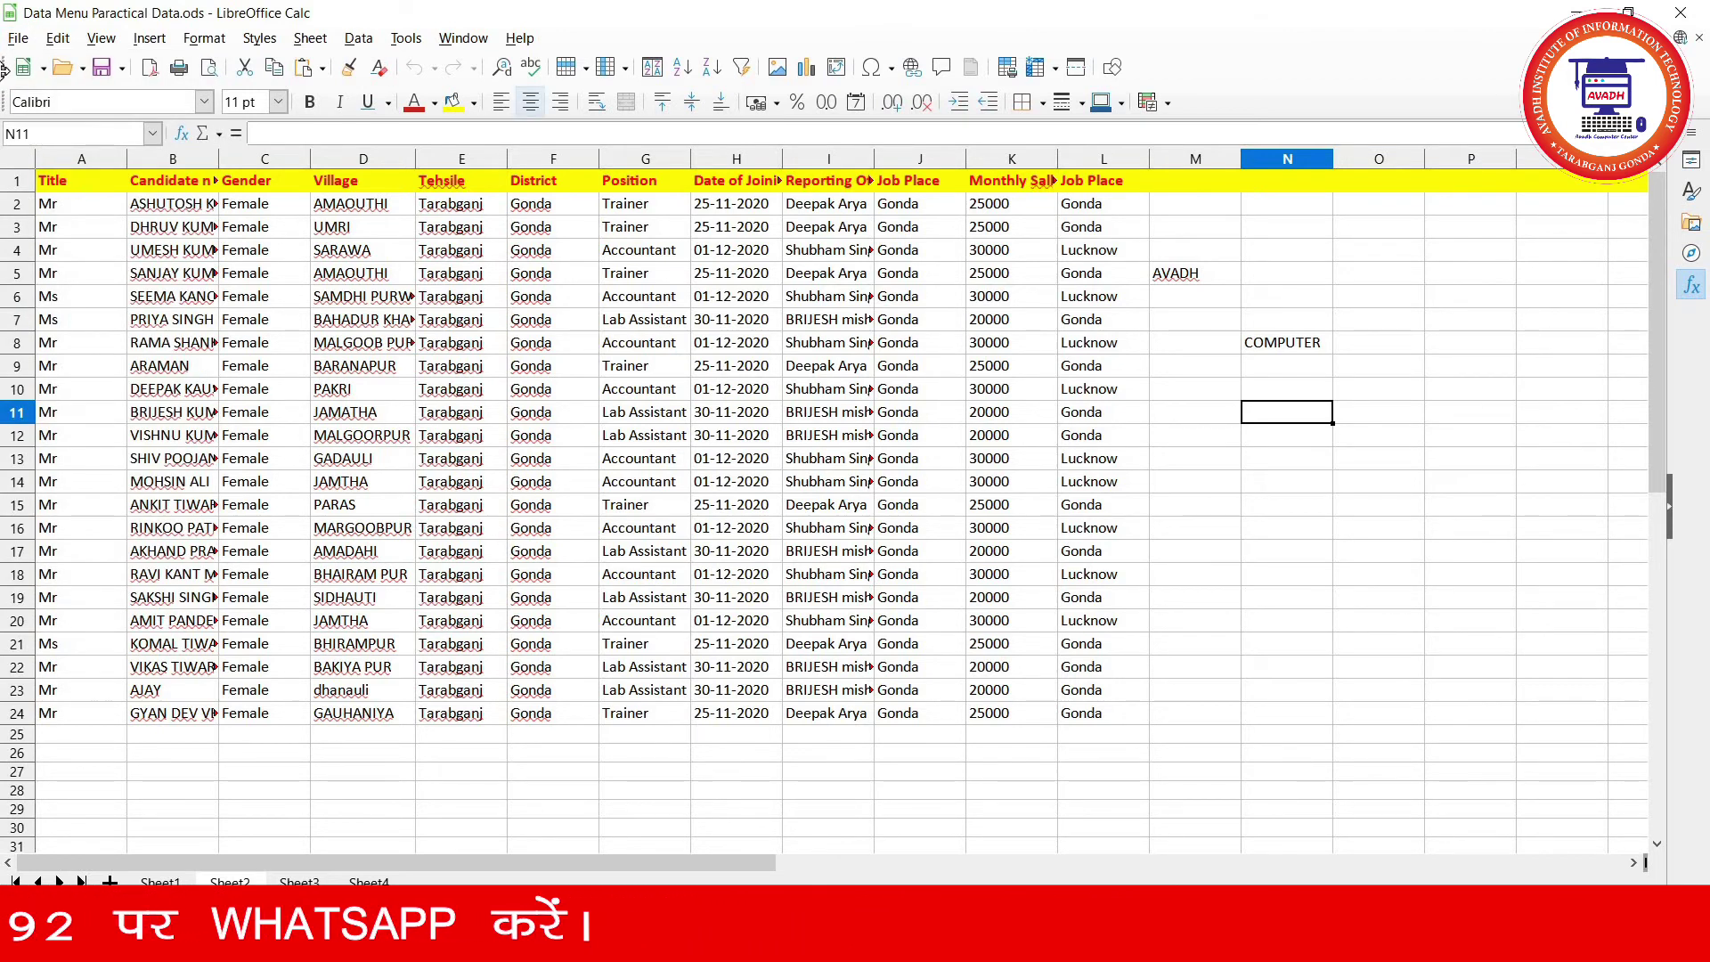
left_click(18, 38)
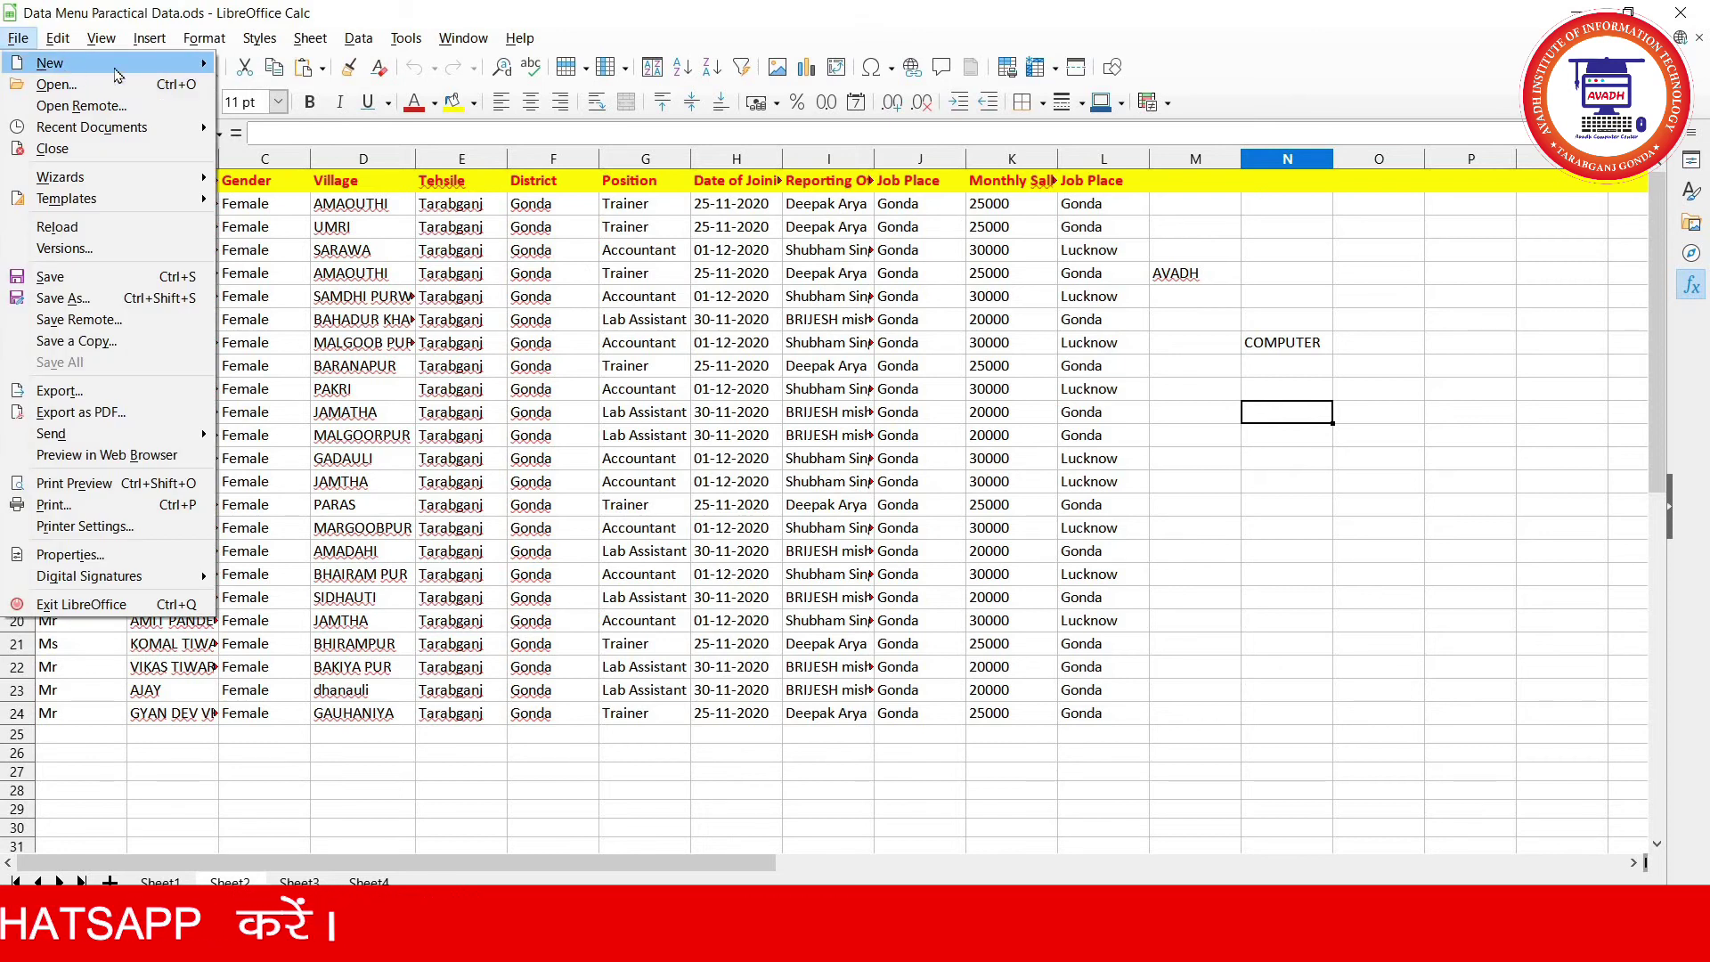
mouse_move(50, 62)
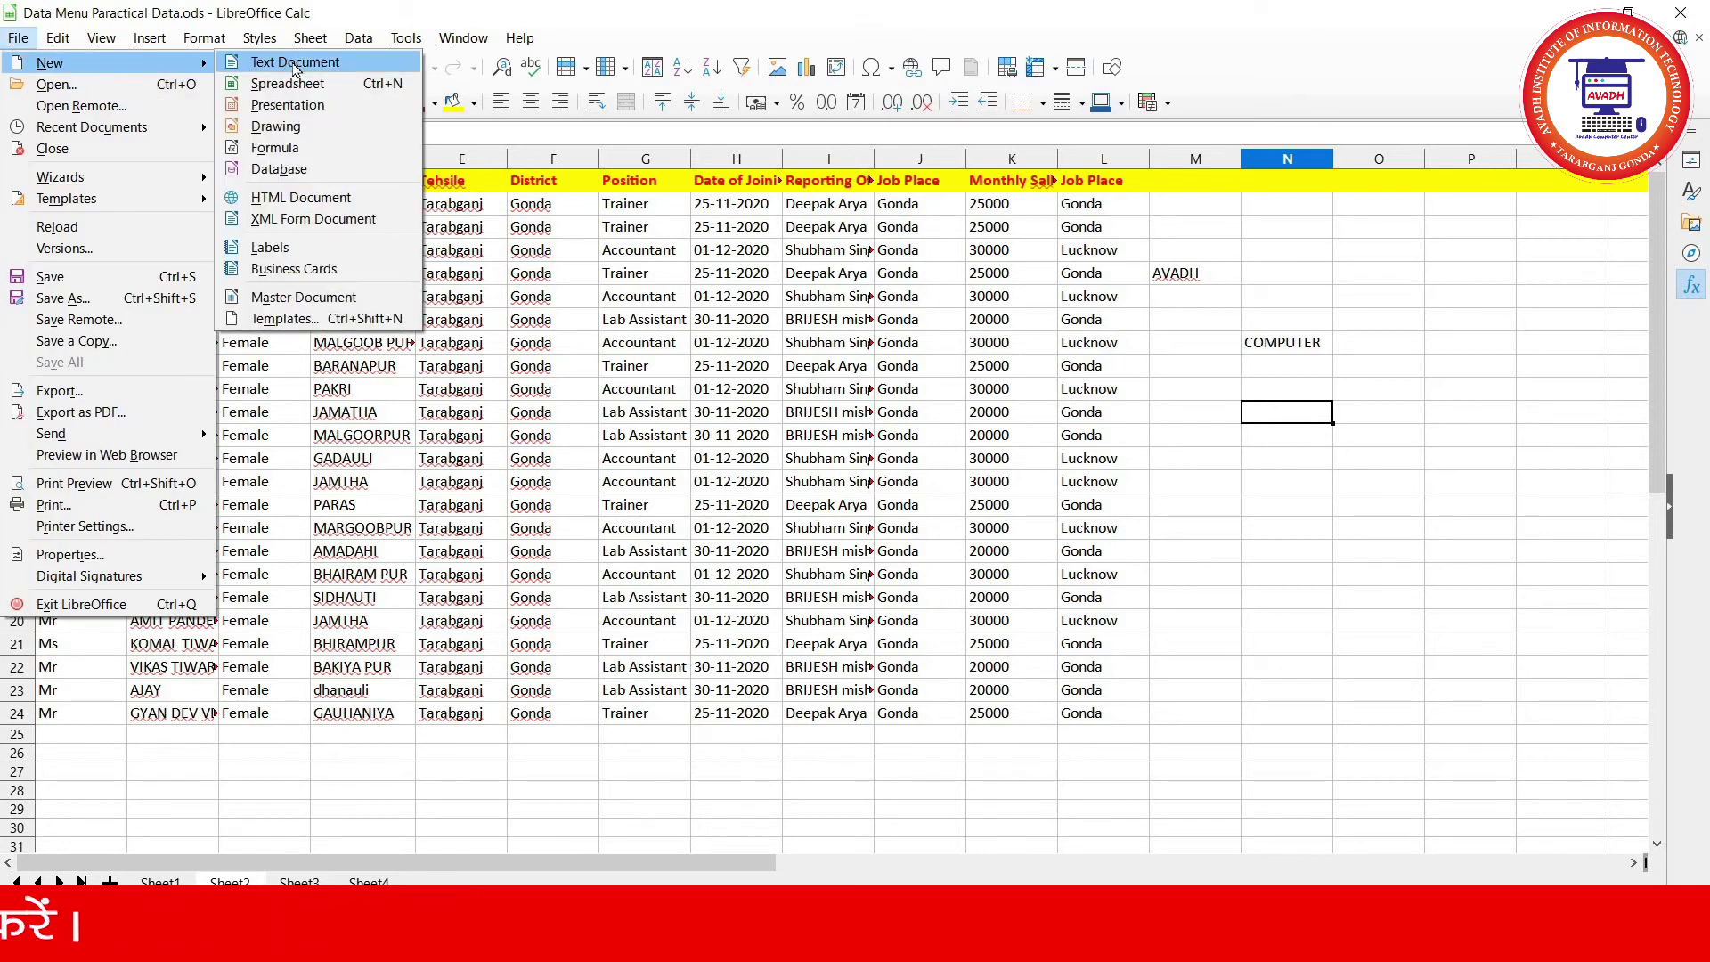
- Create a text document containing HFGHDFGHDFG and a blank presentation containing TRUTRYUTR, then return to Calc
left_click(299, 64)
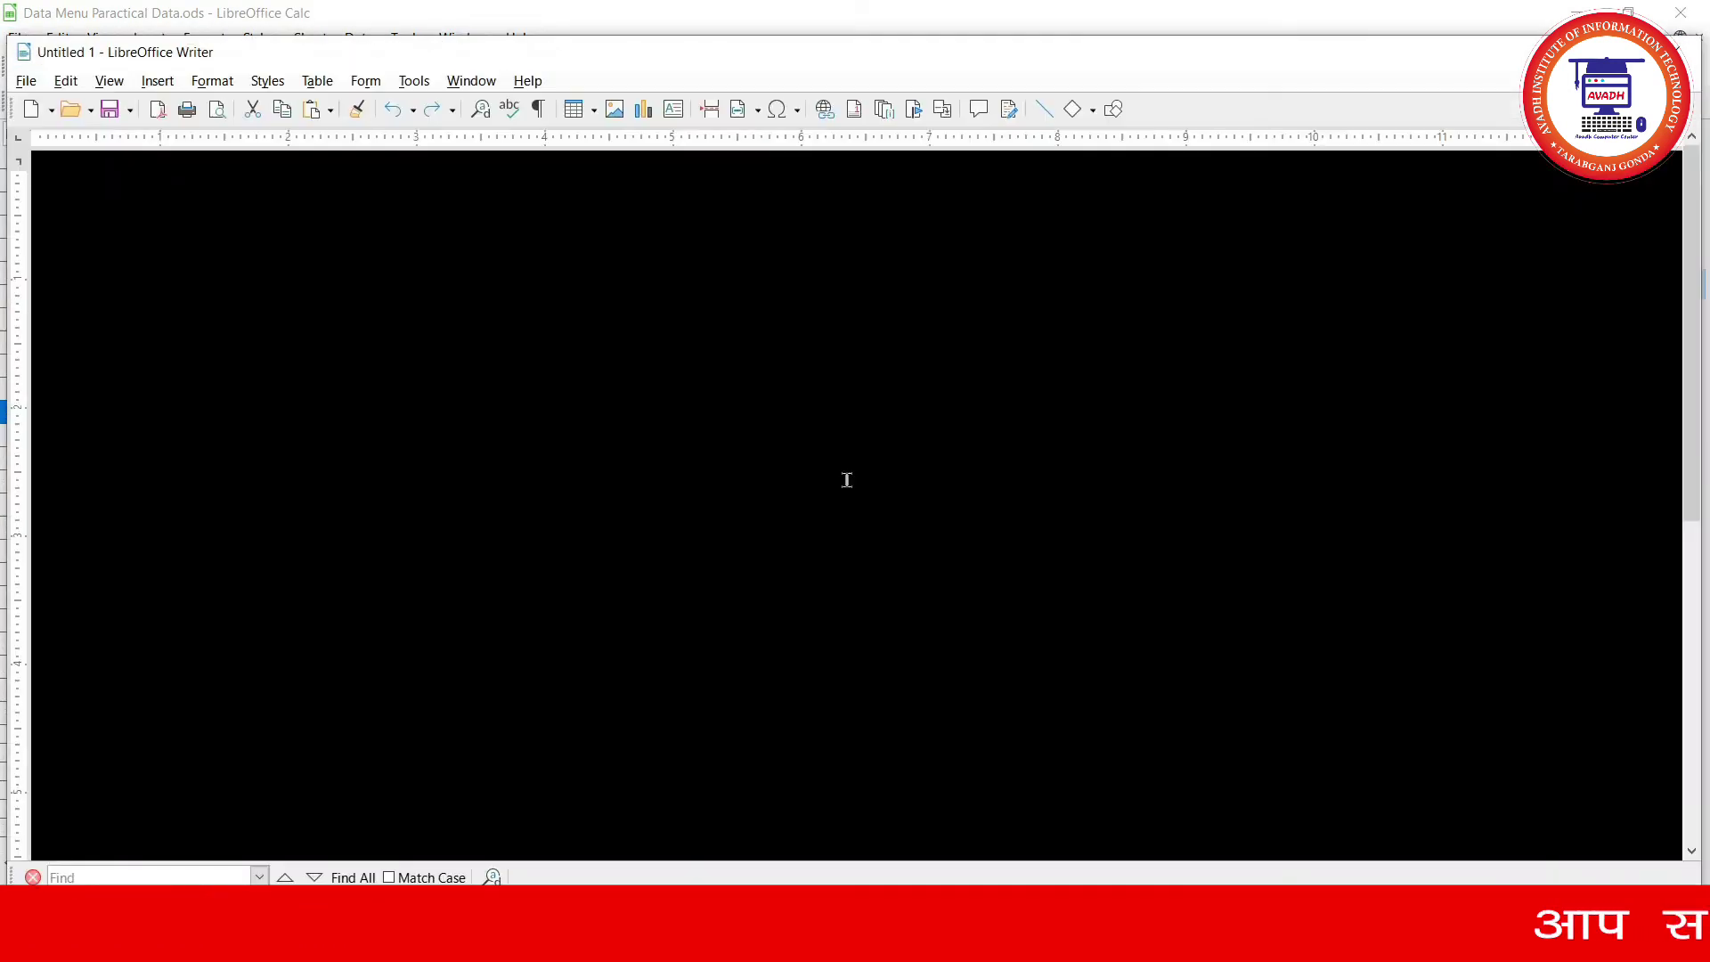
type("HFGHDFGHDFG")
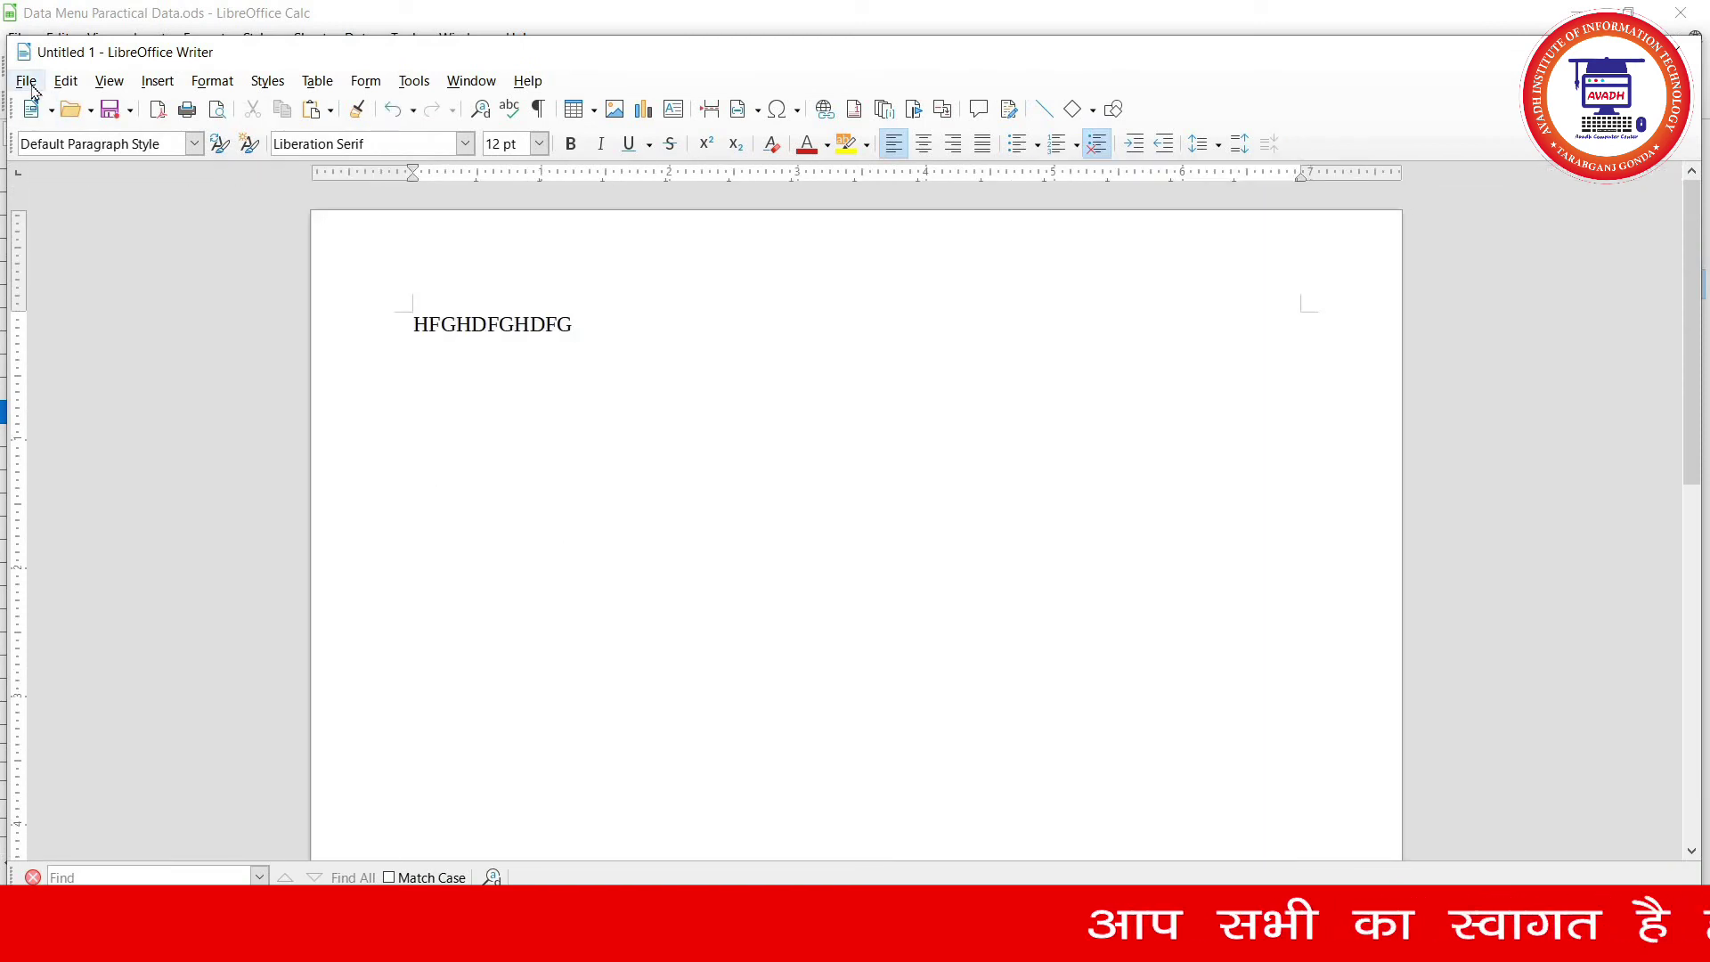
left_click(25, 80)
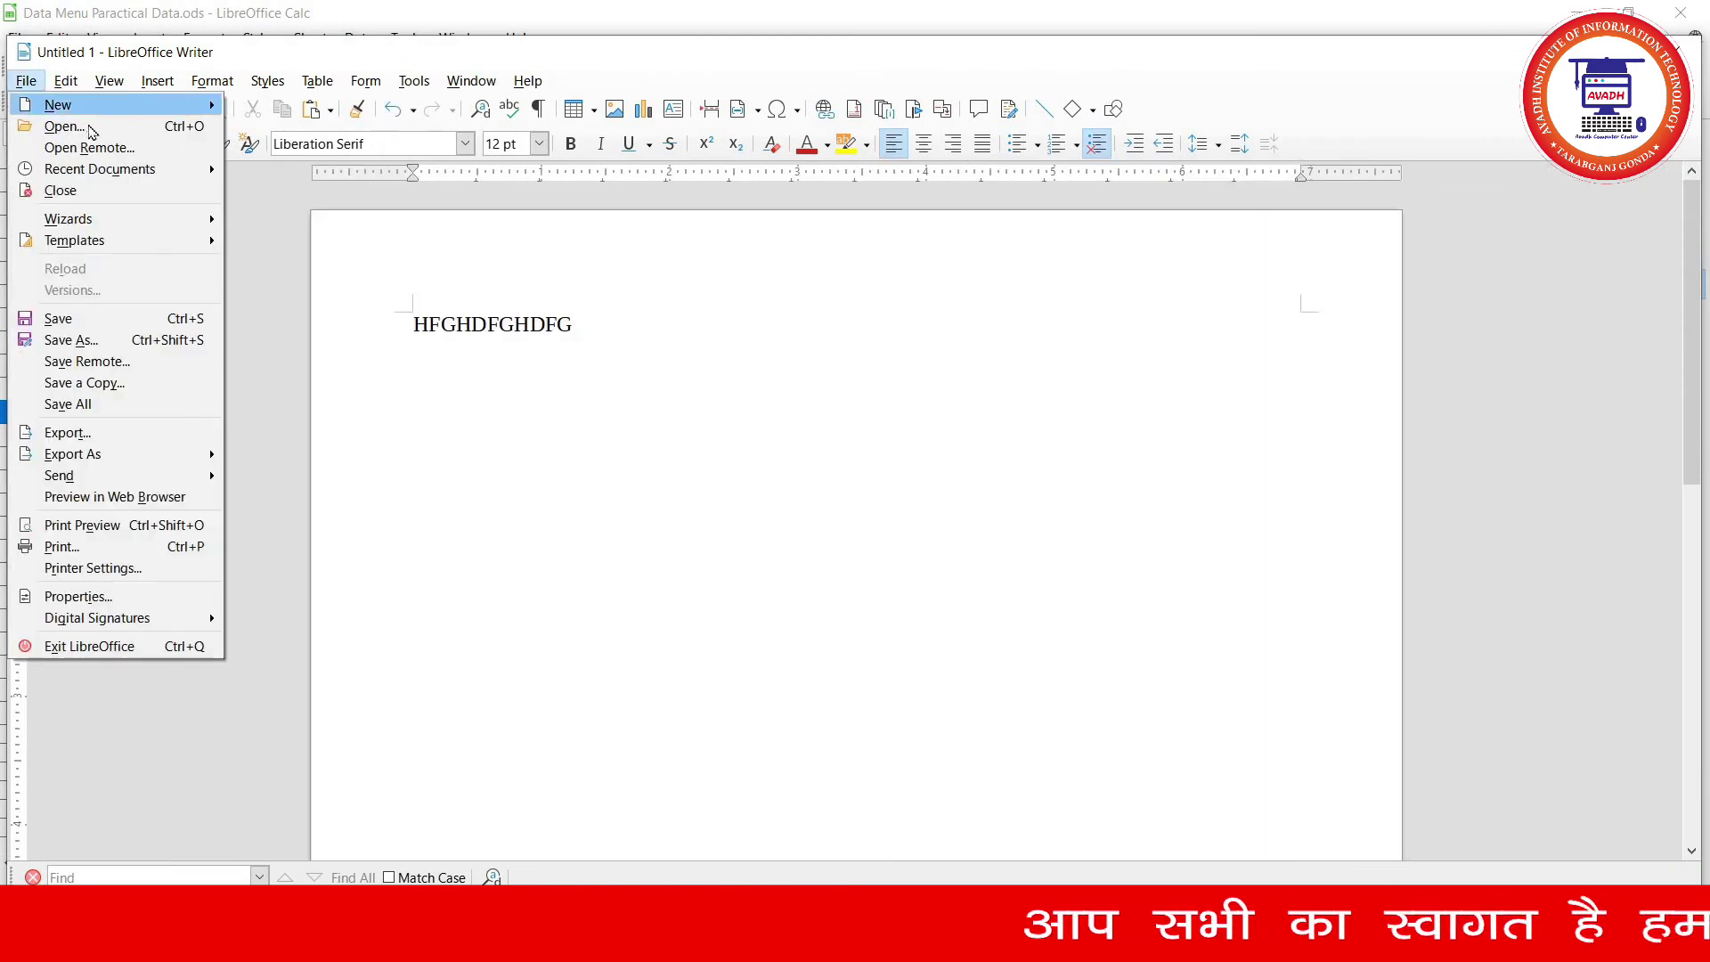
left_click(675, 526)
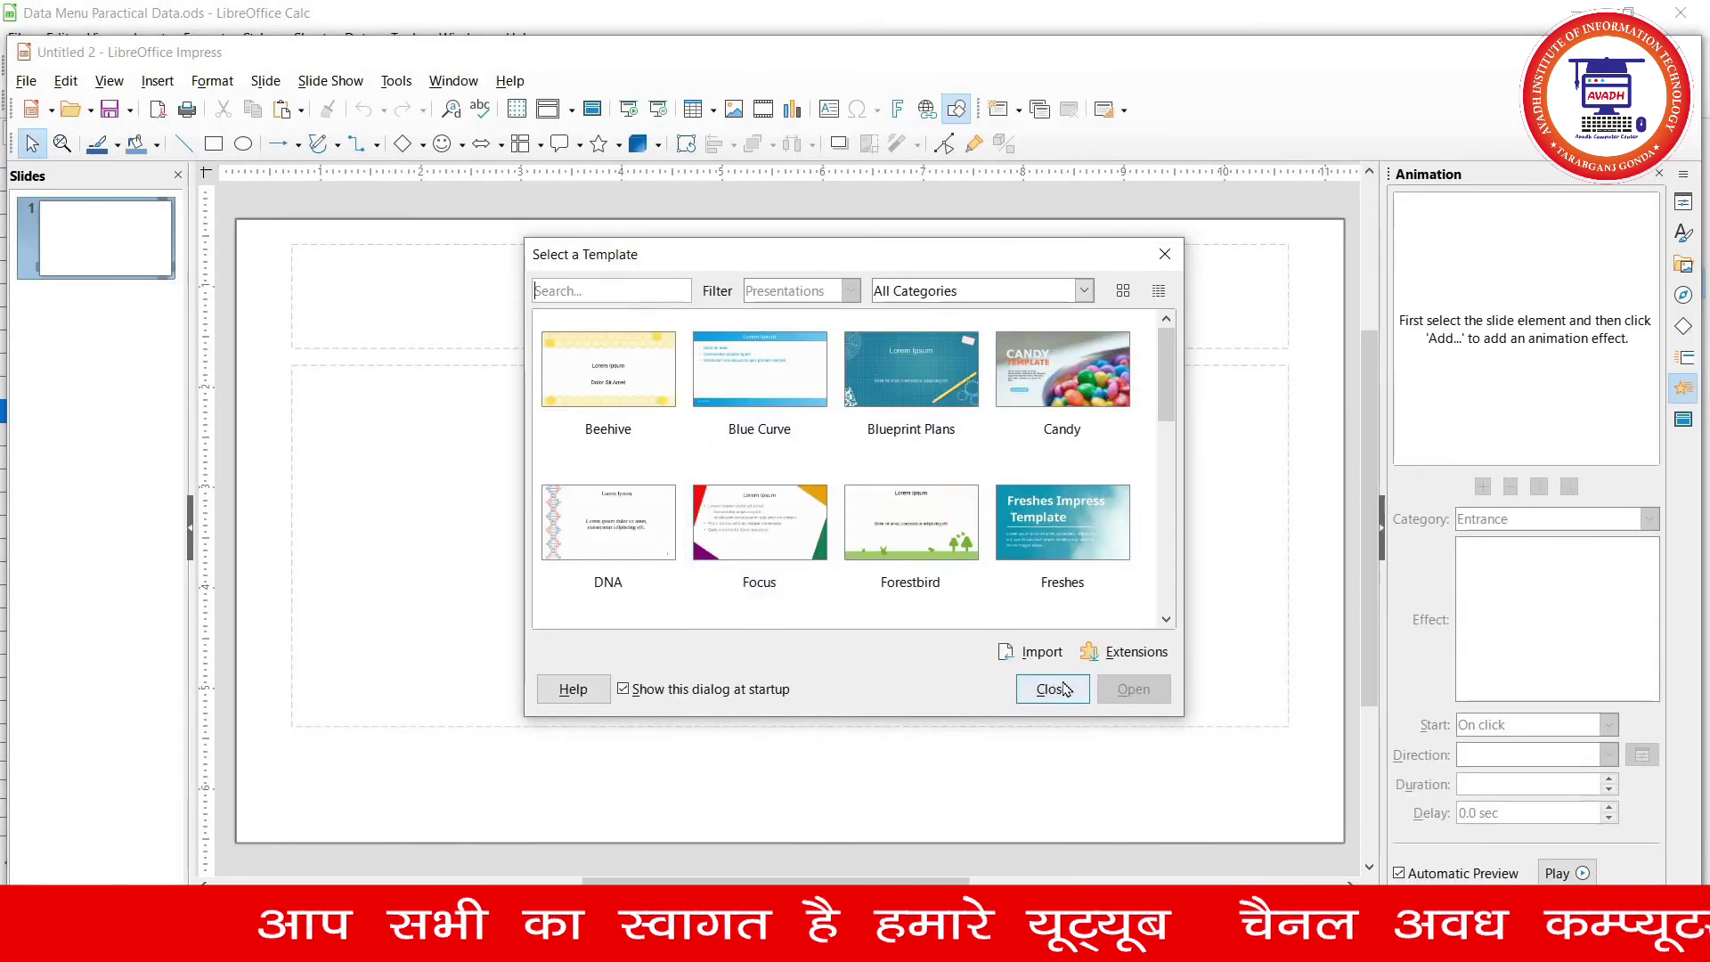
left_click(1053, 689)
left_click(649, 542)
type("TRU")
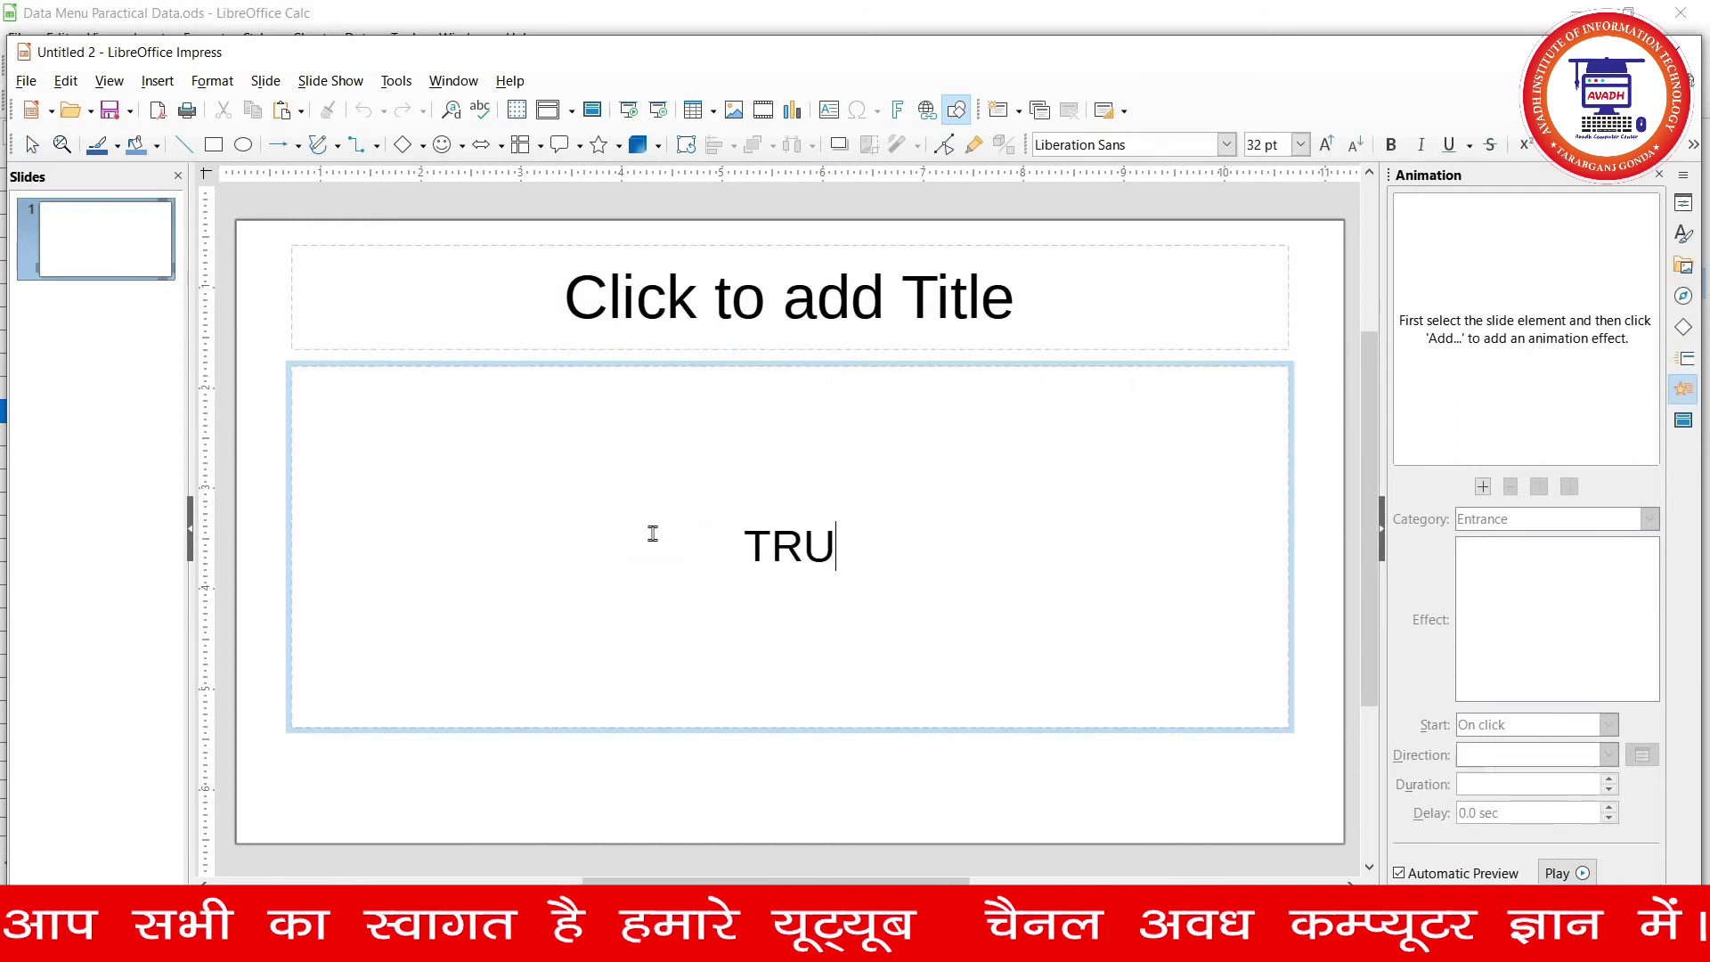
type("TRYUTR")
left_click(4, 89)
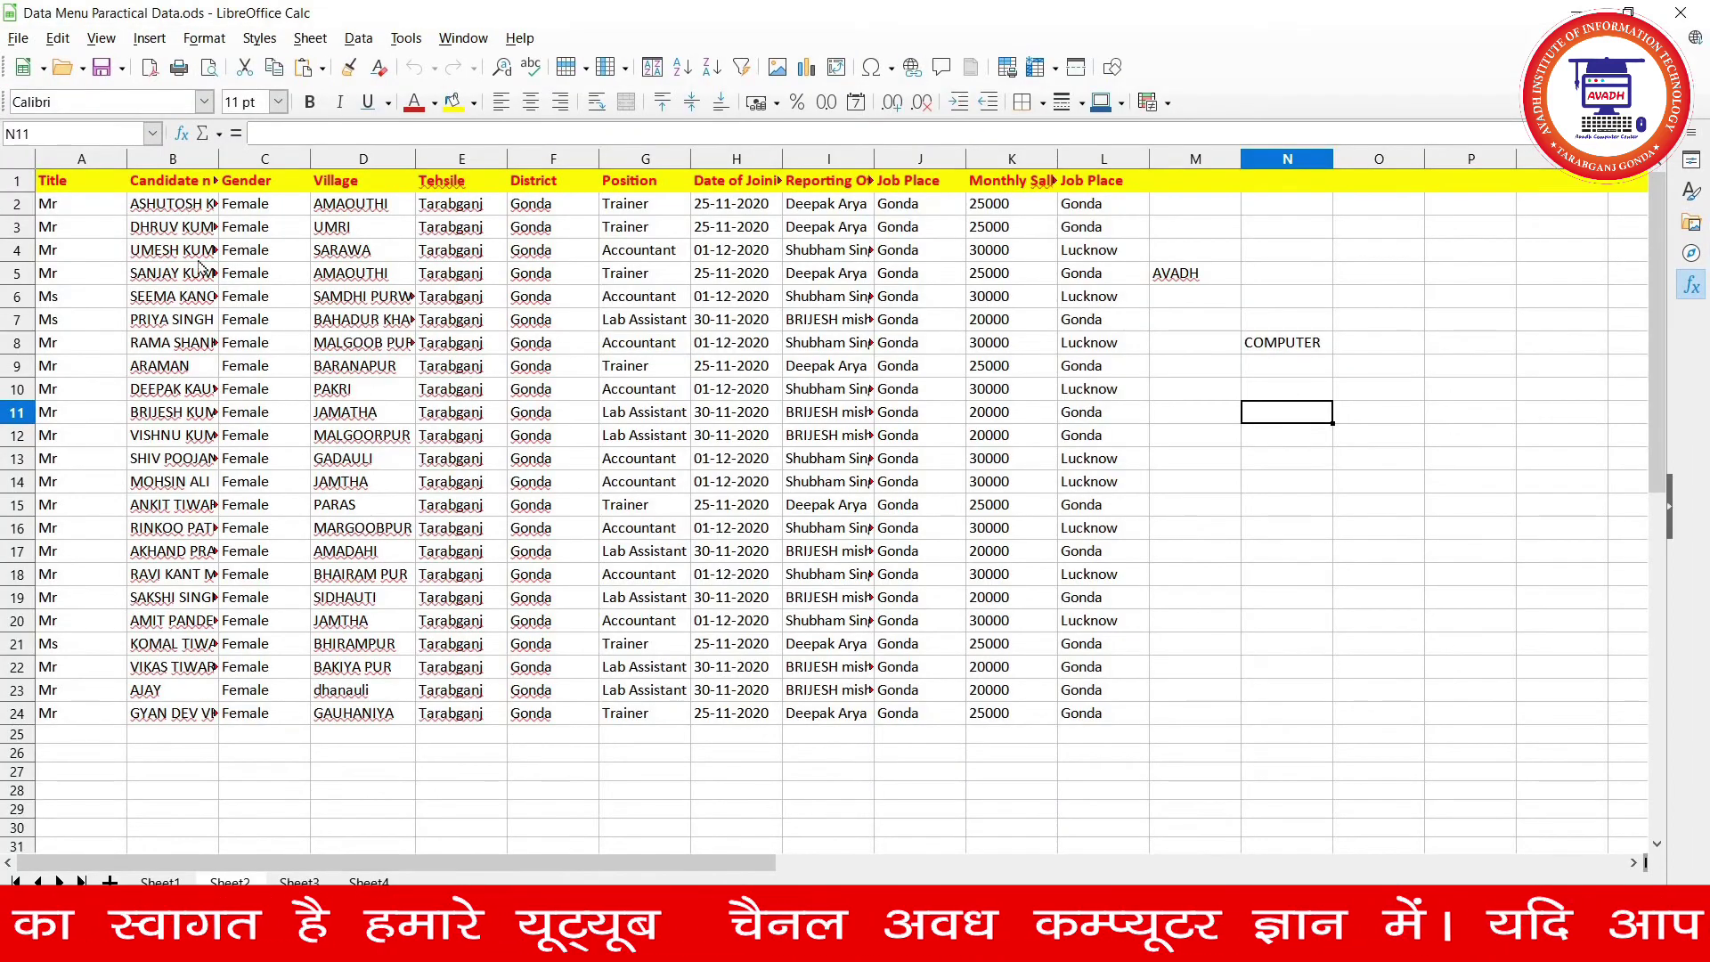
- Use Save All, naming the text document CHGFHF and the presentation DSDSDSDS, then bring Writer forward
left_click(18, 37)
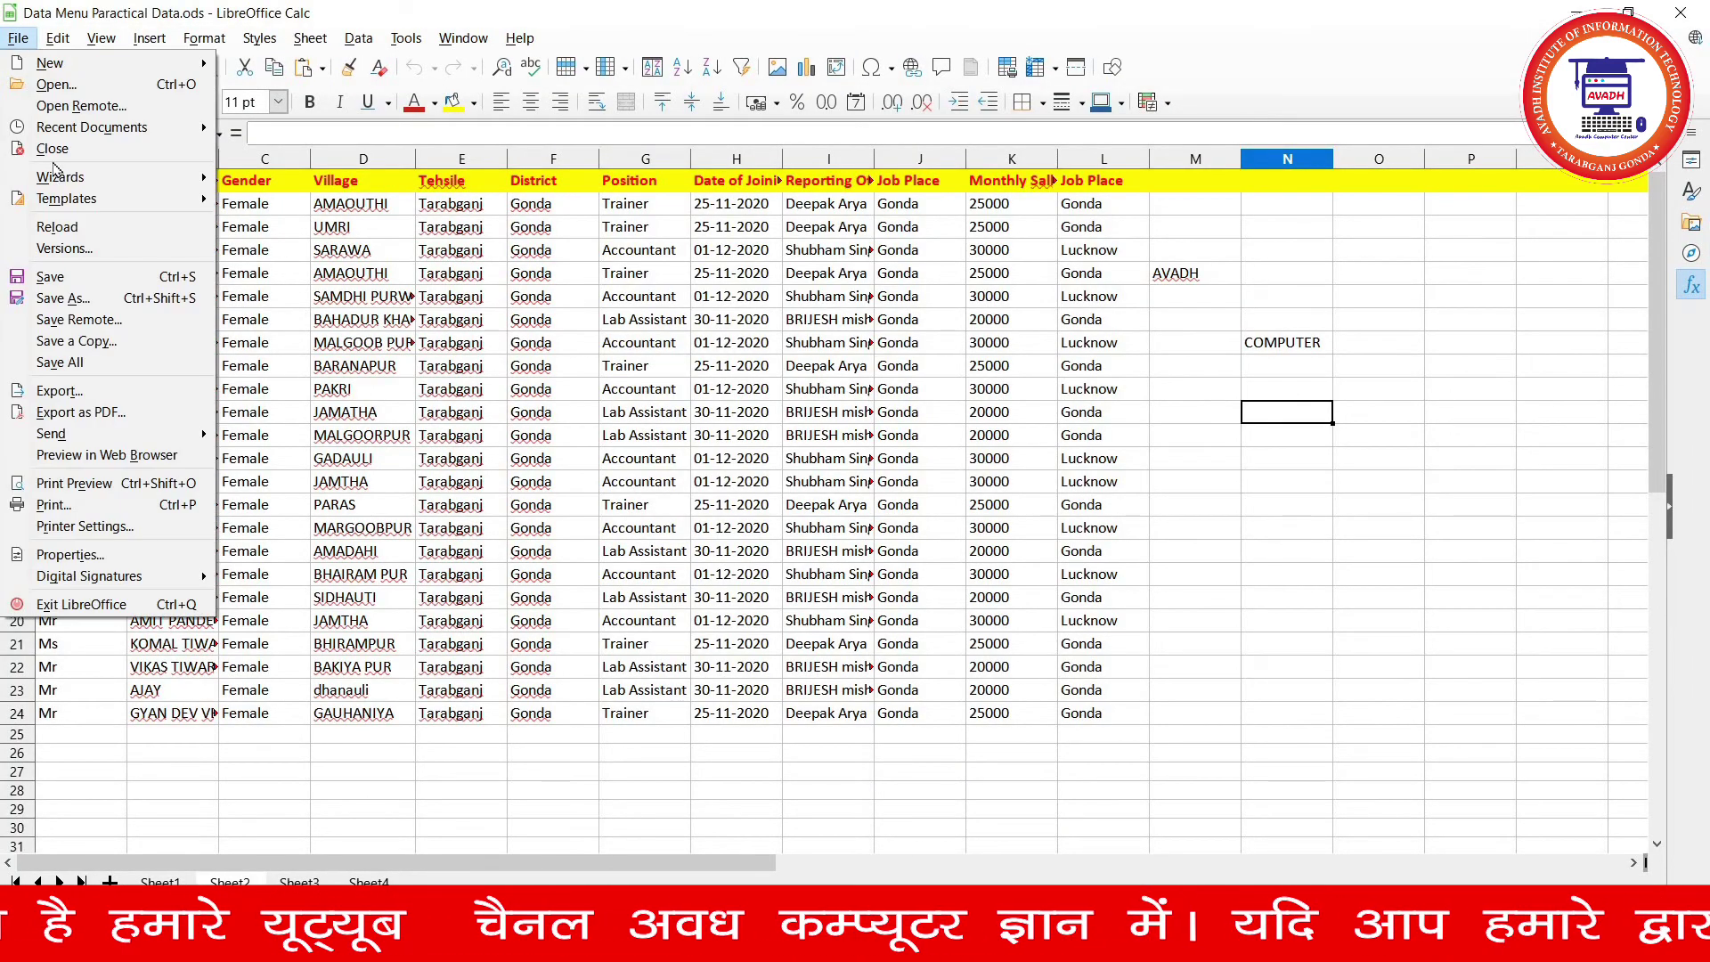
left_click(60, 362)
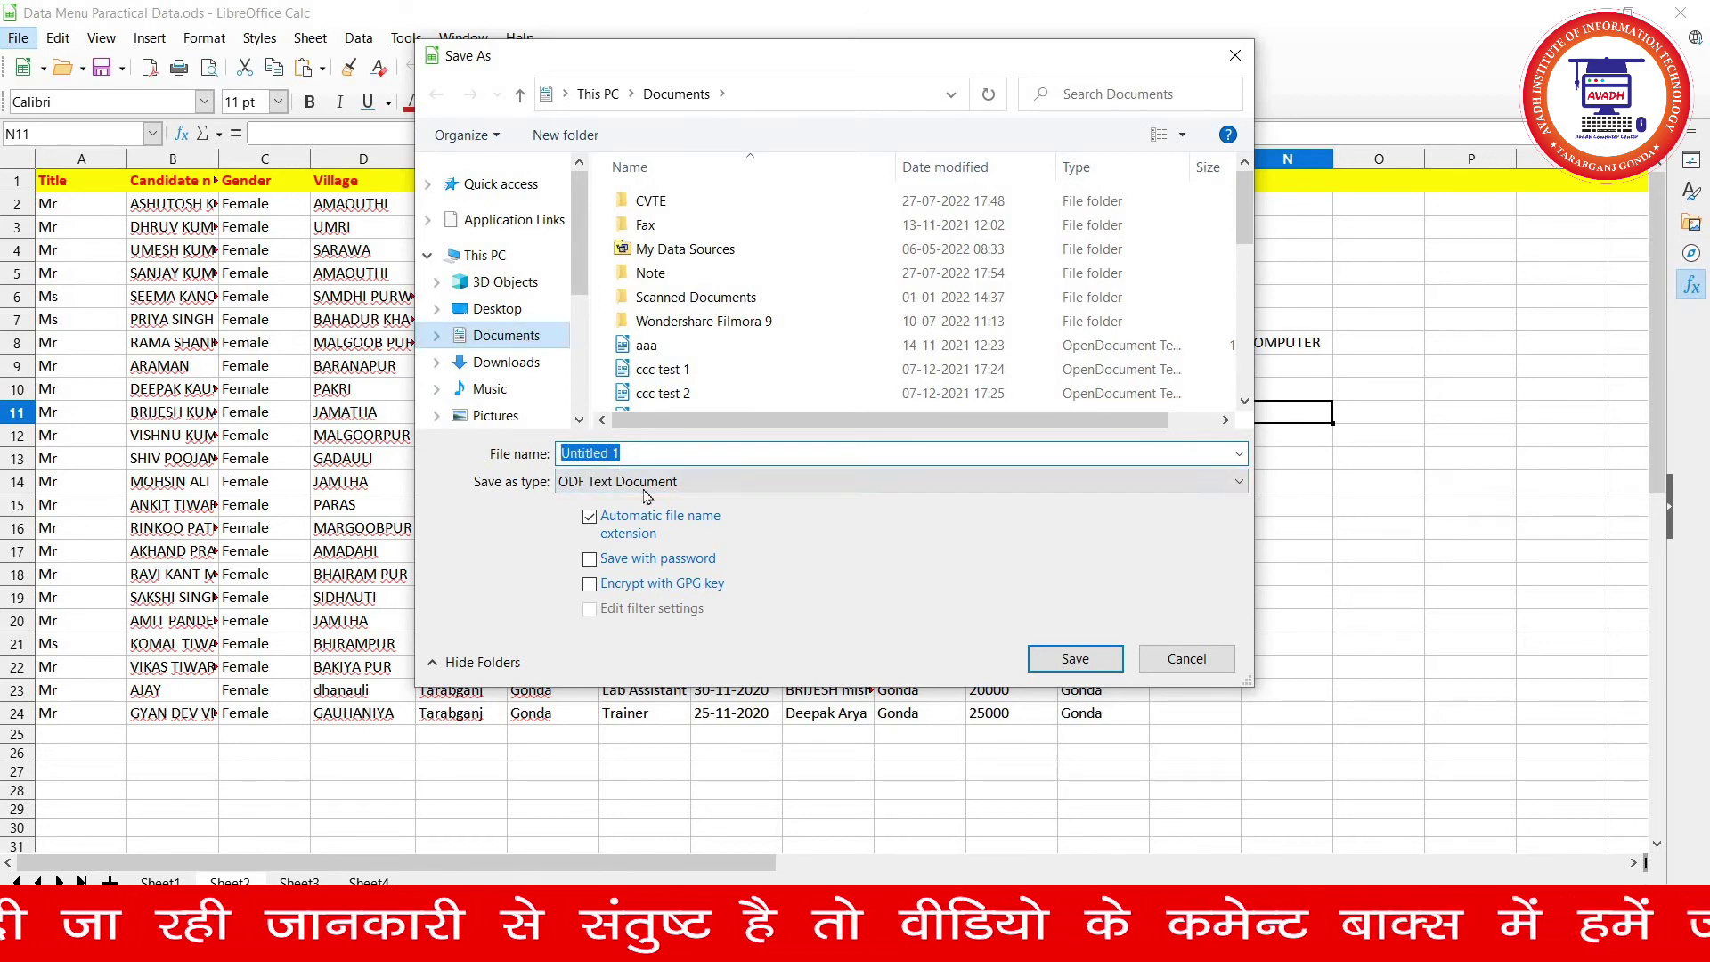
type("CHGFHF")
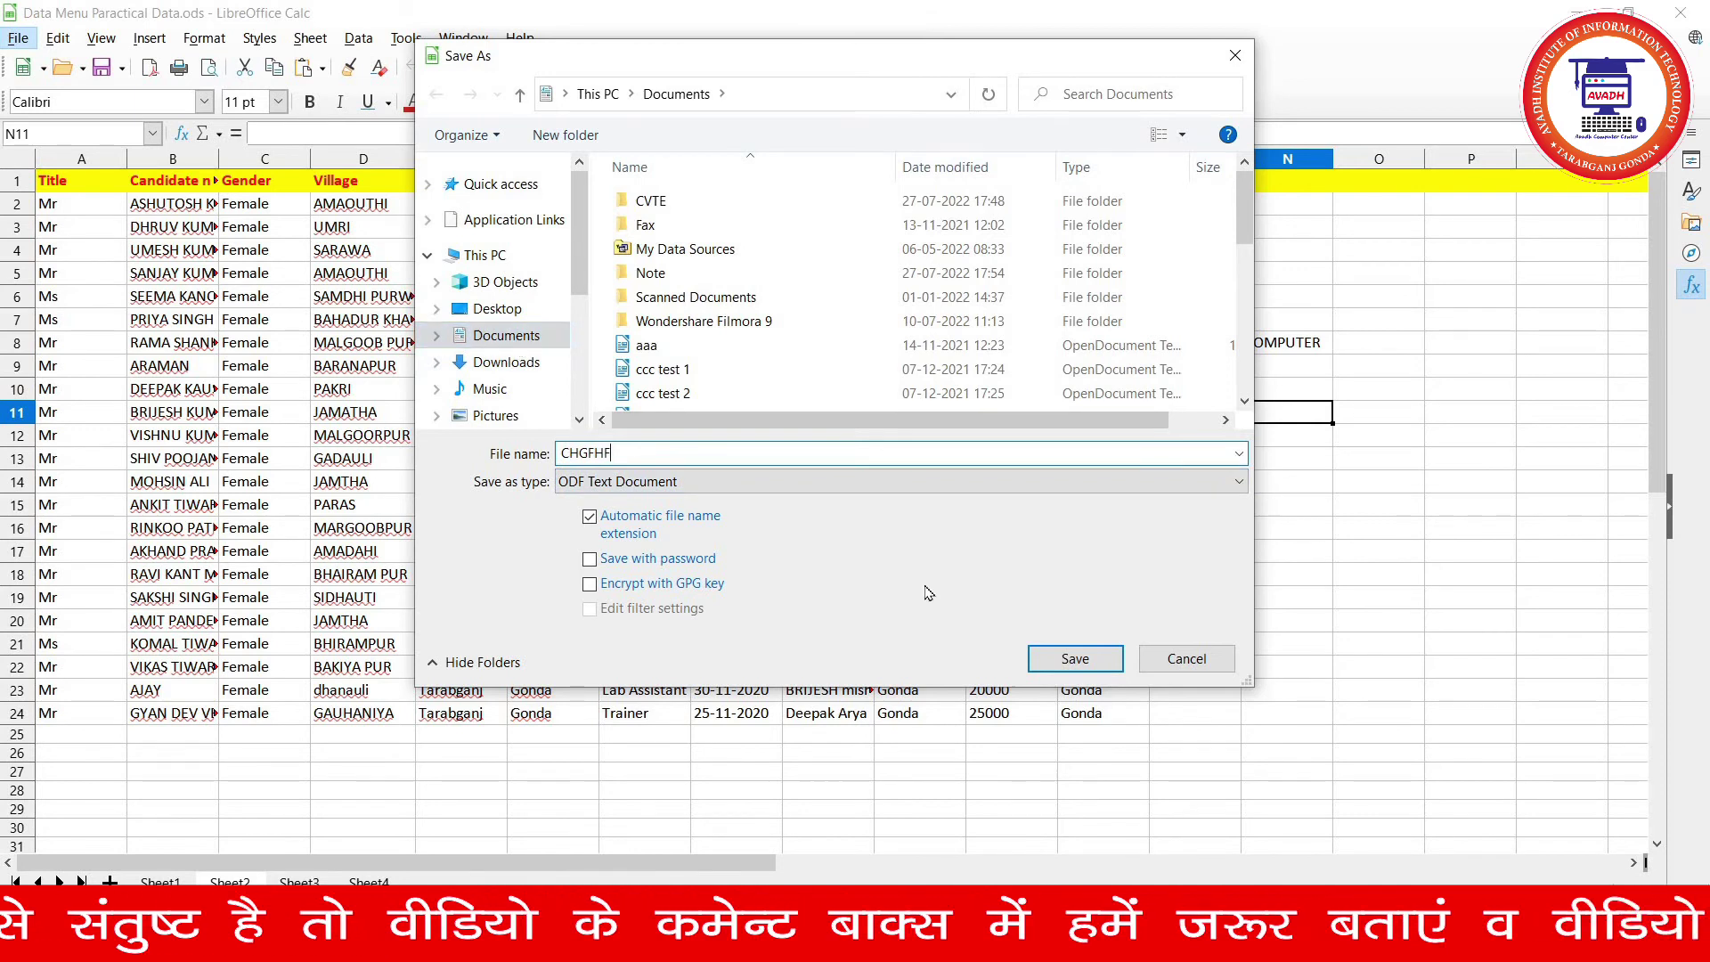
left_click(1078, 658)
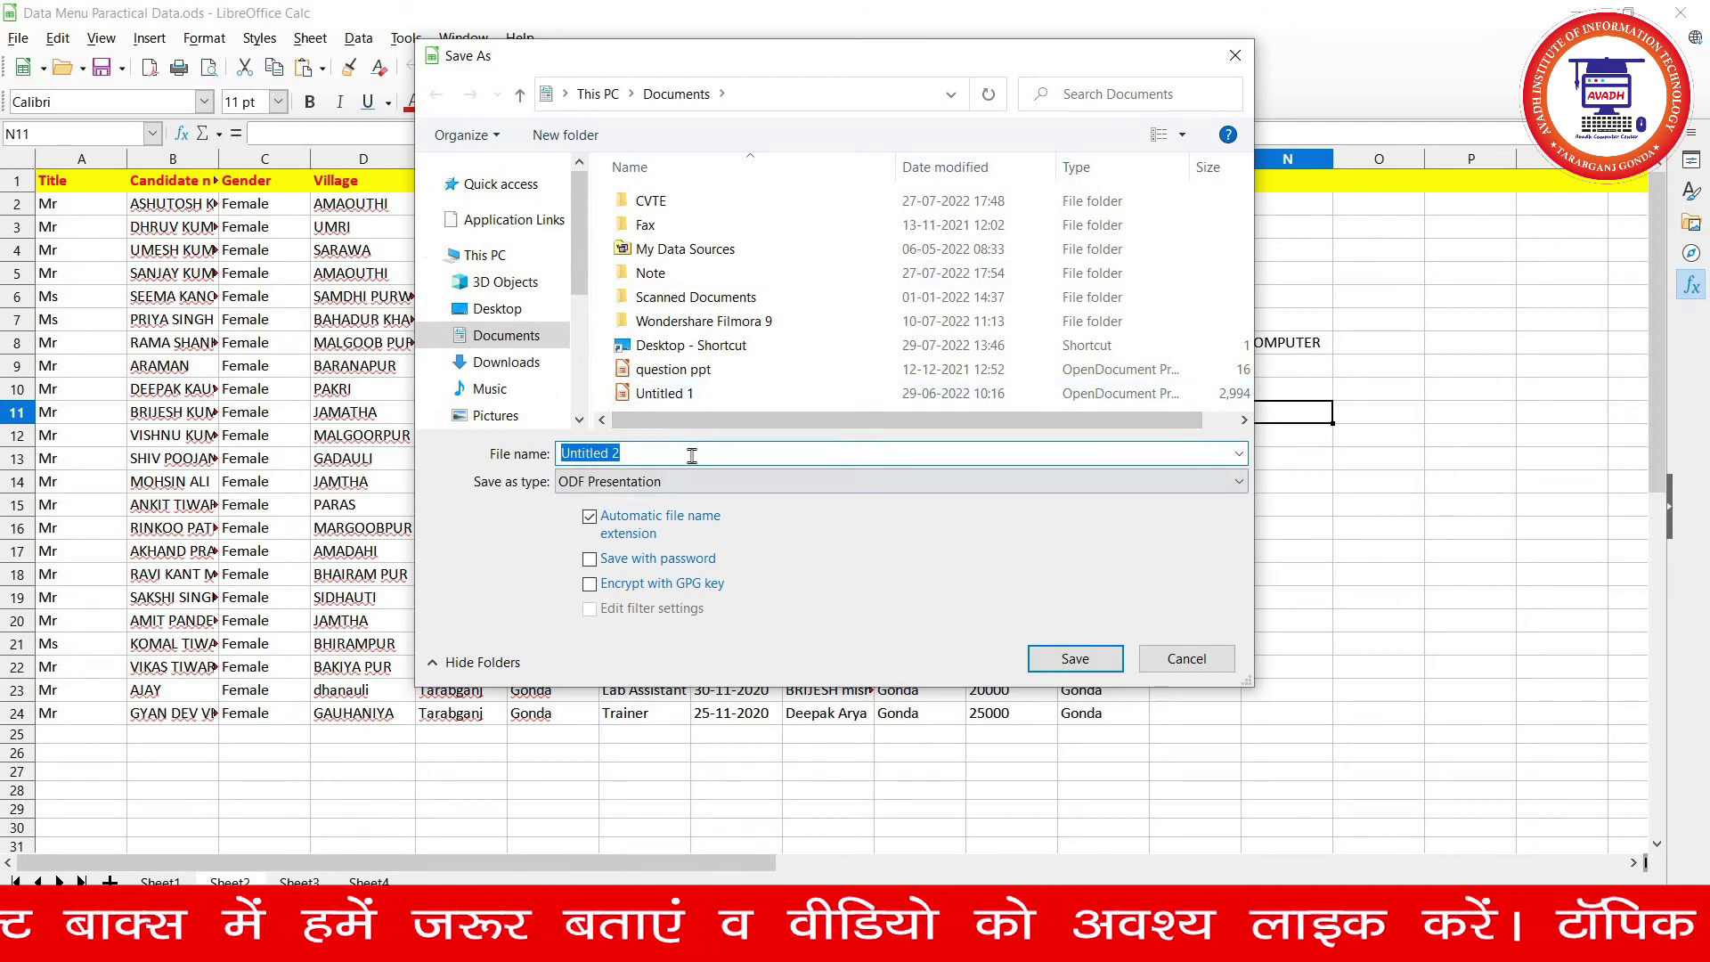
type("DSDSDSDS")
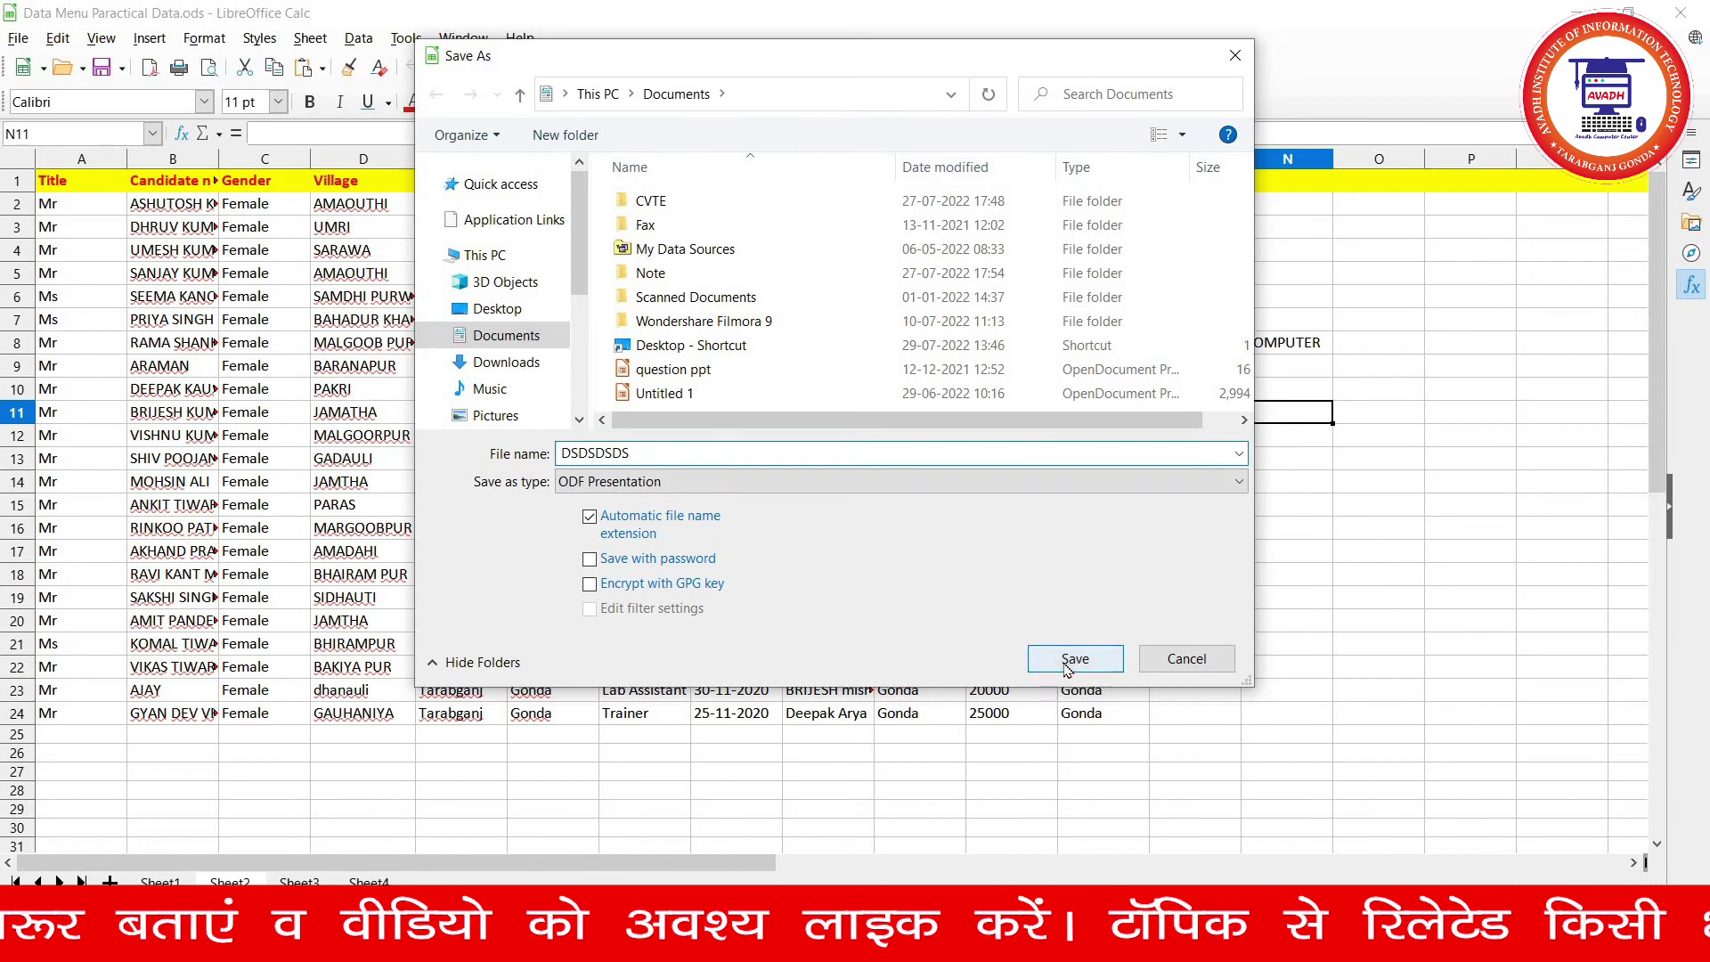
left_click(1065, 669)
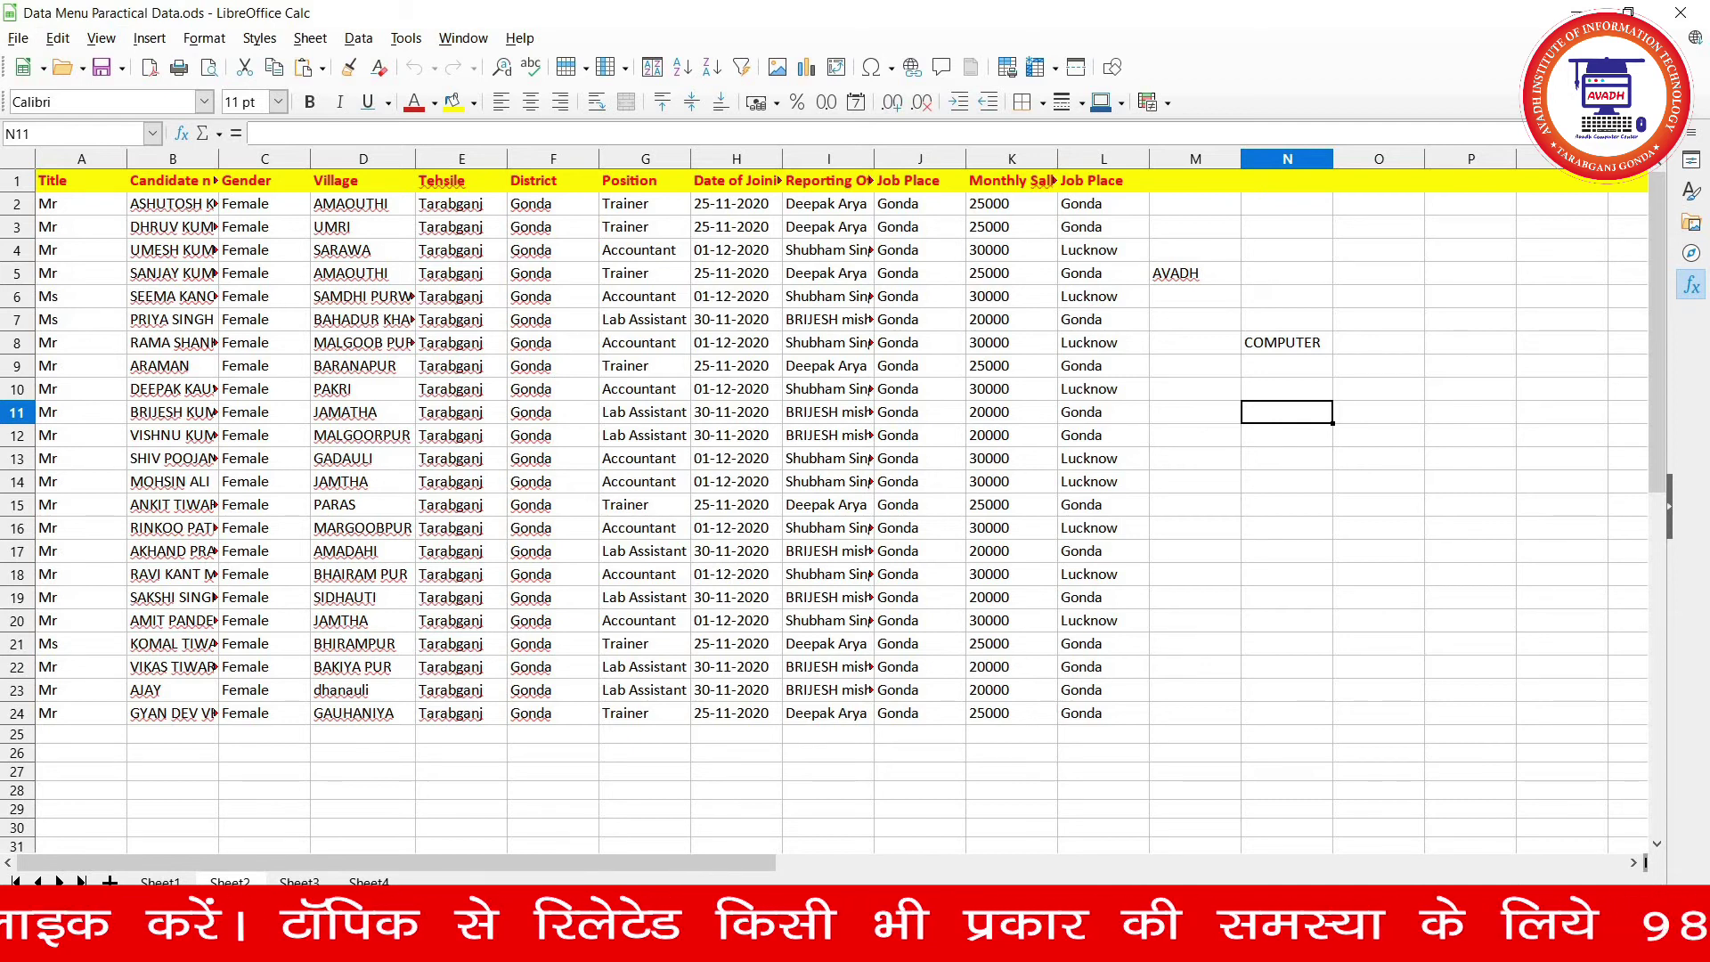
key("alt+Tab")
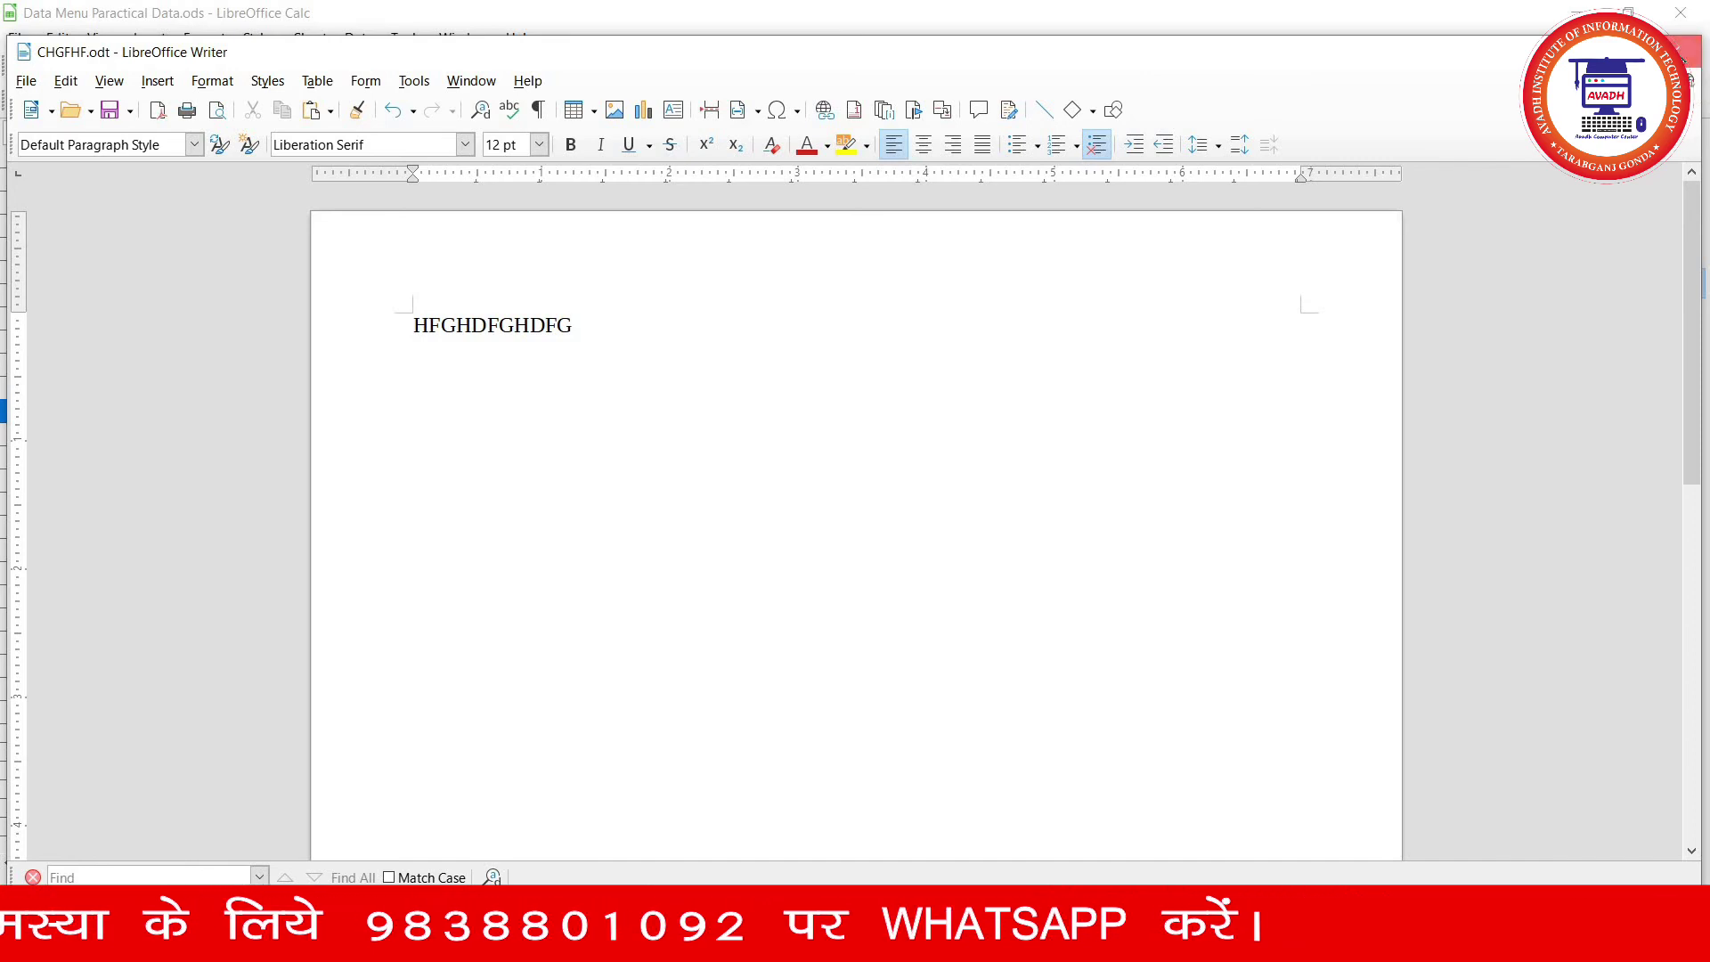
- Close the Writer document, then close the DSDSDSDS presentation, choosing Save at the prompt
left_click(1685, 52)
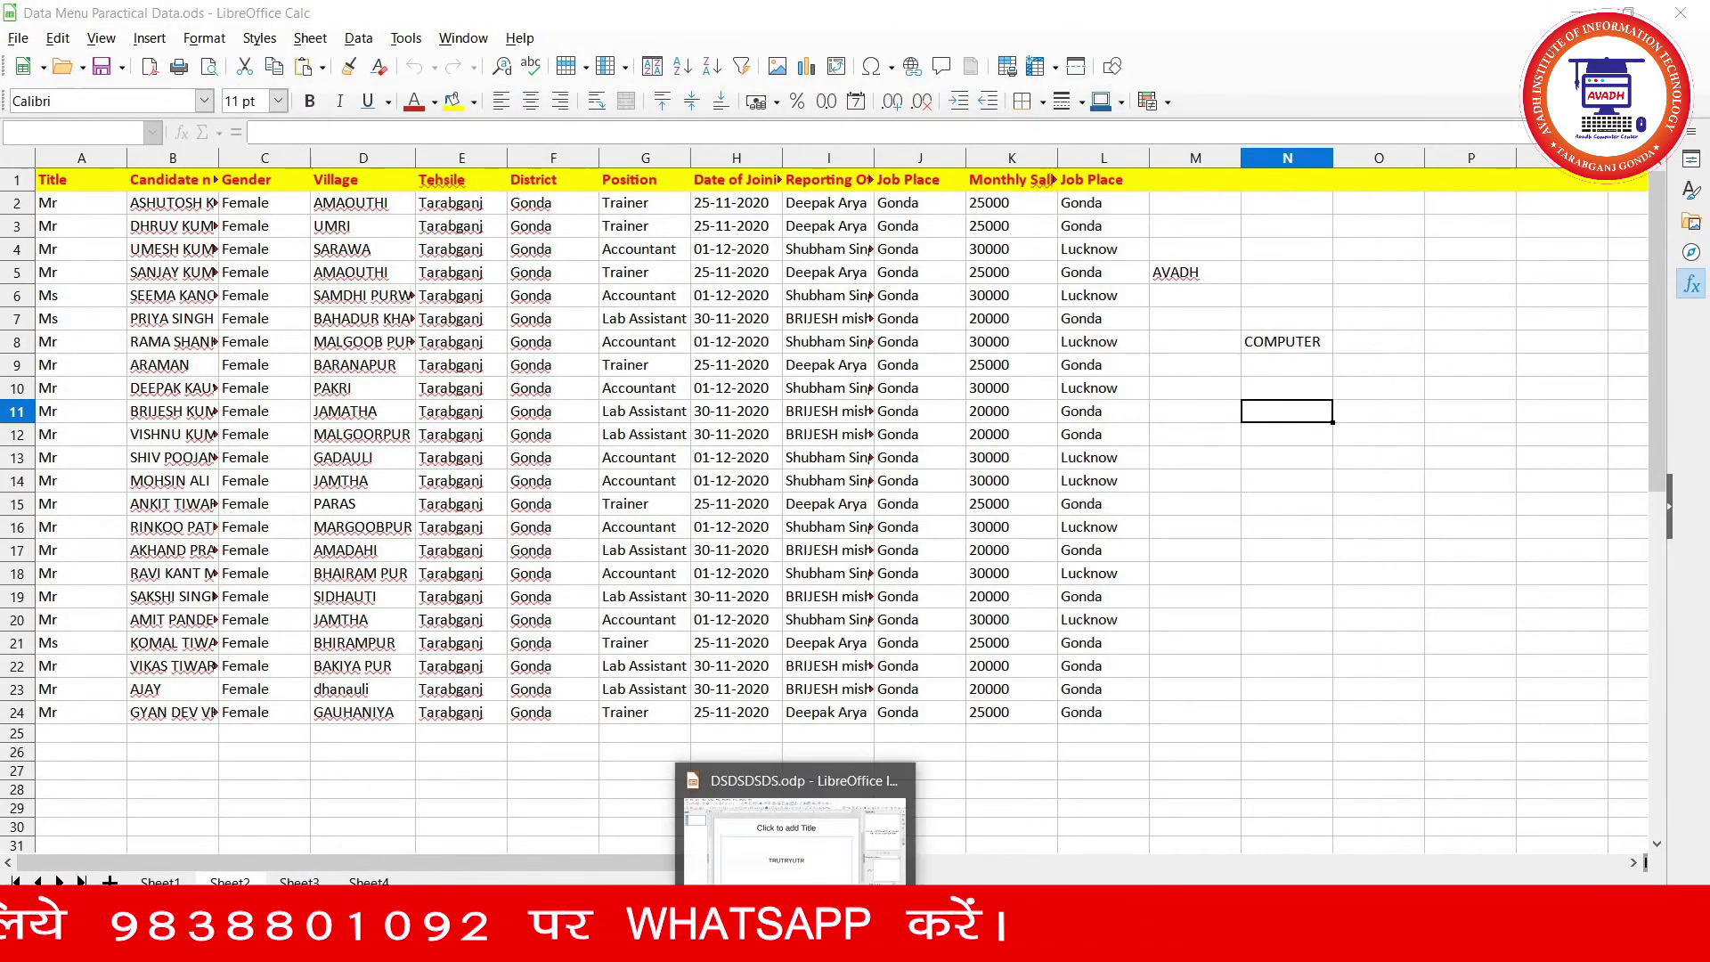
left_click(806, 824)
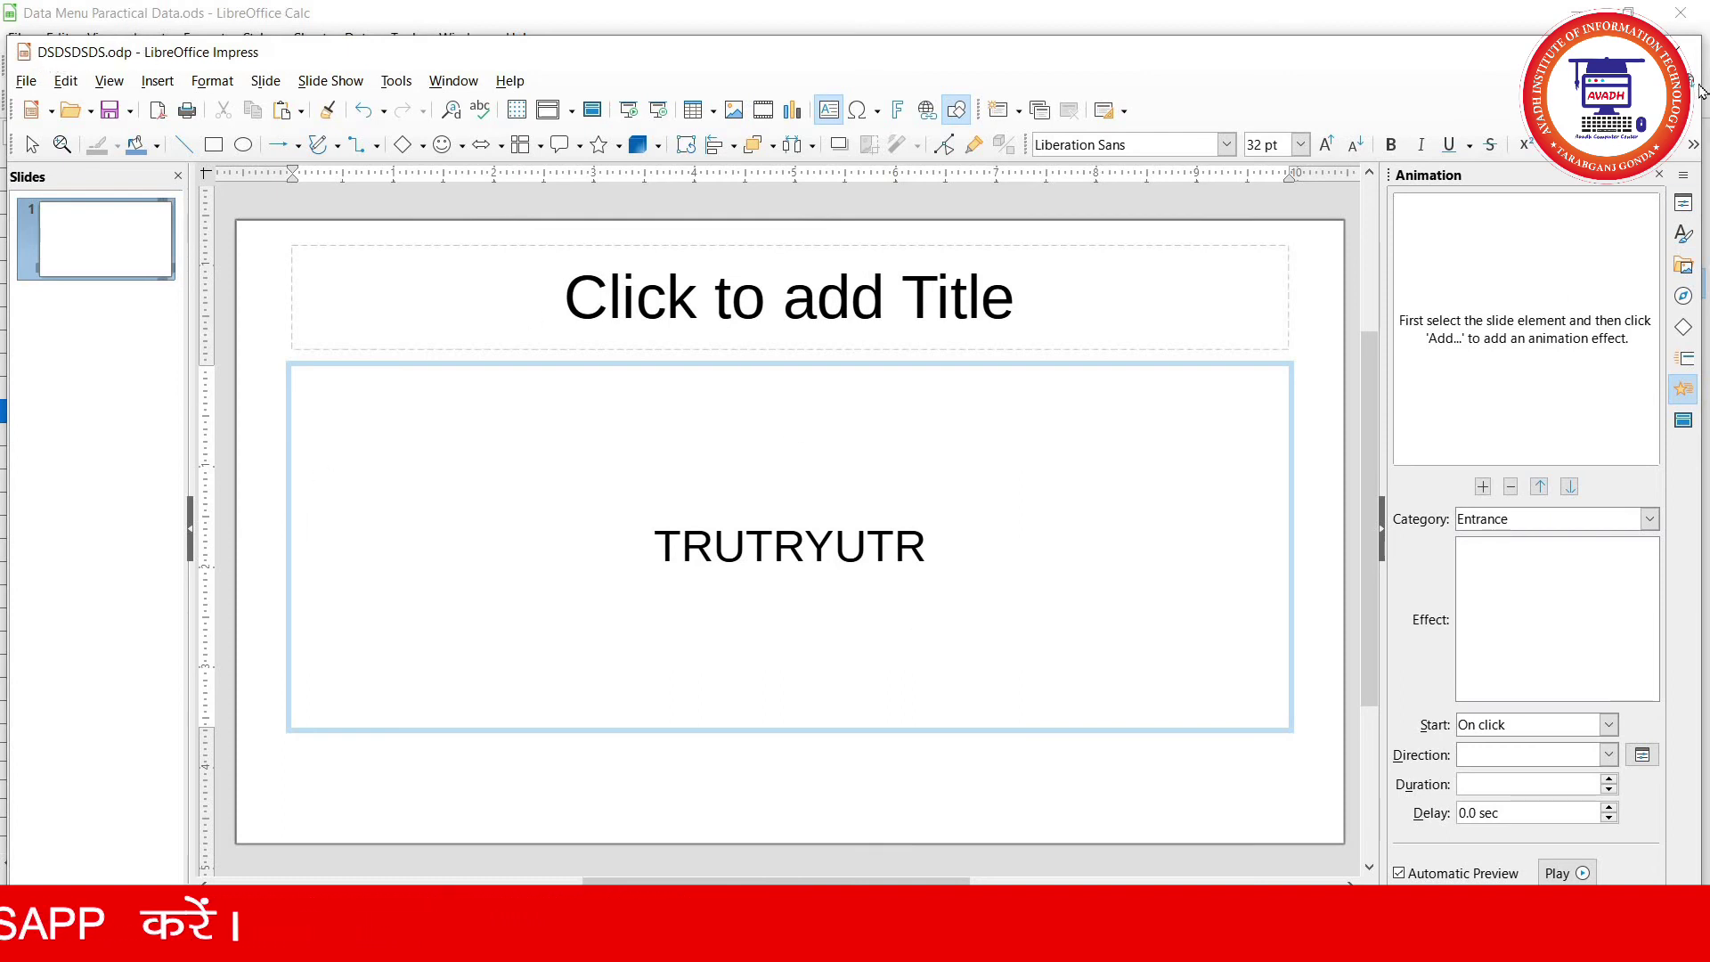
left_click(1682, 51)
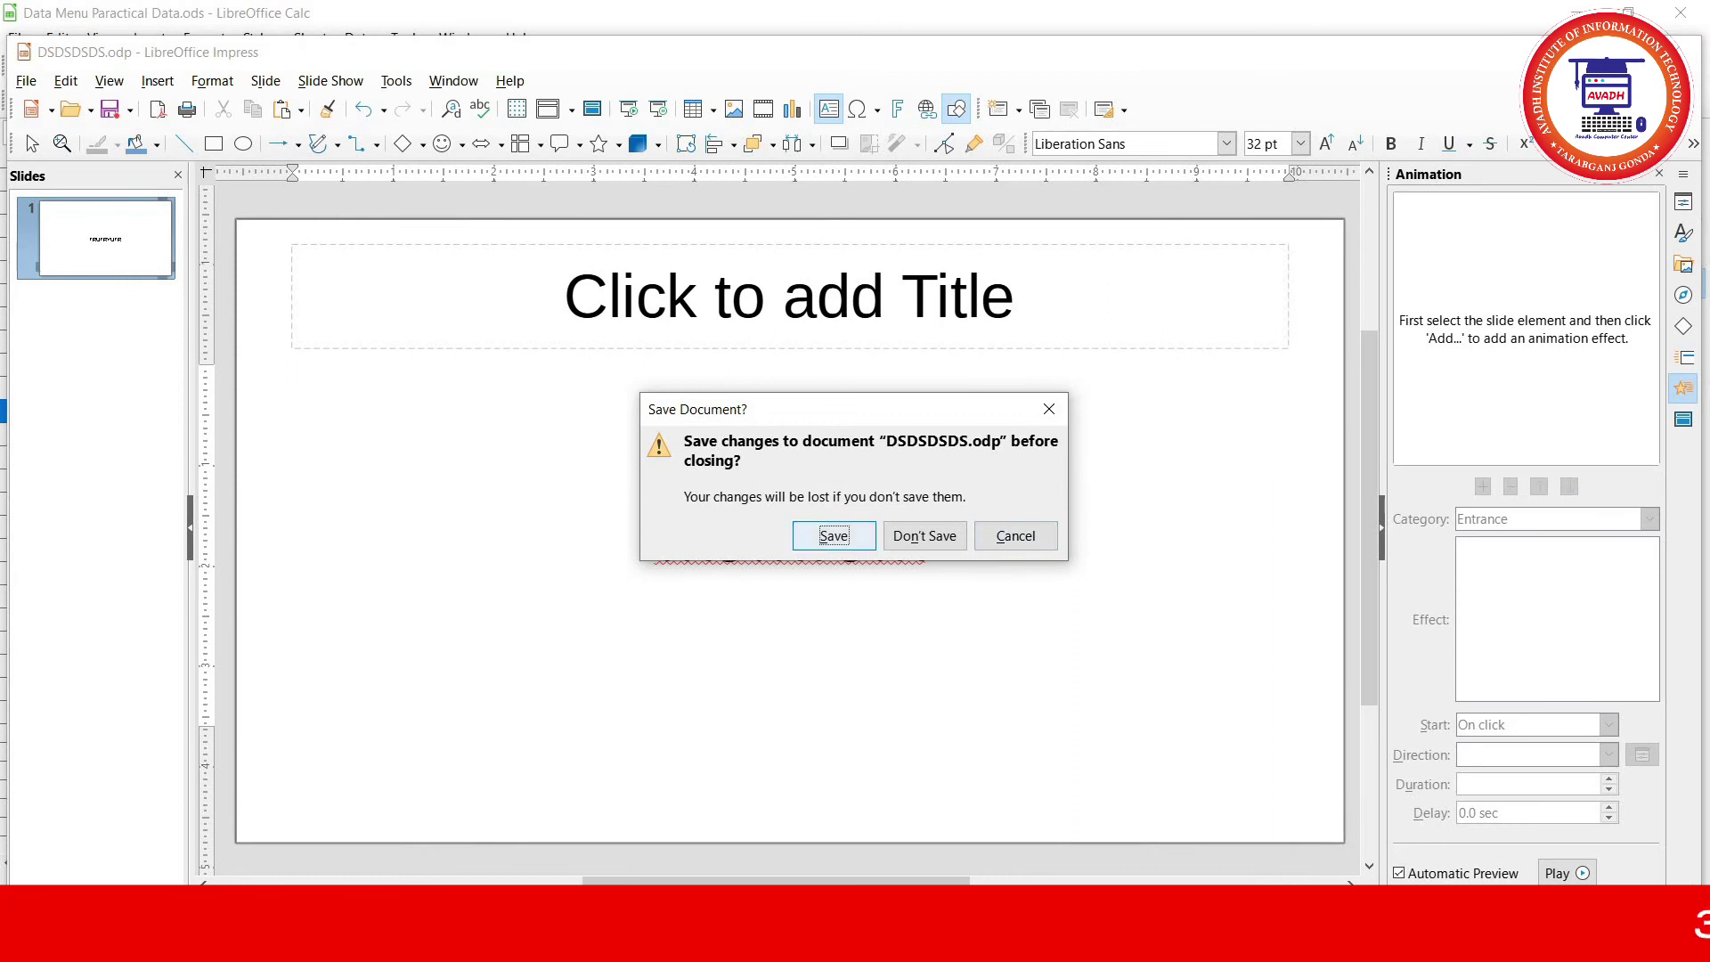
left_click(834, 536)
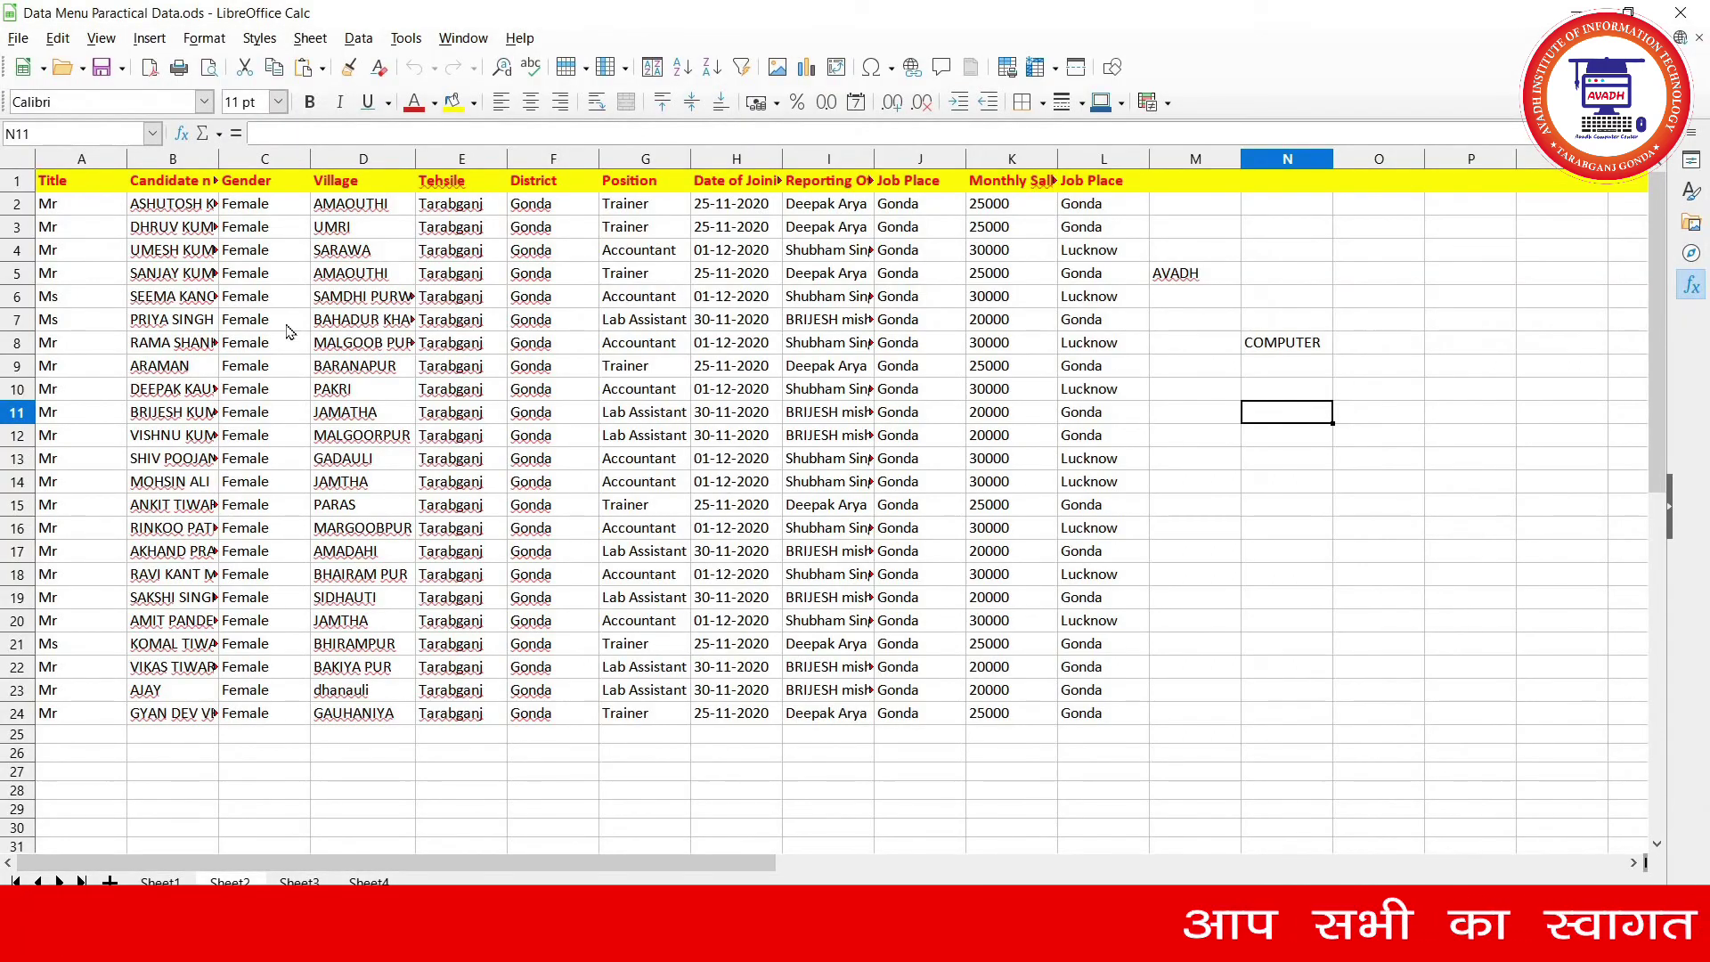
- Export the sheet to the Desktop as JPEG 'Data Menu Paractical Data' with default quality 75
left_click(17, 38)
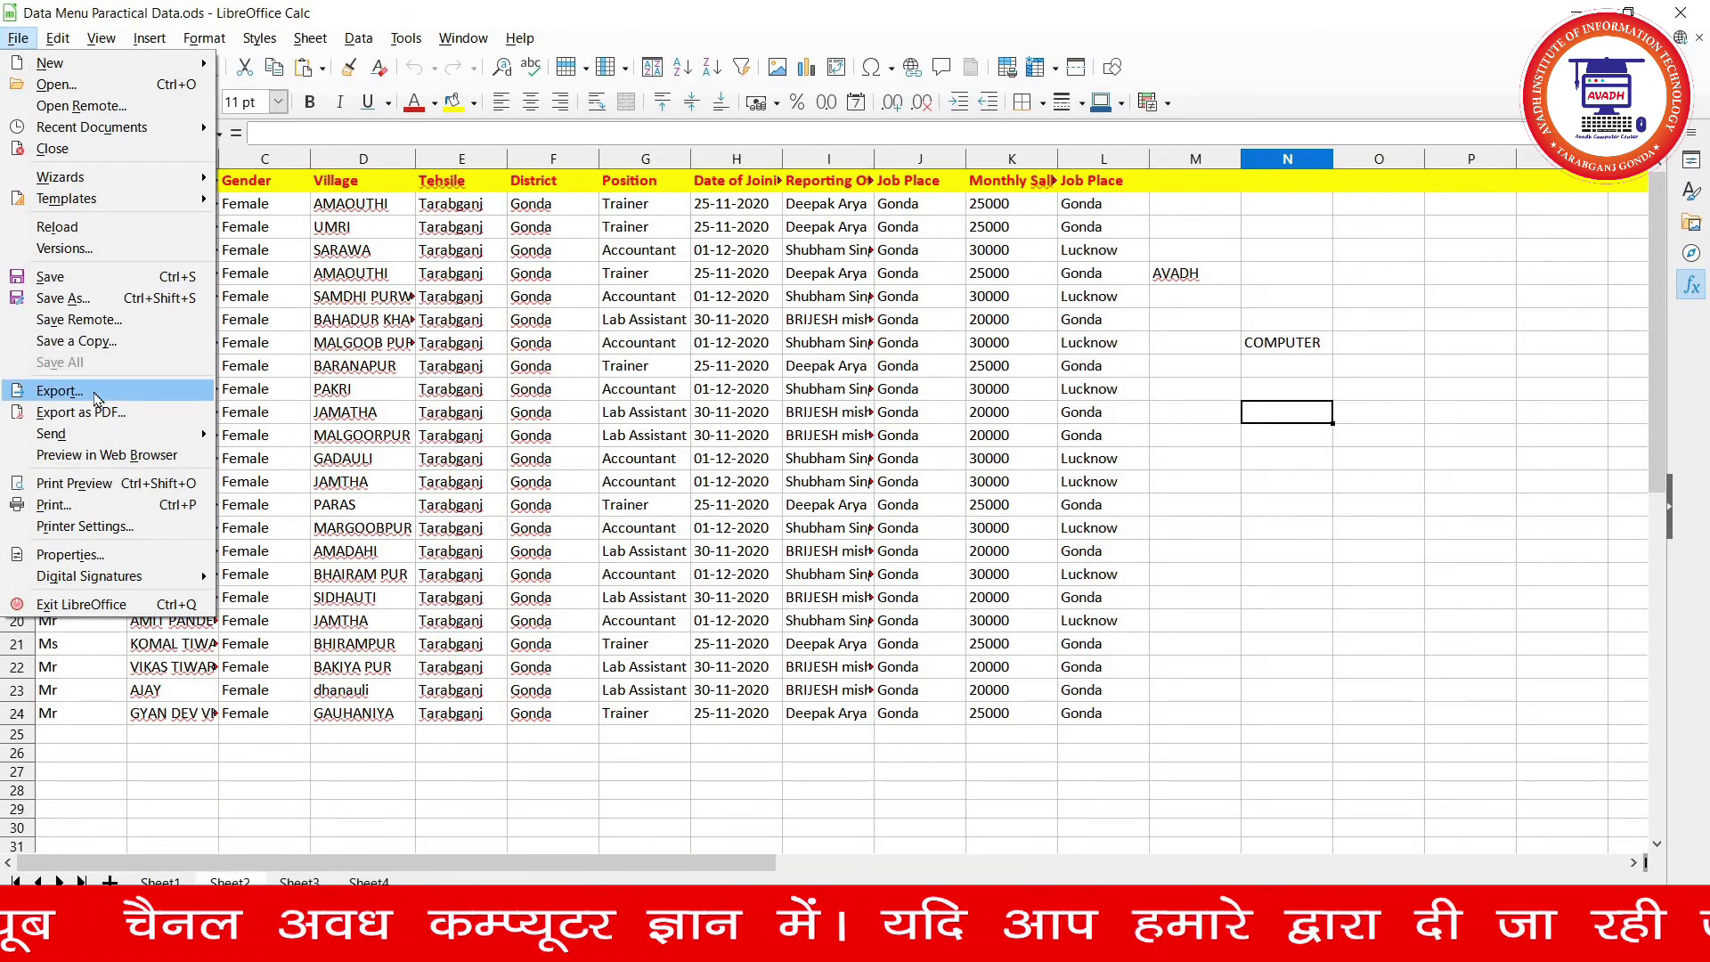
left_click(95, 398)
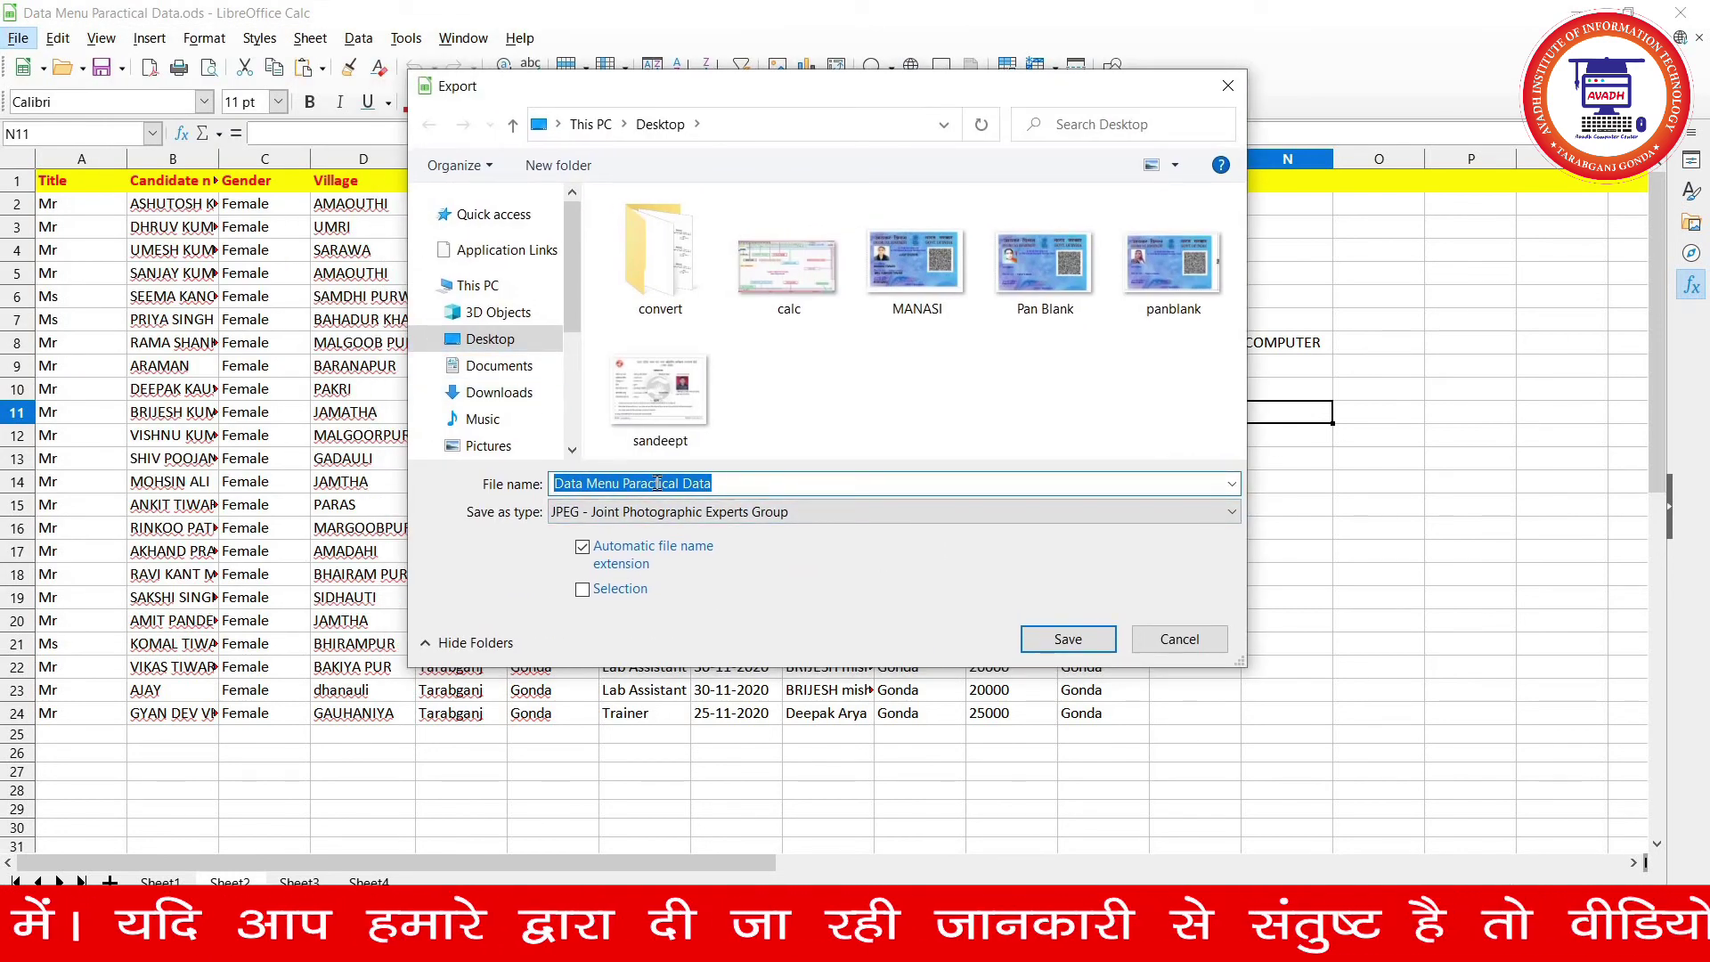
left_click(752, 488)
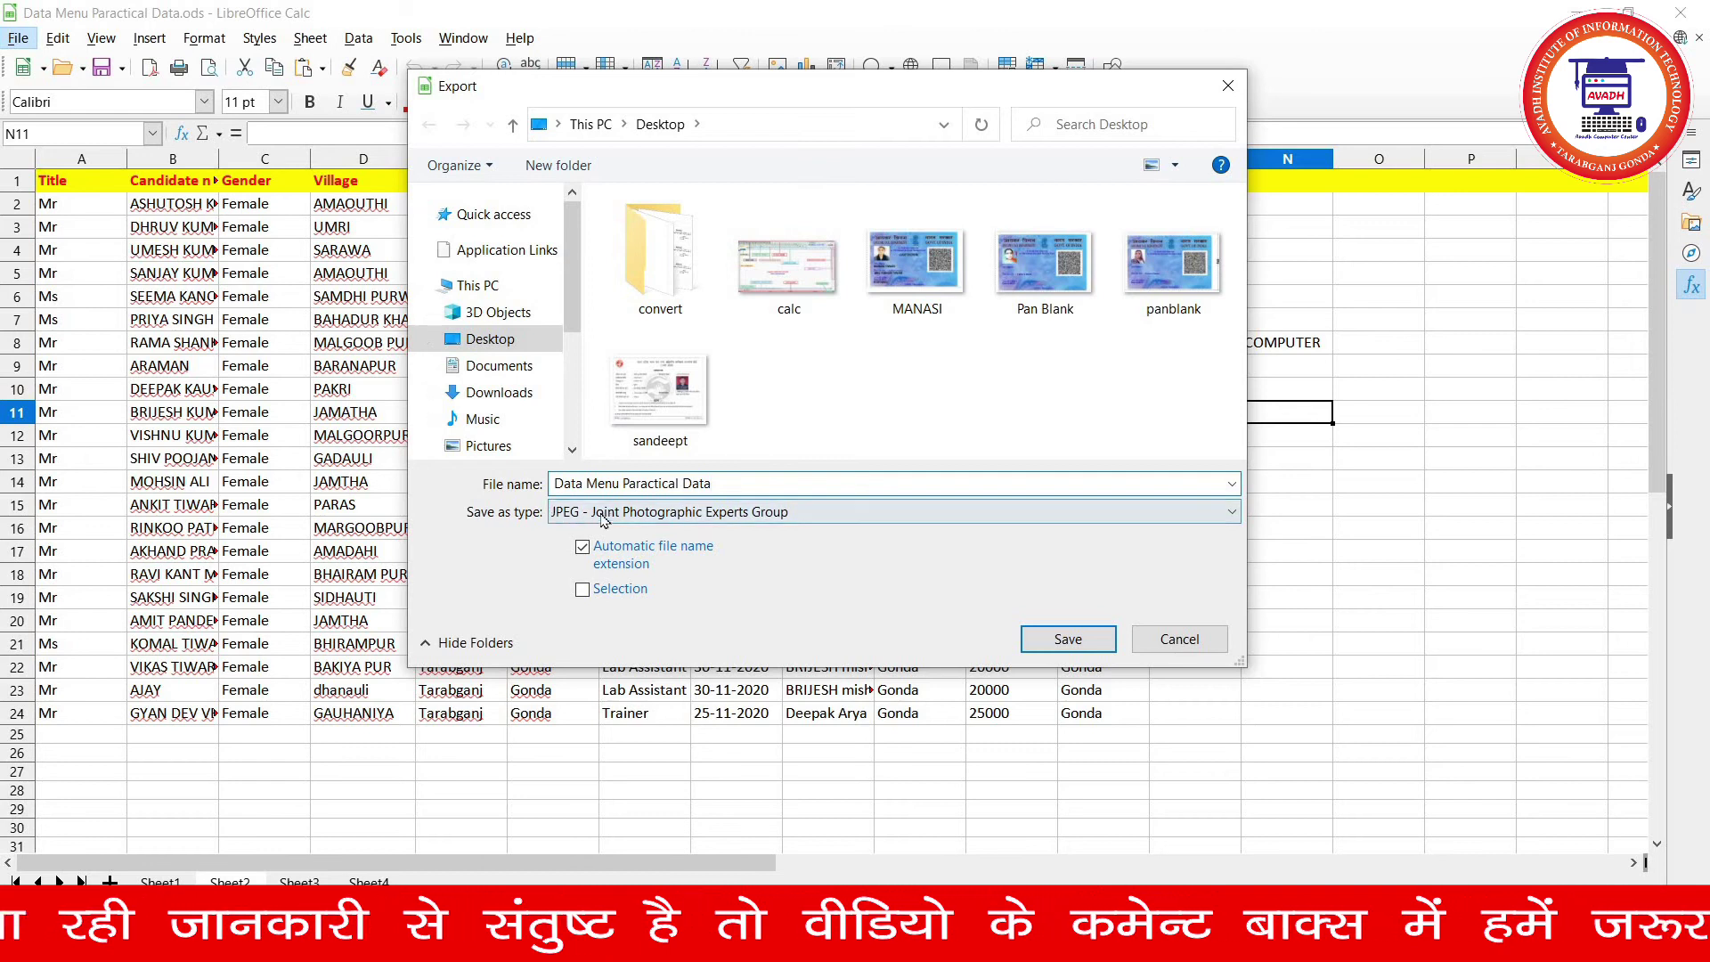
left_click(648, 514)
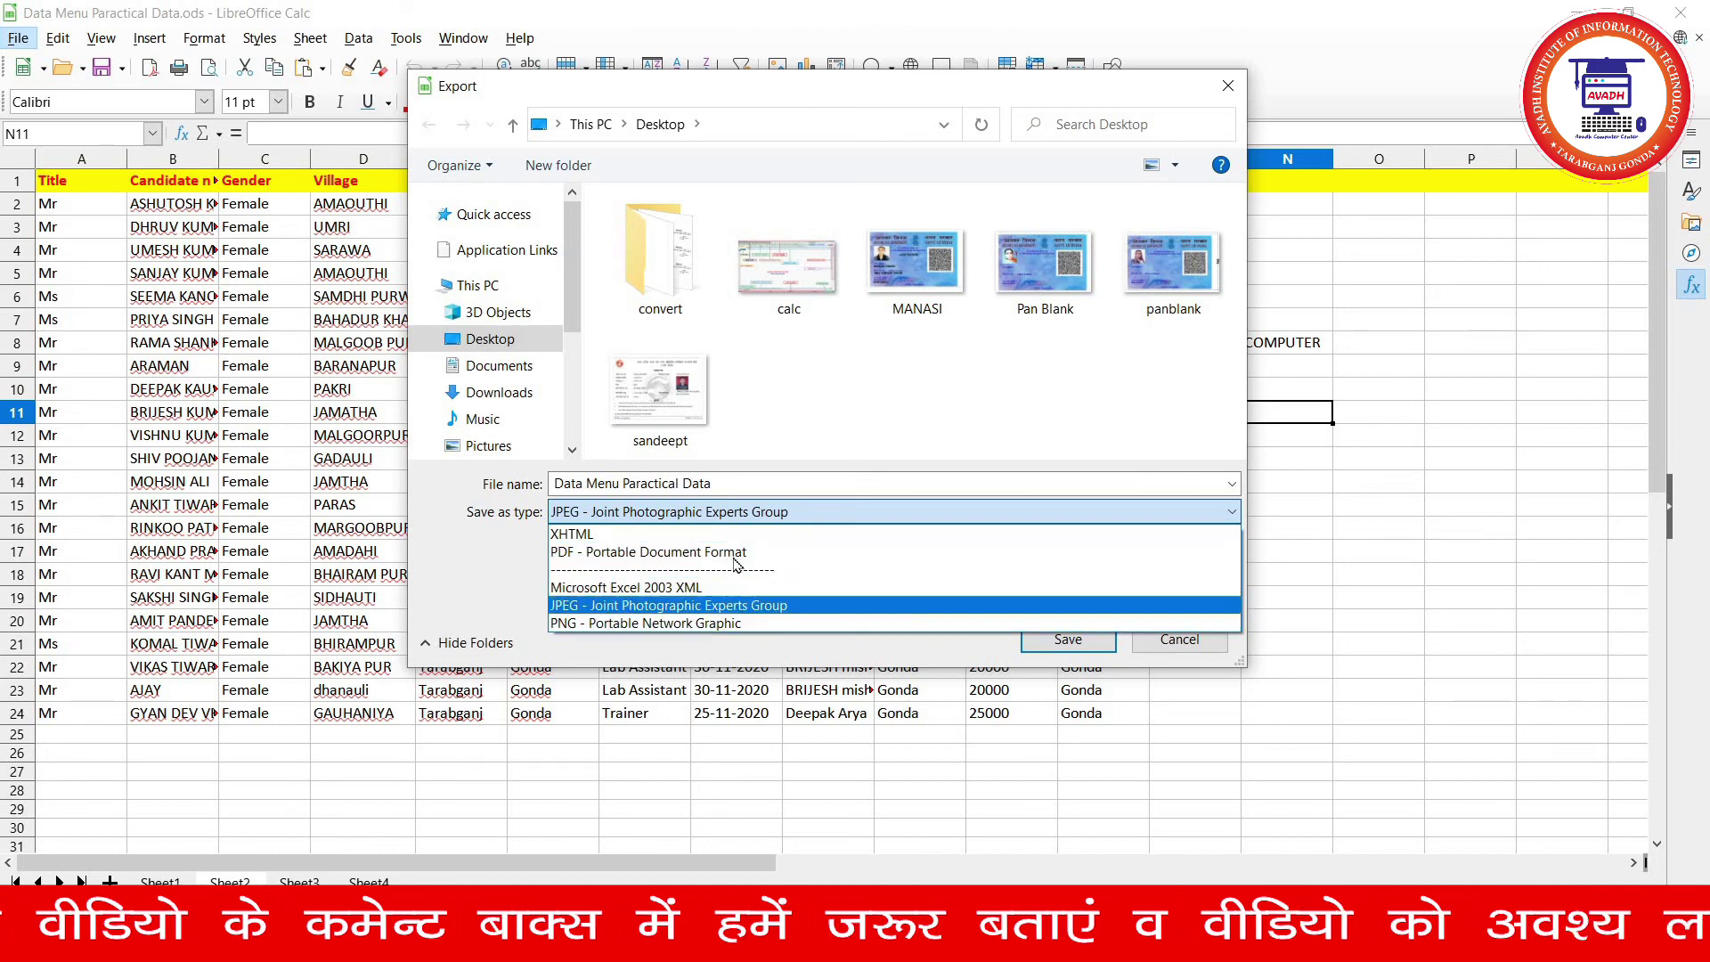
left_click(618, 515)
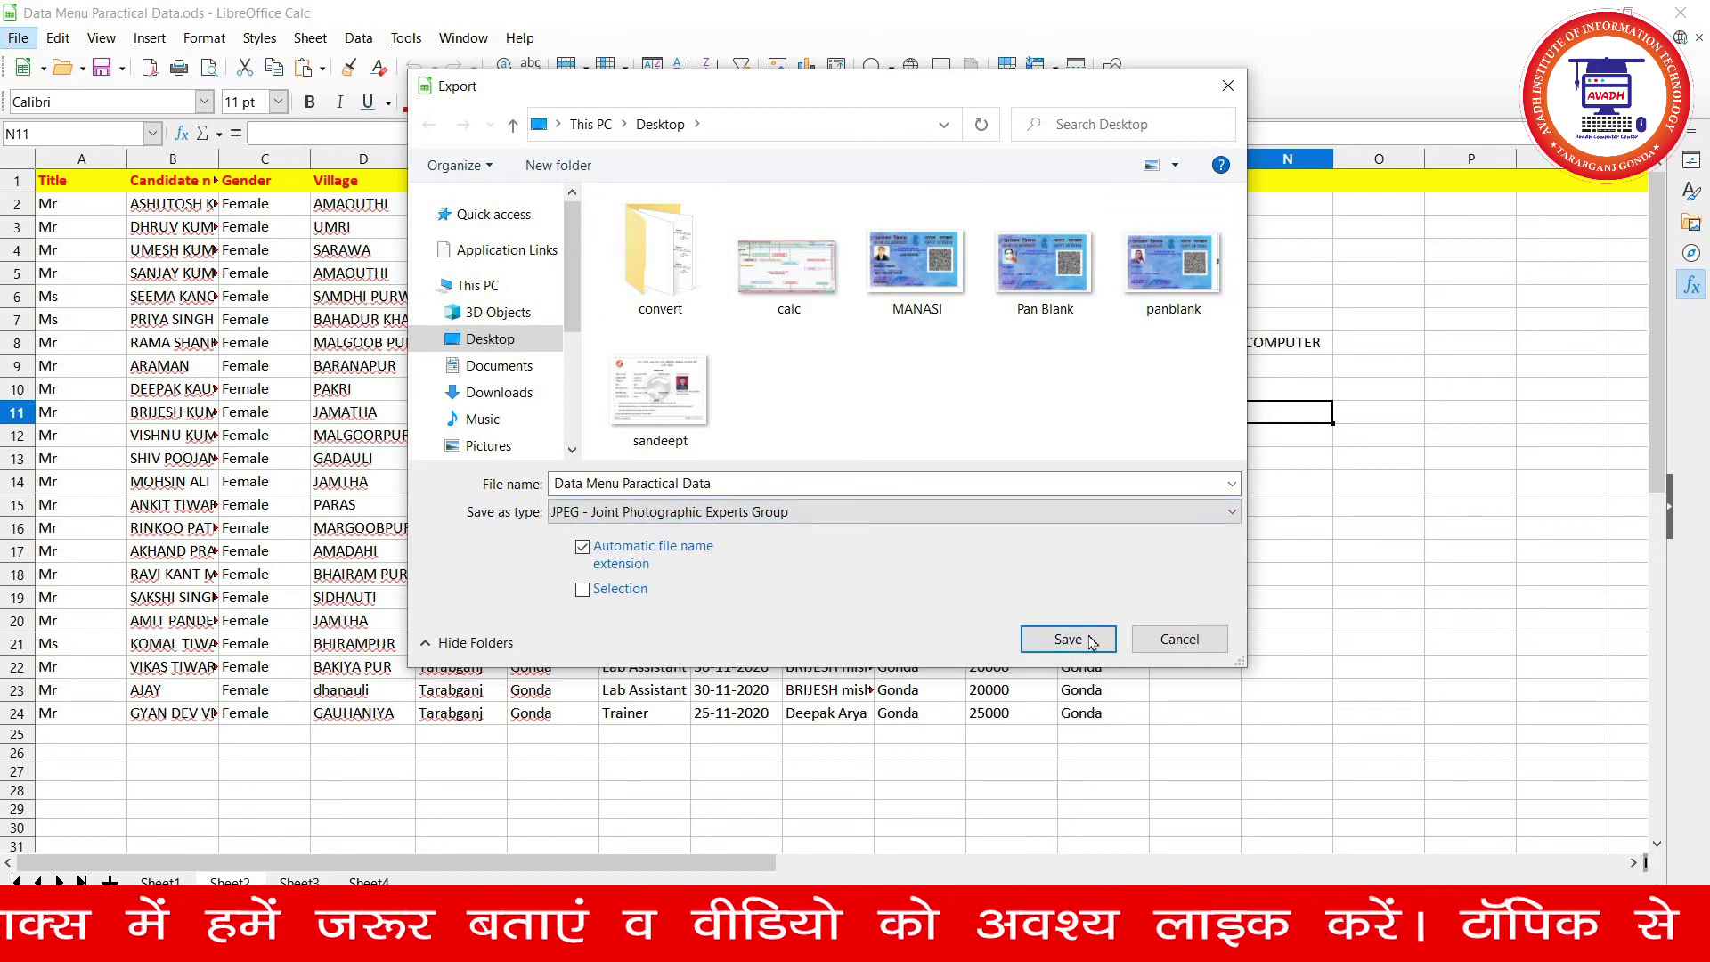
left_click(1068, 639)
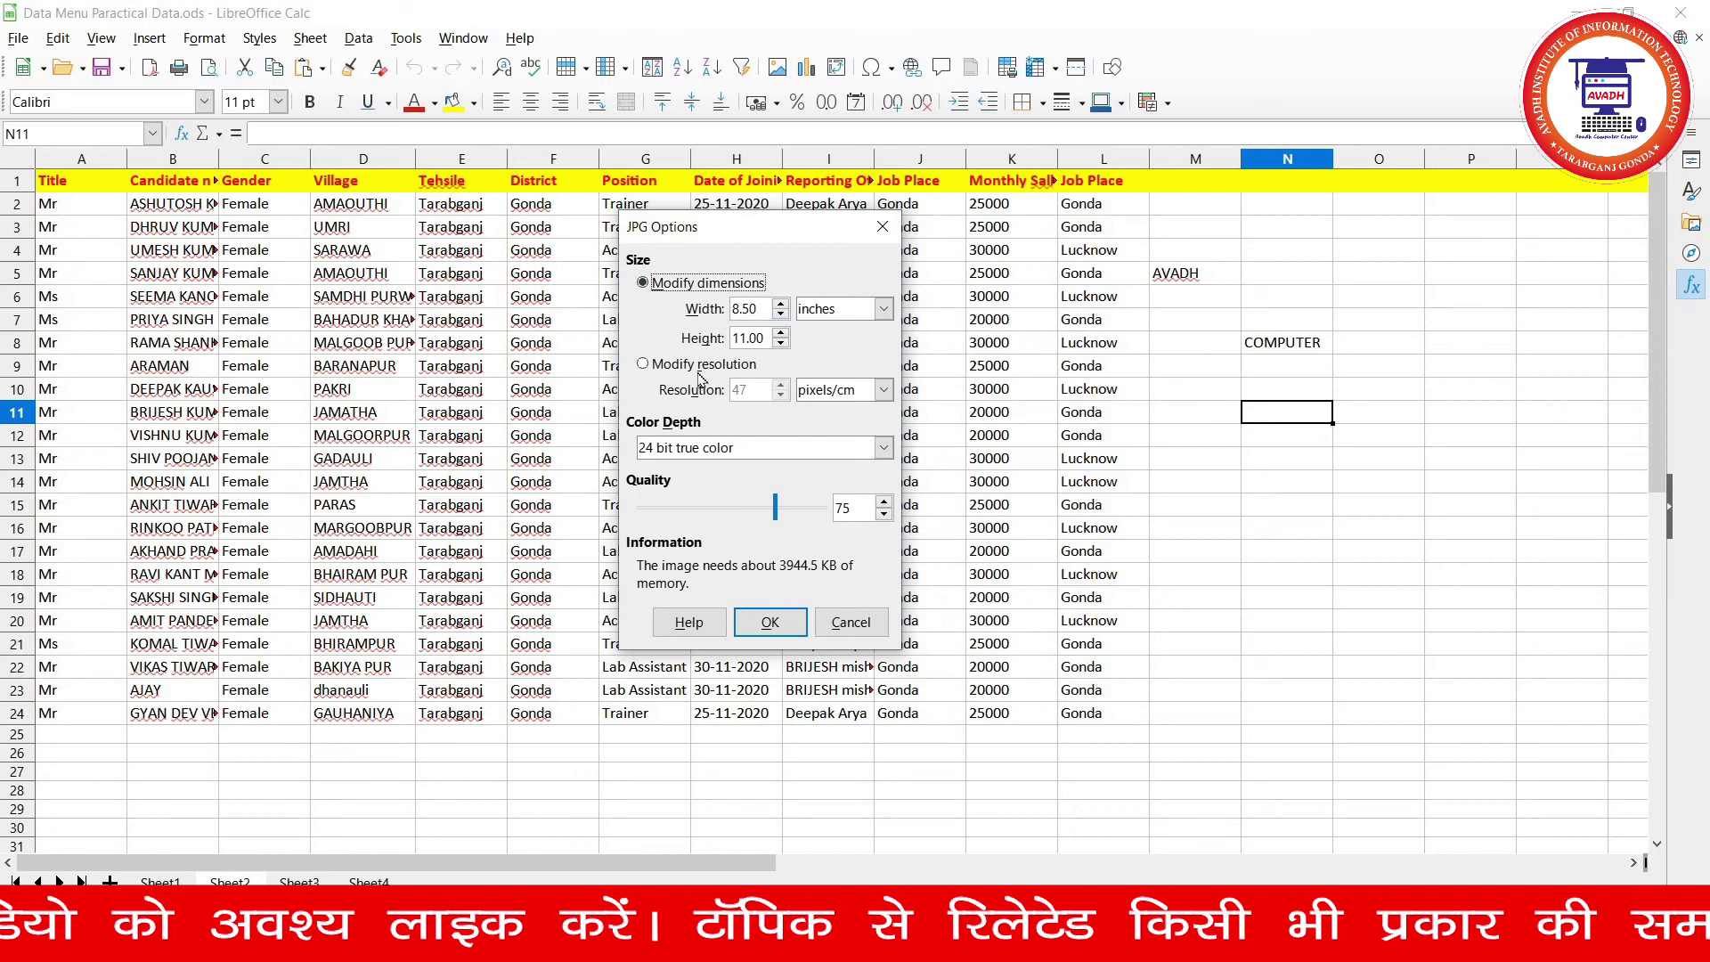
left_click(770, 622)
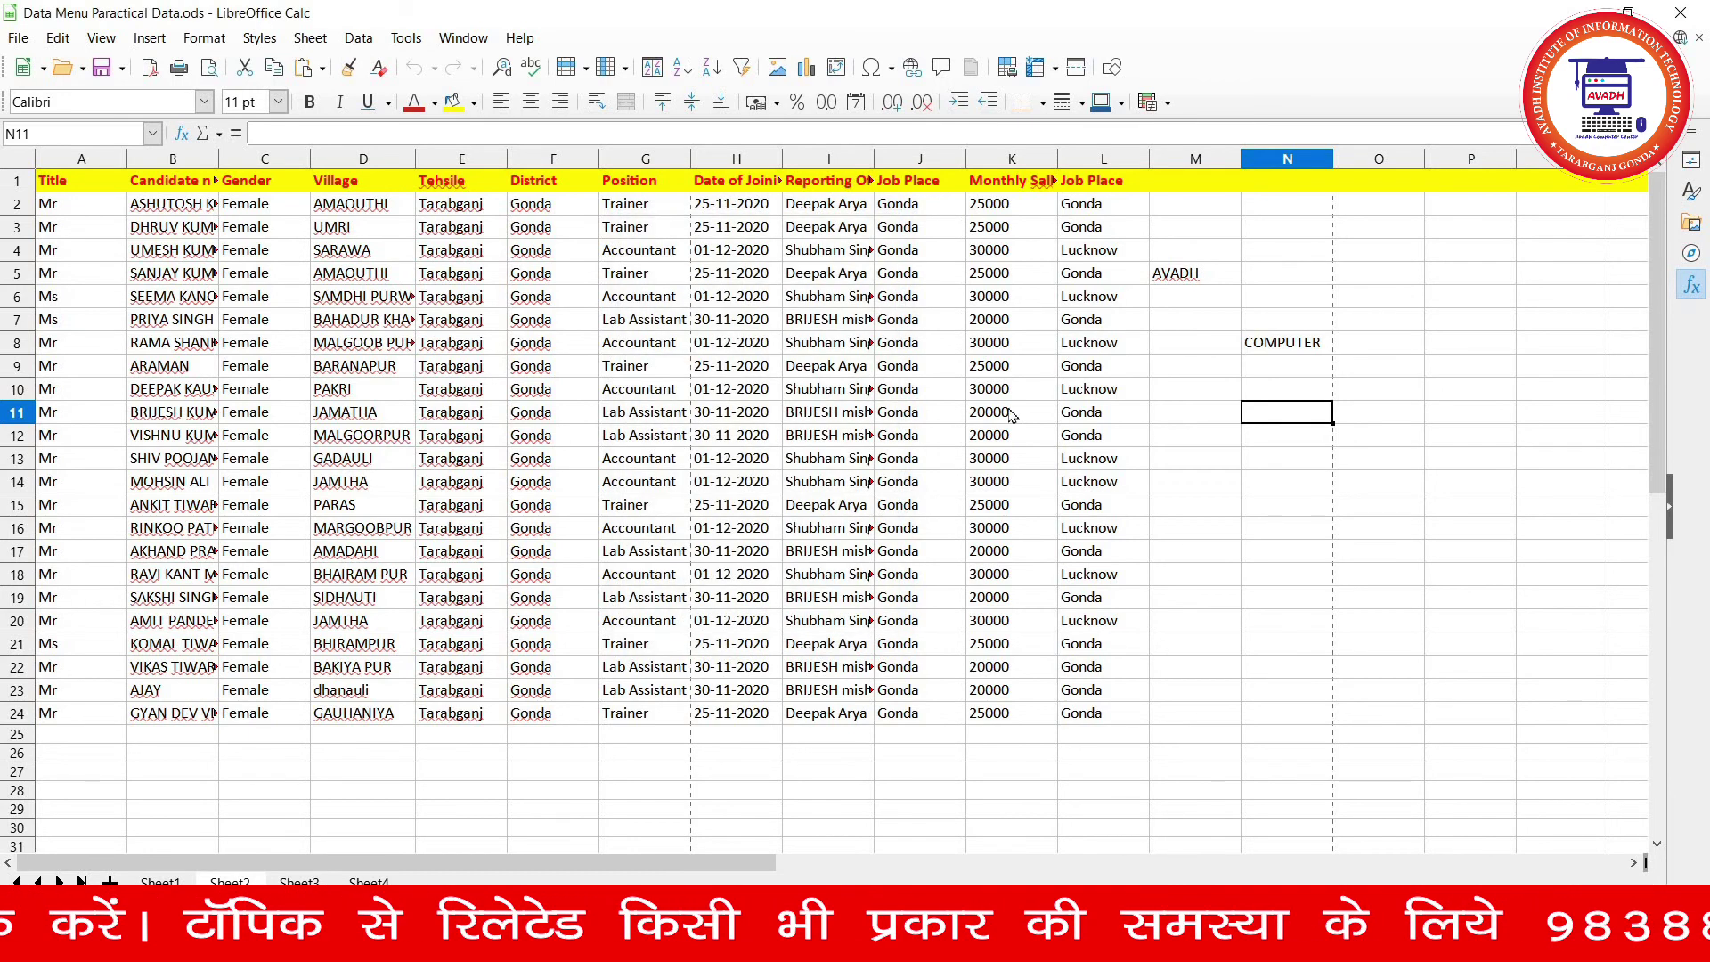
- Start a PDF export with range set to All, checking the Initial View and User Interface tabs
left_click(18, 37)
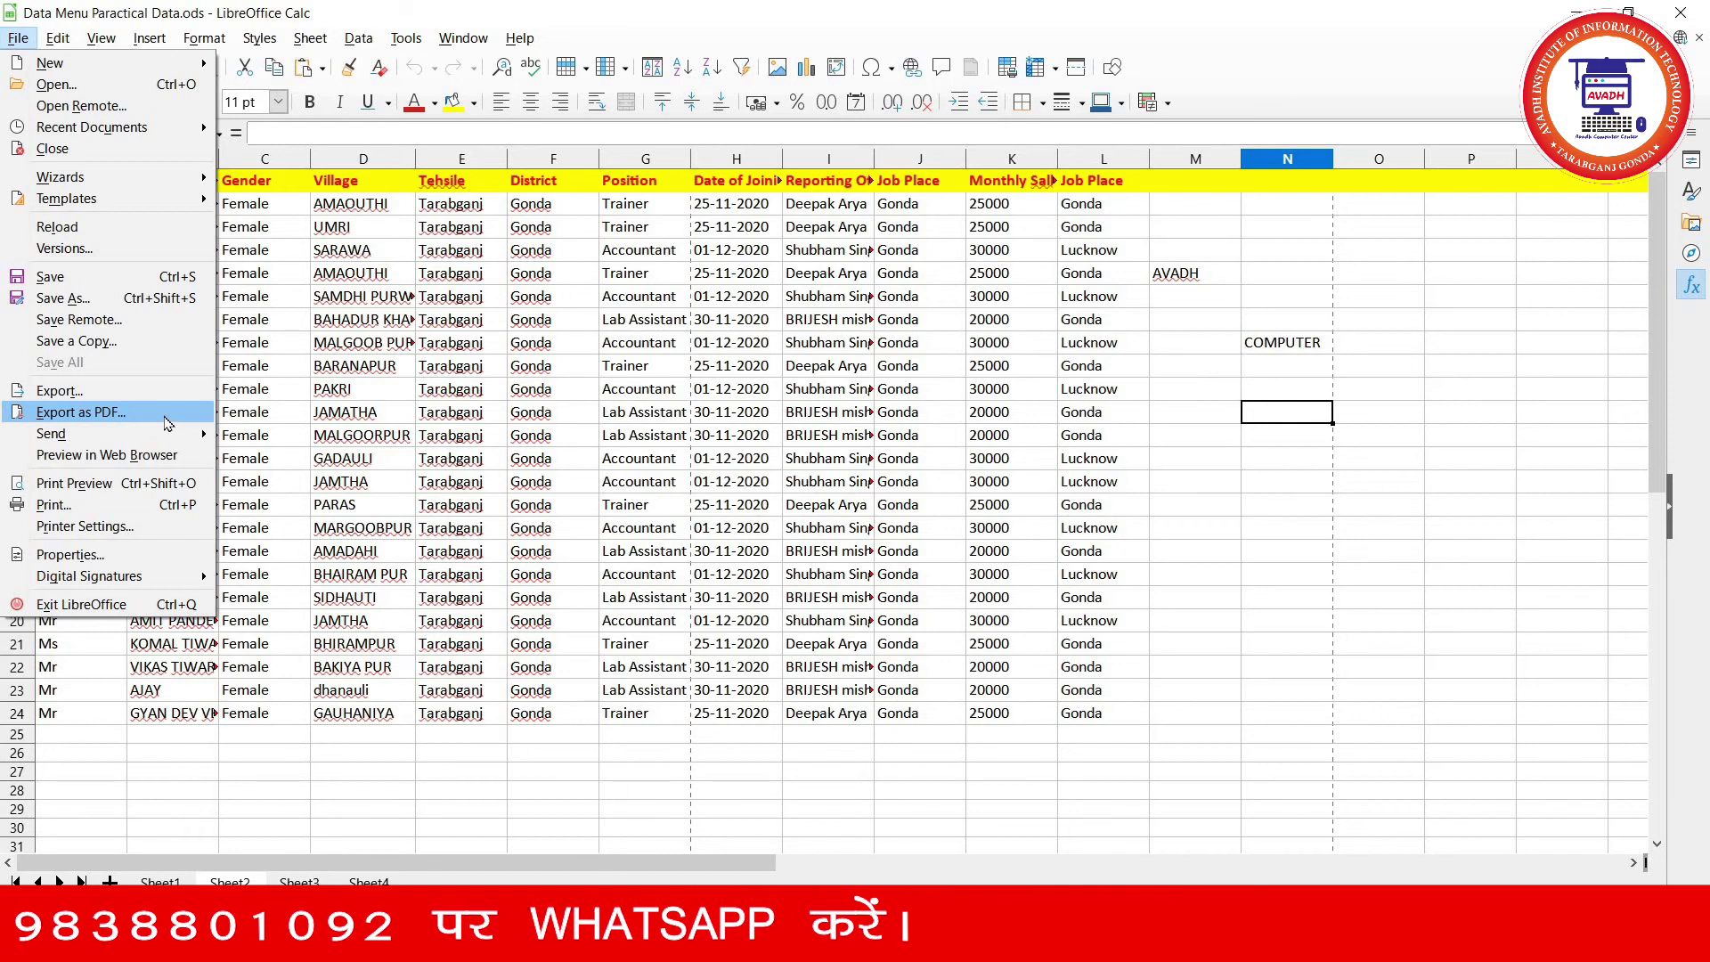
left_click(165, 422)
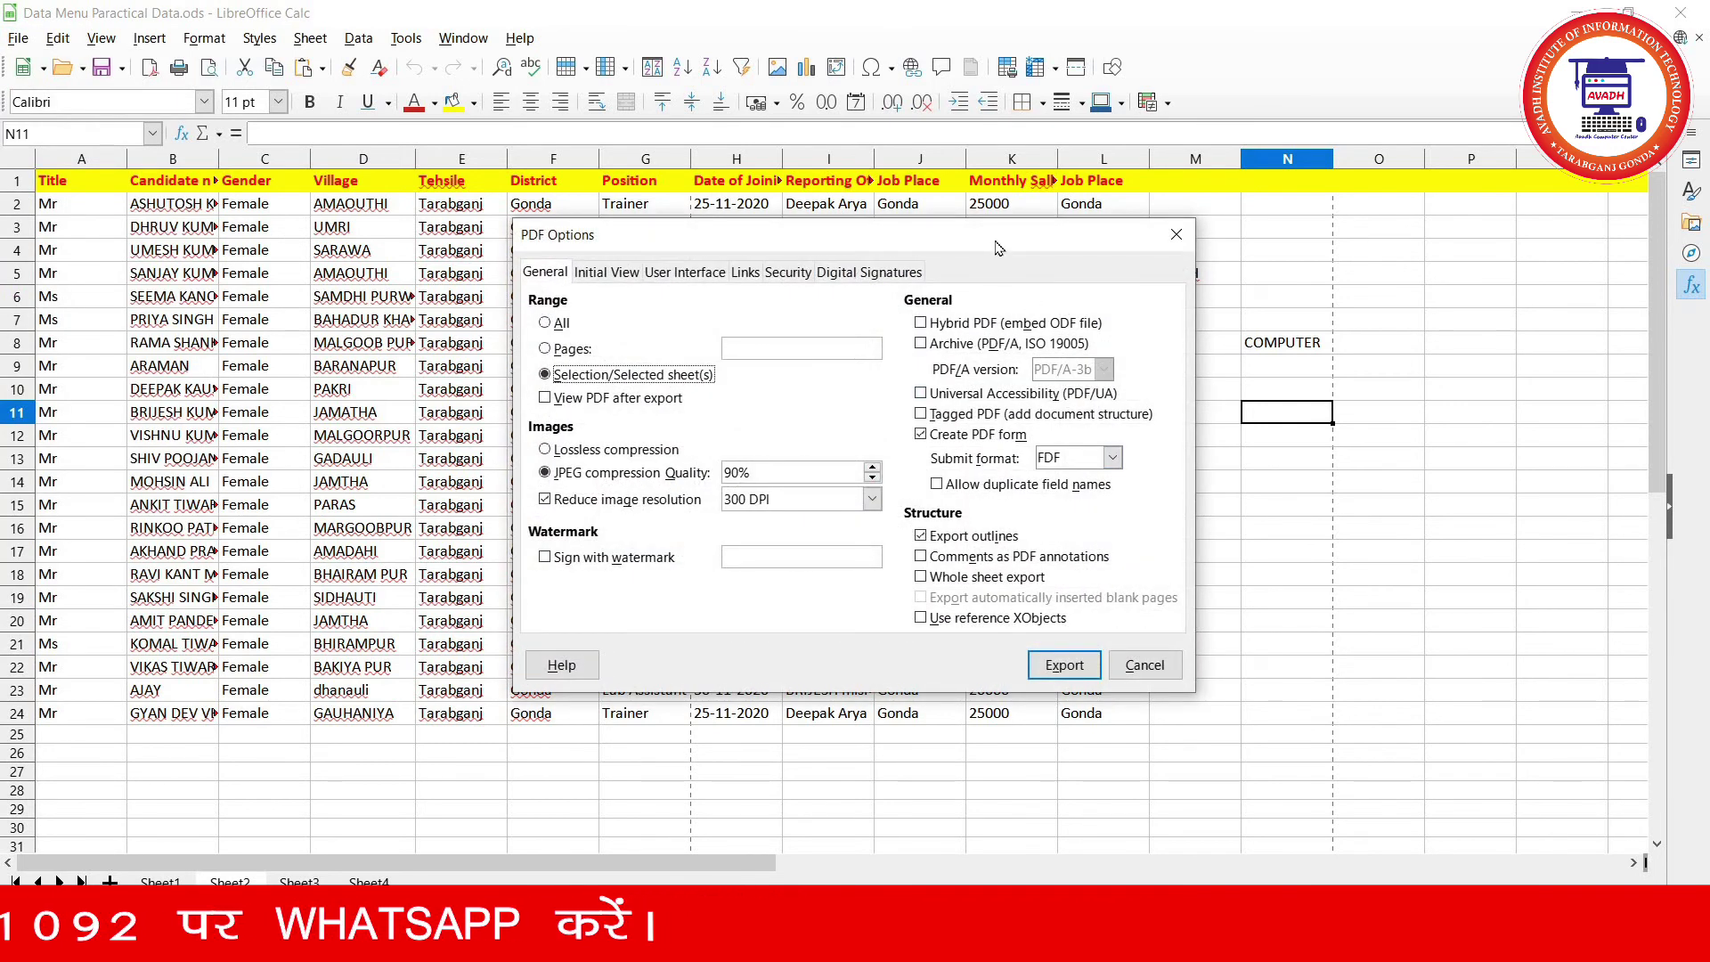
left_click_drag(1051, 258, 1103, 268)
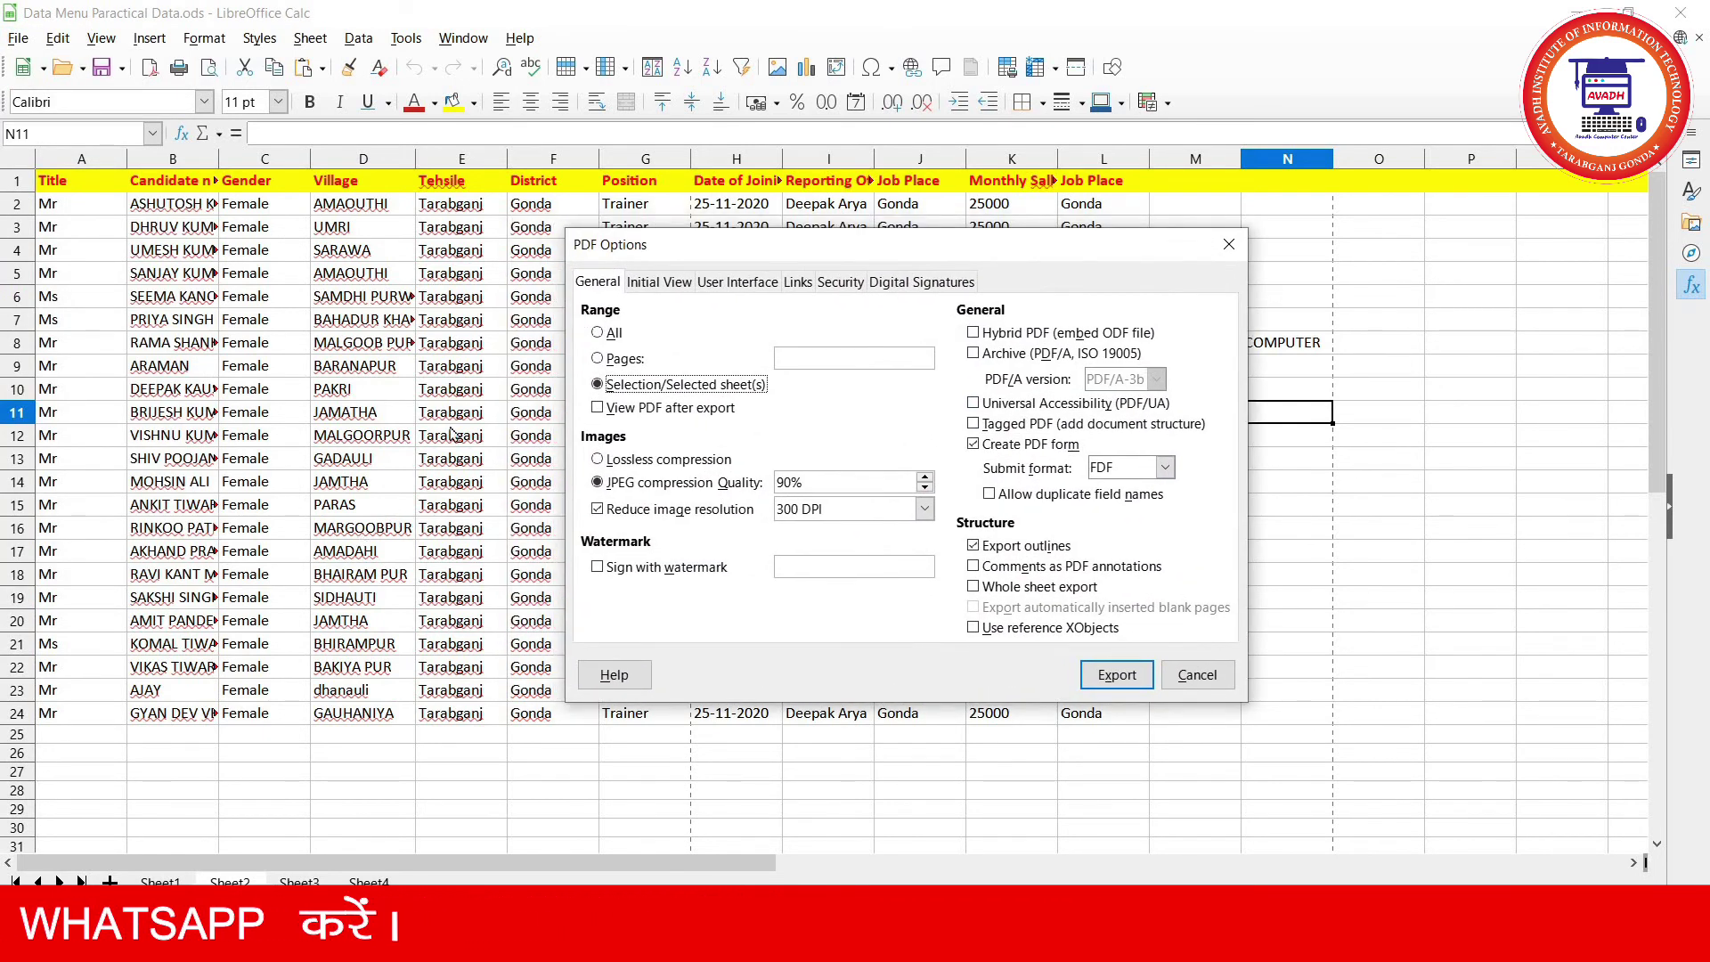
left_click(606, 335)
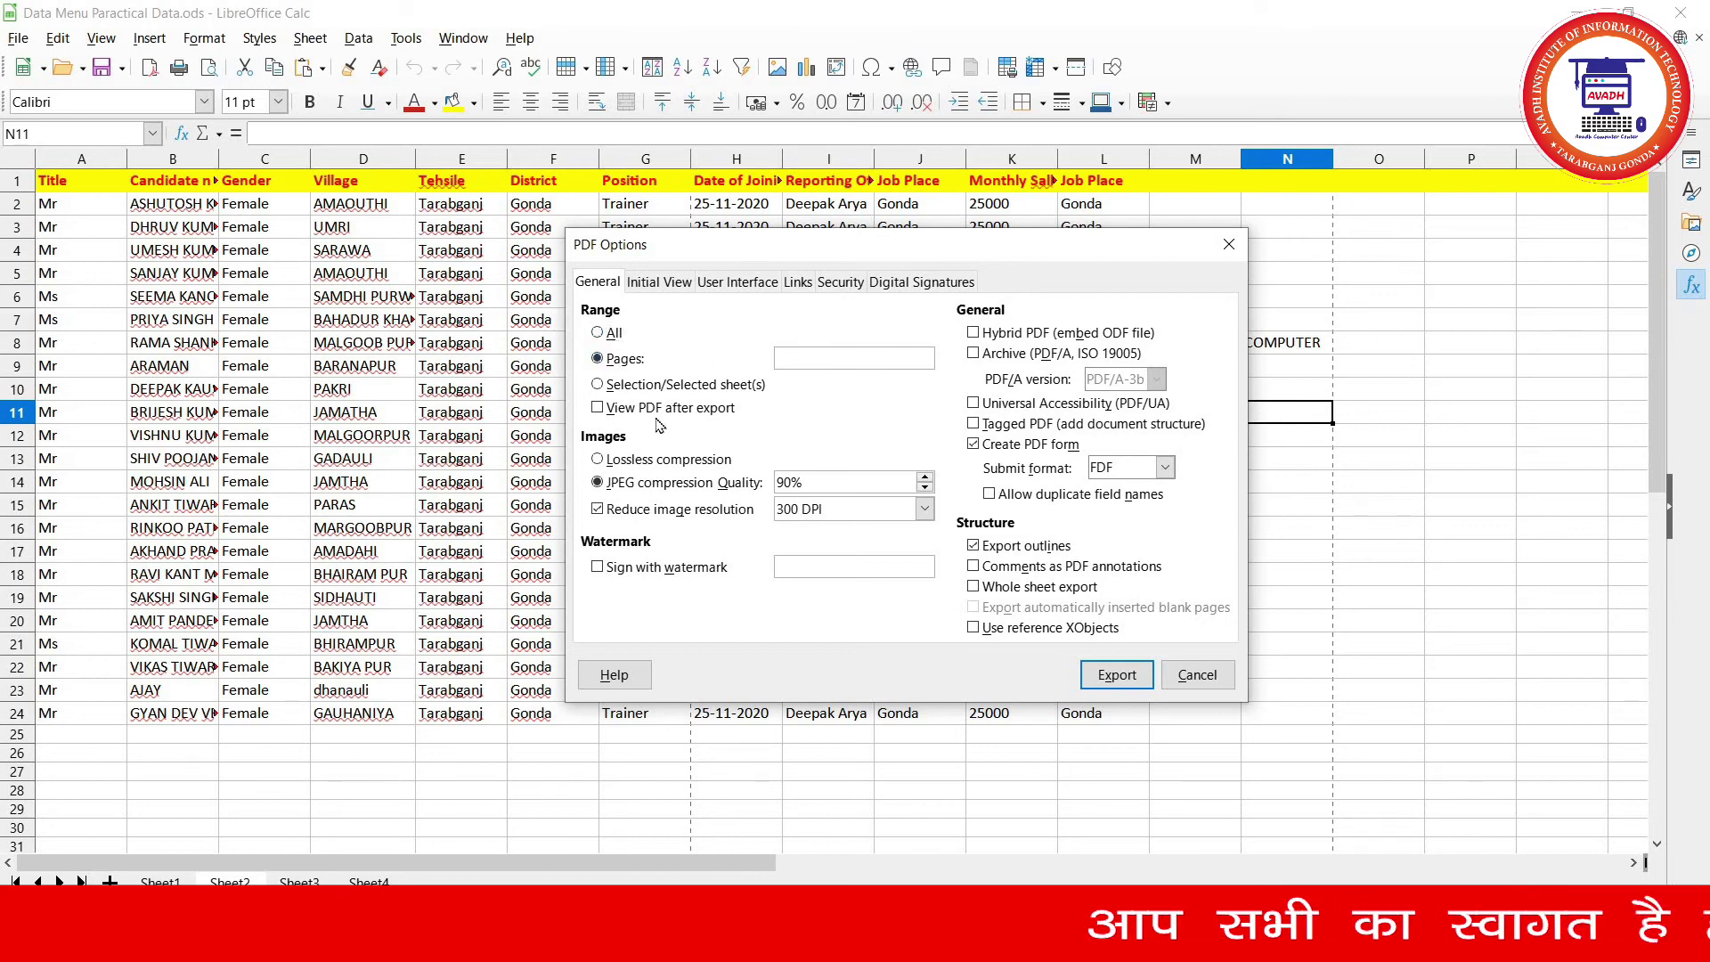
left_click(675, 283)
left_click(737, 282)
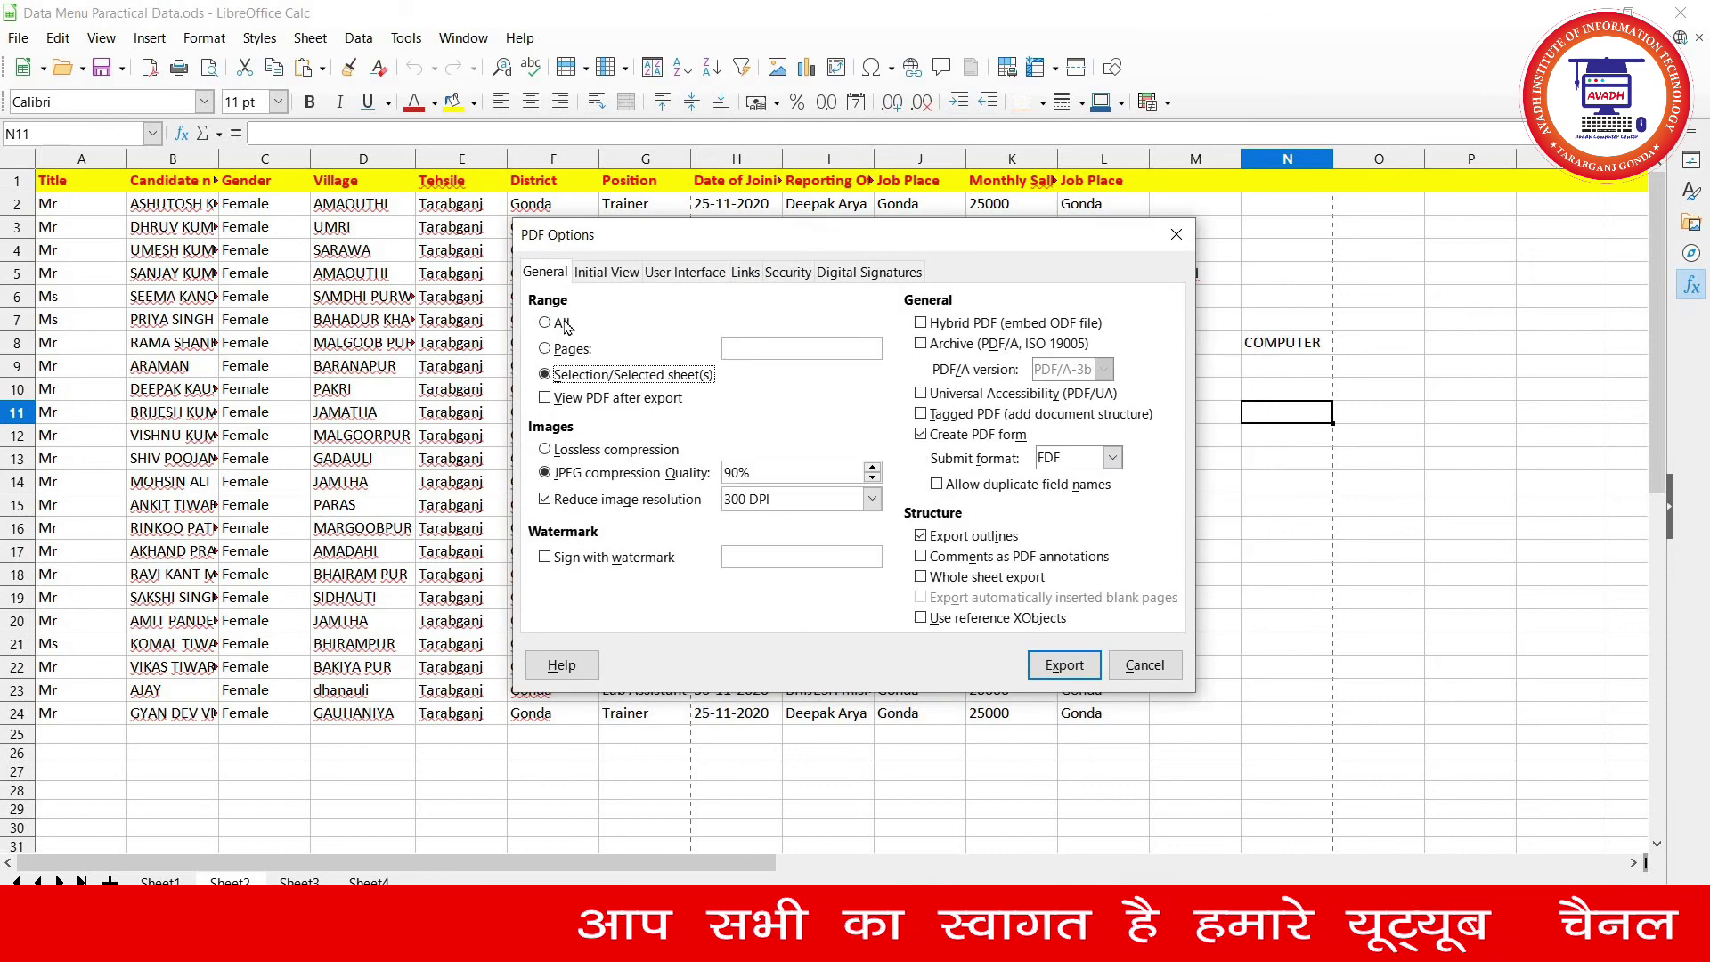
left_click(561, 323)
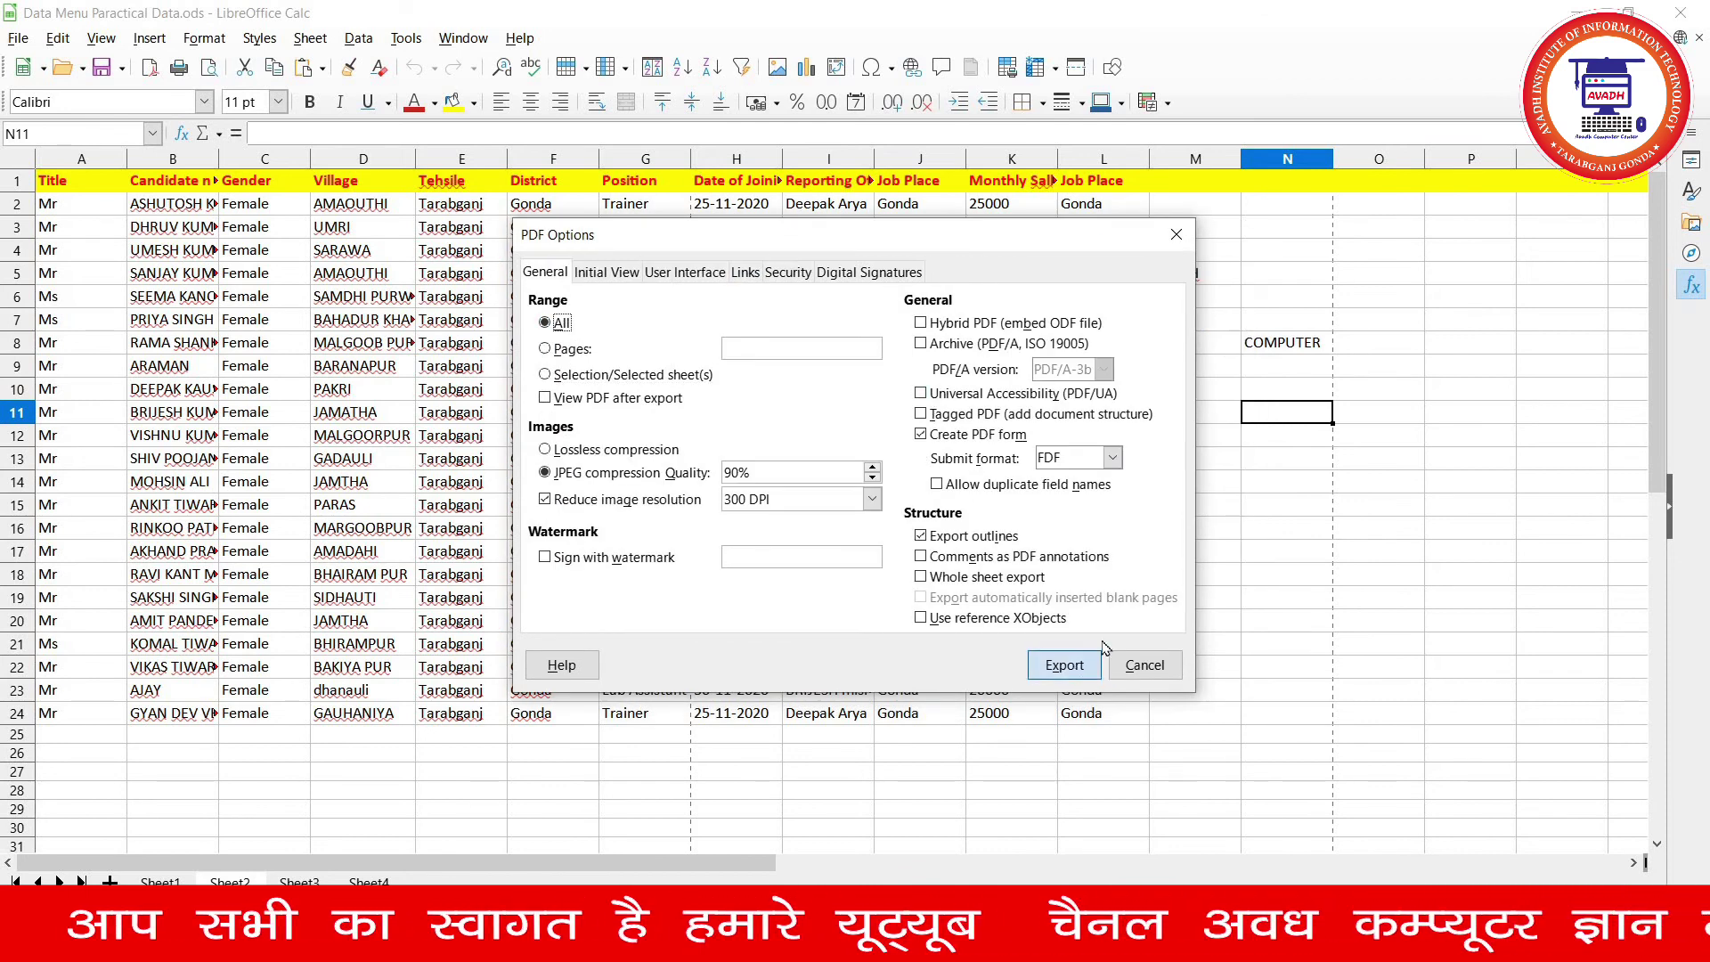
- Go on to the PDF save dialog, cancel it without saving, and show the File > Send submenu
left_click(1065, 664)
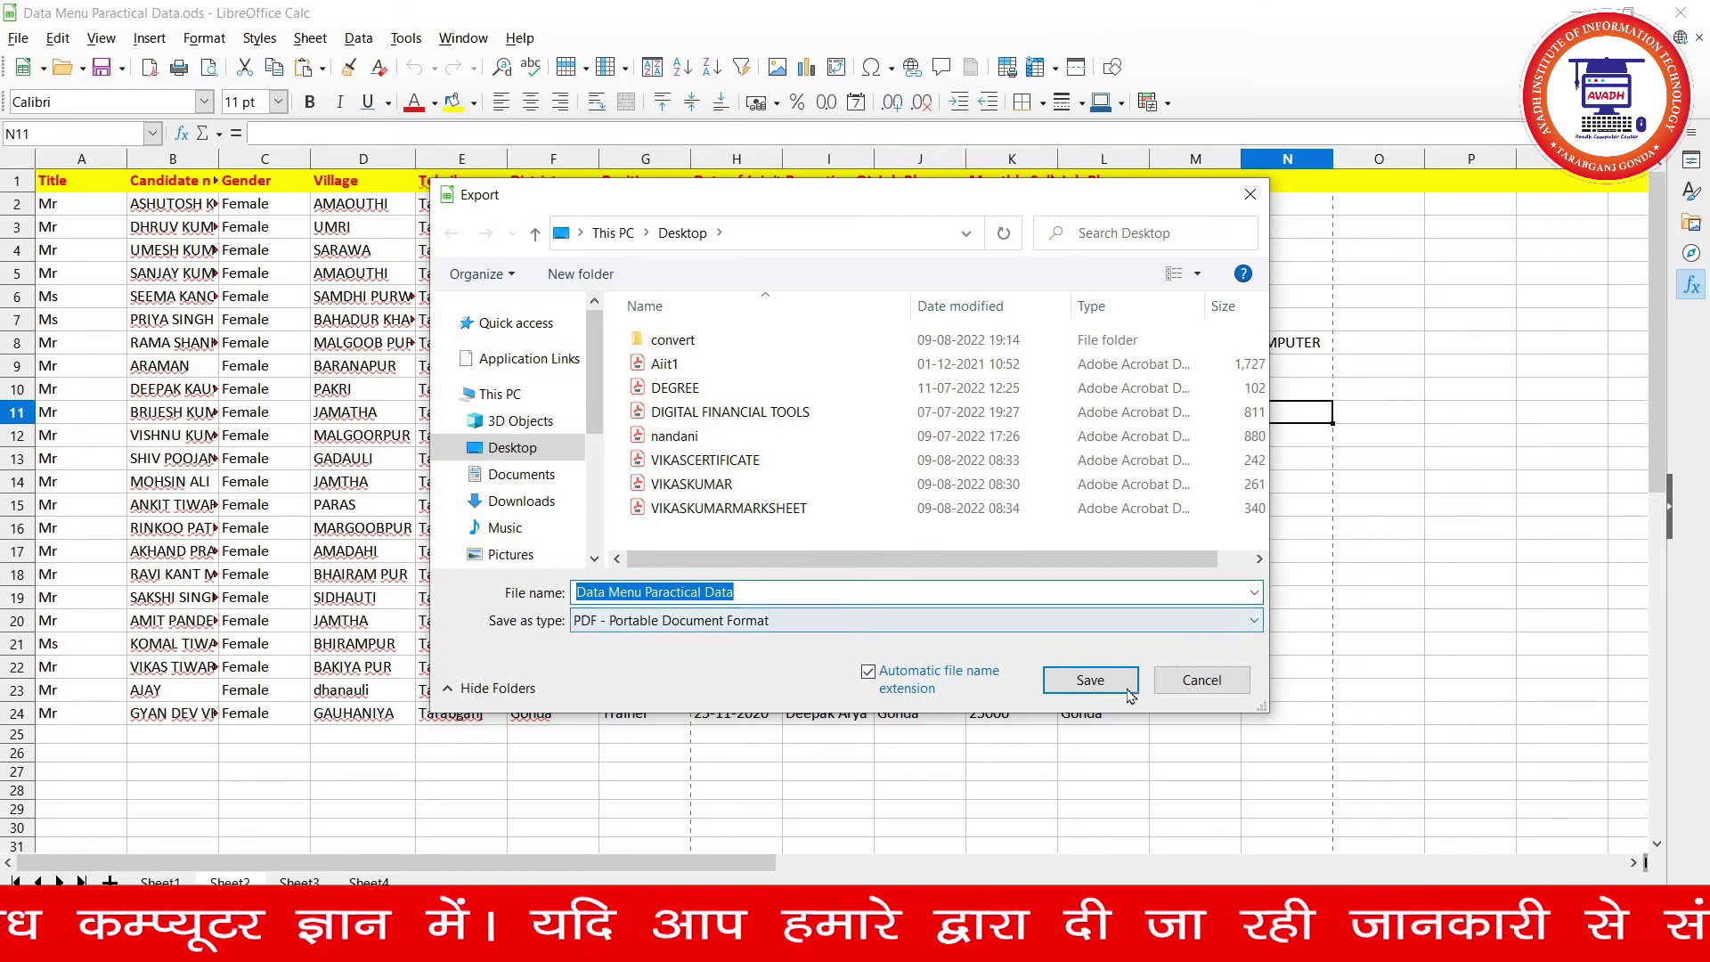
left_click(1187, 686)
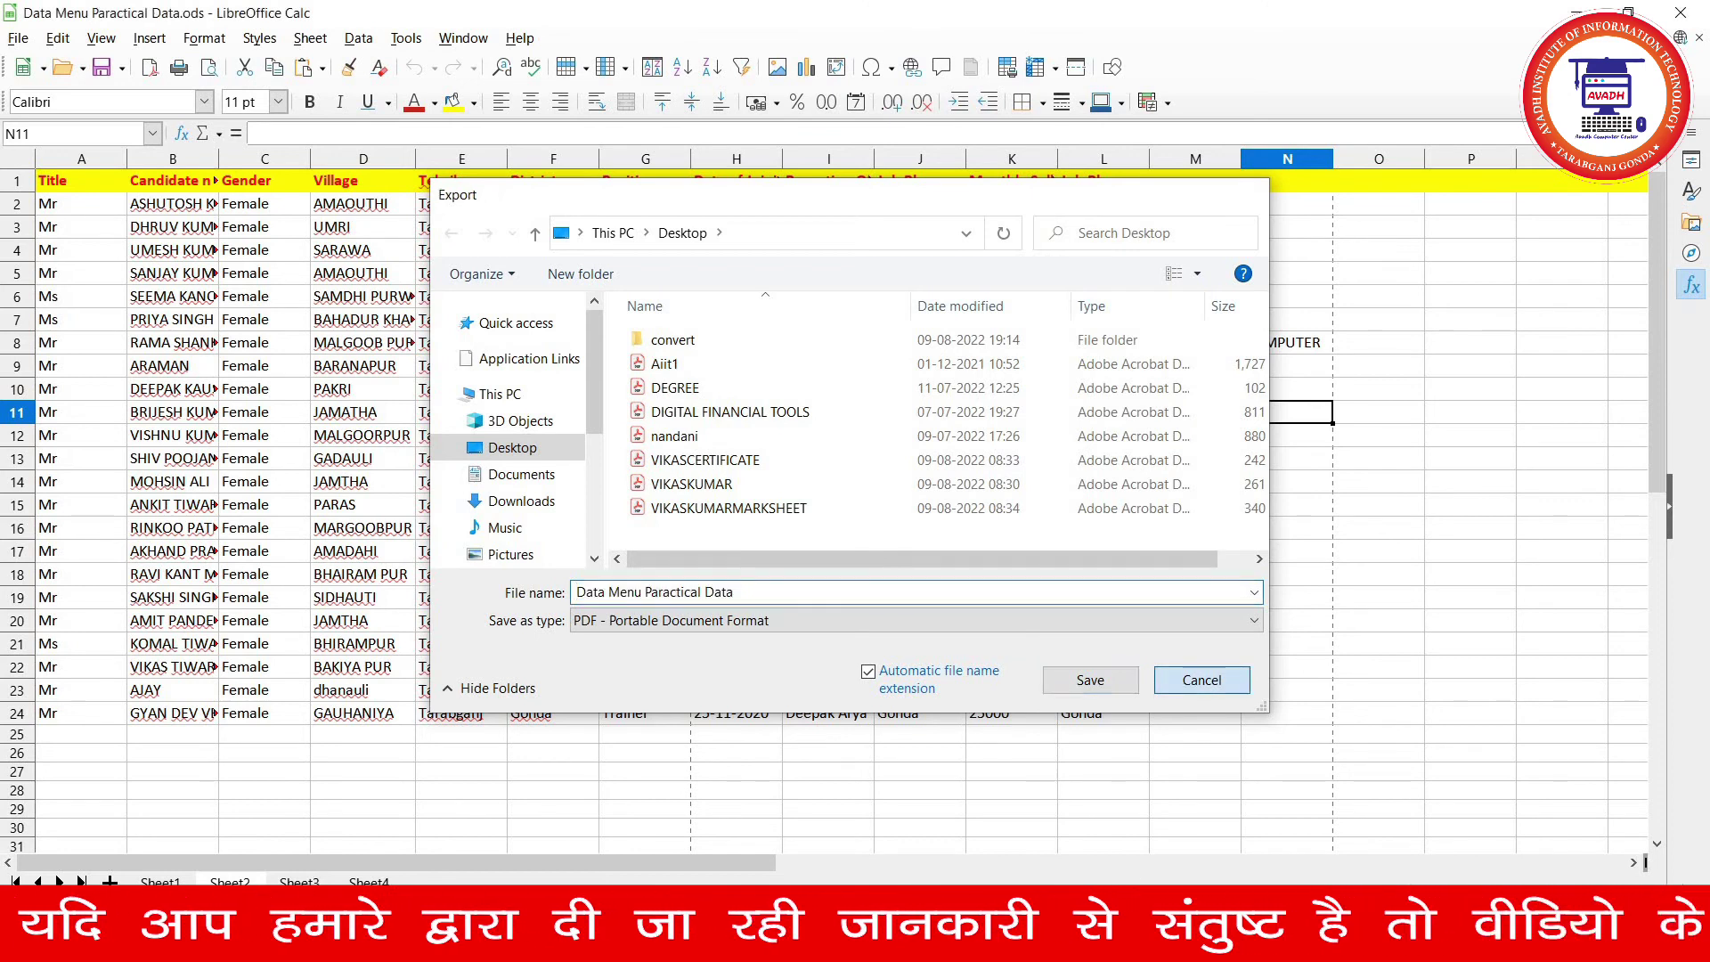
left_click(18, 40)
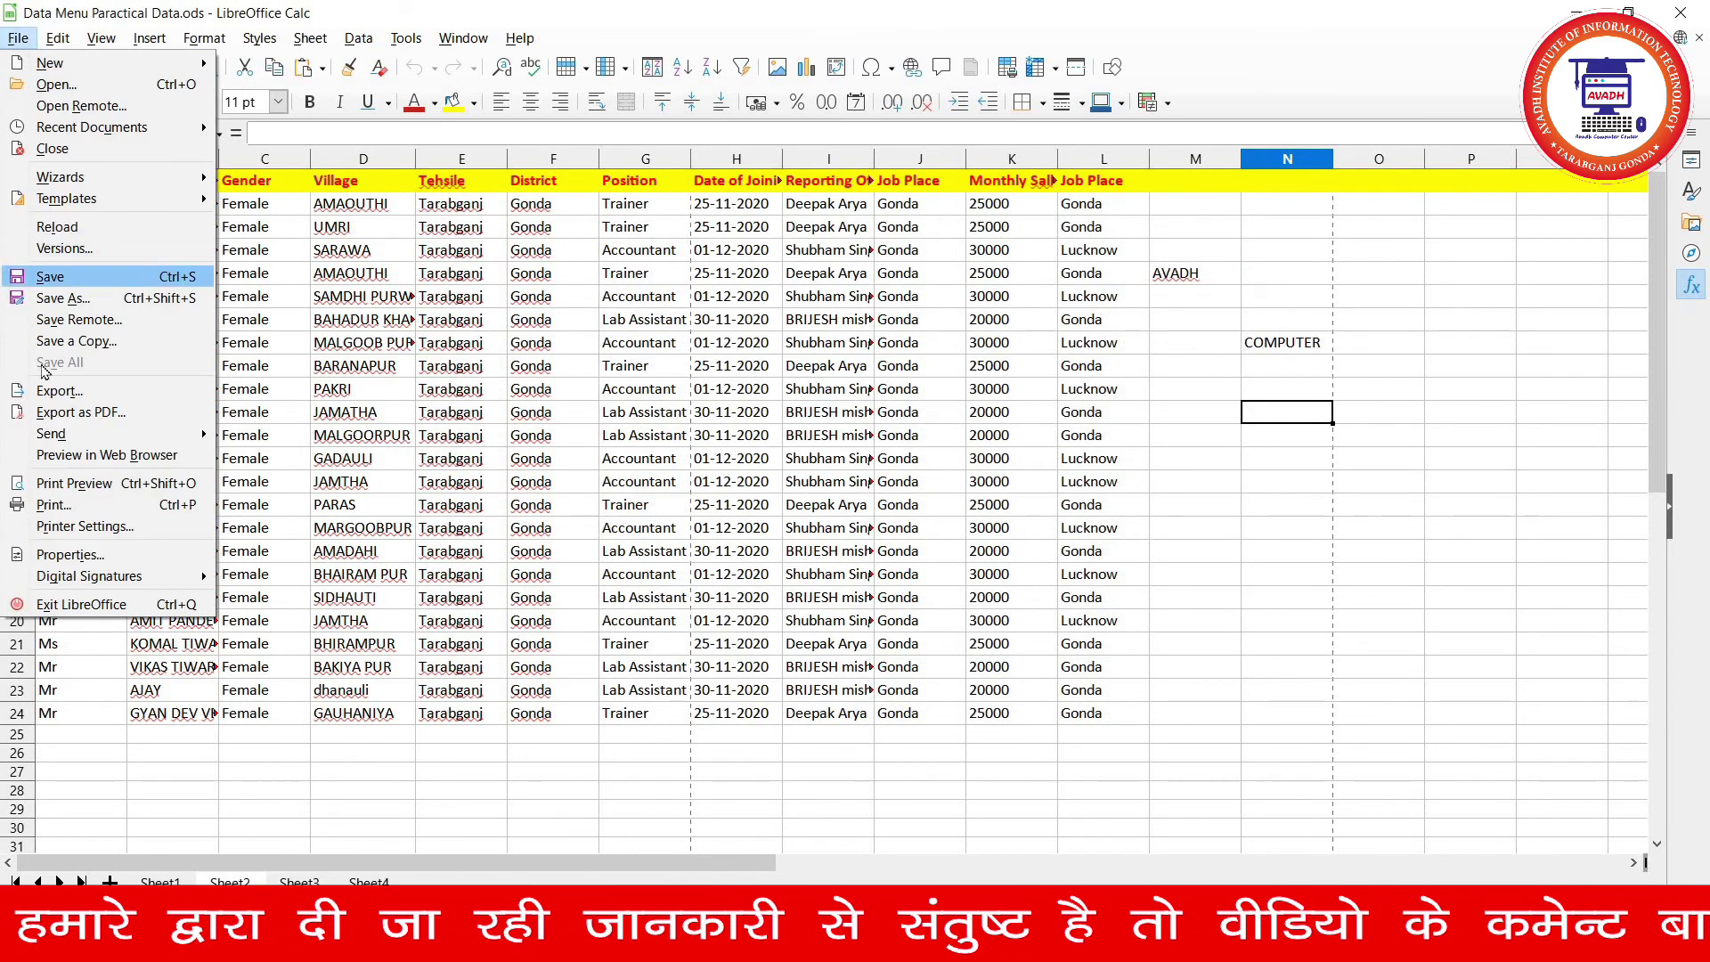
mouse_move(53, 432)
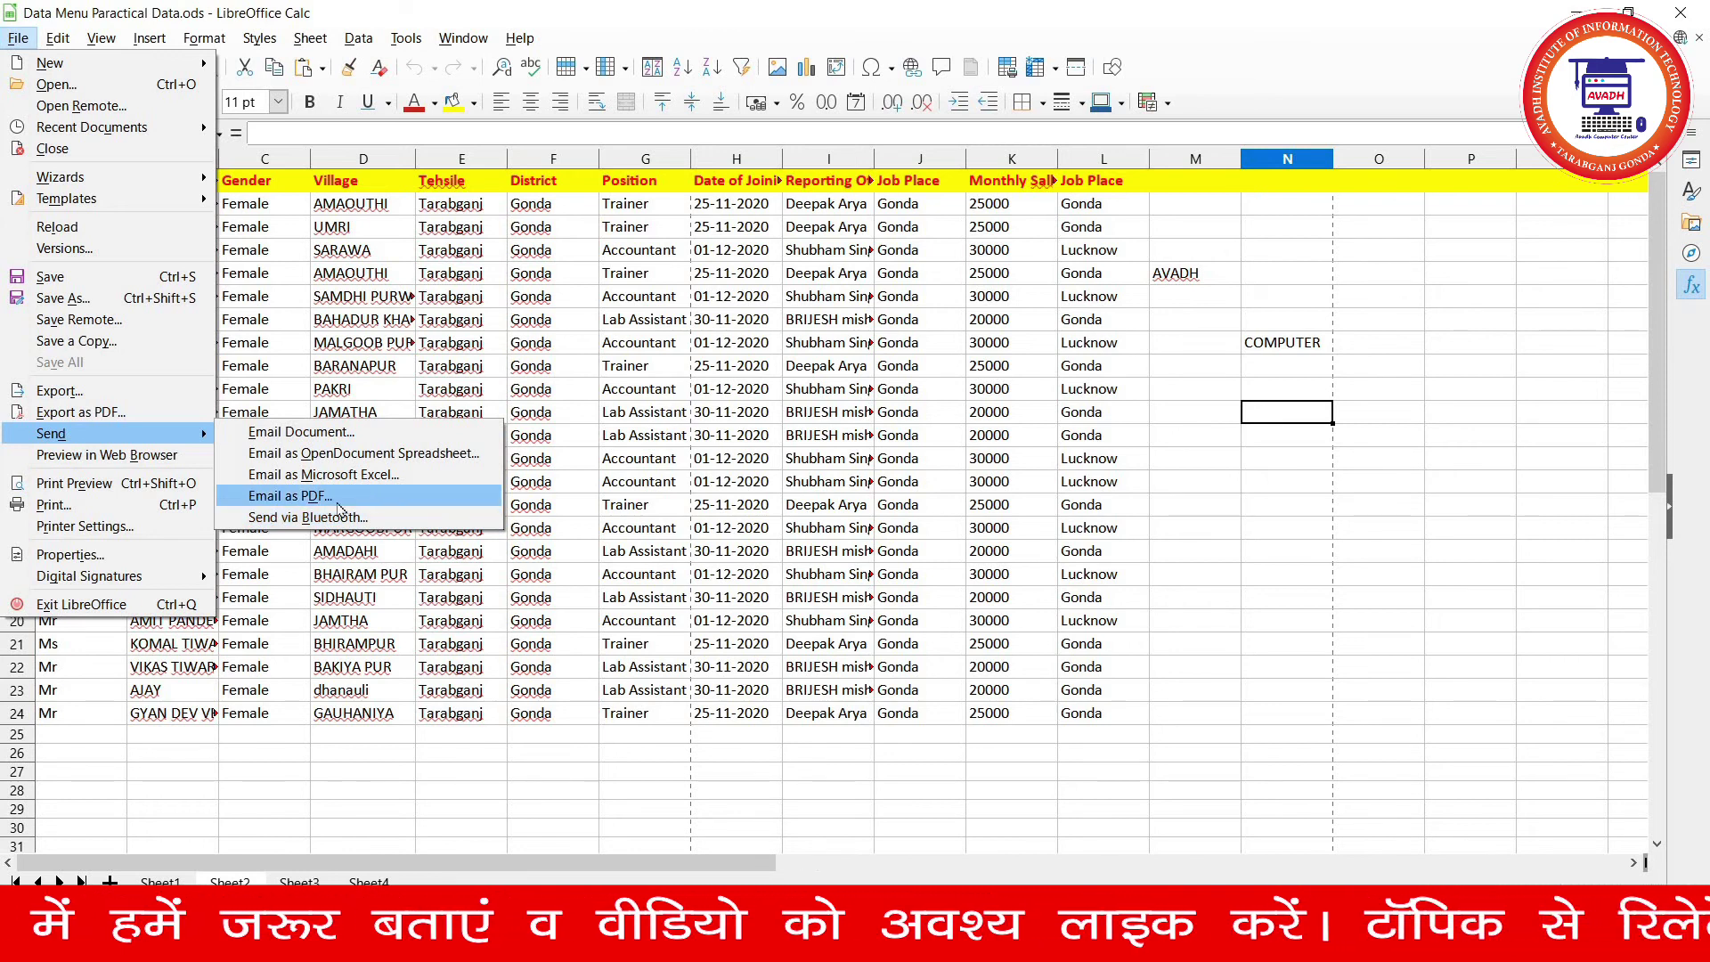
left_click(362, 628)
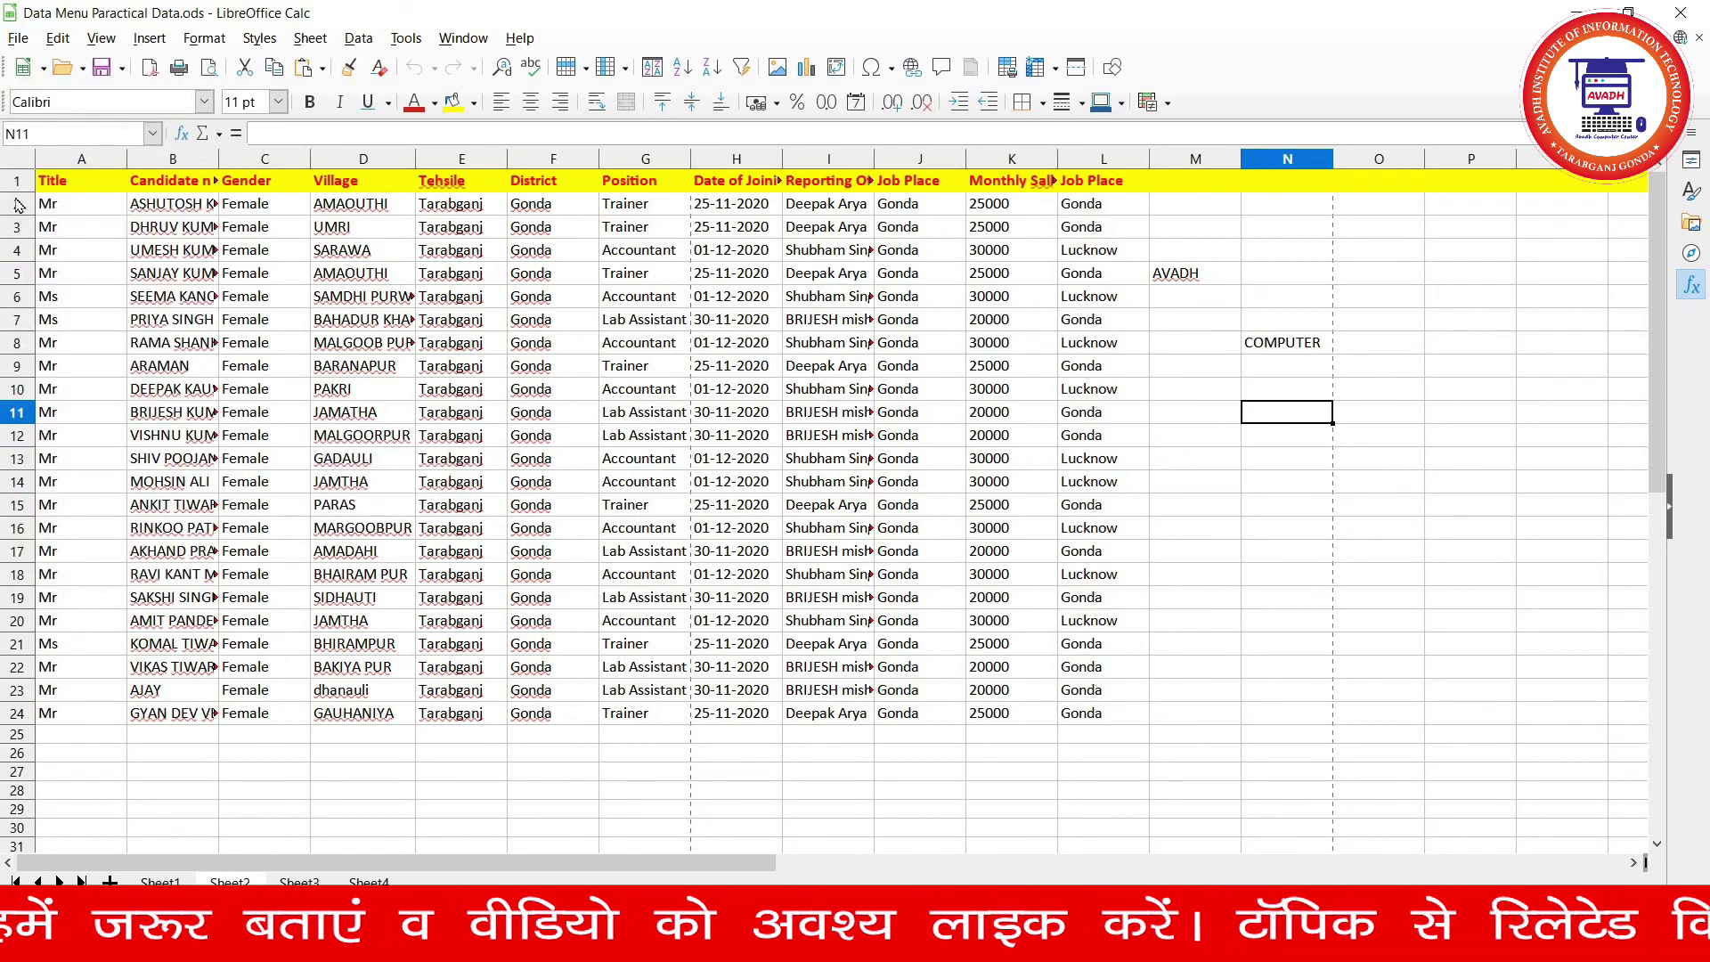
left_click(17, 37)
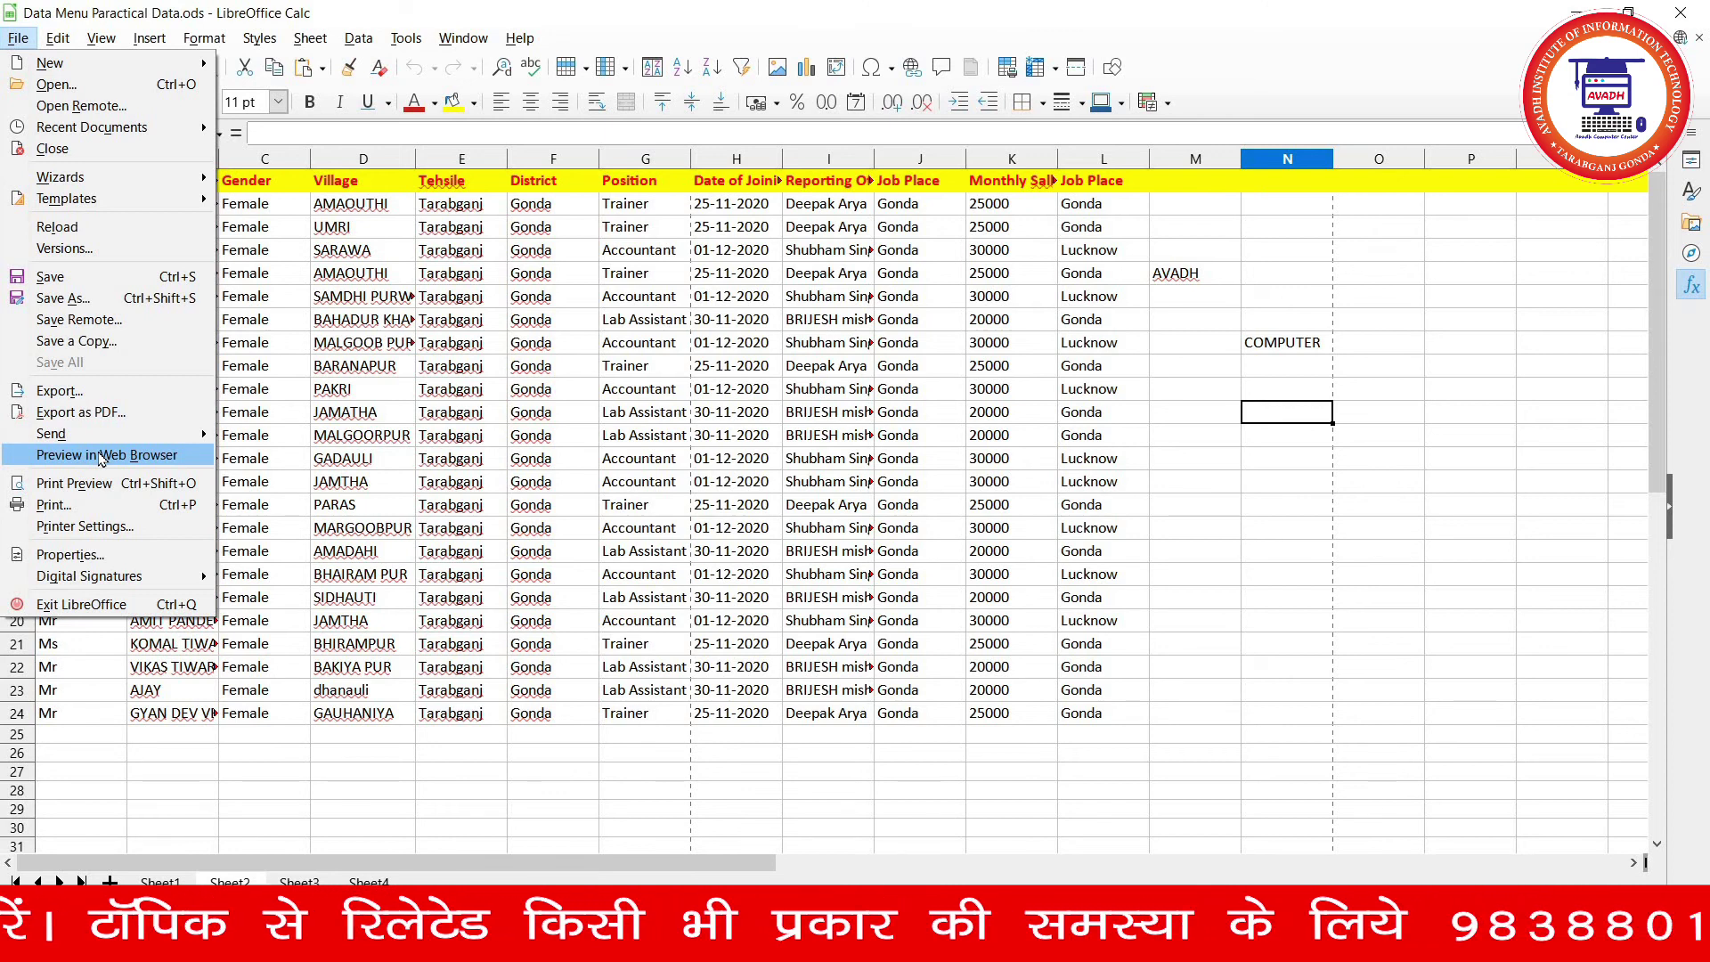
- Preview the spreadsheet as a web page in Chrome, scroll through Sheet1–Sheet4, then close the browser
left_click(101, 458)
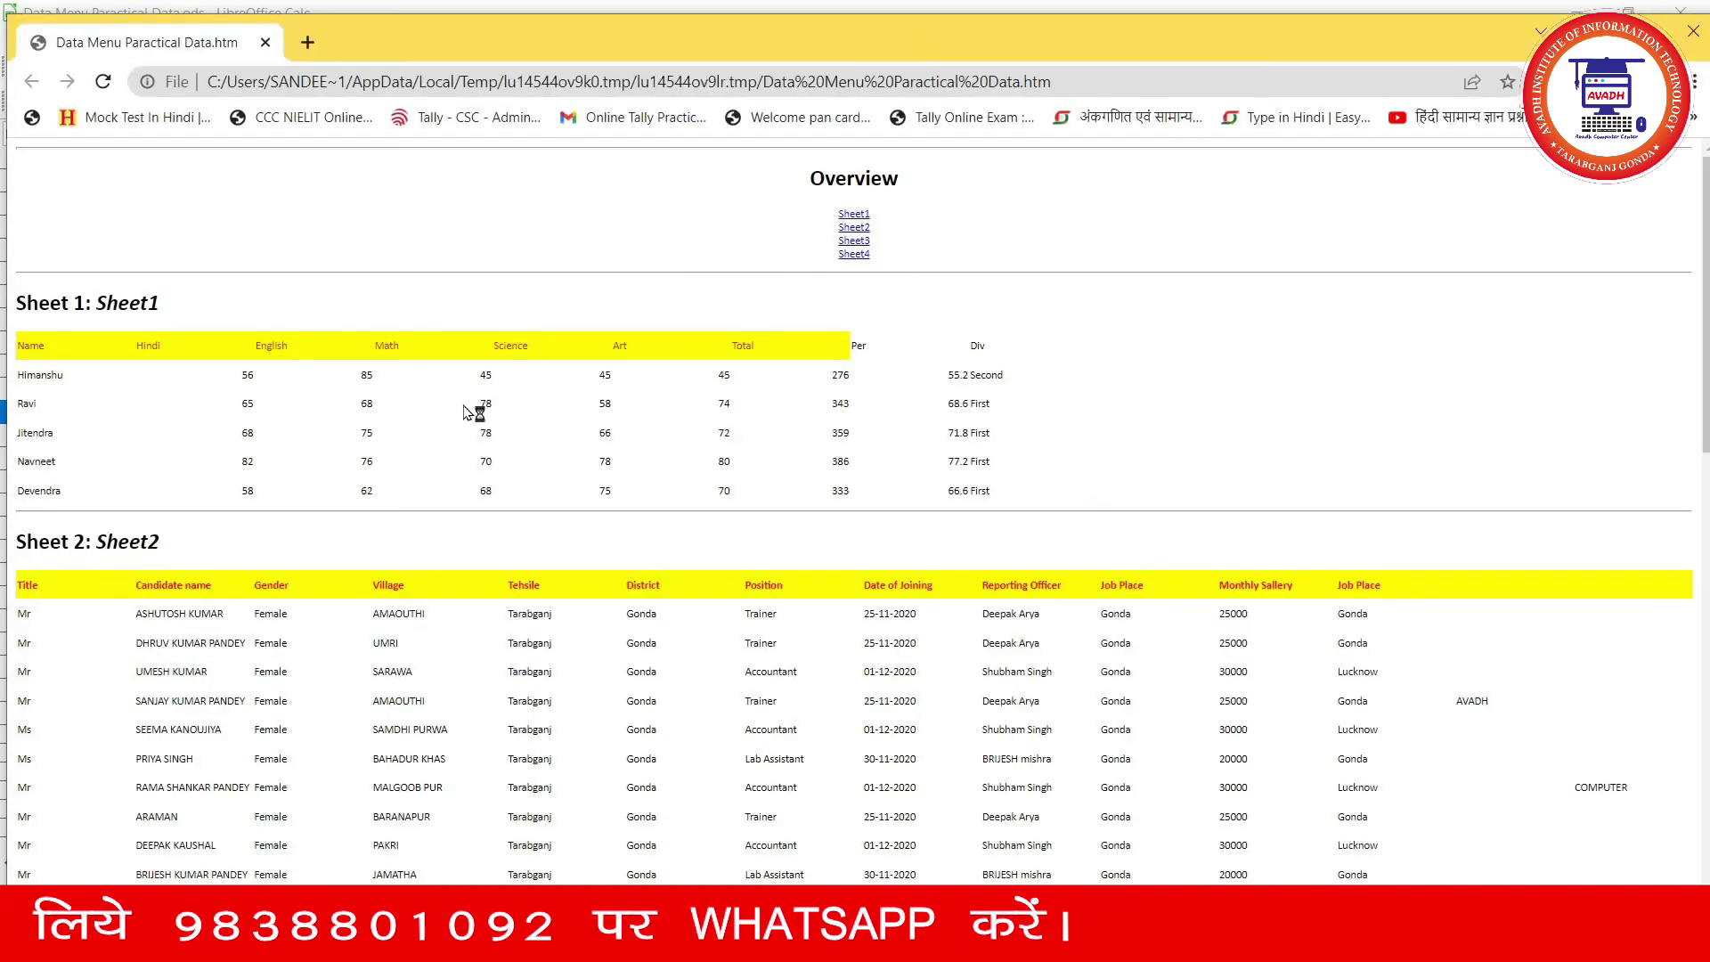
scroll(399, 329, "down", 2)
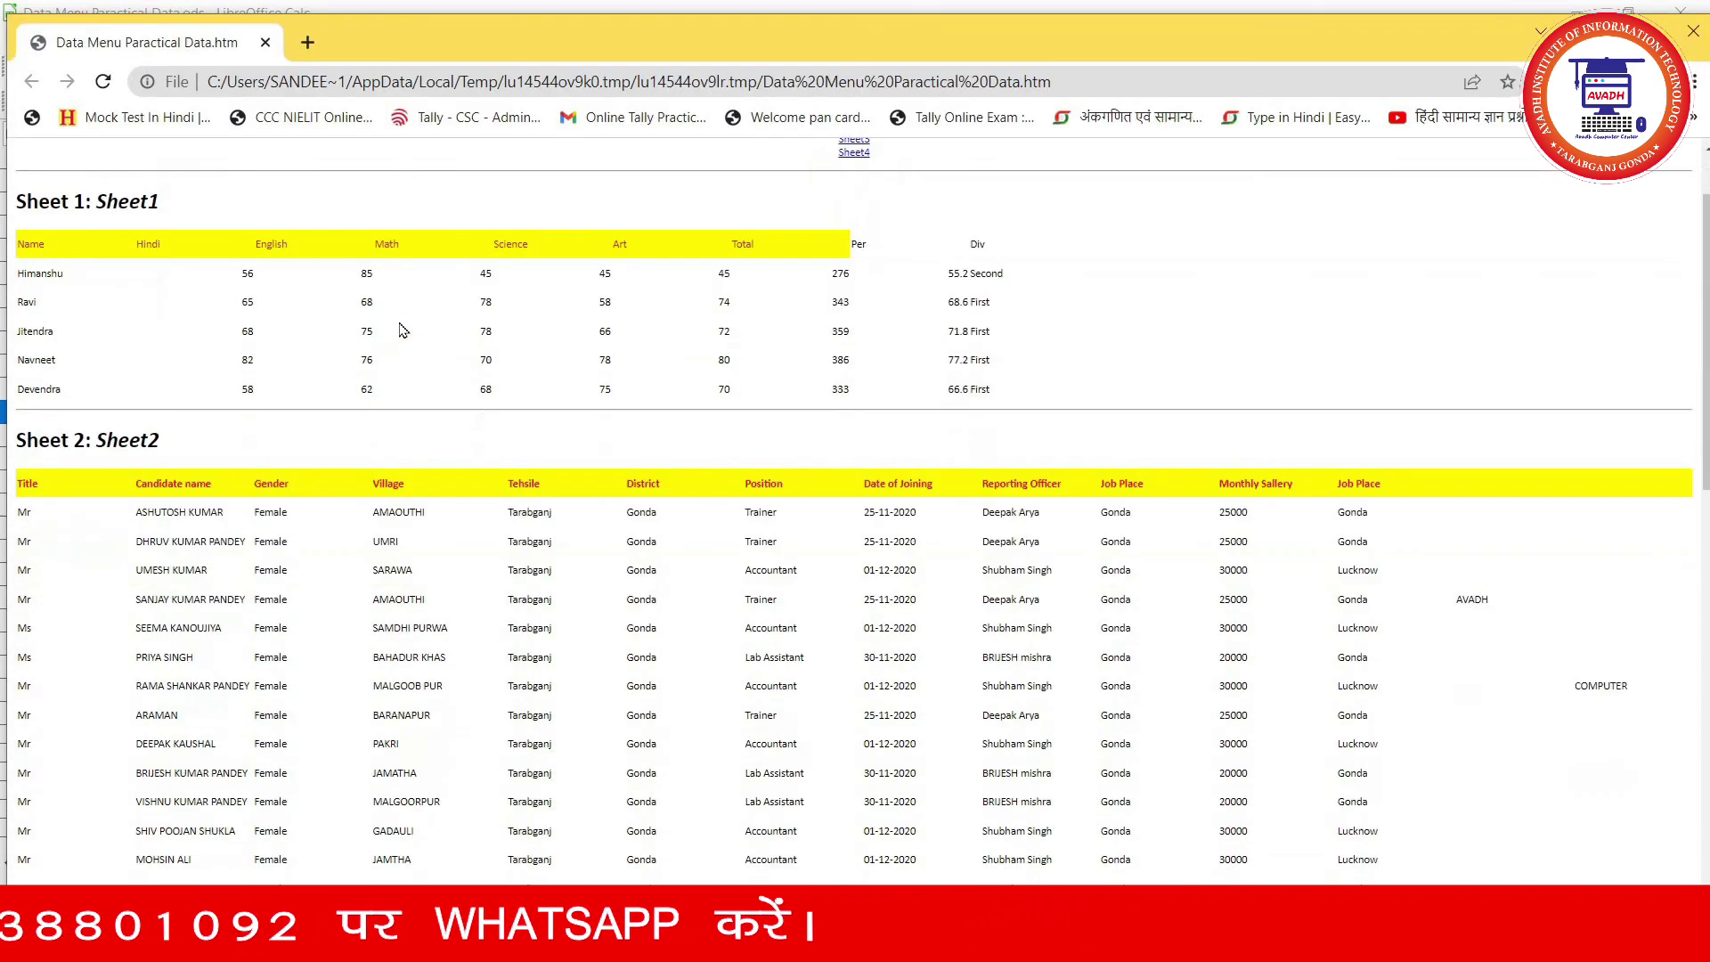
scroll(402, 334, "up", 2)
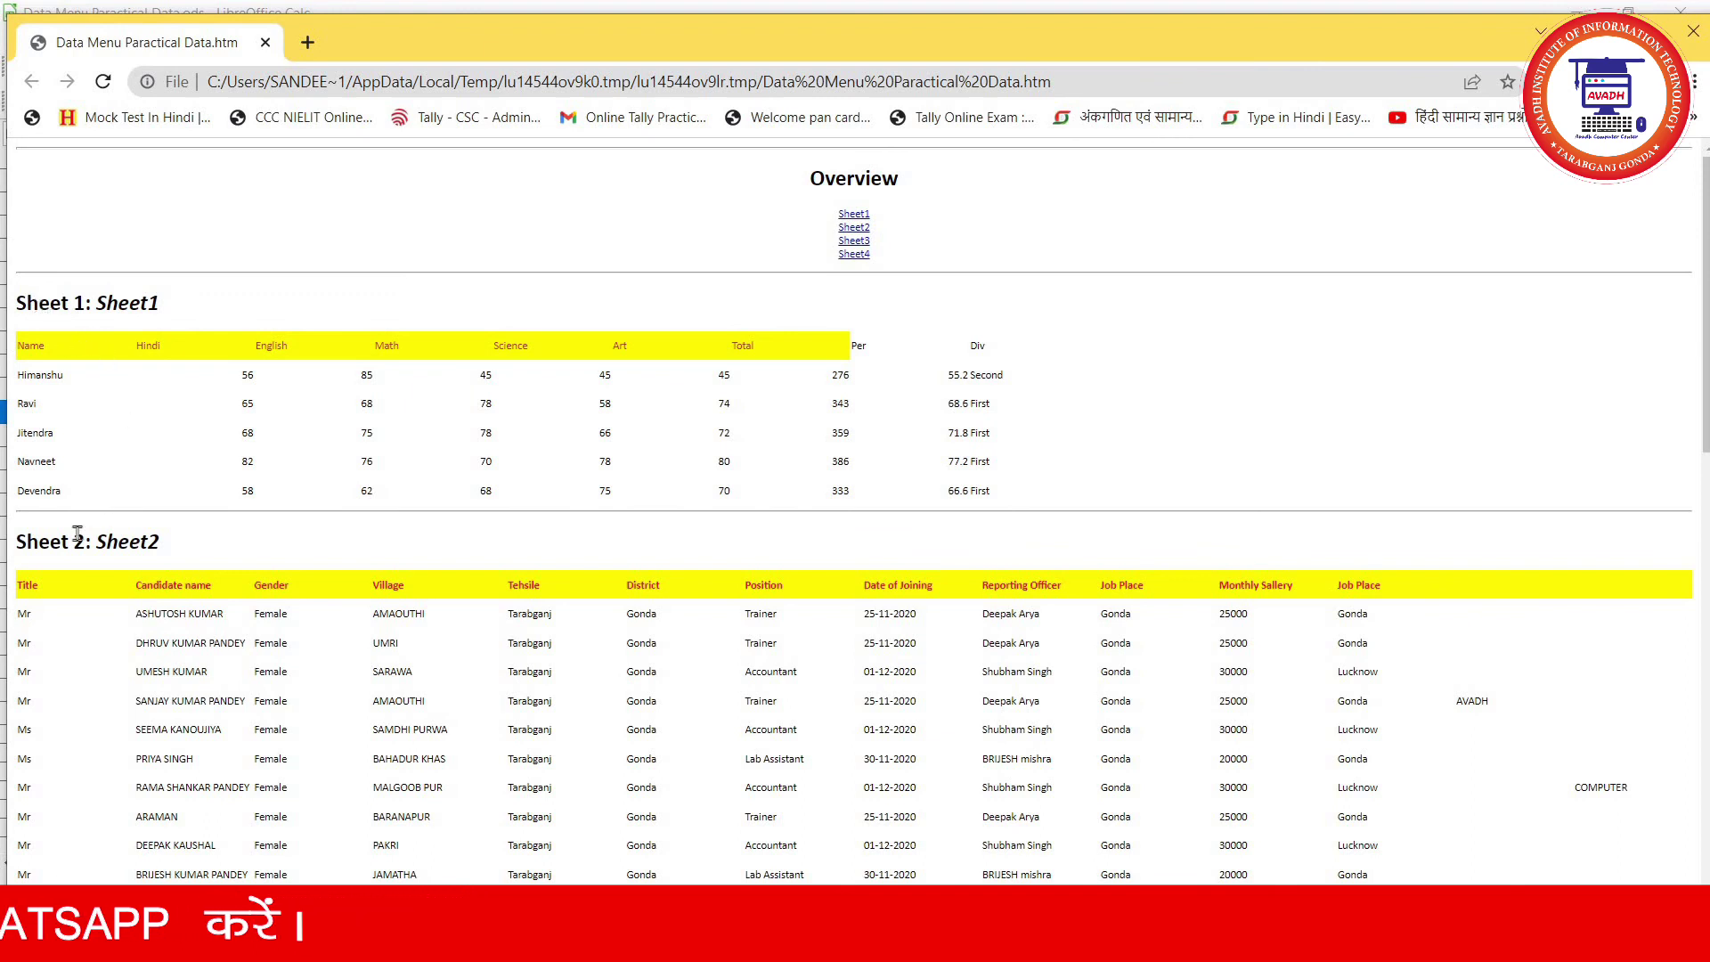
scroll(374, 632, "down", 5)
scroll(267, 605, "down", 5)
scroll(169, 570, "down", 4)
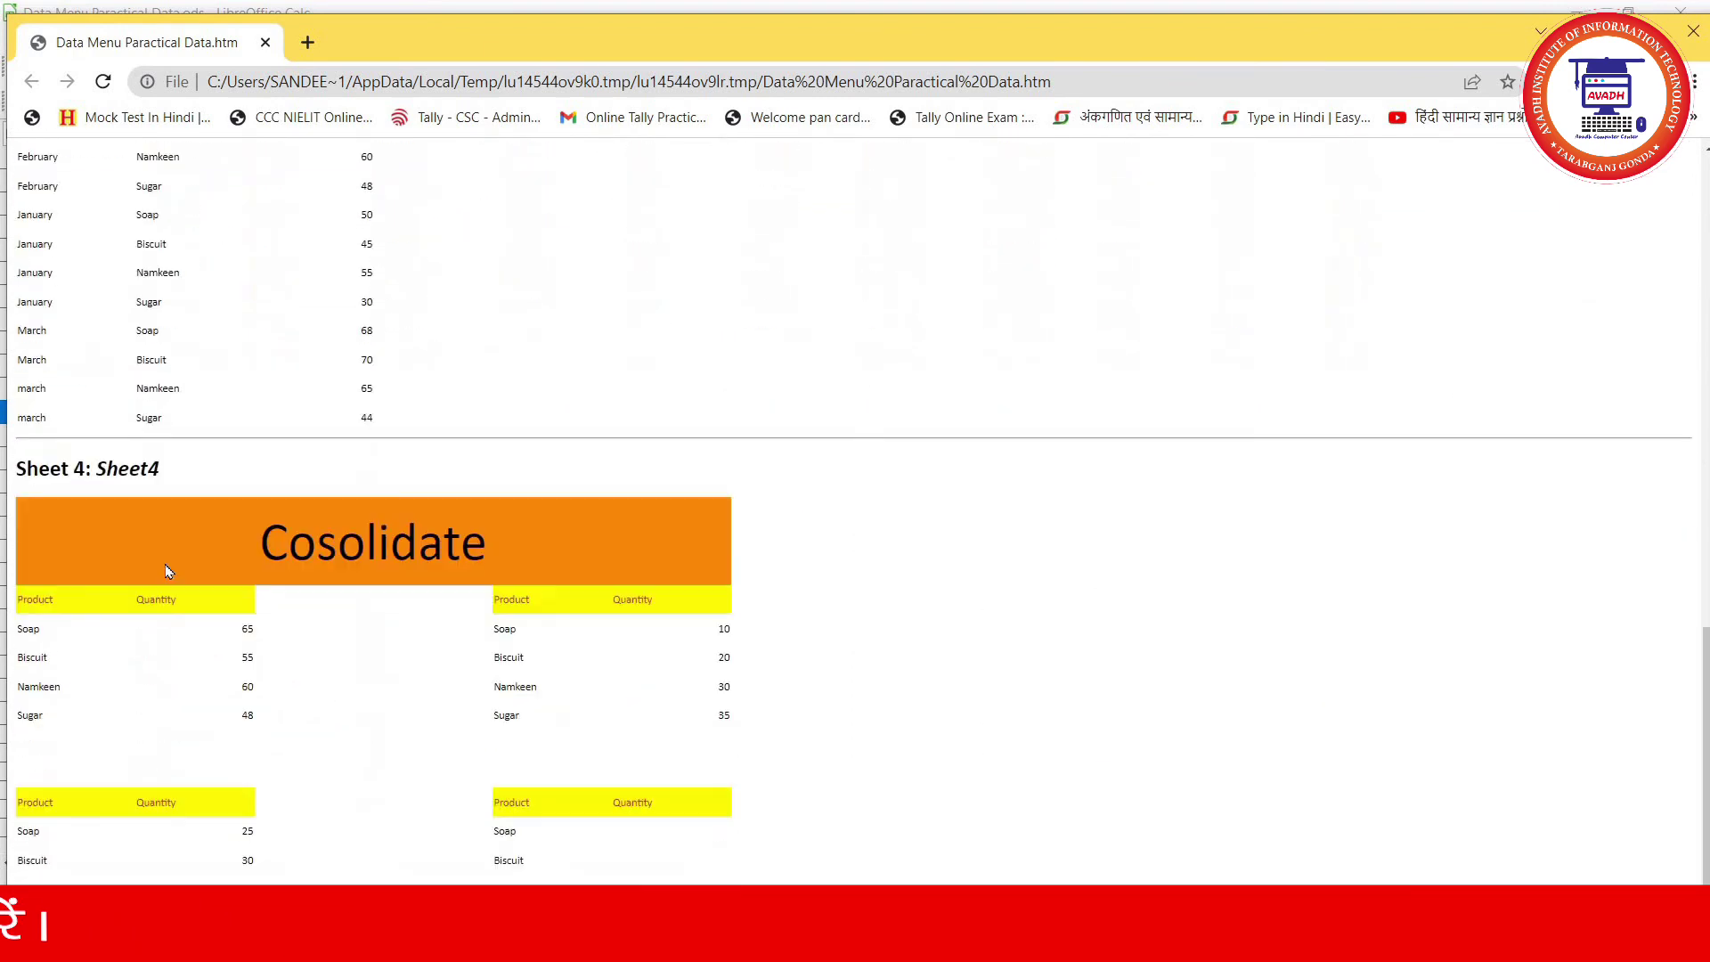
scroll(751, 599, "up", 6)
scroll(766, 605, "up", 5)
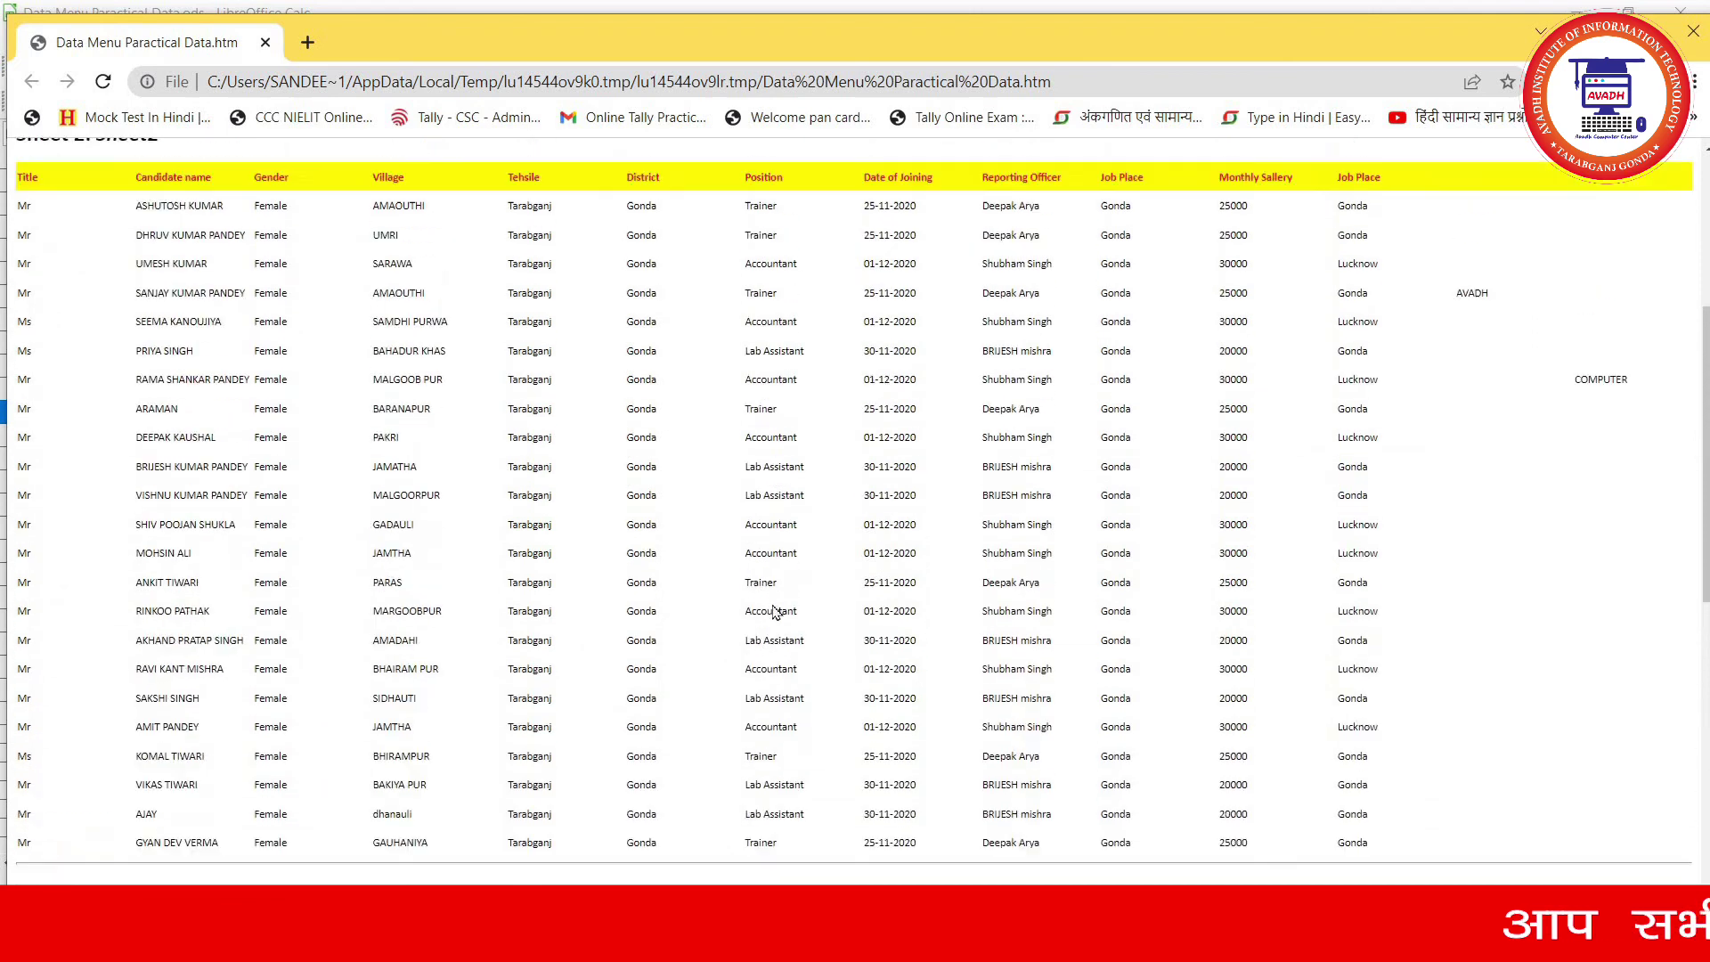
scroll(891, 534, "up", 4)
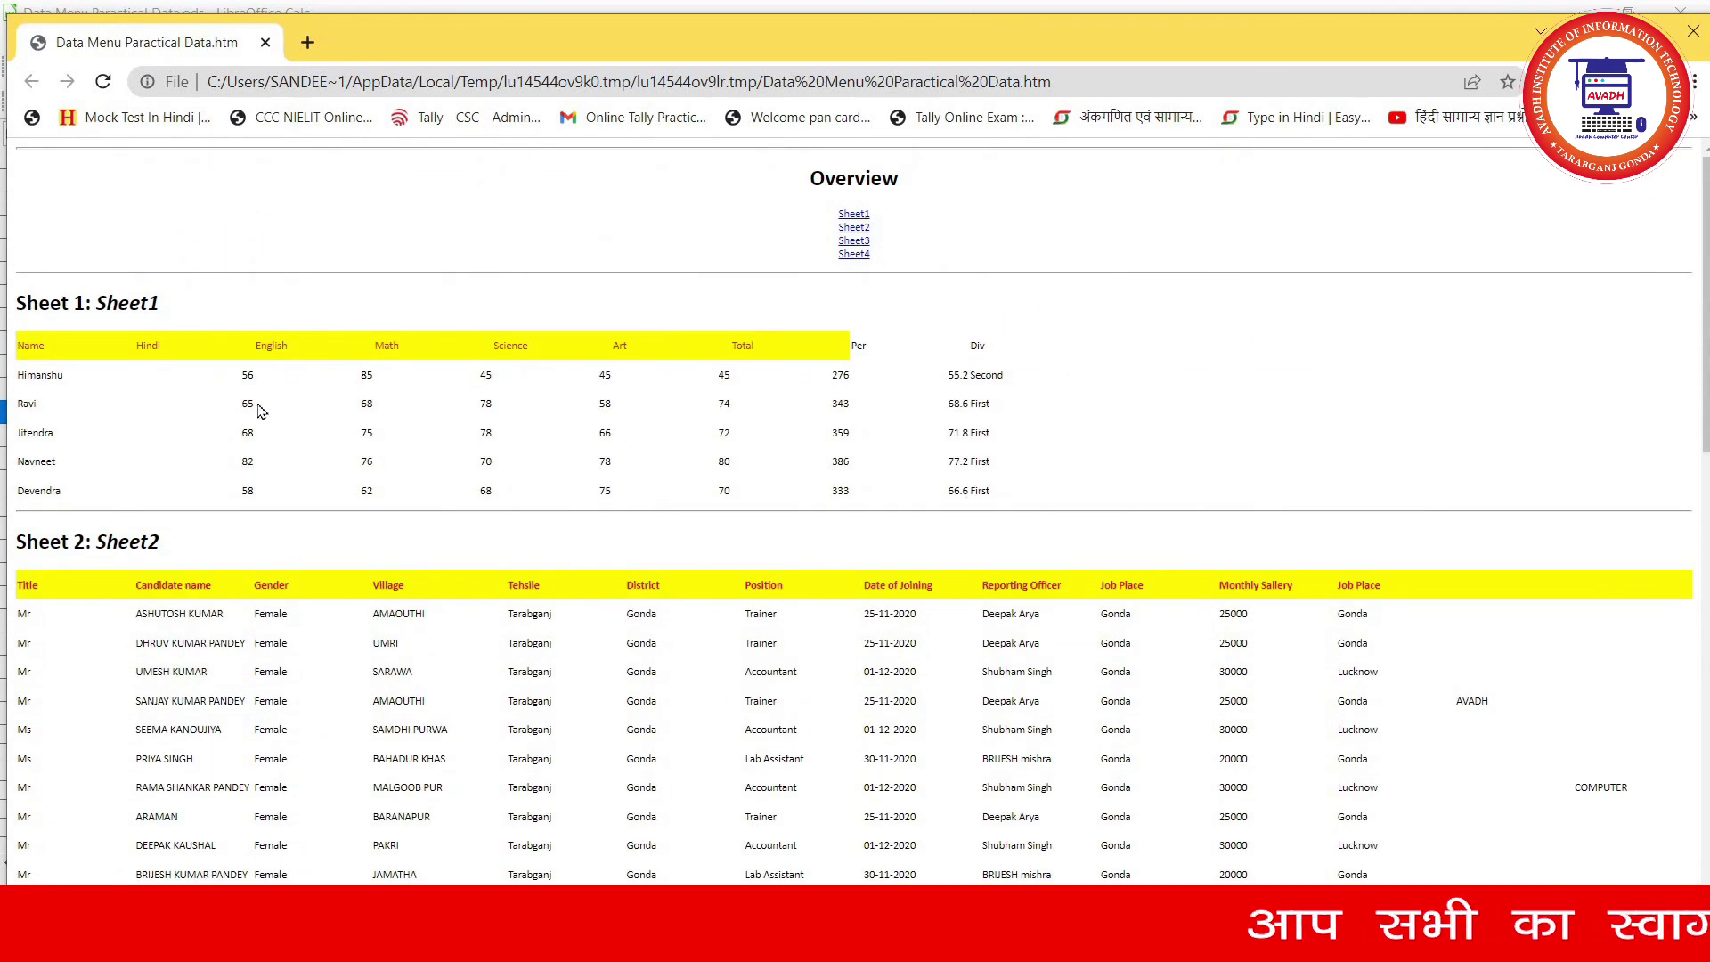
left_click(1688, 32)
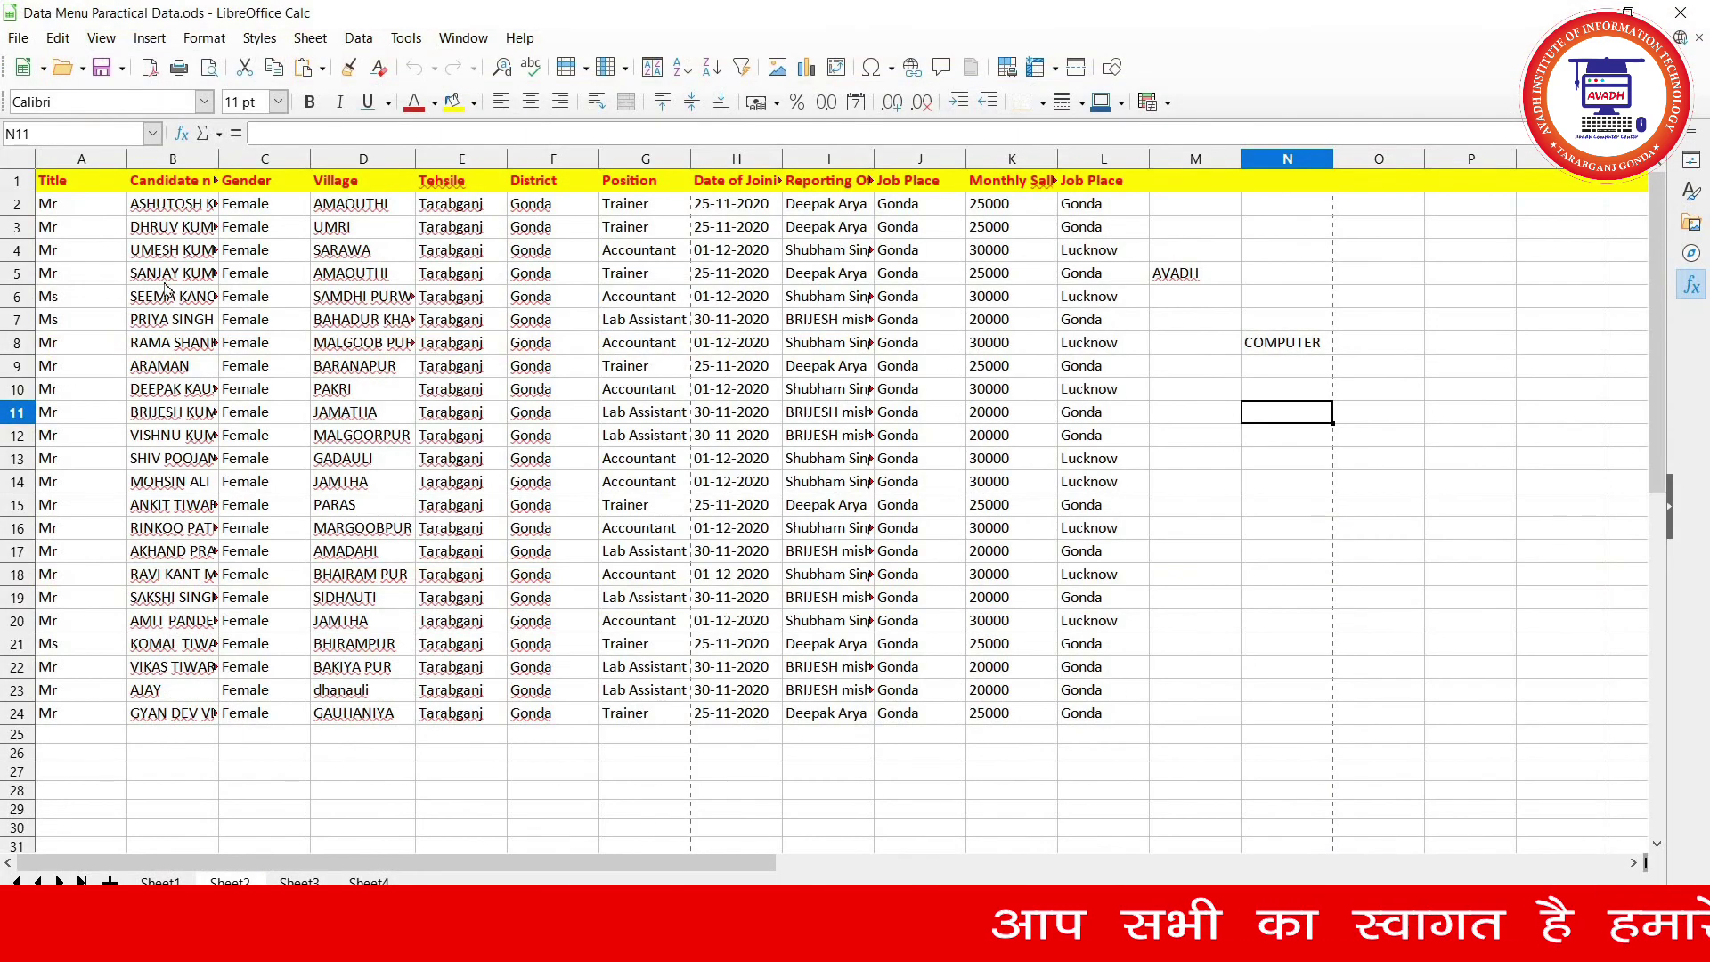
left_click(18, 37)
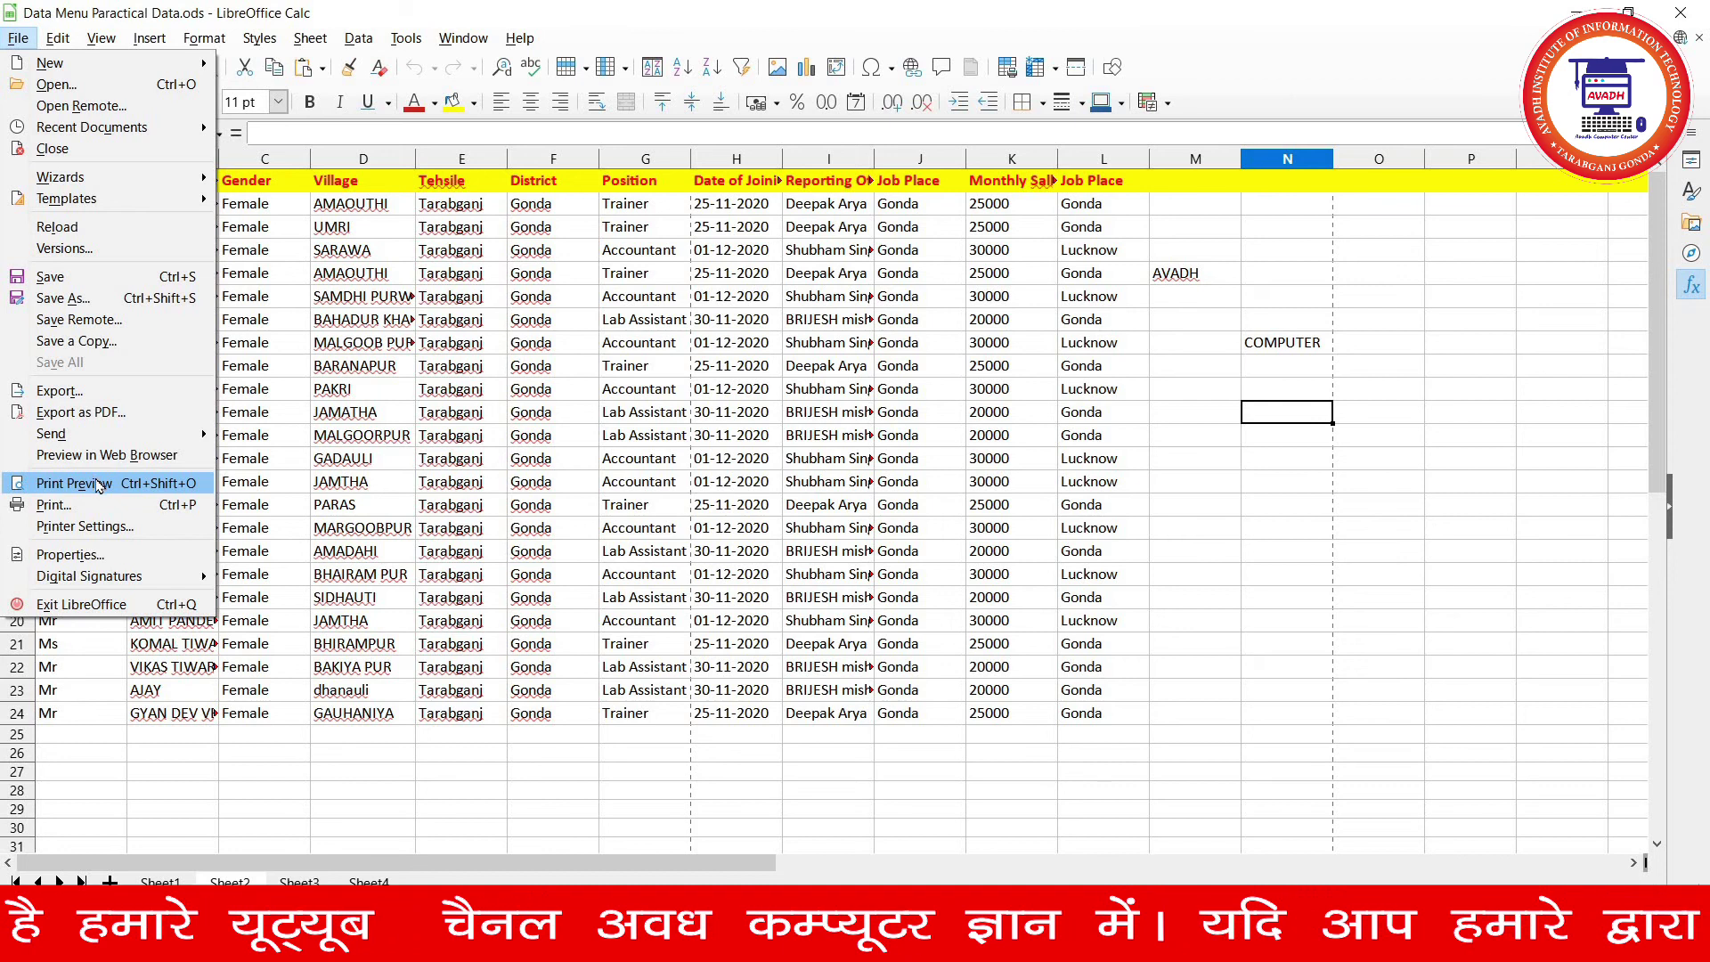
left_click(157, 486)
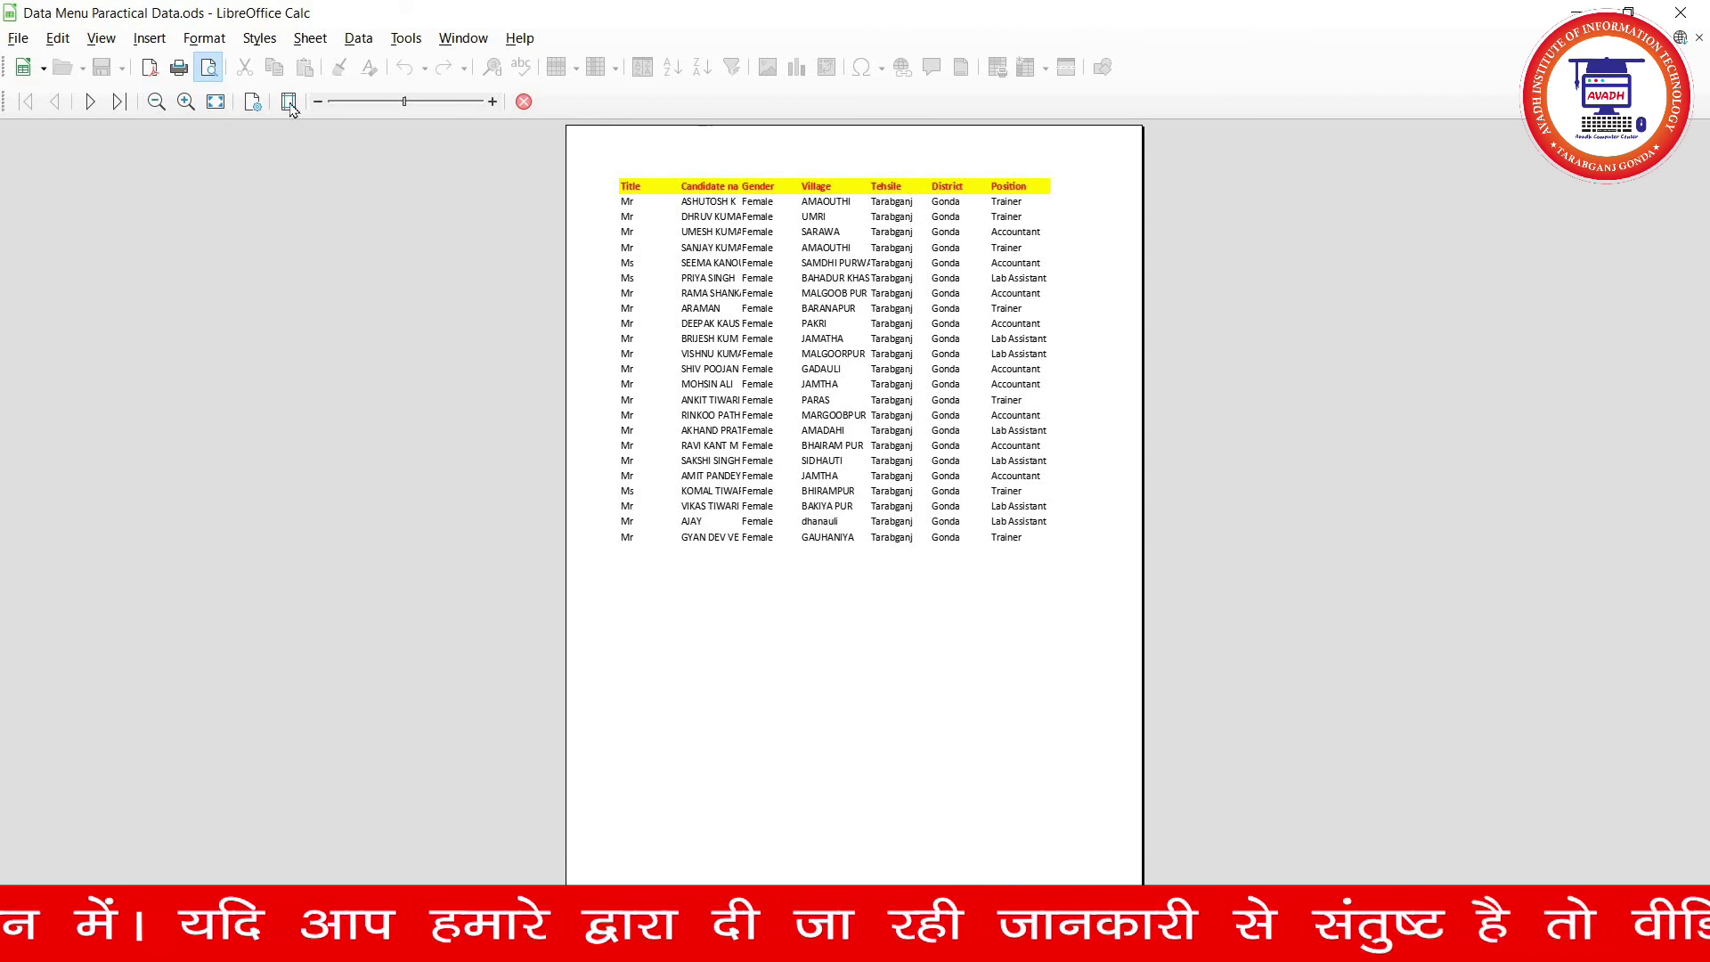
left_click(168, 111)
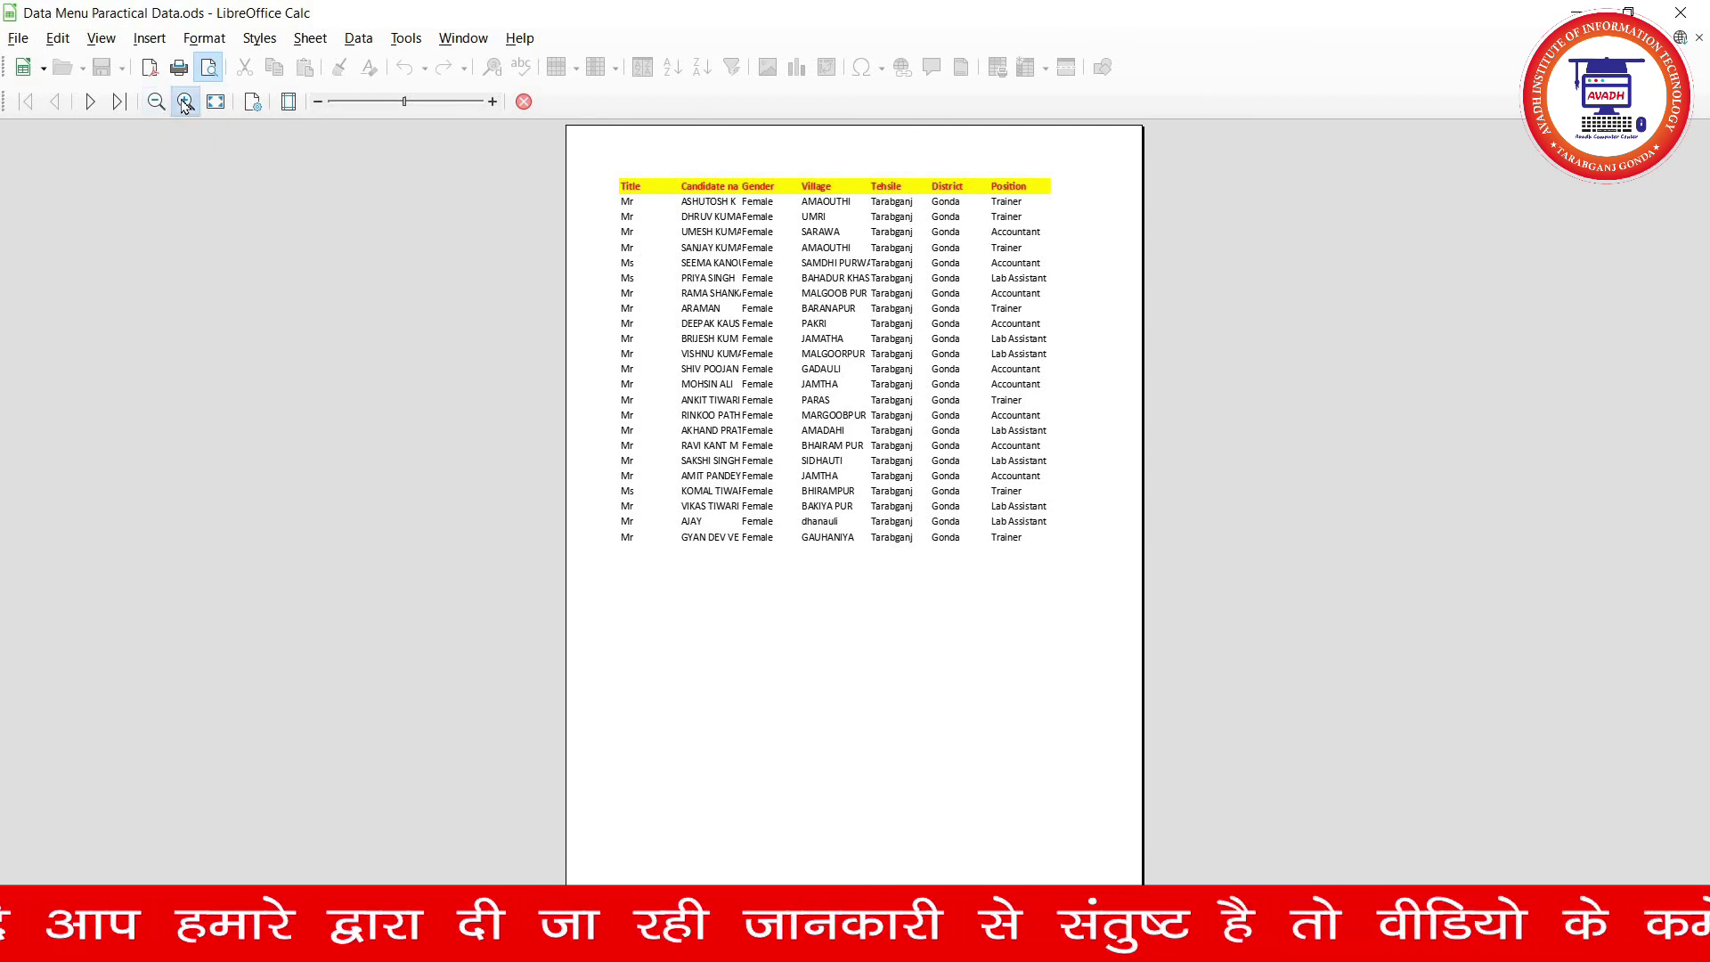
left_click(167, 109)
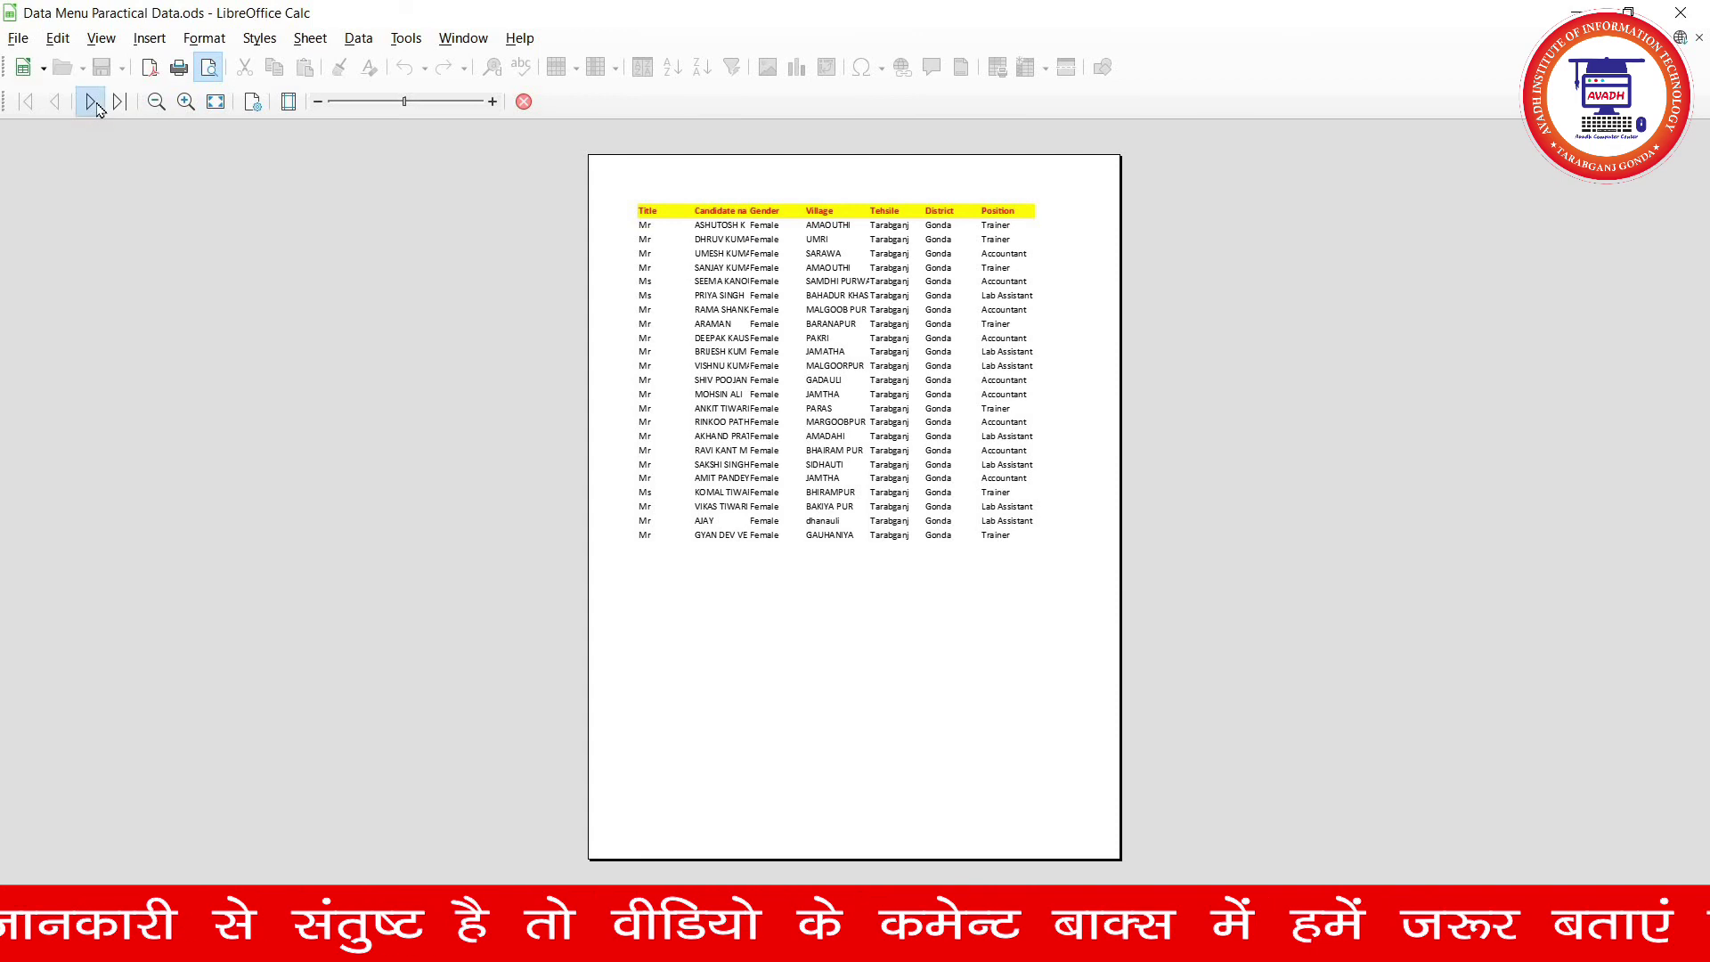
left_click(97, 108)
left_click(60, 103)
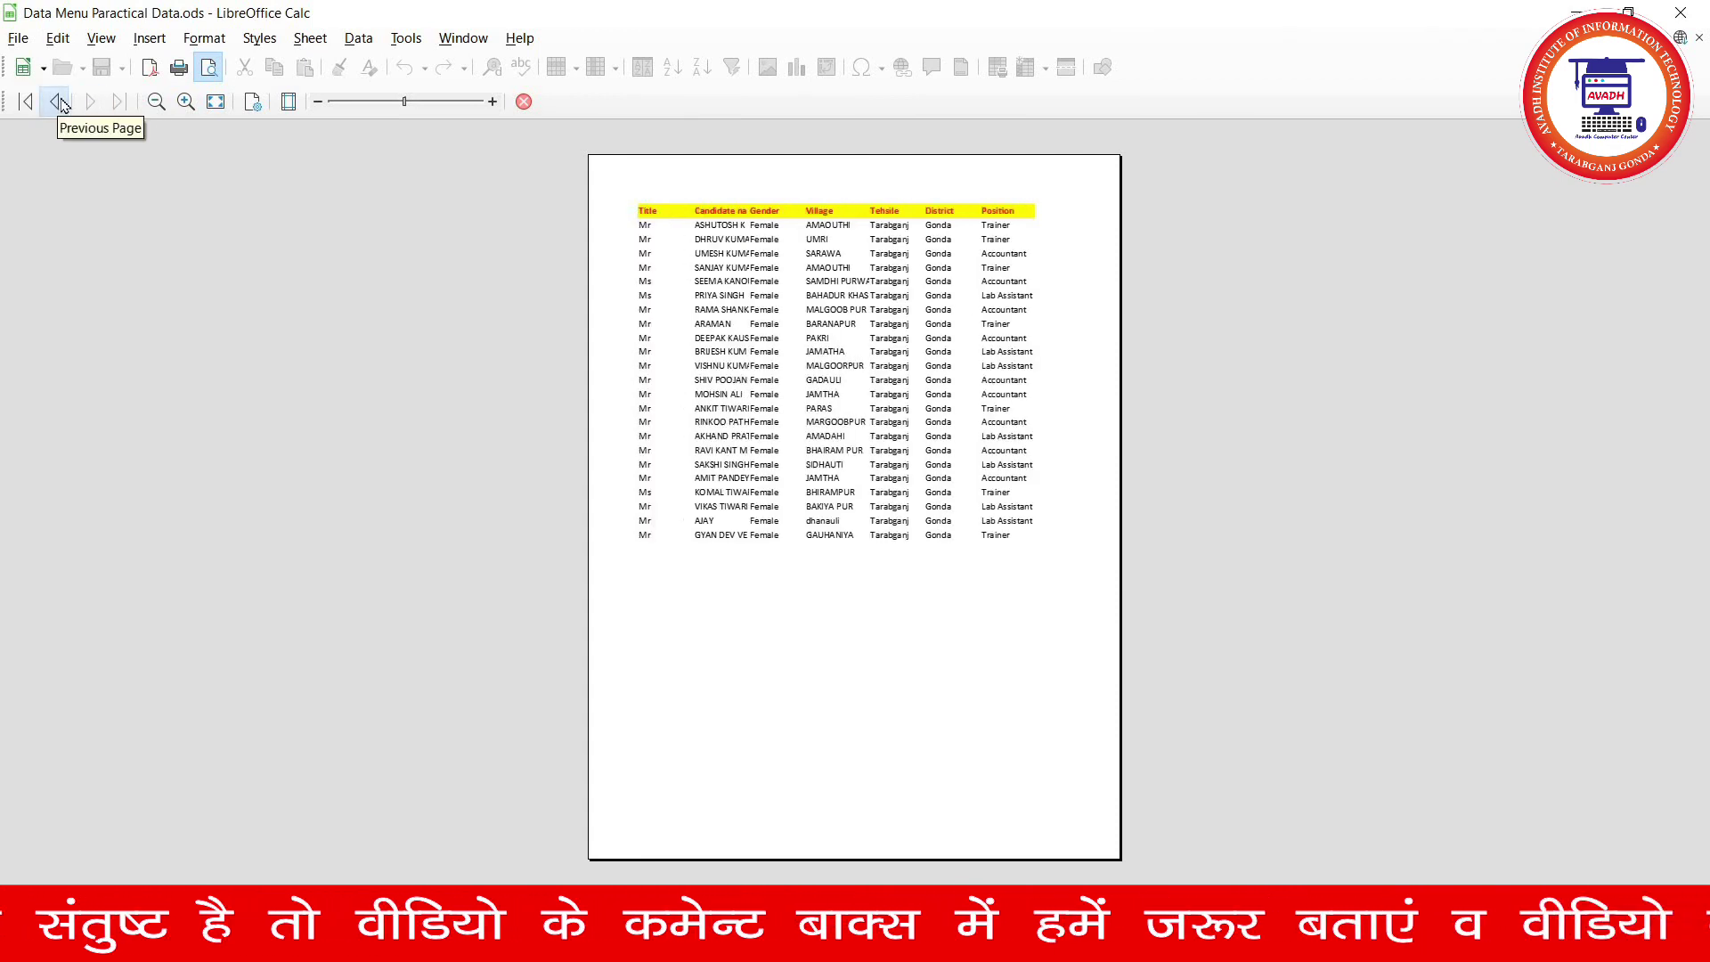
left_click(522, 101)
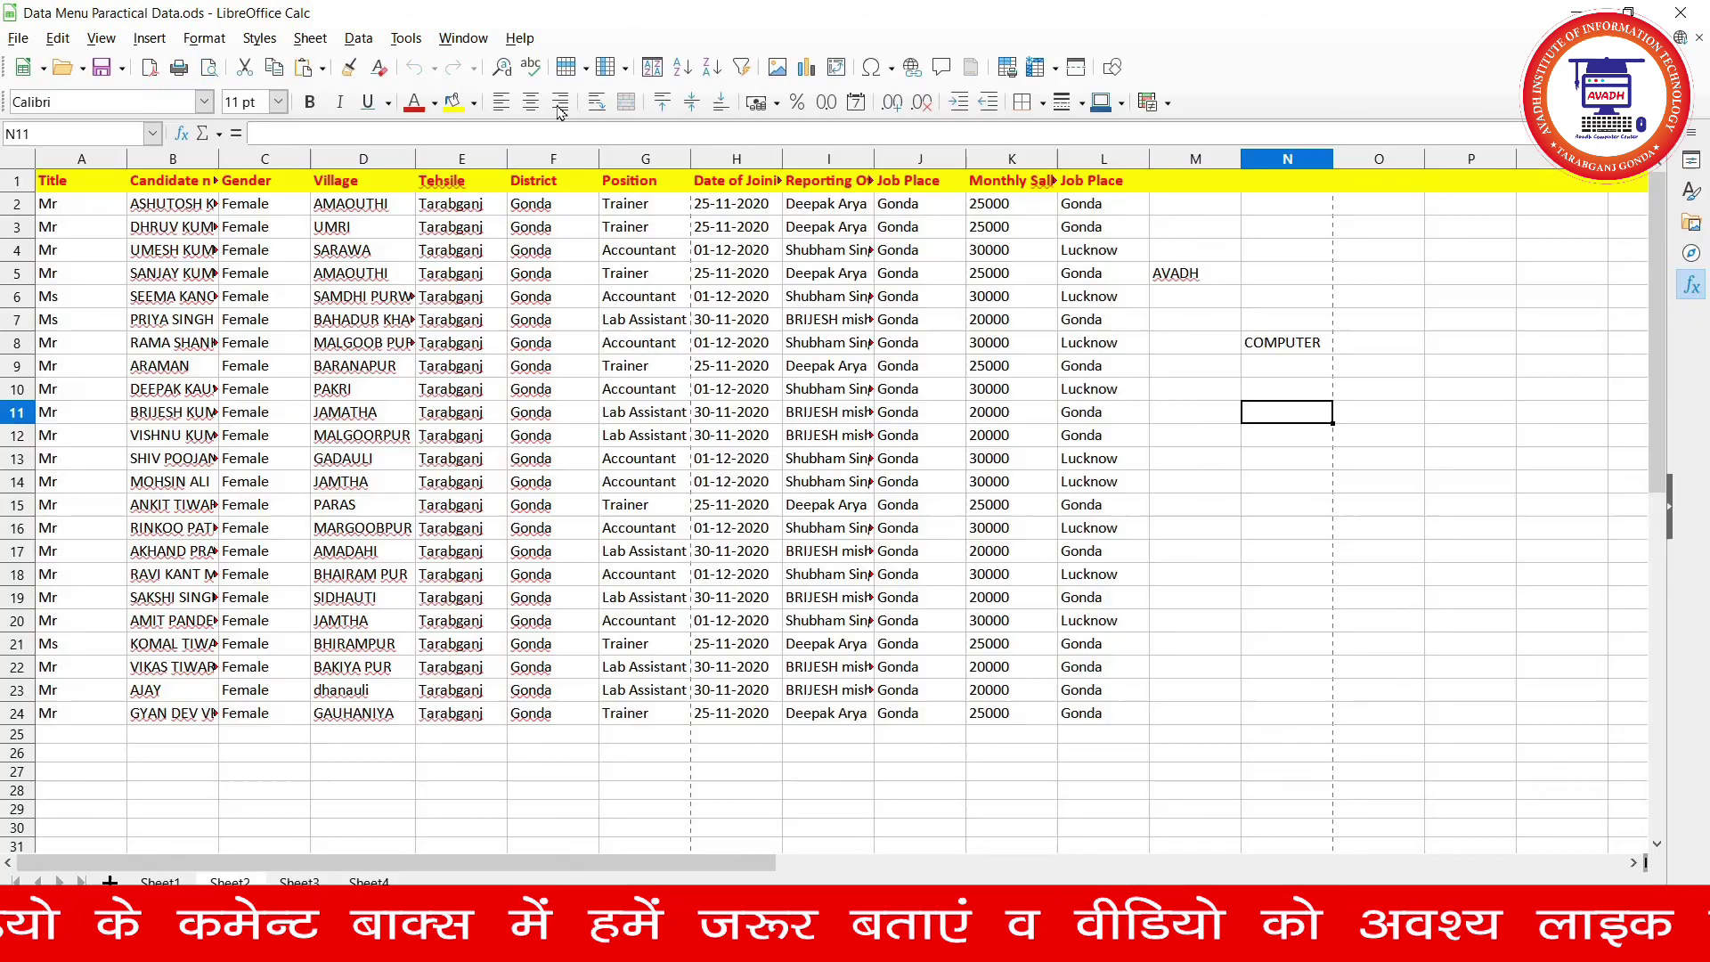
- Open the Print dialog, keep HP LaserJet M1005 as printer, and review then close its properties
left_click(18, 38)
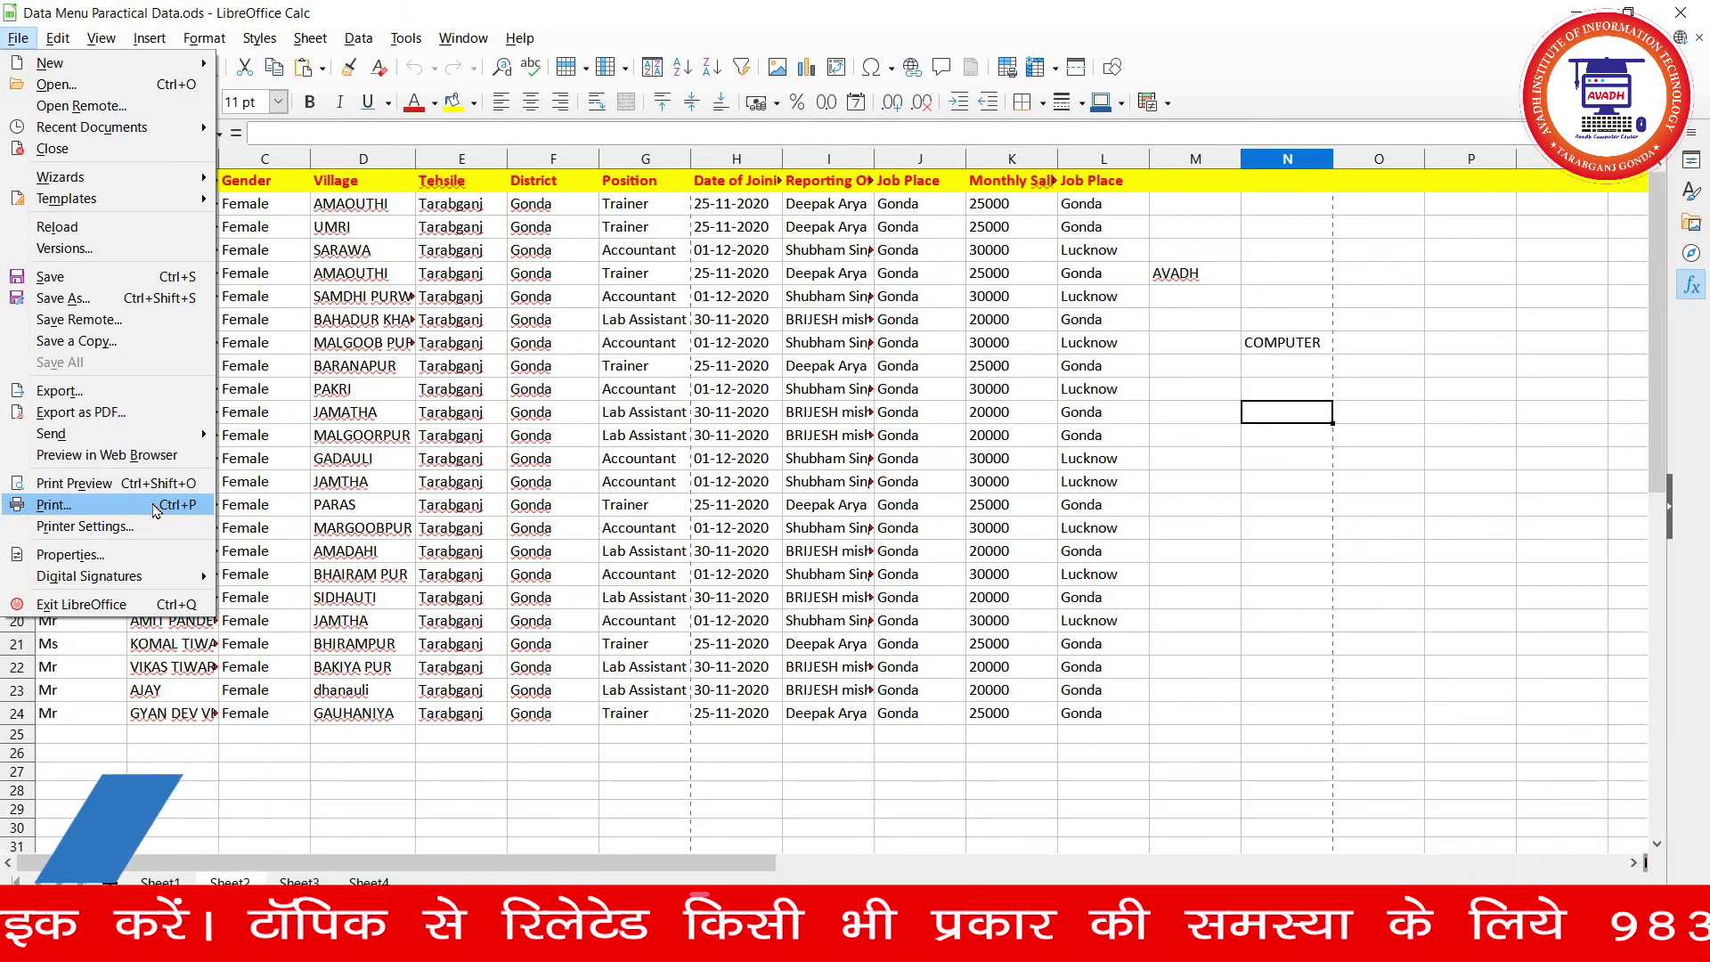
left_click(155, 506)
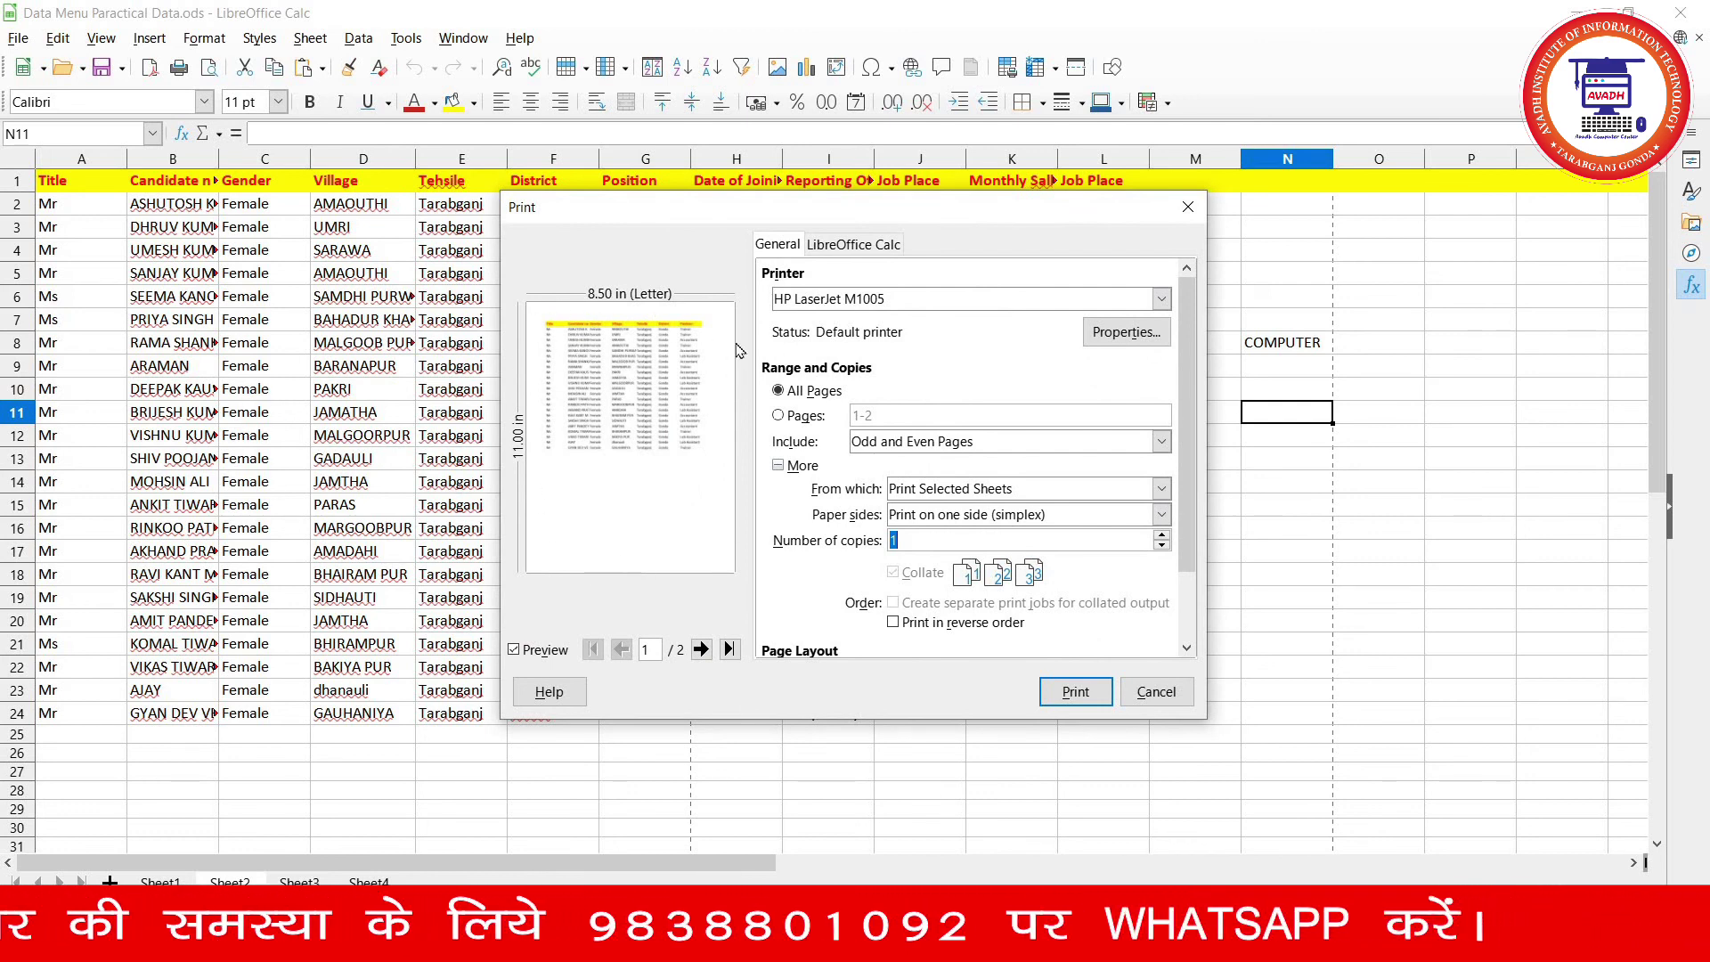
left_click(935, 299)
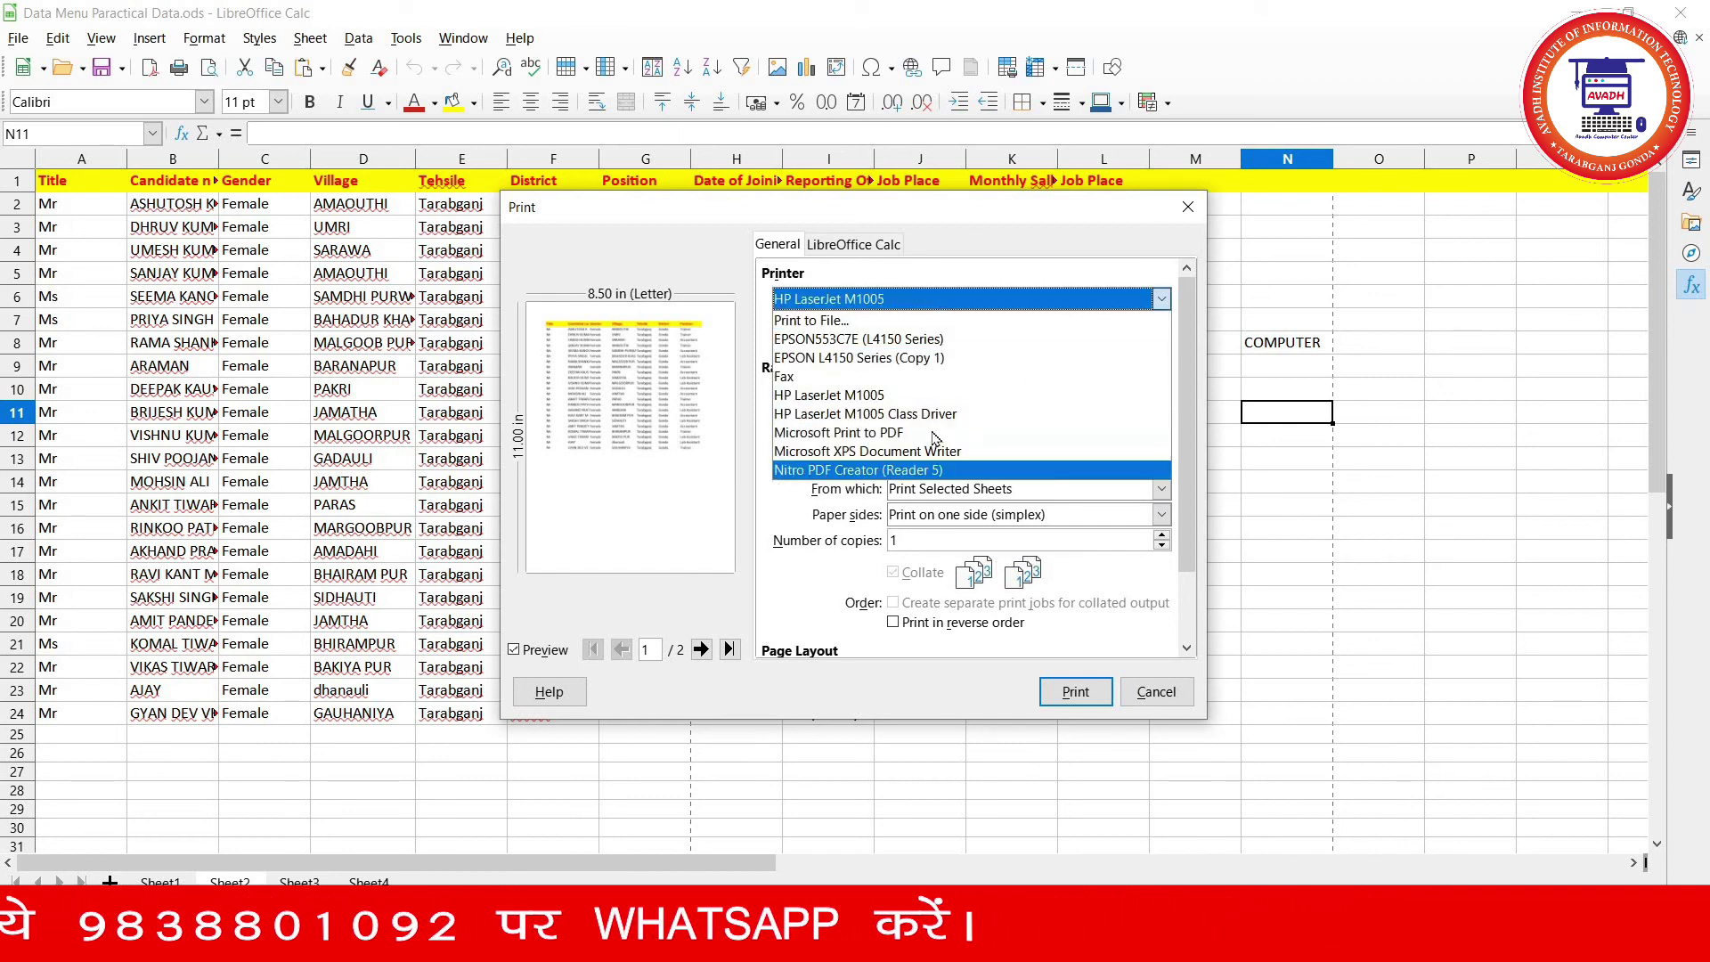
left_click(945, 403)
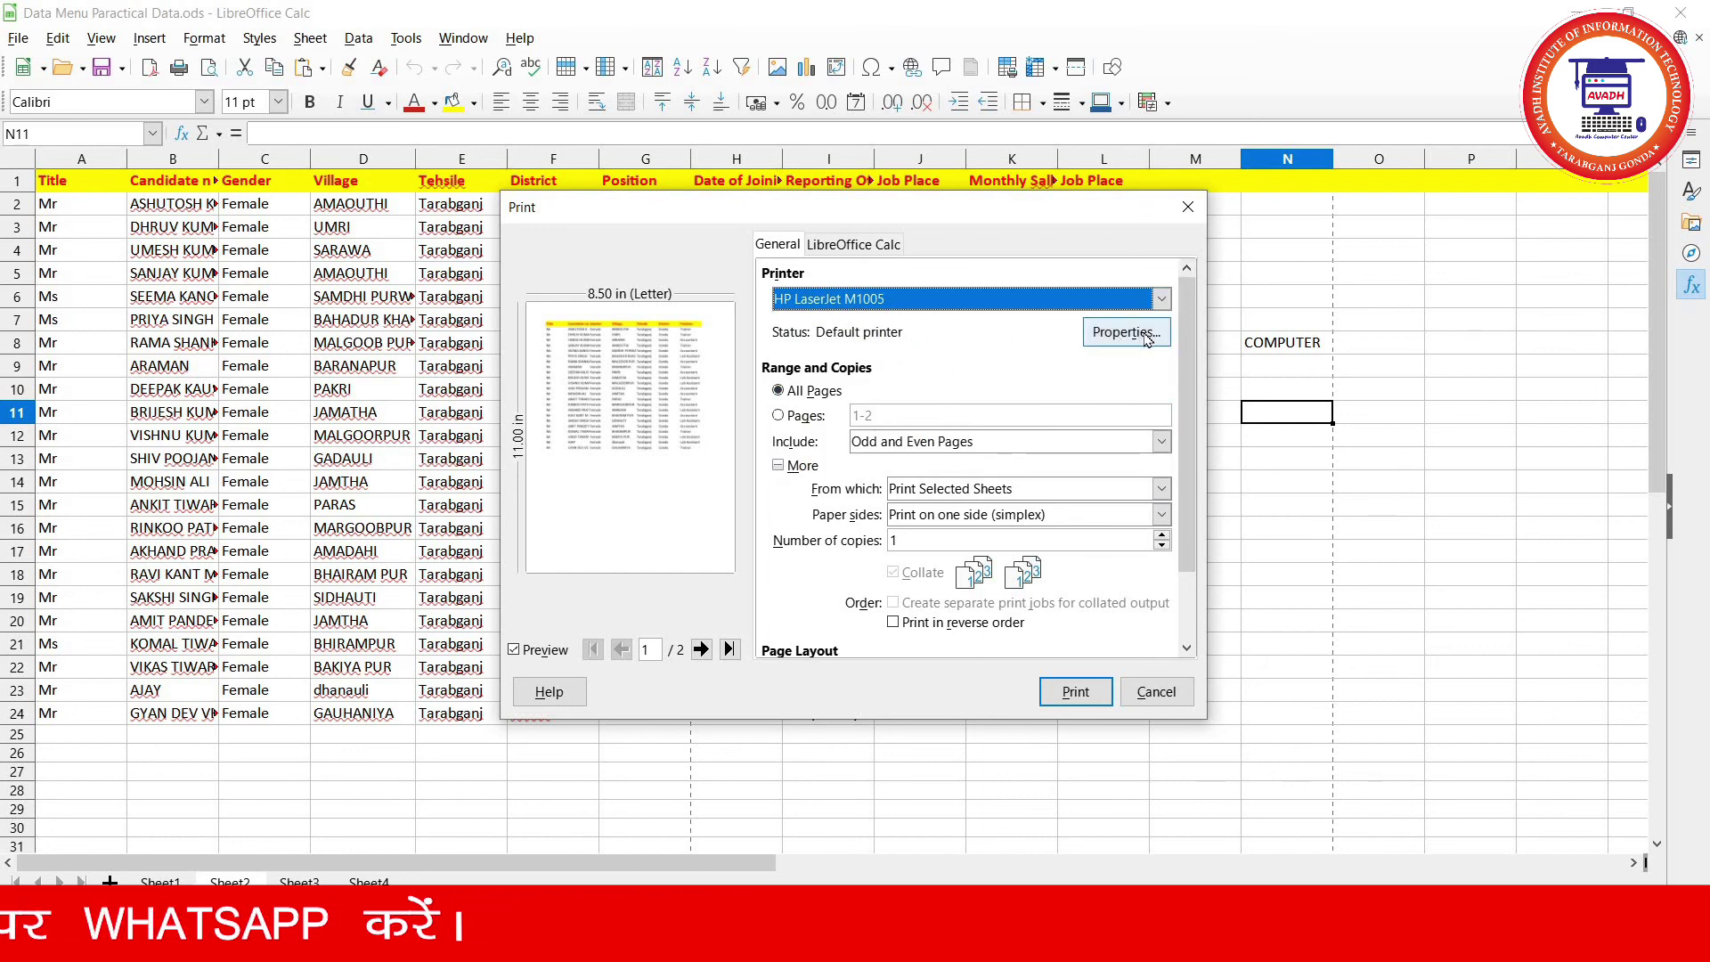
left_click(1126, 332)
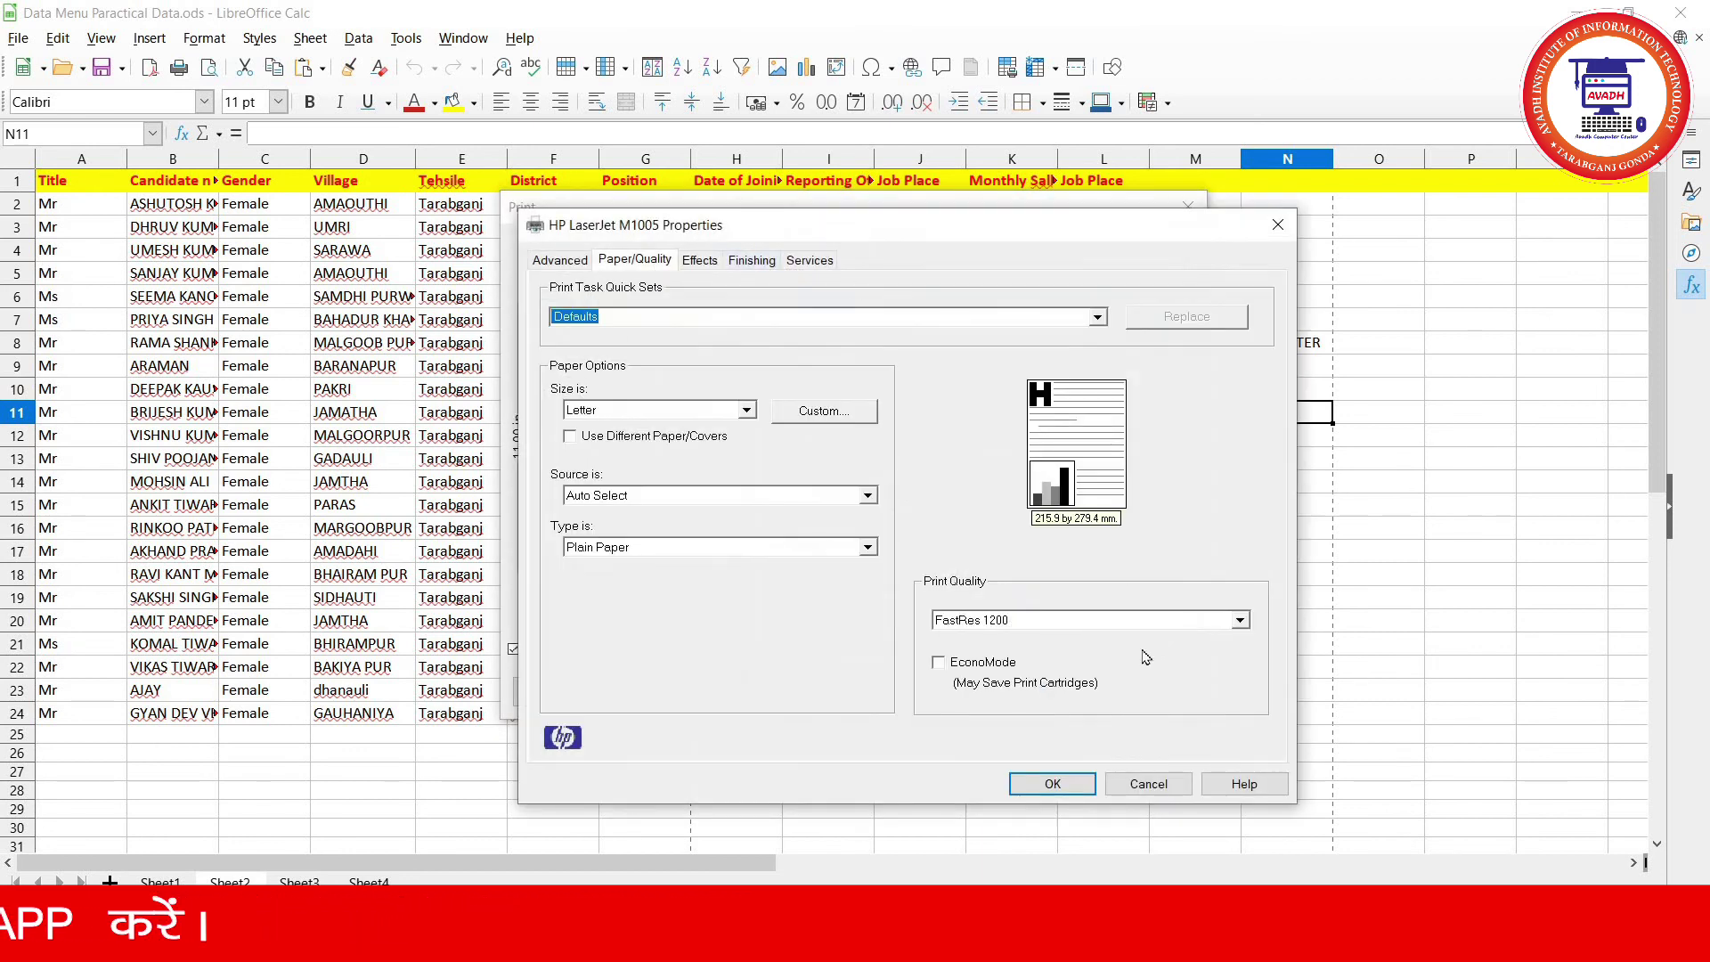
left_click(1188, 782)
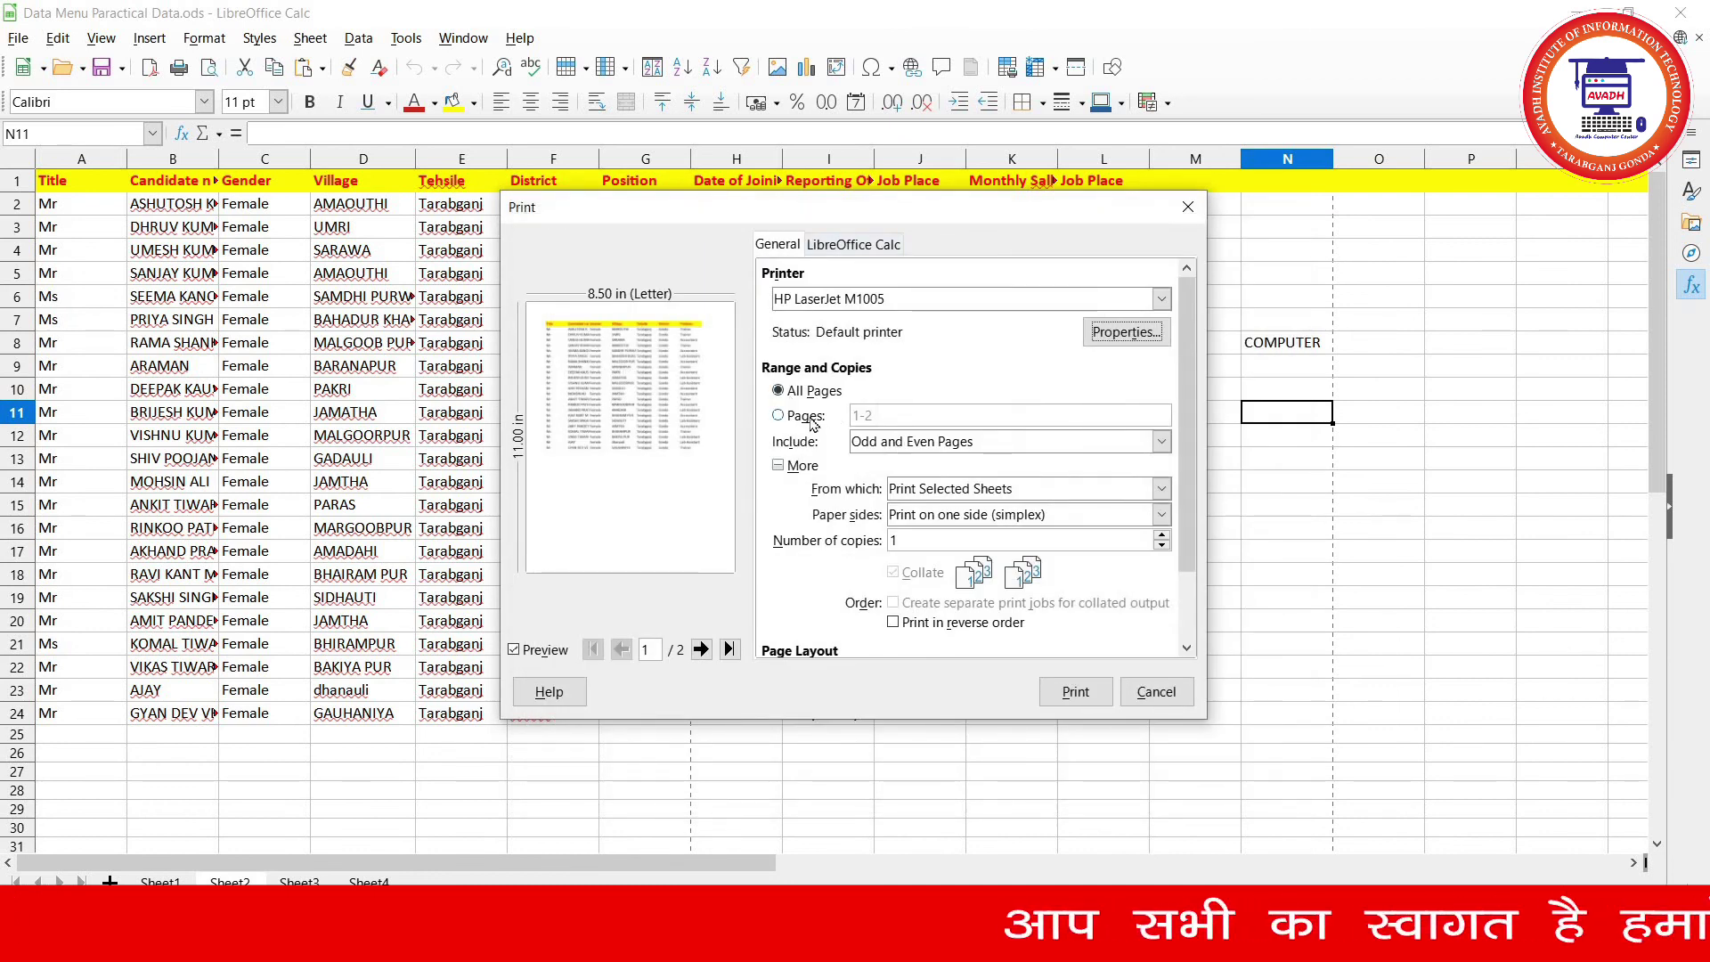
- Set the print job to a page range of the selected sheets on A4 paper
left_click(809, 418)
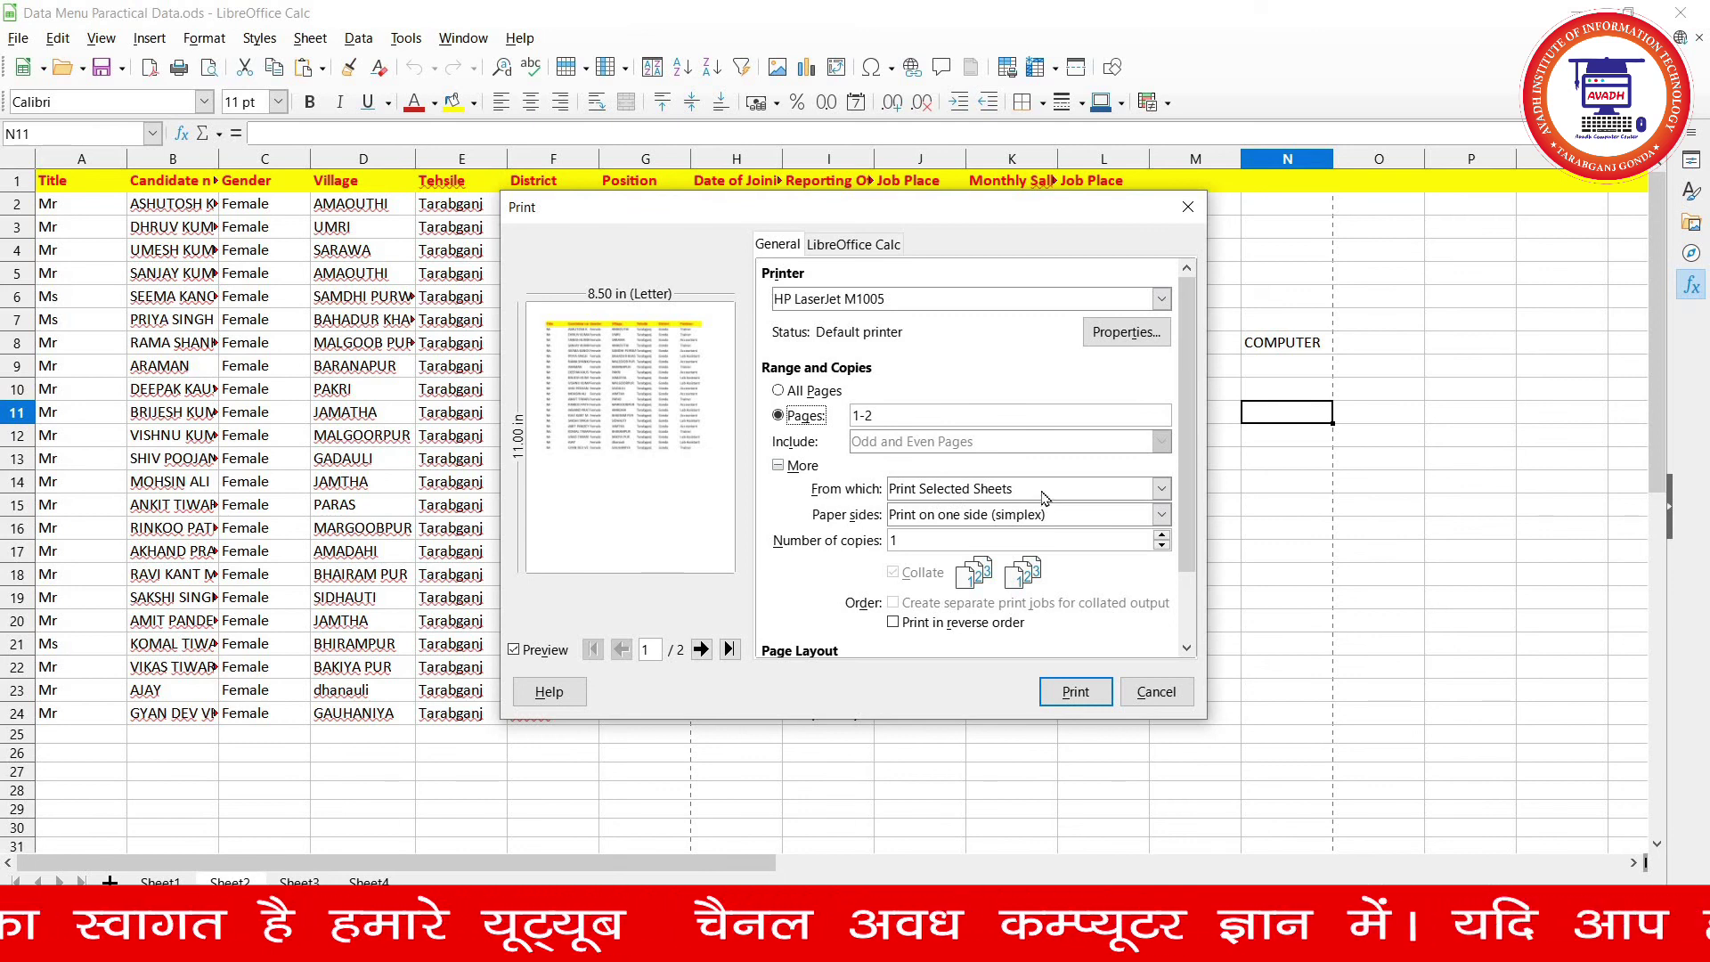
left_click(1044, 491)
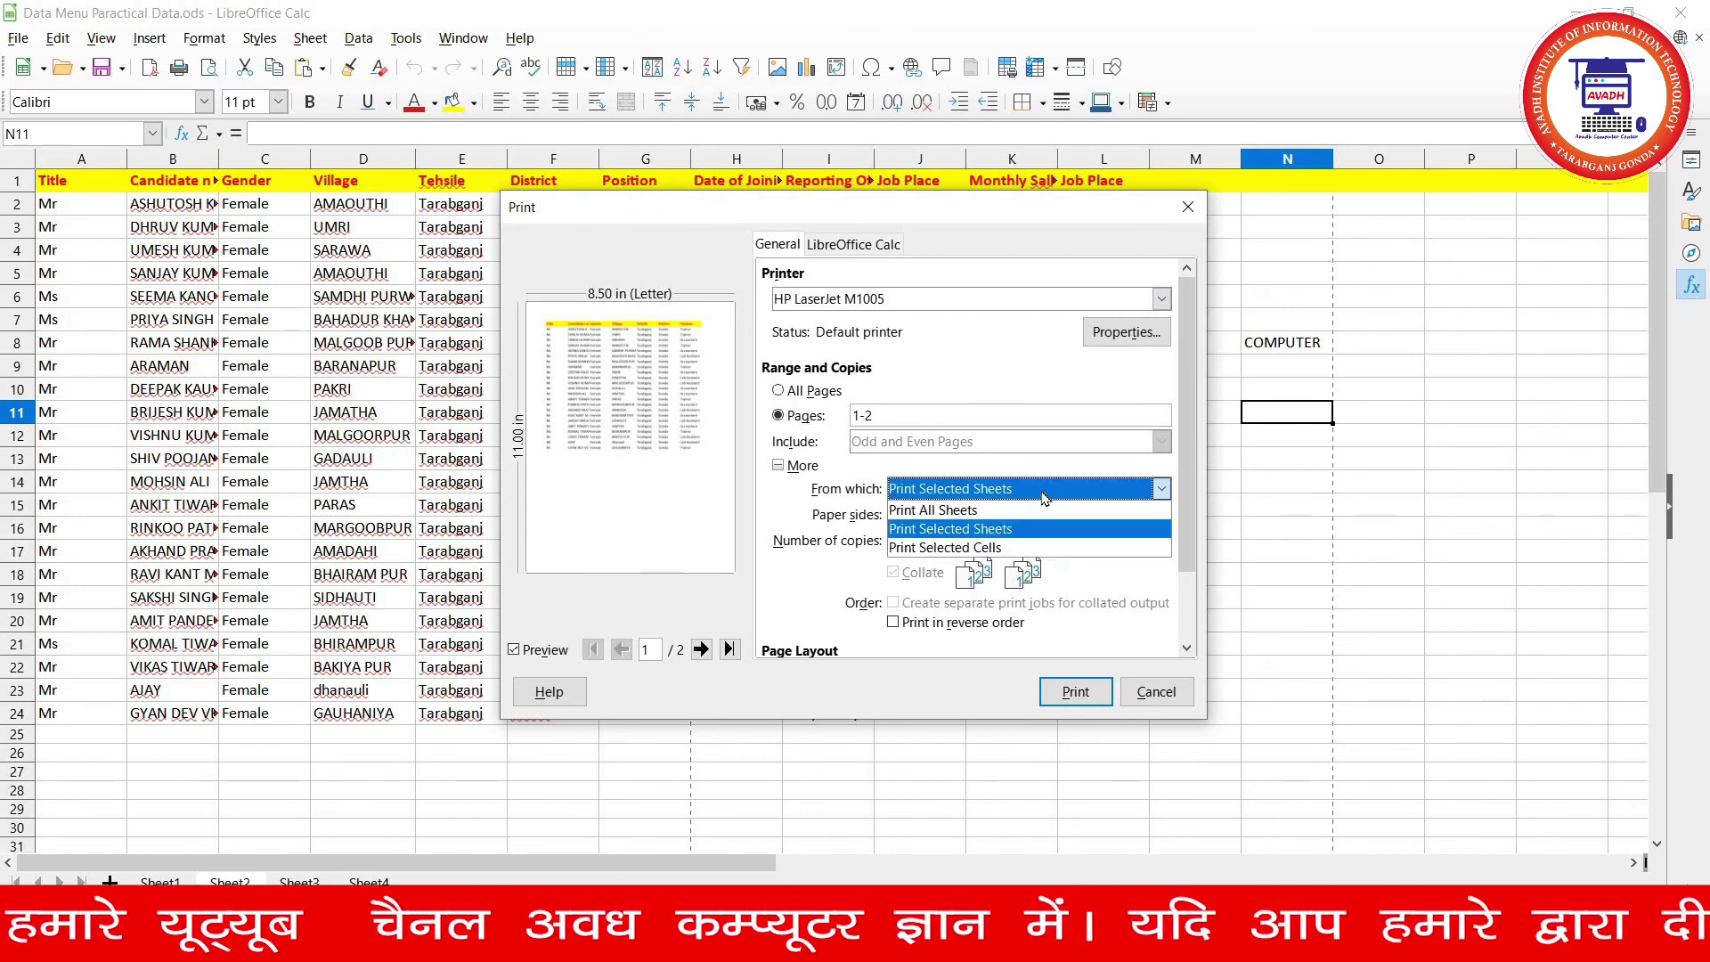
left_click(1044, 497)
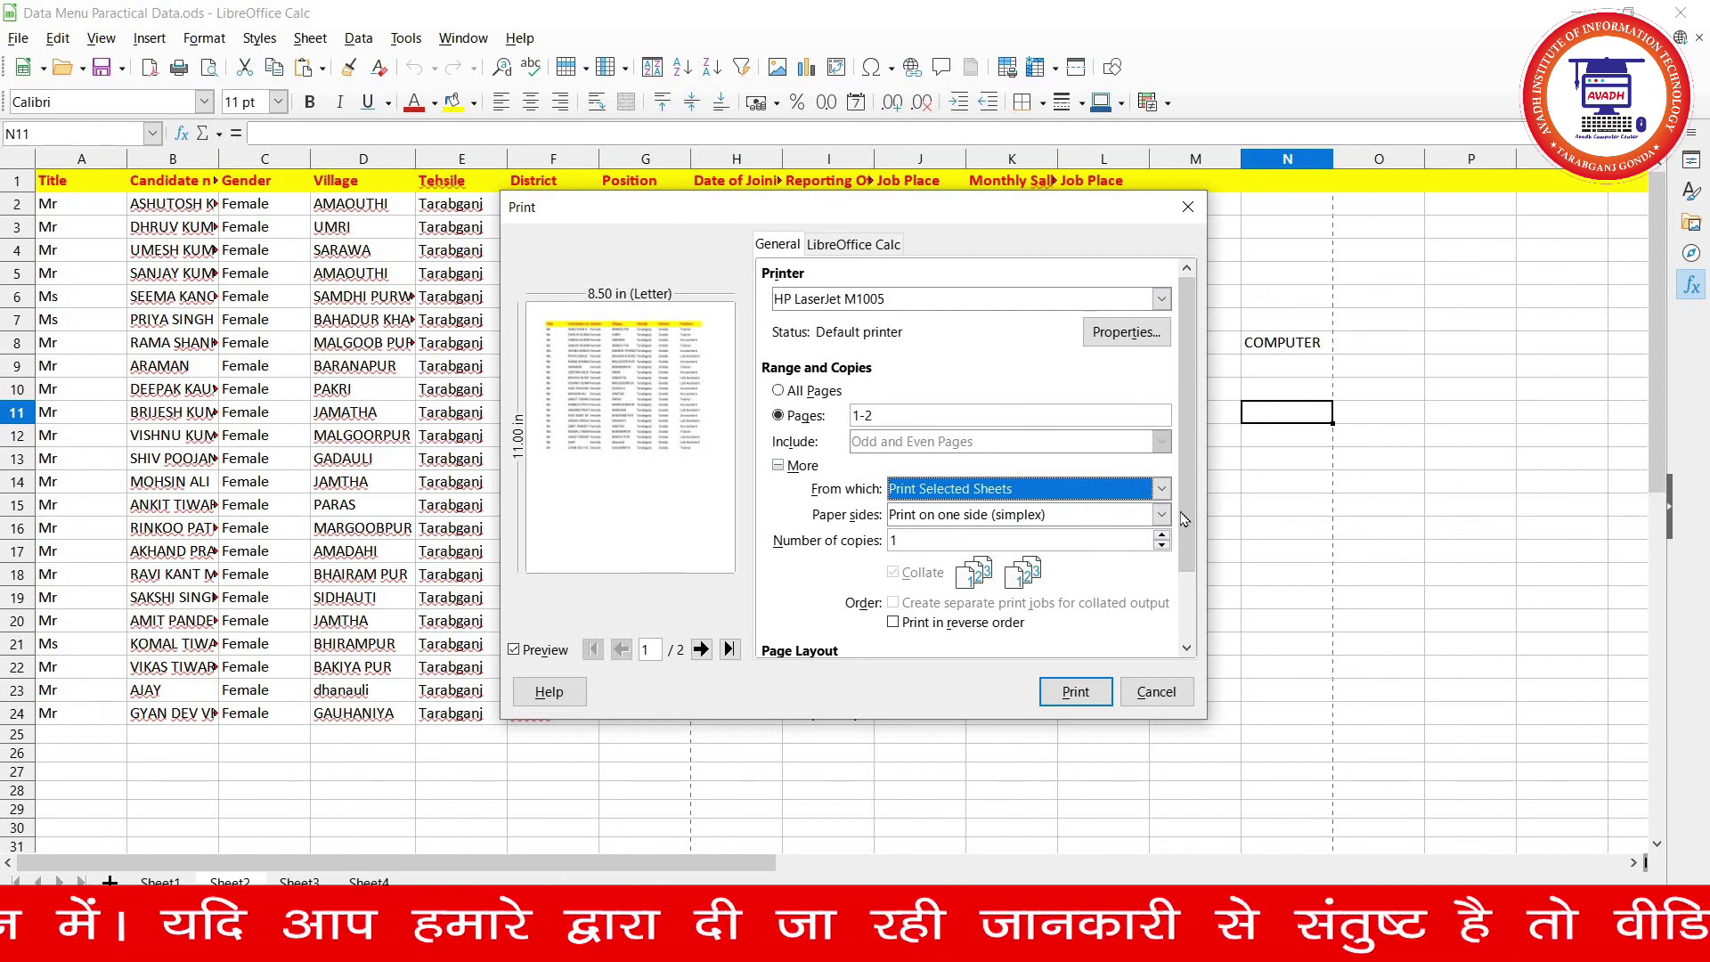
scroll(1183, 525, "down", 2)
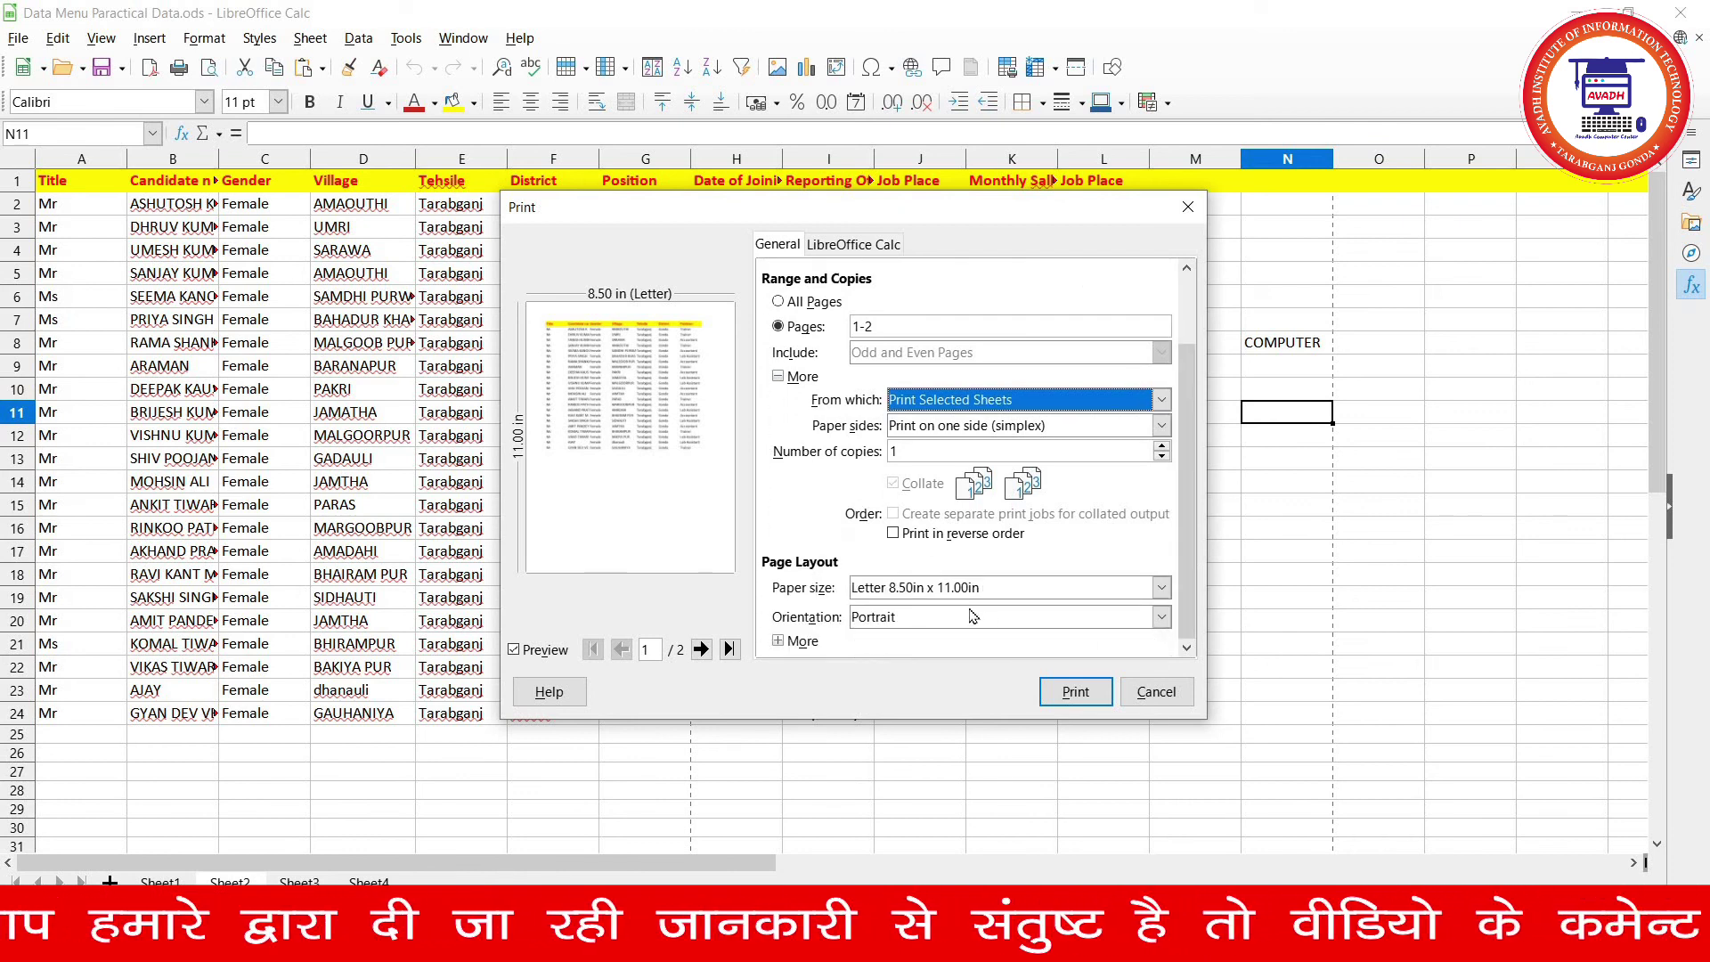
left_click(975, 587)
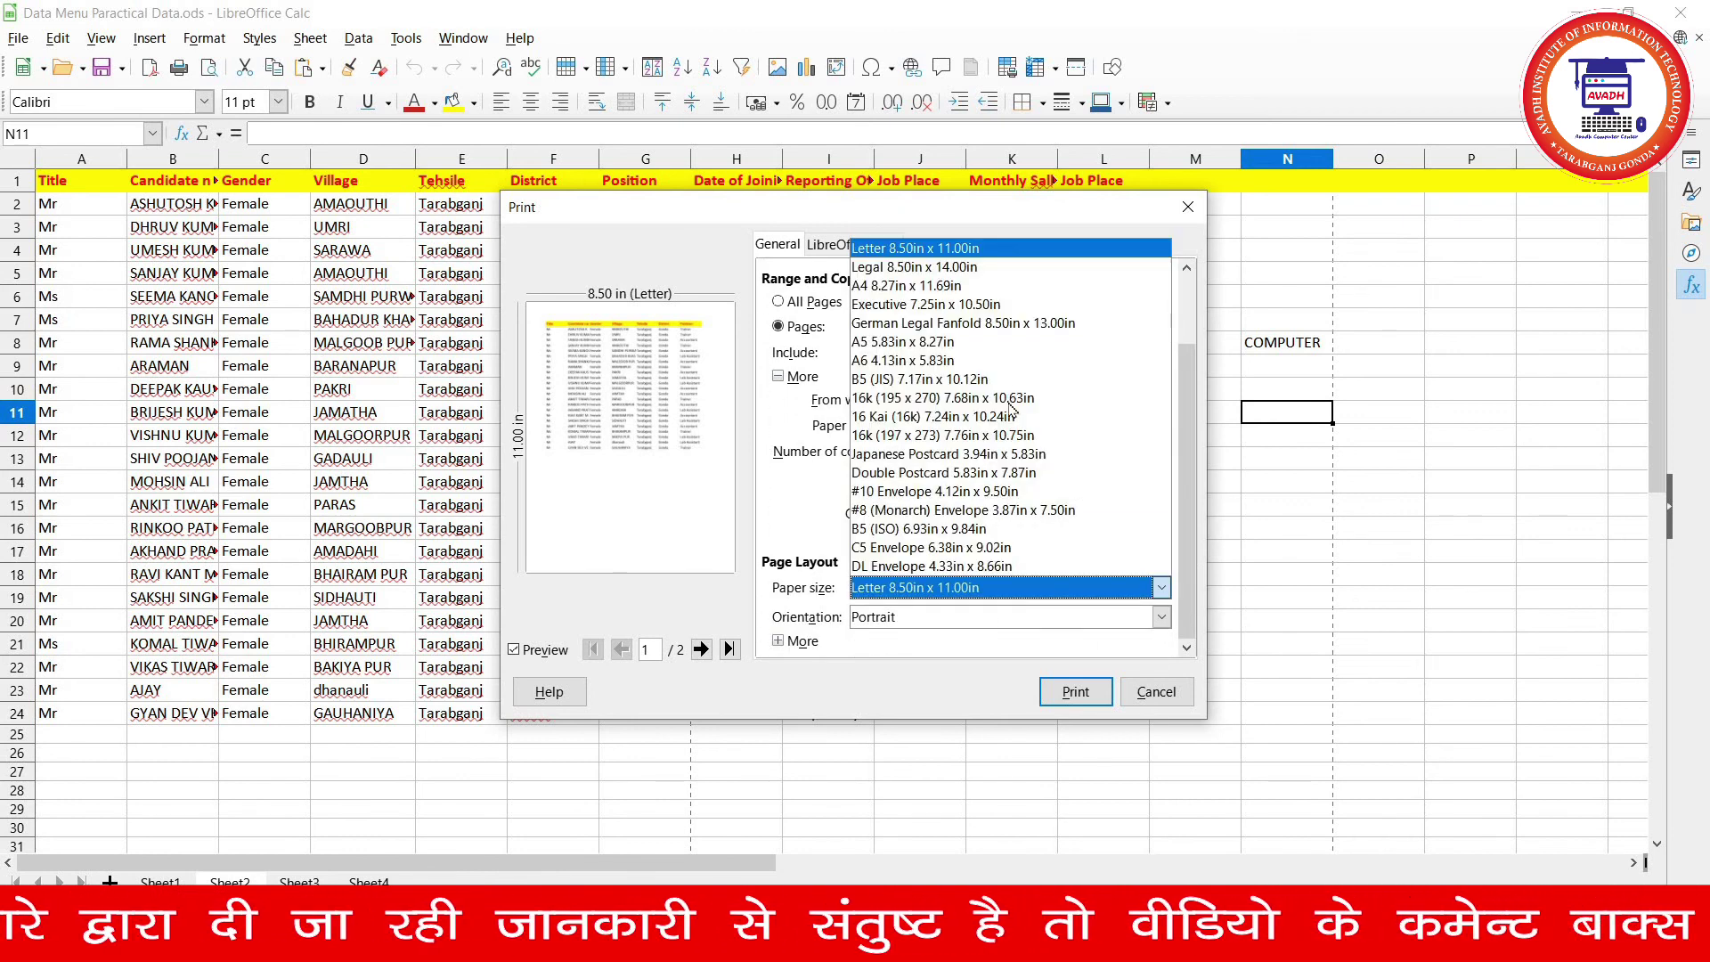
left_click(997, 286)
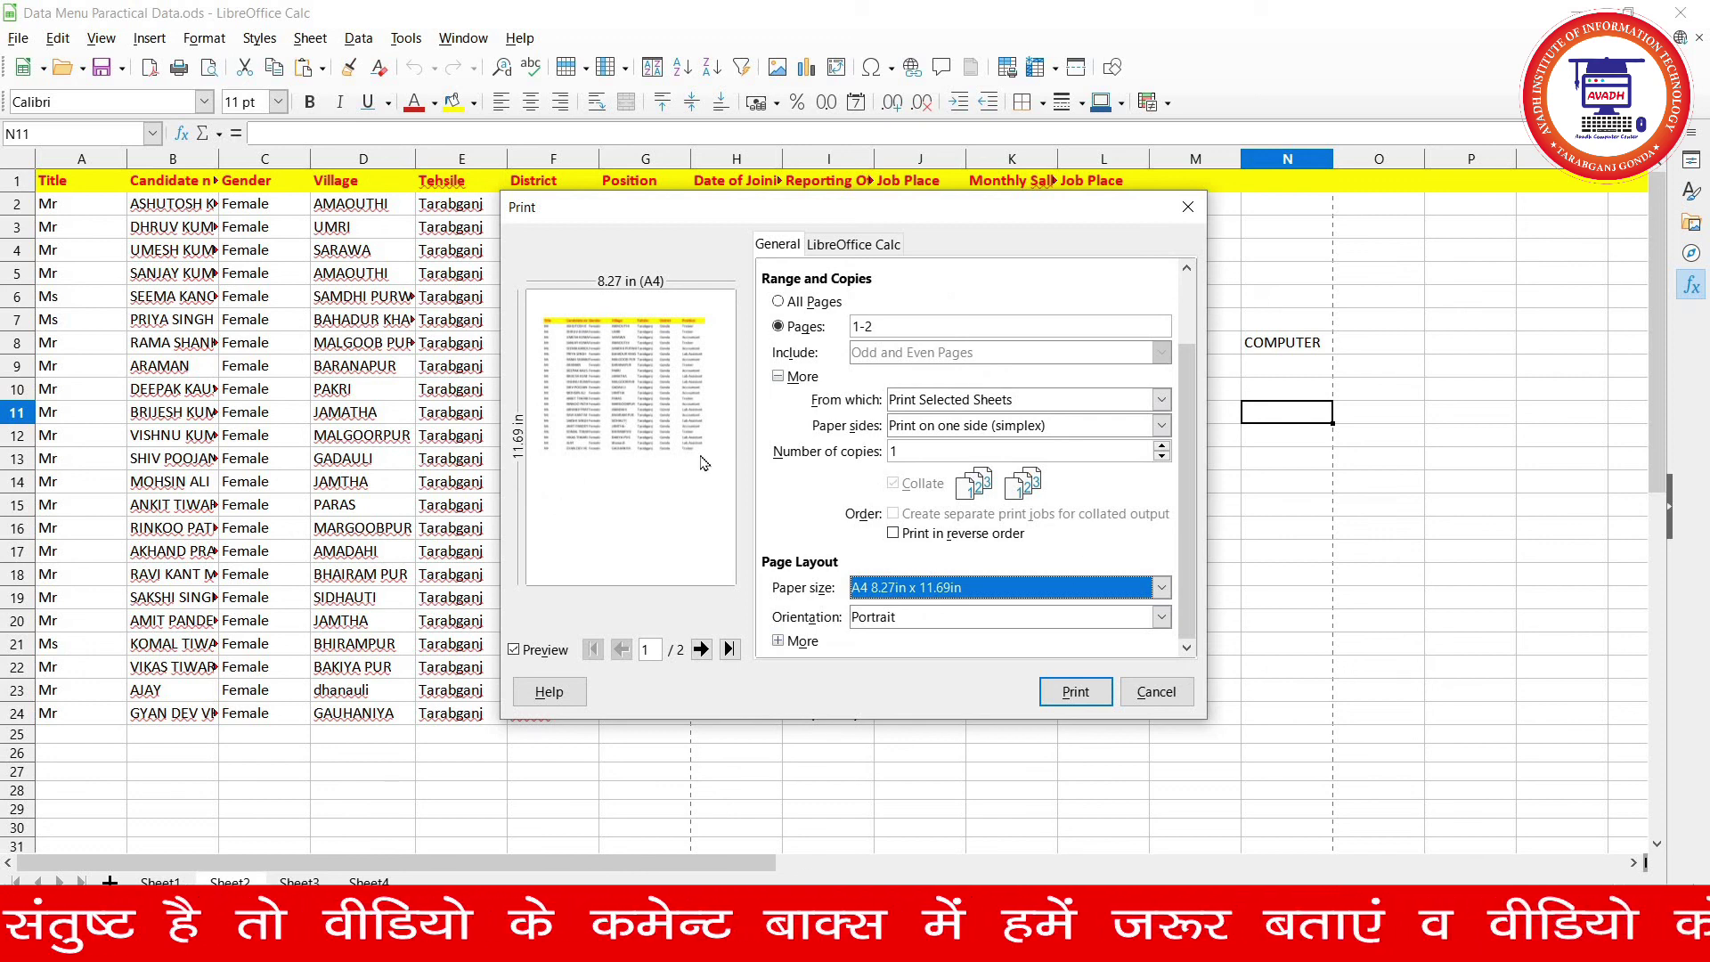
- Switch the orientation to Landscape, expand the More layout options, and print
left_click(952, 626)
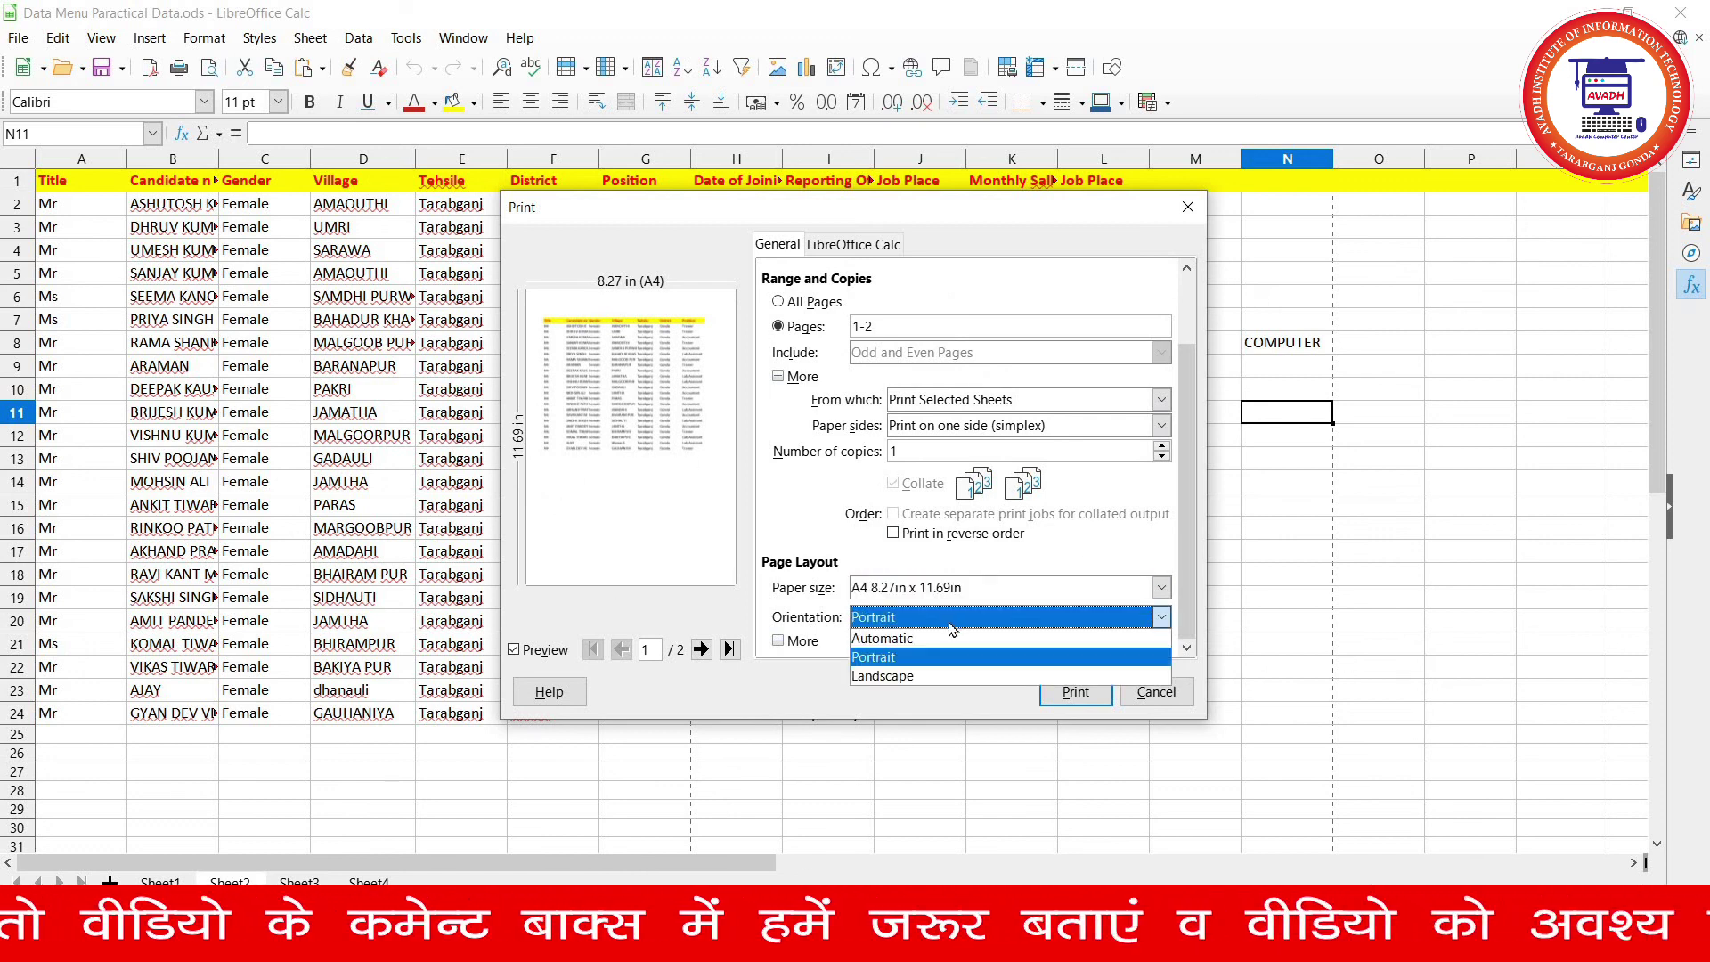
left_click(948, 674)
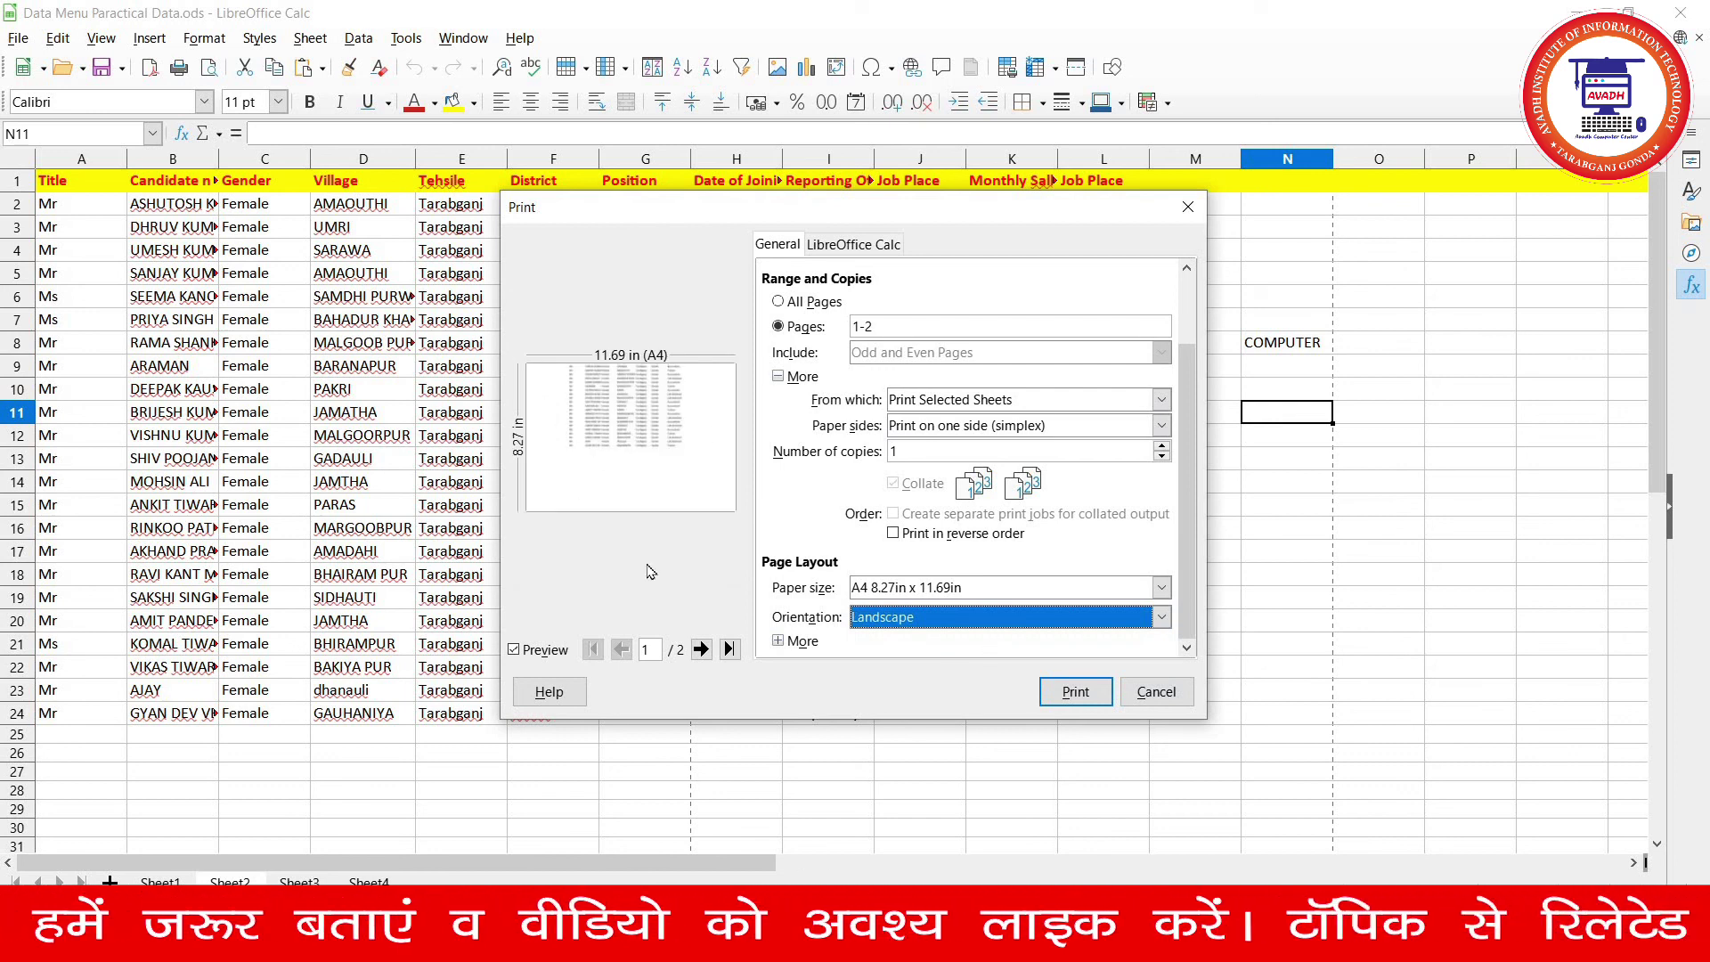
left_click(799, 642)
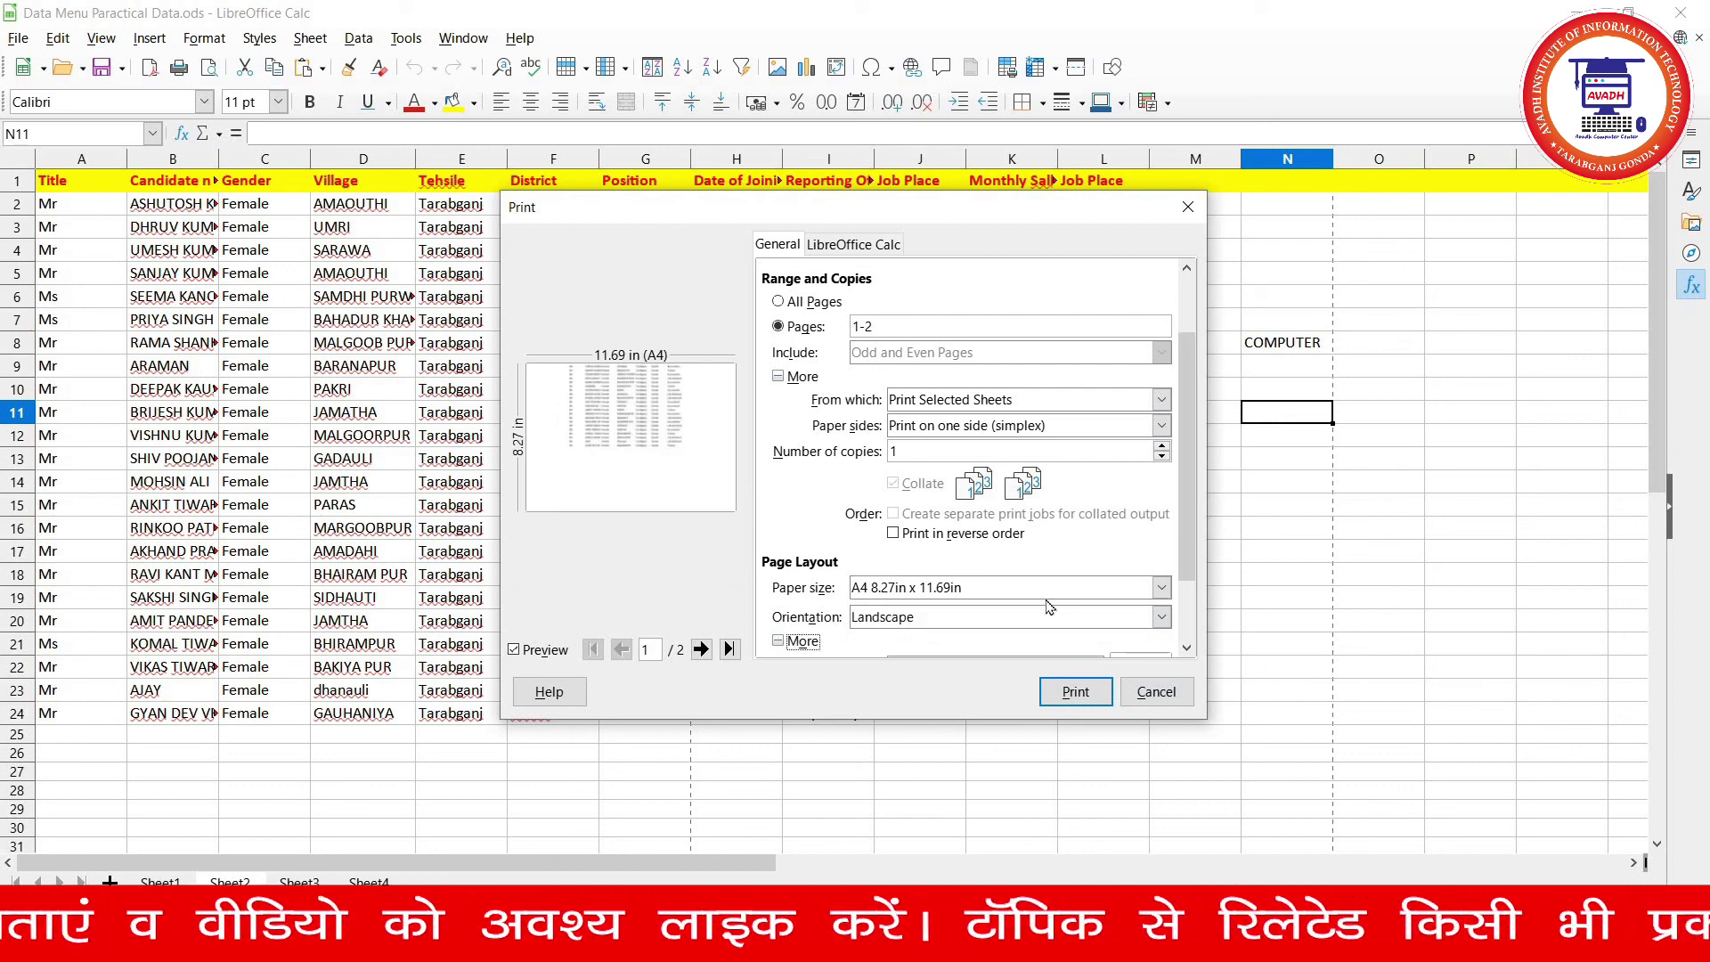
scroll(1180, 522, "down", 3)
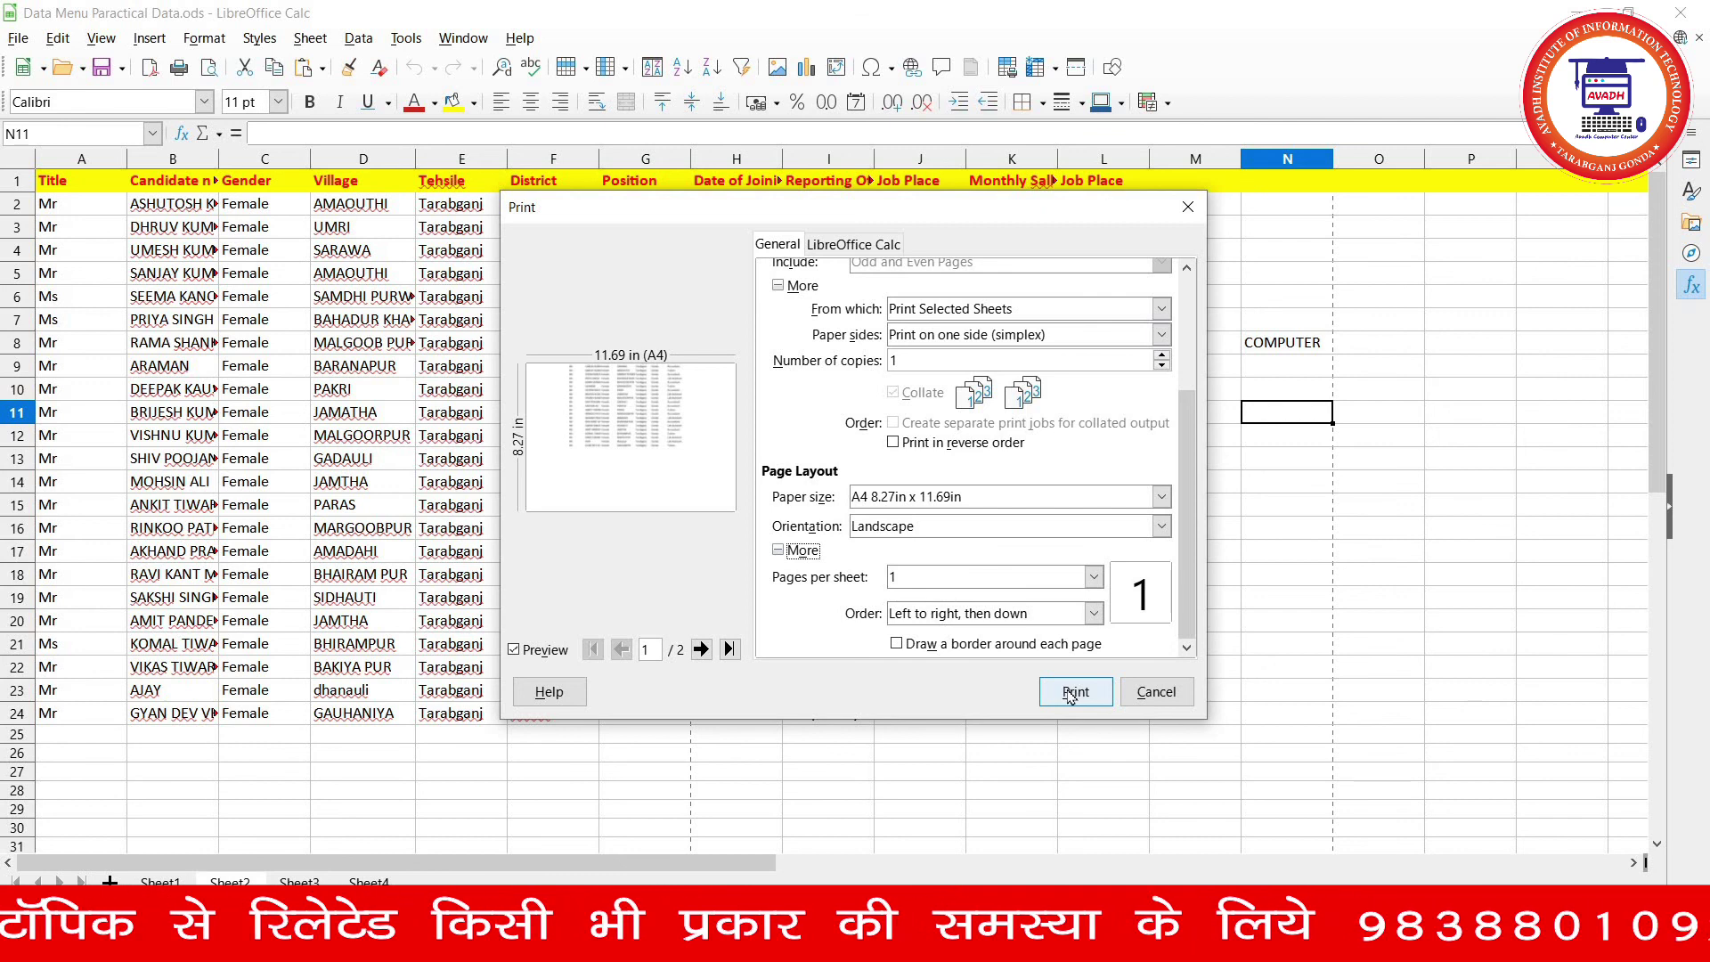
left_click(1178, 702)
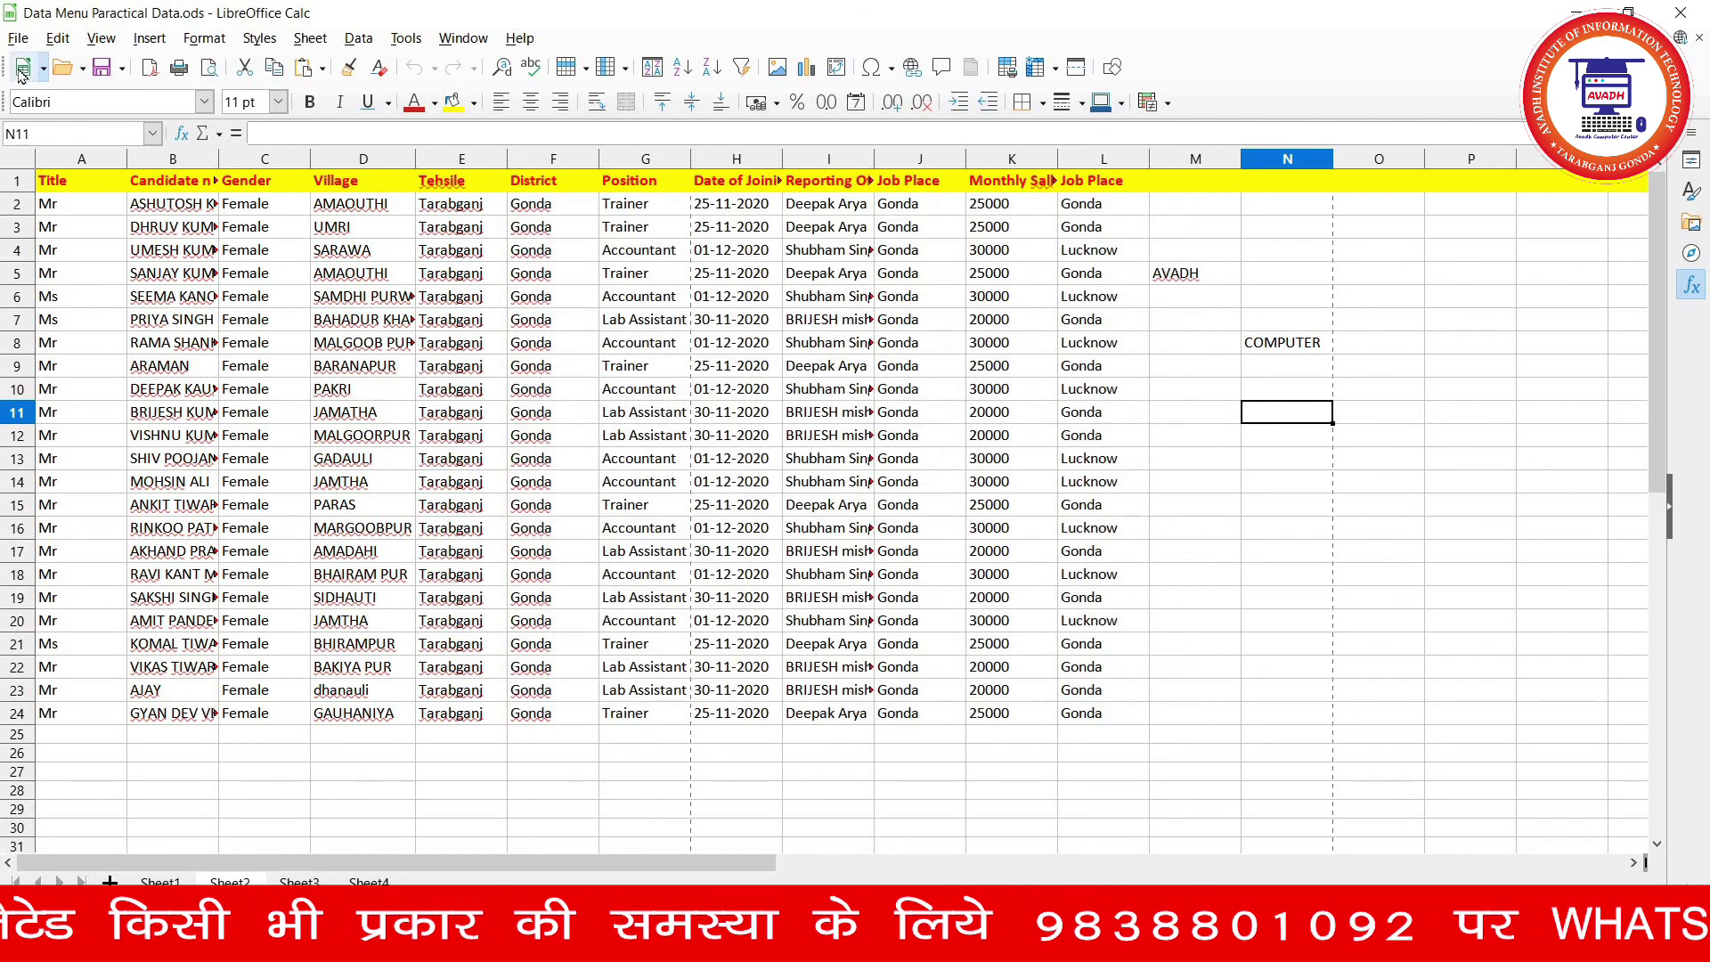
left_click(18, 39)
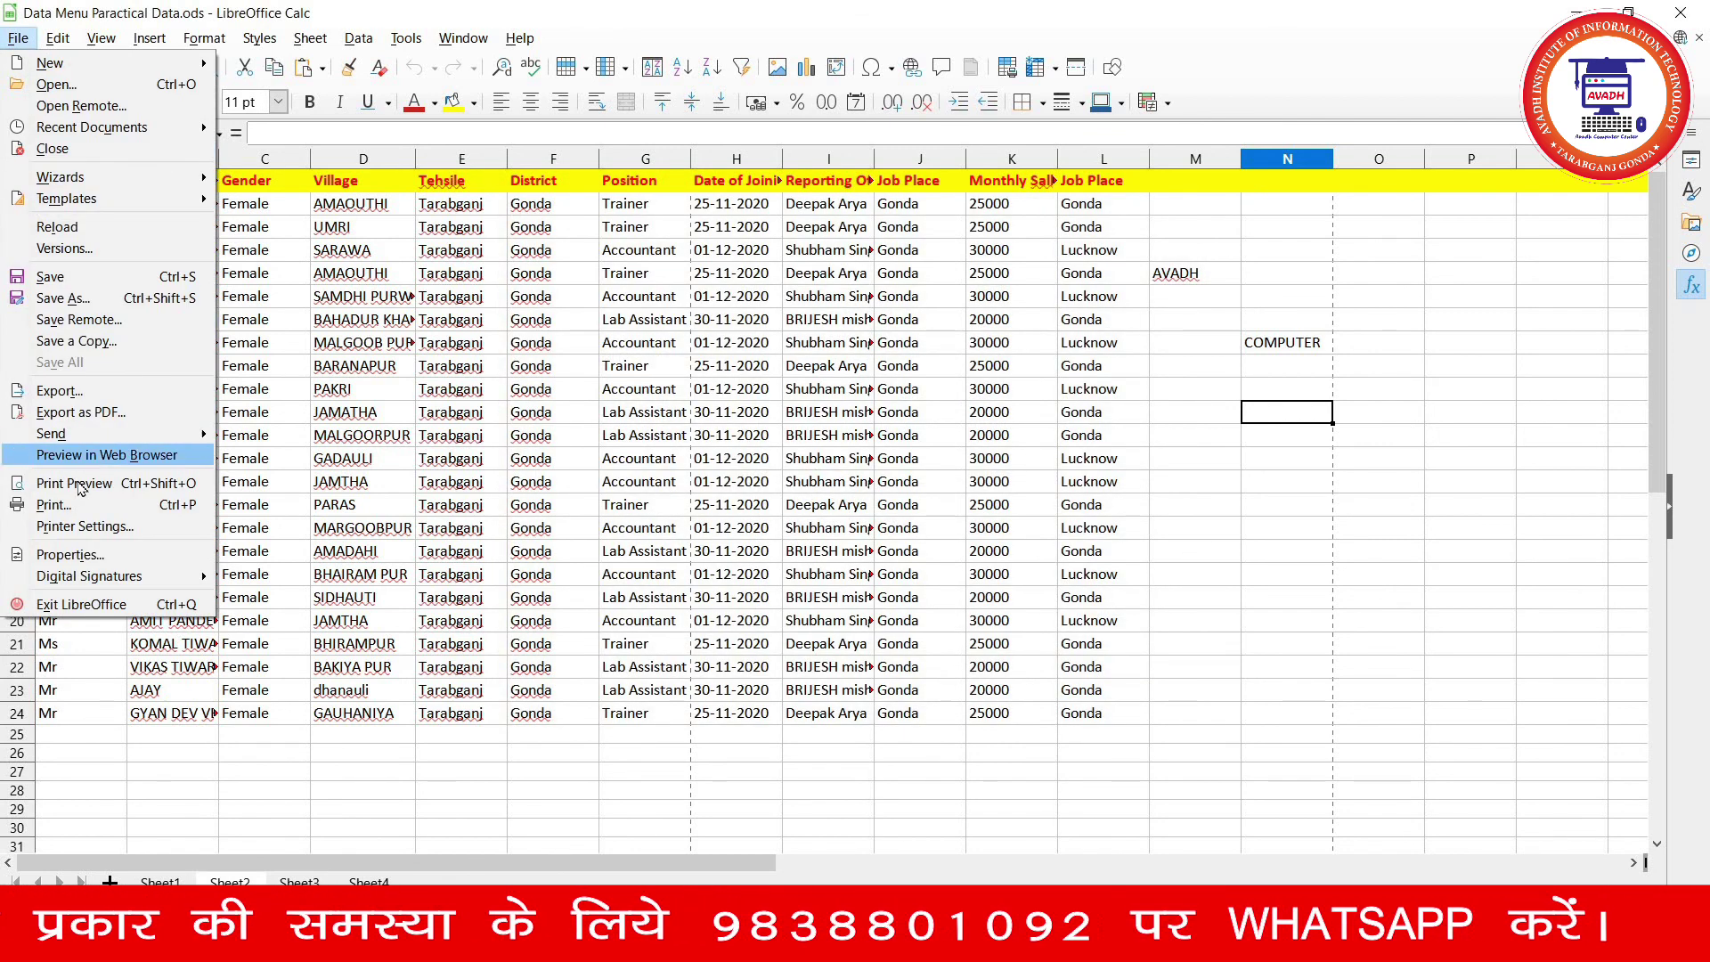
left_click(104, 528)
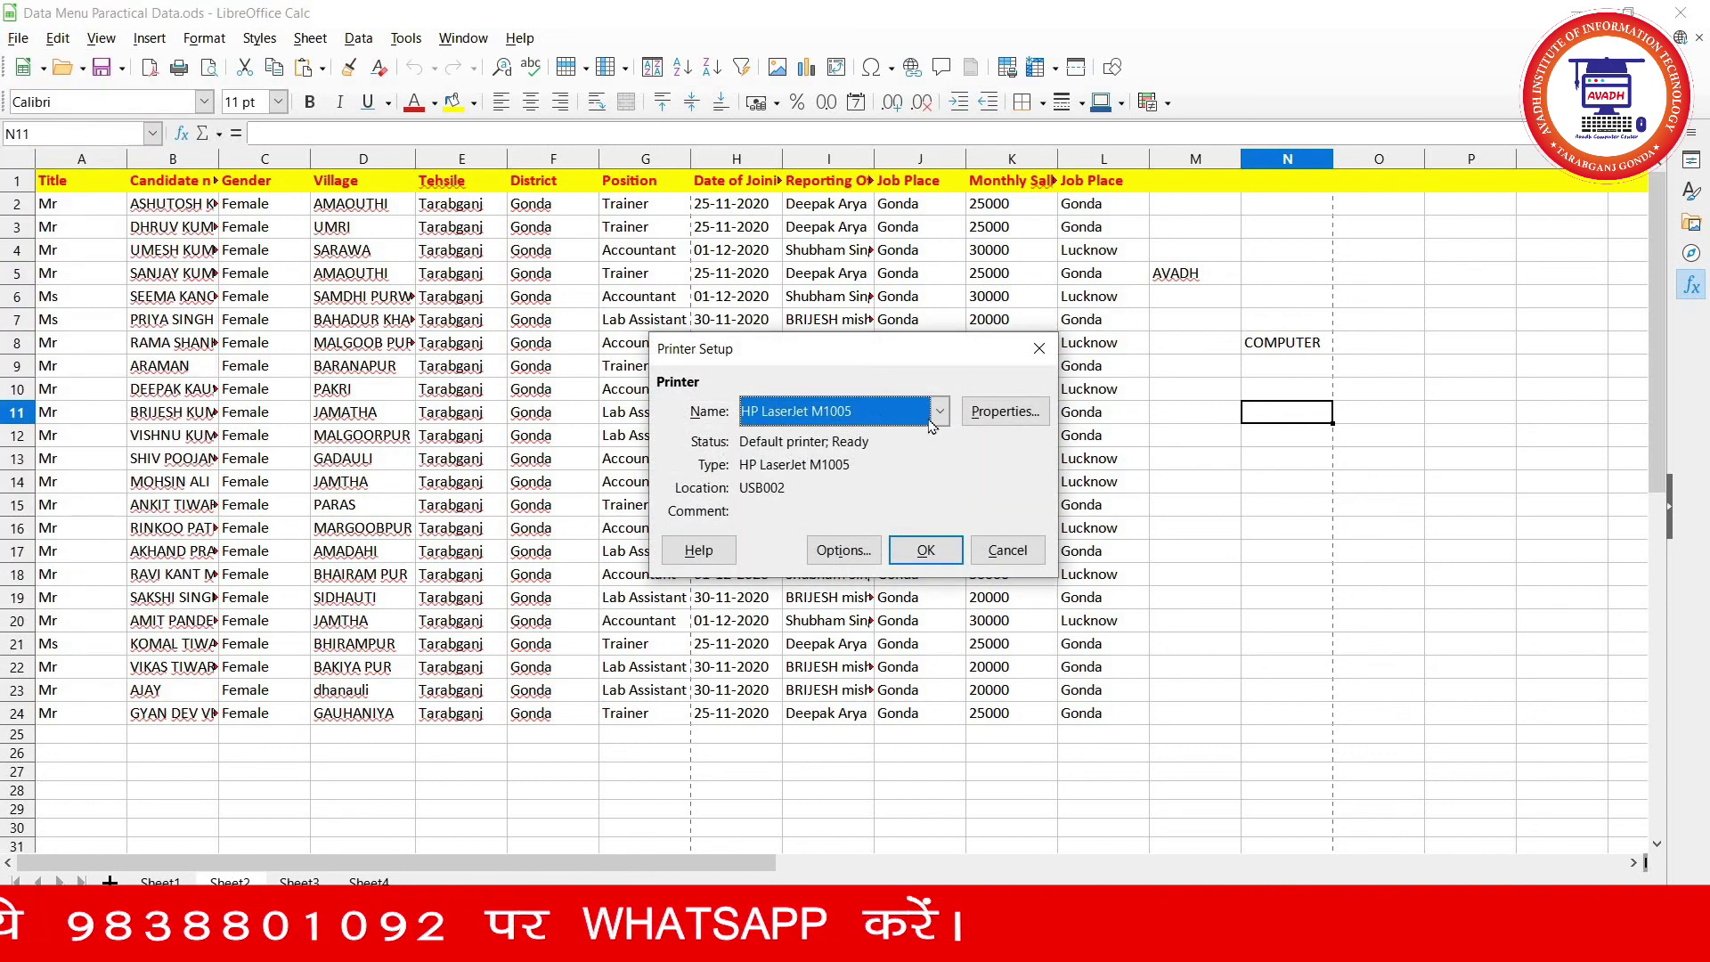
left_click(935, 417)
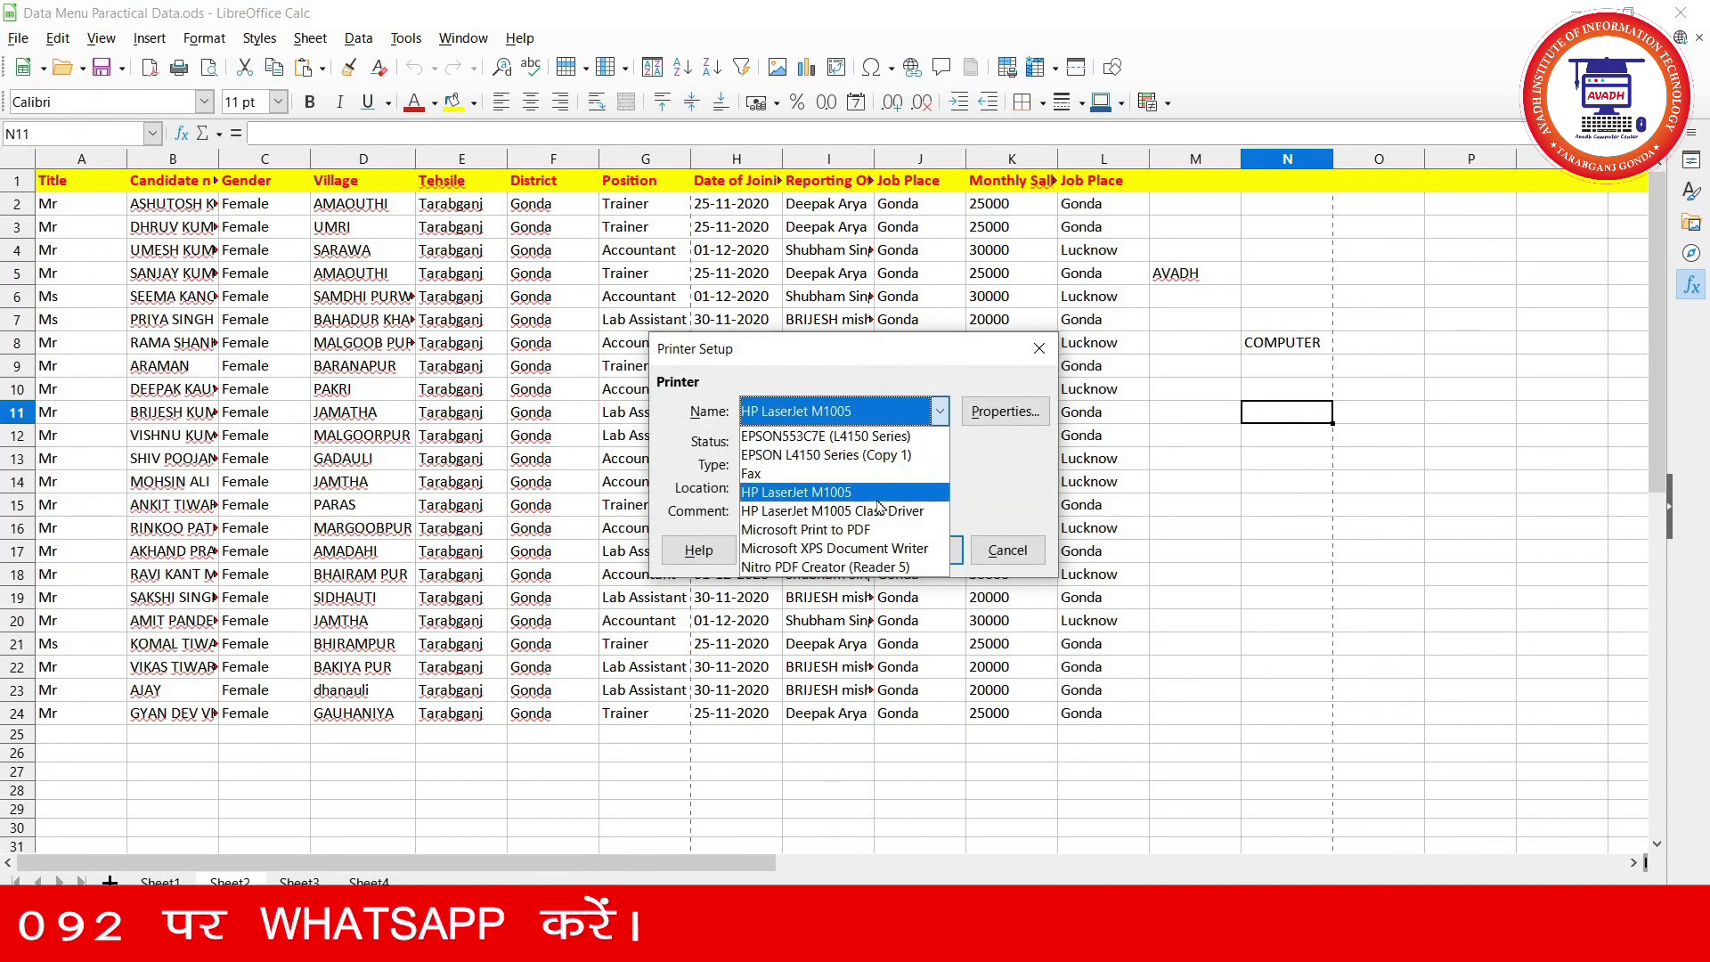
left_click(886, 456)
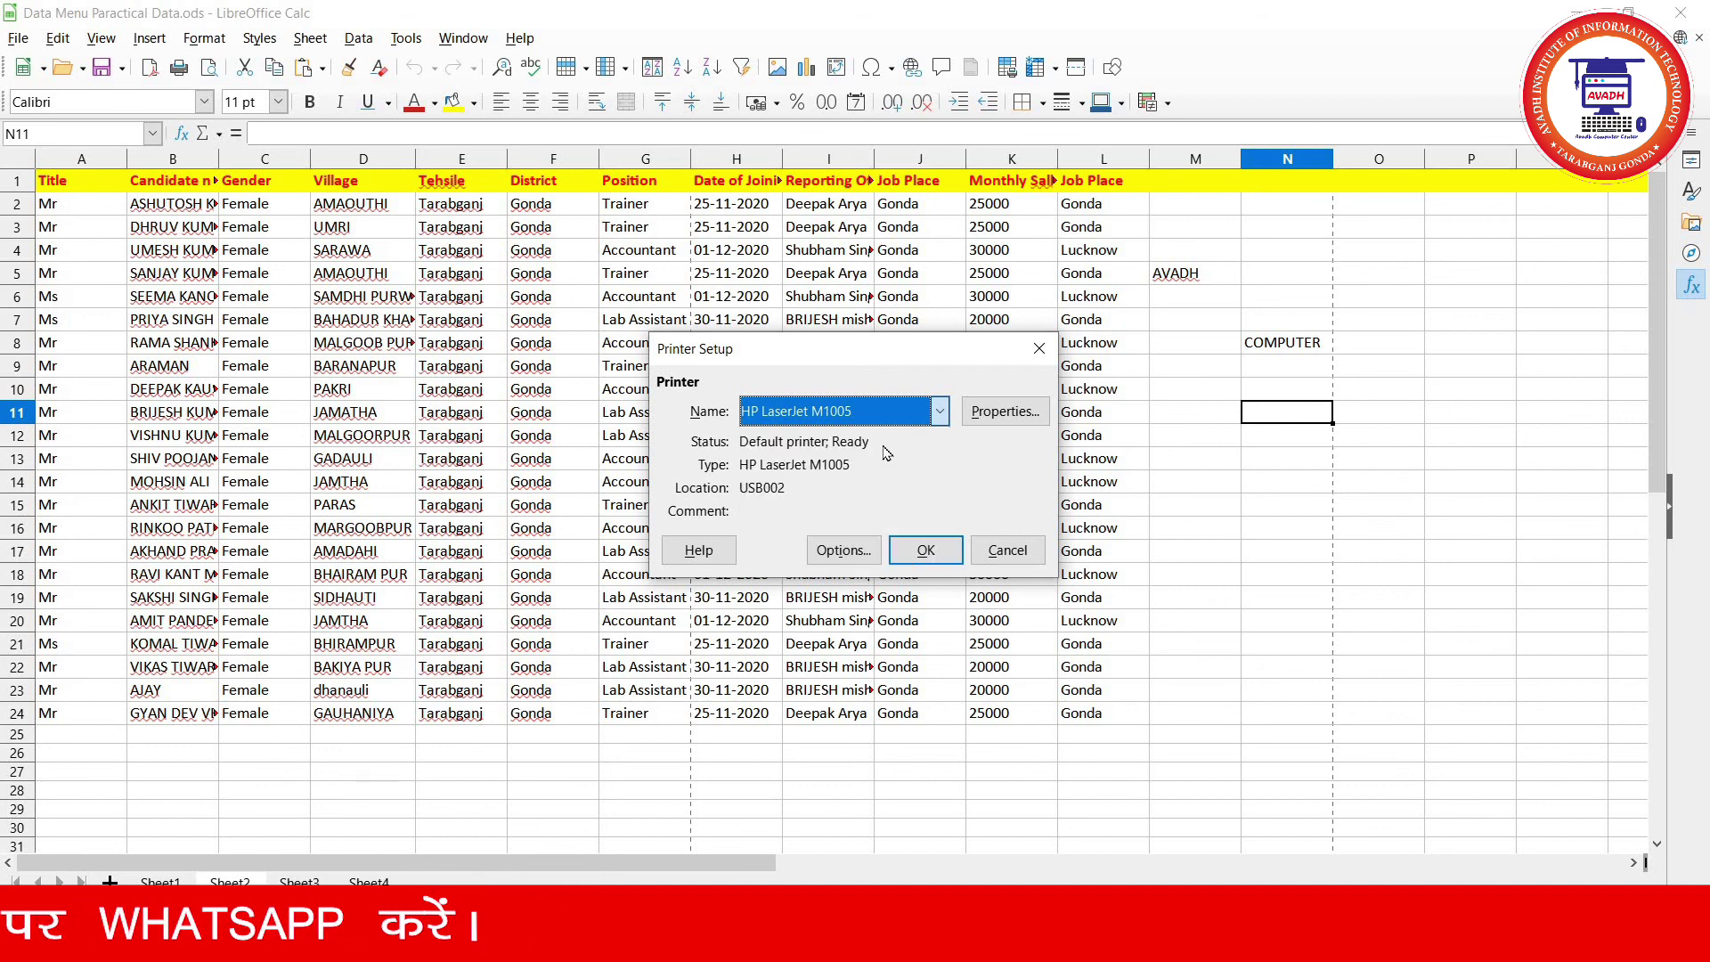
left_click(993, 412)
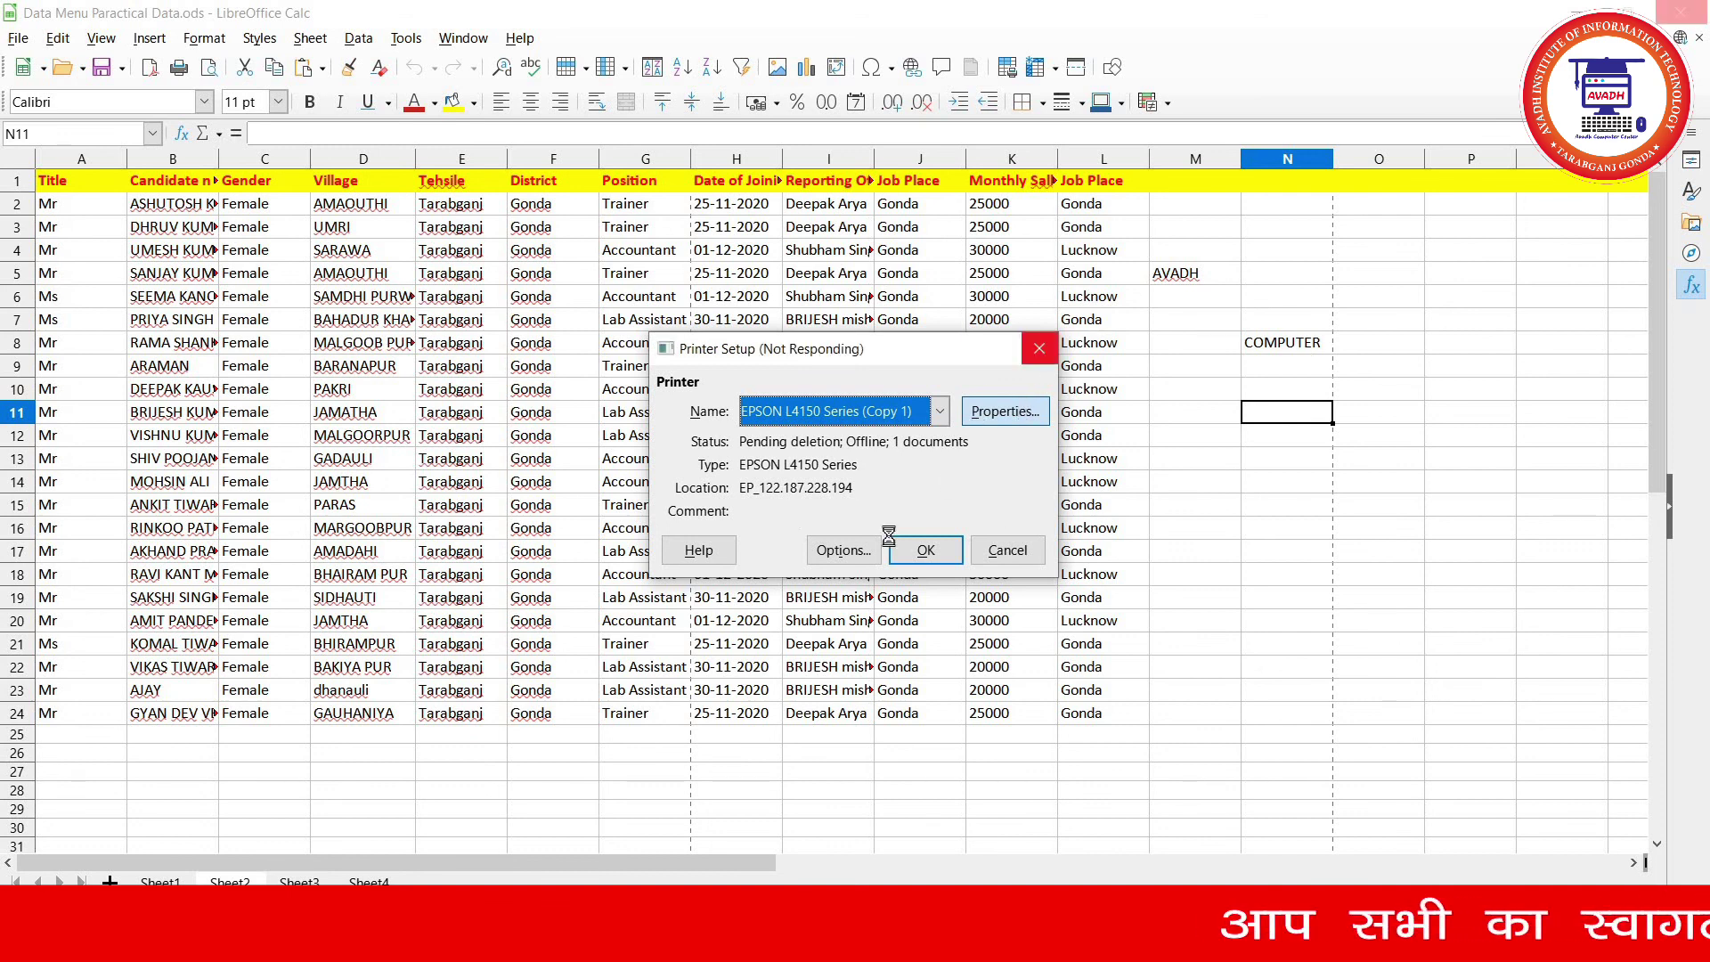
left_click(940, 410)
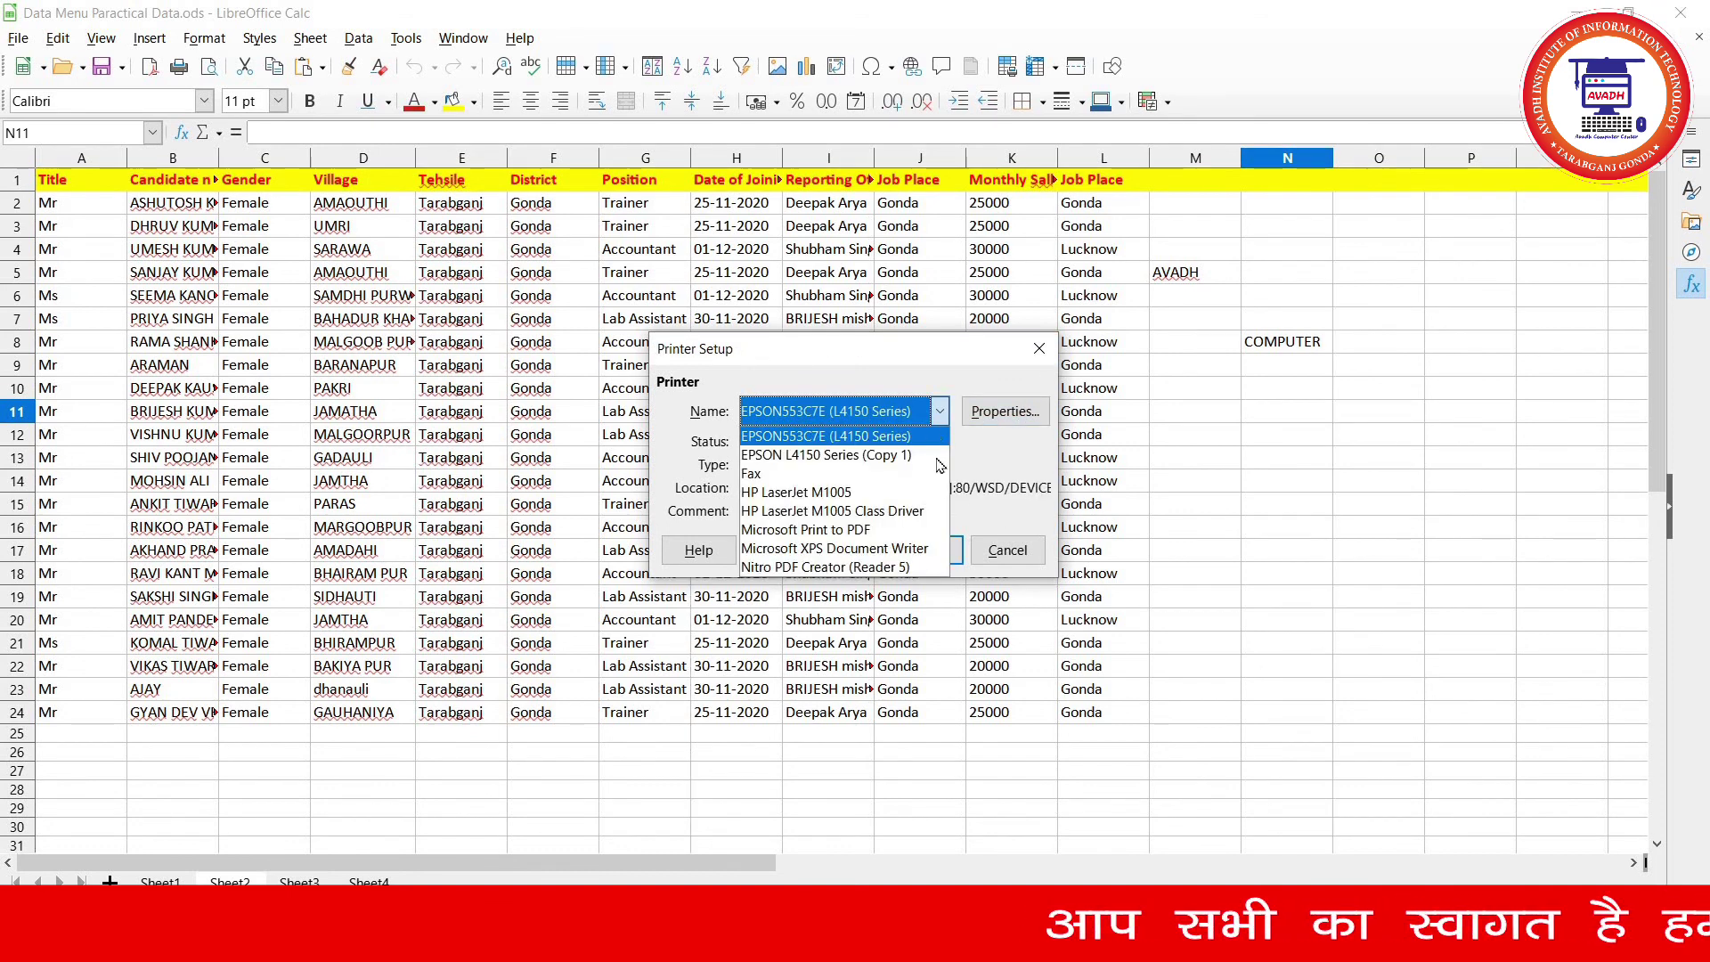
left_click(845, 442)
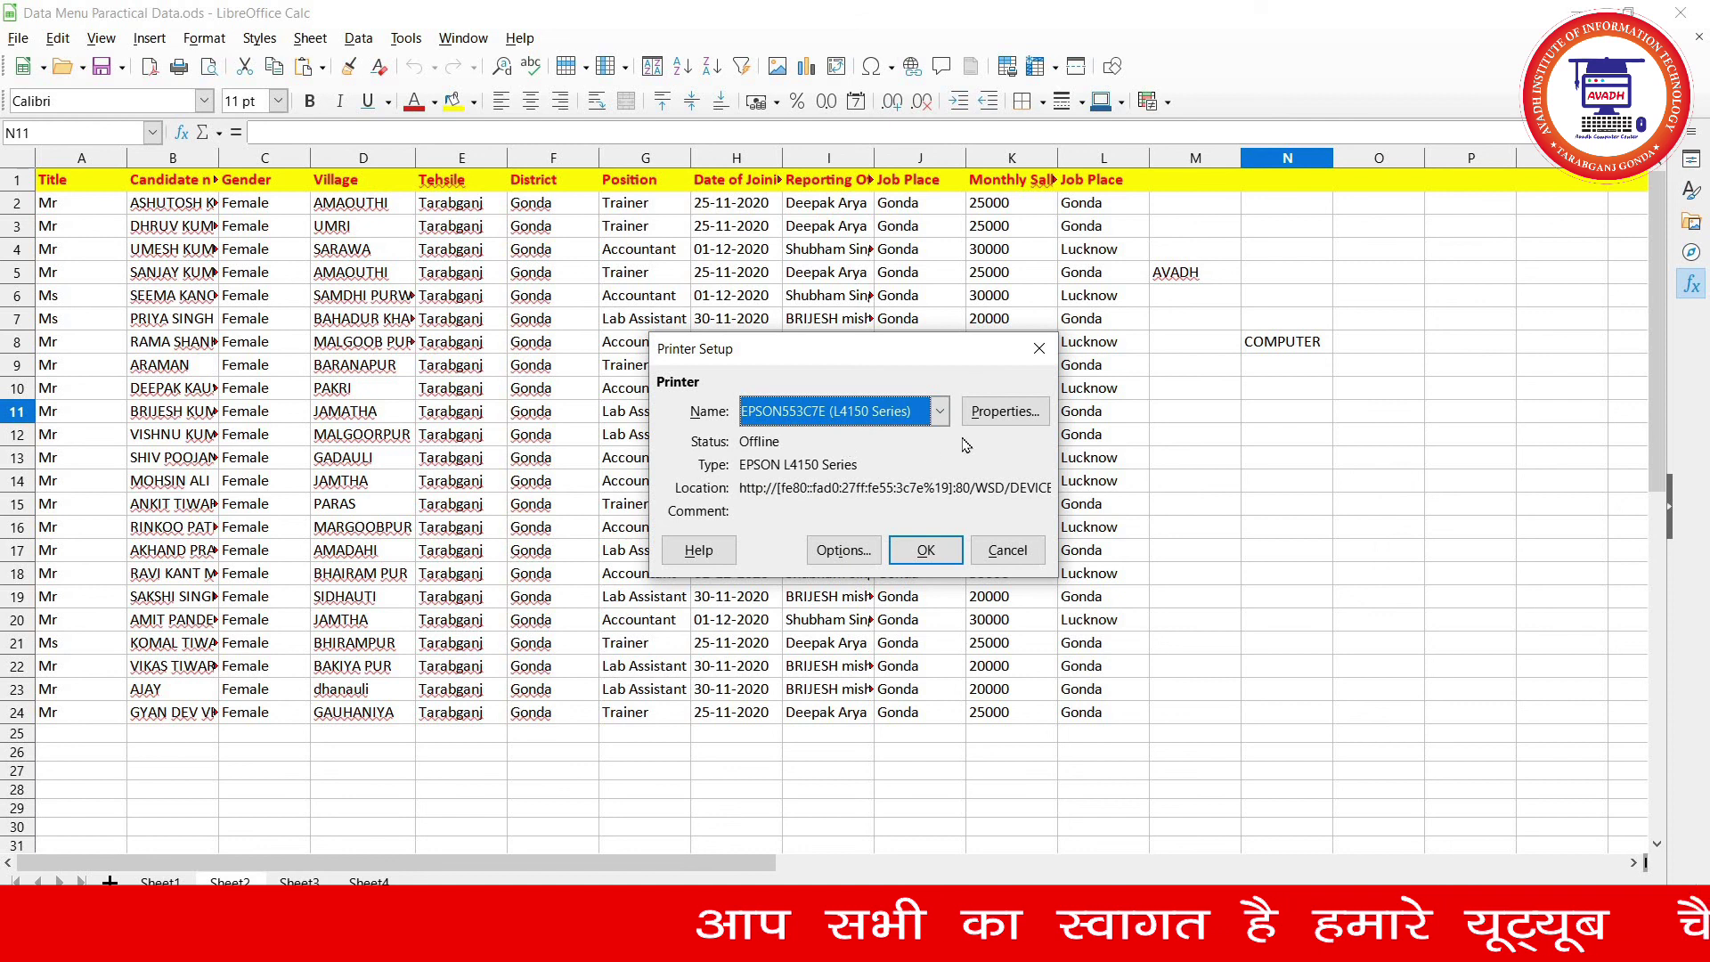
left_click(1003, 419)
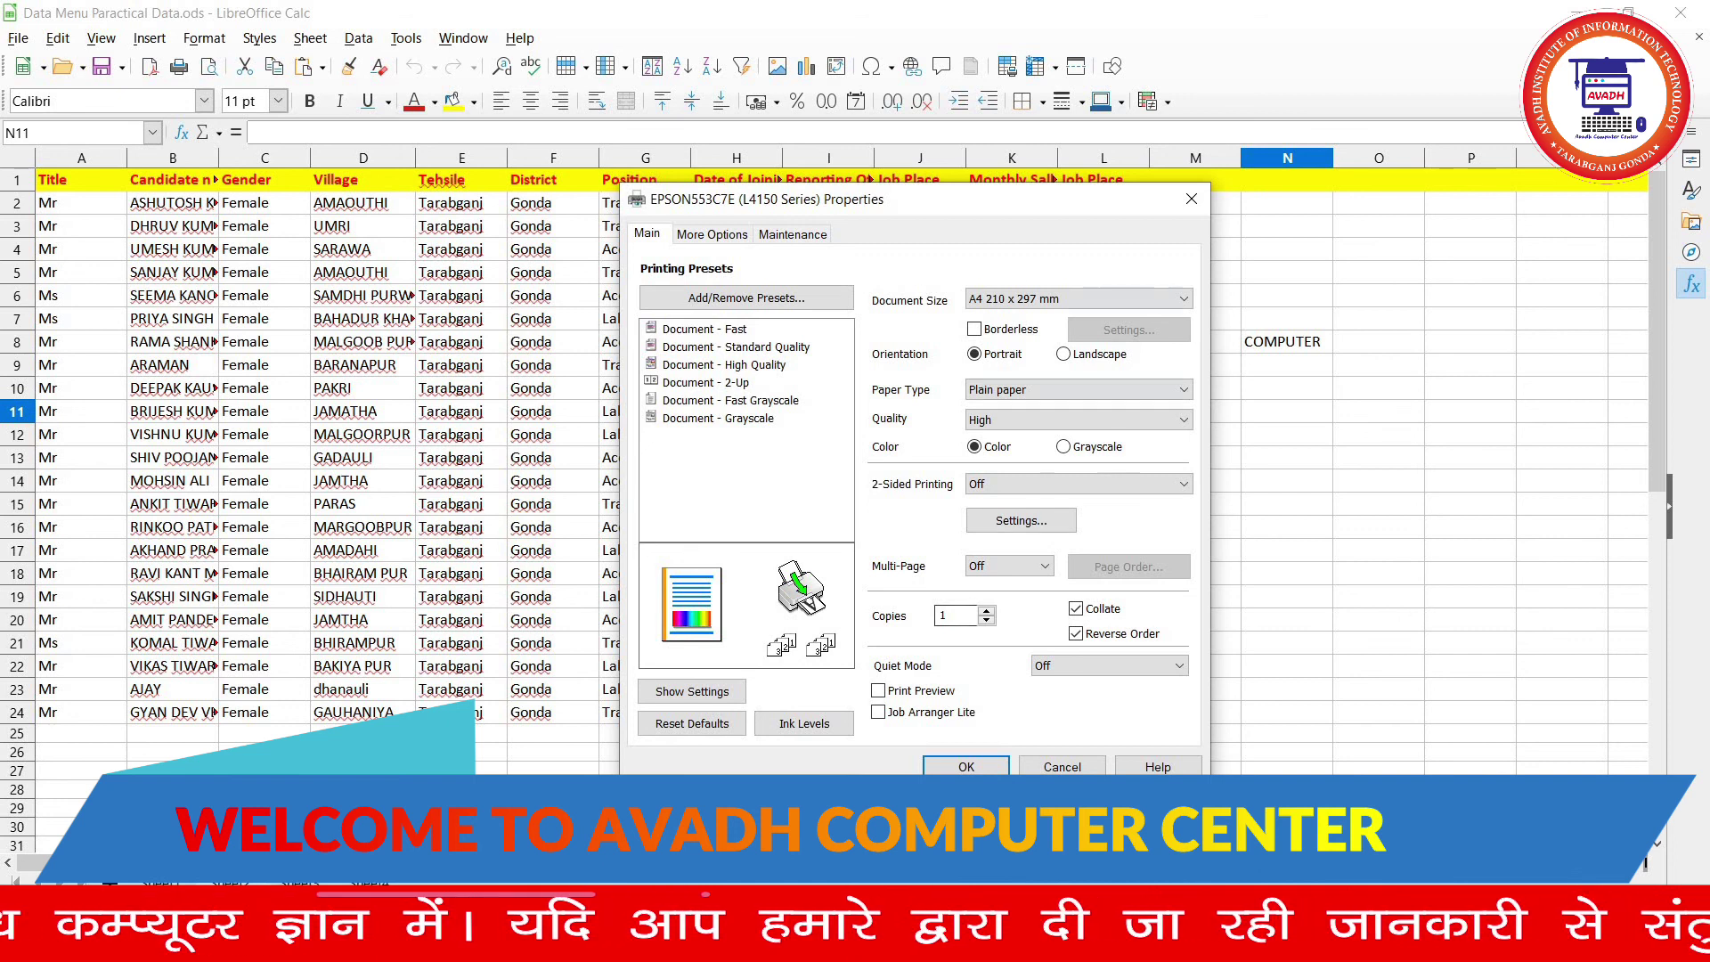
left_click(1037, 421)
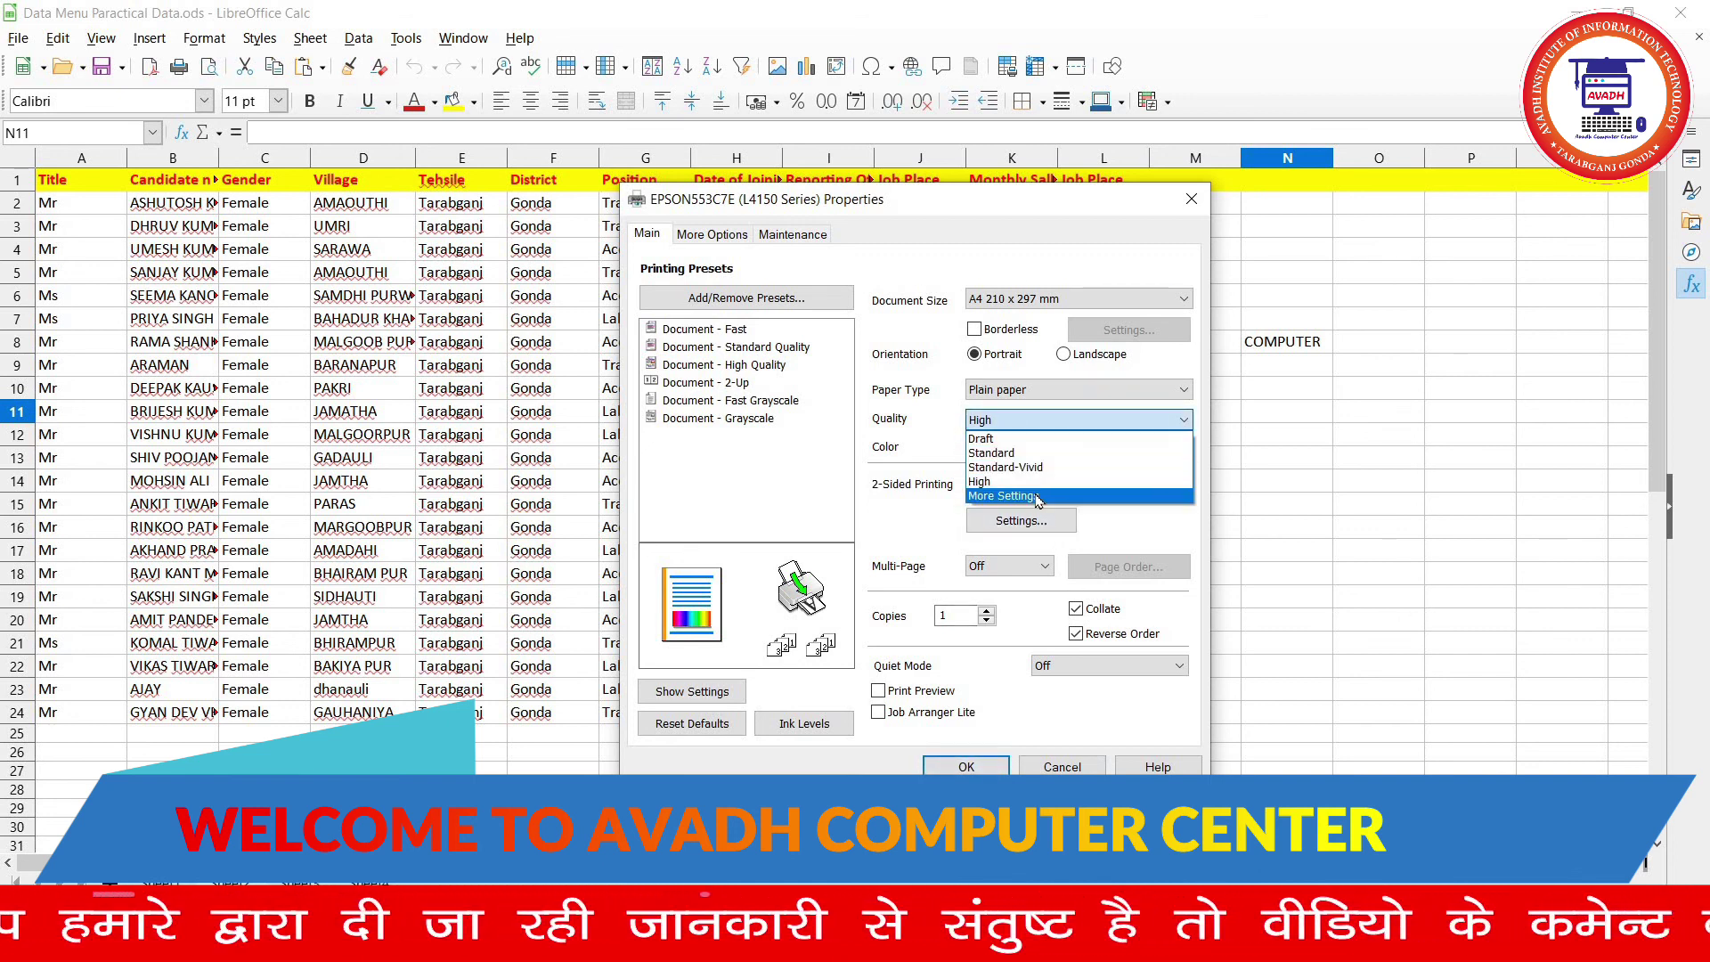
key("Return")
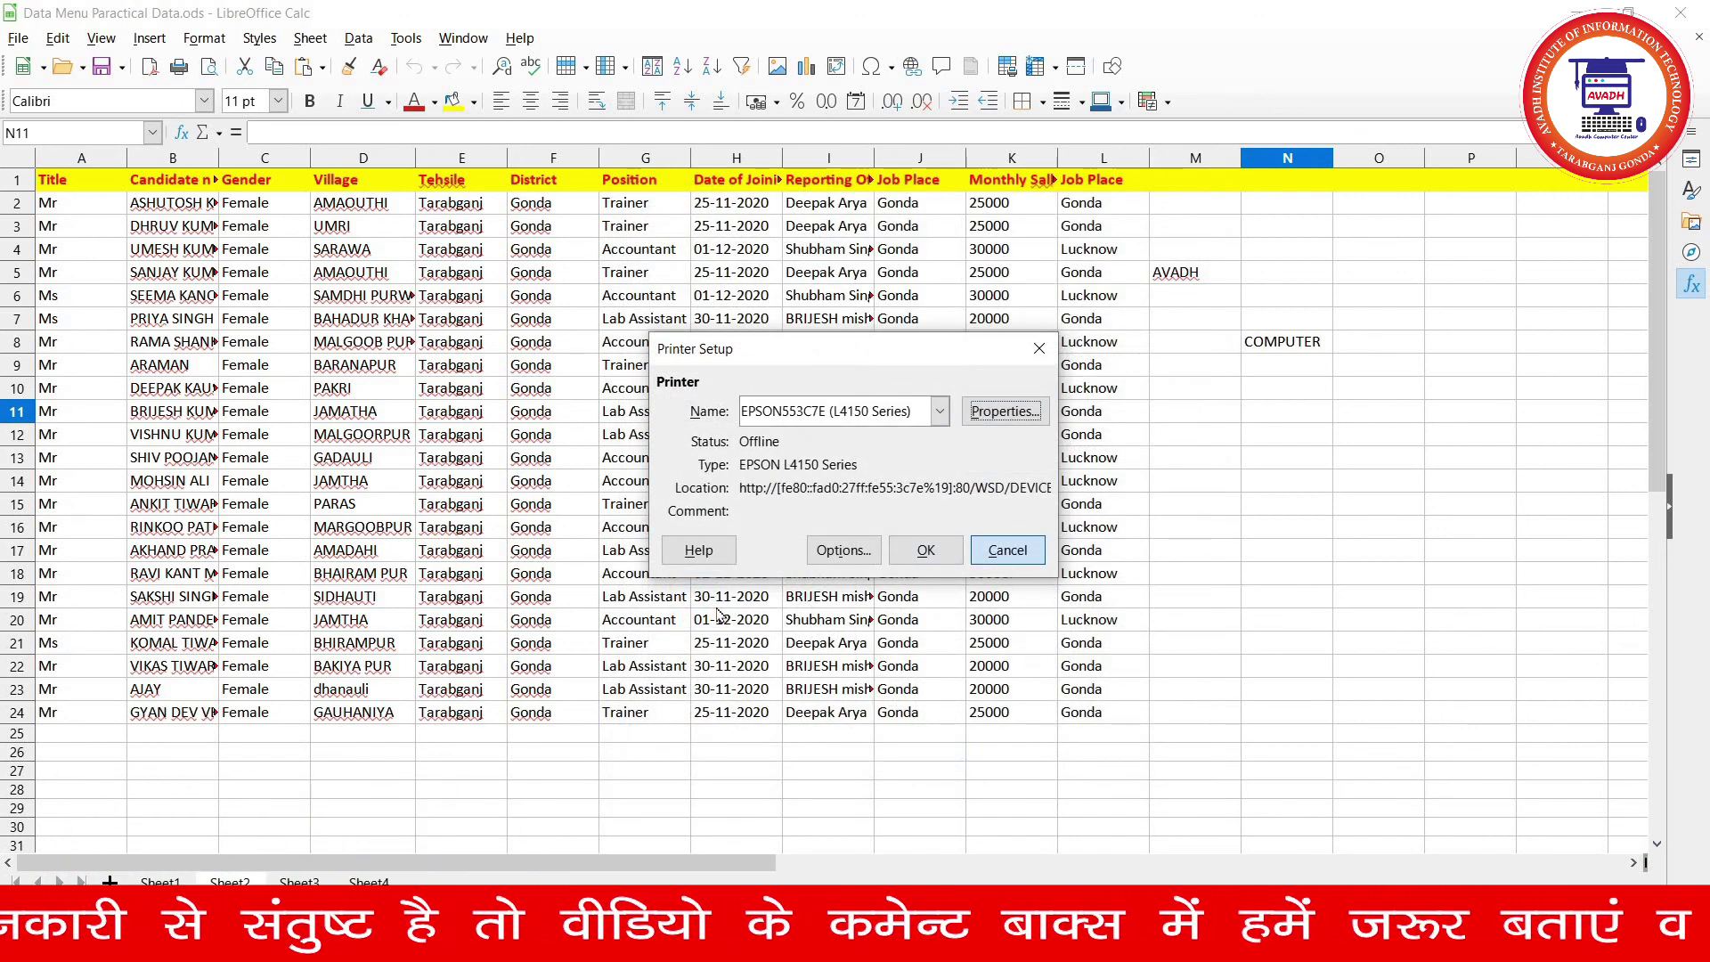
left_click(1007, 552)
left_click(18, 37)
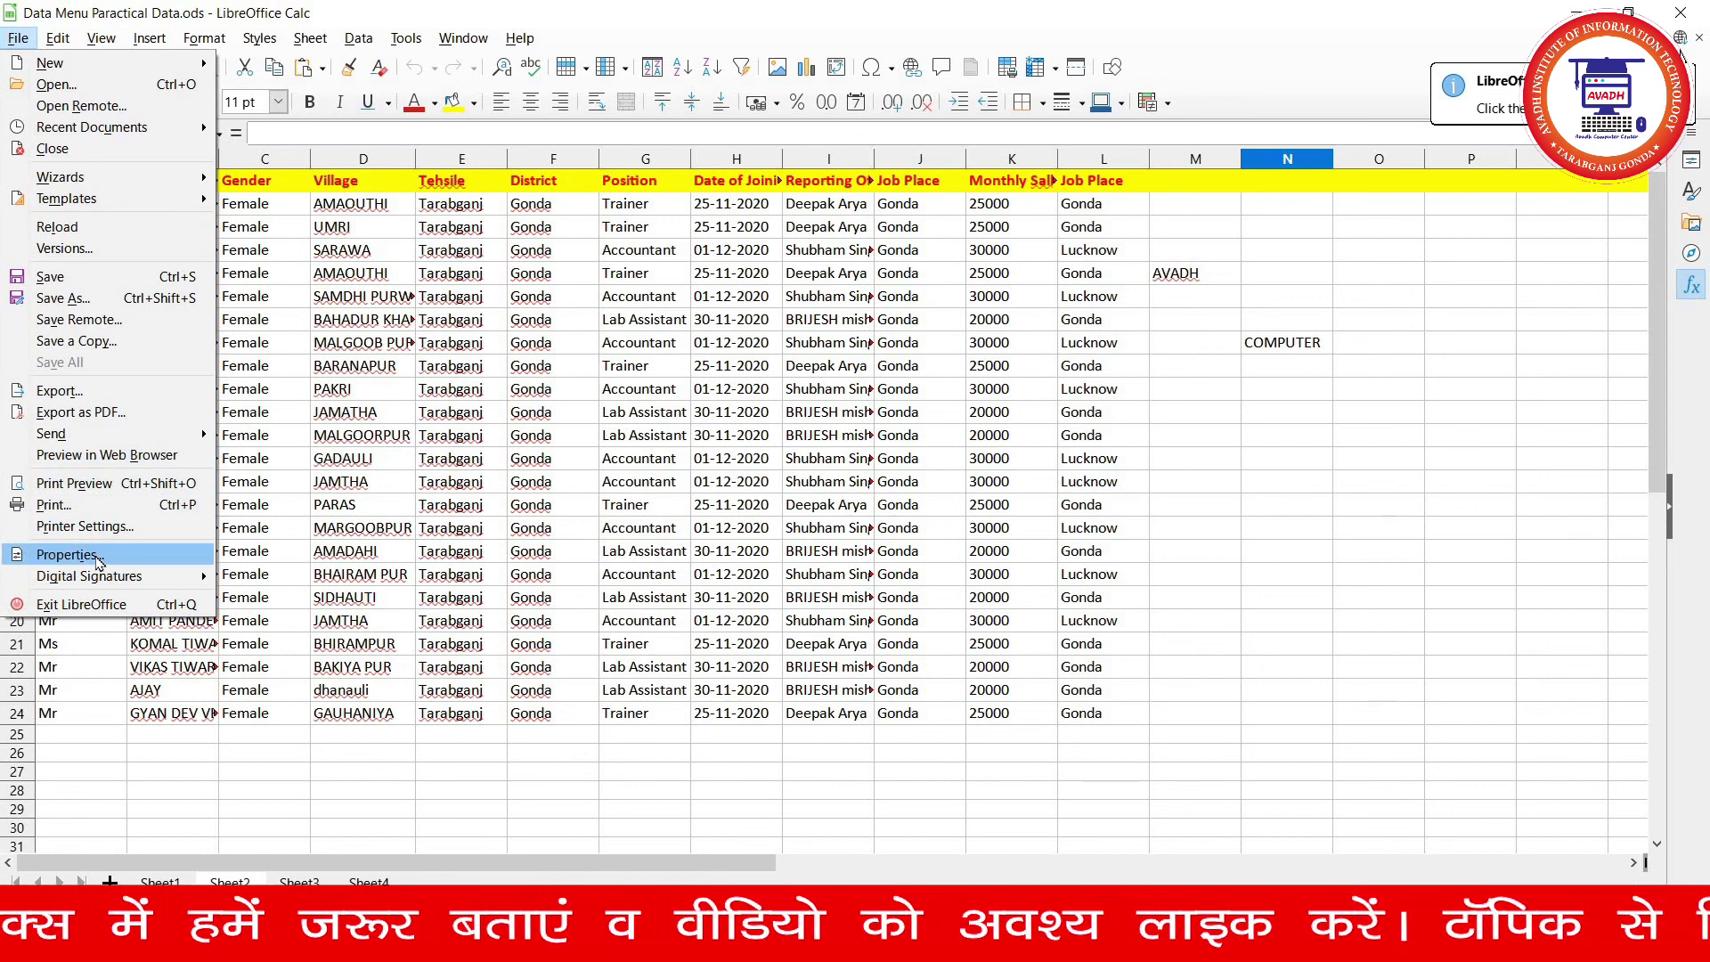
- In document properties, set the file to open read-only and cancel the protection password prompt
left_click(98, 559)
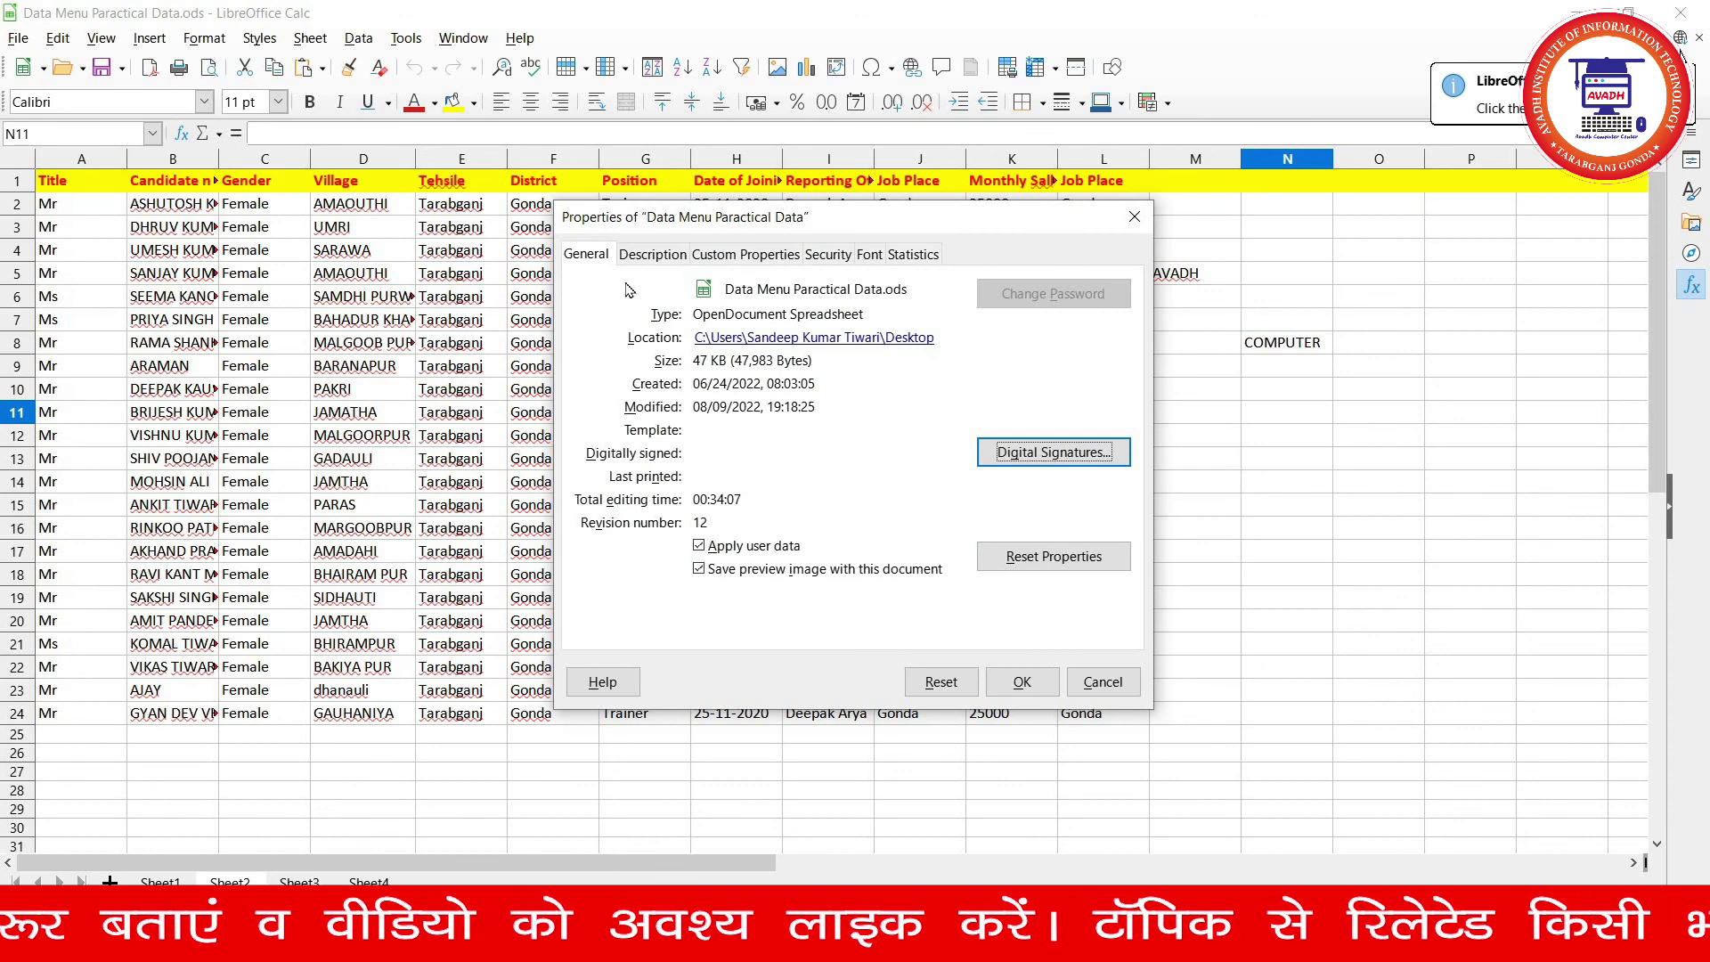
left_click(651, 255)
left_click(739, 255)
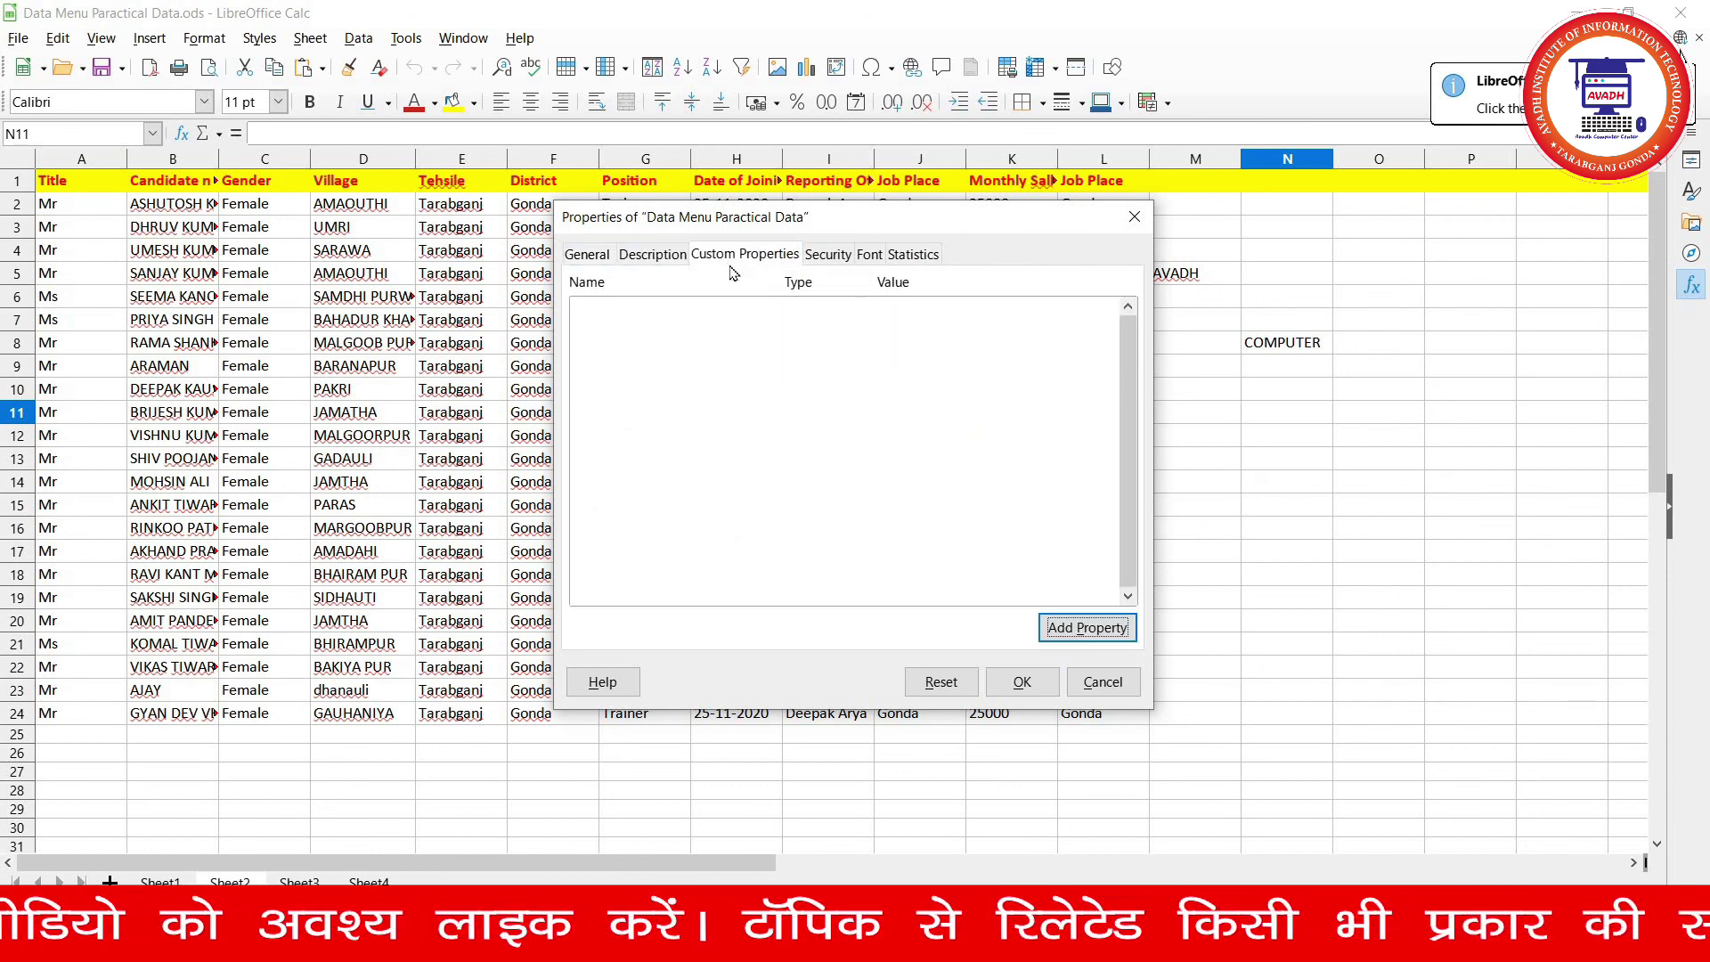
left_click(827, 255)
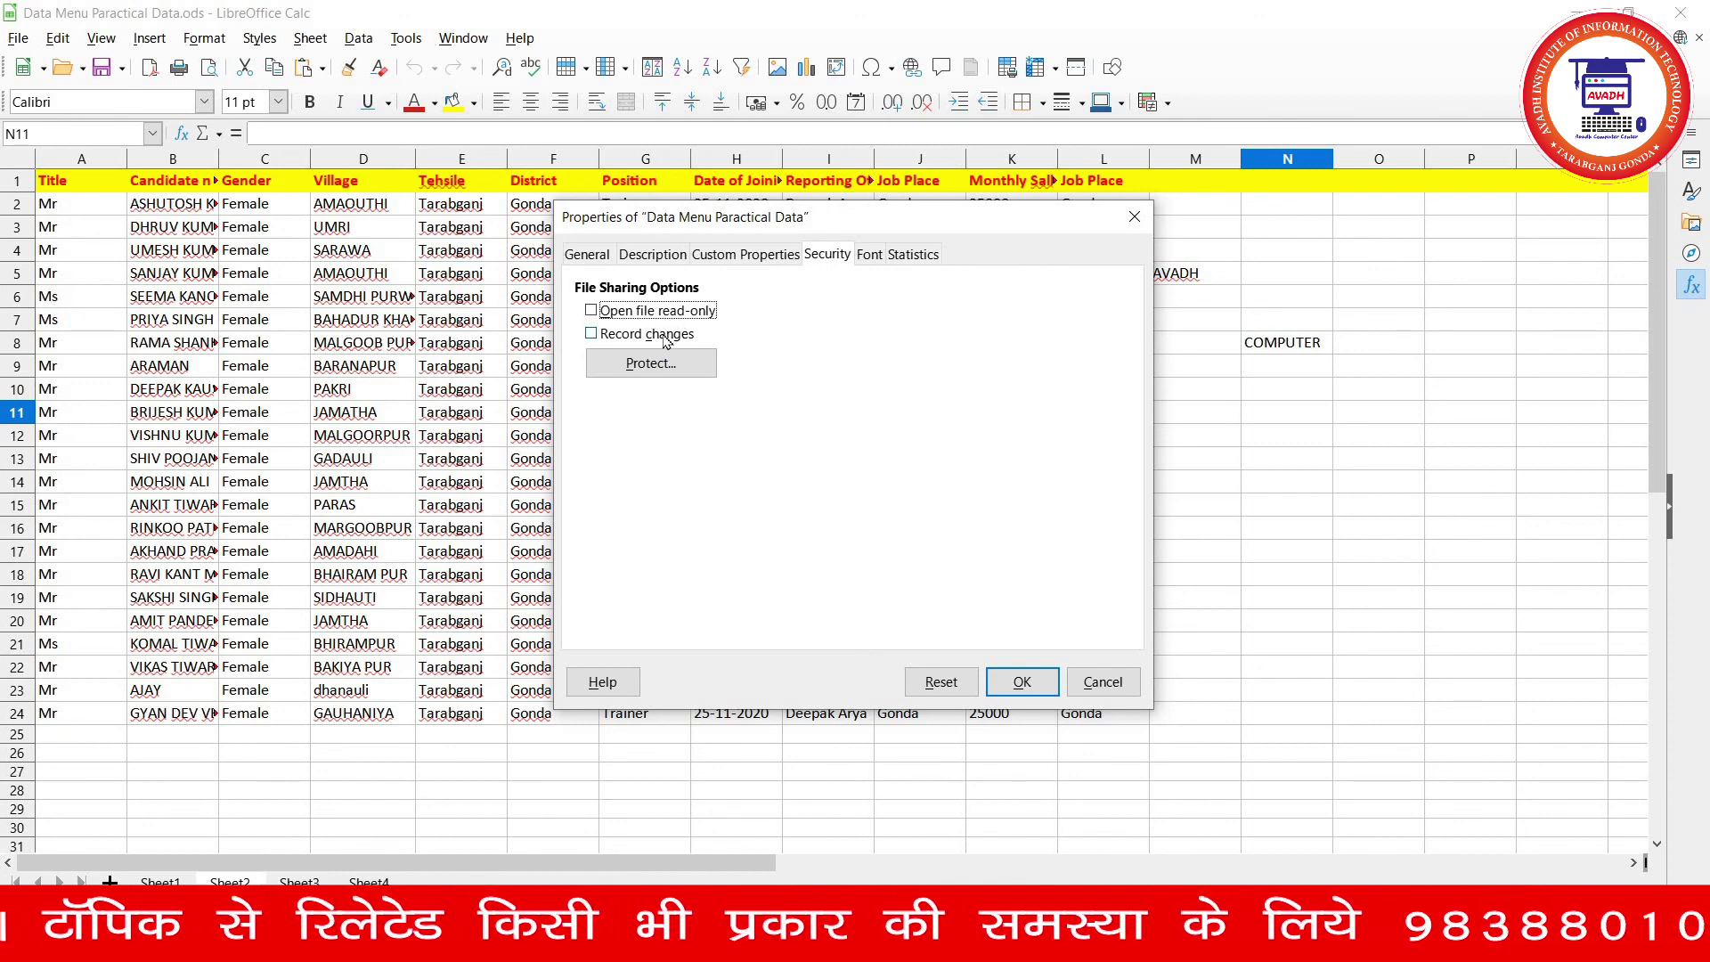
left_click(655, 313)
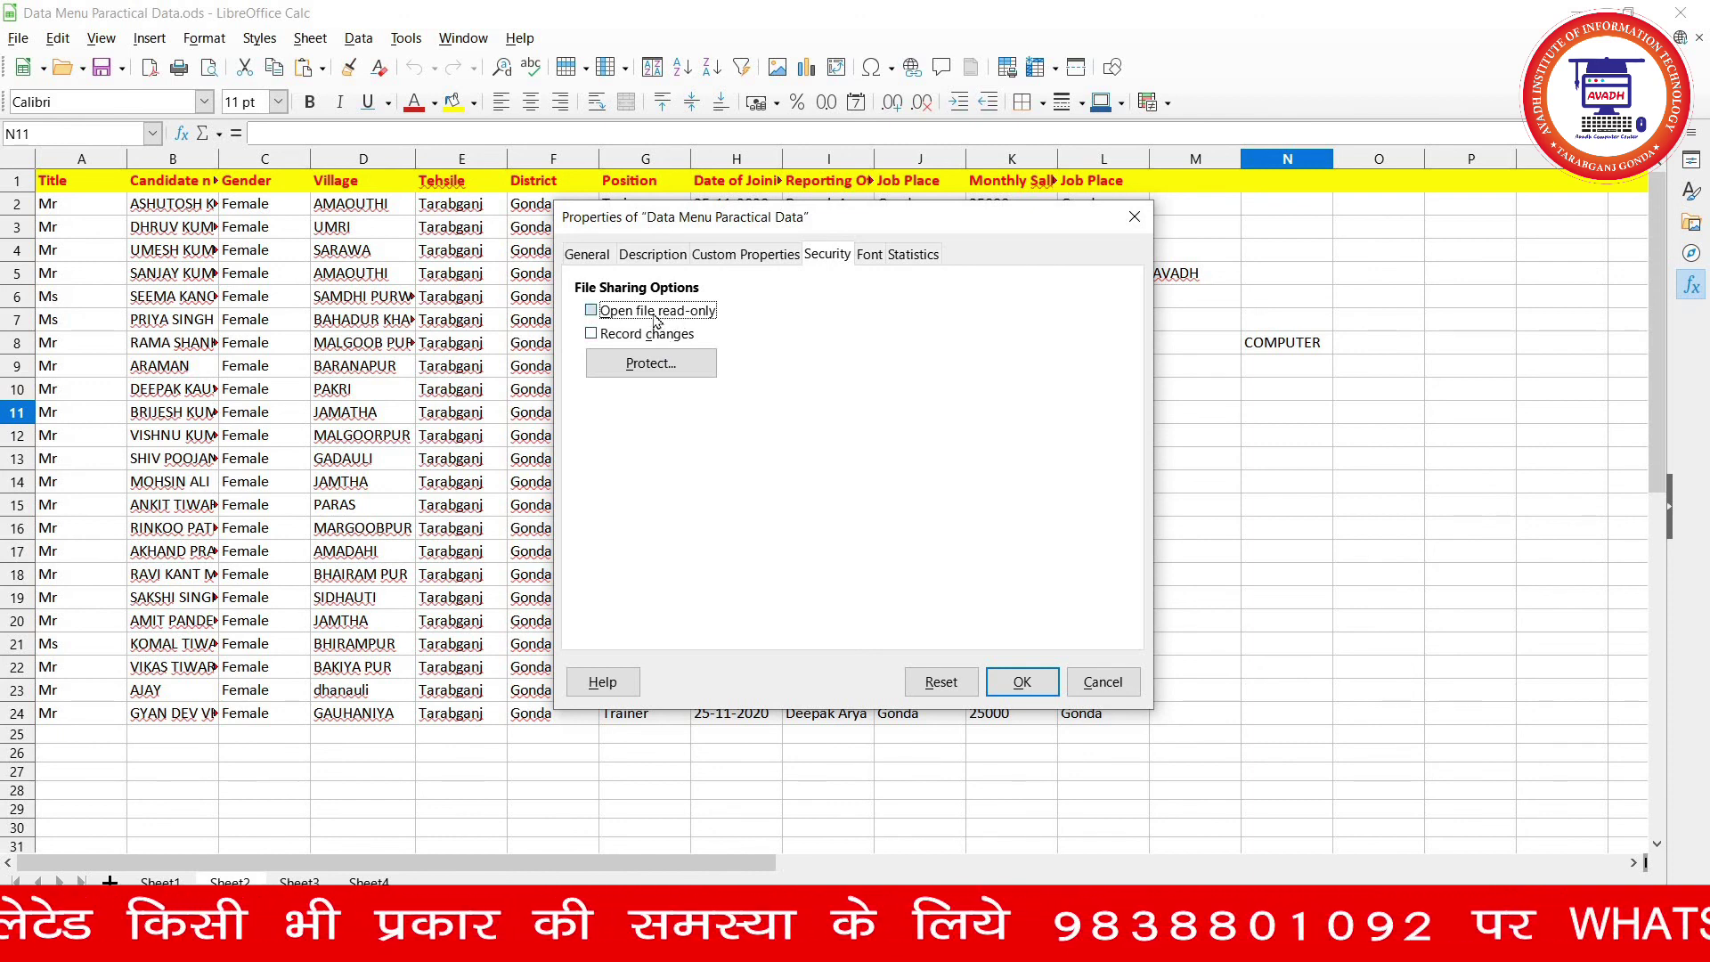
left_click(646, 365)
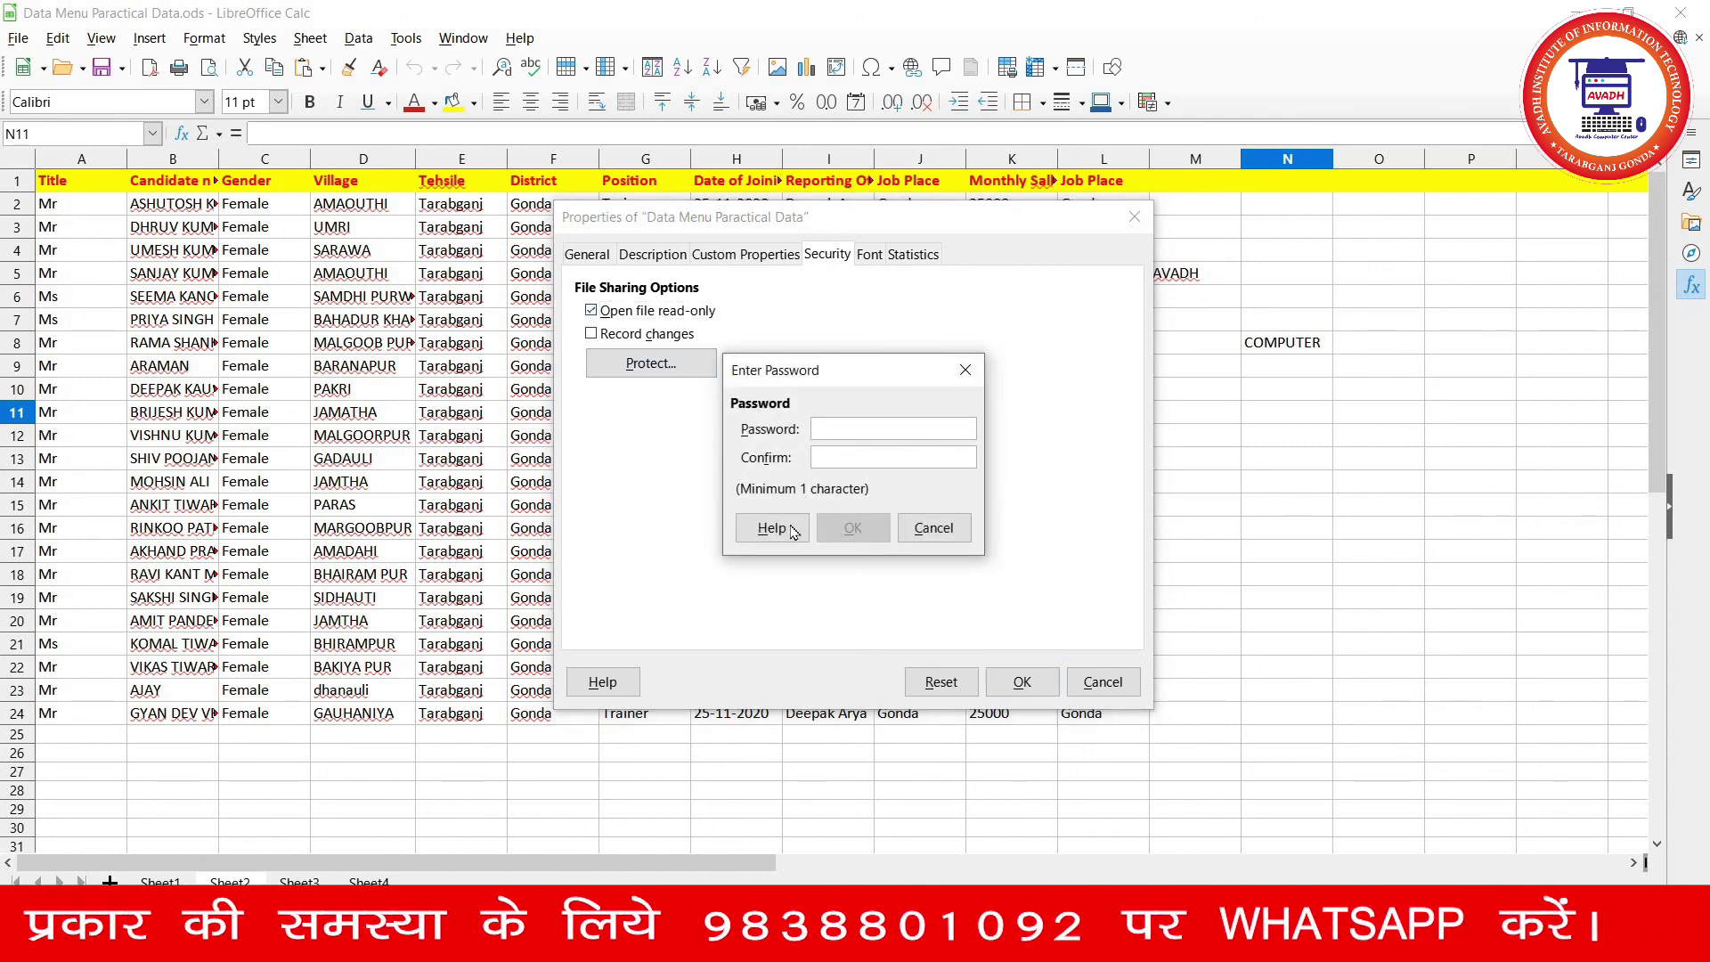
left_click(934, 527)
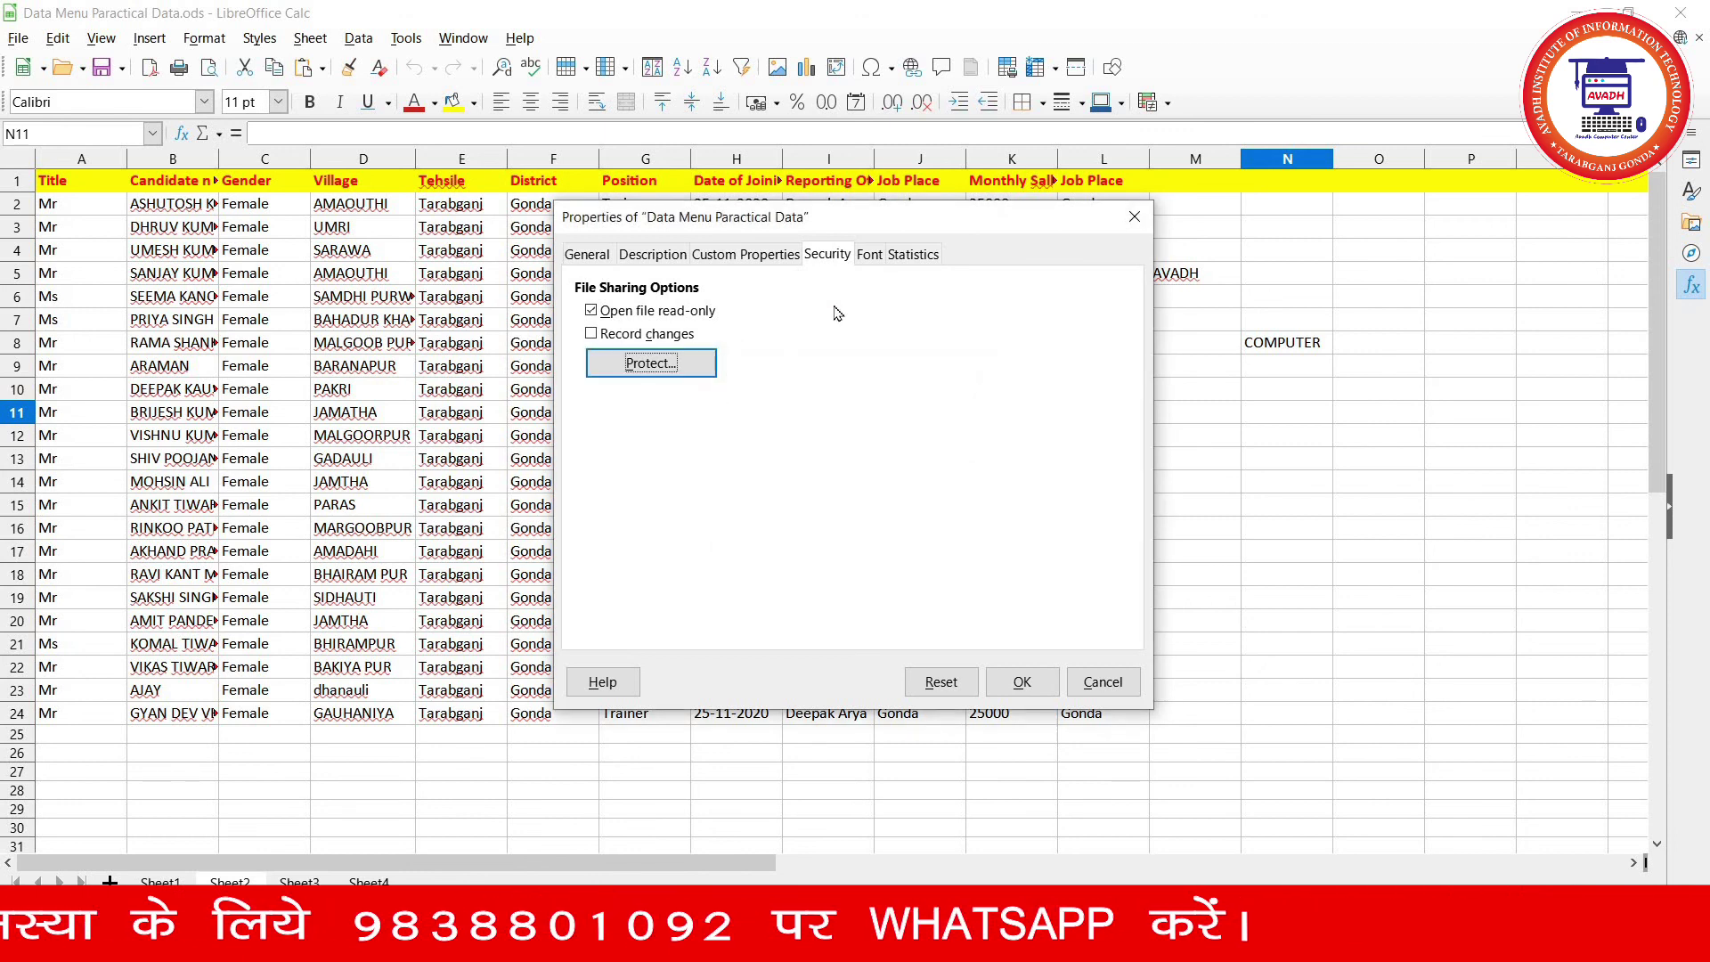
- Check the Font and Statistics tabs (4 sheets, 420 cells) and close the properties with OK
left_click(868, 255)
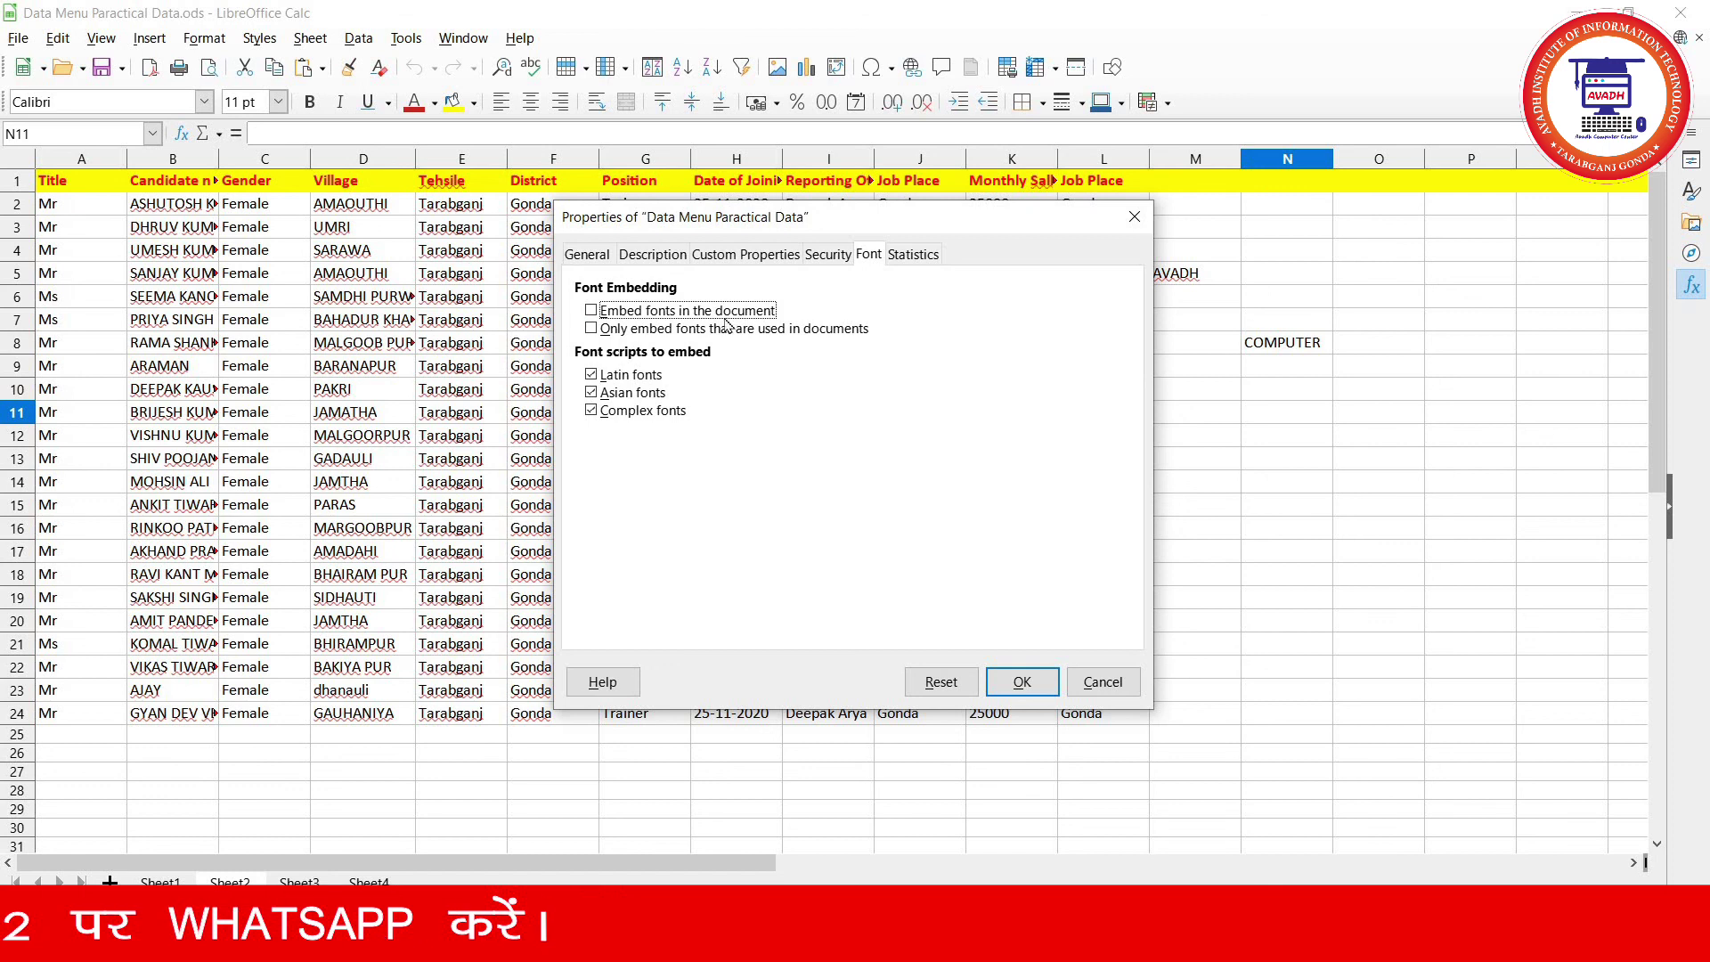
left_click(914, 256)
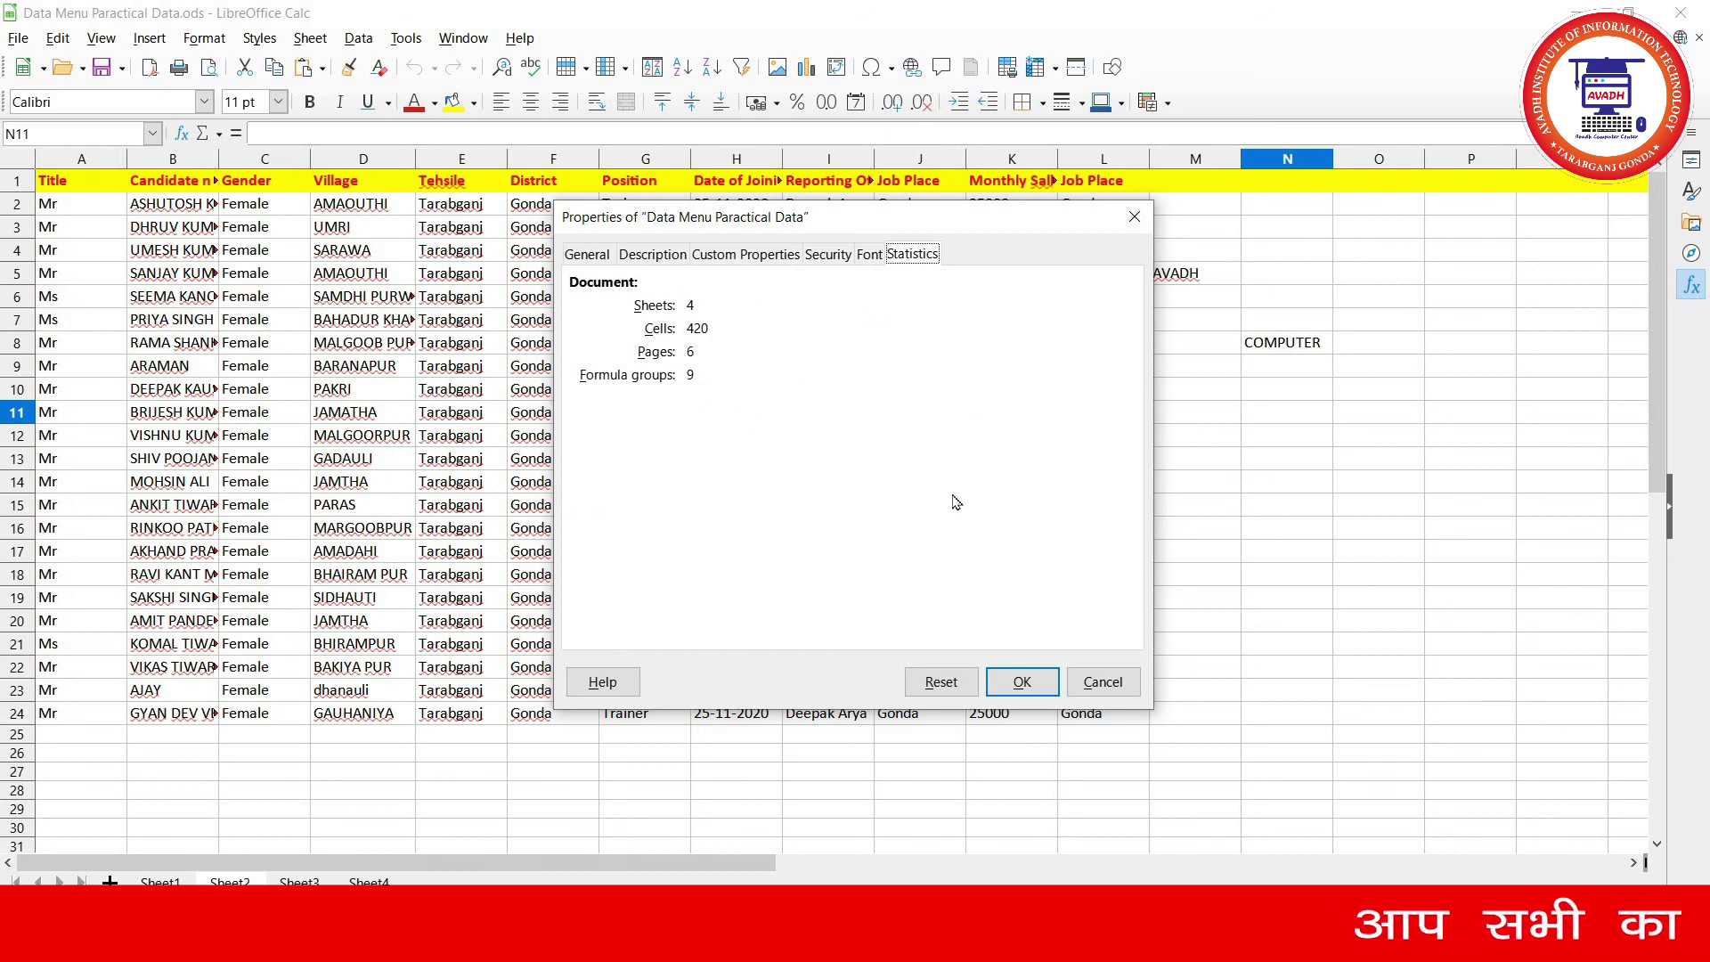
left_click(1022, 682)
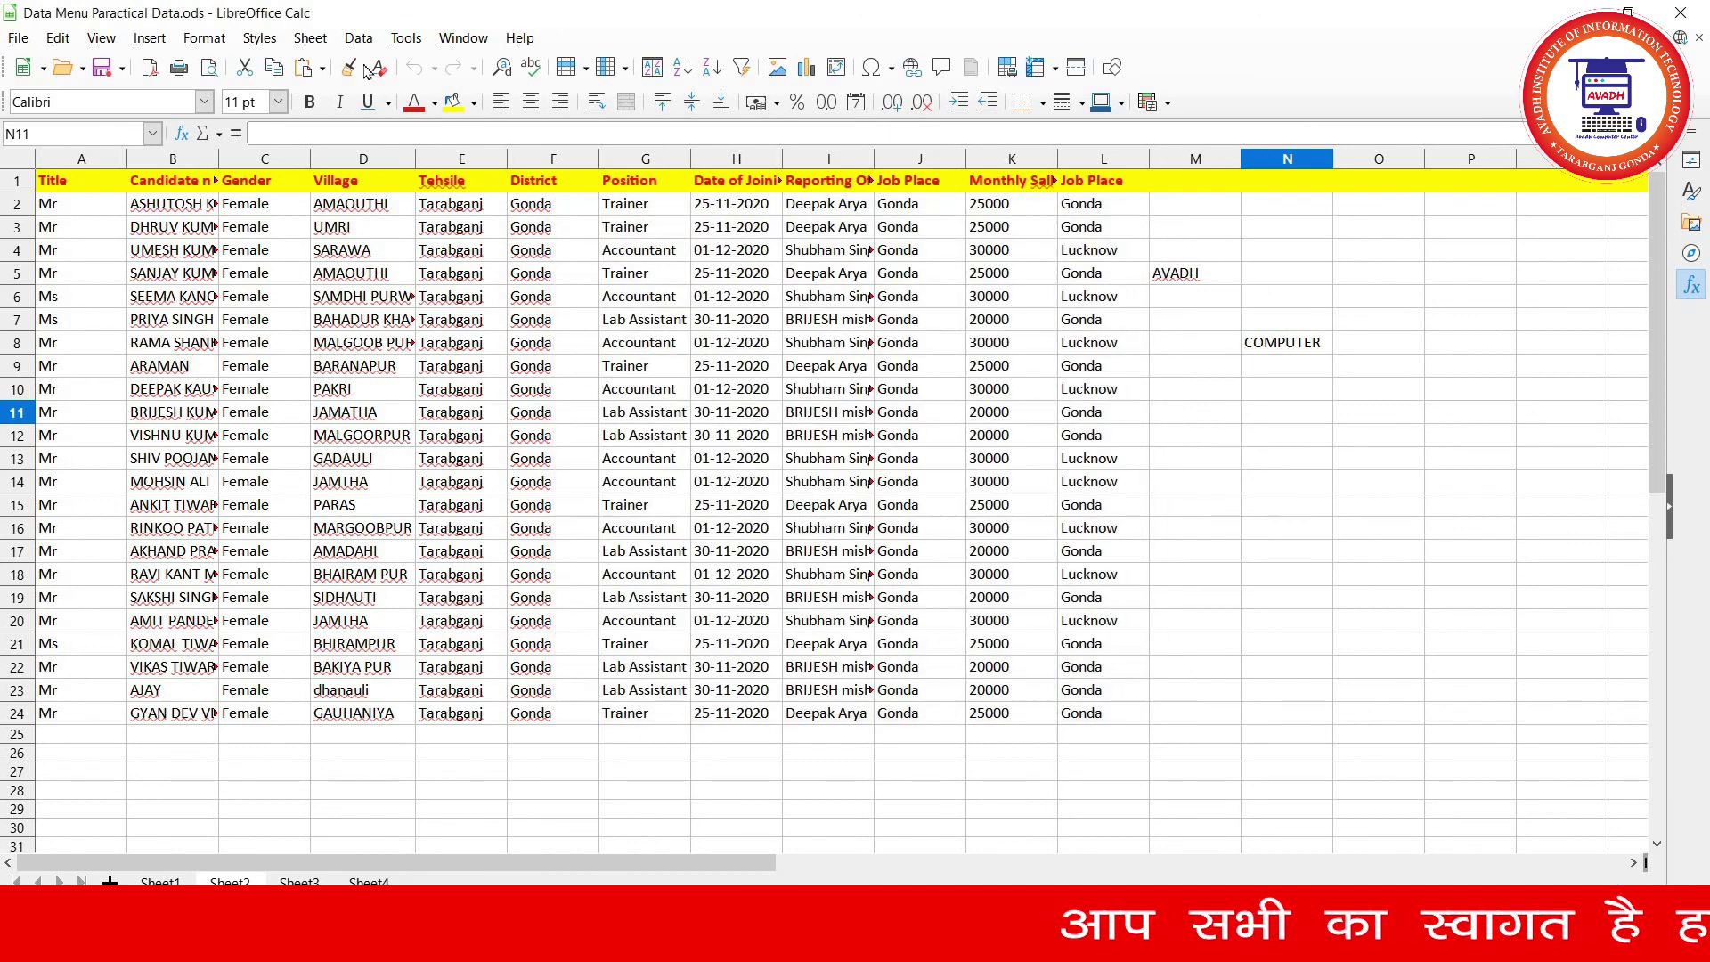
left_click(18, 38)
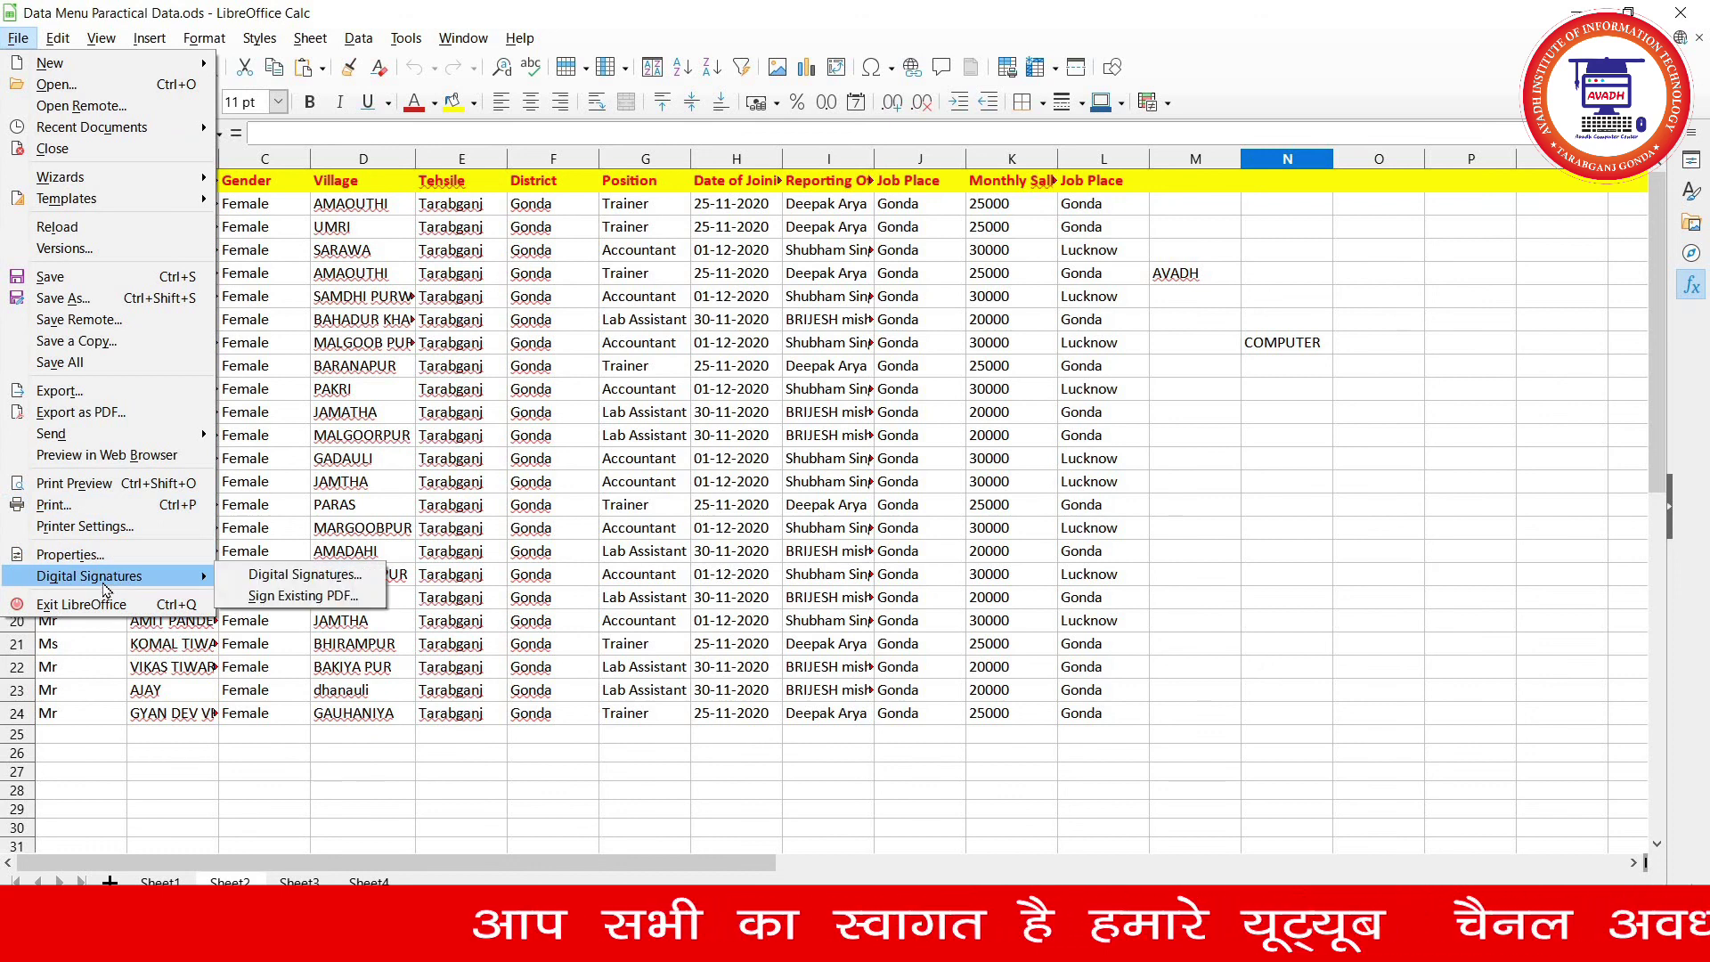
mouse_move(89, 575)
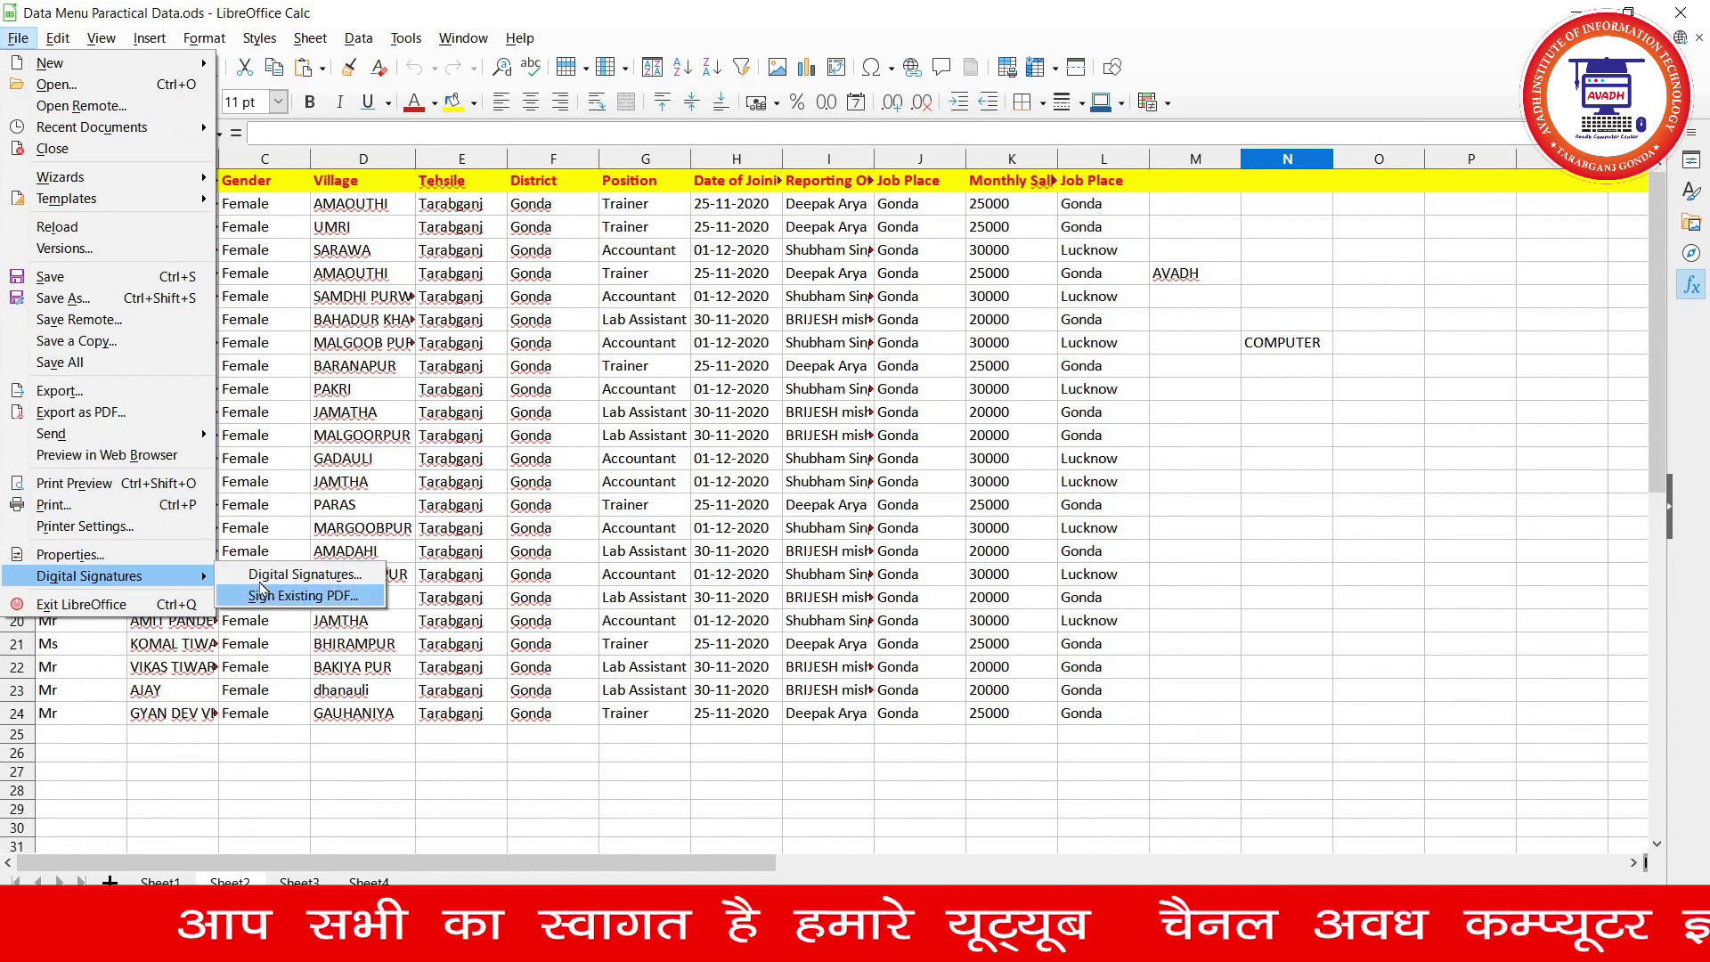
left_click(332, 596)
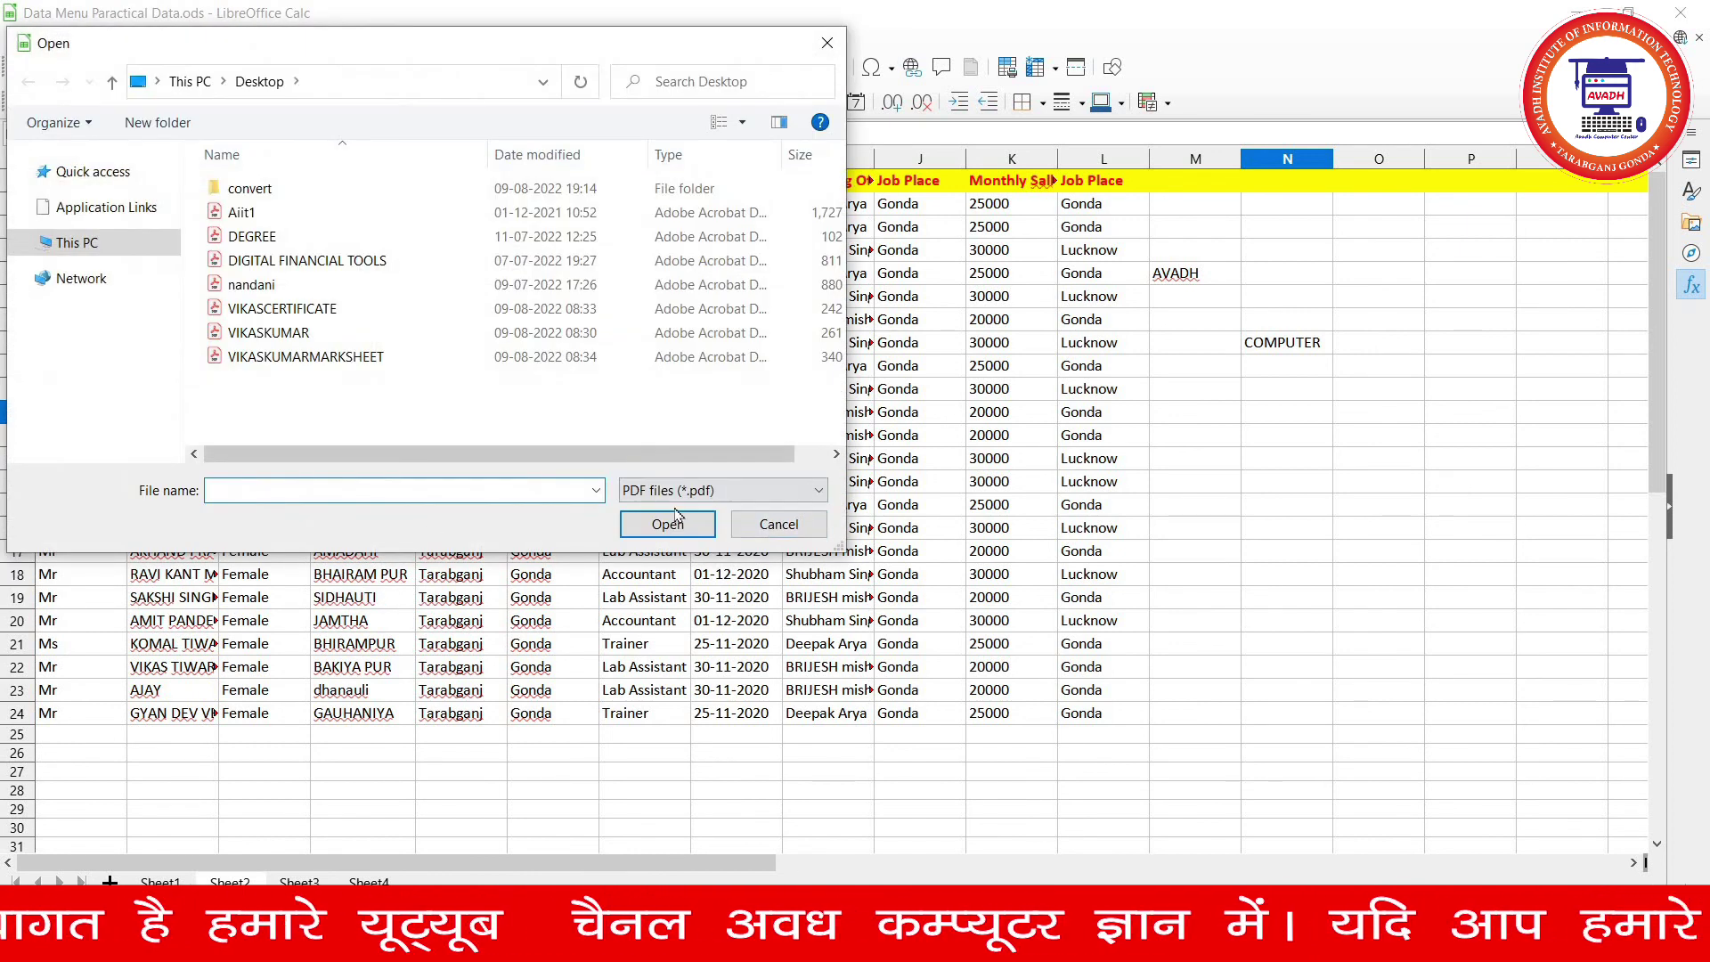
left_click(755, 532)
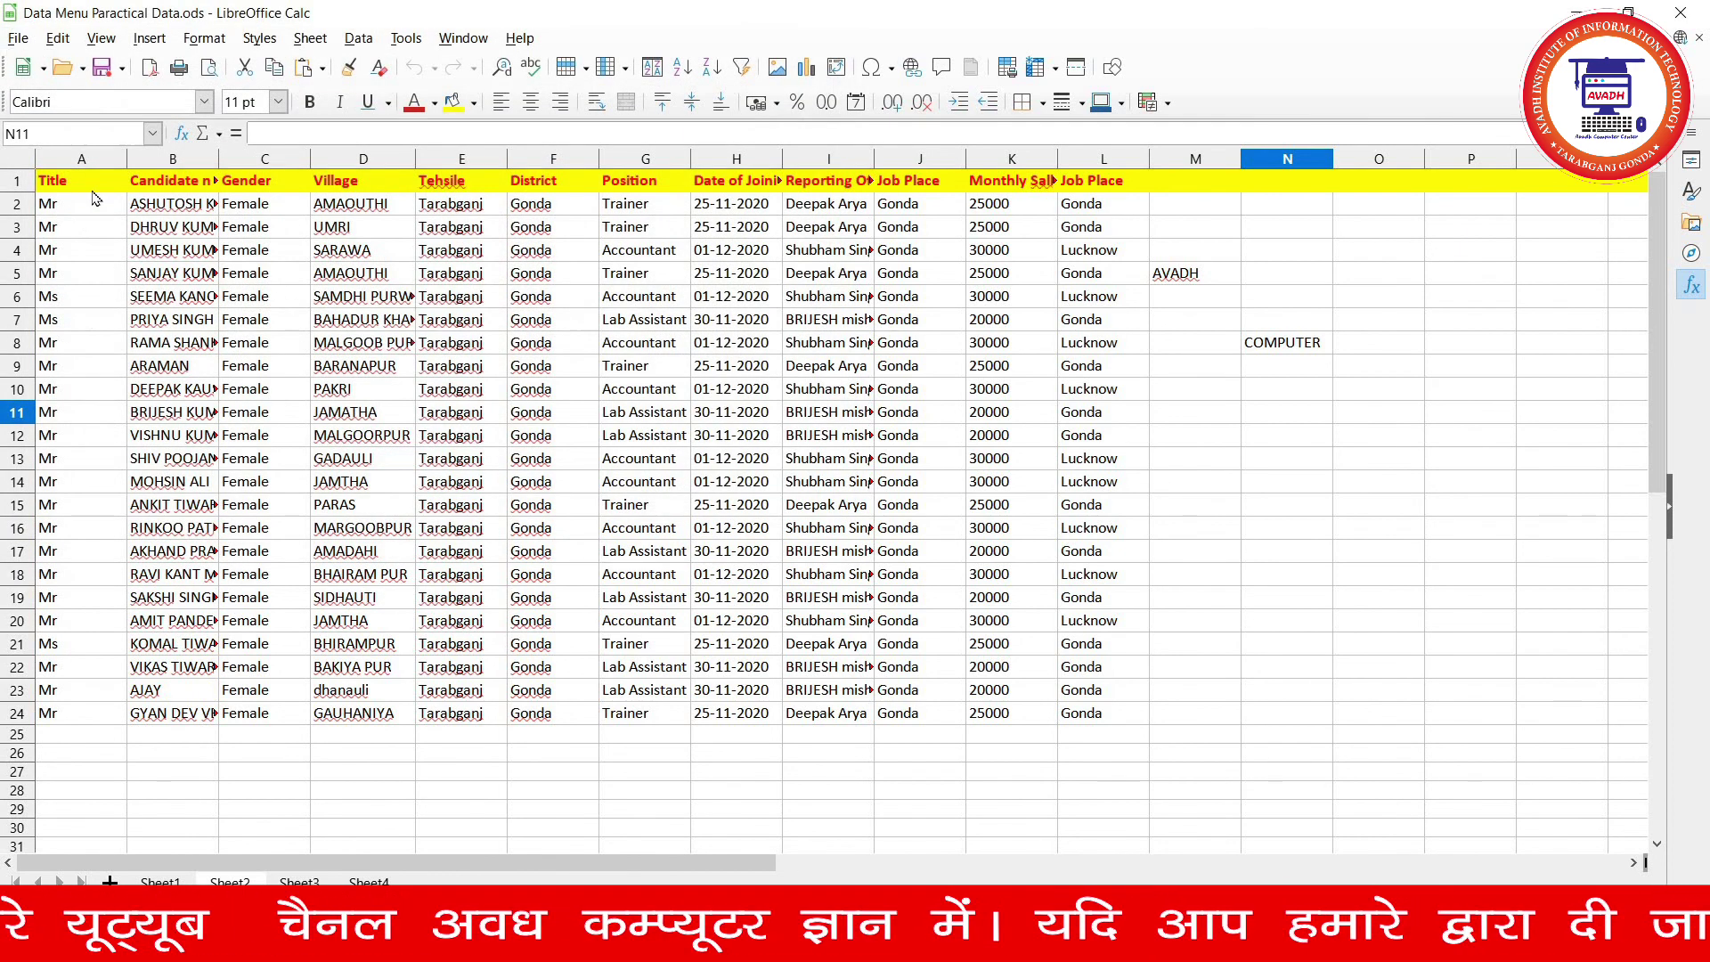
left_click(18, 37)
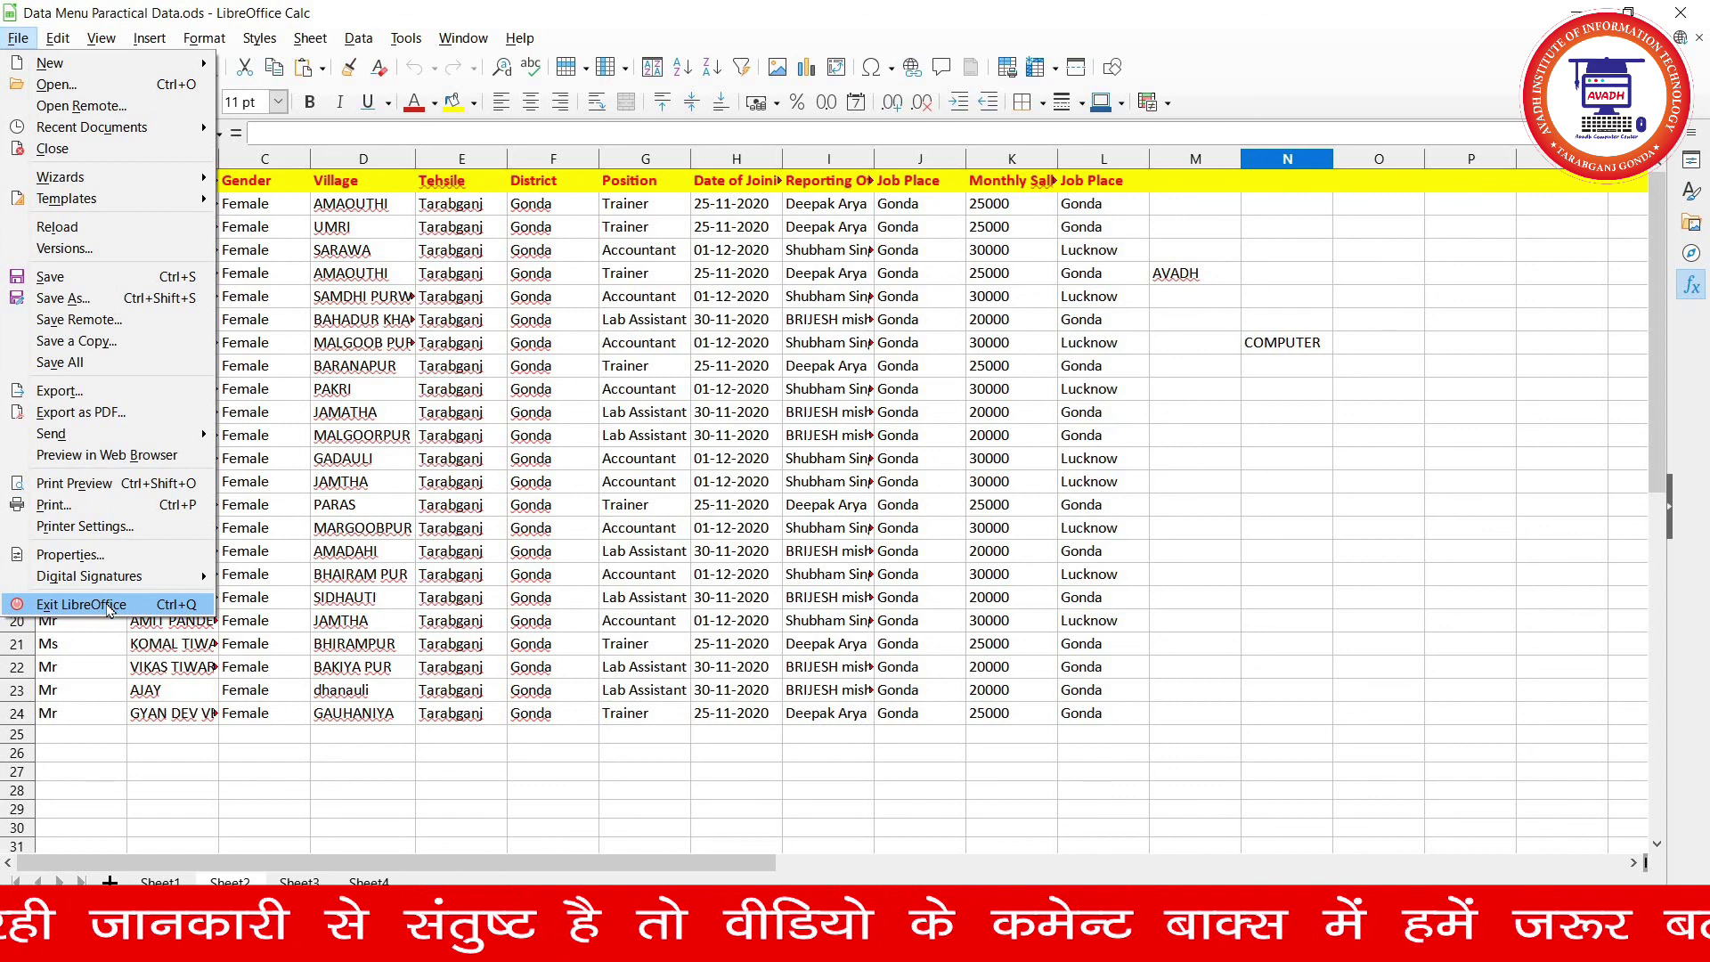
- Exit LibreOffice, saving Data Menu Paractical Data.ods at the prompt
left_click(162, 610)
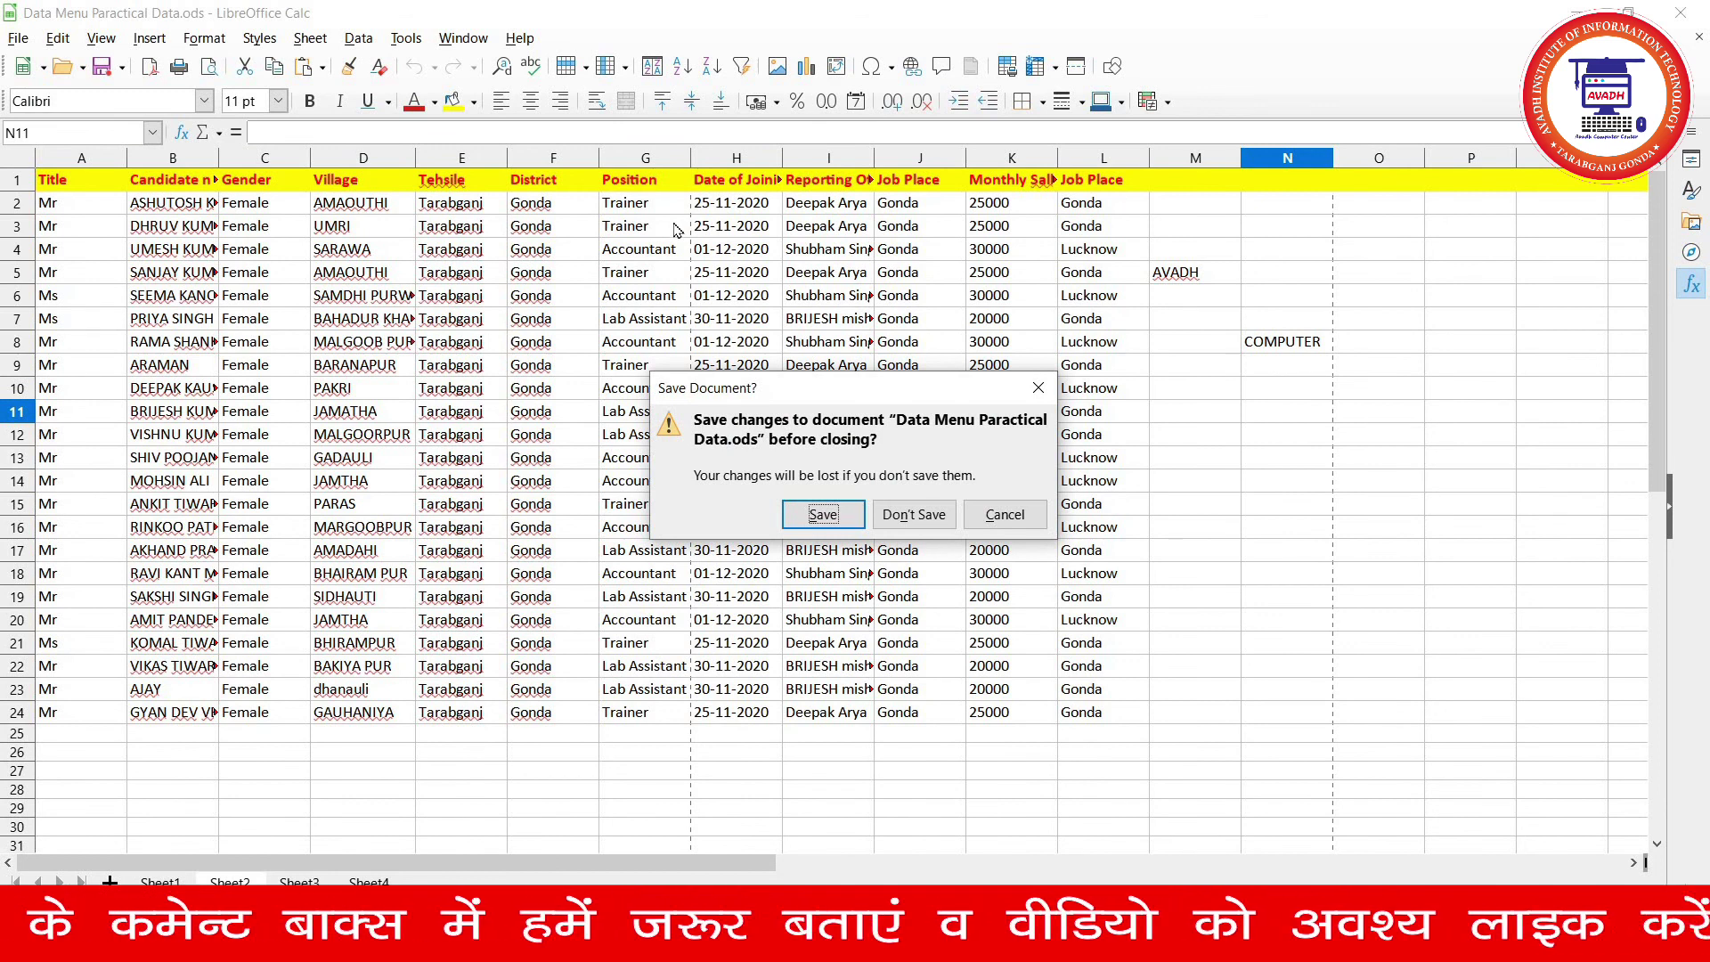
left_click(822, 515)
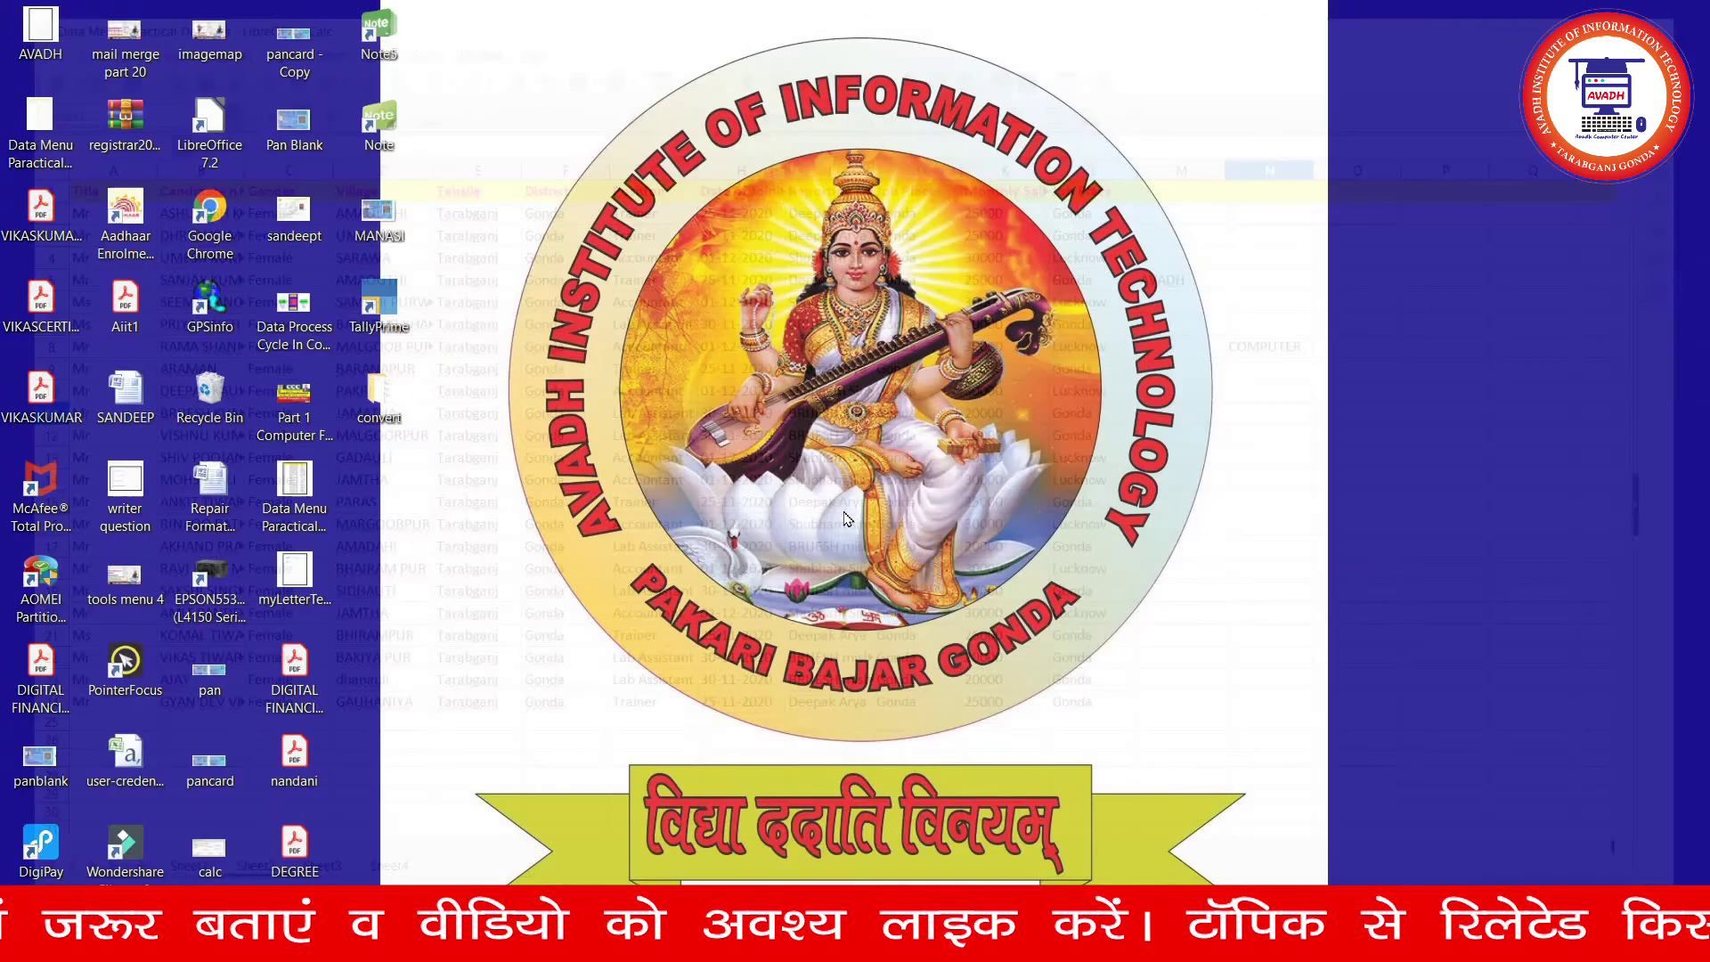